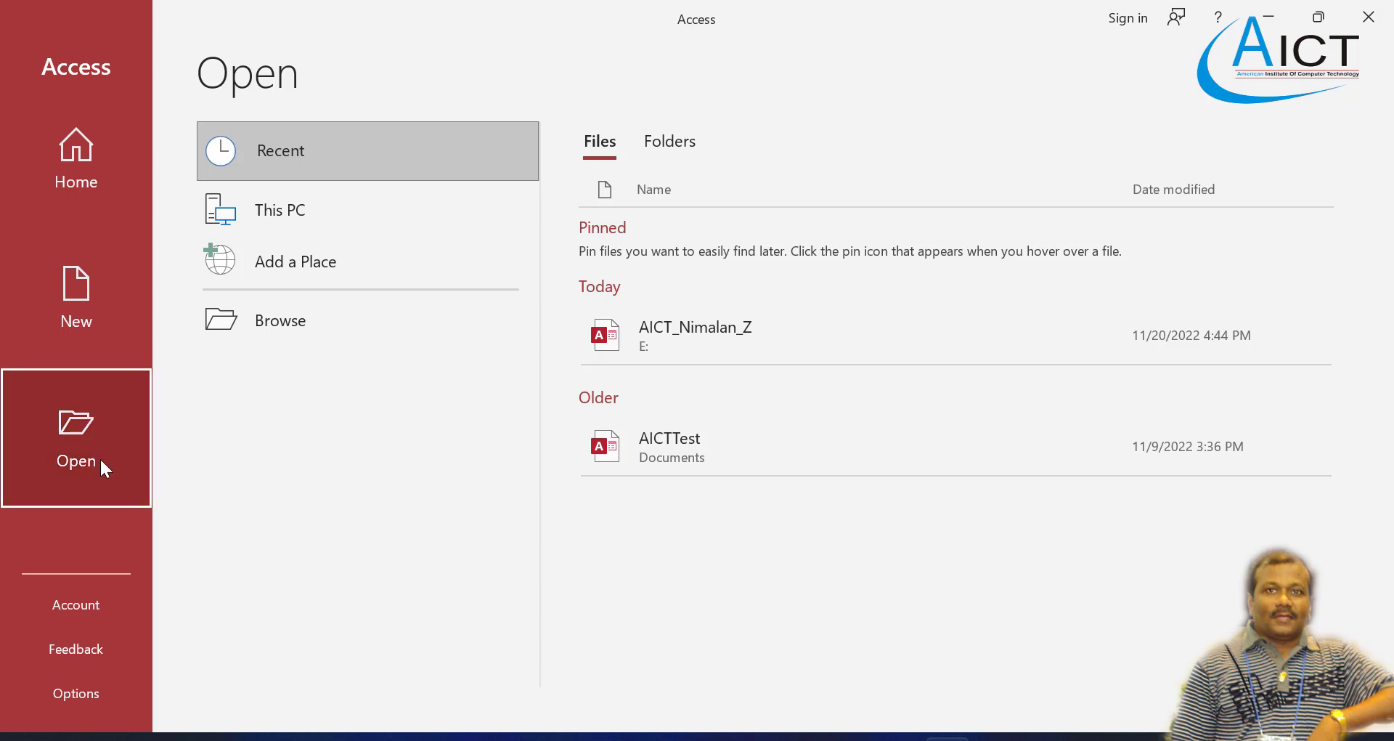
Step: Open the AICT_Nimalan database from Local Disk (E:)
click(282, 329)
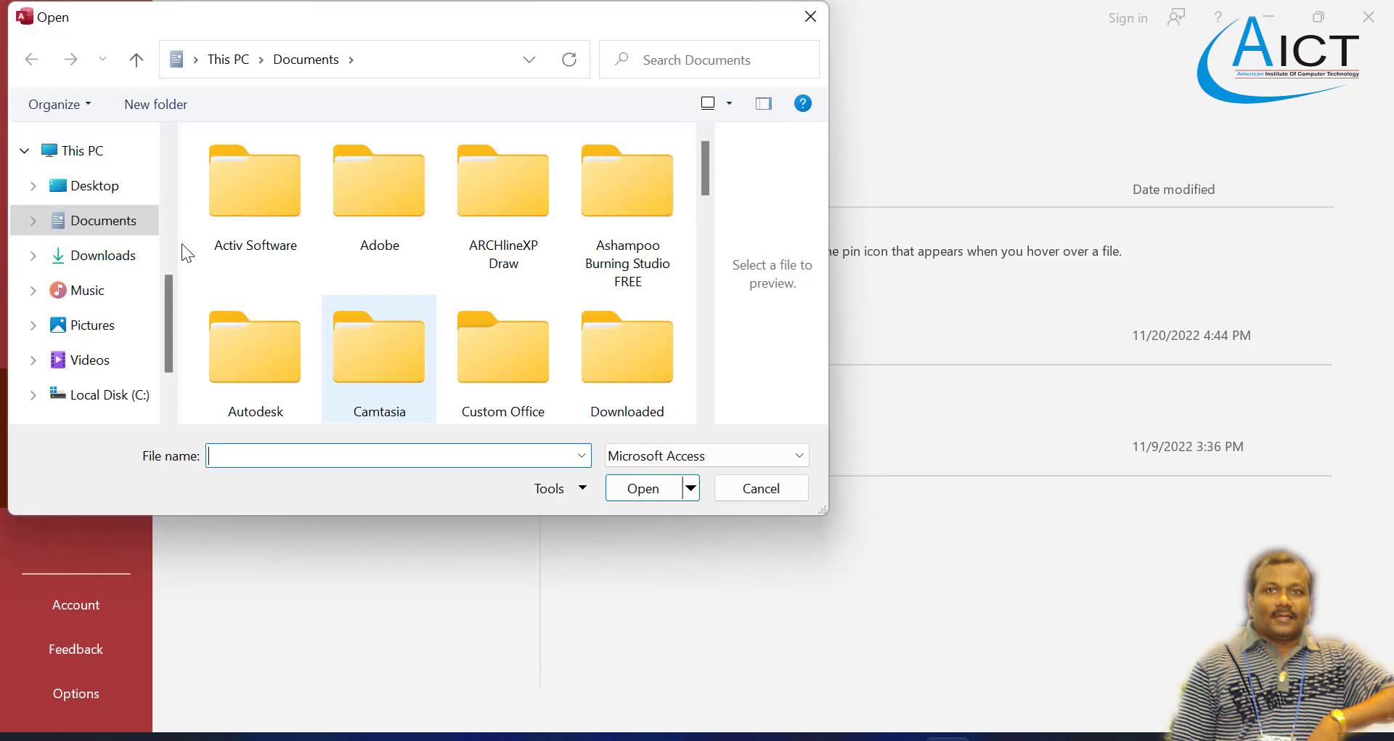
scroll(109, 305, down, 1)
click(126, 355)
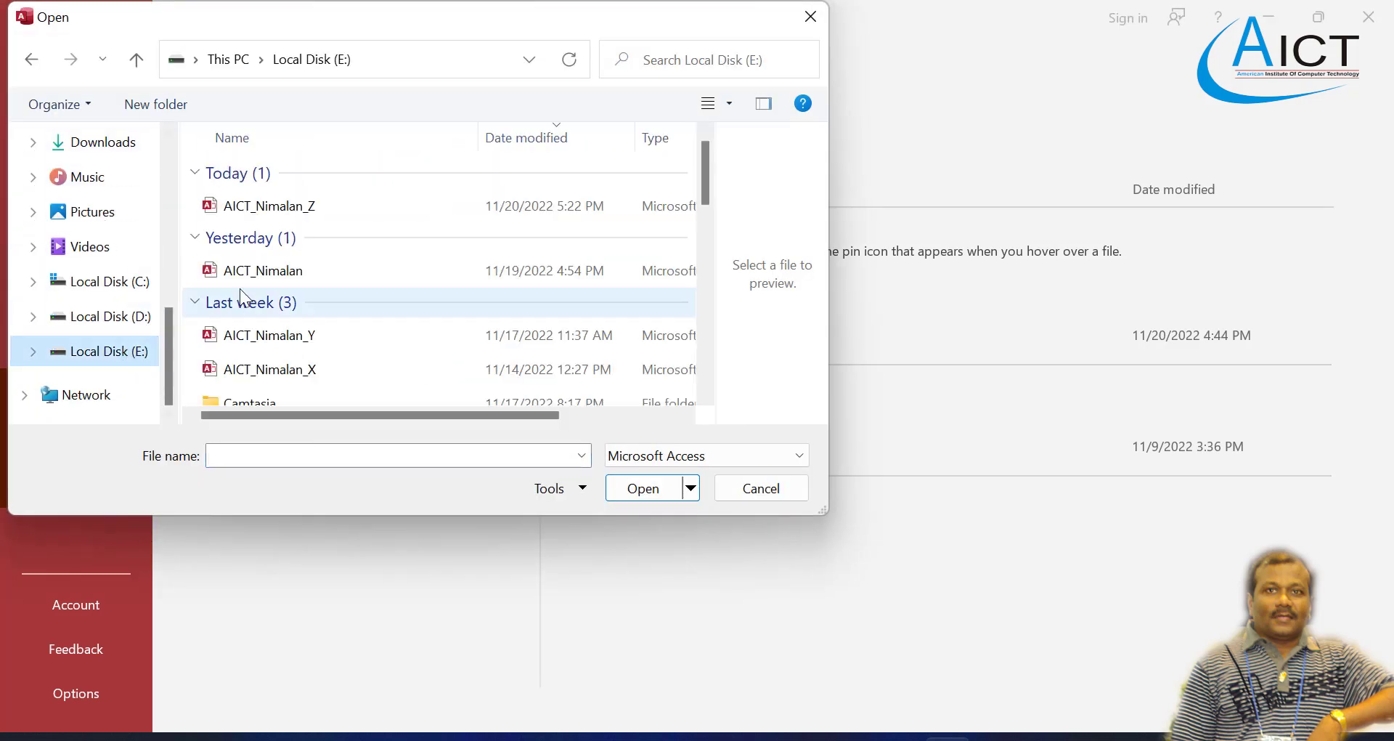
click(283, 273)
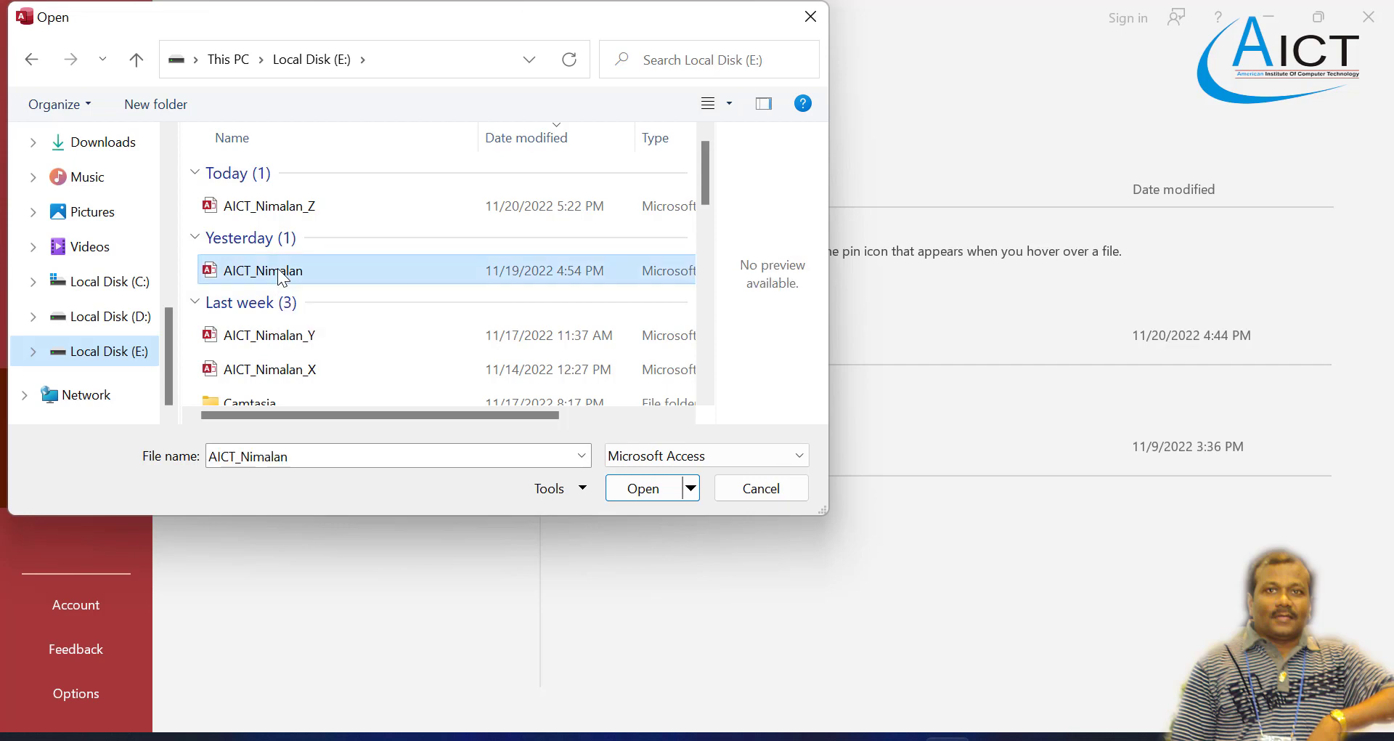
click(644, 486)
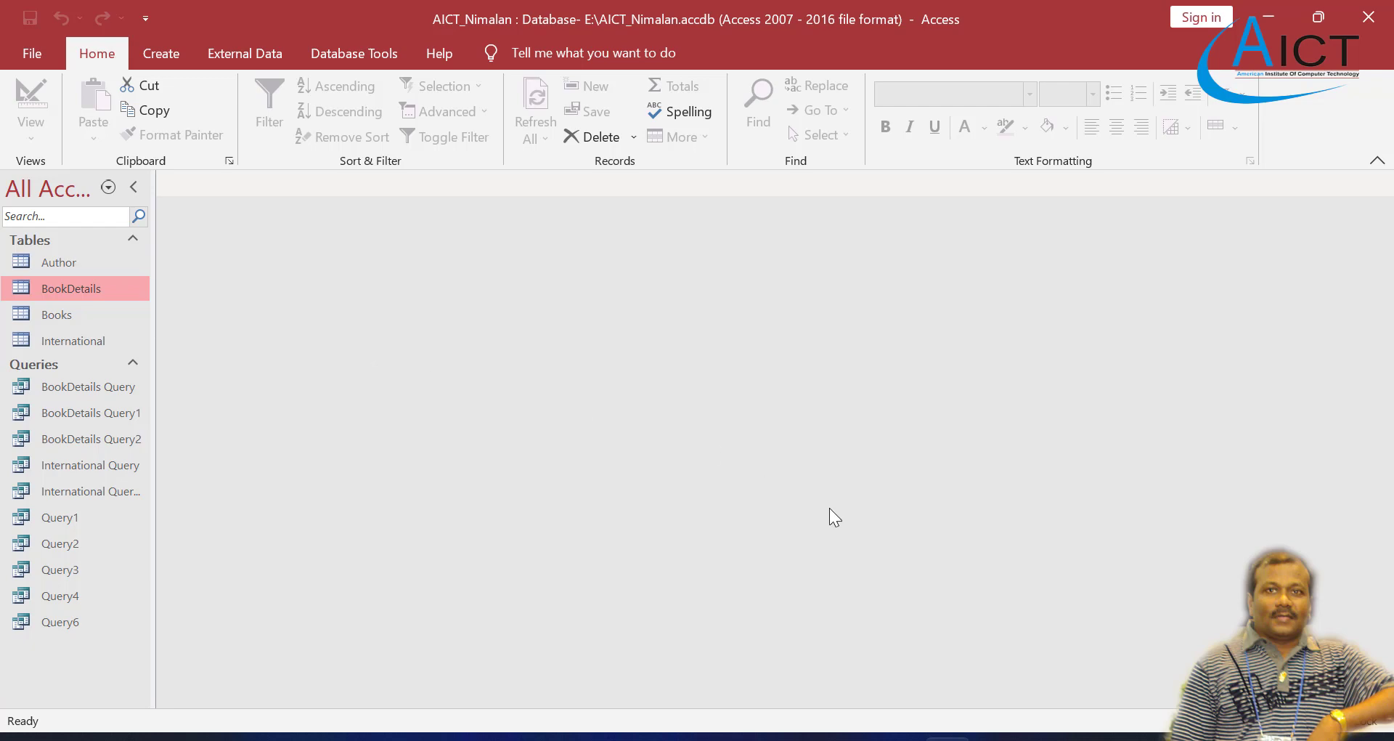
Step: Consult the form design tasks in Exercise 4.pdf, return to Access and locate the Author and Books tables
click(802, 736)
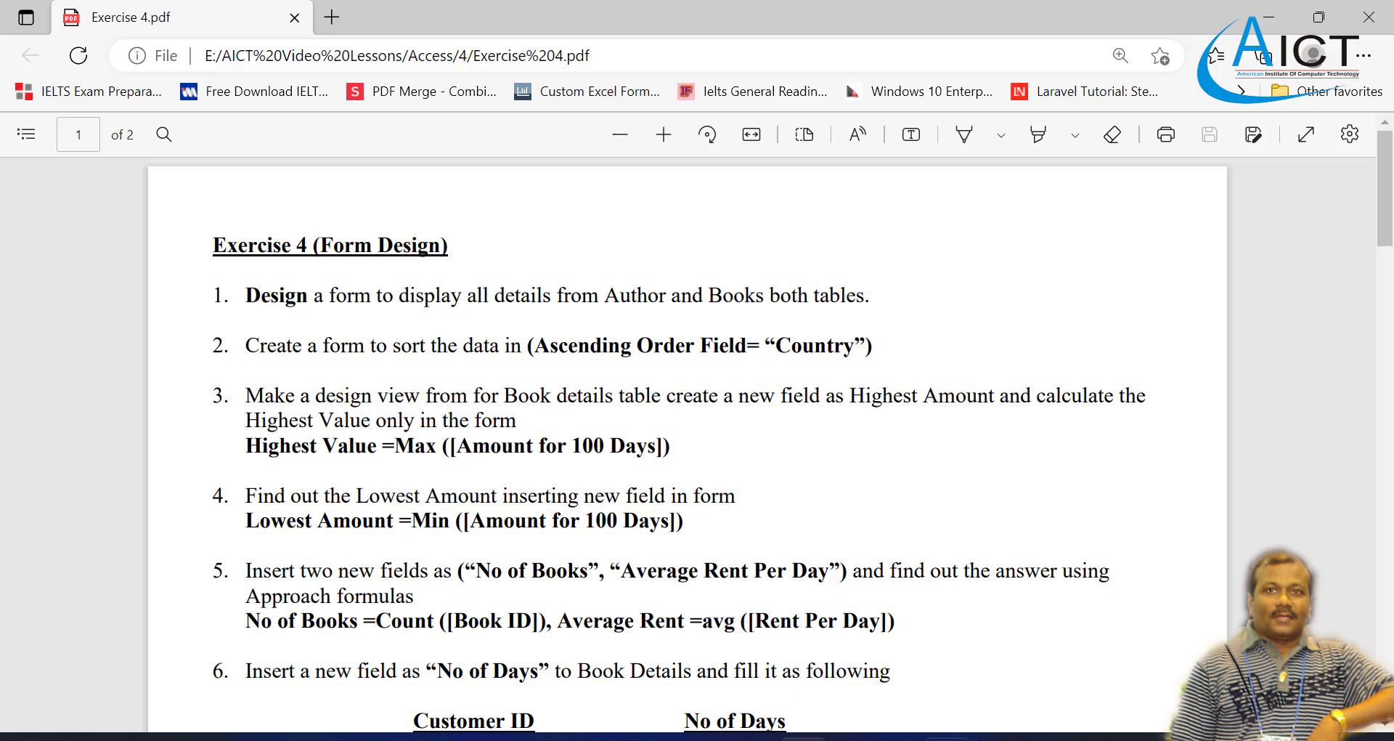
click(948, 737)
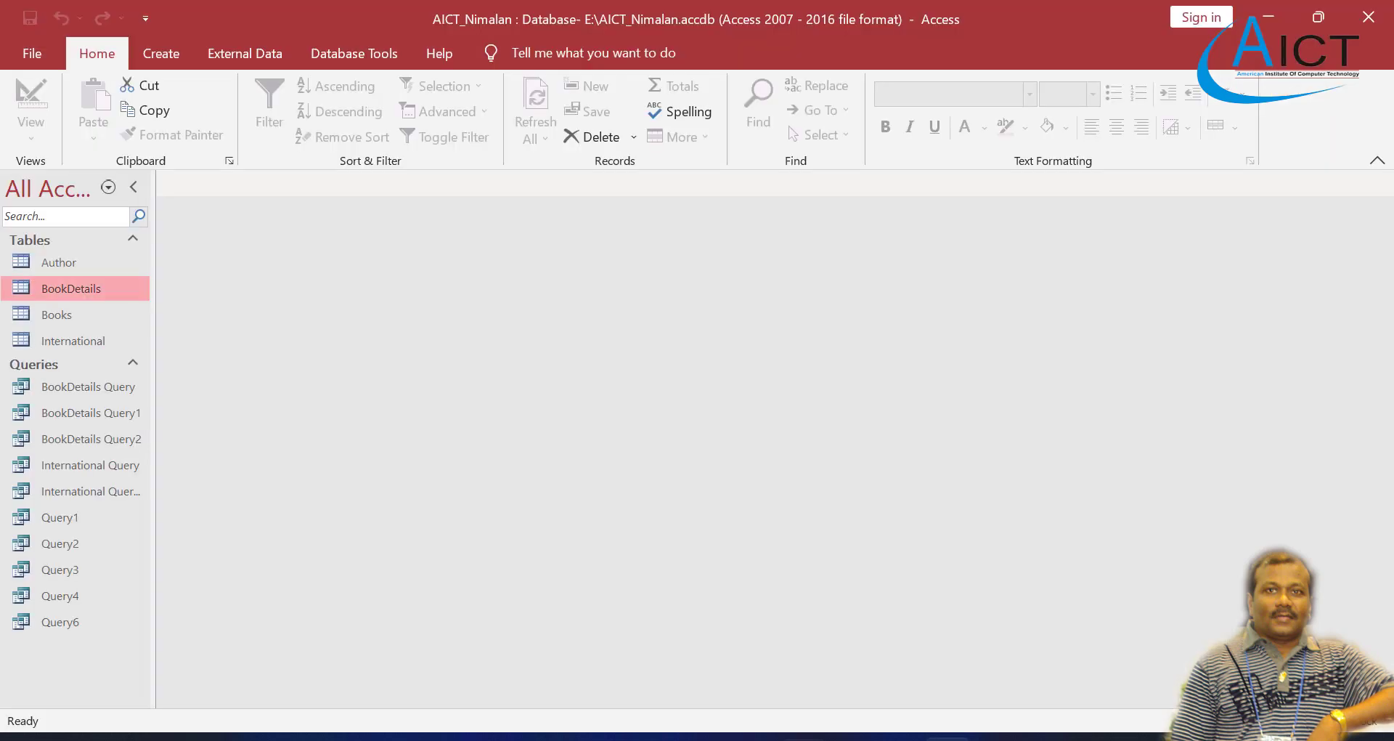
click(55, 265)
click(64, 315)
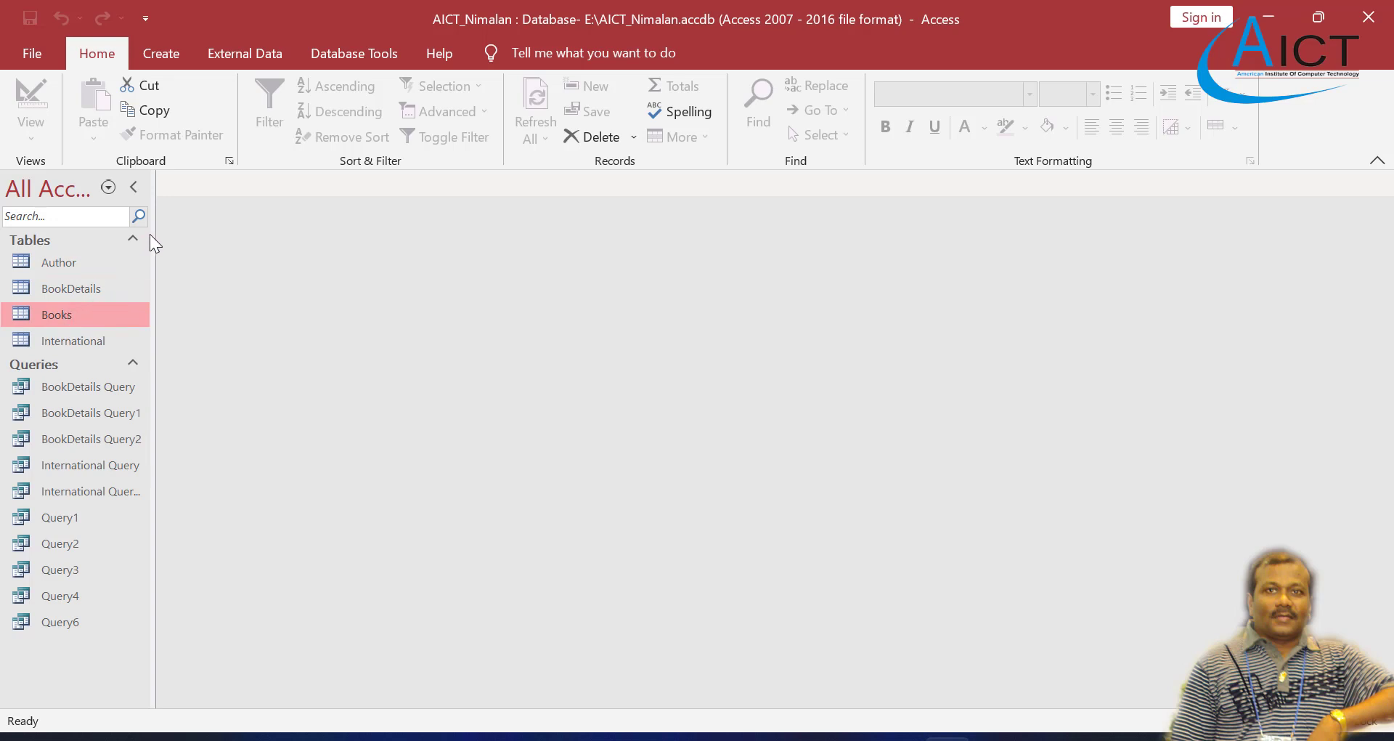
Step: Start a new form with the Form Wizard and include all fields of the Author table
click(160, 58)
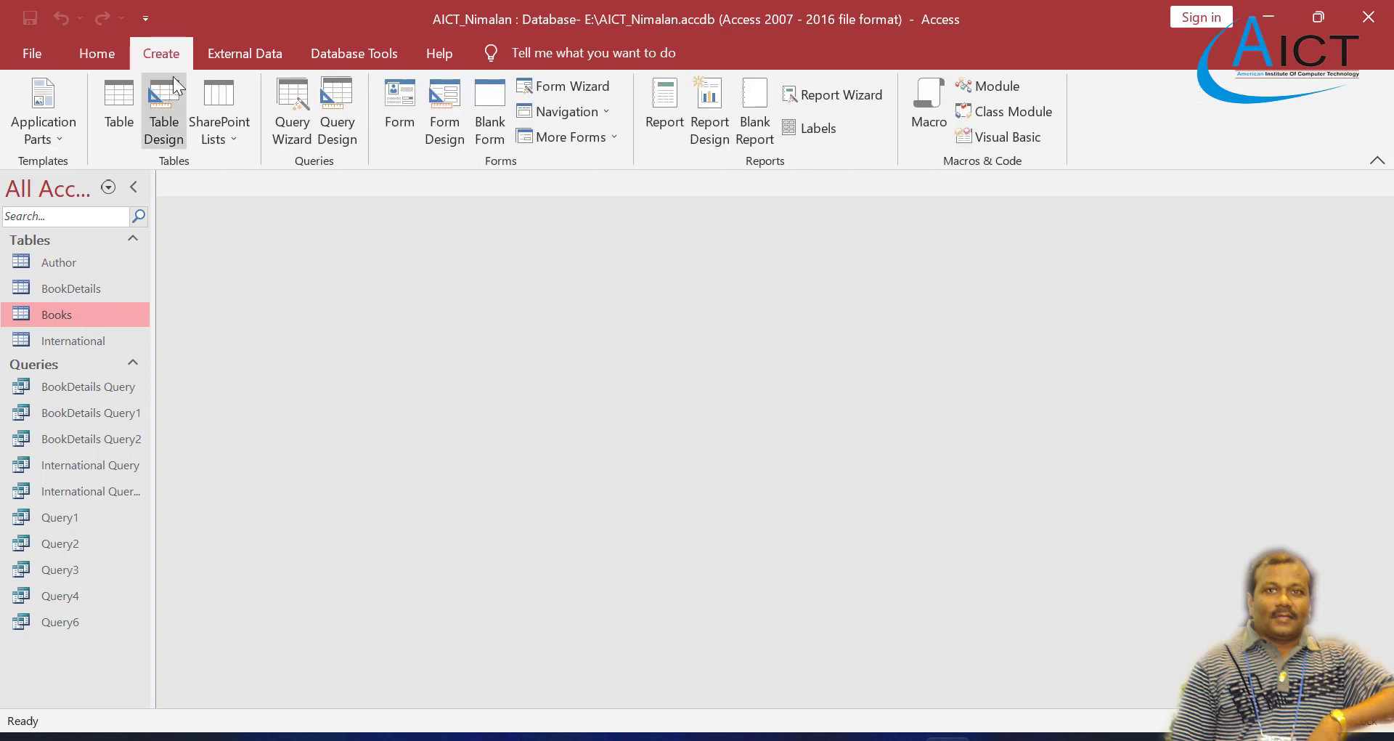
click(555, 85)
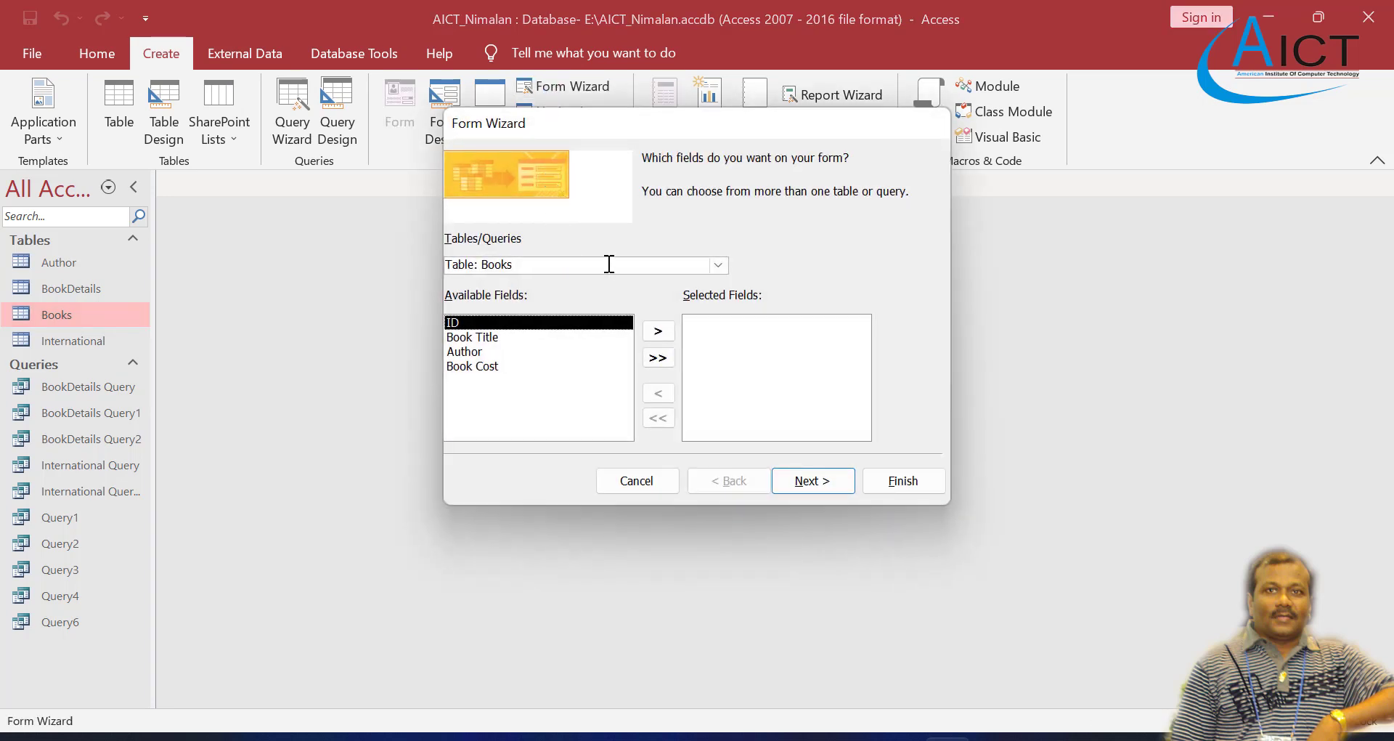
click(718, 266)
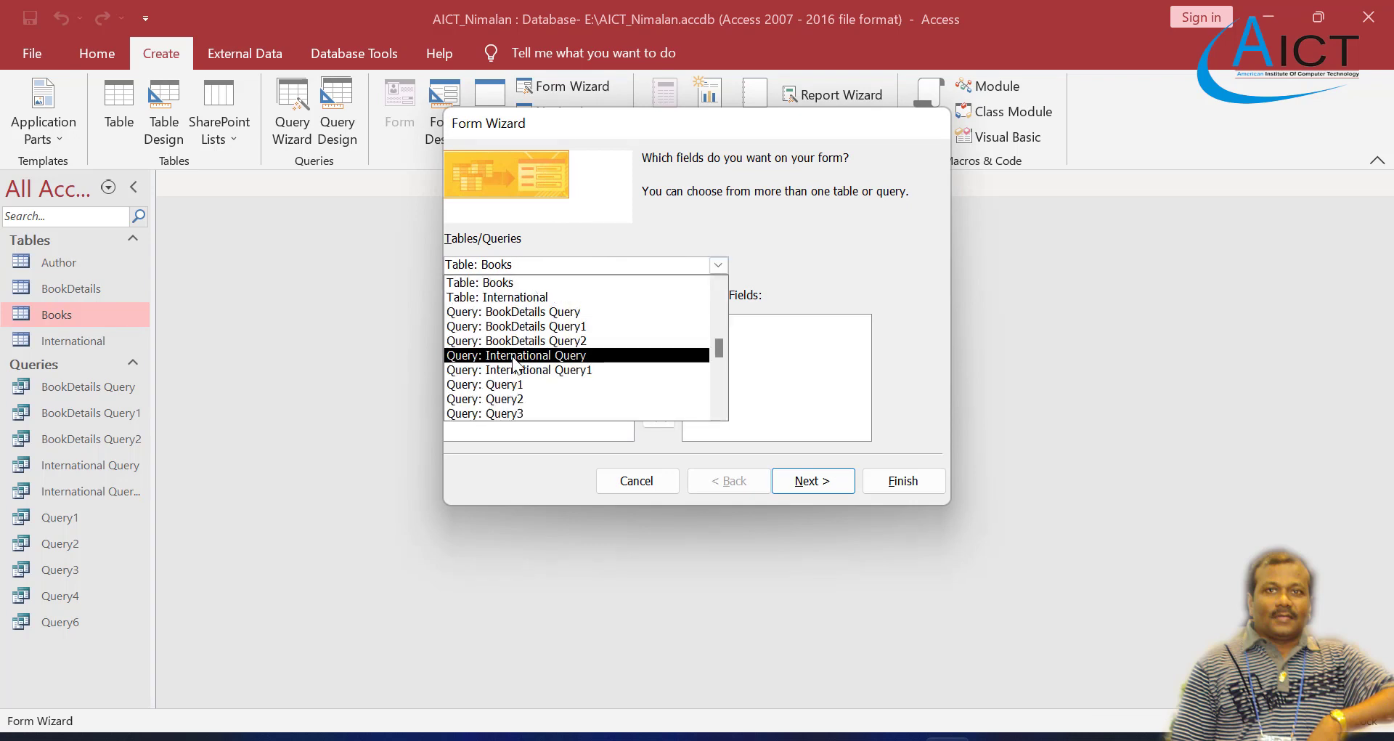
scroll(498, 298, up, 1)
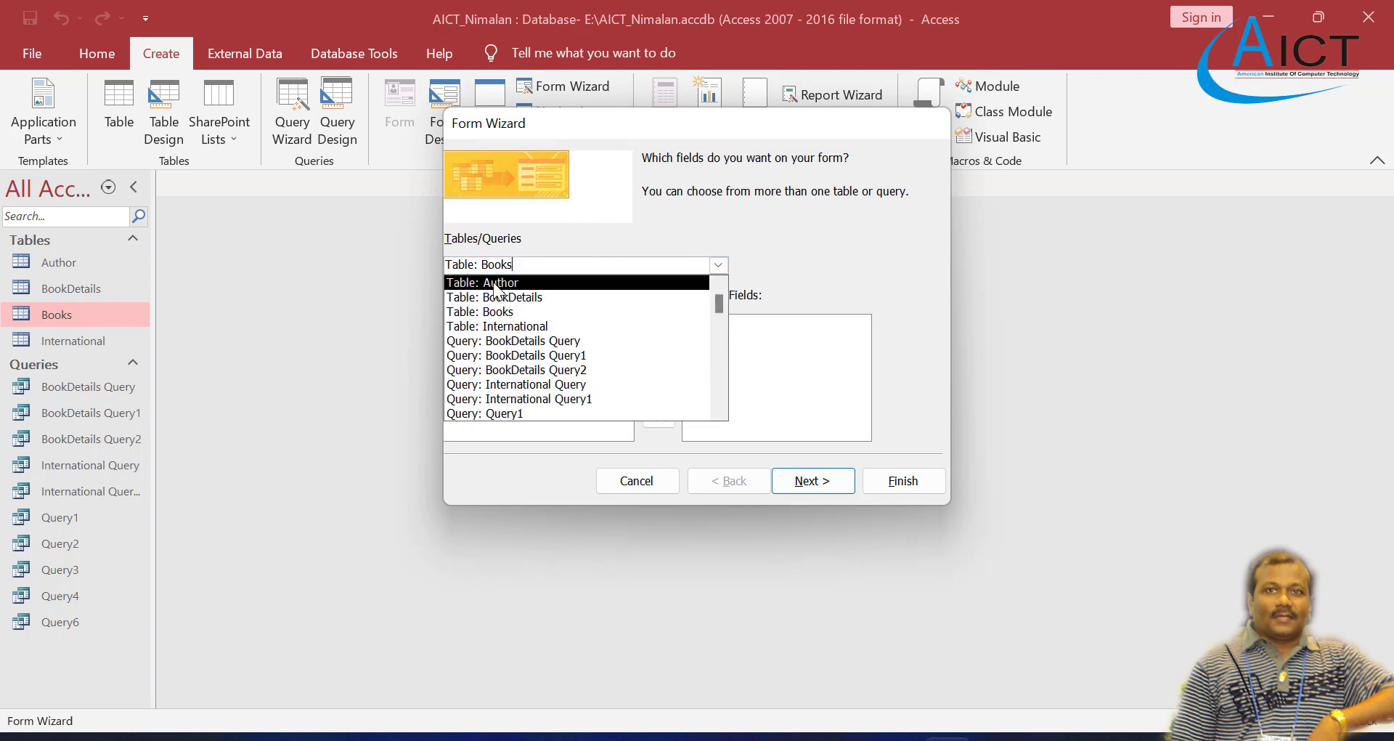
click(494, 282)
click(658, 358)
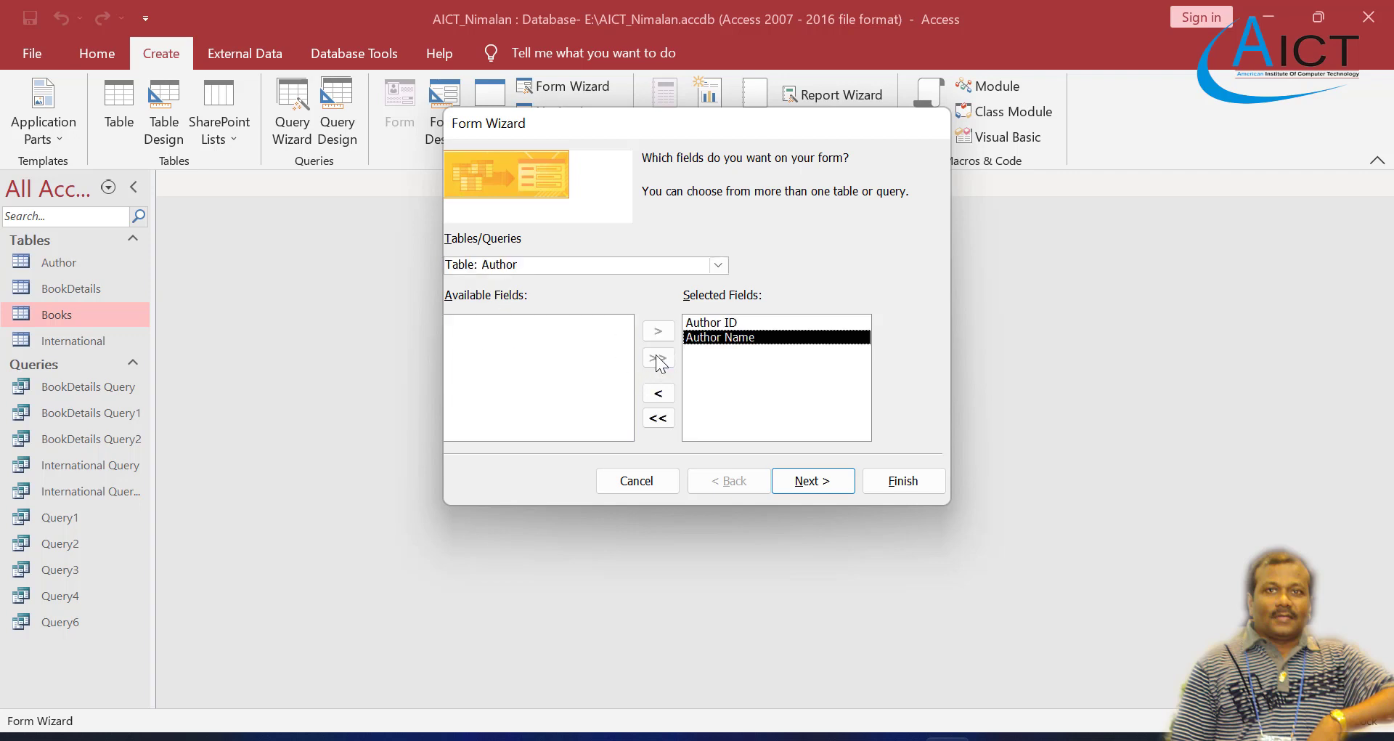
Step: Add all fields of the Books table to the form's selected fields and proceed to the data view choice
click(715, 265)
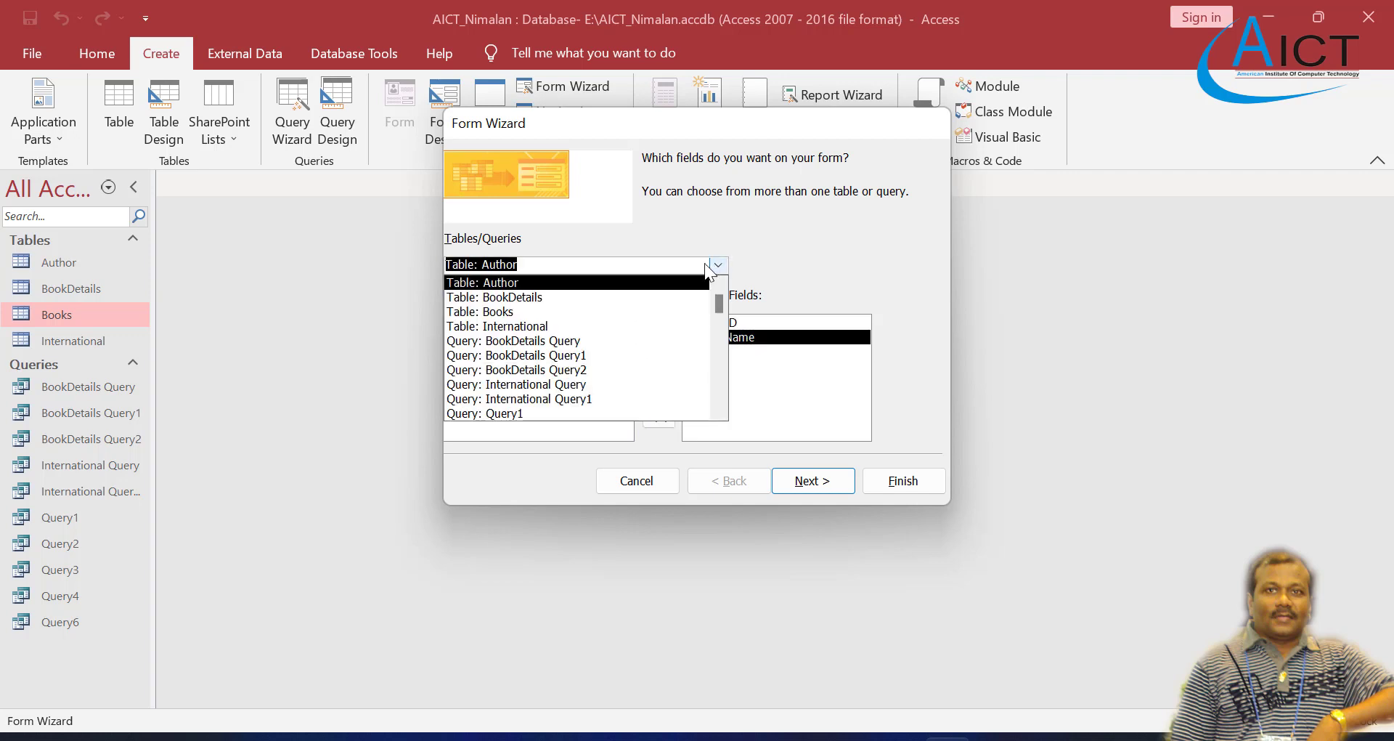
click(516, 310)
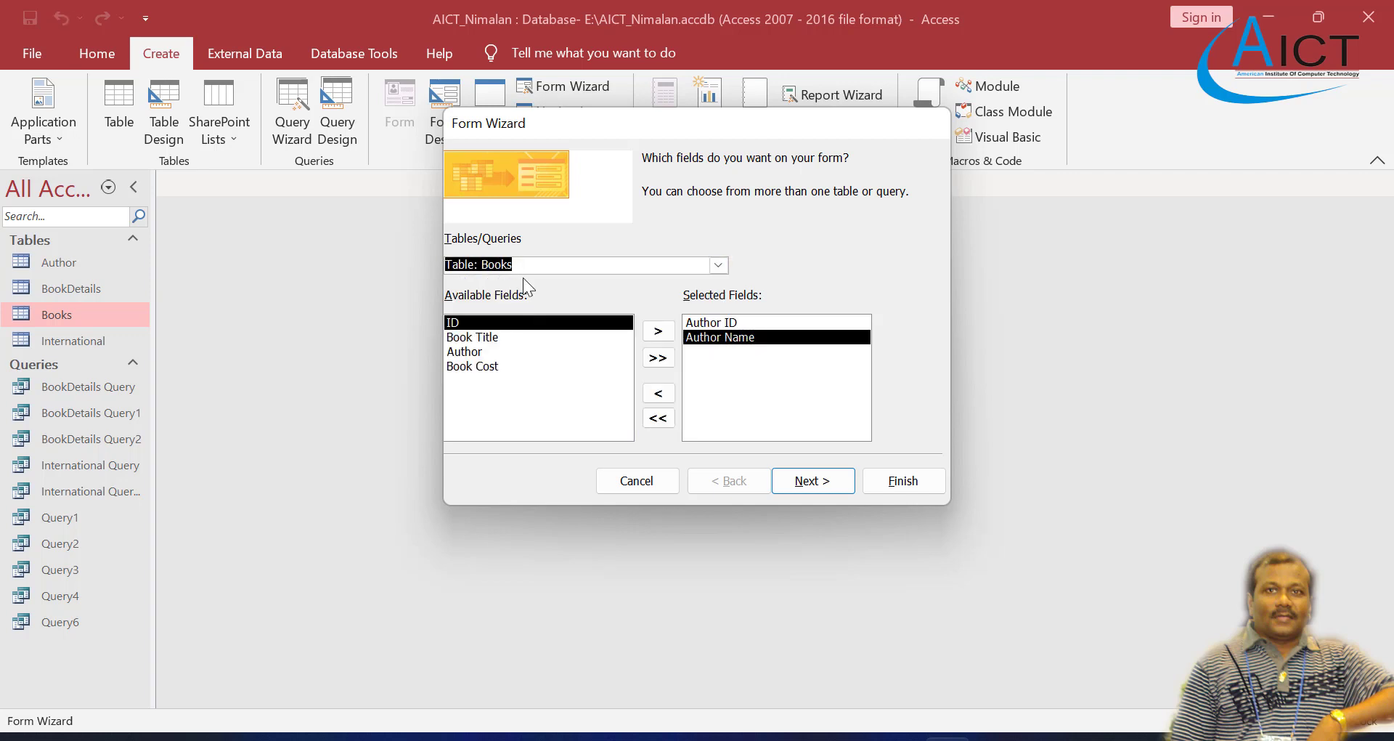
click(658, 358)
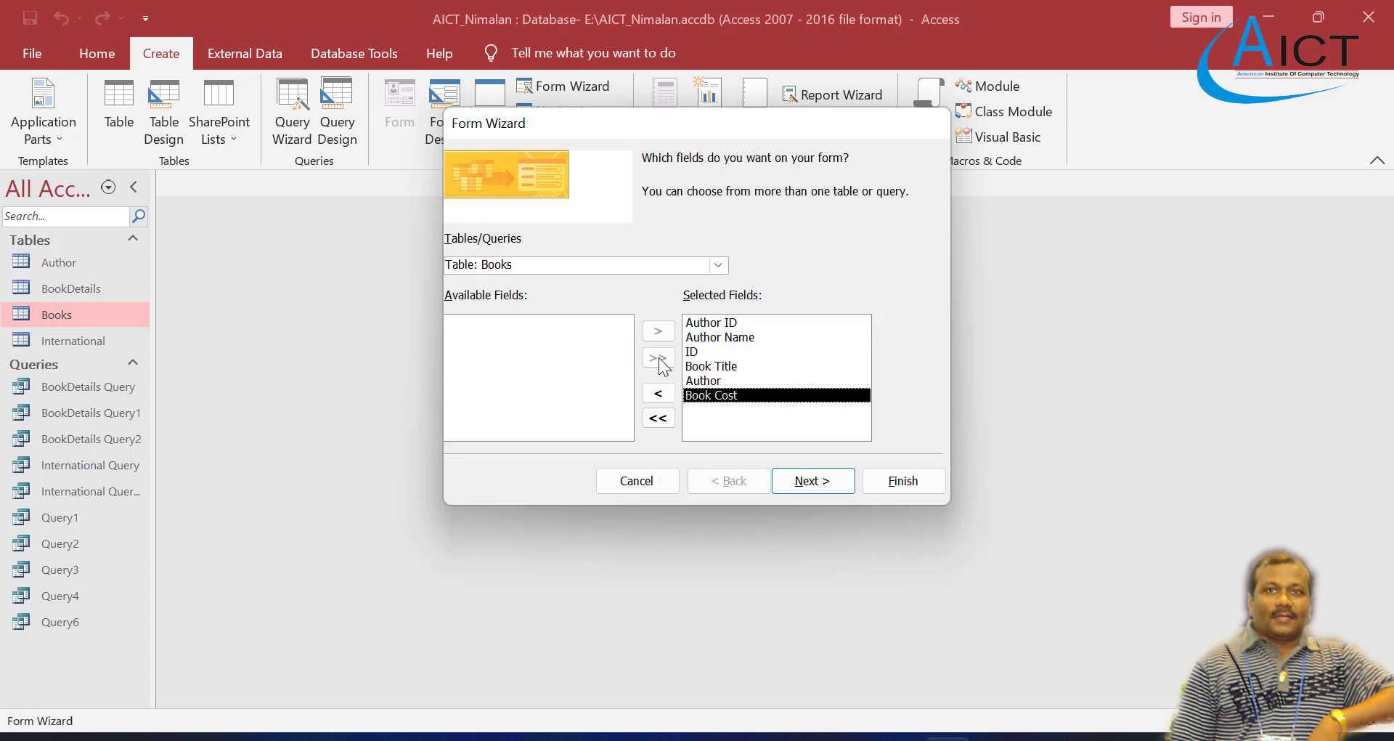
click(818, 482)
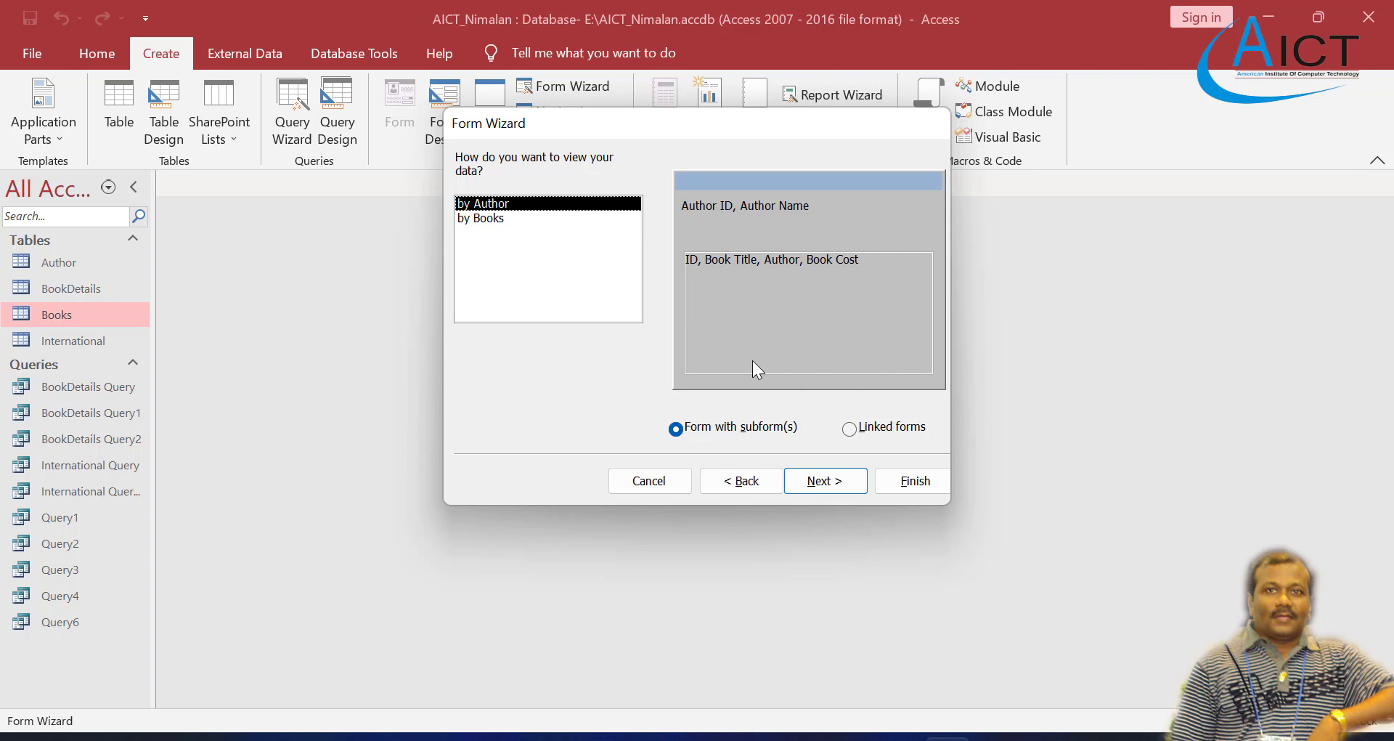
Step: Compare the available data views and organise the form by Author as a form with subforms
click(495, 218)
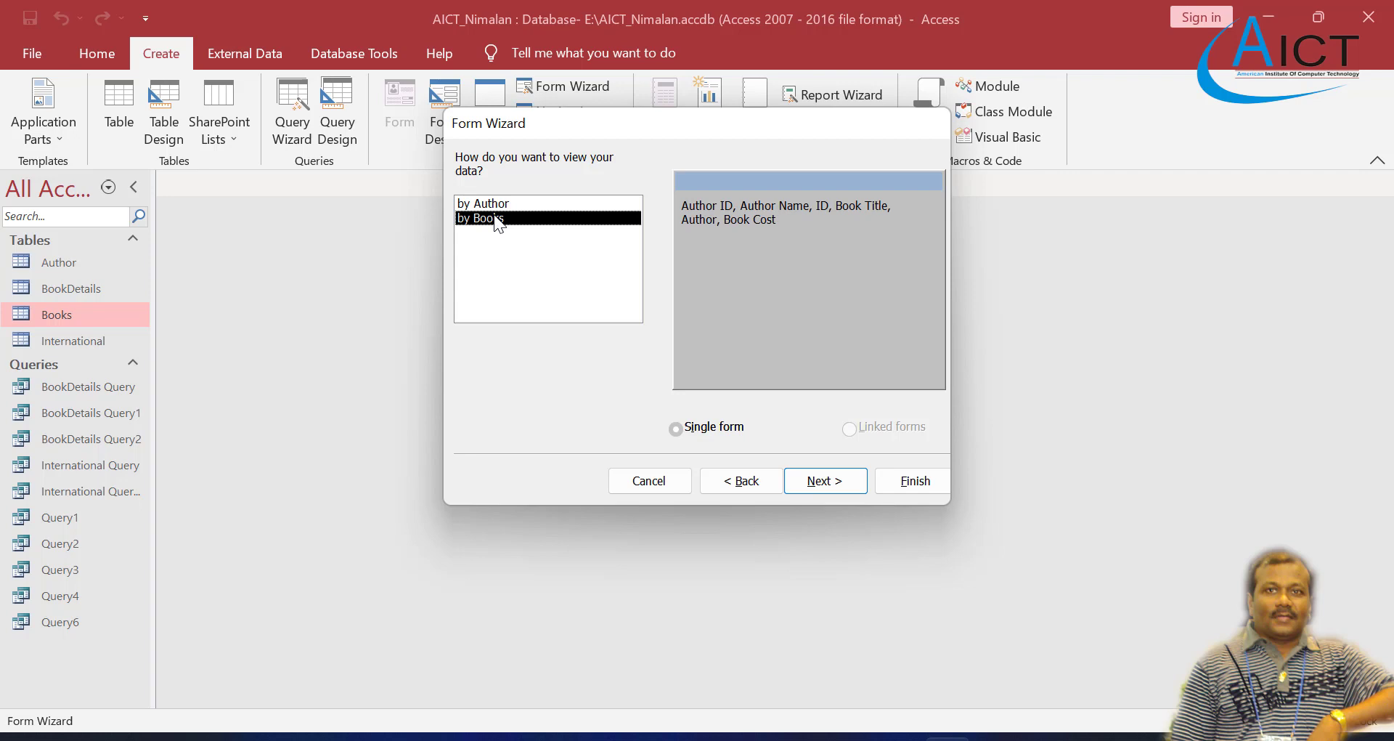
click(497, 209)
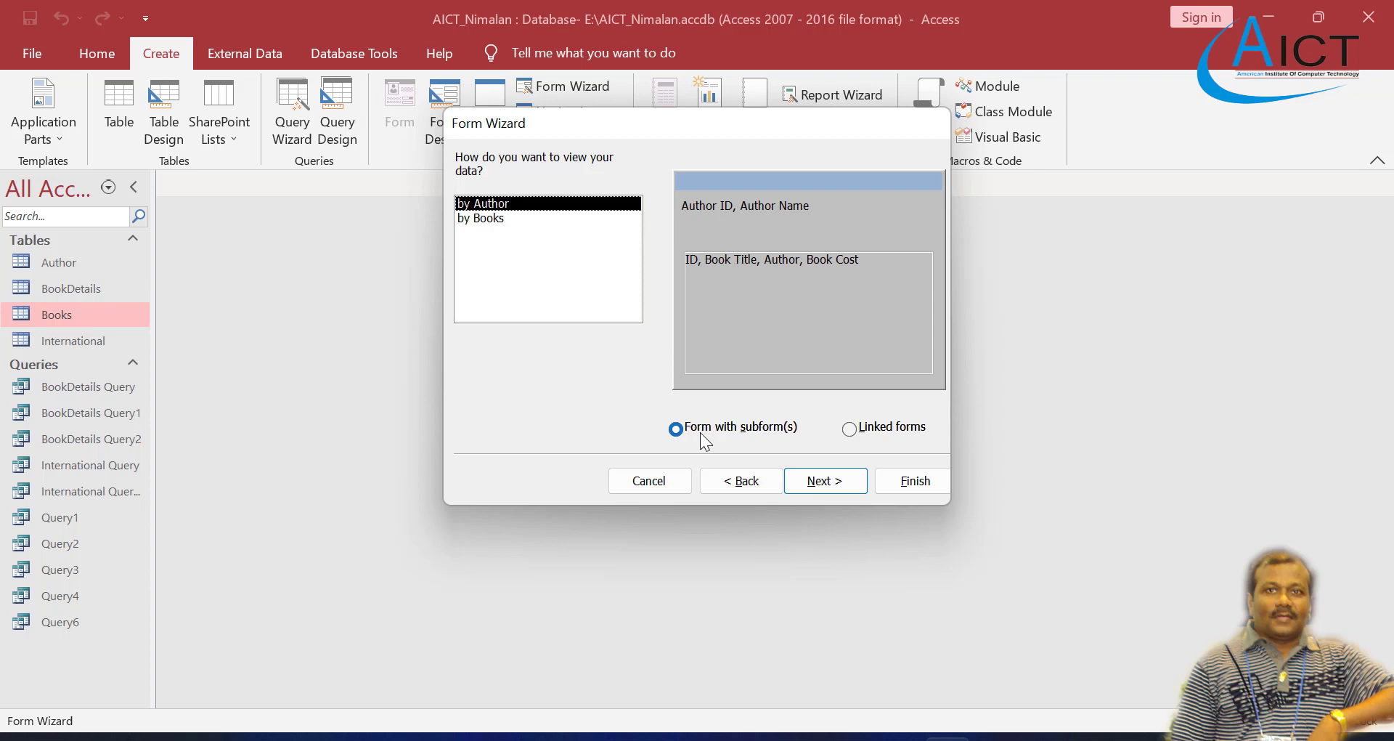
click(824, 485)
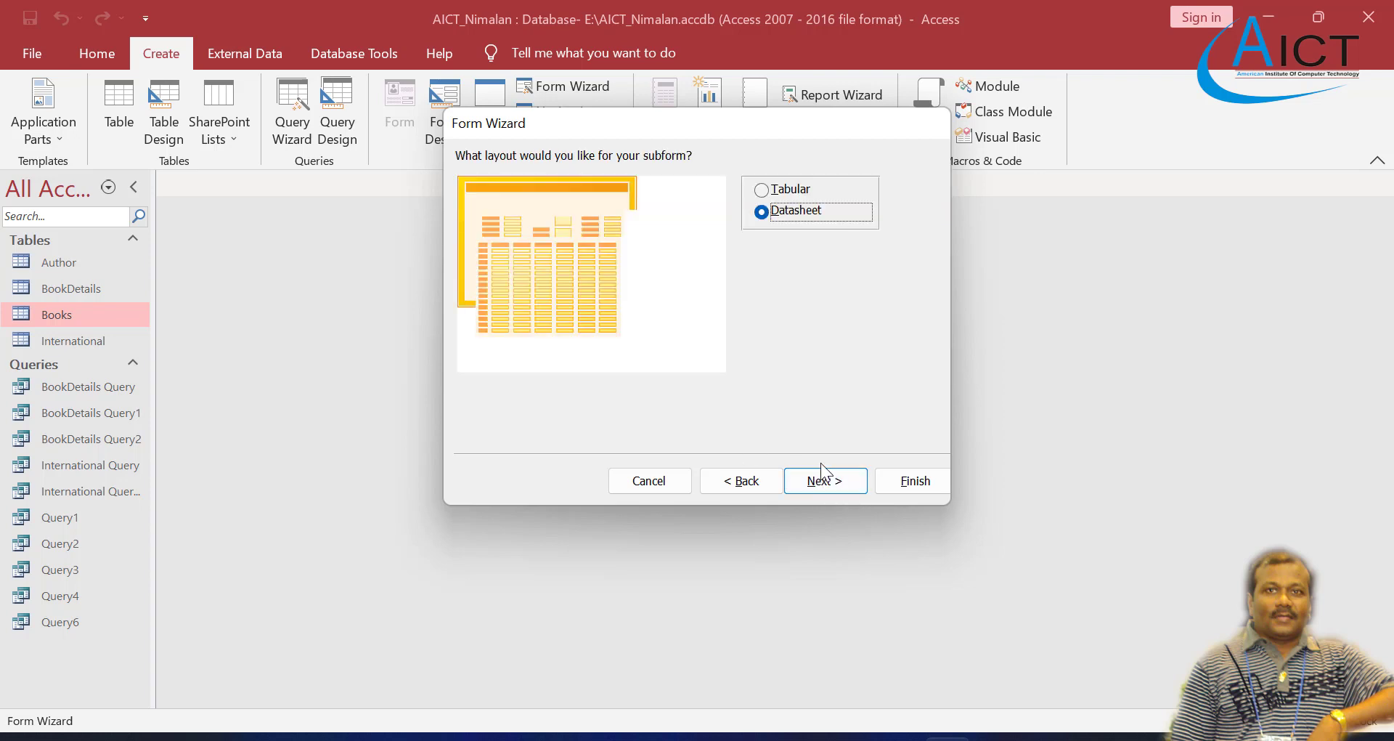
Step: Use the Datasheet layout for the subform and create the forms titled Author and Books Subform, opened for viewing
click(762, 191)
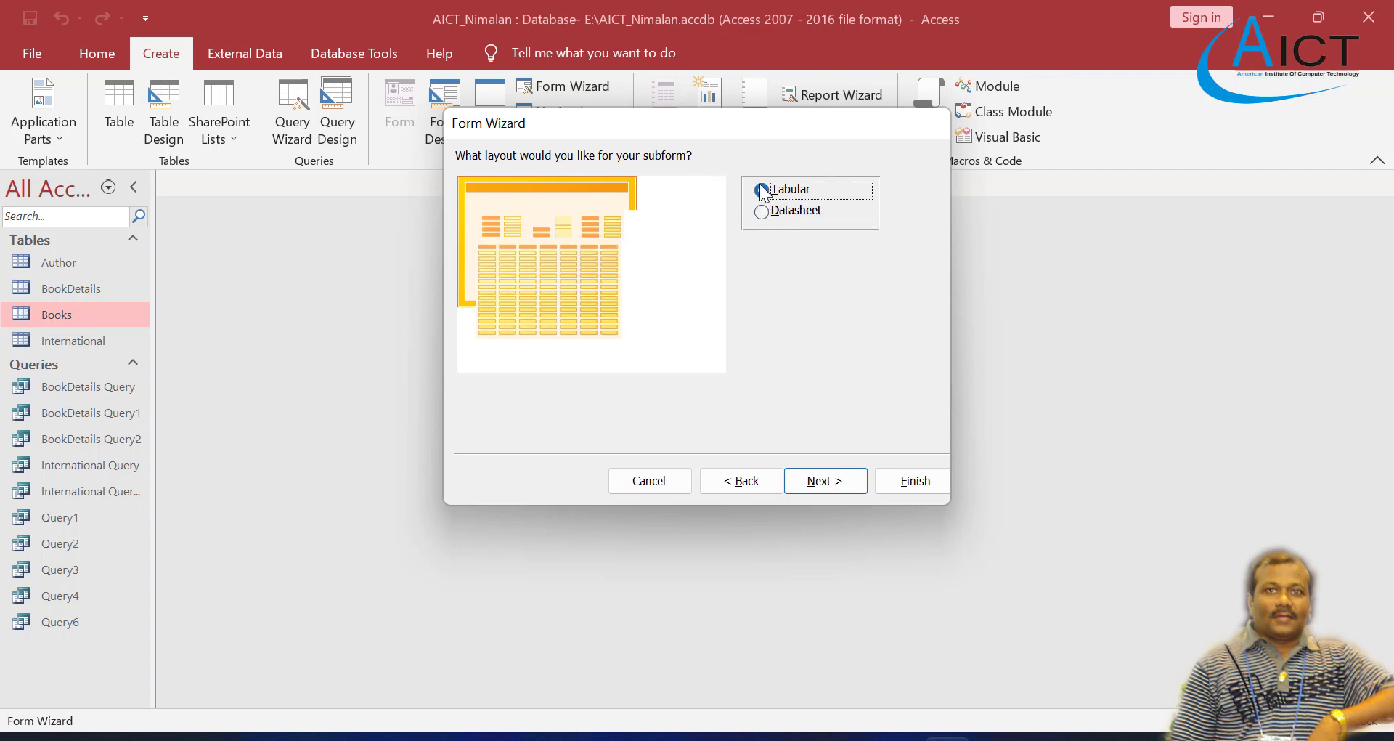
click(761, 211)
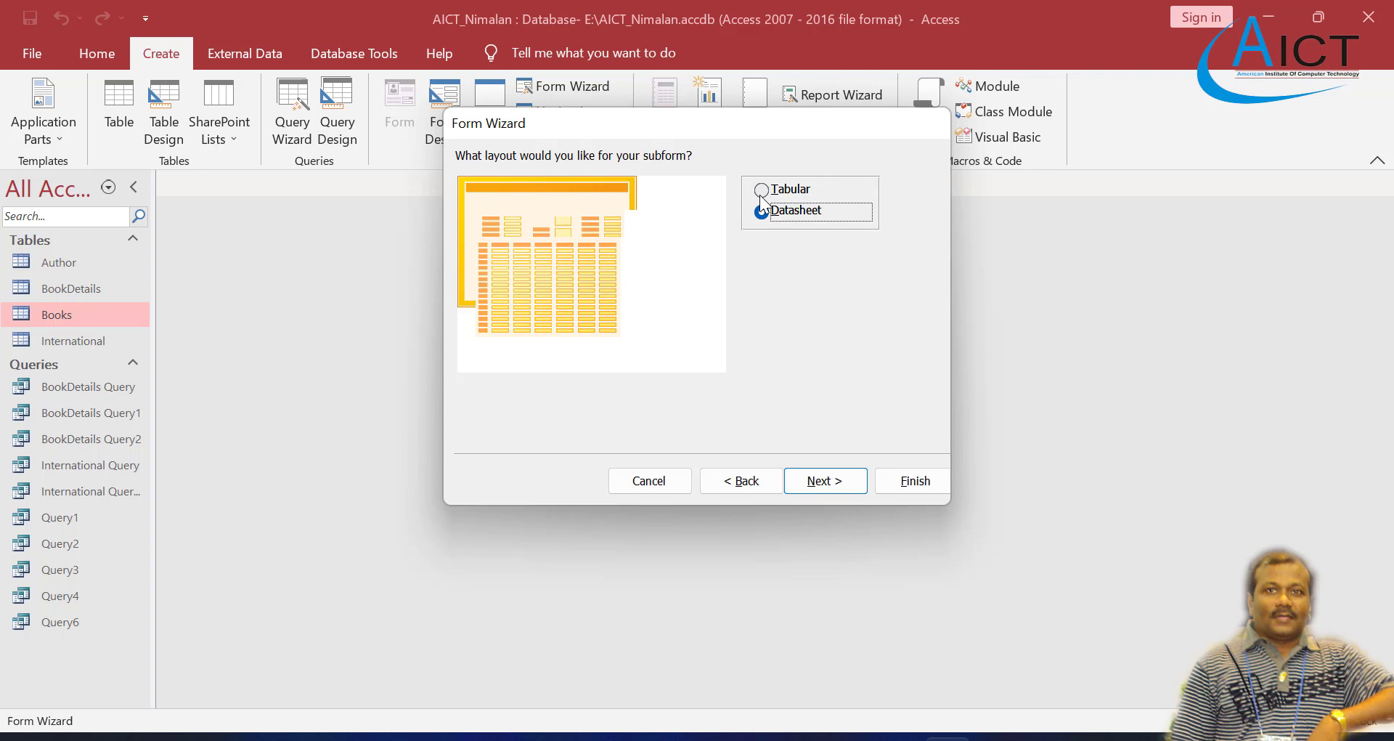
click(819, 481)
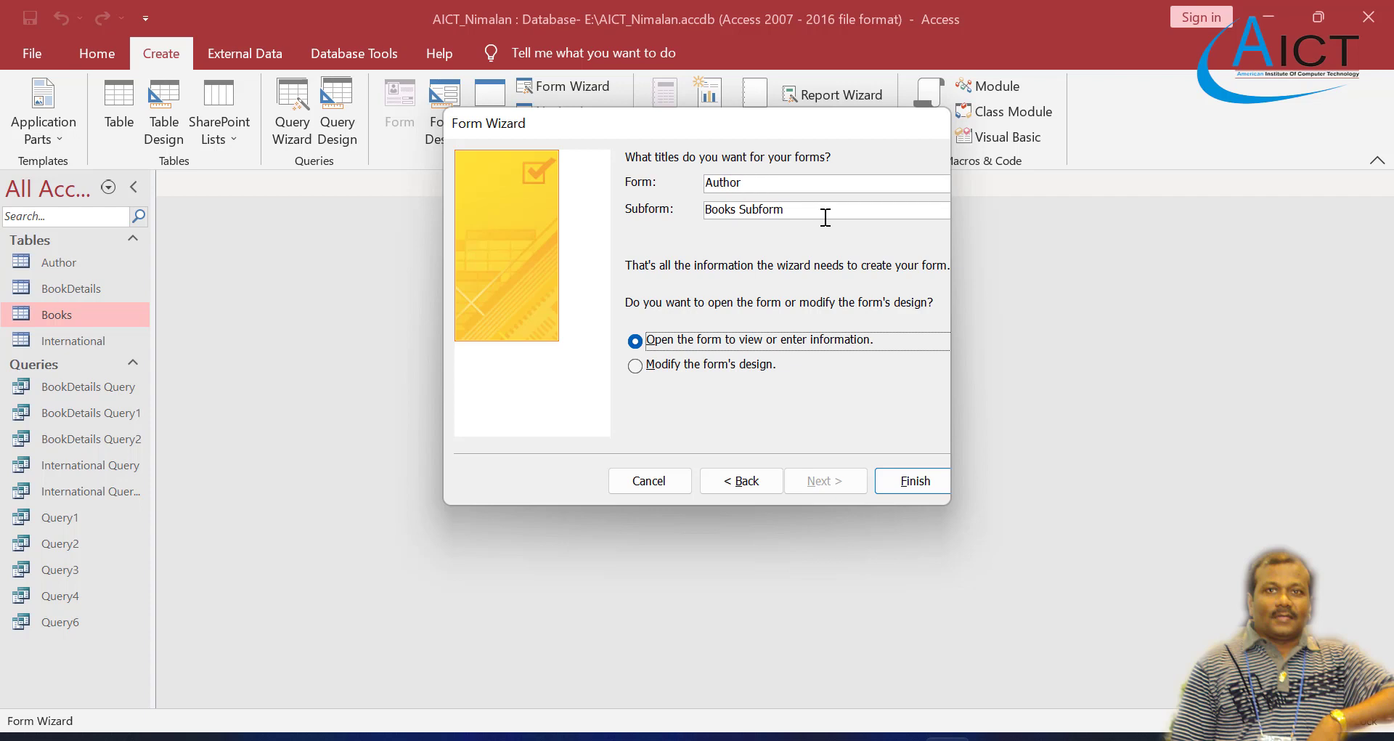
click(914, 481)
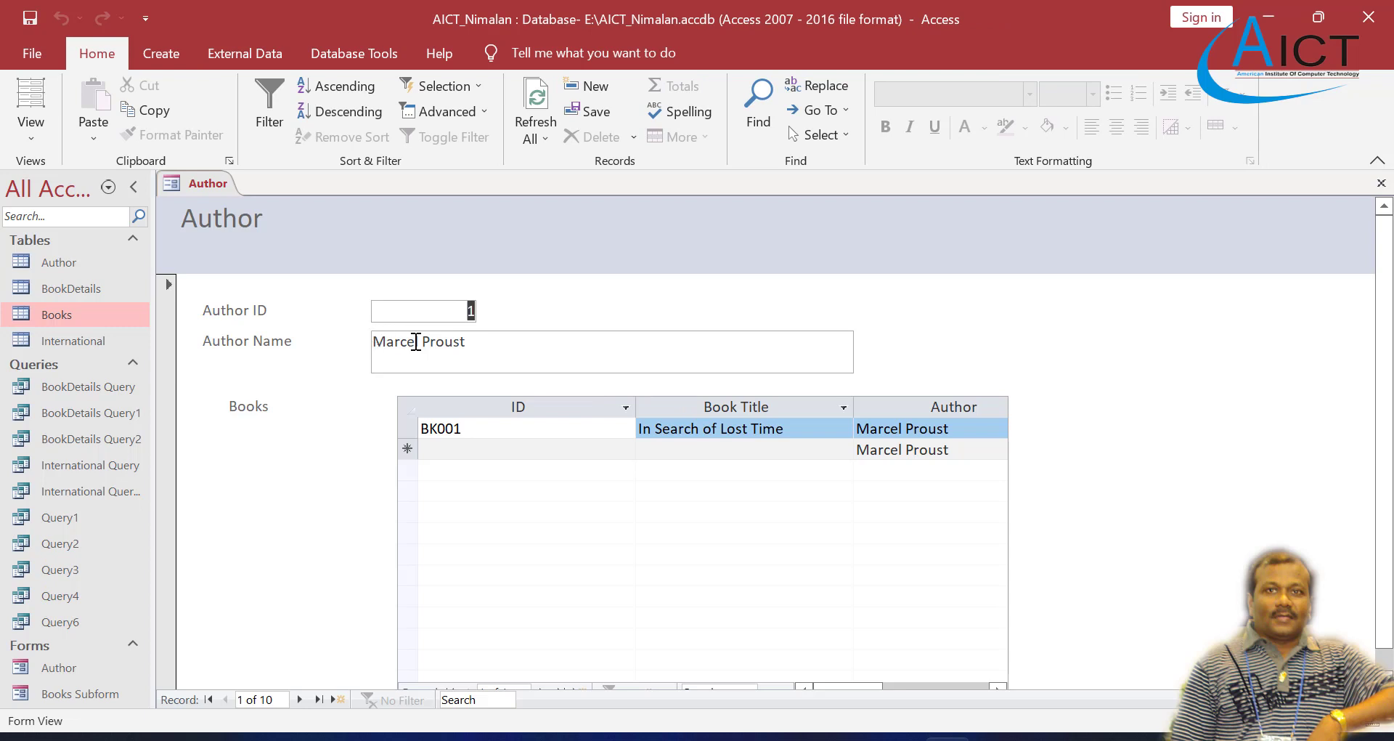
Step: Browse through the author records in the new Author form up to the blank new record
scroll(430, 373, down, 1)
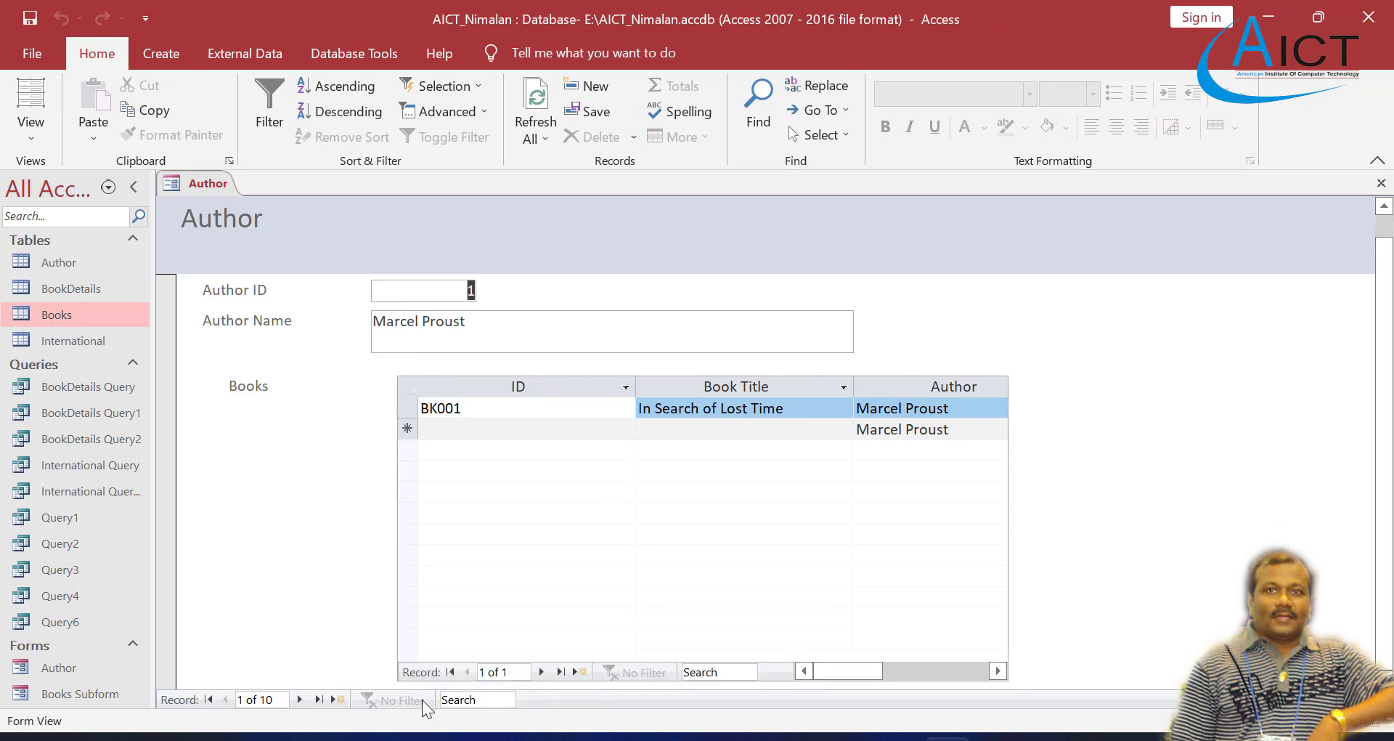
click(299, 699)
click(299, 699)
click(299, 699)
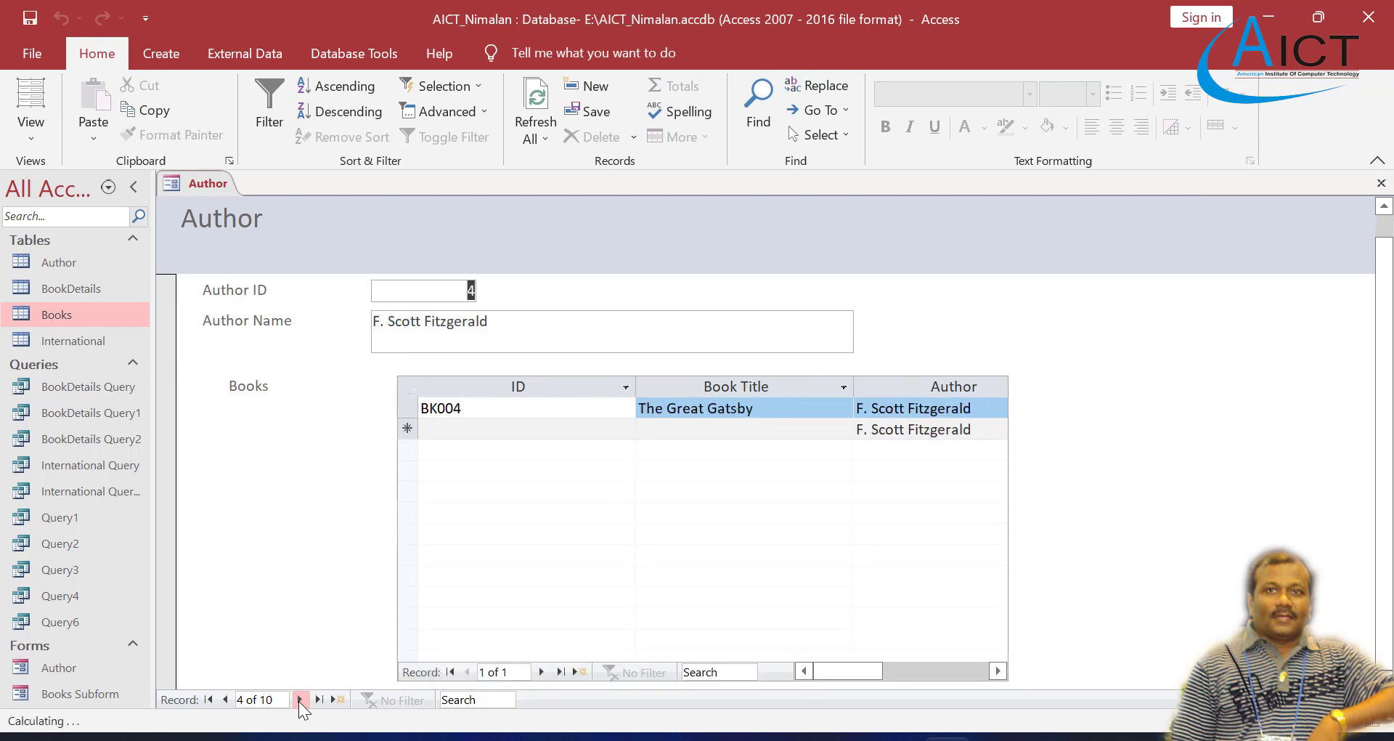
click(299, 699)
click(299, 699)
click(299, 699)
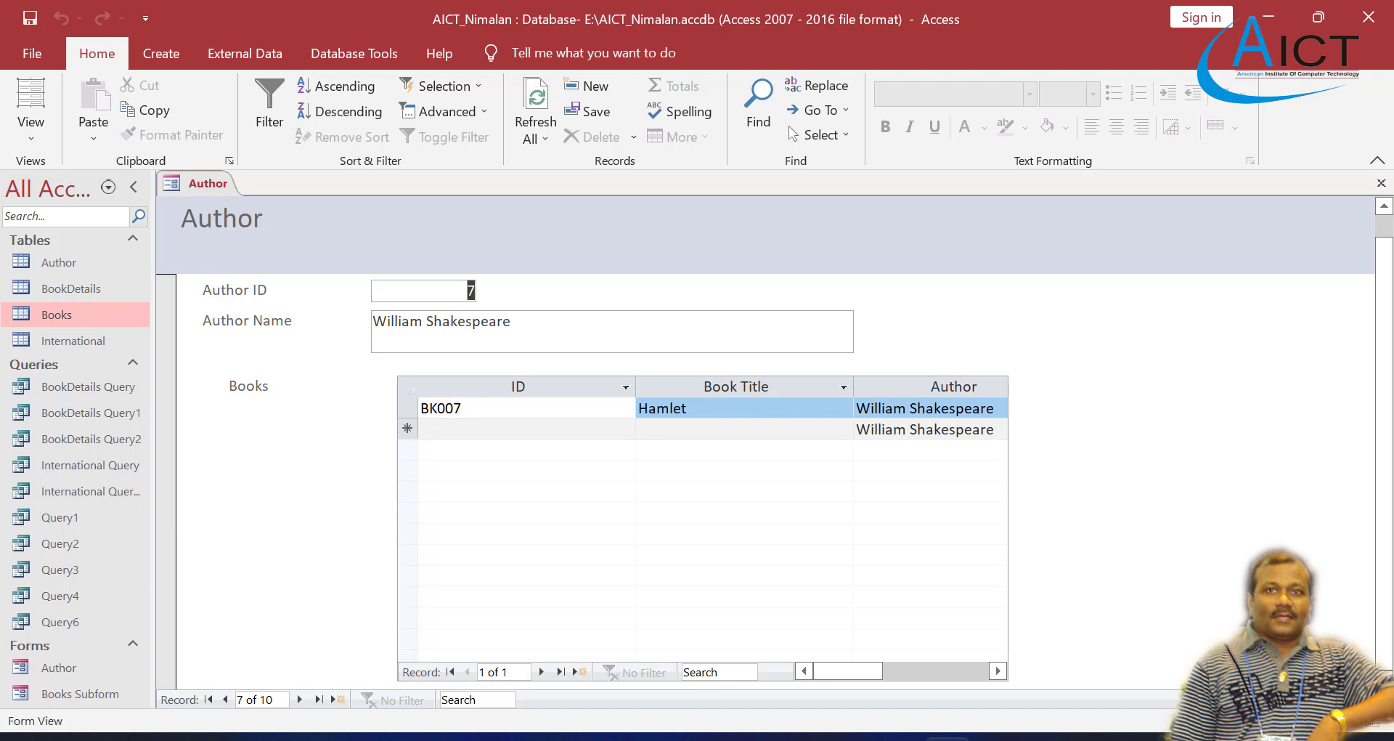
click(299, 700)
click(299, 699)
click(299, 699)
click(299, 699)
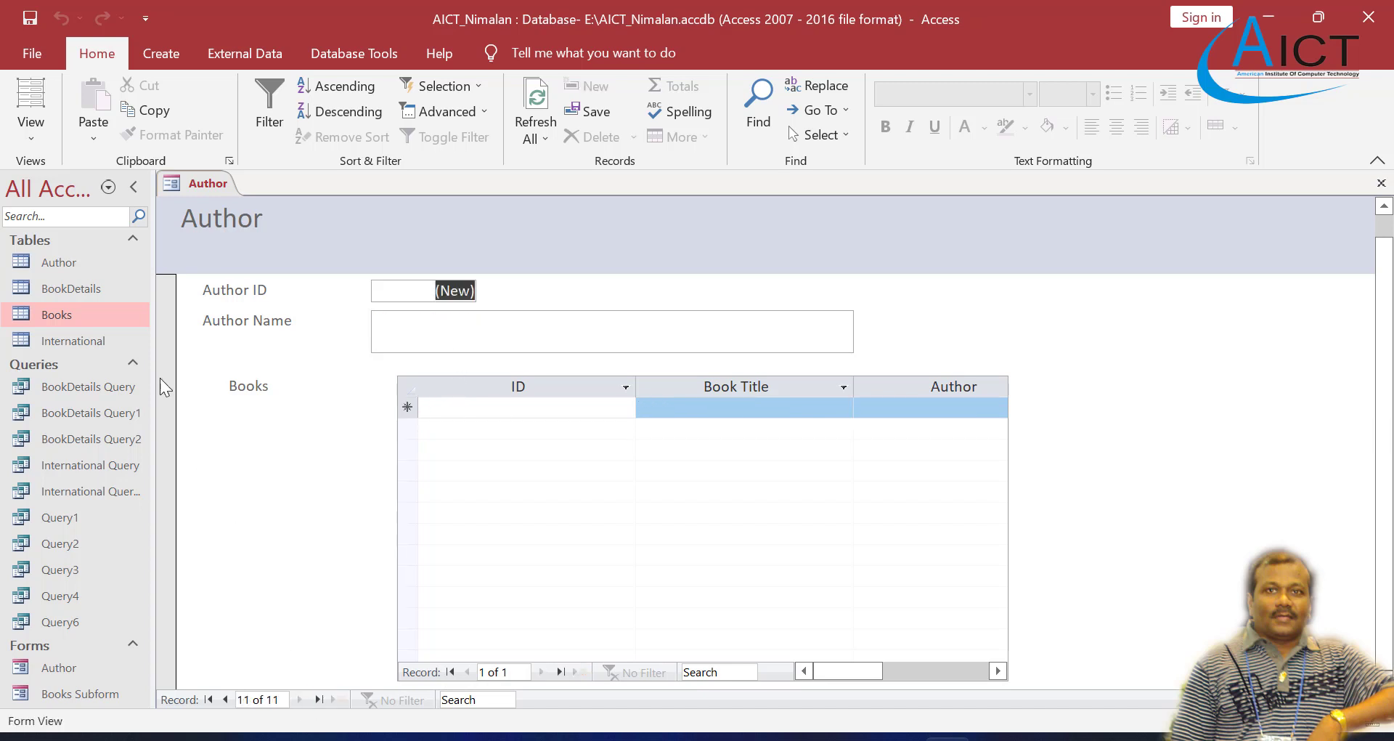
Step: Start another form with the Form Wizard, including all fields of both the Author and Books tables
click(145, 46)
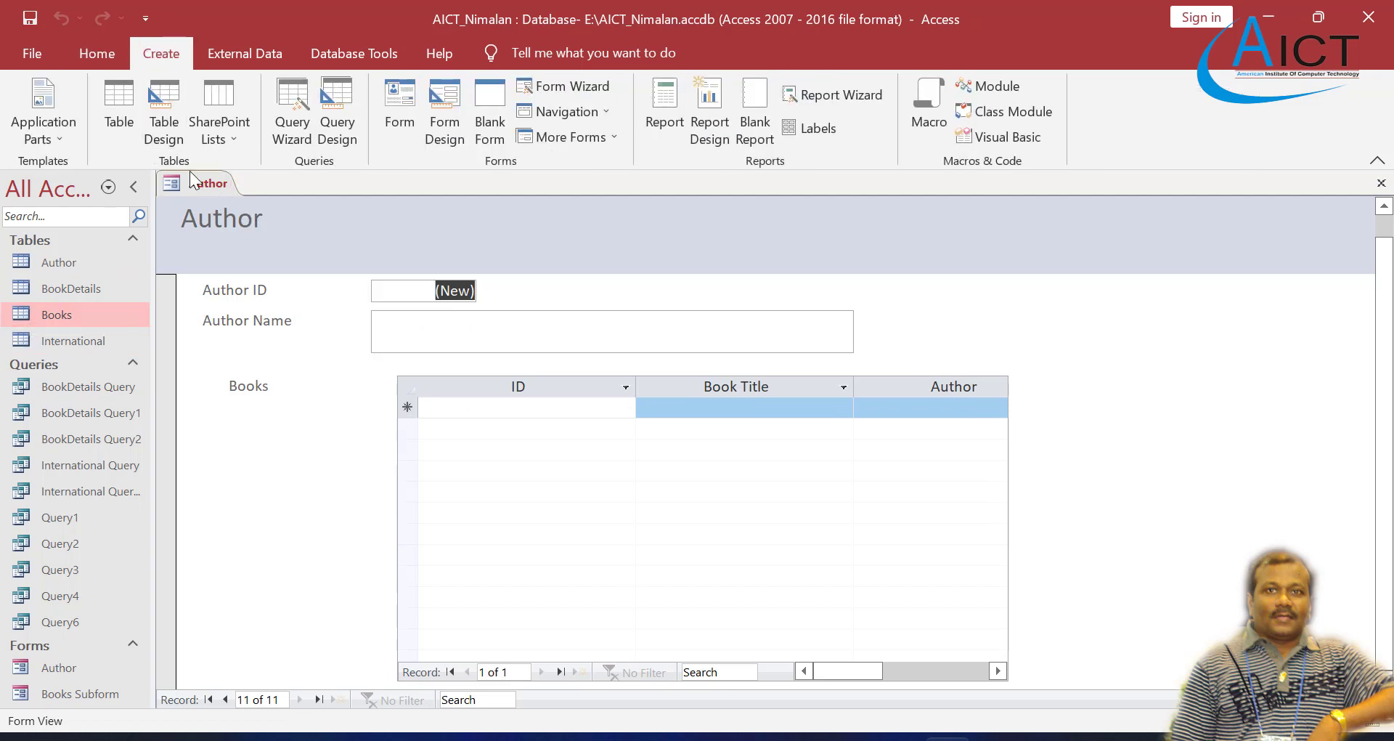
click(571, 88)
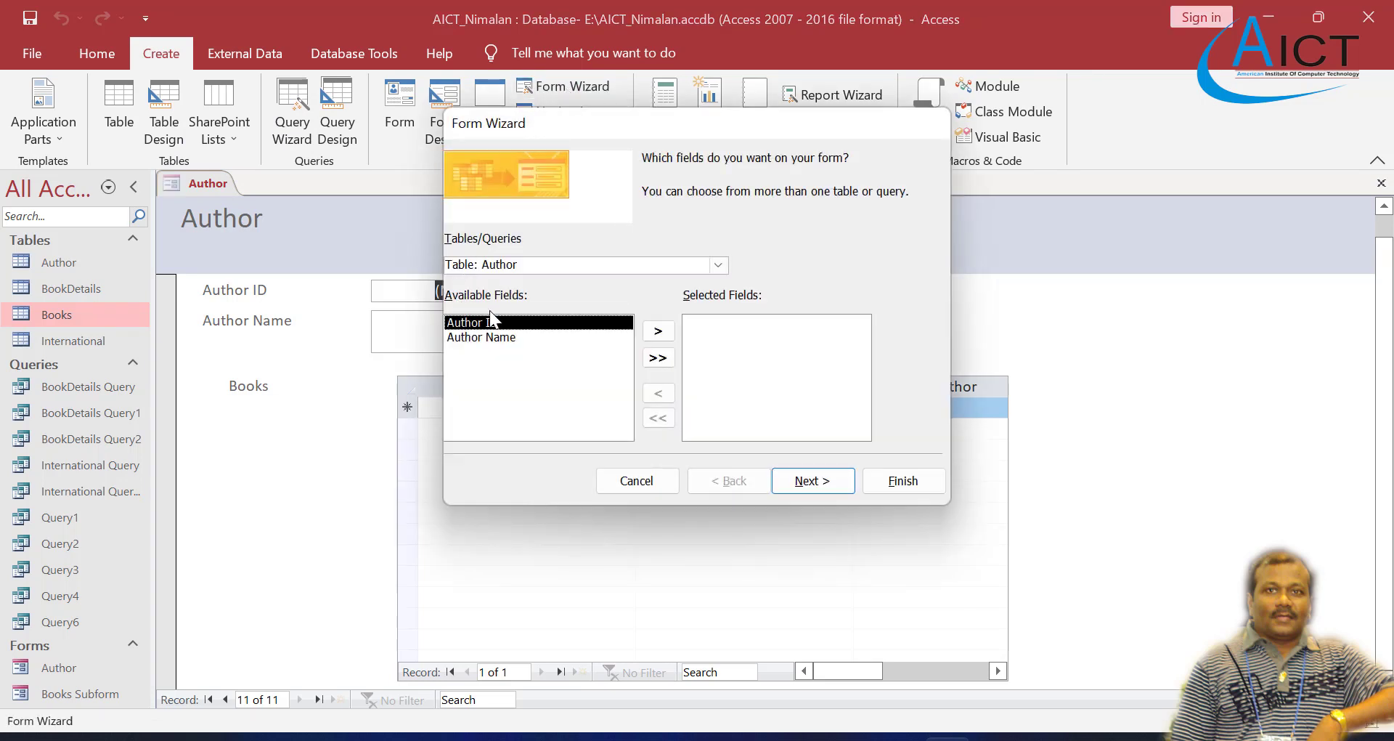
click(659, 355)
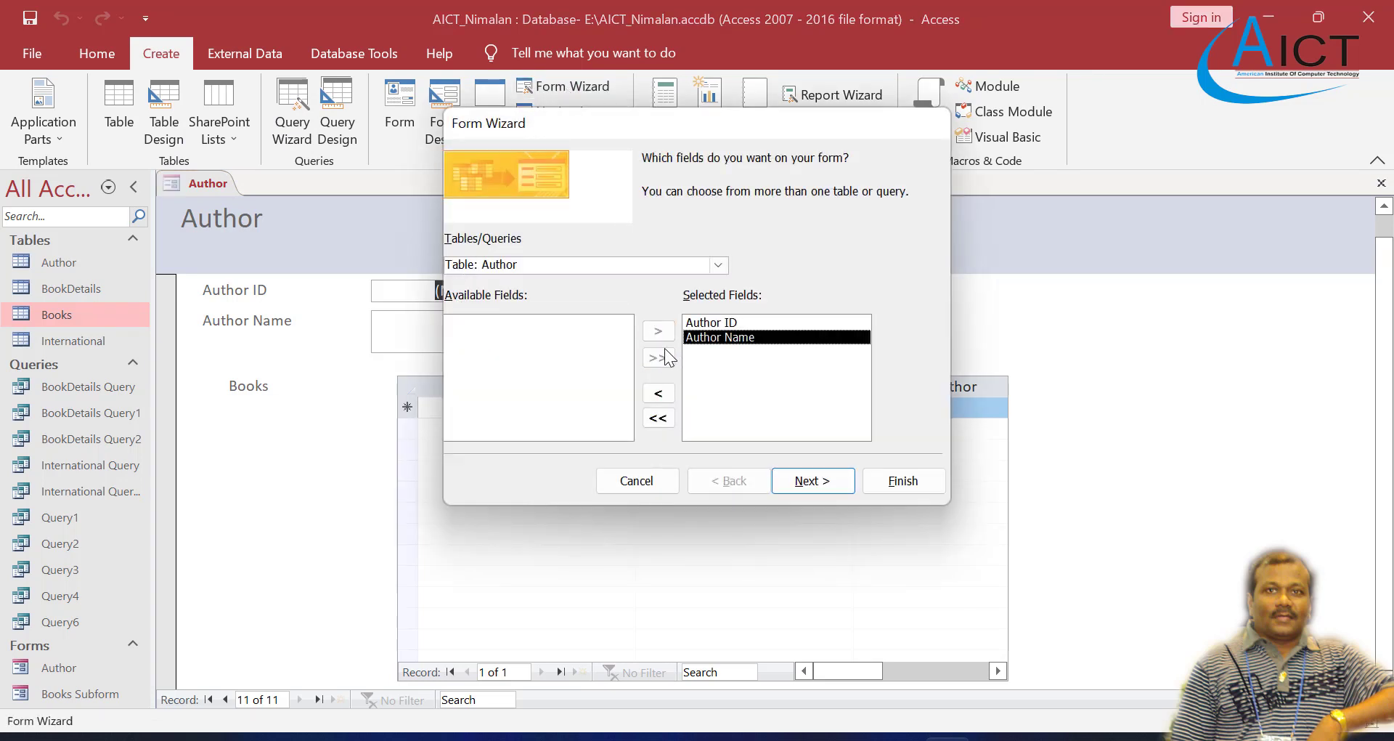
click(718, 264)
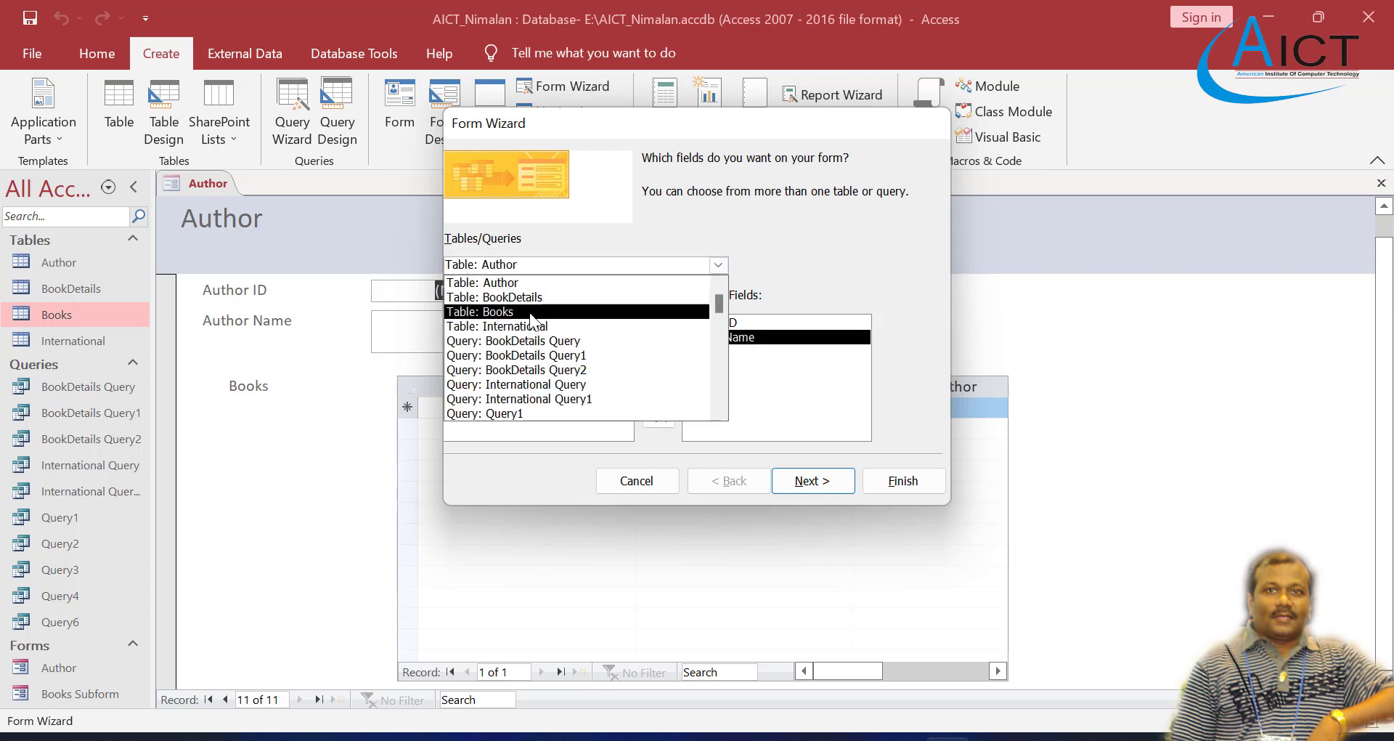
click(624, 312)
click(659, 357)
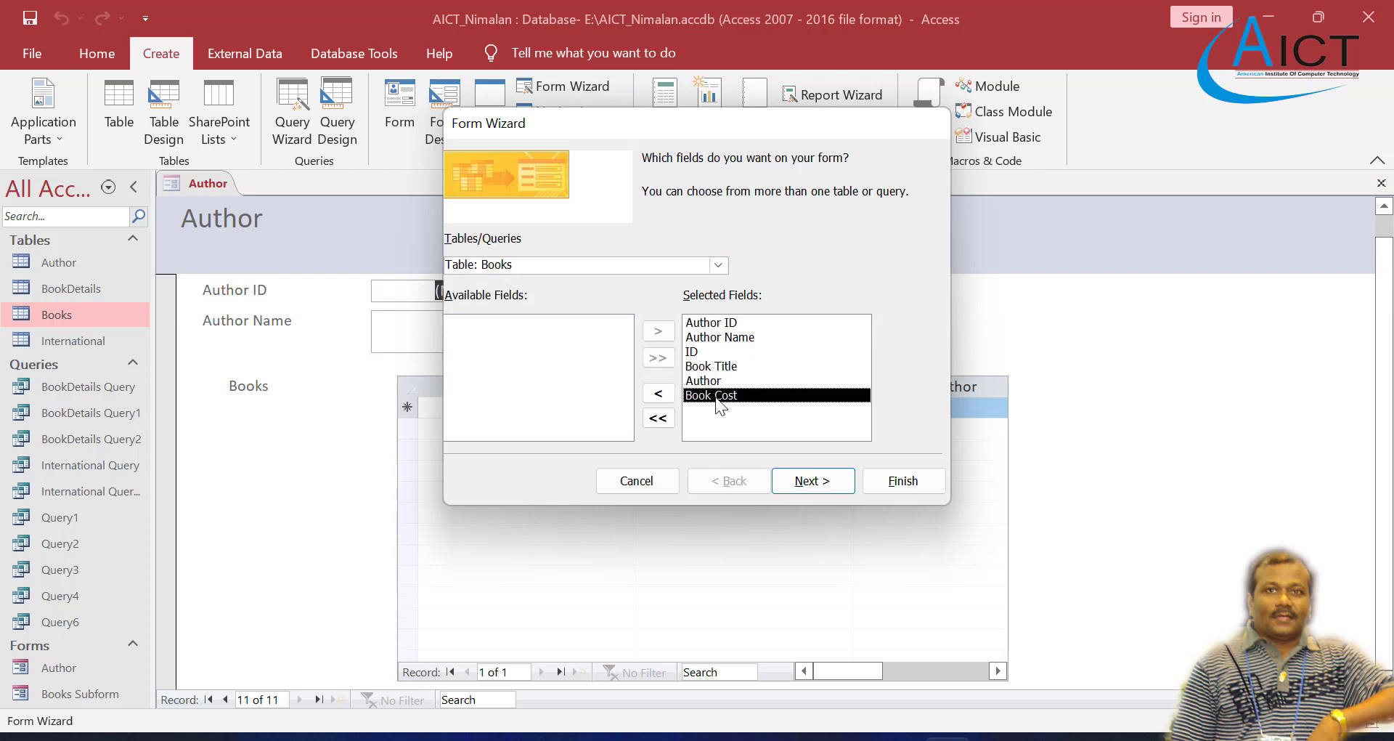
Step: Organise the second form's data by Books as a single form with the Columnar layout
click(804, 482)
click(477, 219)
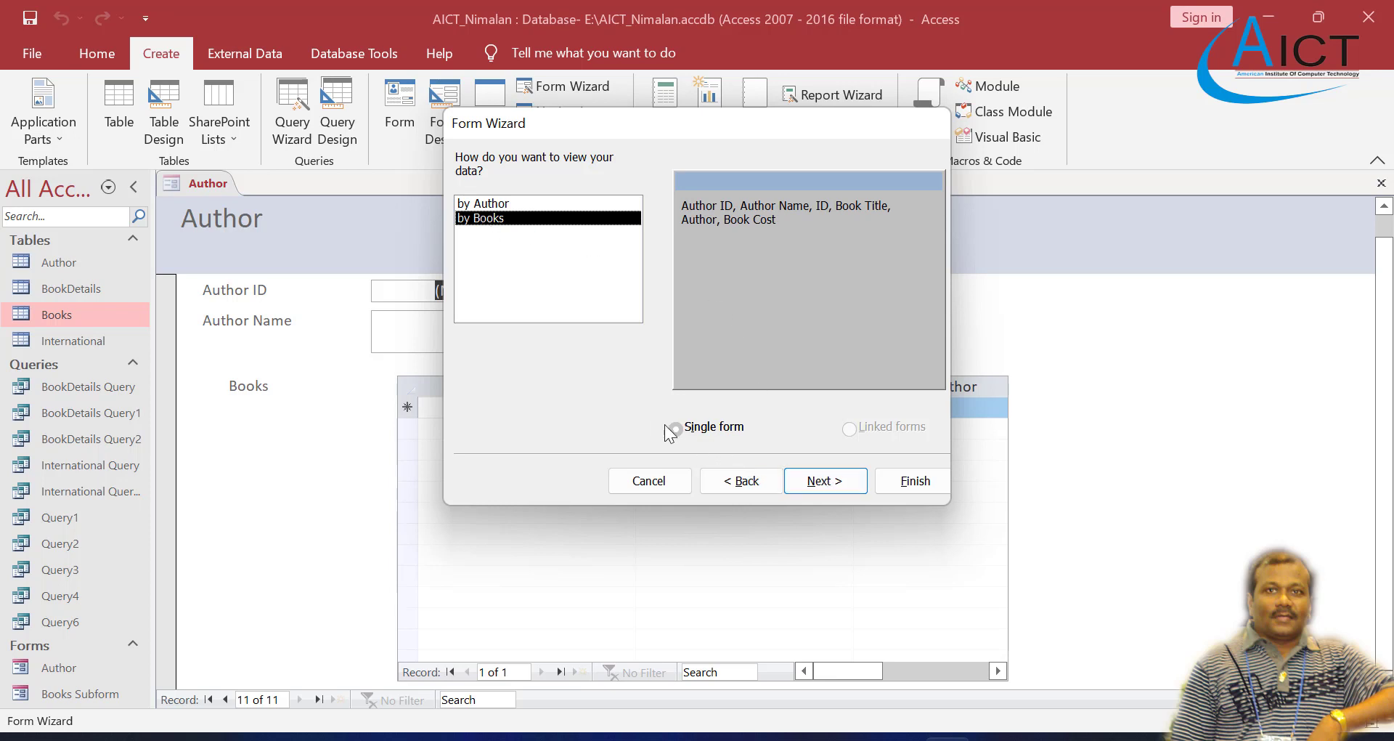
click(823, 483)
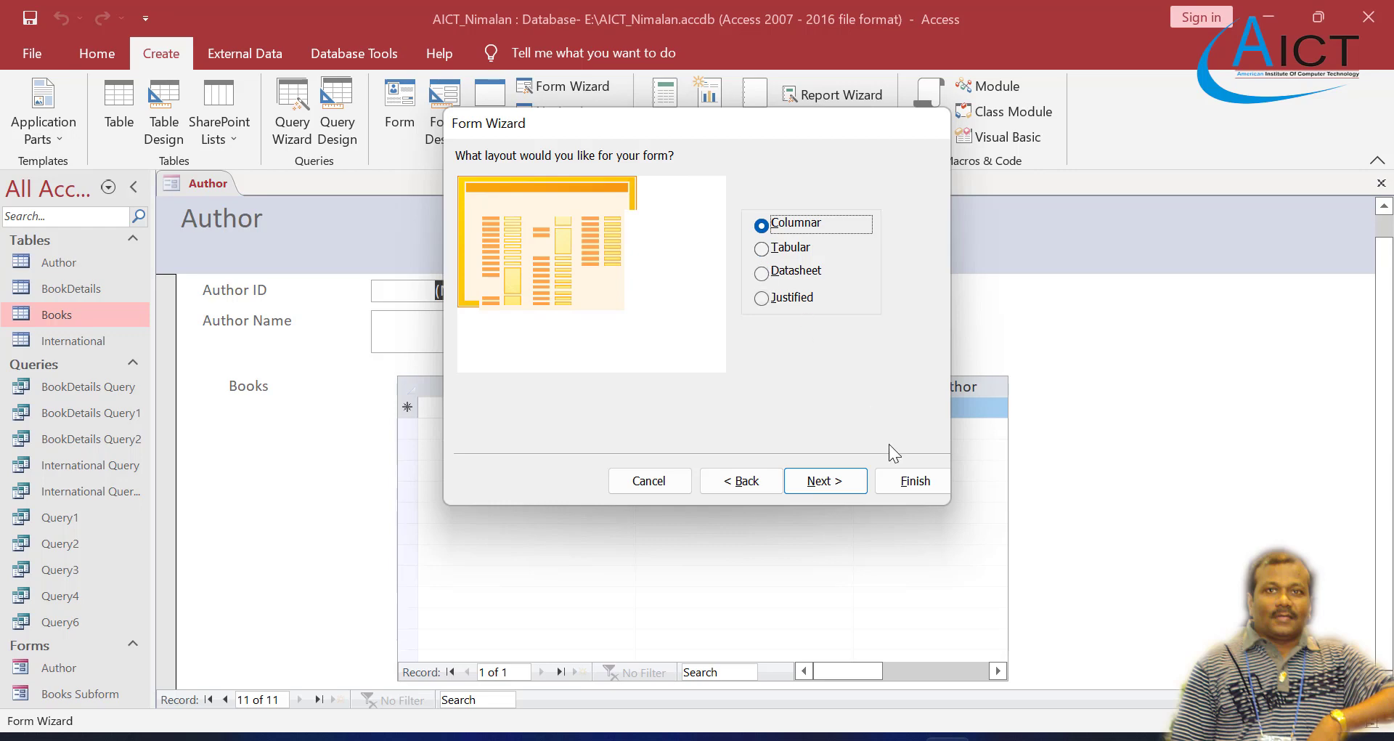
click(827, 482)
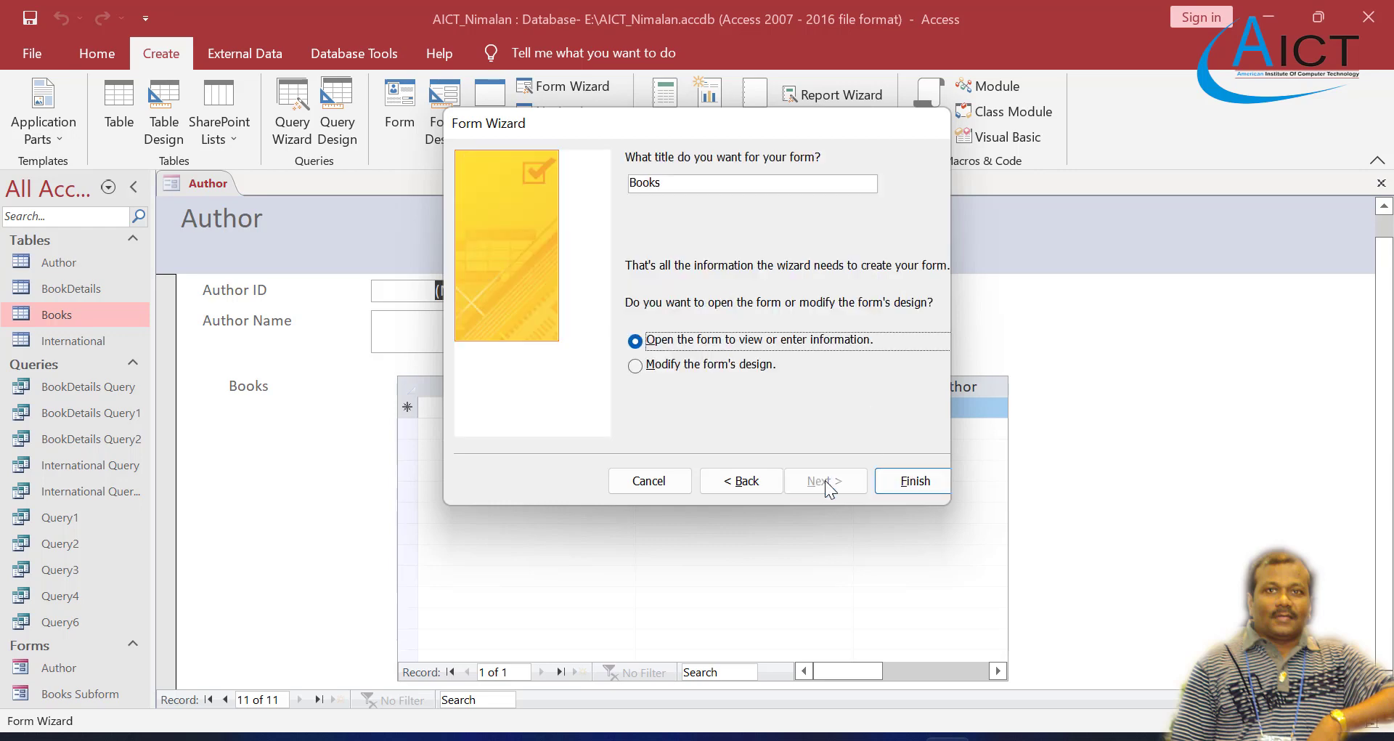
Step: Create the form with the title Books, opened for viewing, and page forward through its records to the blank new record
click(917, 486)
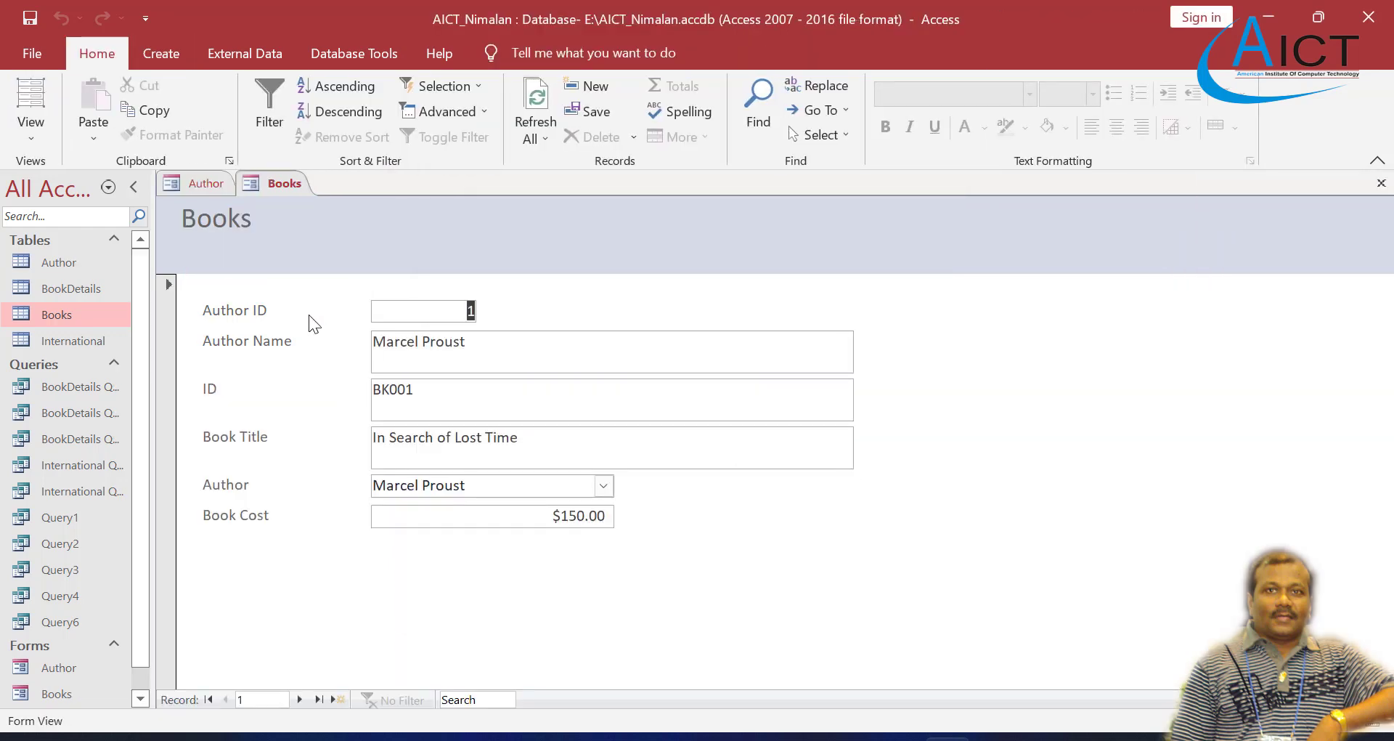
click(298, 700)
click(297, 700)
click(298, 699)
click(298, 699)
click(297, 700)
click(298, 700)
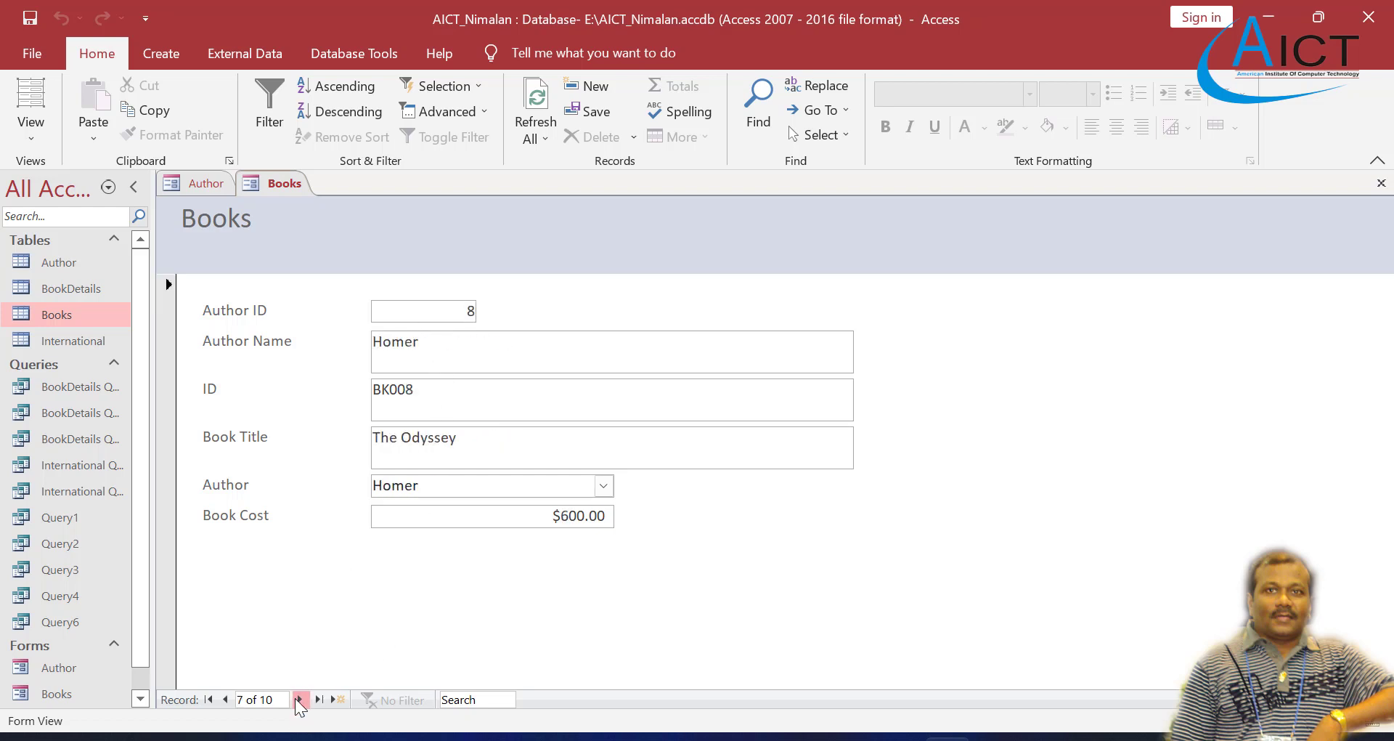
click(298, 700)
click(298, 700)
click(298, 700)
click(297, 700)
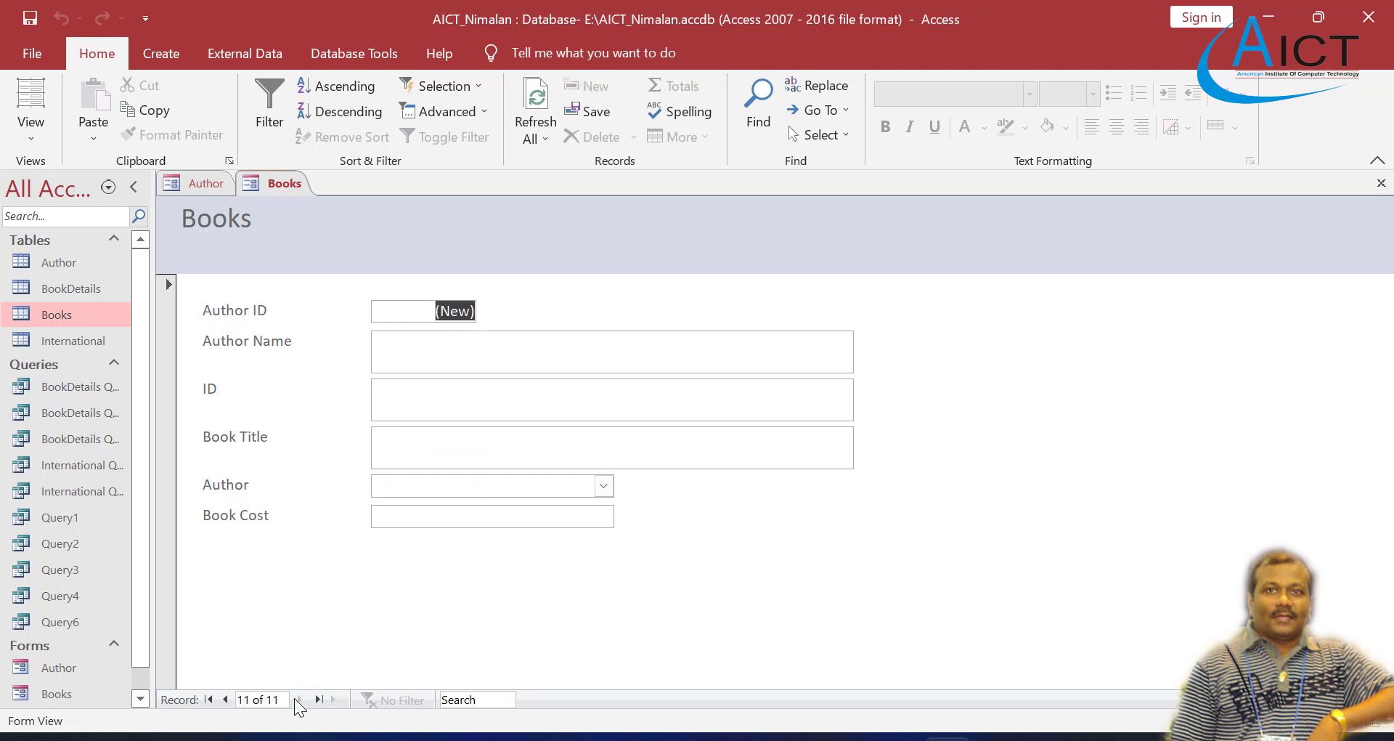
Step: Browse back and forth through the book records in the Books form to examine the combined author and book details
click(229, 703)
click(226, 702)
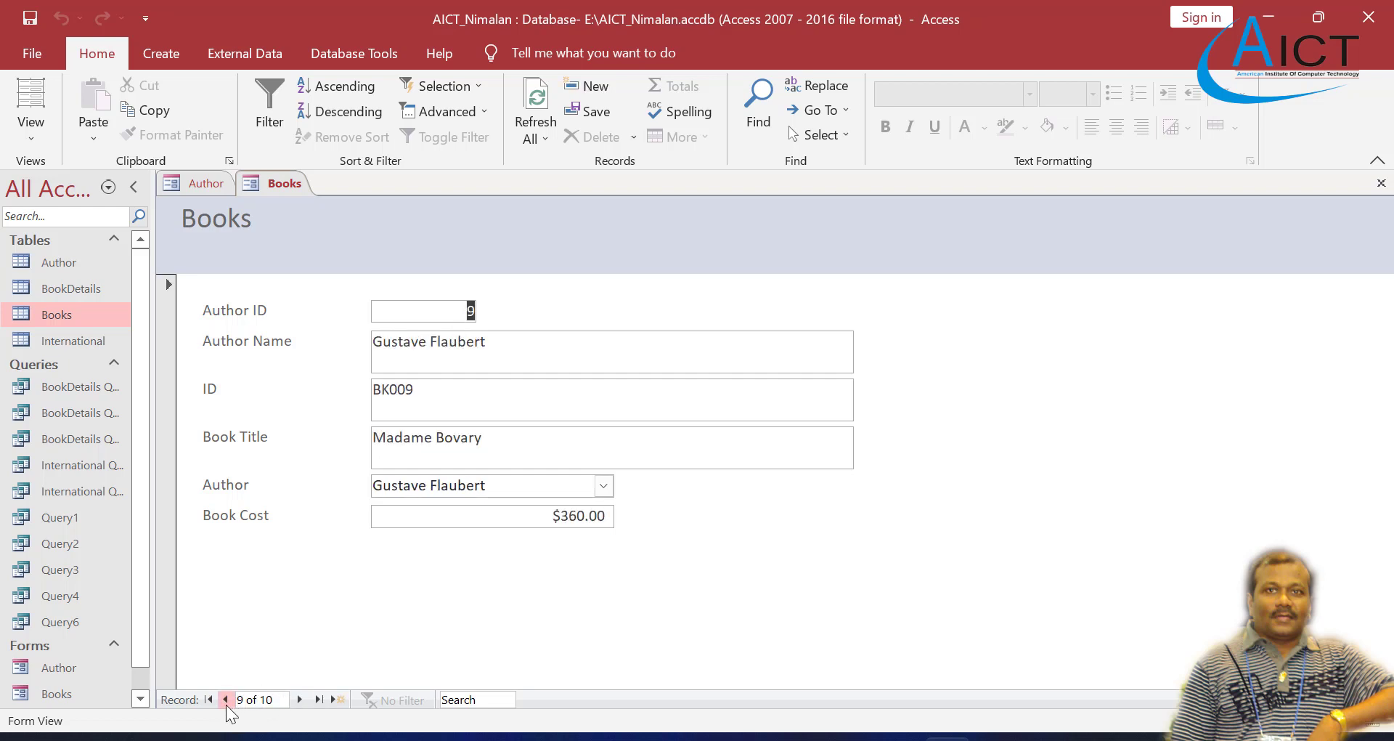
click(226, 700)
click(226, 700)
click(226, 700)
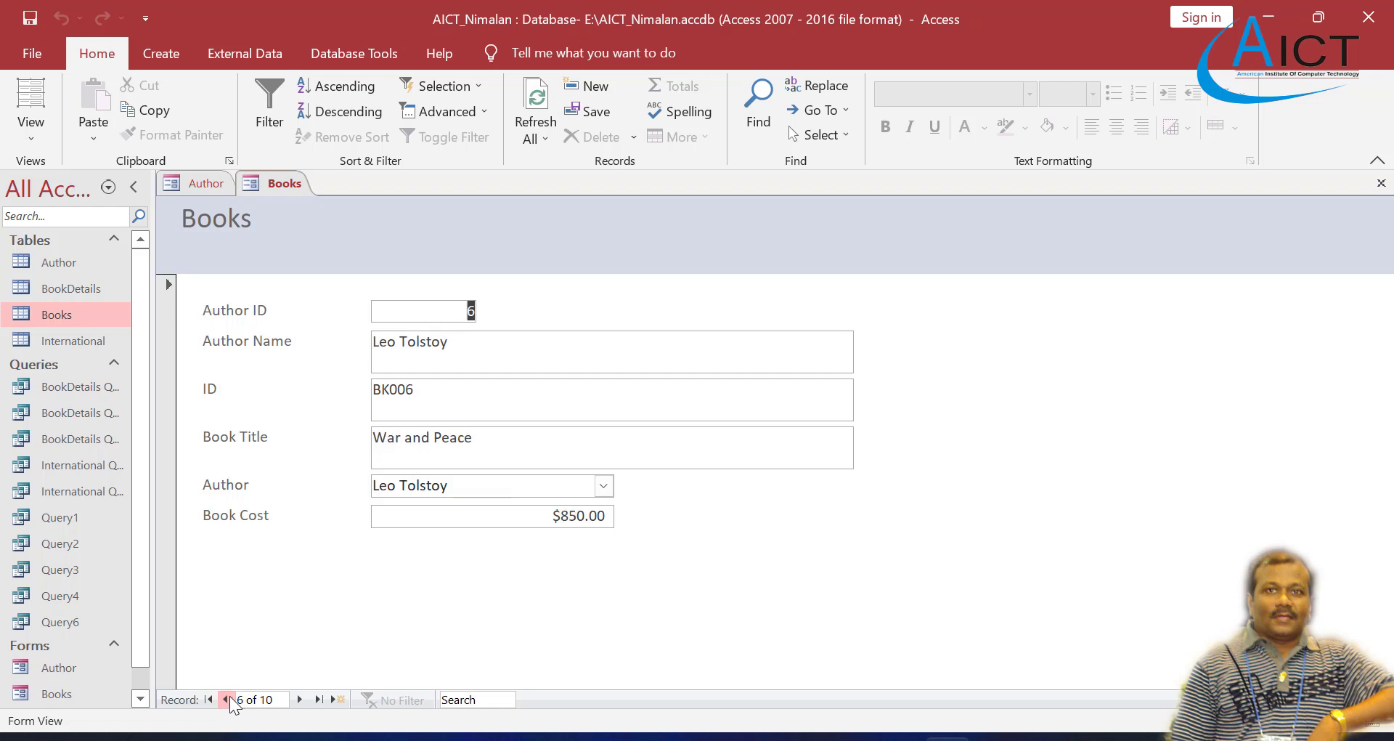
click(225, 700)
click(298, 699)
click(297, 700)
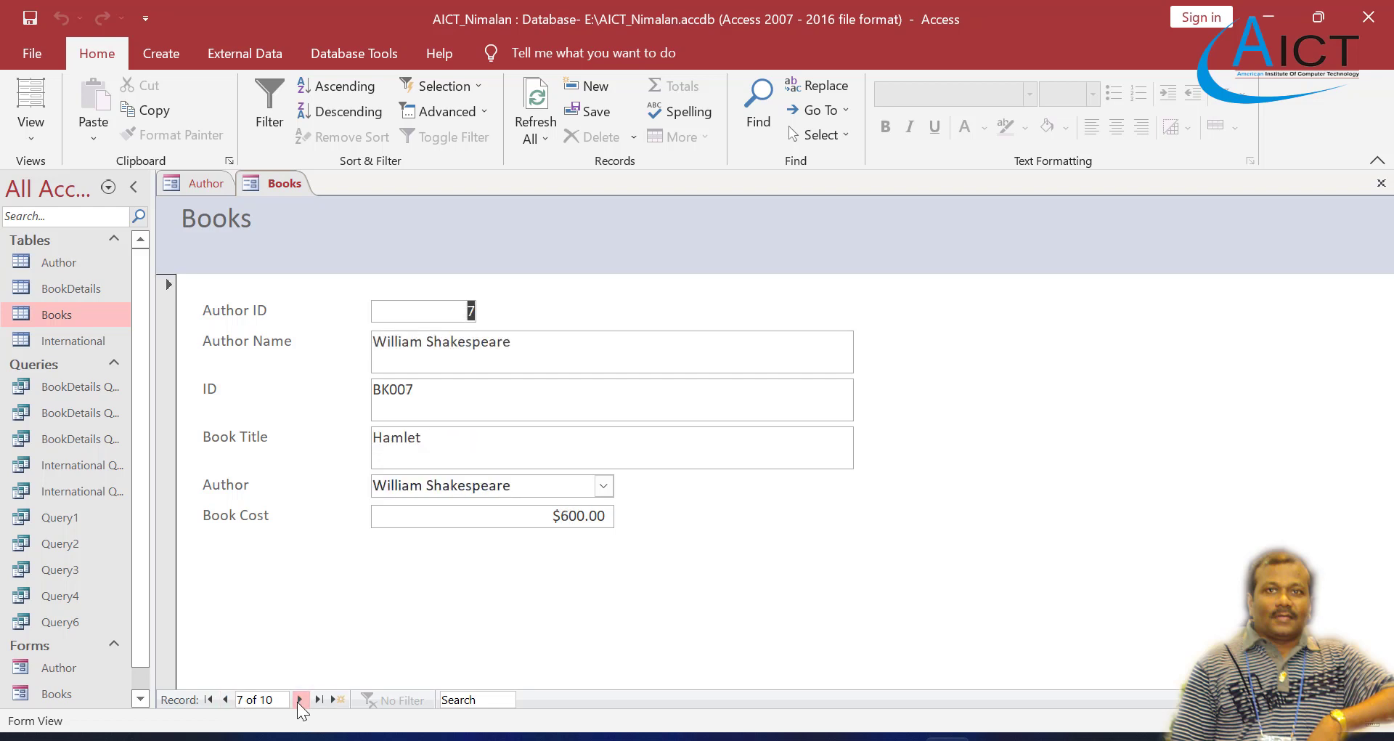
click(298, 700)
click(298, 700)
click(298, 700)
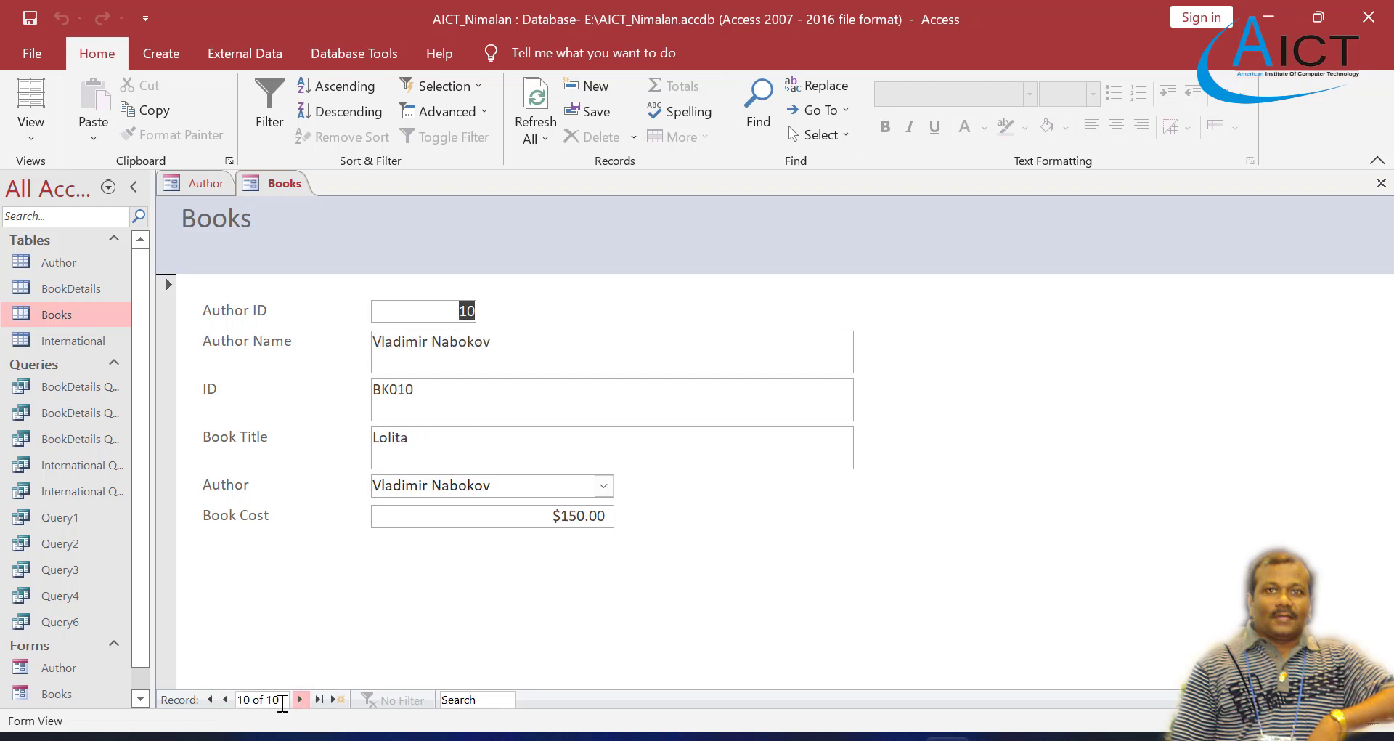
click(226, 699)
click(226, 699)
click(225, 699)
click(226, 699)
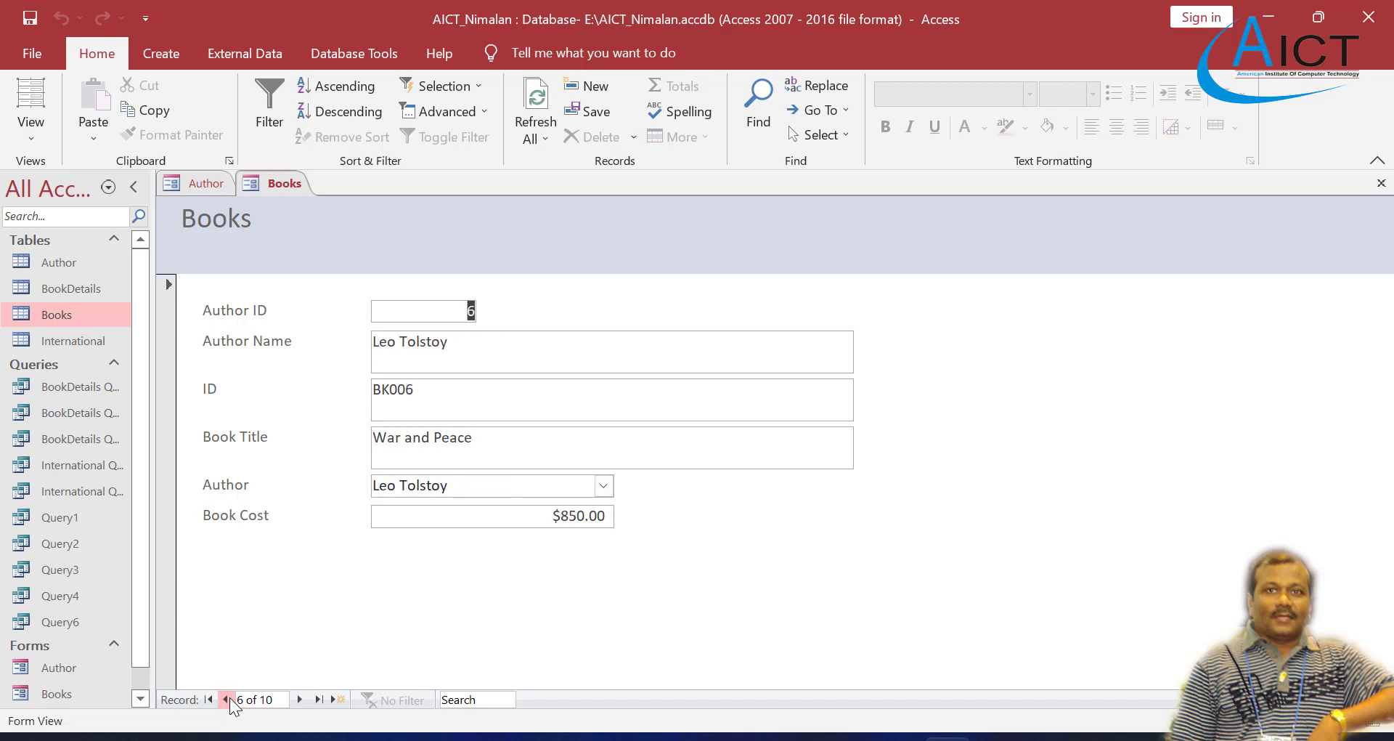
click(226, 699)
click(226, 699)
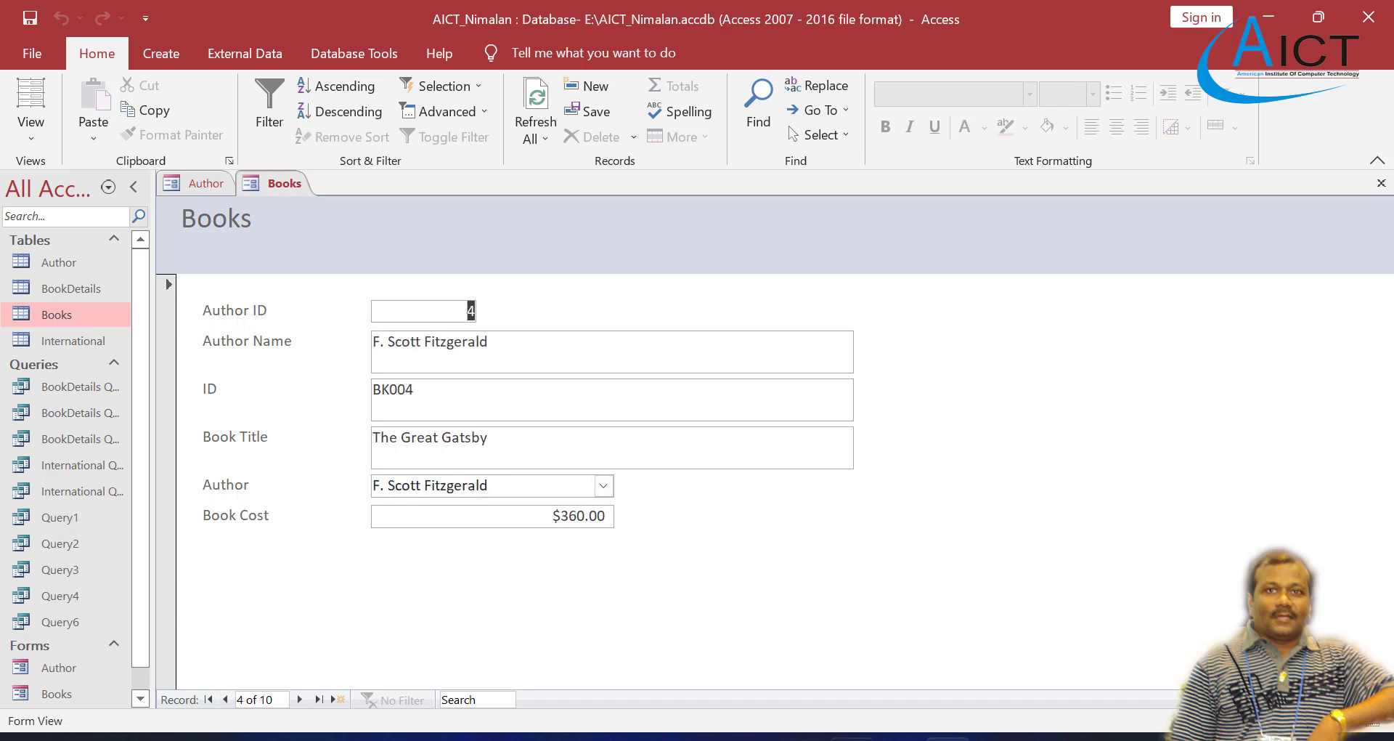
Step: Read the second task in Exercise 4.pdf, switch back to Access and open the International table
mouse_move(803, 738)
click(803, 653)
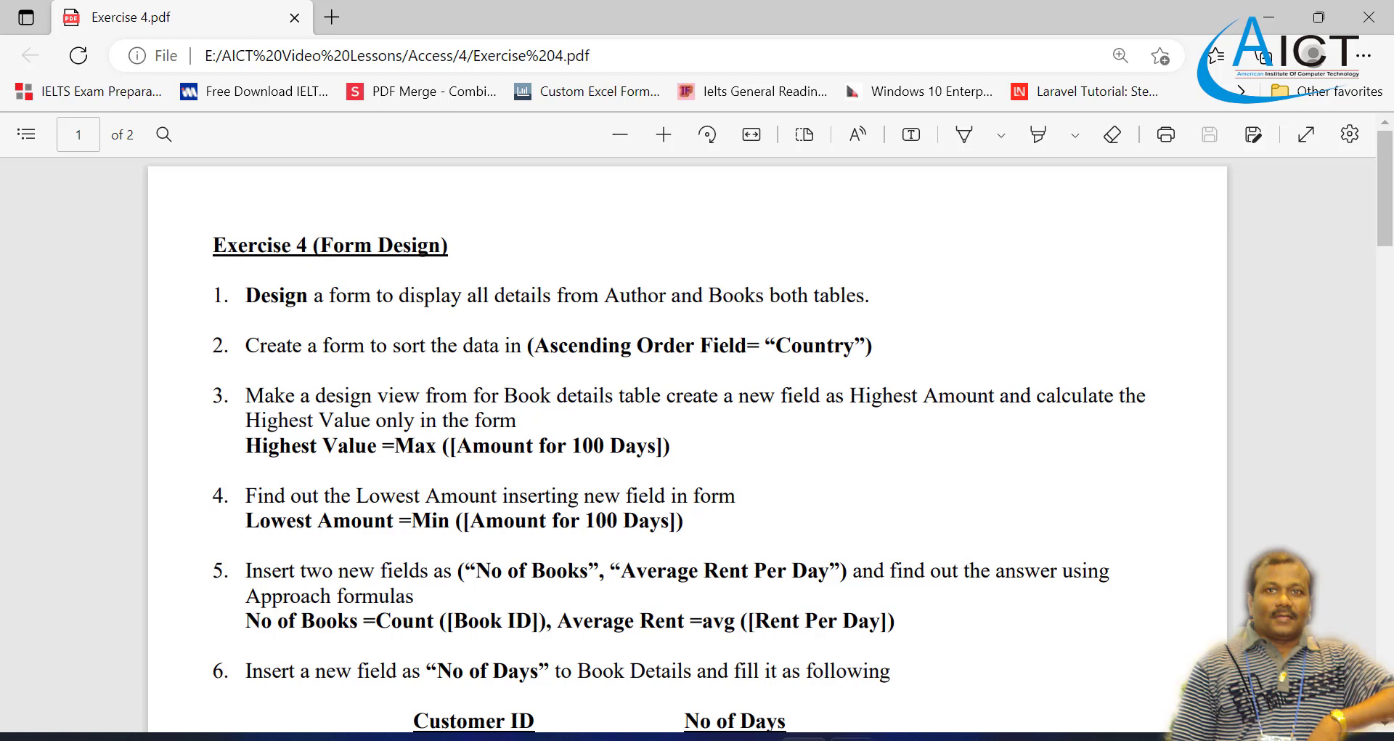
click(947, 737)
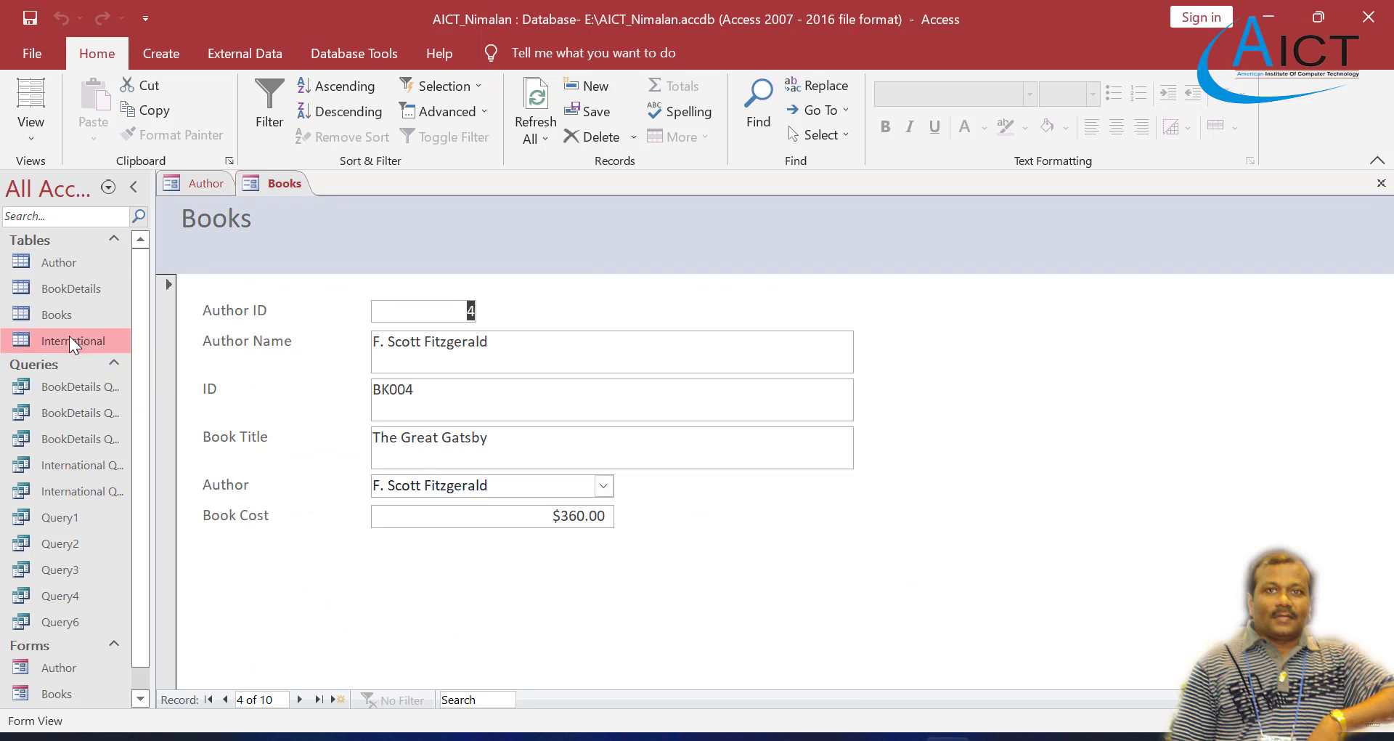
double_click(48, 339)
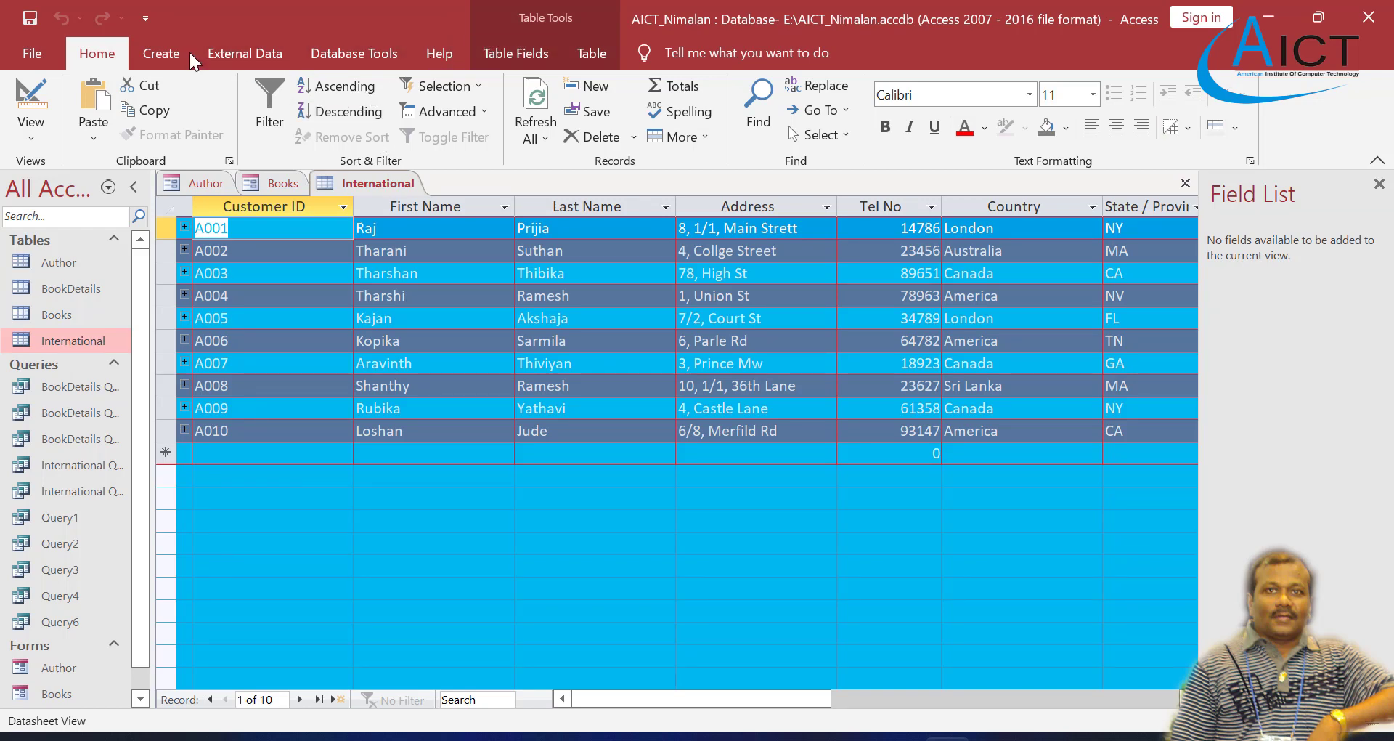
Step: Create a detail query named International Query2 with the Simple Query Wizard, including all fields of the International table
click(161, 60)
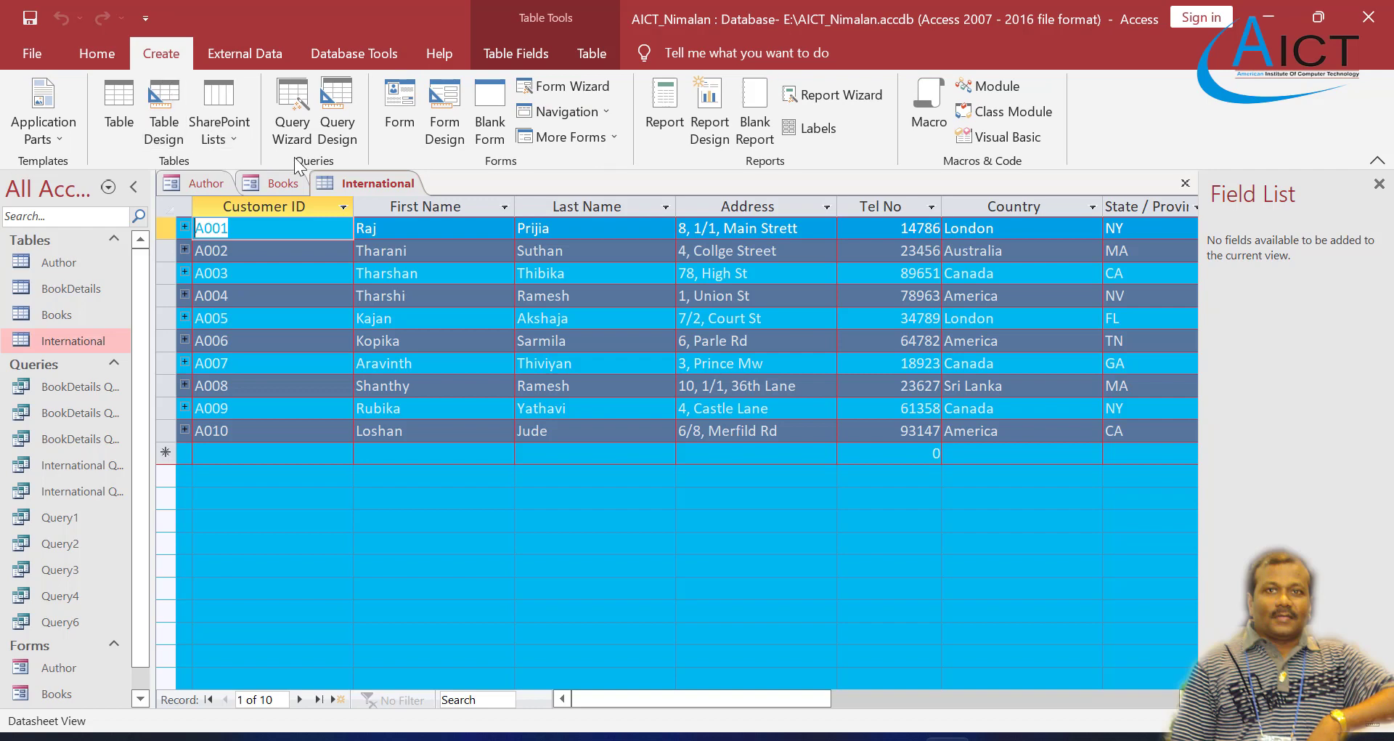
click(291, 116)
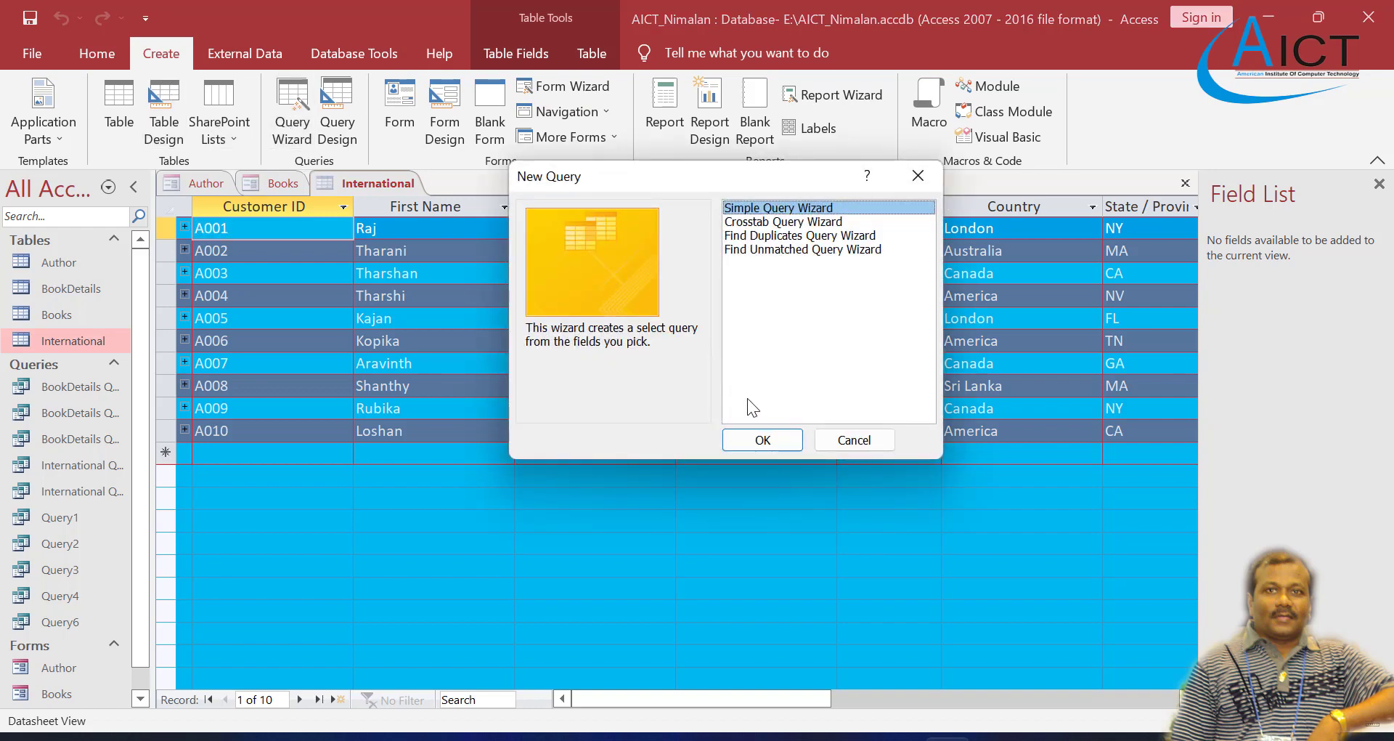
click(758, 440)
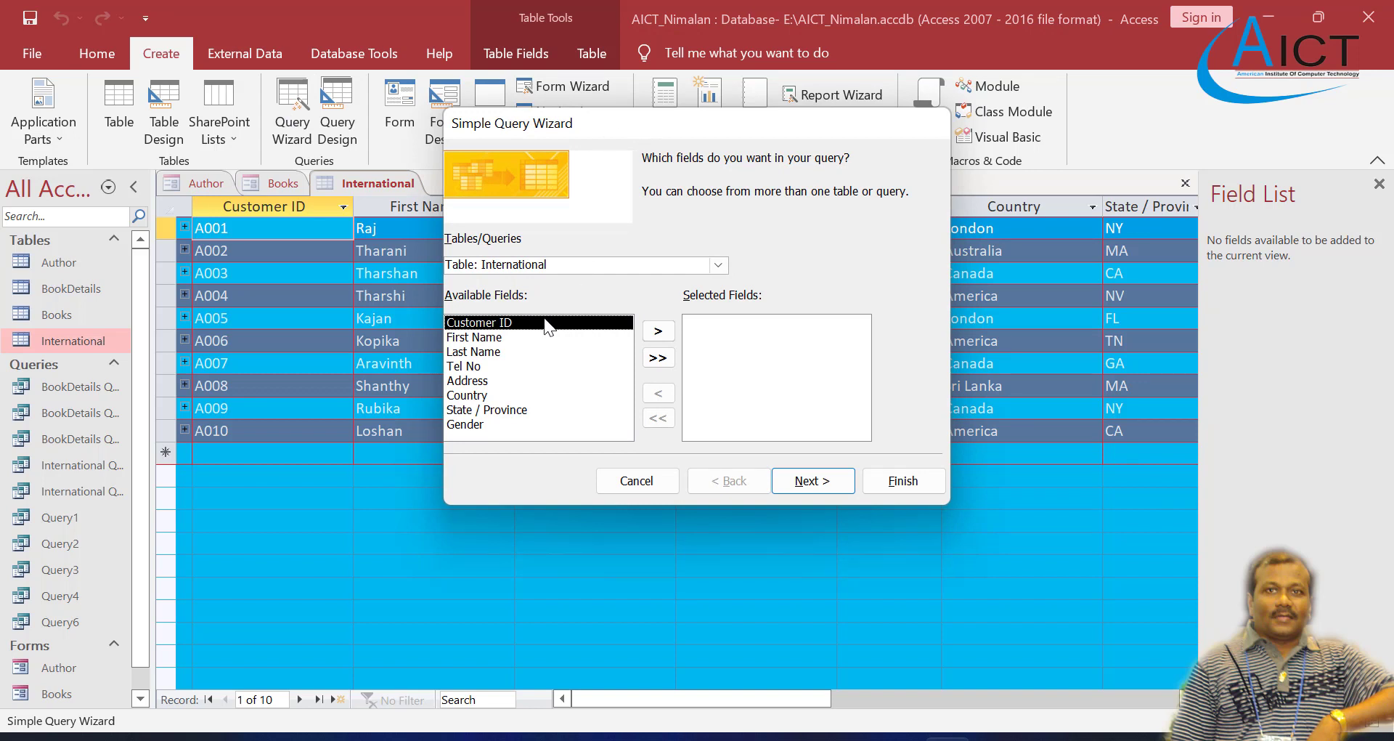
click(658, 357)
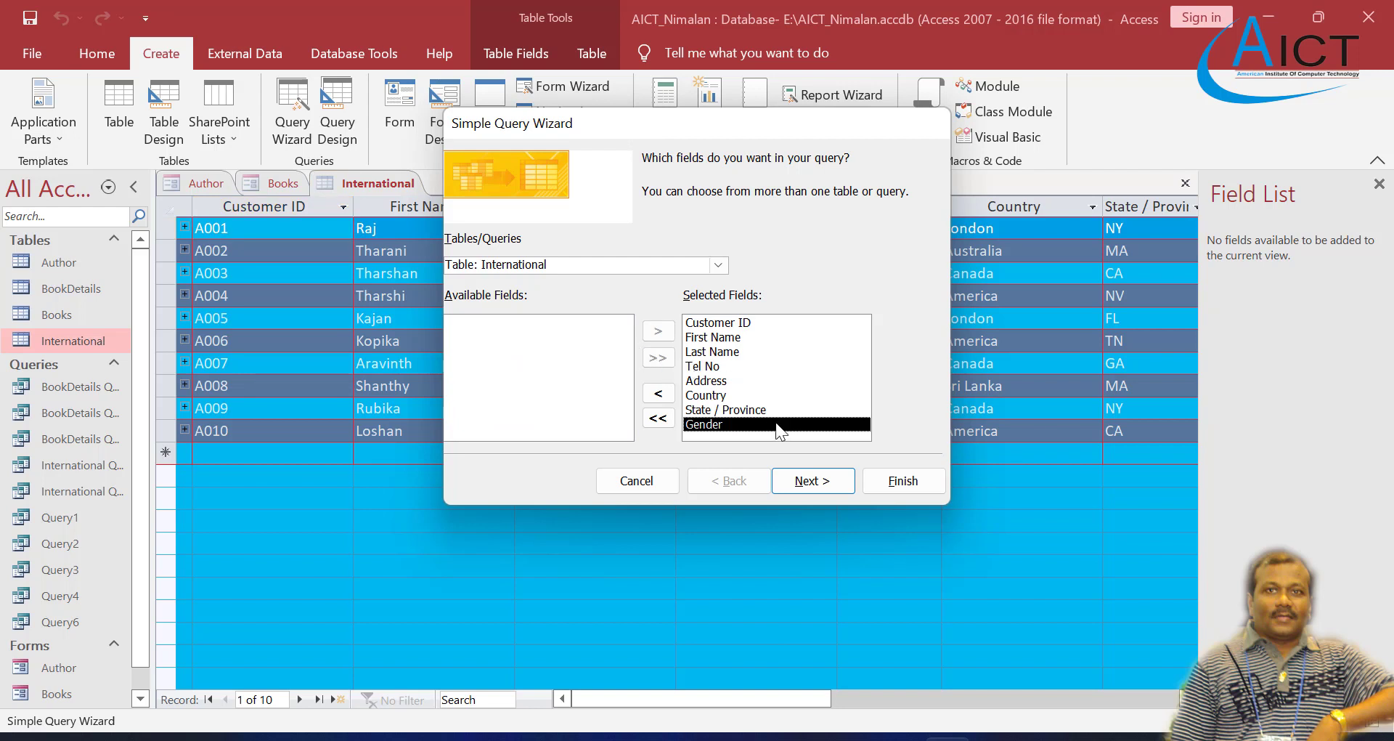
click(812, 482)
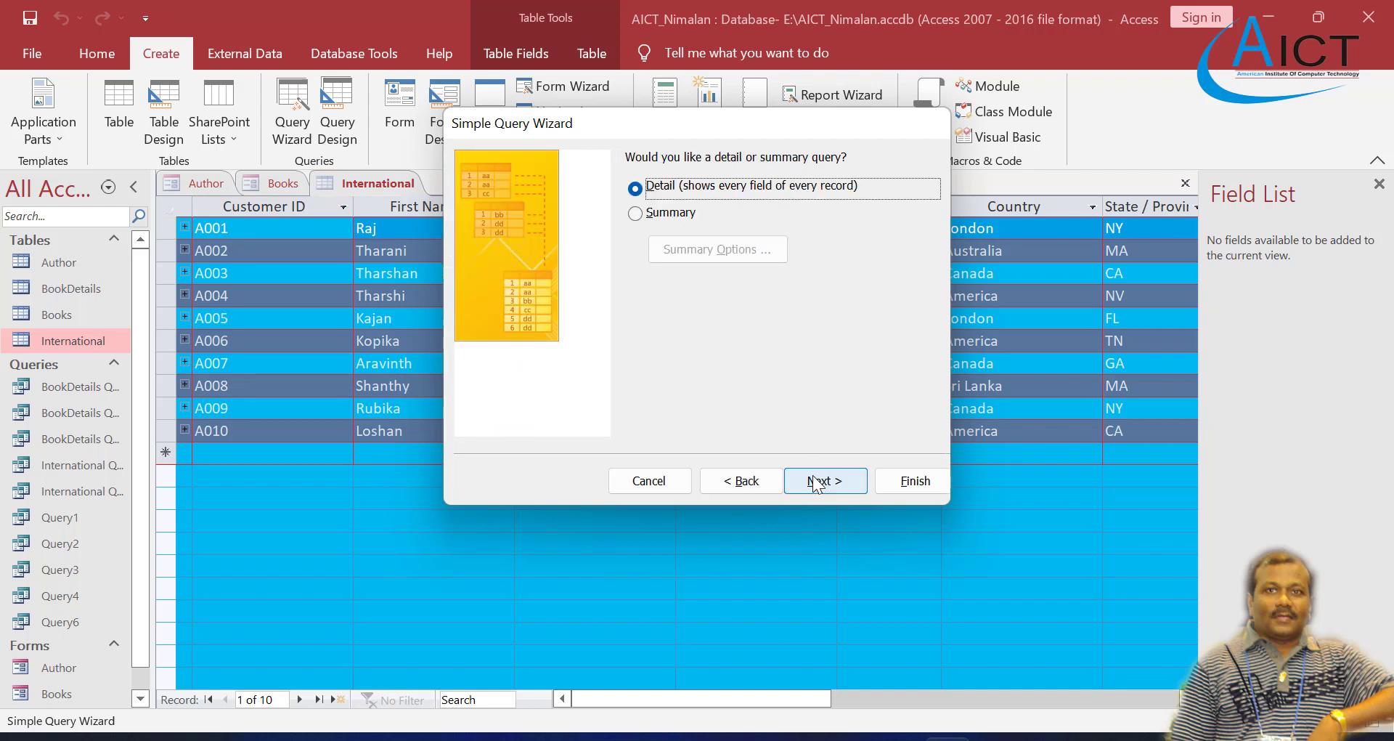
click(863, 485)
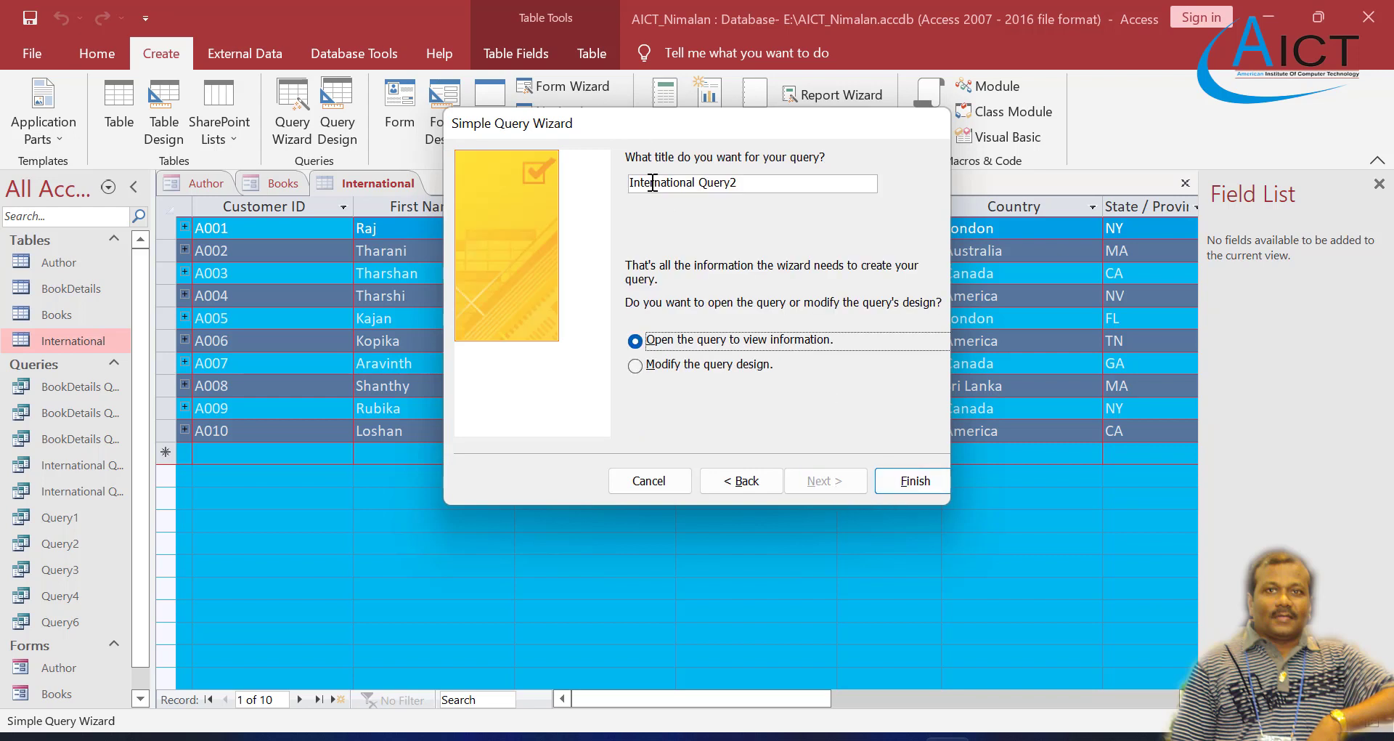
click(746, 186)
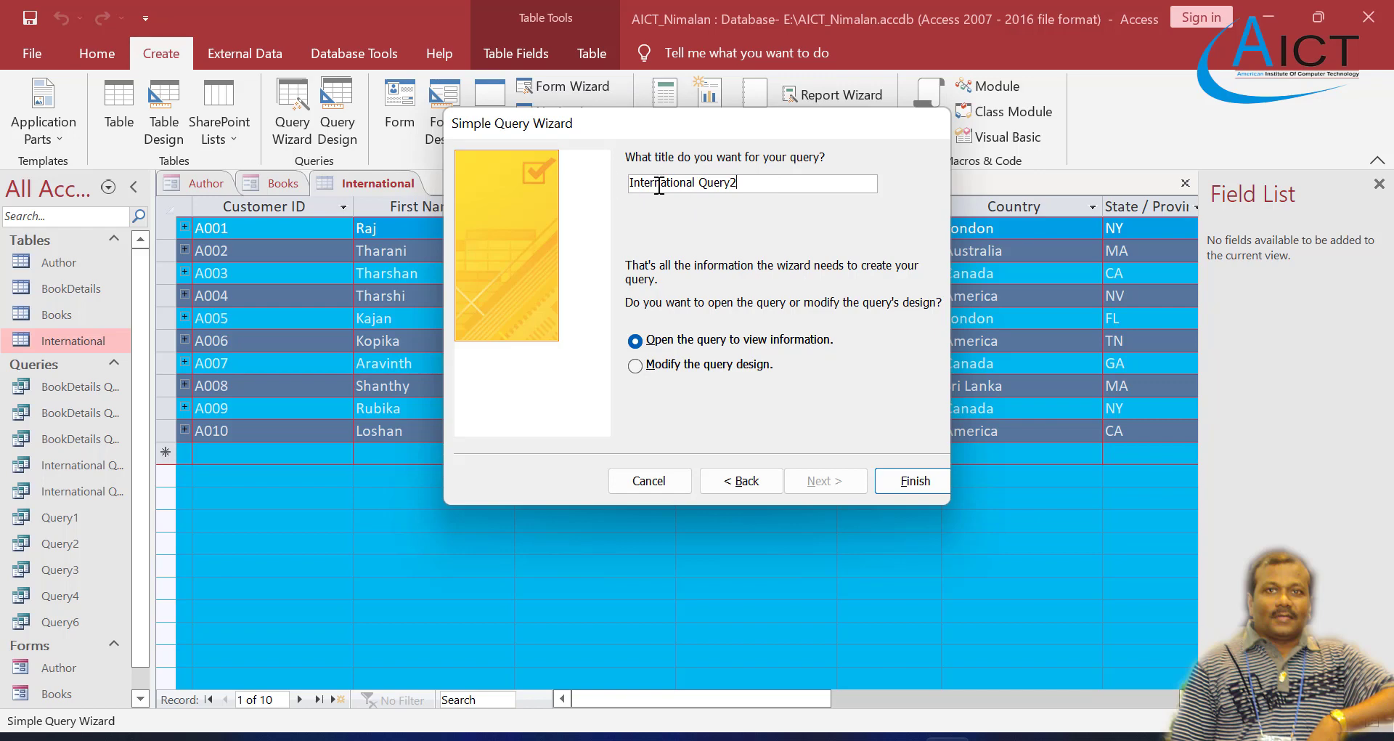
click(892, 481)
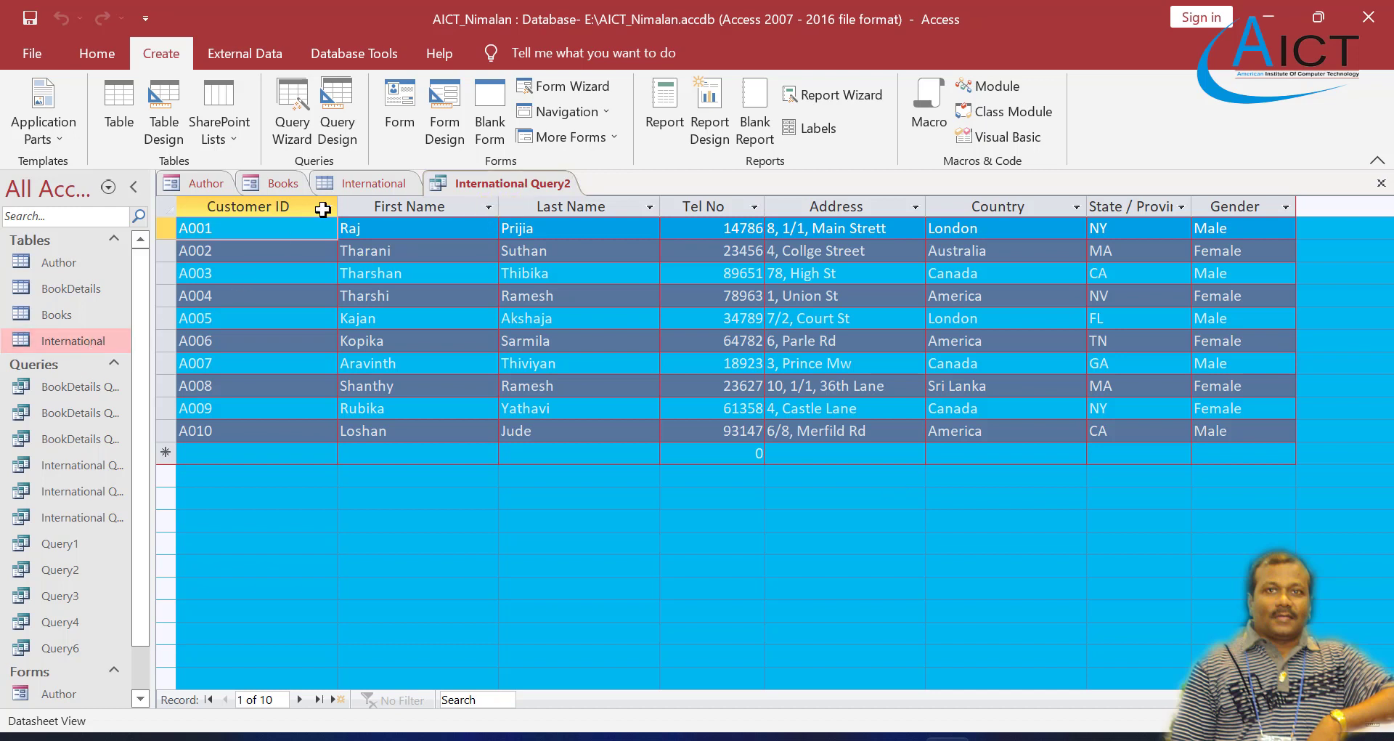
click(559, 90)
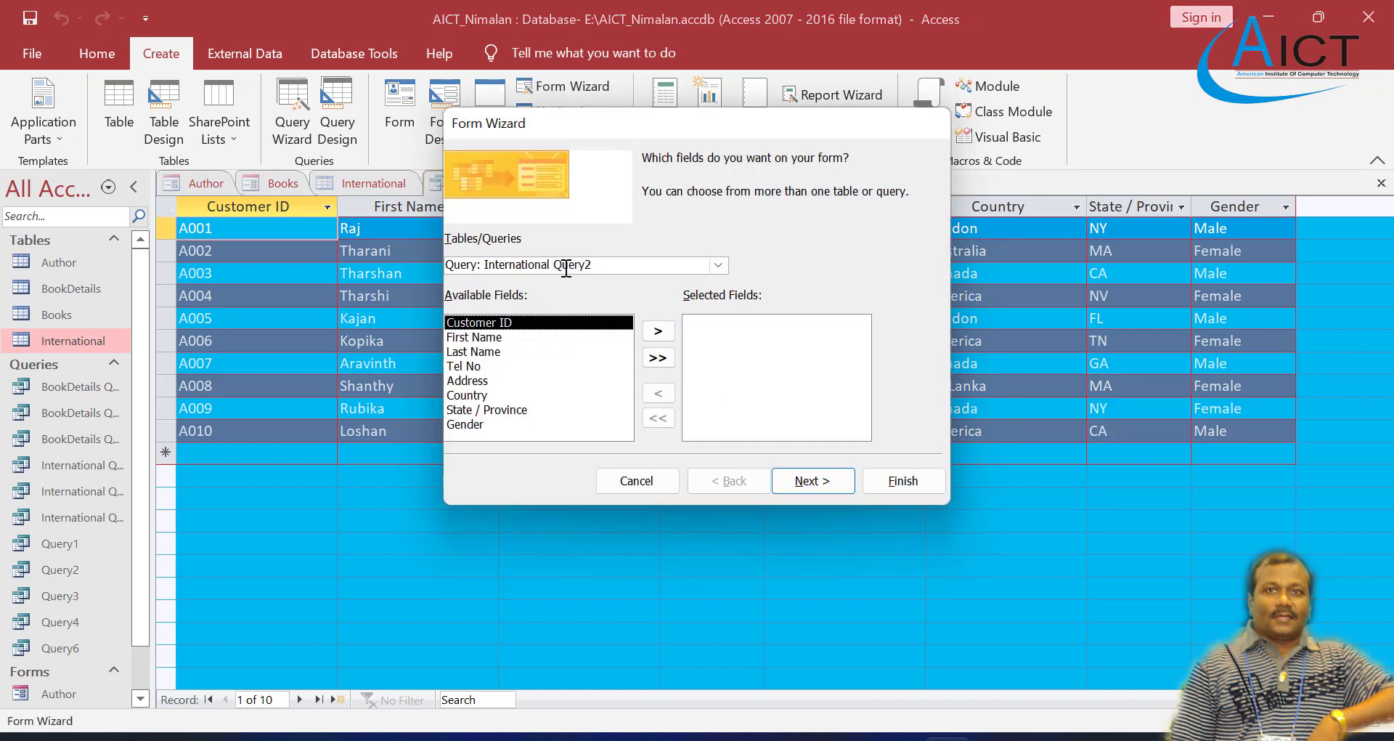
click(718, 265)
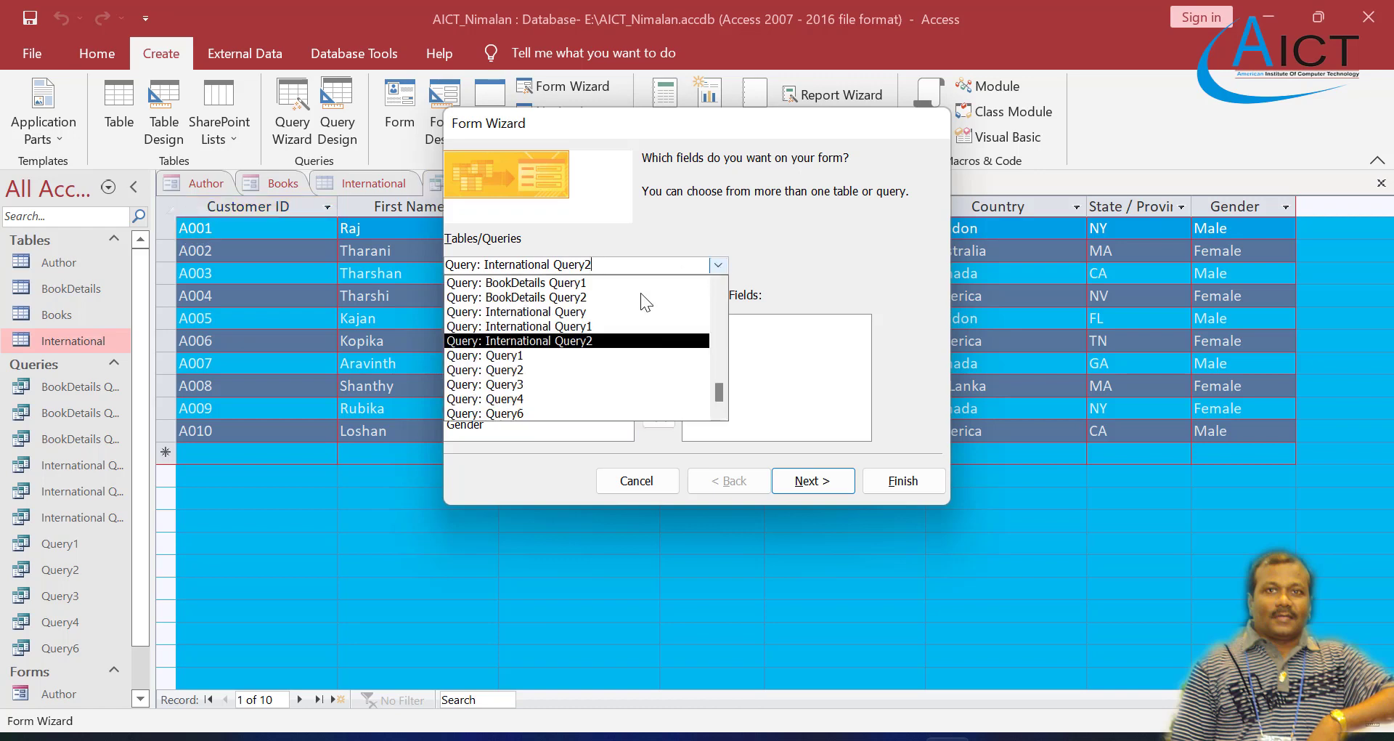
click(585, 341)
click(659, 359)
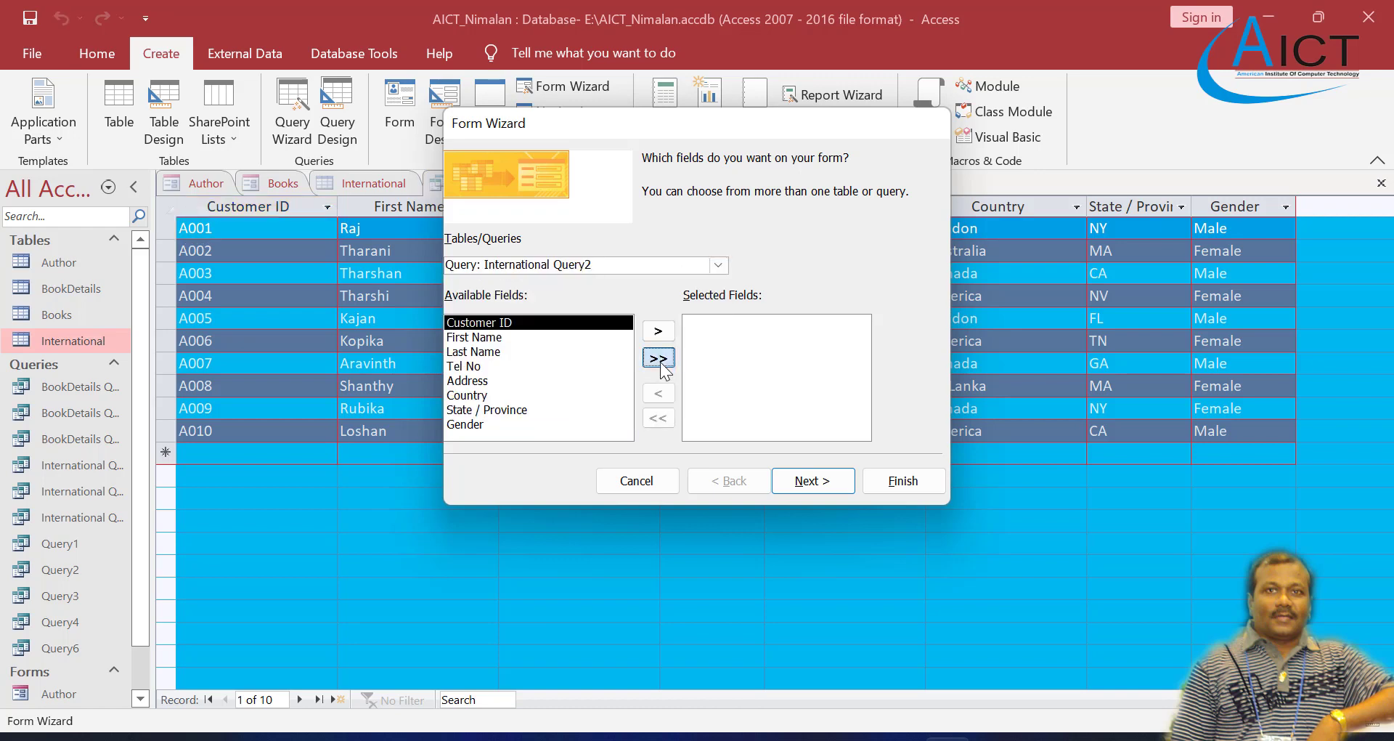
click(622, 486)
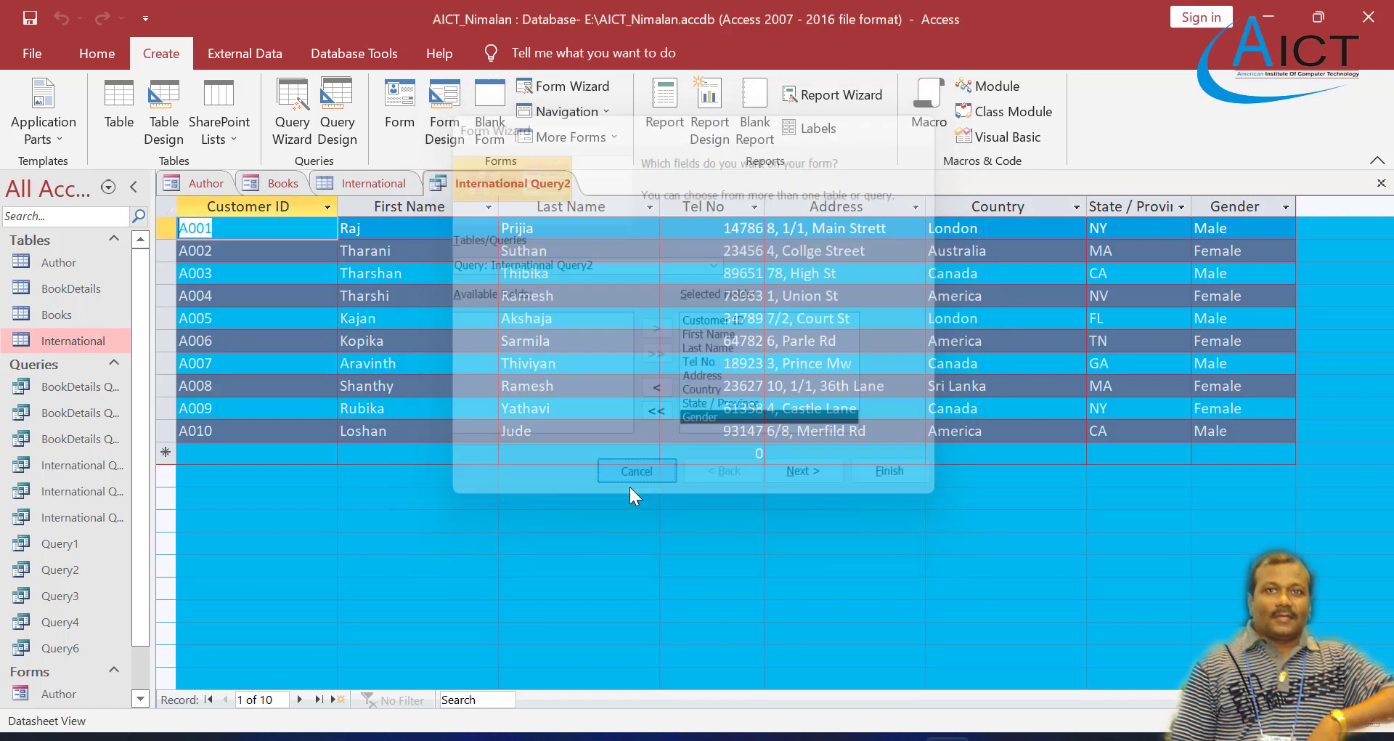
Step: Sort International Query2 by Country in ascending order, checking the task in Exercise 4.pdf, and save the query
click(1029, 210)
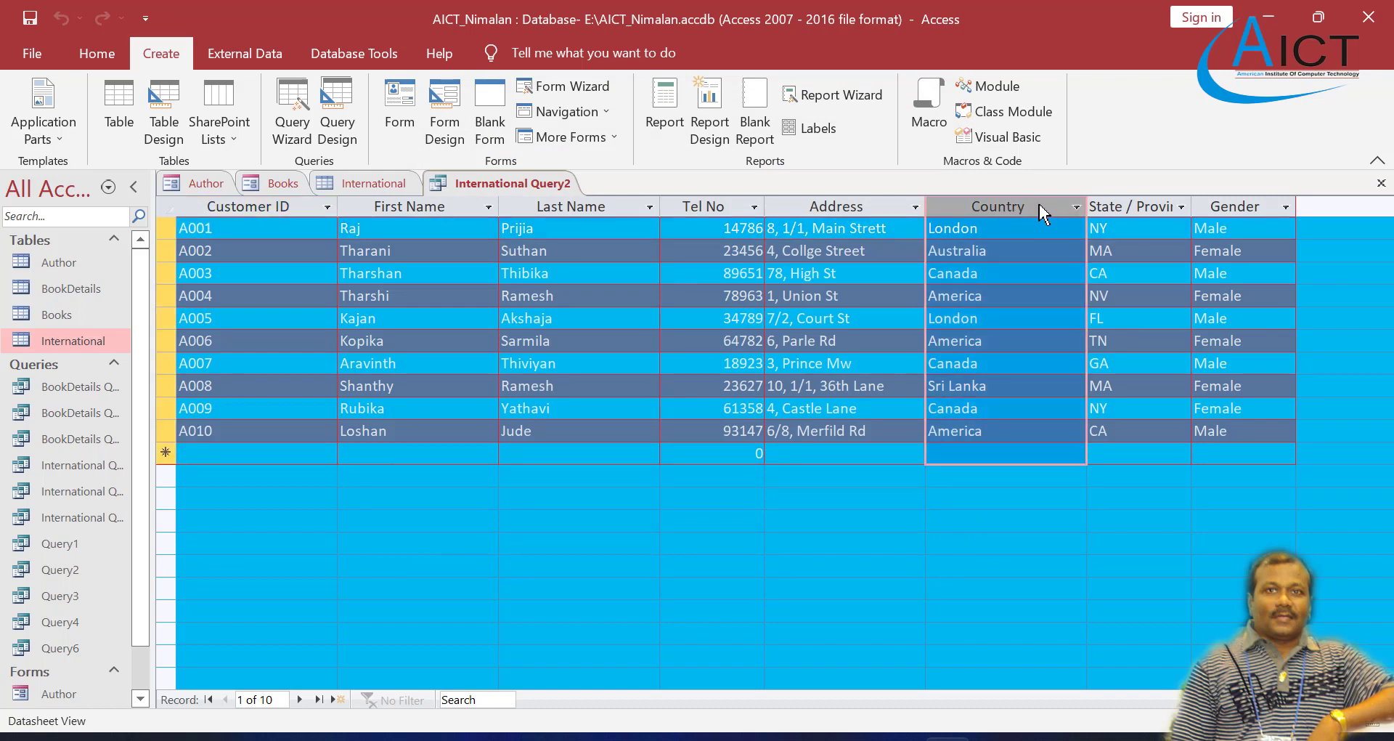
right_click(1040, 211)
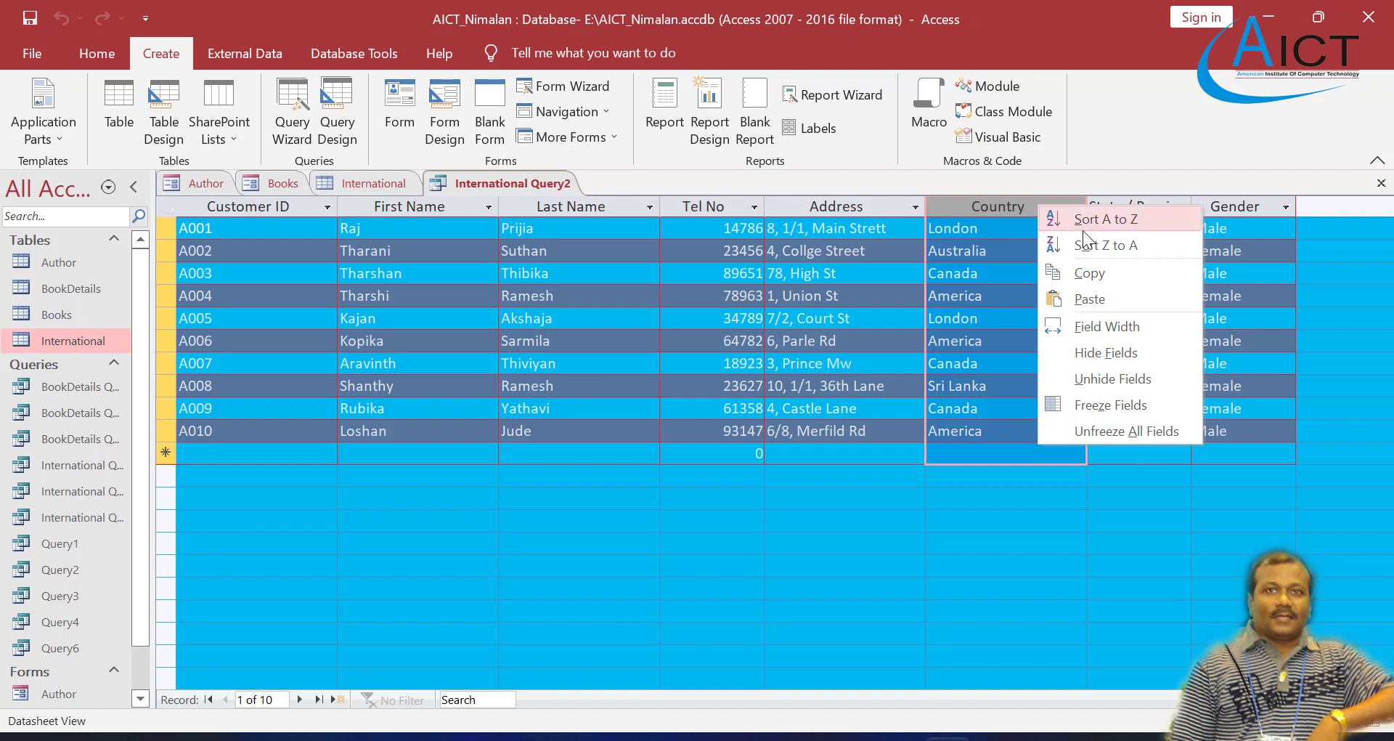
click(803, 738)
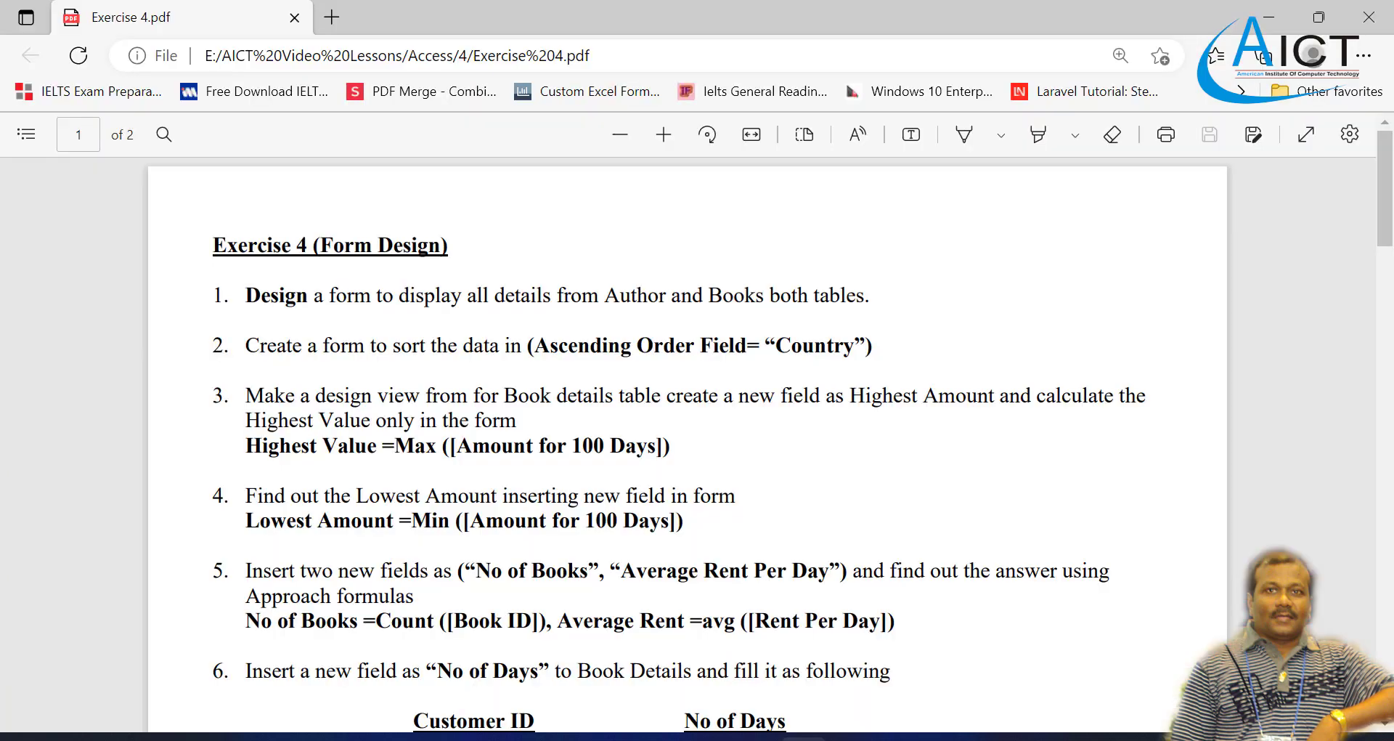
click(795, 738)
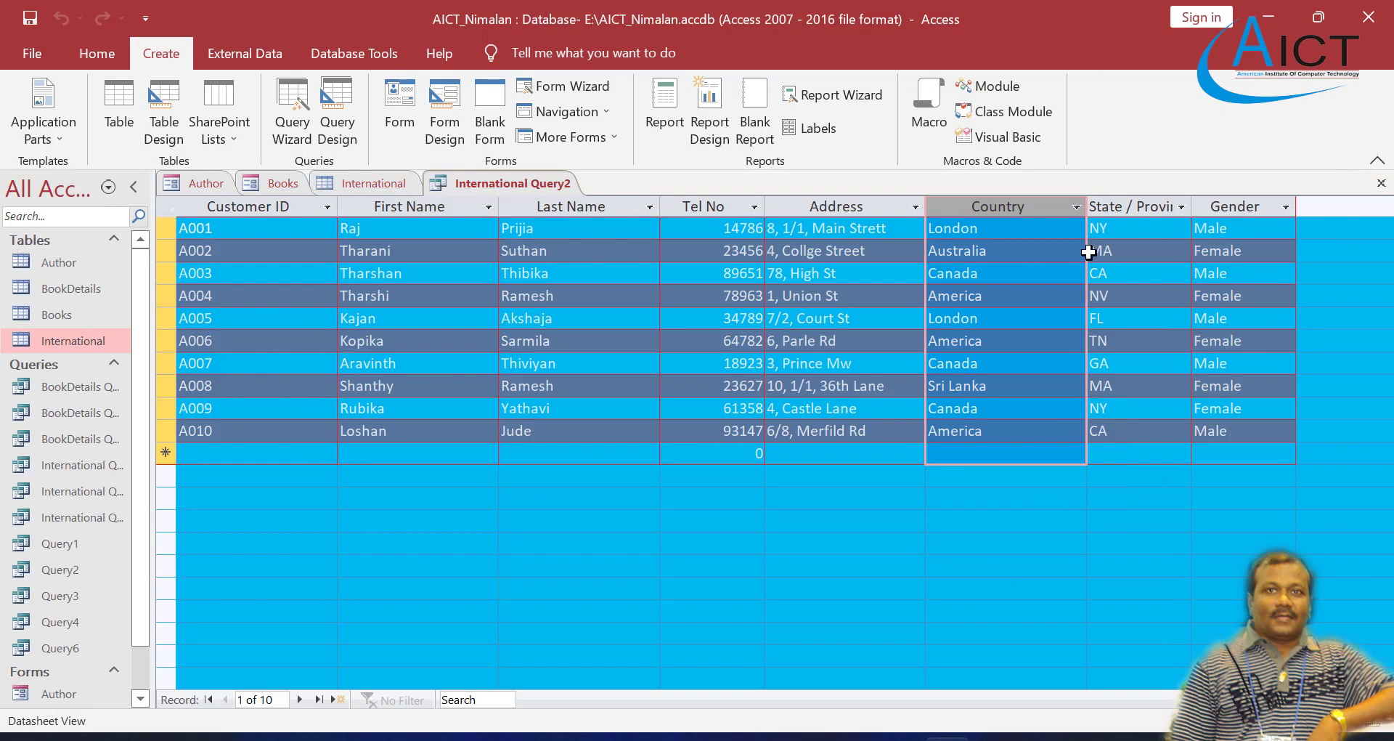
right_click(1039, 206)
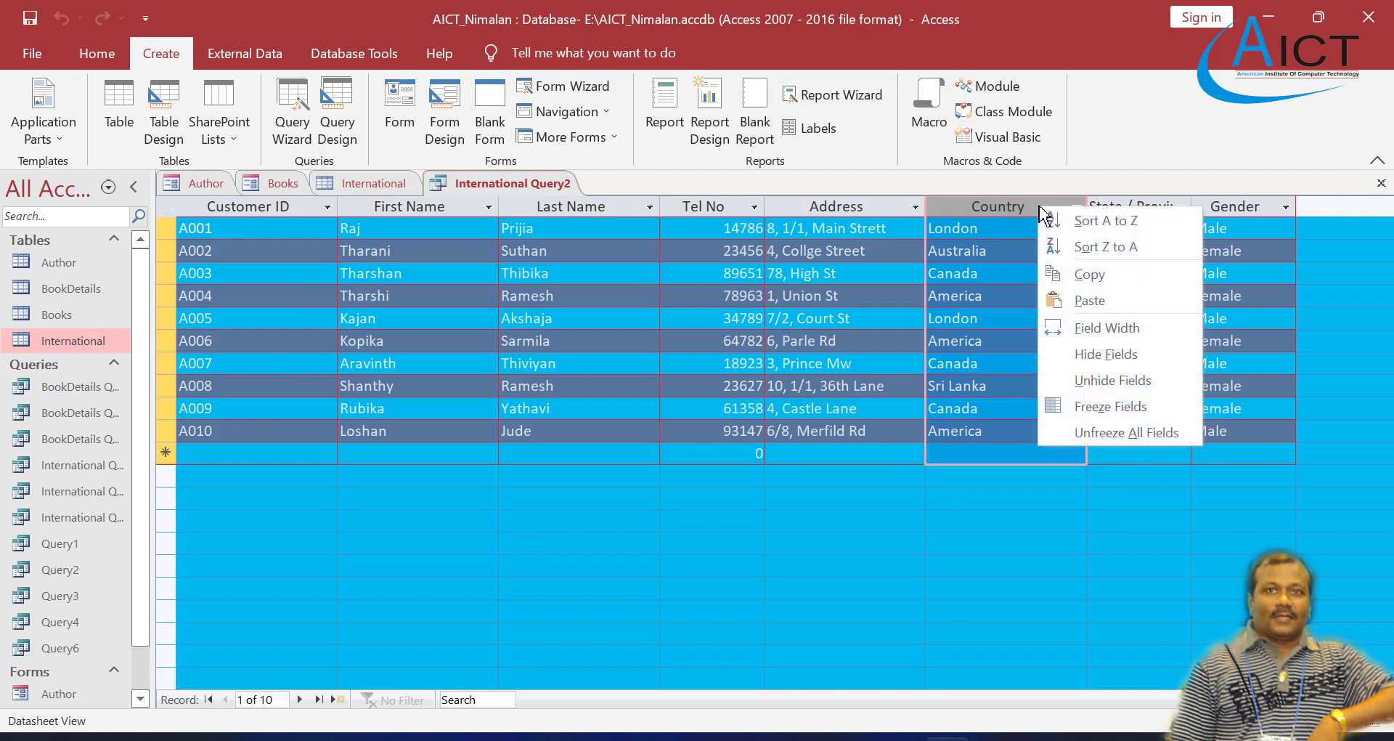
click(1082, 219)
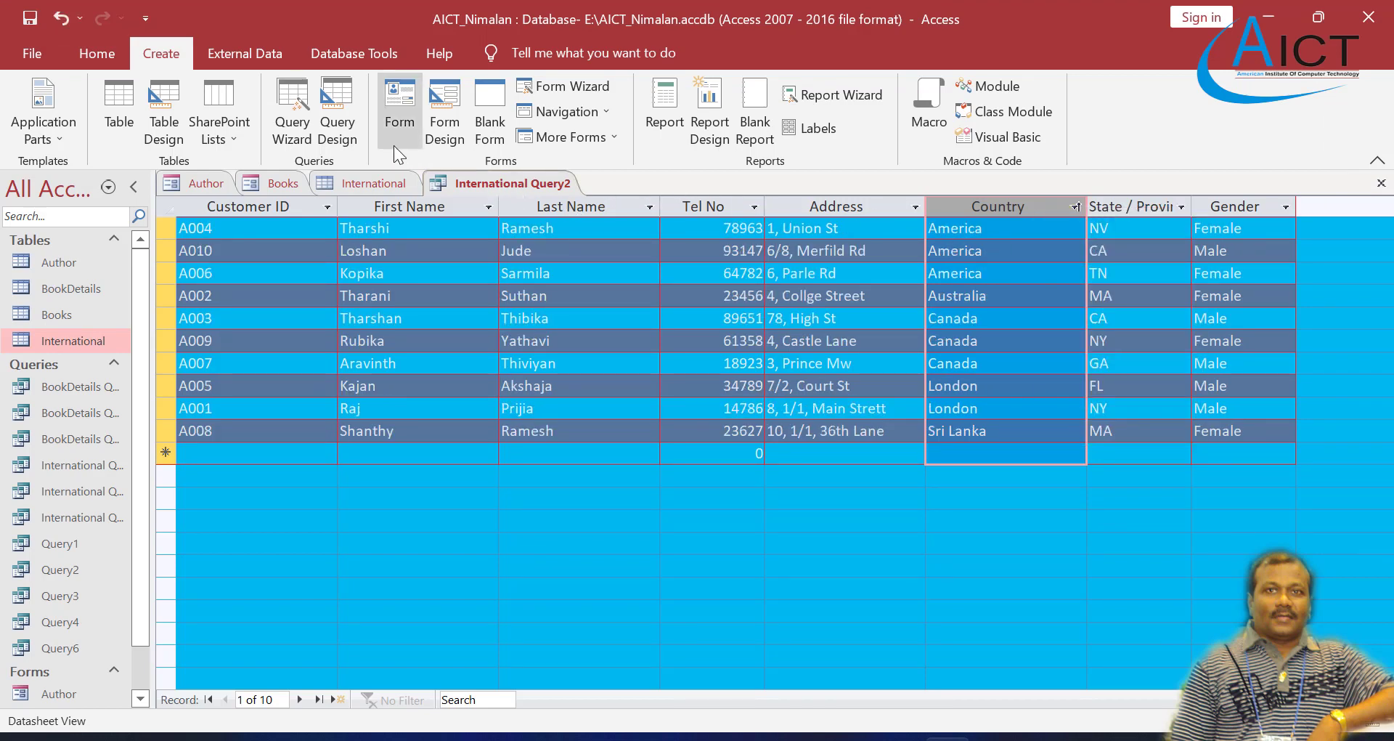
right_click(508, 183)
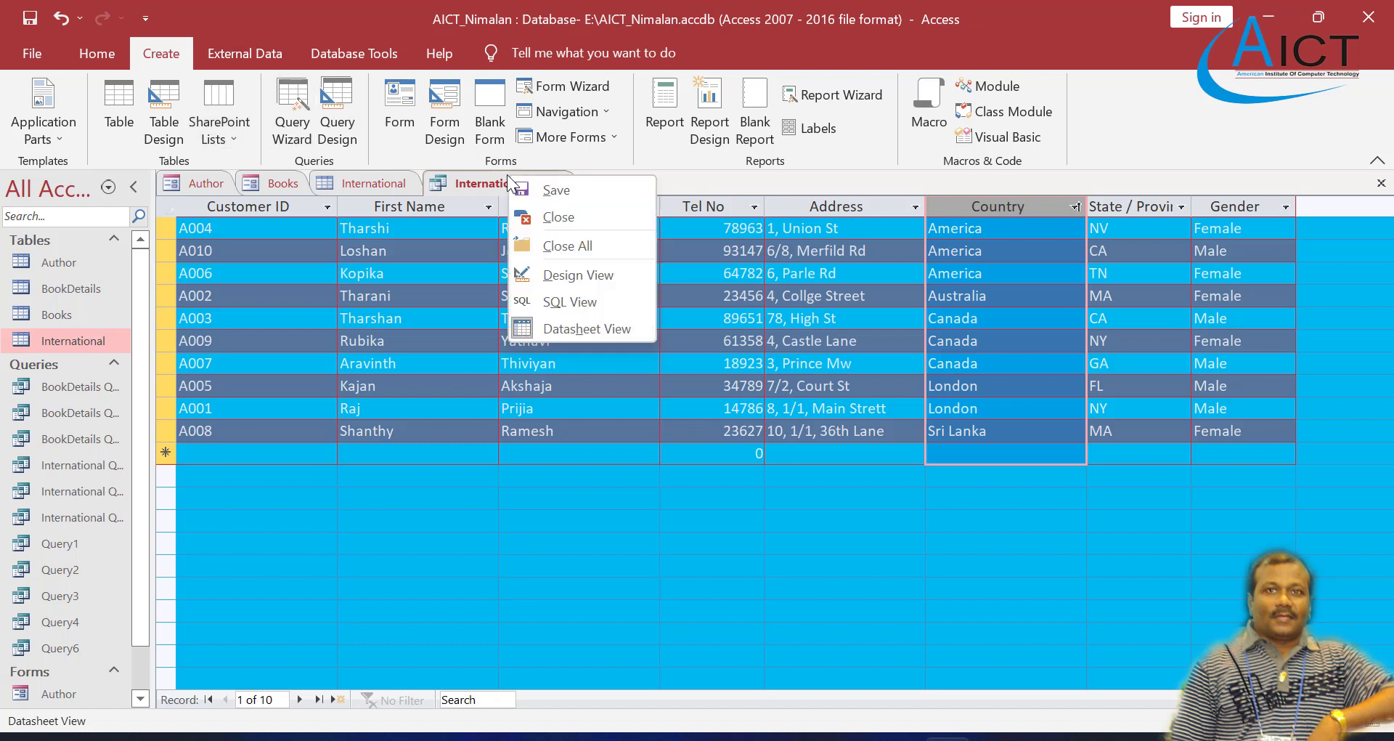
click(568, 187)
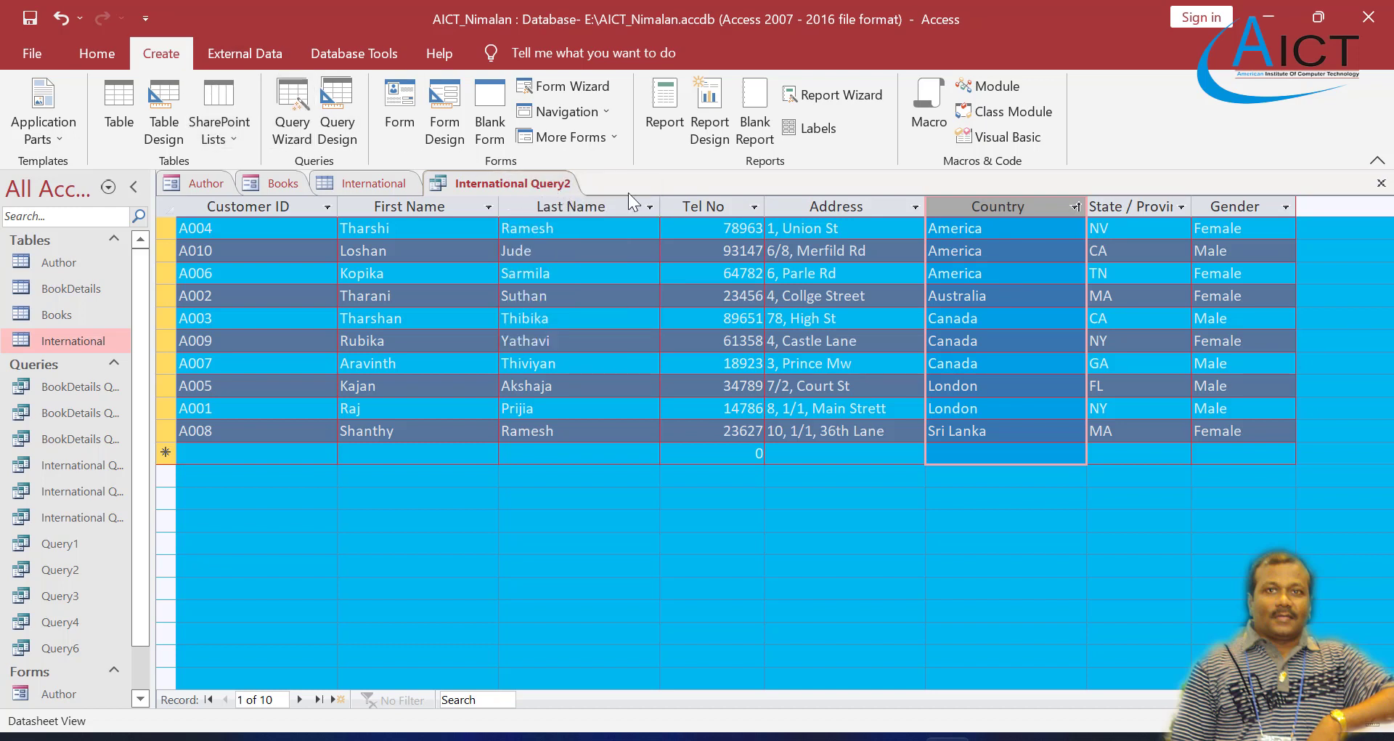
Step: Start a form with the Form Wizard based on International Query2, including all of its fields
click(565, 86)
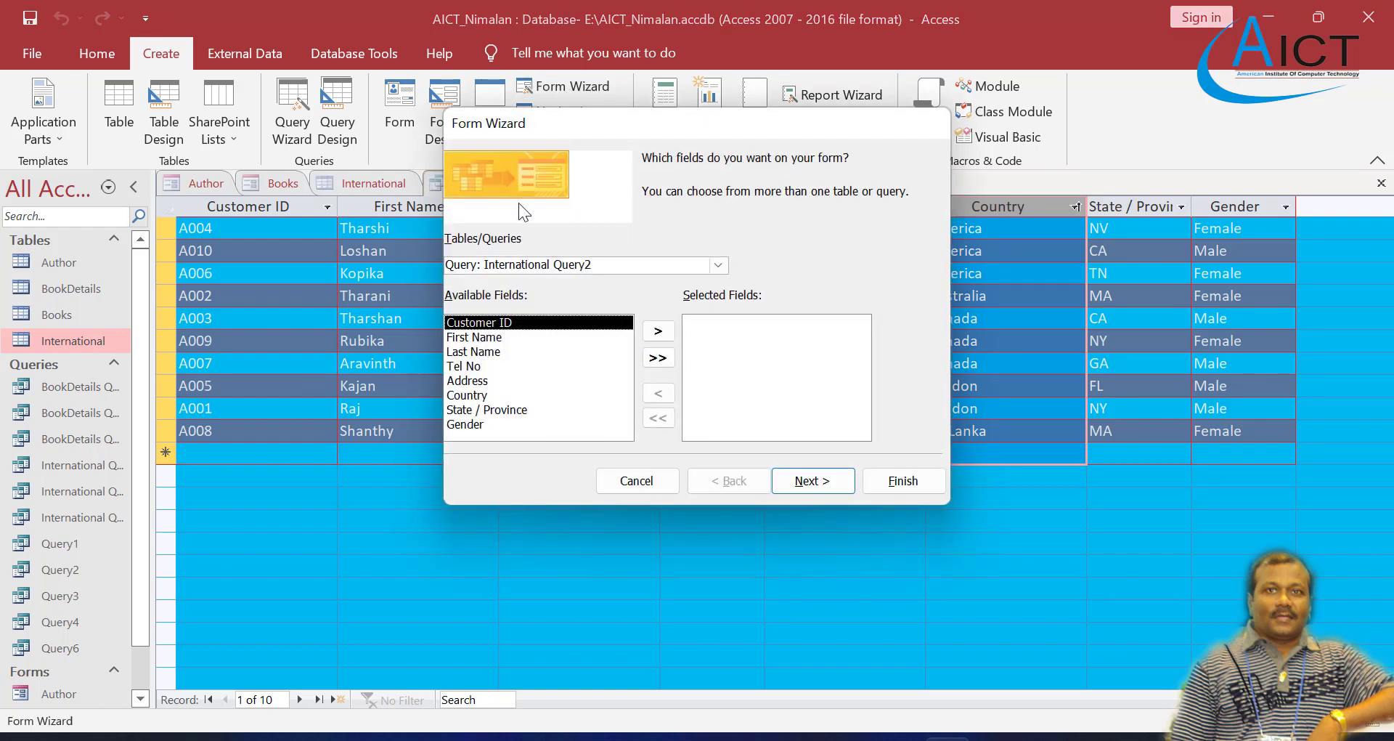
click(718, 265)
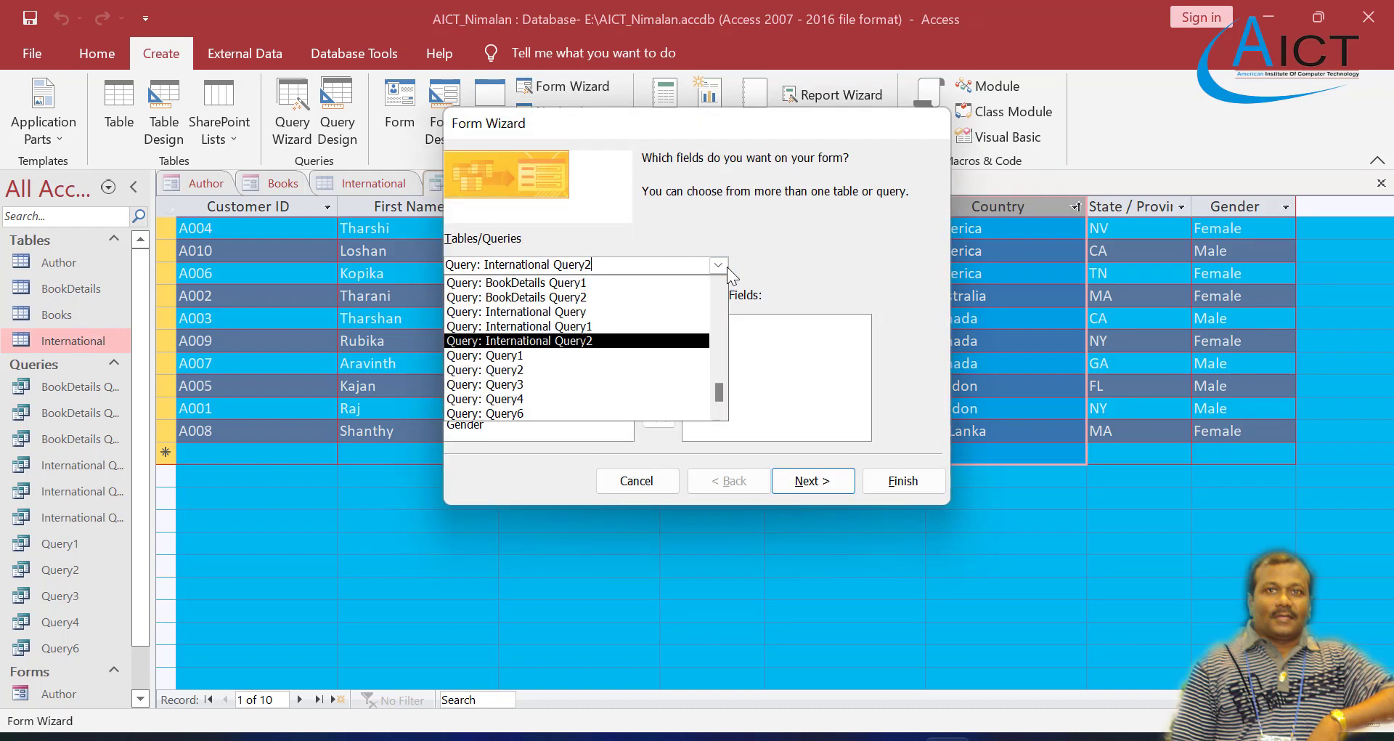
click(565, 341)
click(658, 358)
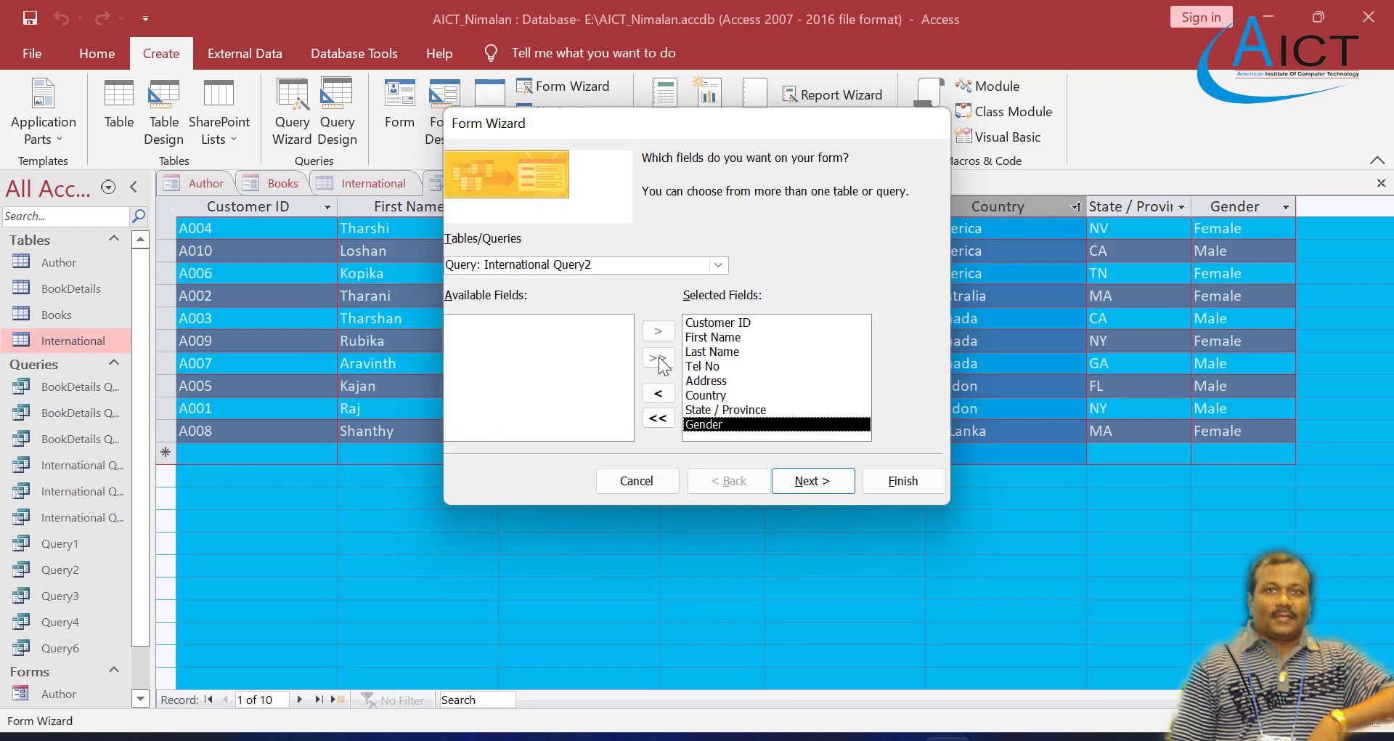
Step: Finish the Form Wizard with the Columnar layout and the title International Query2, opening the form to view information
click(814, 482)
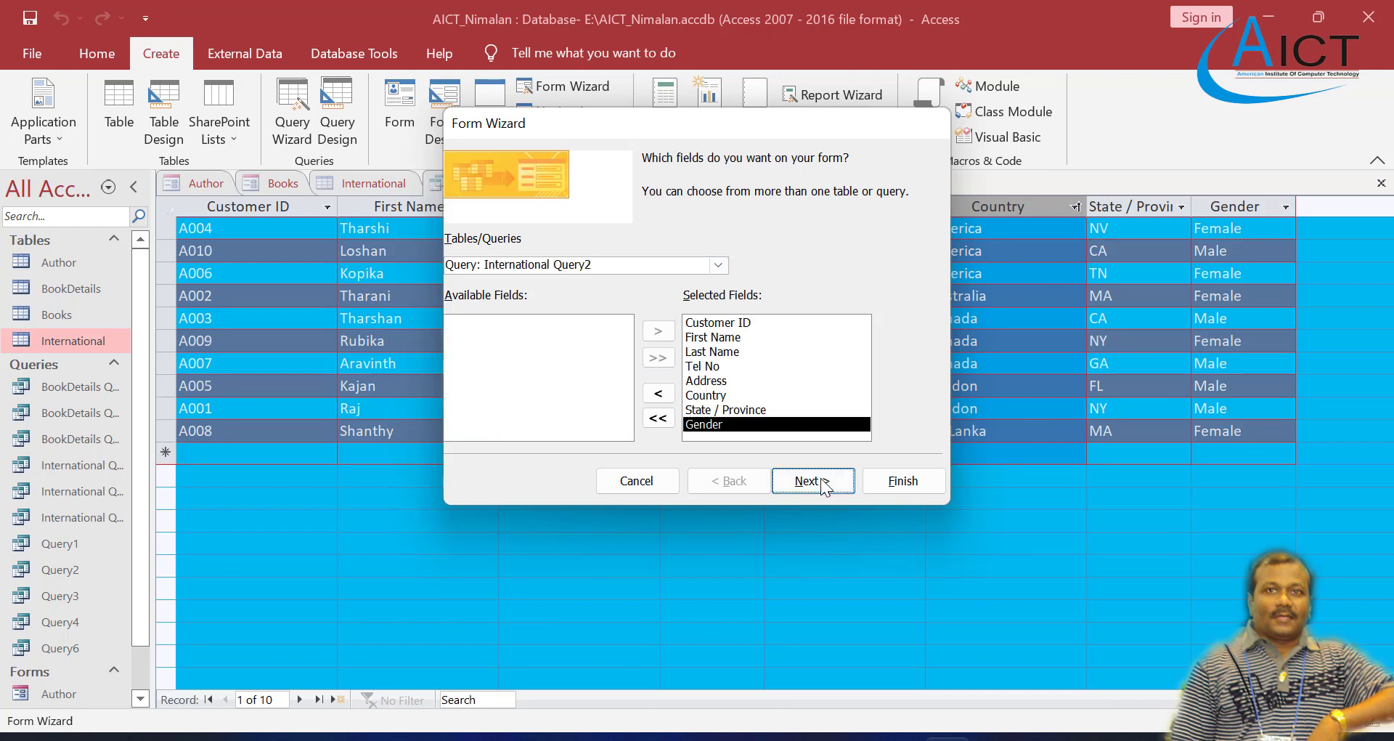
click(808, 477)
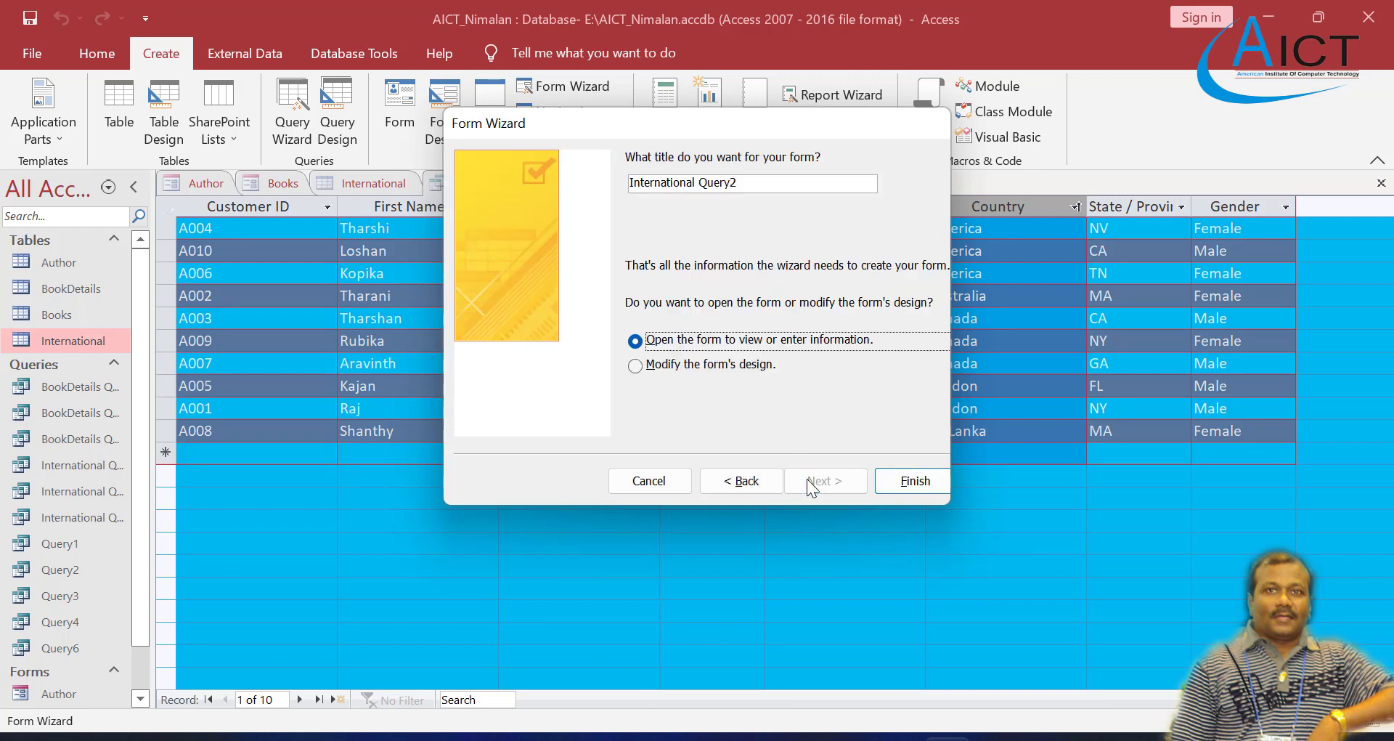
click(901, 480)
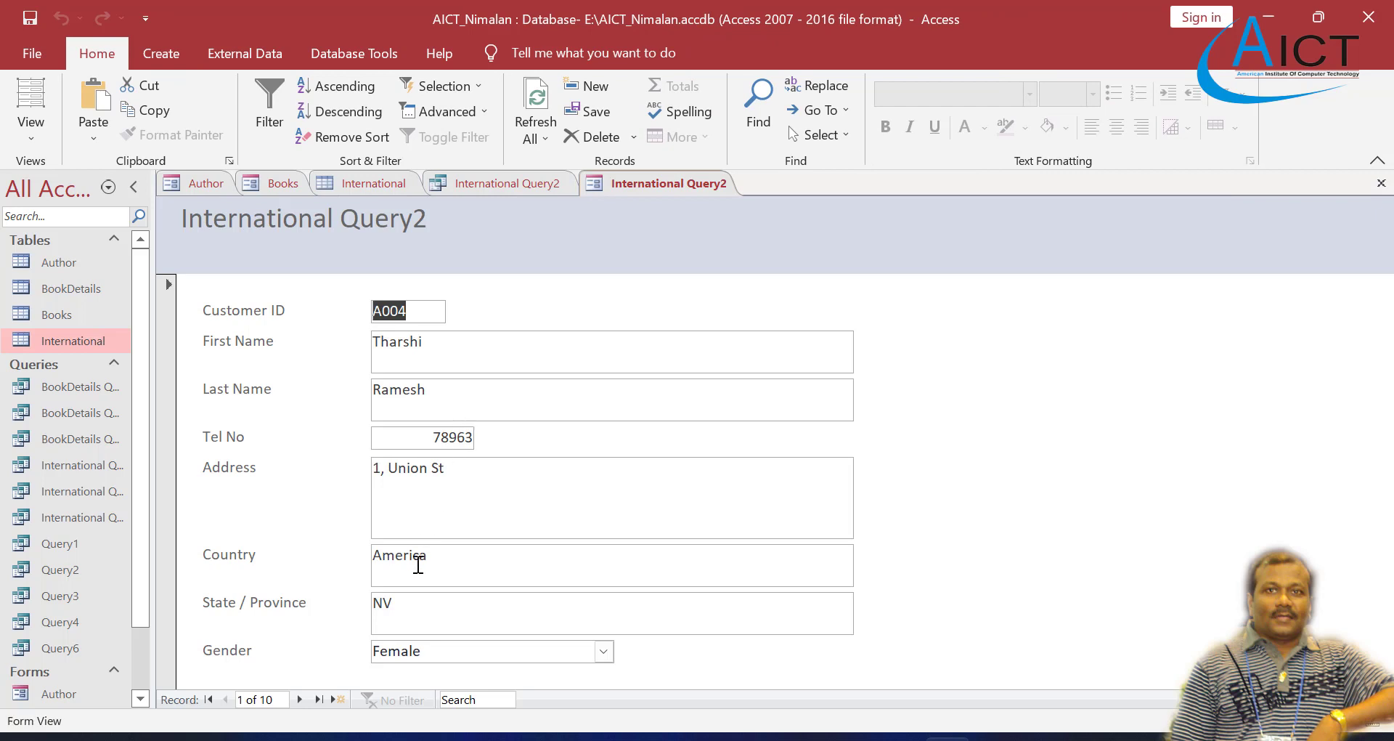
Step: Browse forward and back through the records of the International Query2 form to check their order by Country
click(298, 698)
click(298, 698)
click(298, 698)
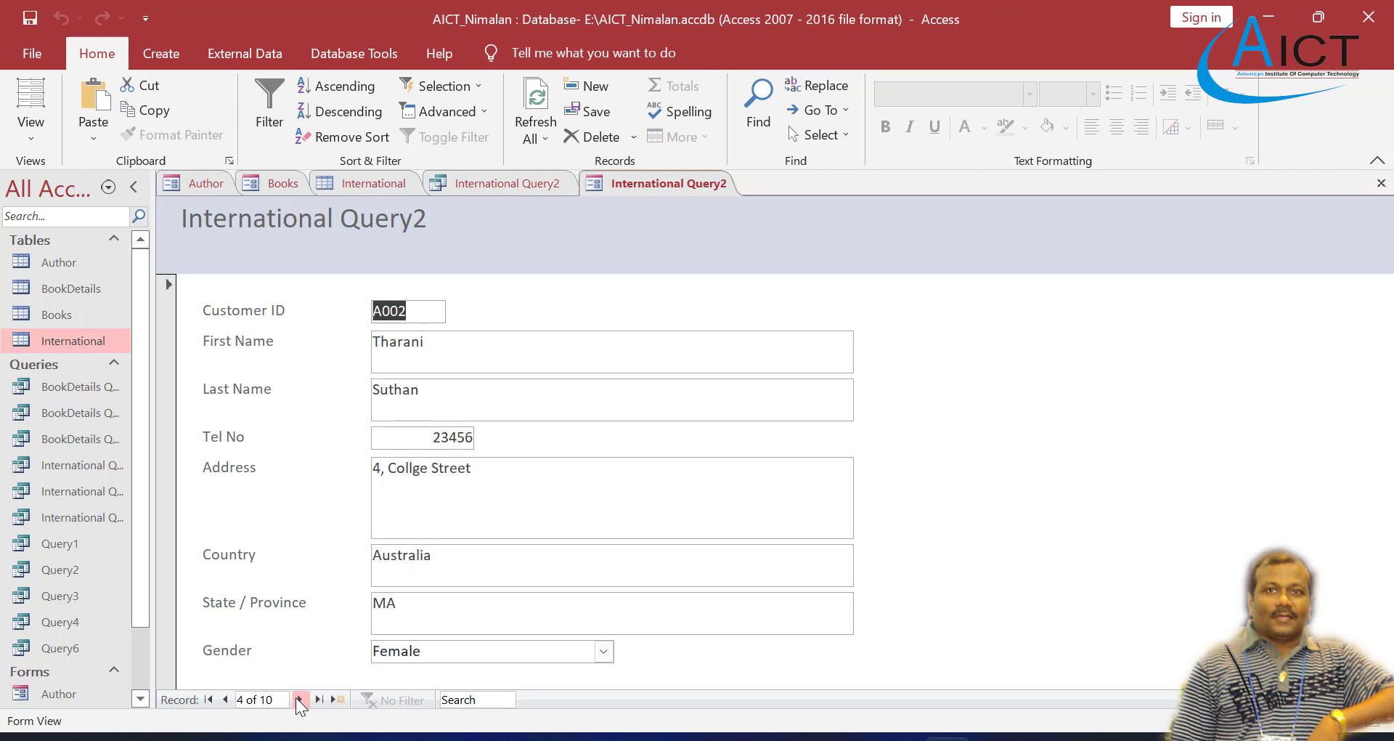
click(298, 699)
click(298, 699)
click(298, 699)
click(297, 698)
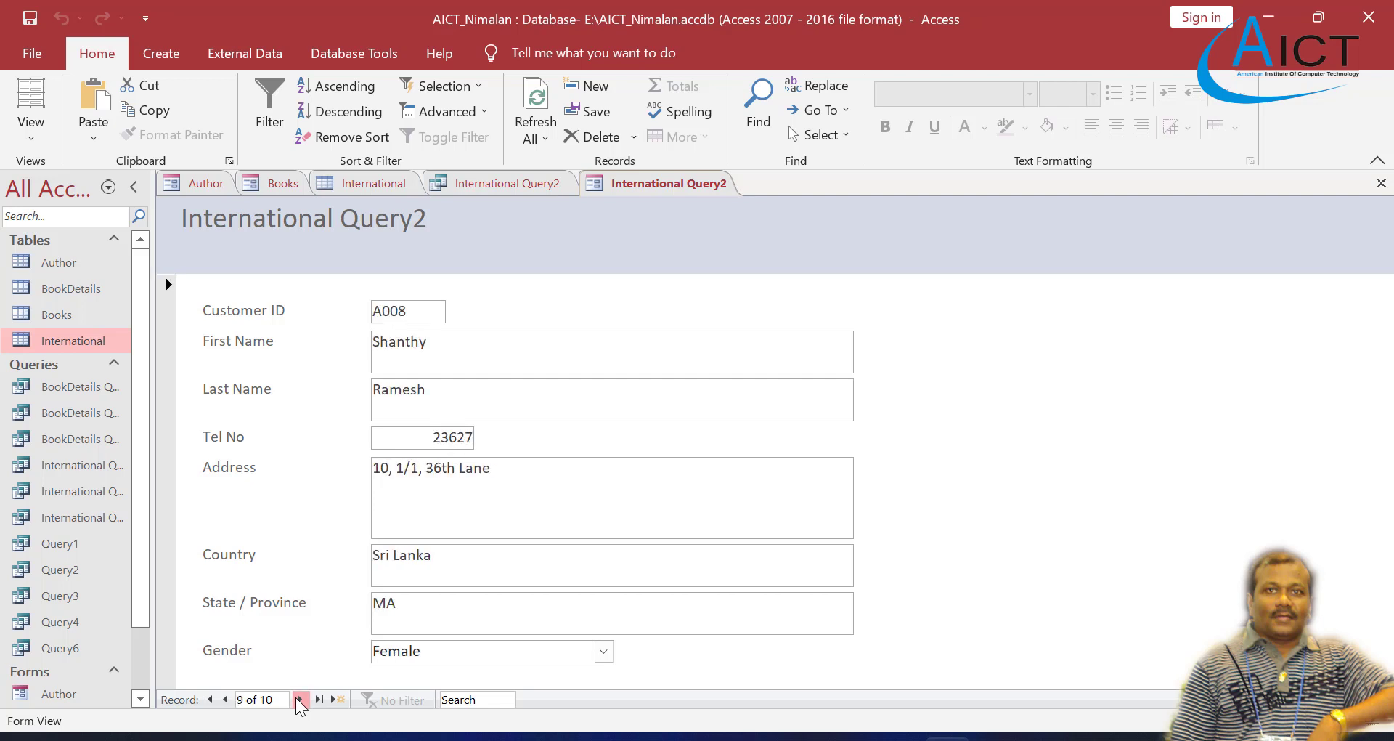
click(298, 699)
click(298, 698)
click(298, 699)
click(226, 700)
click(226, 699)
click(226, 699)
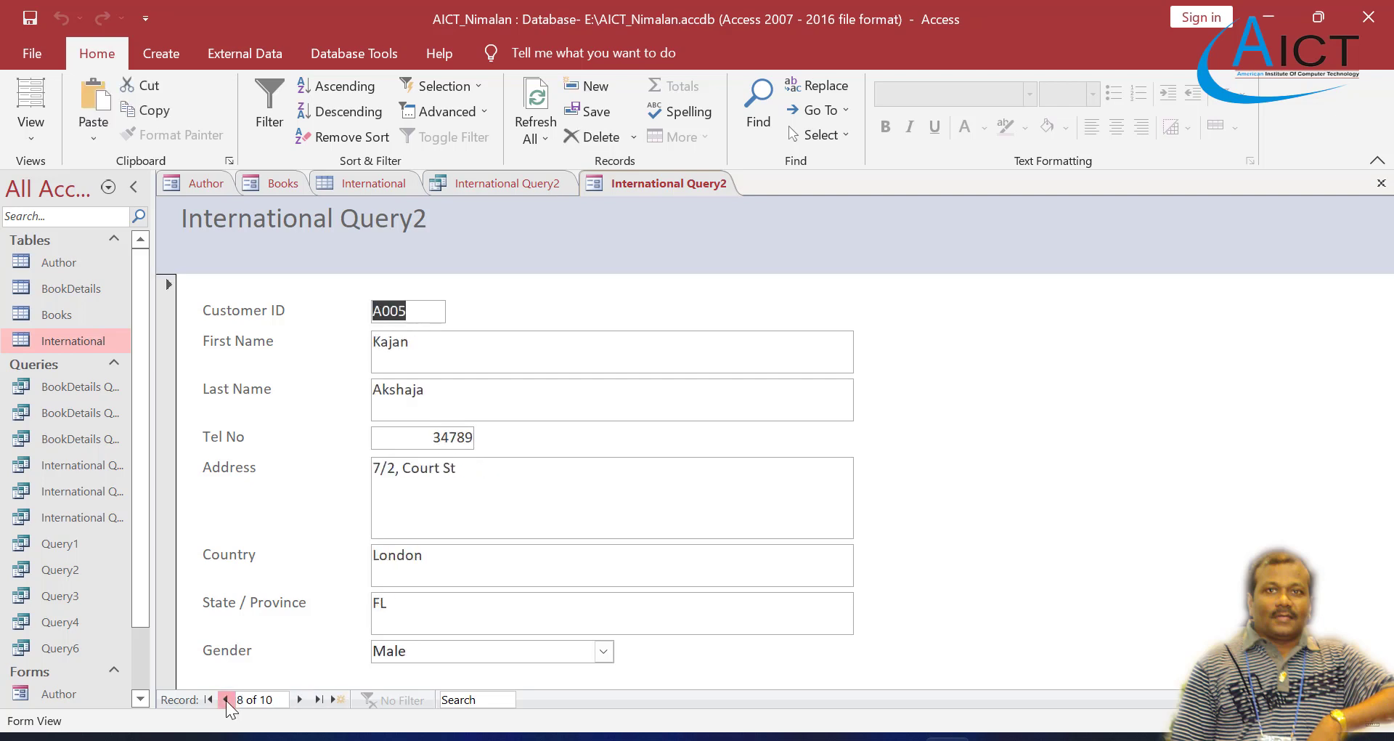
click(226, 699)
click(226, 700)
click(226, 699)
click(226, 699)
click(226, 700)
click(226, 699)
click(226, 700)
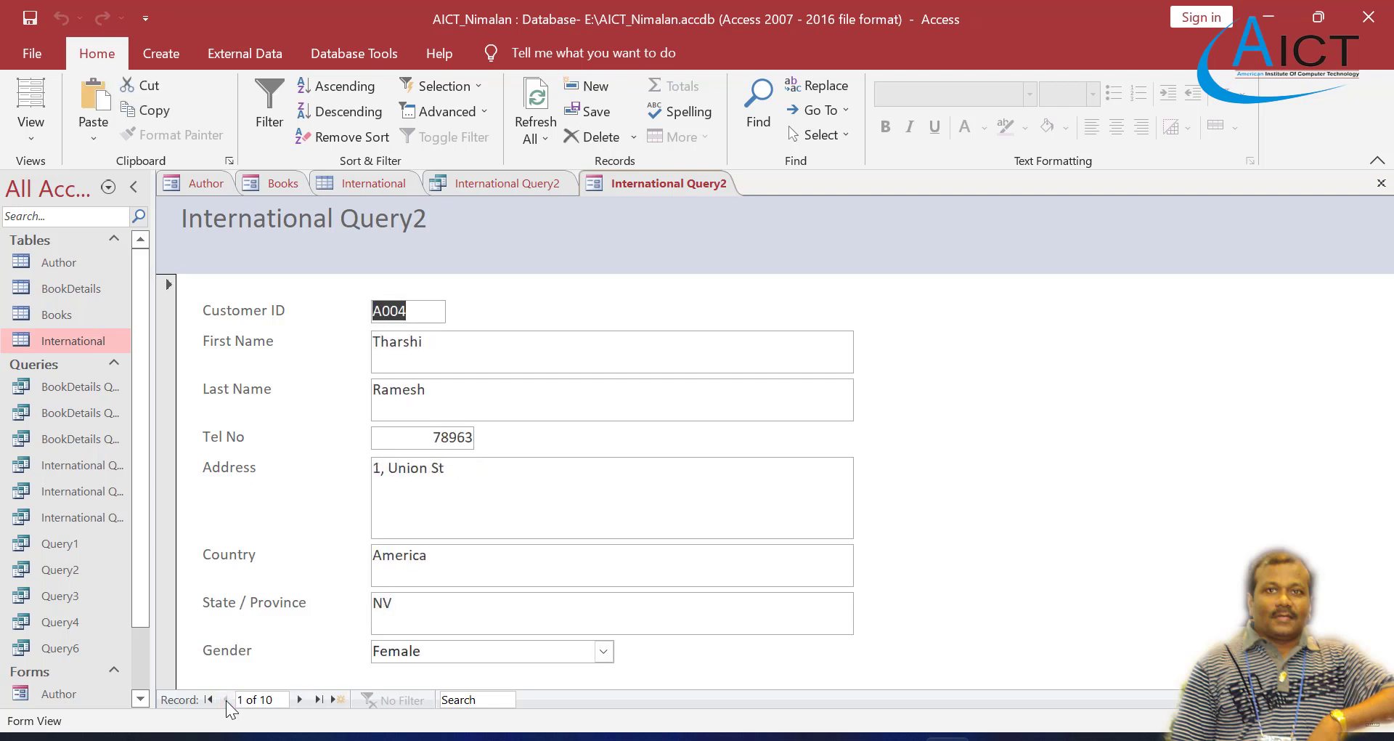
Step: Create a Tabular form titled International Query3 with the Form Wizard, using all fields of International Query2
click(150, 51)
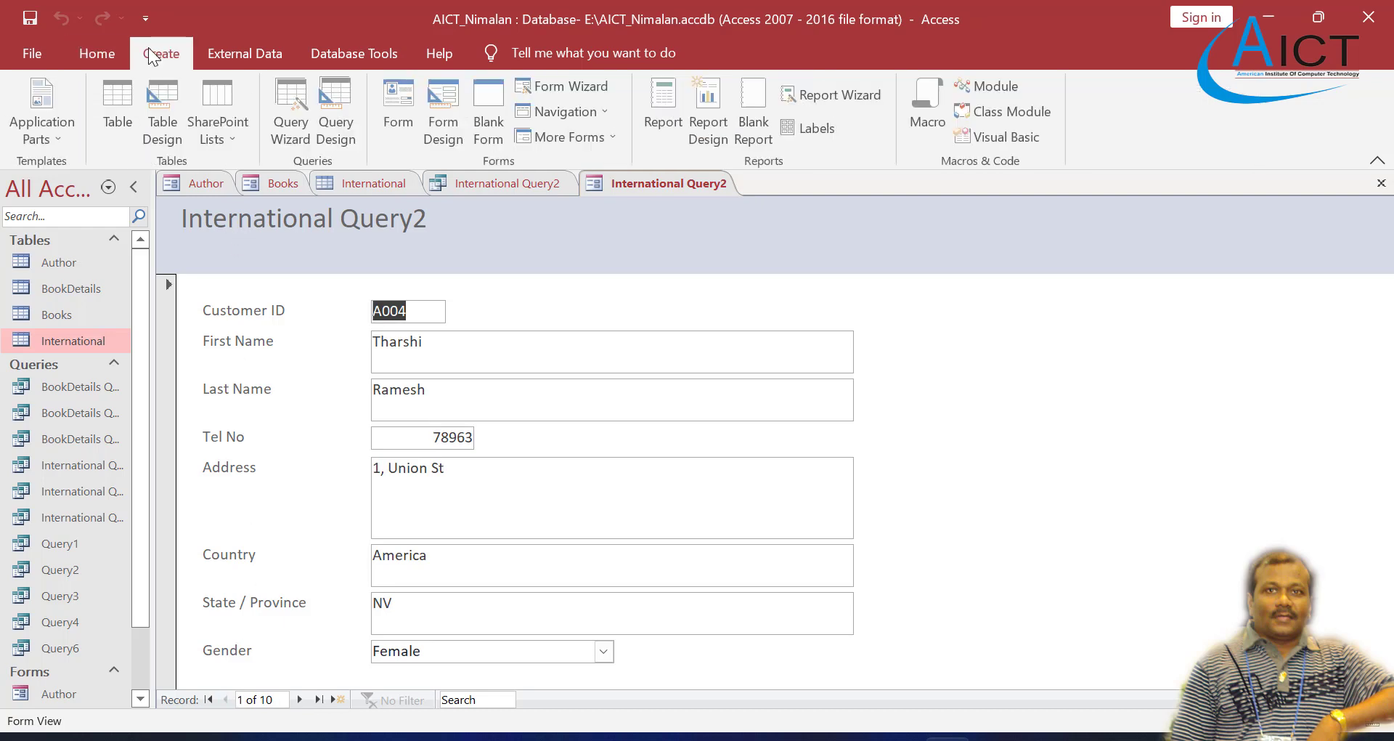
click(548, 93)
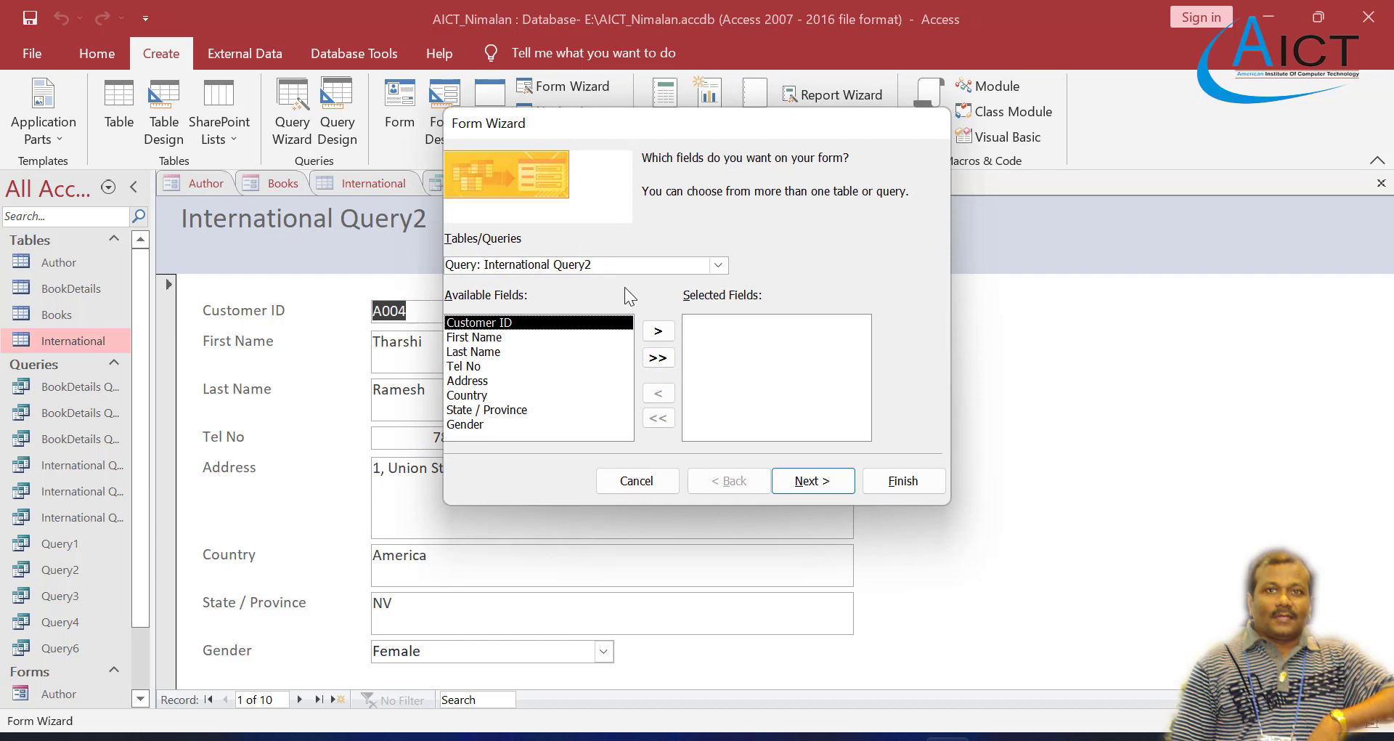
click(658, 357)
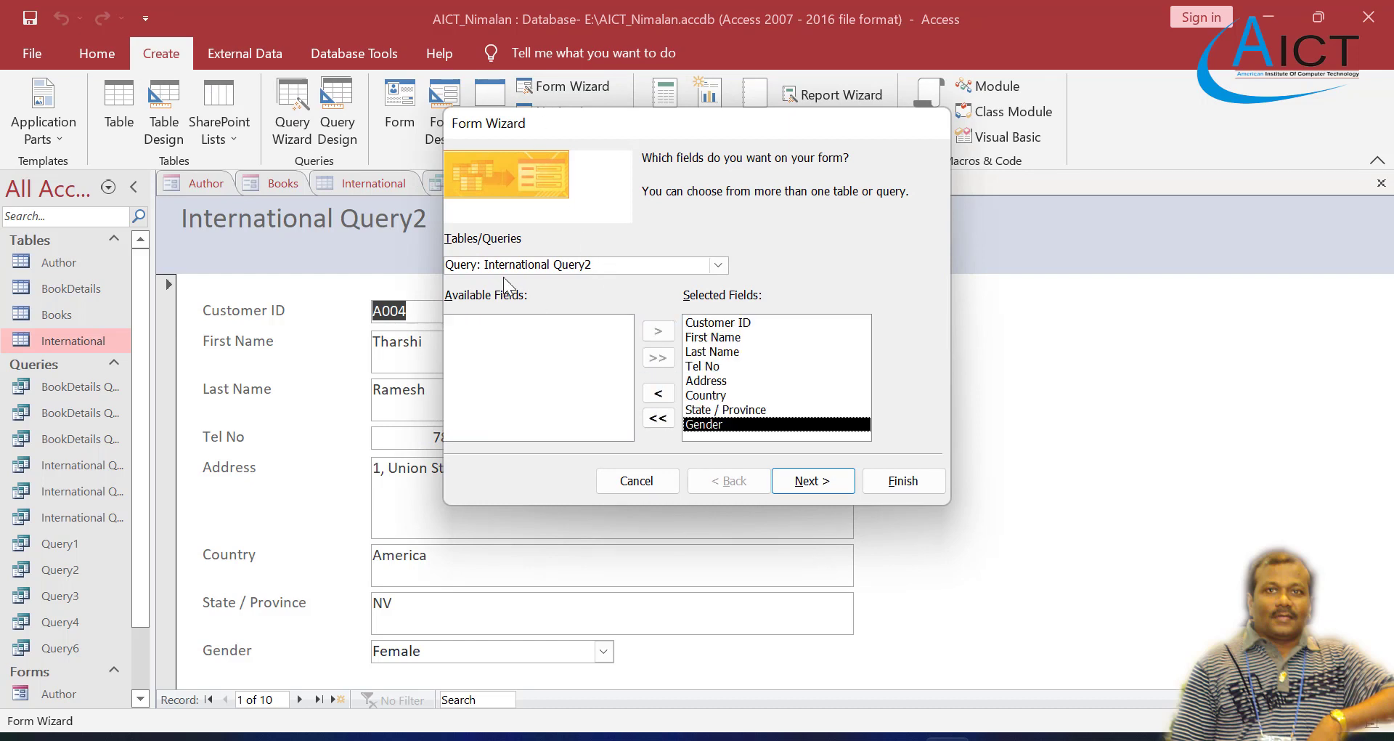
click(785, 488)
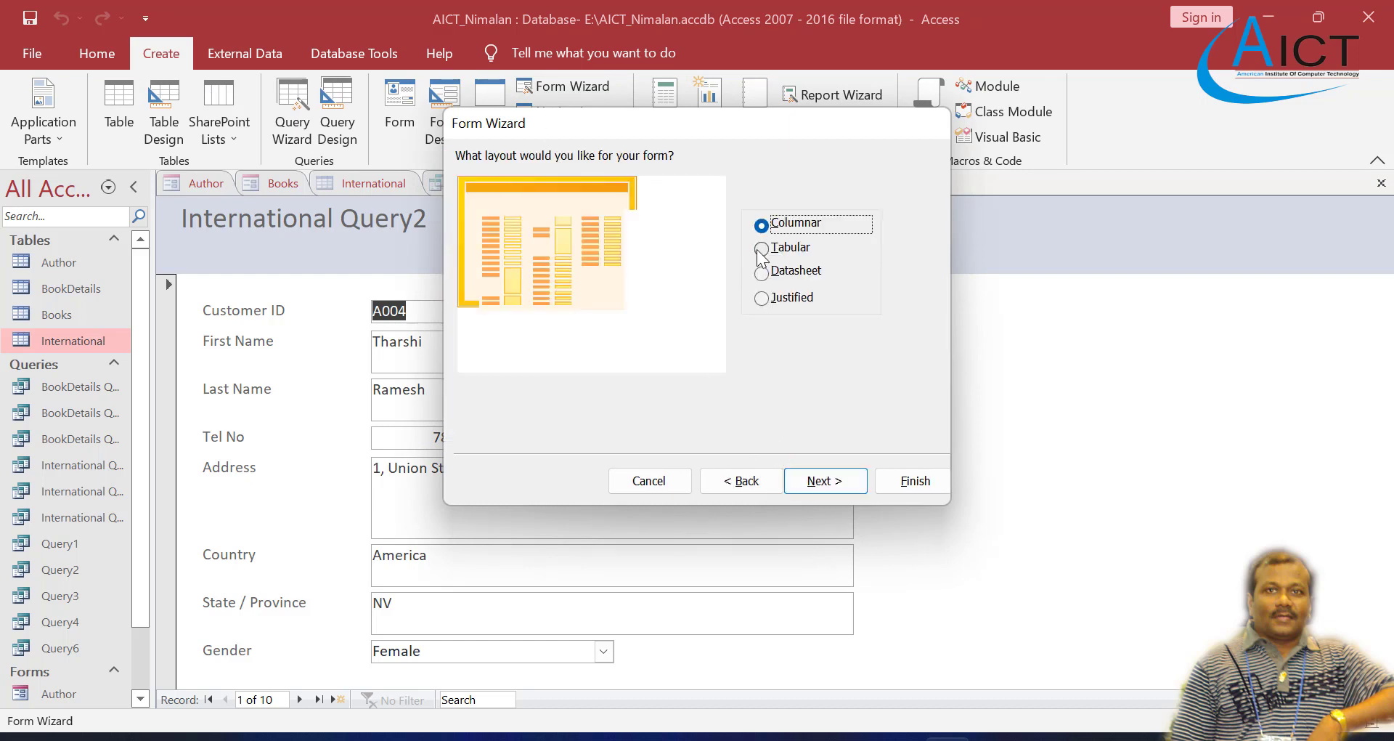
click(760, 249)
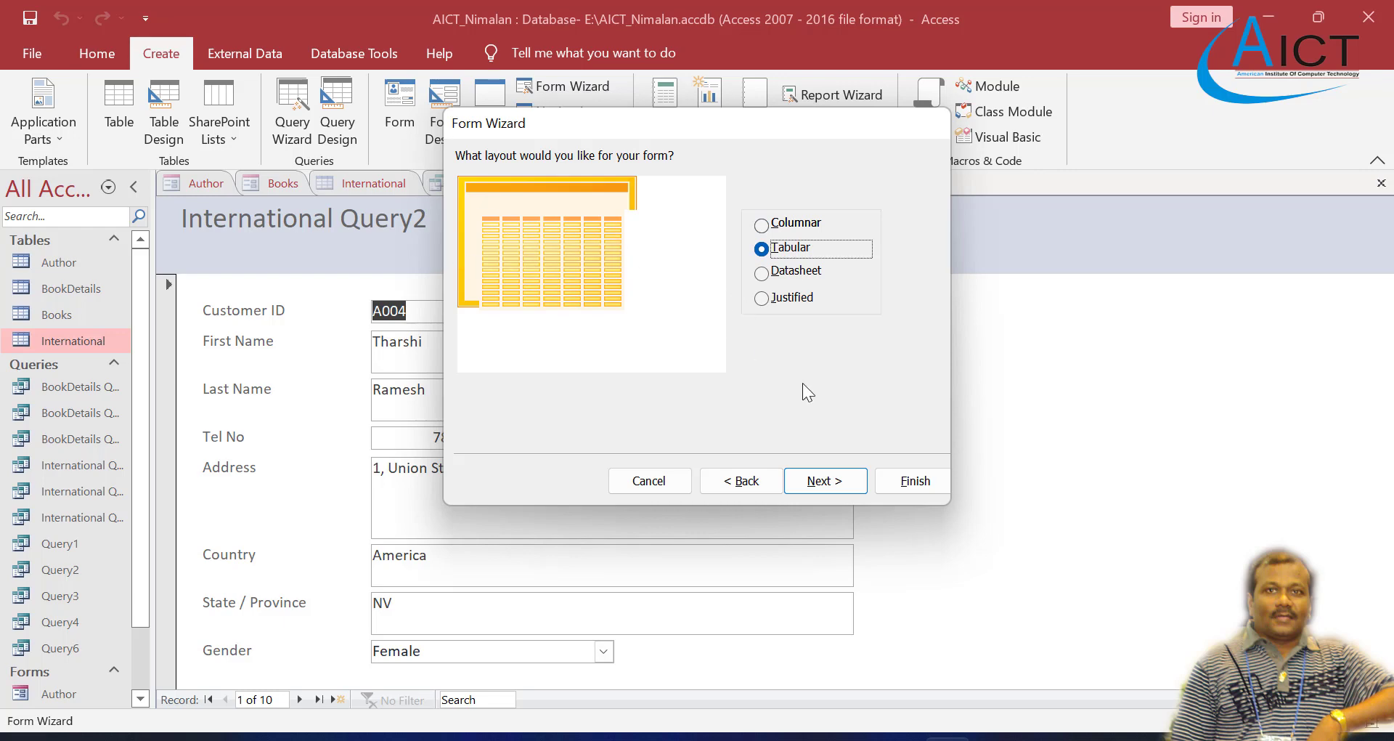
click(822, 482)
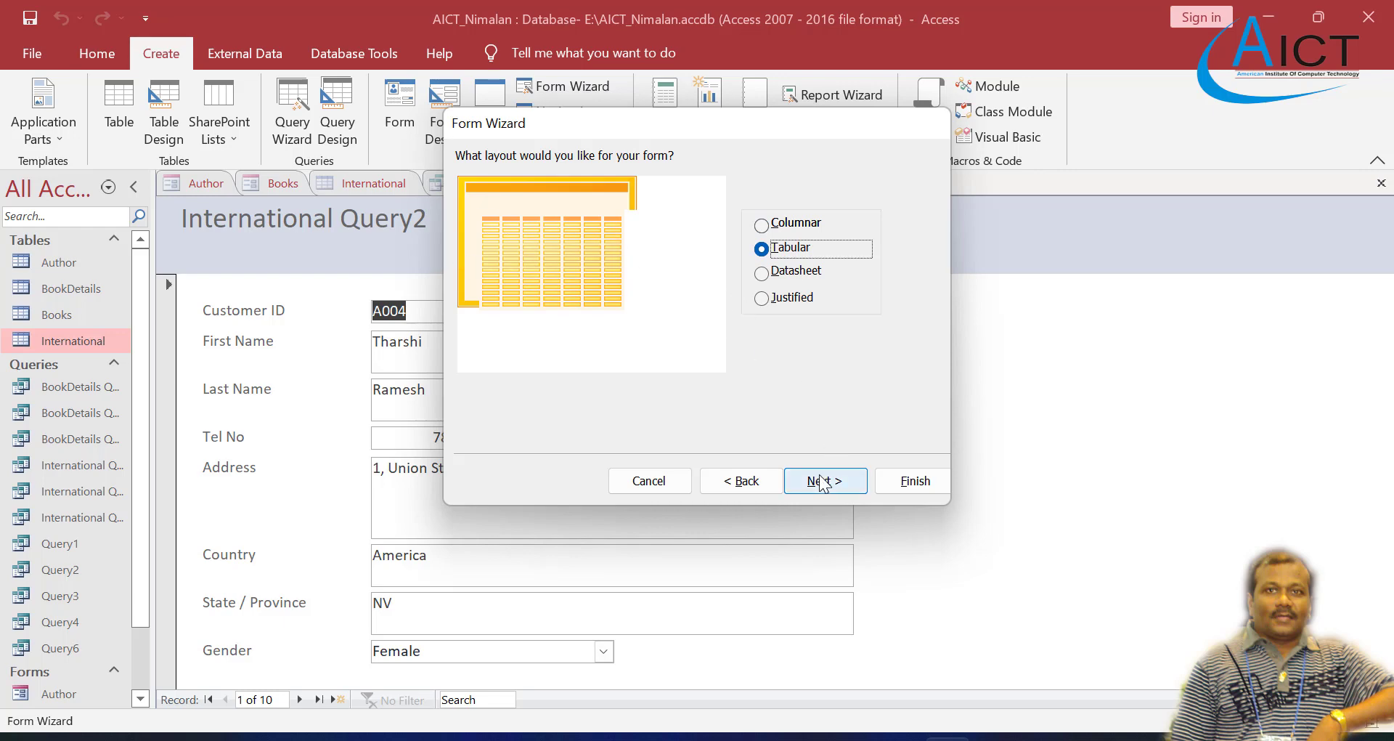
click(739, 484)
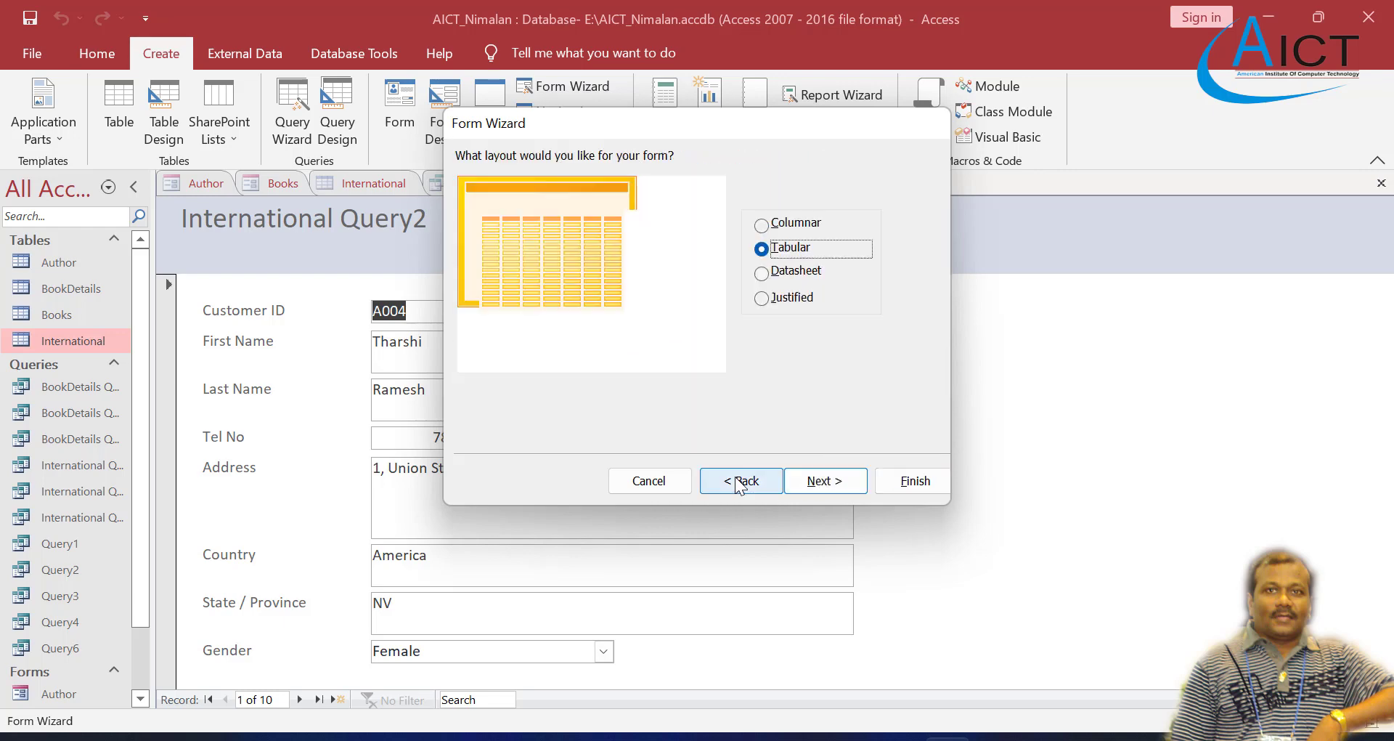
click(834, 485)
click(915, 481)
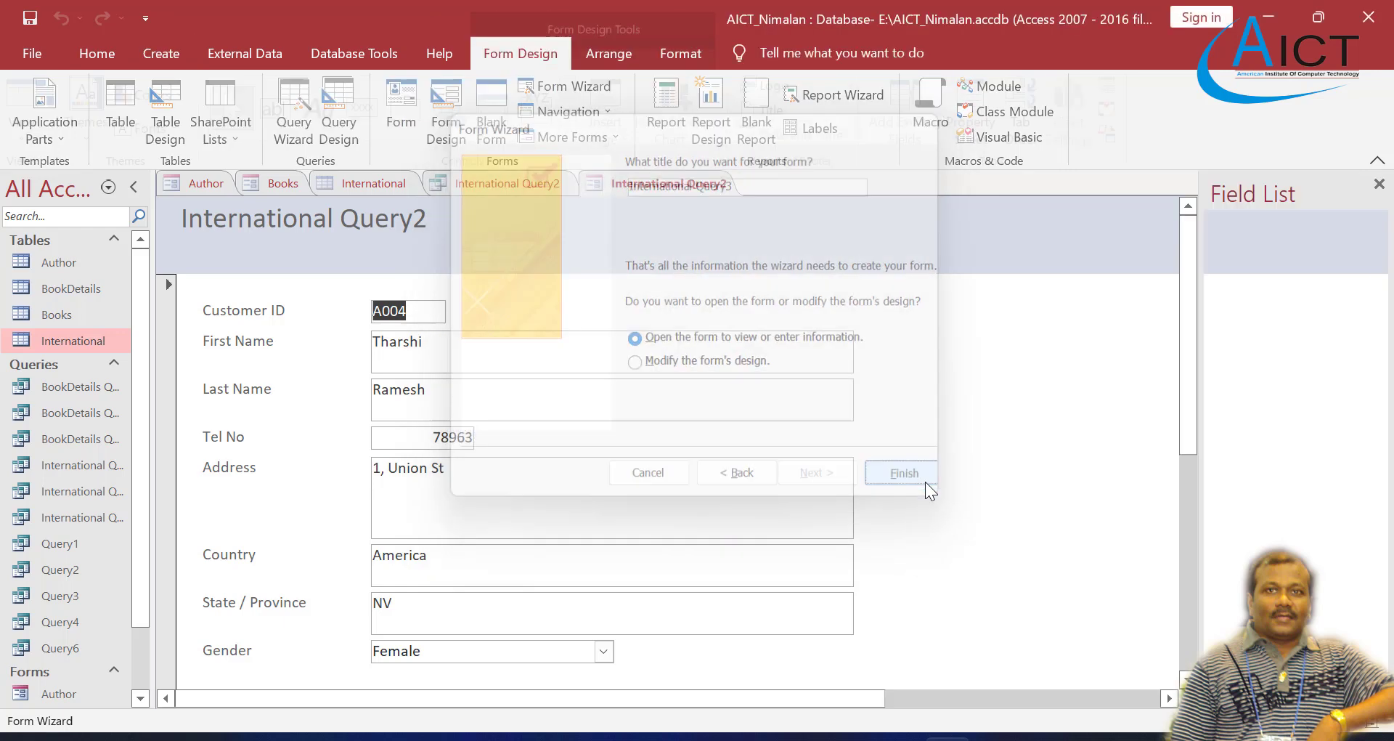
Step: Look through all records of the tabular International Query3 form, checking the Country order and the column widths
scroll(705, 430, down, 5)
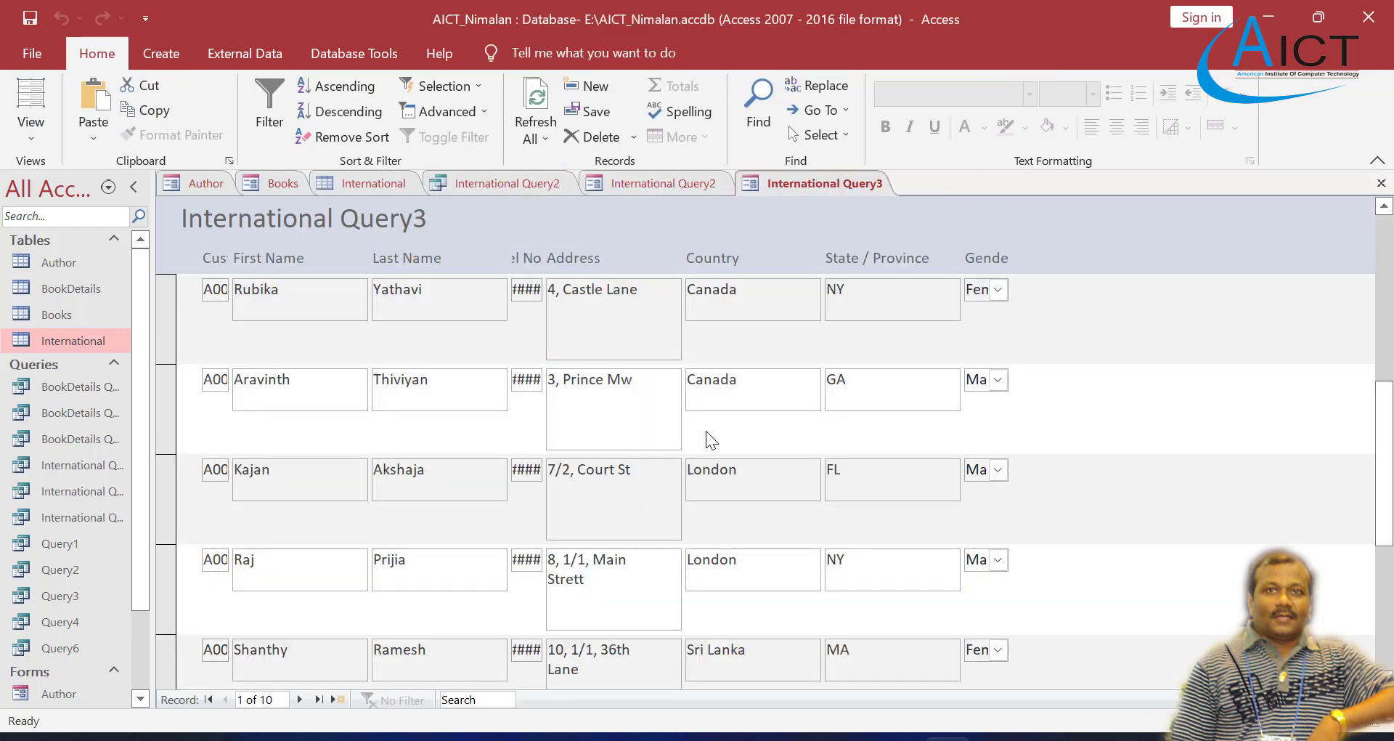
scroll(706, 430, up, 5)
scroll(706, 429, down, 4)
scroll(705, 431, down, 4)
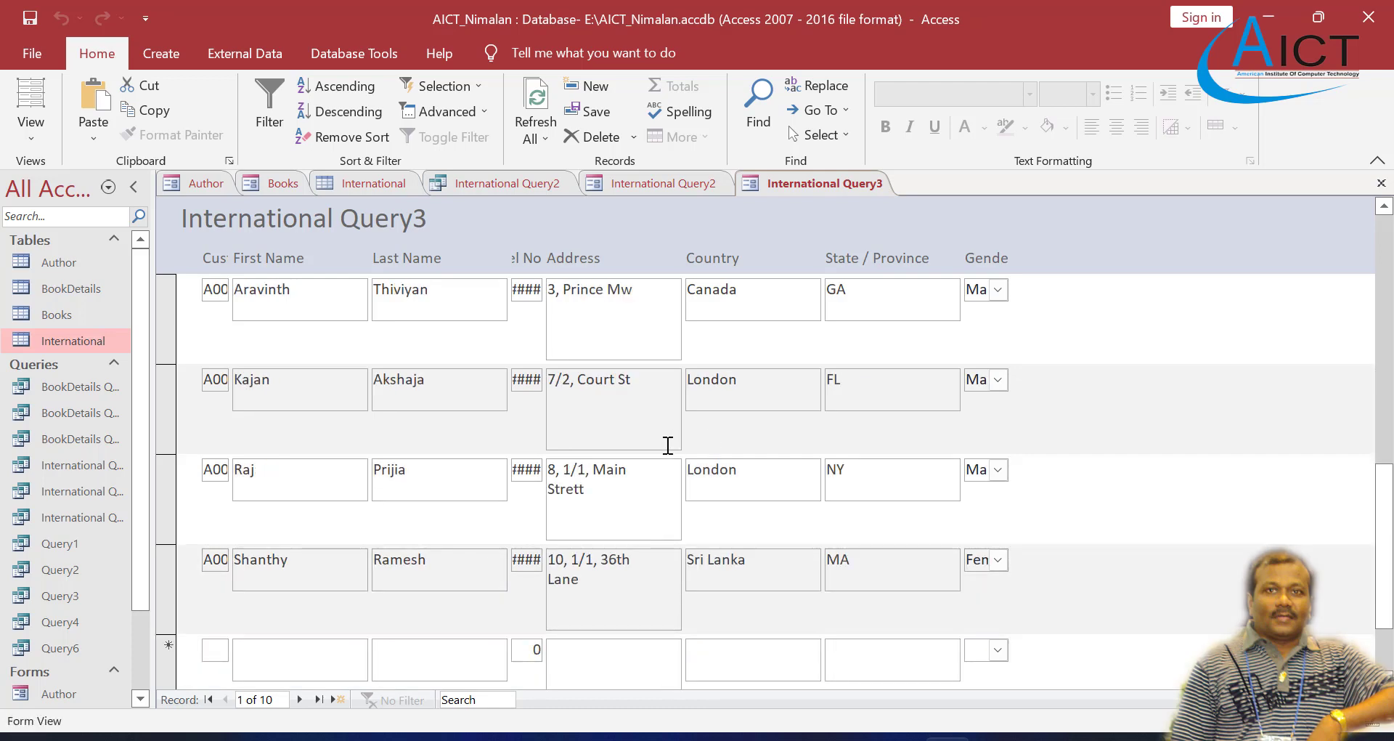
scroll(529, 509, up, 8)
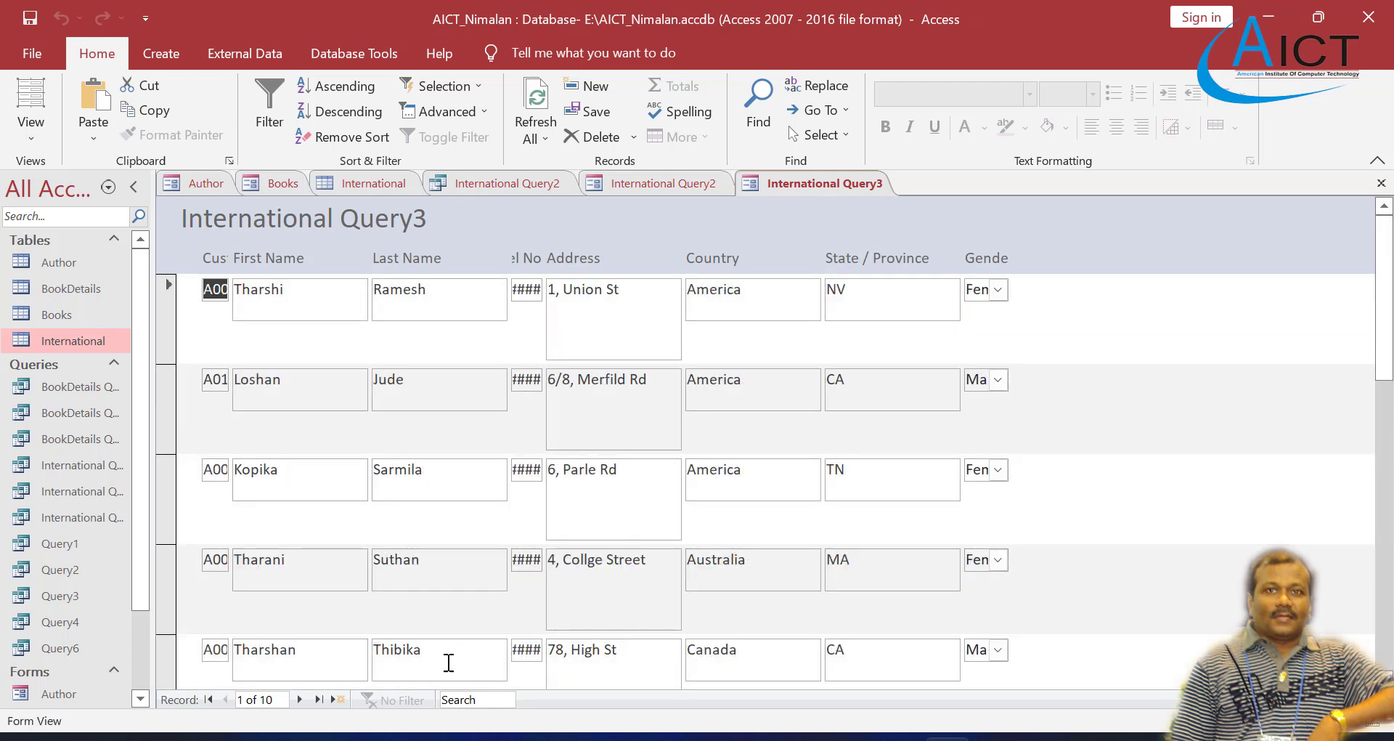
click(302, 699)
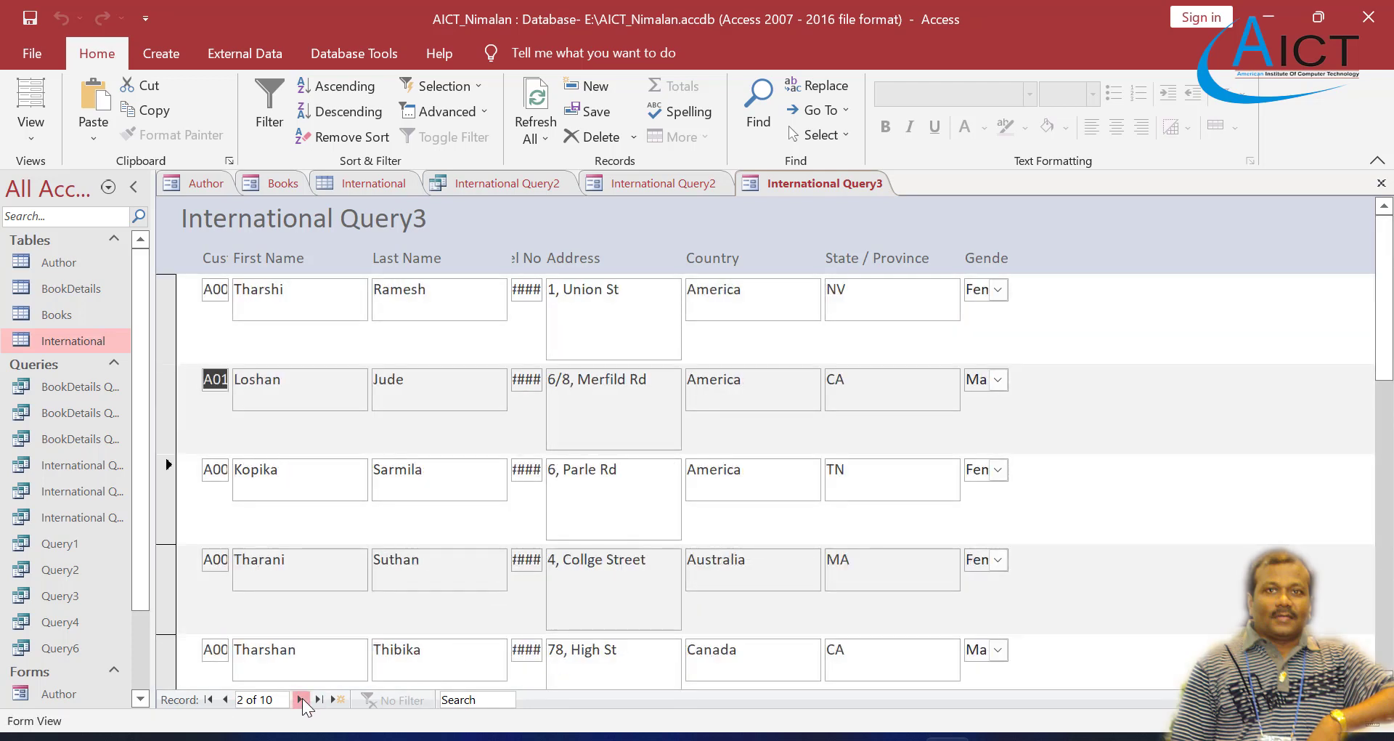
click(302, 699)
click(302, 698)
click(302, 698)
click(302, 699)
click(302, 698)
click(302, 699)
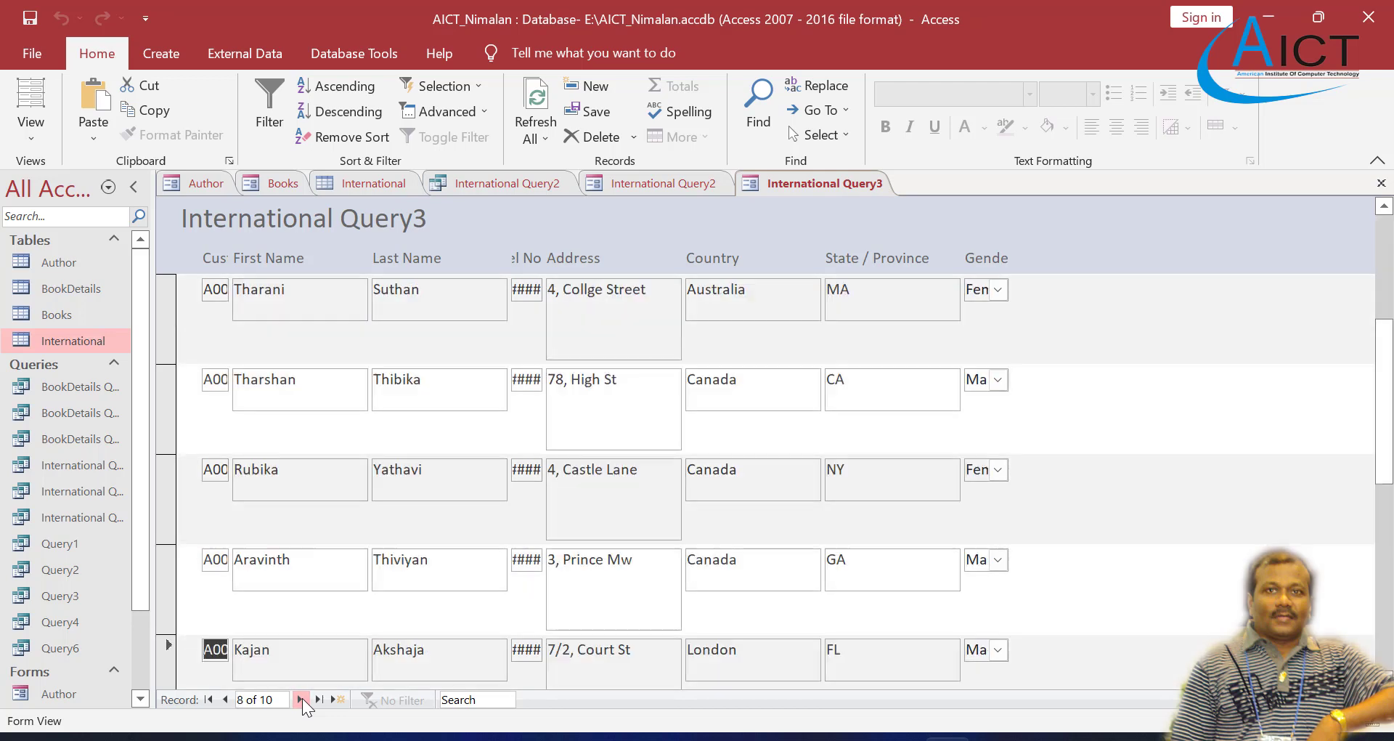
click(302, 699)
click(302, 698)
click(302, 699)
scroll(523, 479, up, 5)
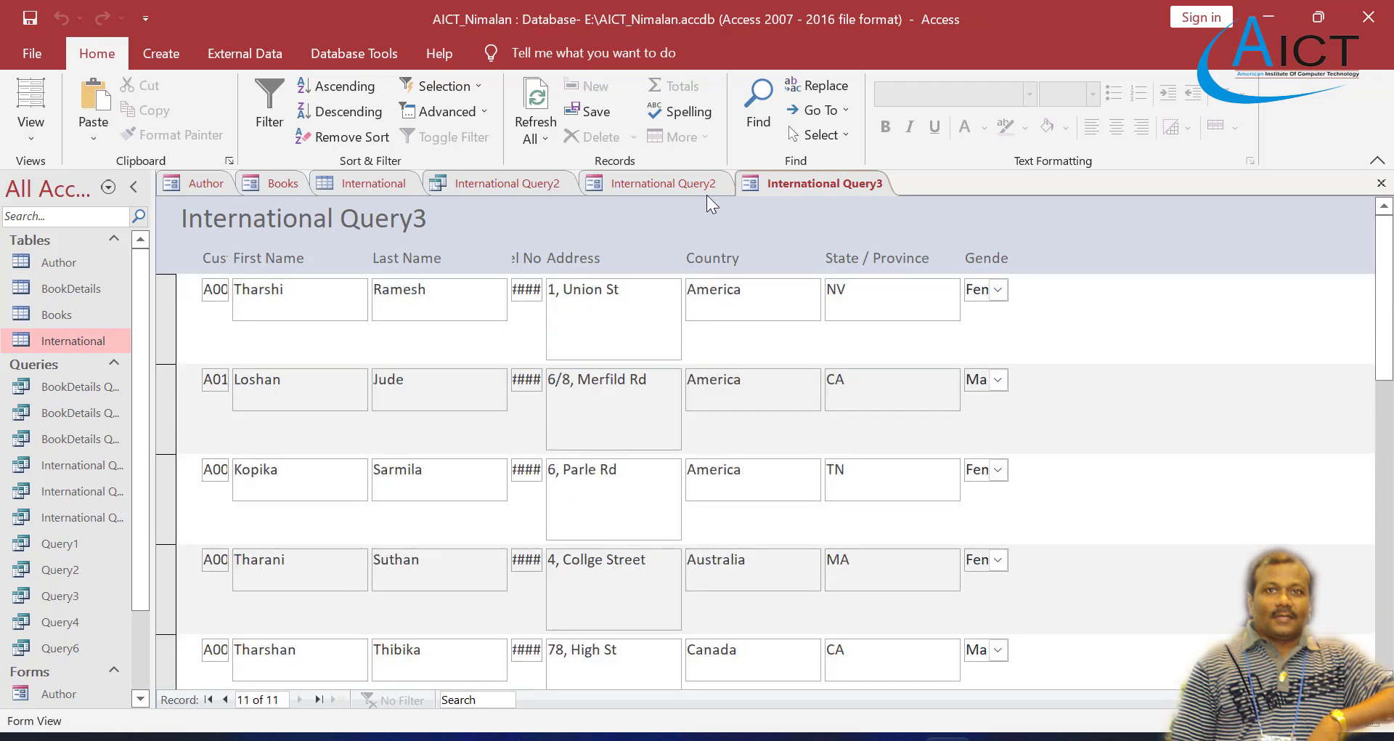
Step: Open the International Query3 form in Design View and widen the form area to about 10.9 on the ruler
right_click(790, 188)
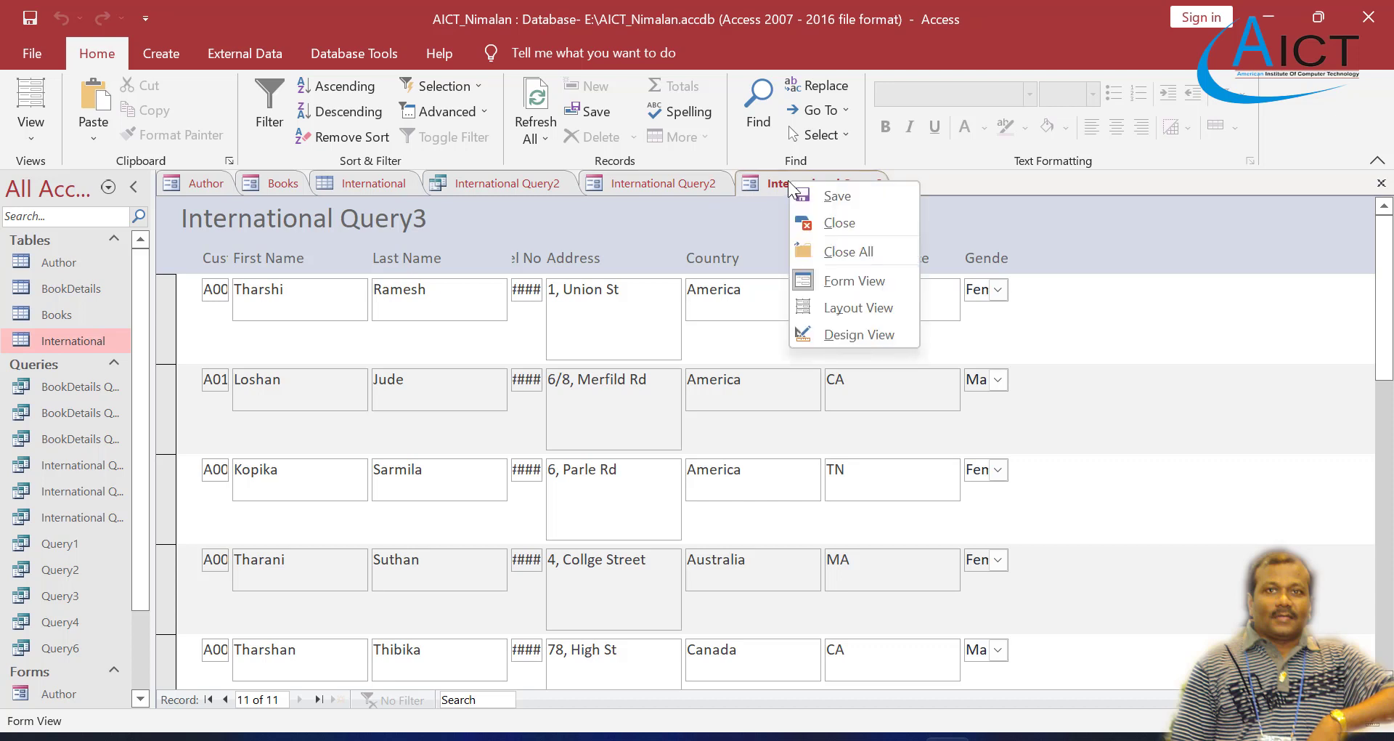
click(857, 332)
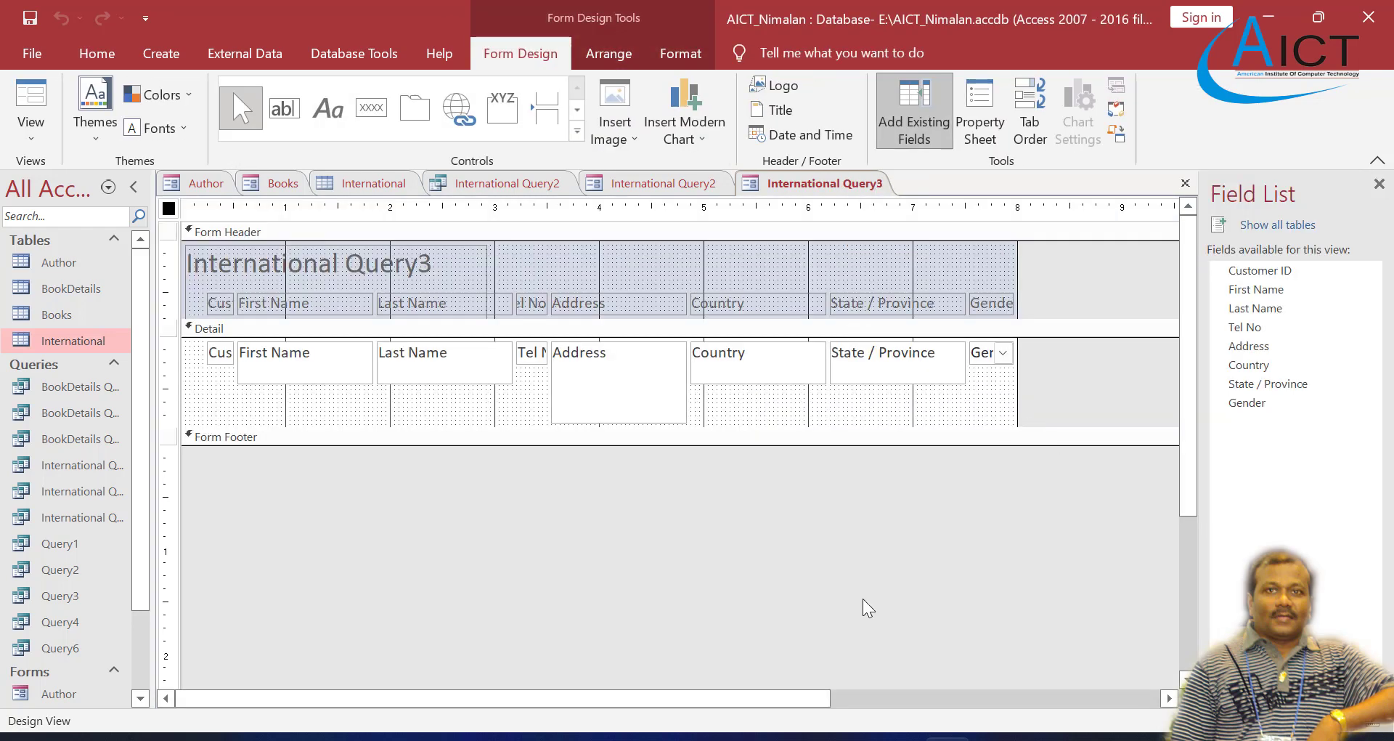
drag(673, 704, 892, 700)
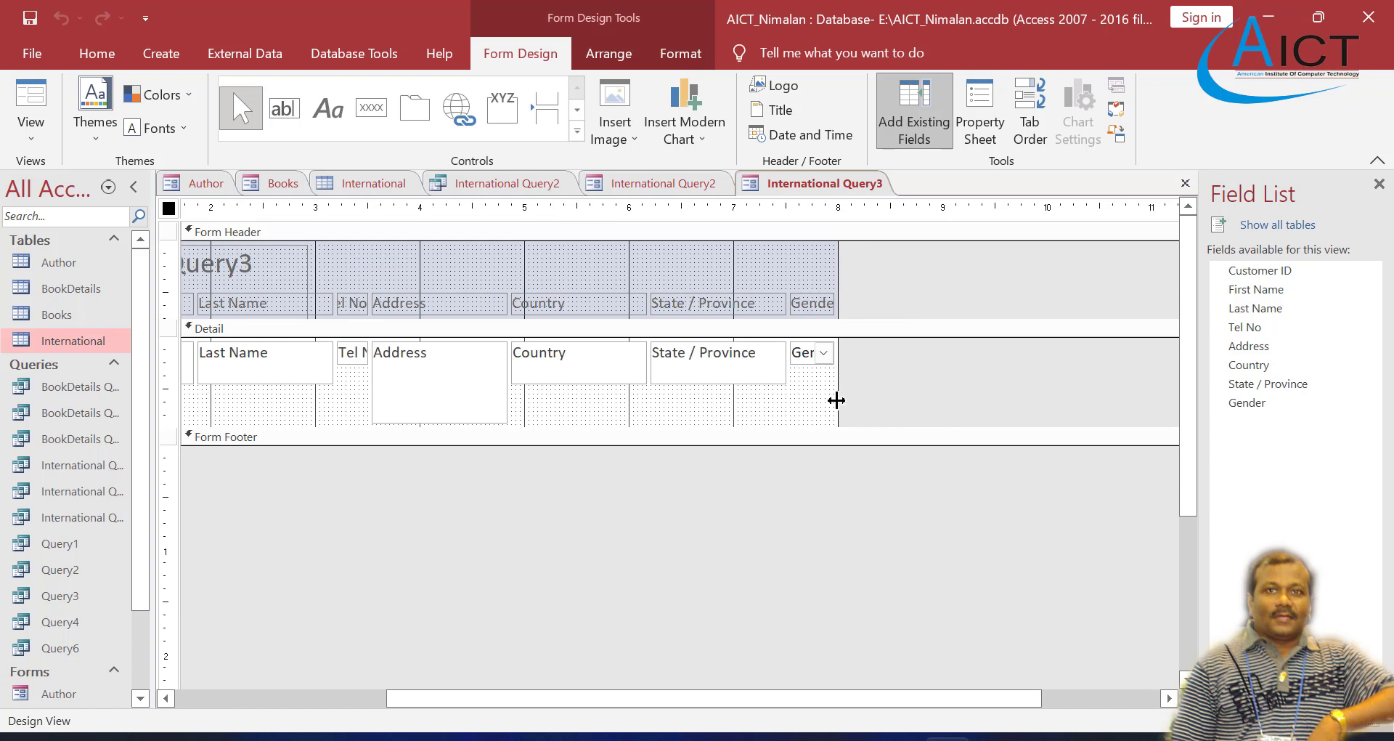
drag(838, 396, 1144, 390)
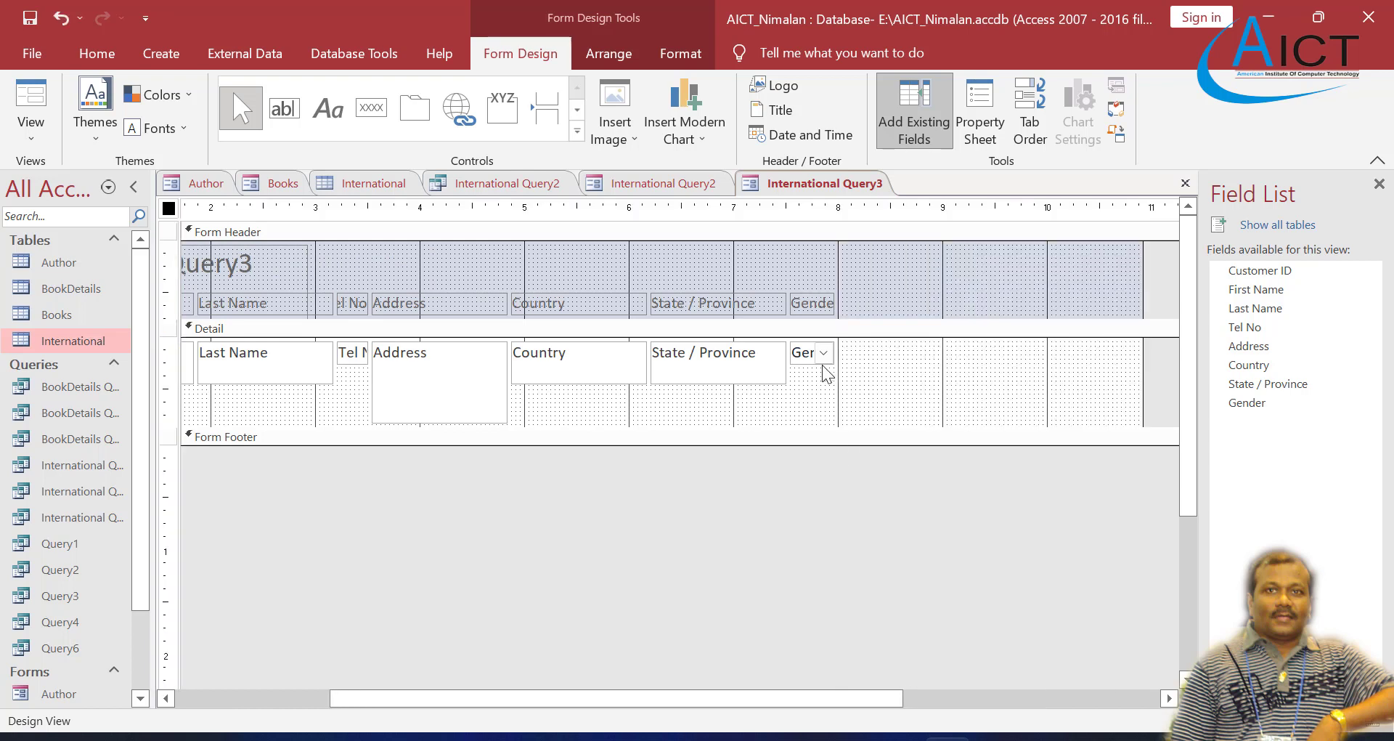
Step: Move the Gender label and field to about 10.1 on the ruler, and the State / Province label and field to about 8.5
drag(829, 367, 1091, 357)
click(805, 302)
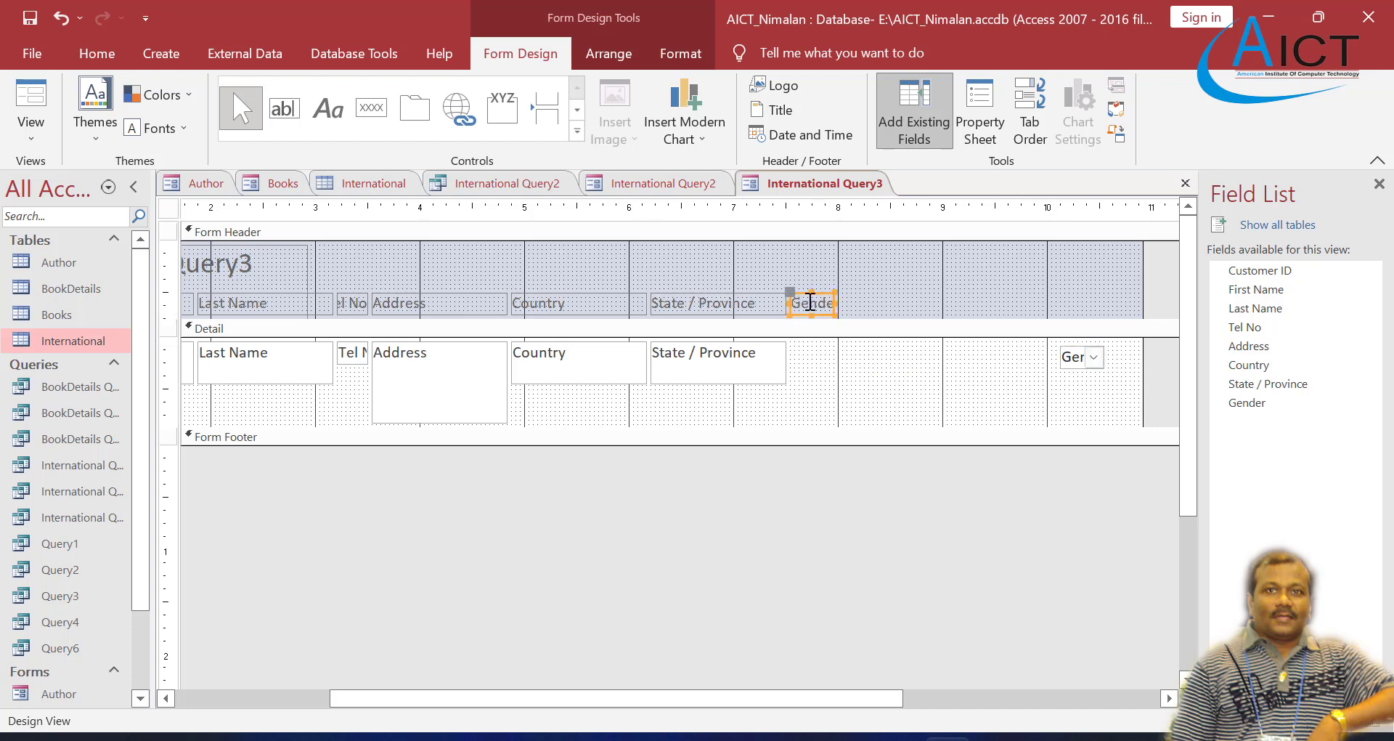
drag(822, 296, 1090, 297)
click(763, 301)
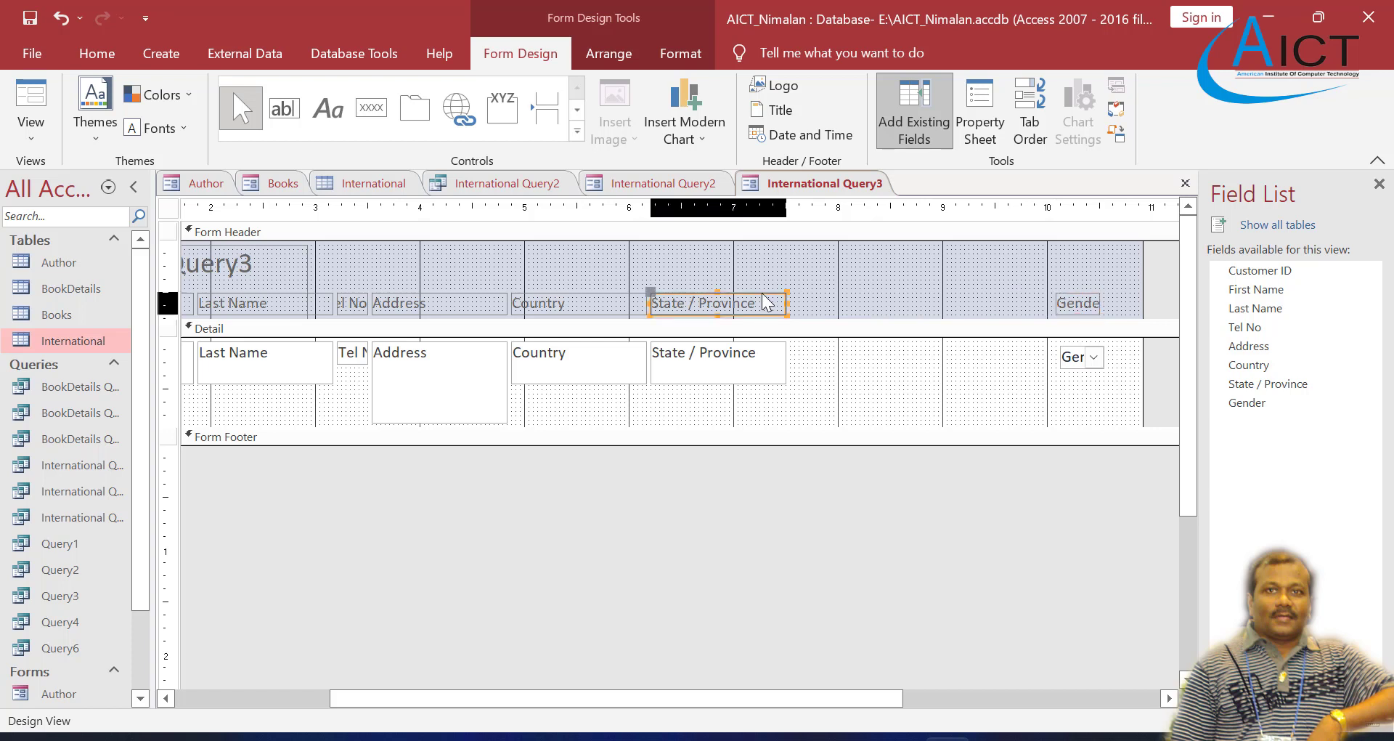
drag(759, 294, 1000, 294)
click(770, 349)
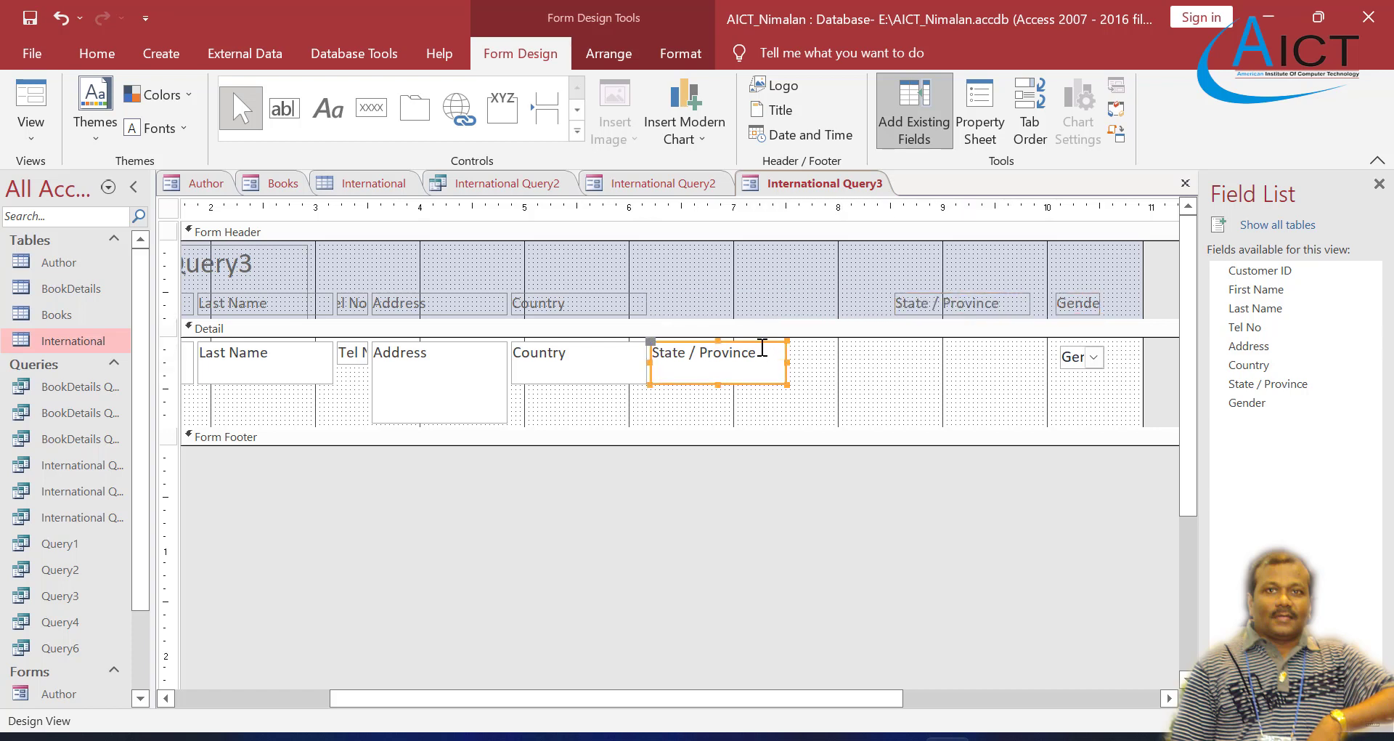
drag(773, 347, 1015, 348)
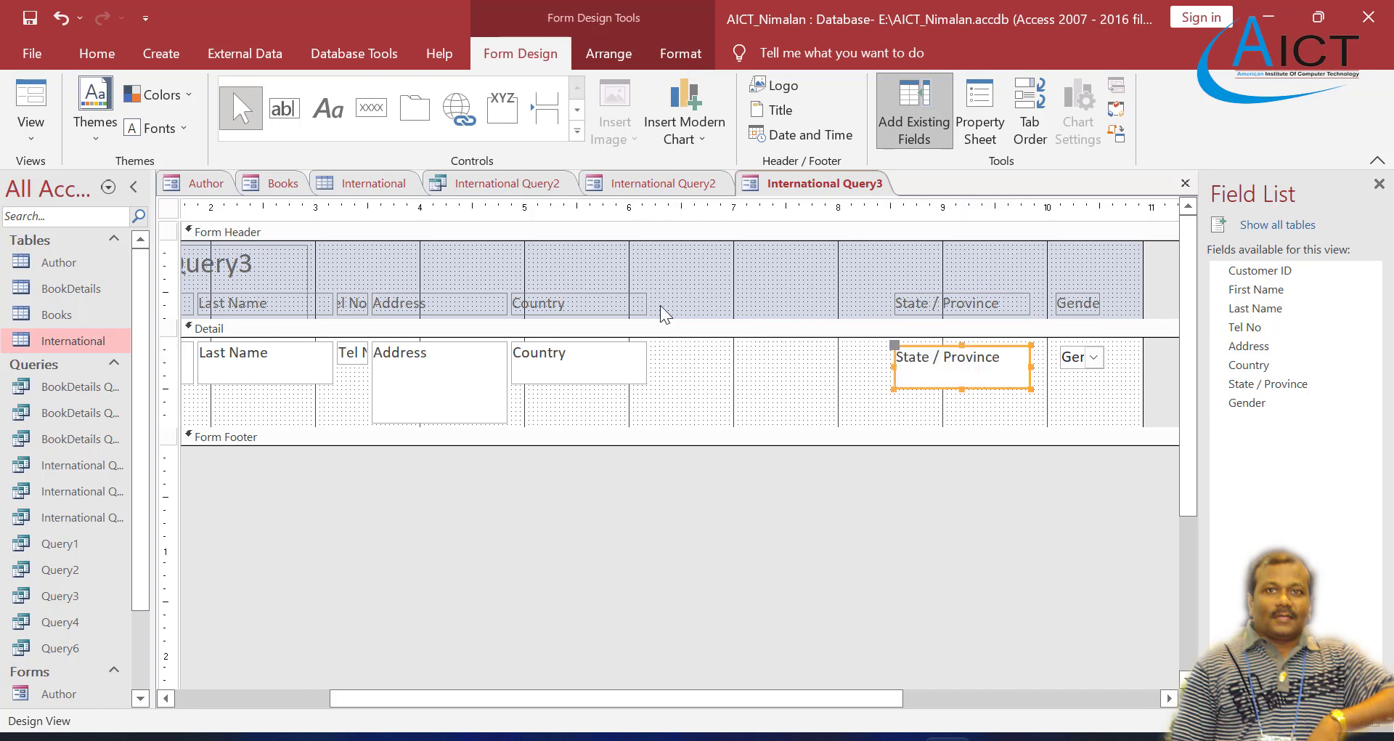
Step: Move the Country label and field to about 7 on the ruler, and the Address label and field to about 5.5
click(619, 299)
drag(620, 299, 841, 290)
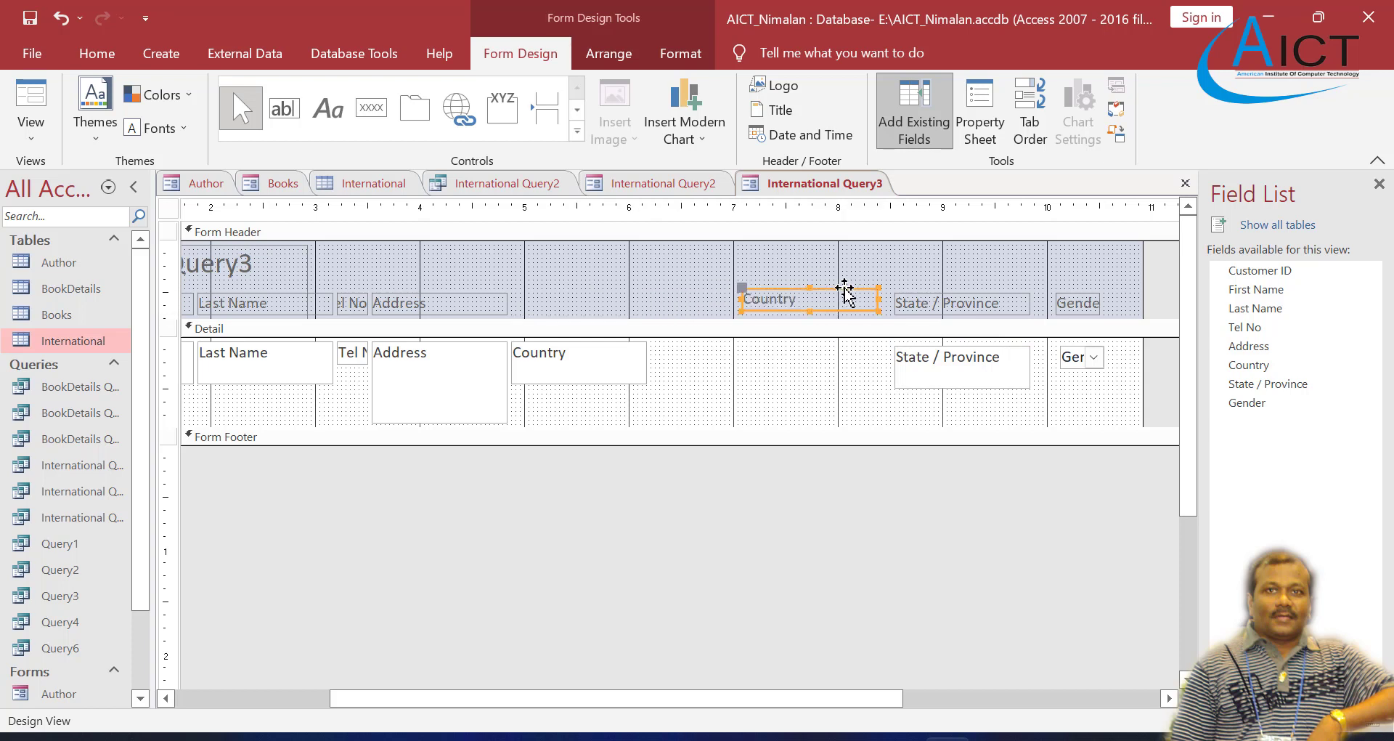
click(638, 361)
drag(626, 347, 853, 356)
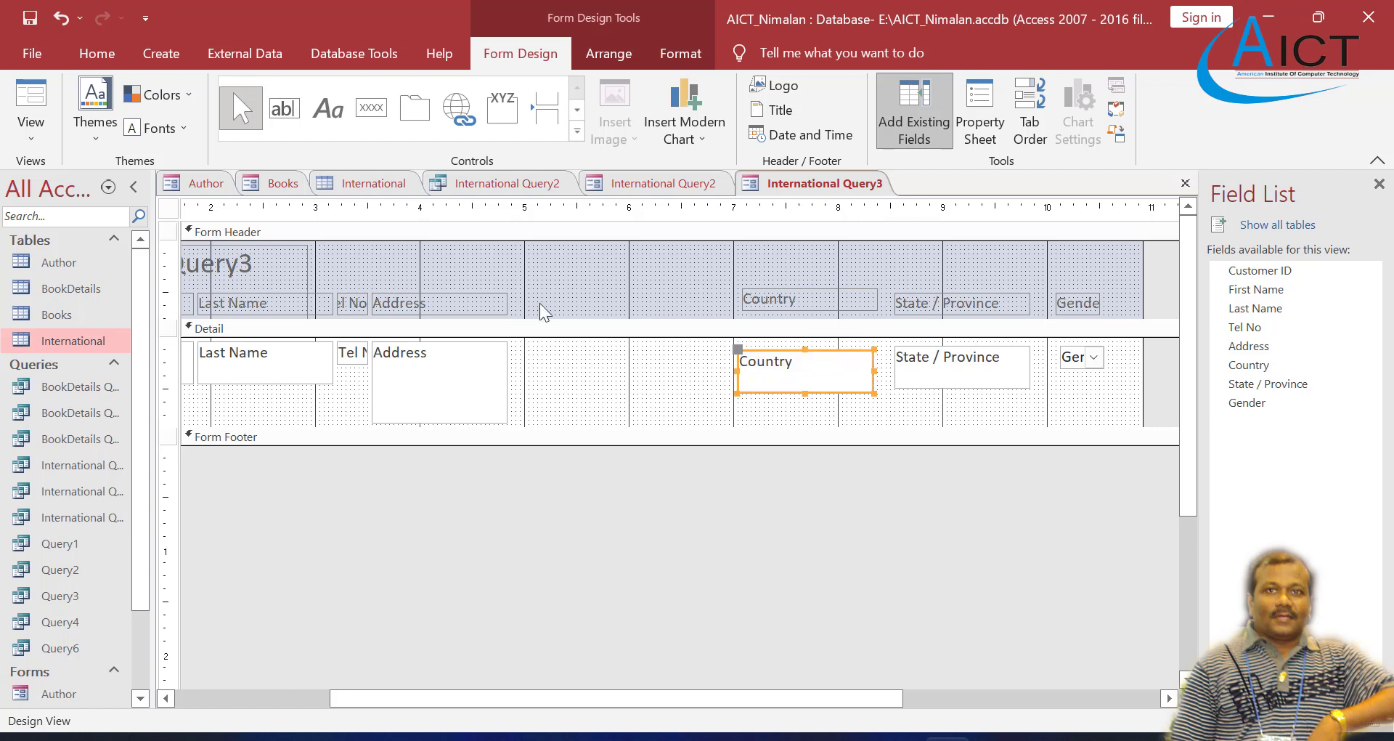
click(490, 299)
drag(491, 294, 695, 290)
click(476, 350)
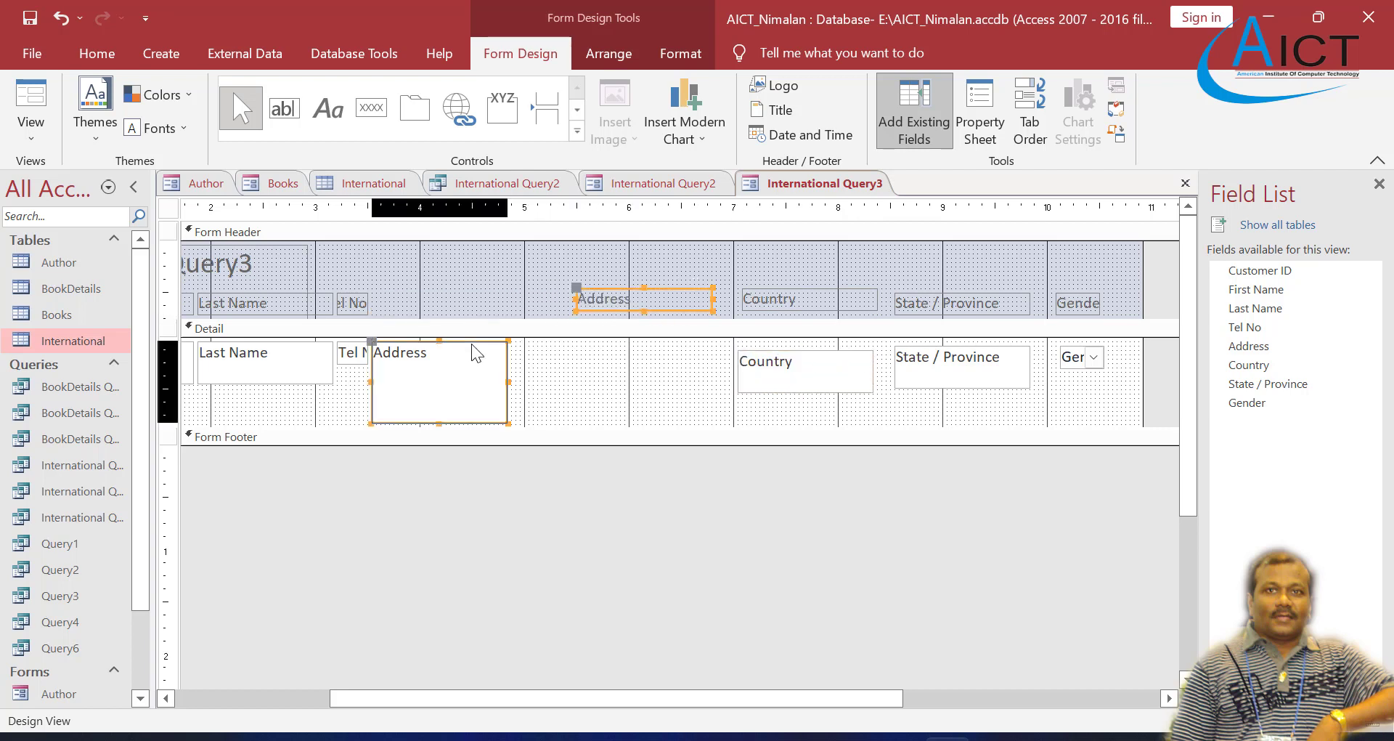
drag(476, 347, 682, 343)
Step: Widen the Tel No header label and its detail field to about 5 on the ruler
click(366, 304)
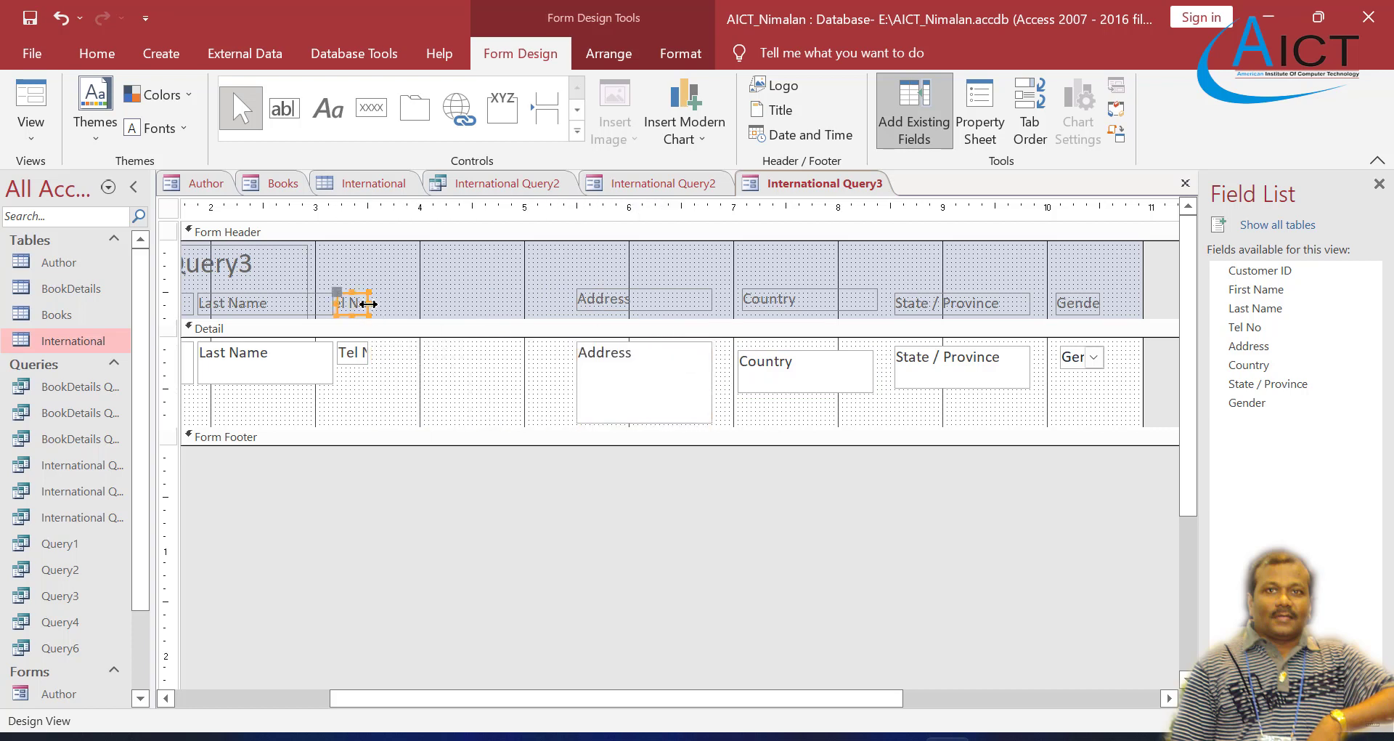
drag(368, 303, 530, 305)
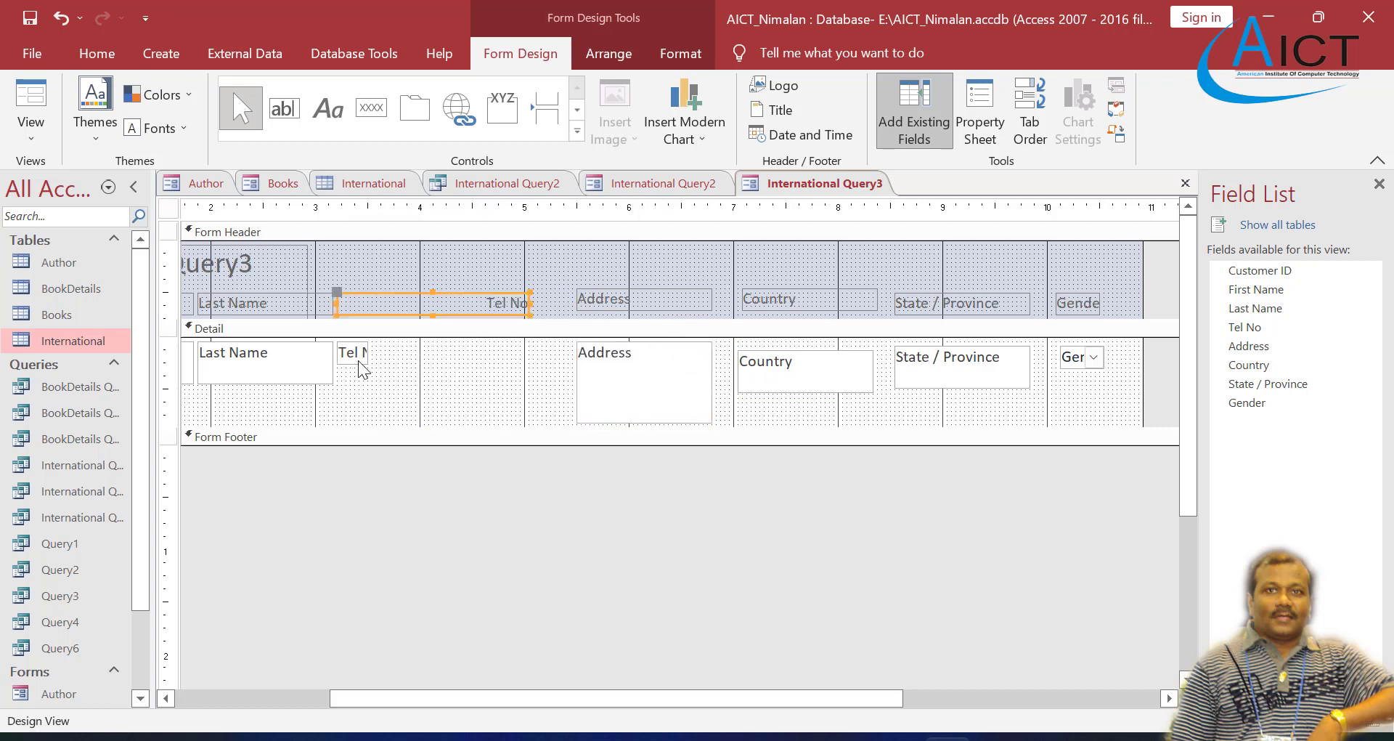
click(359, 360)
drag(371, 354, 525, 356)
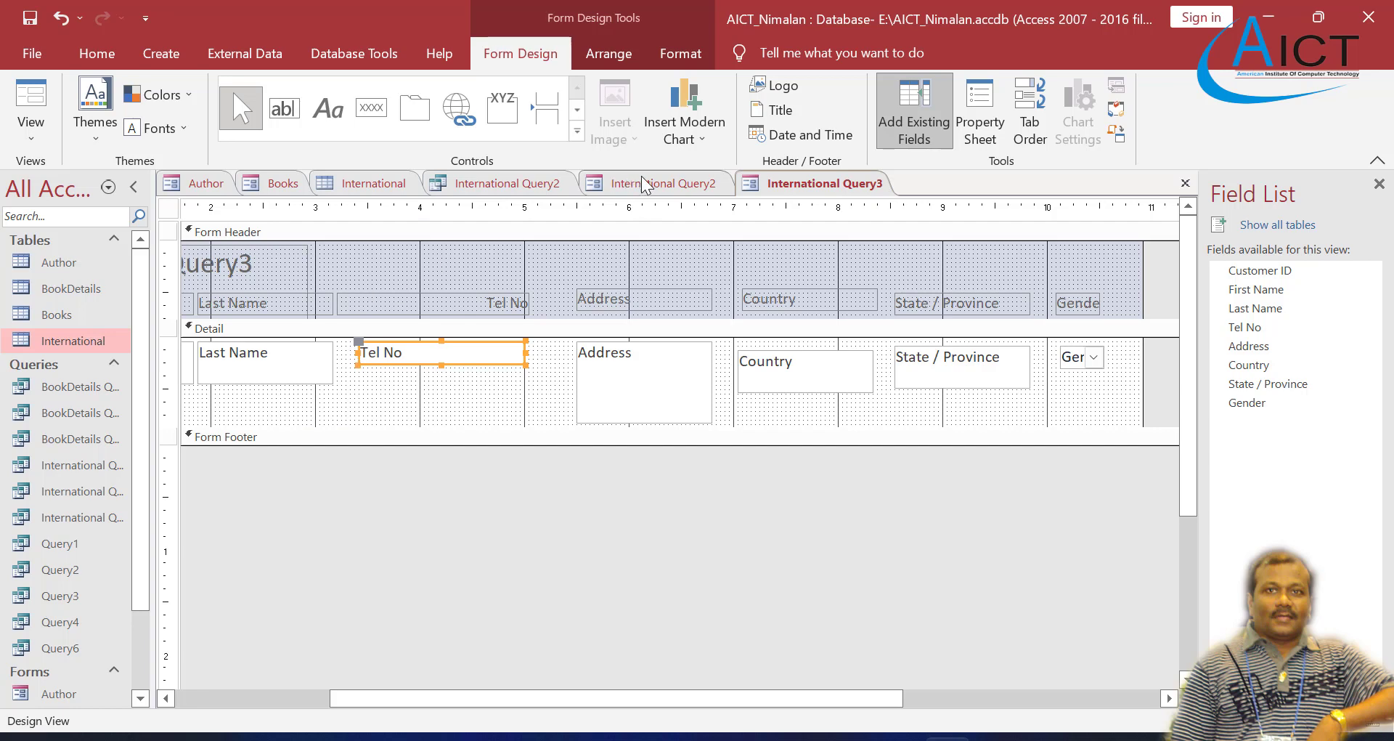
Step: Save the International Query3 form, display it in Form View and look through its records
right_click(784, 189)
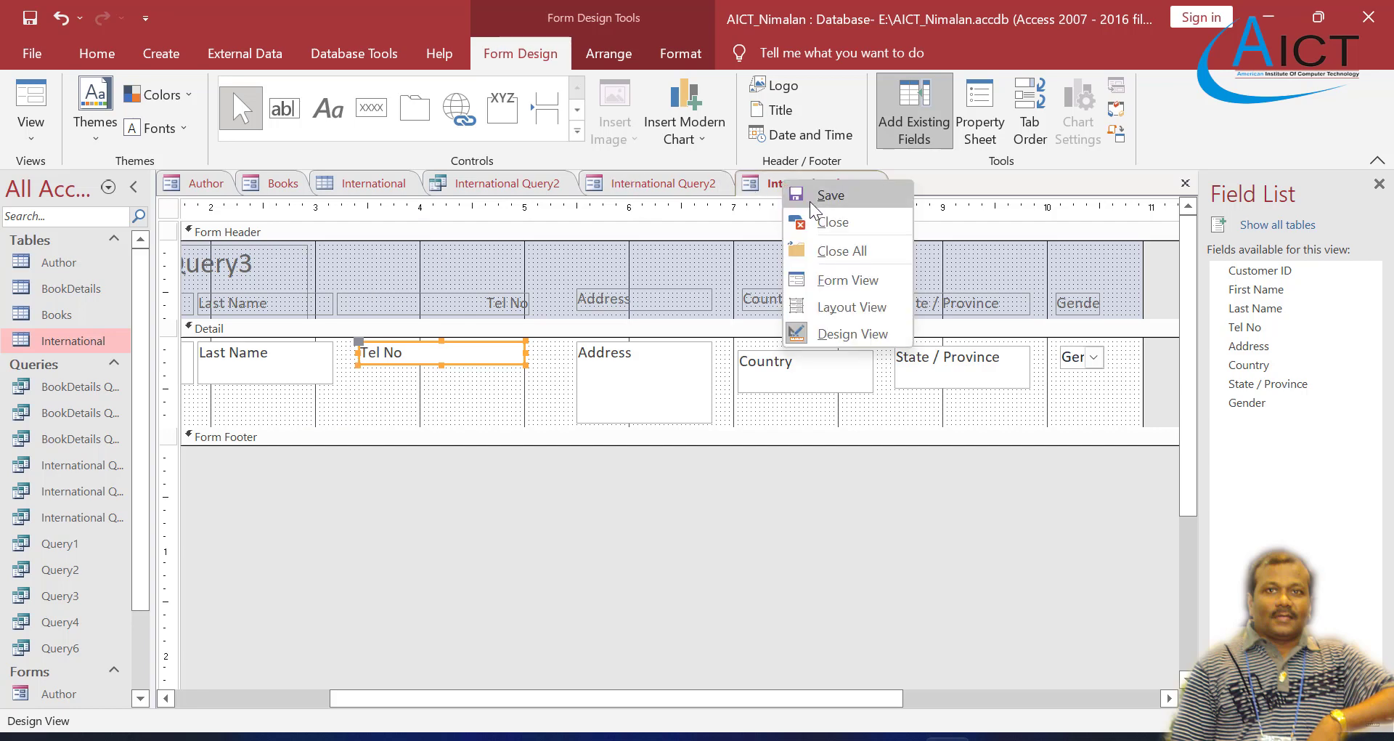
click(813, 188)
right_click(814, 187)
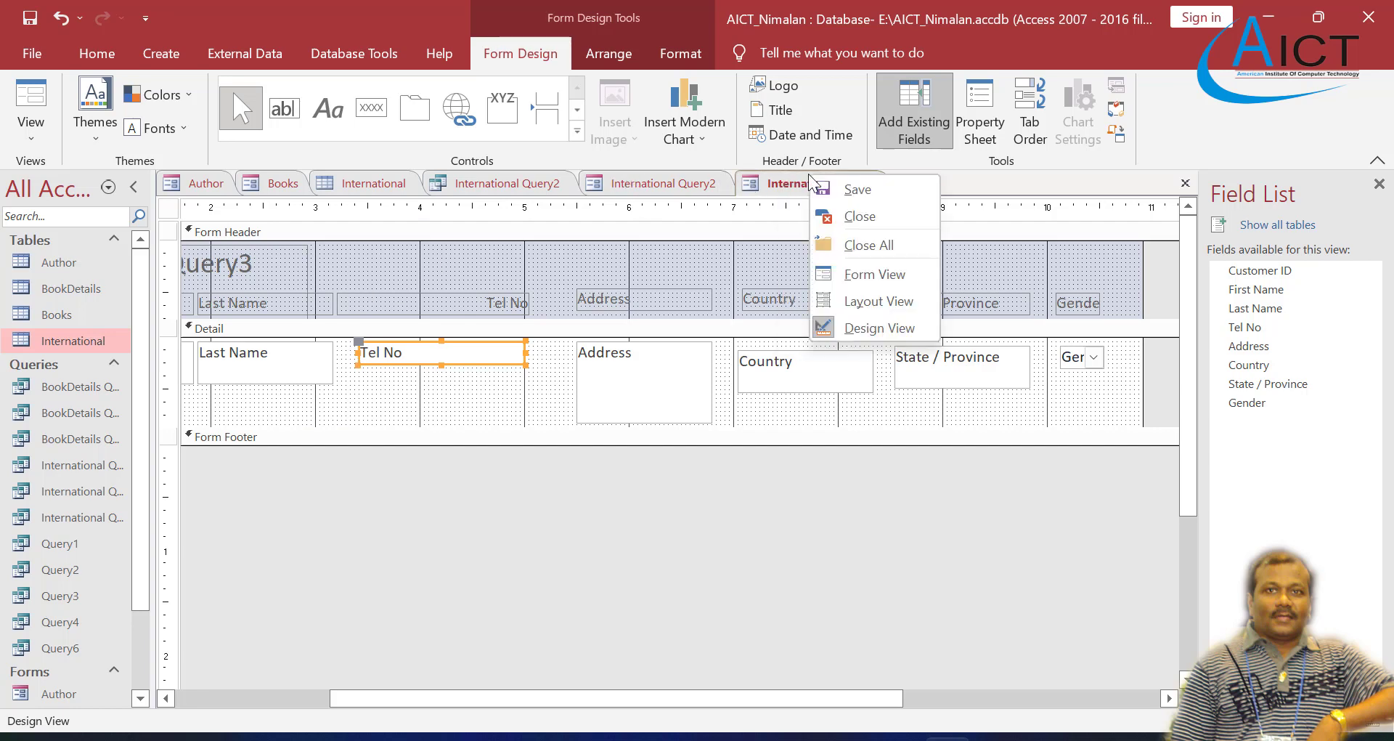
click(852, 279)
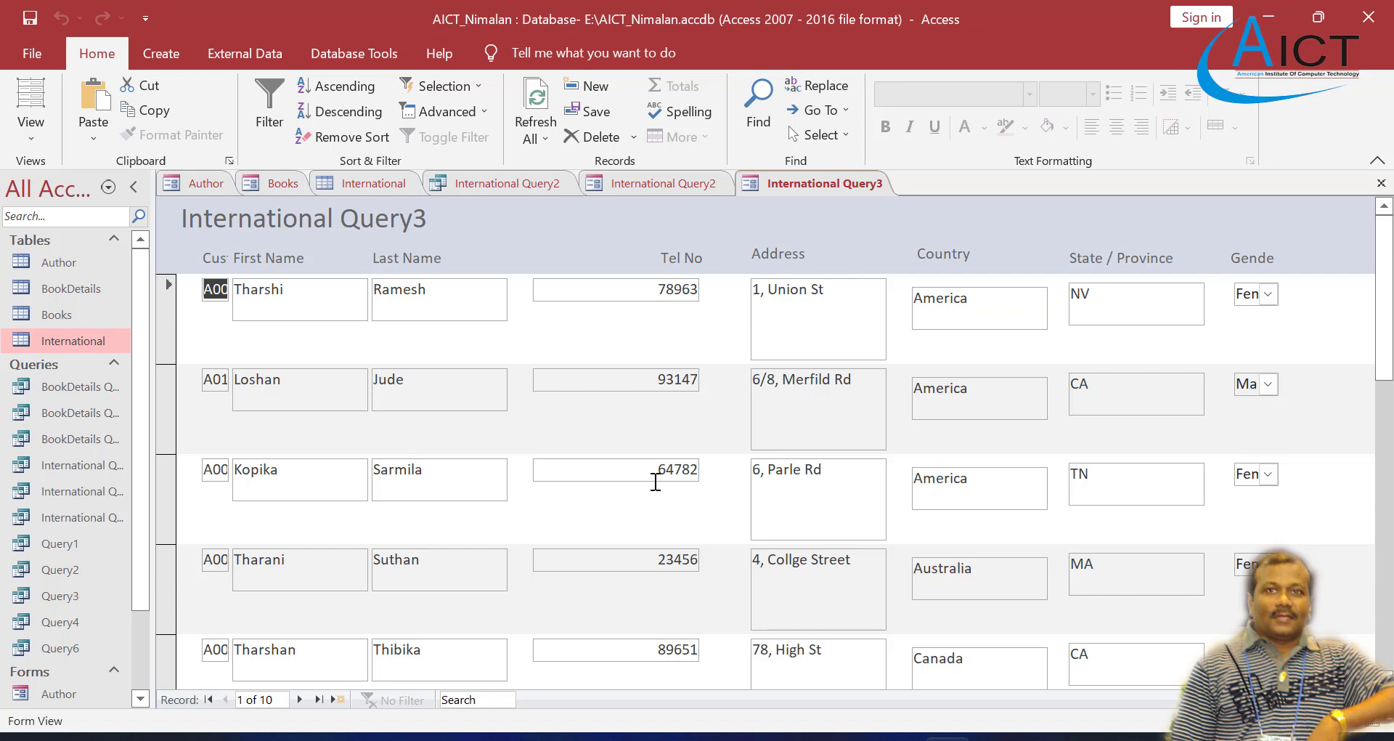
scroll(653, 482, down, 3)
scroll(654, 482, up, 3)
scroll(653, 483, down, 5)
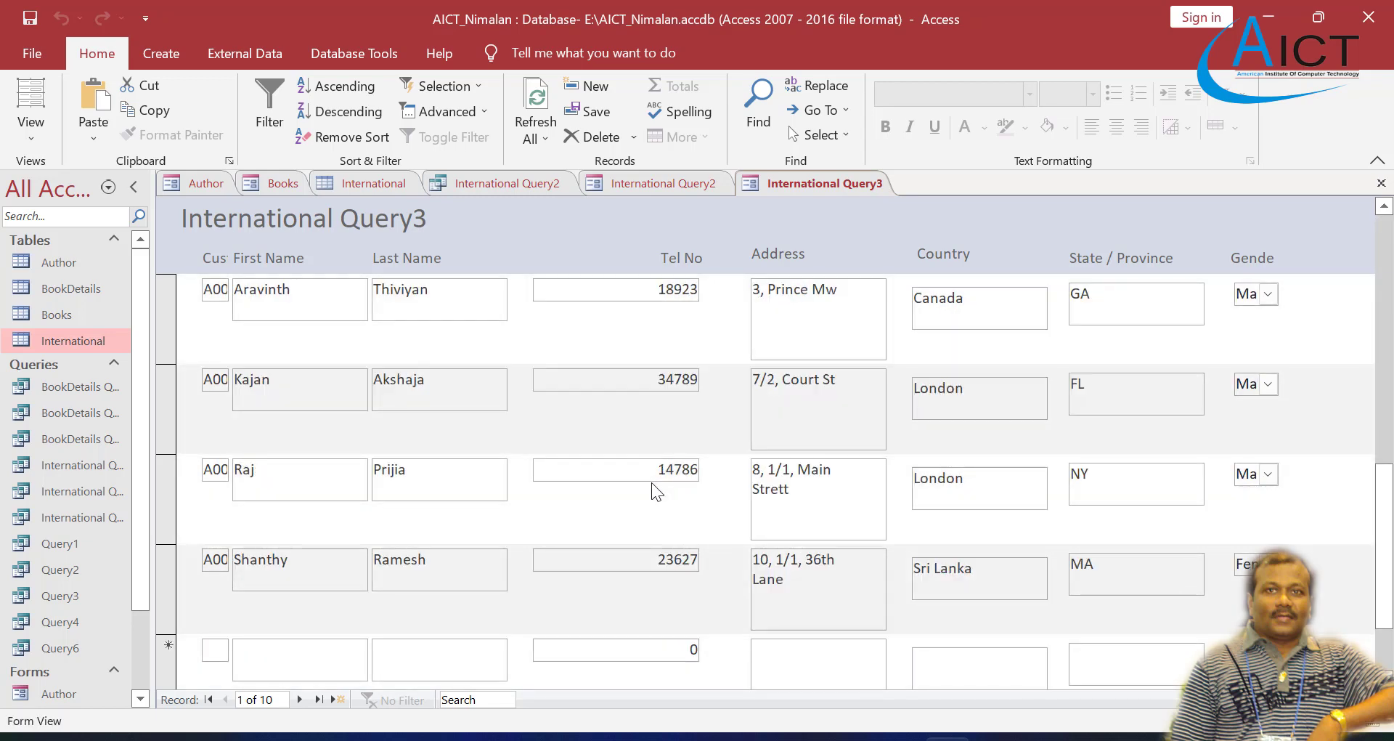
scroll(651, 482, up, 5)
Step: Check the third task in Exercise 4.pdf, and close the International Query3 and International Query2 forms in Access
click(716, 648)
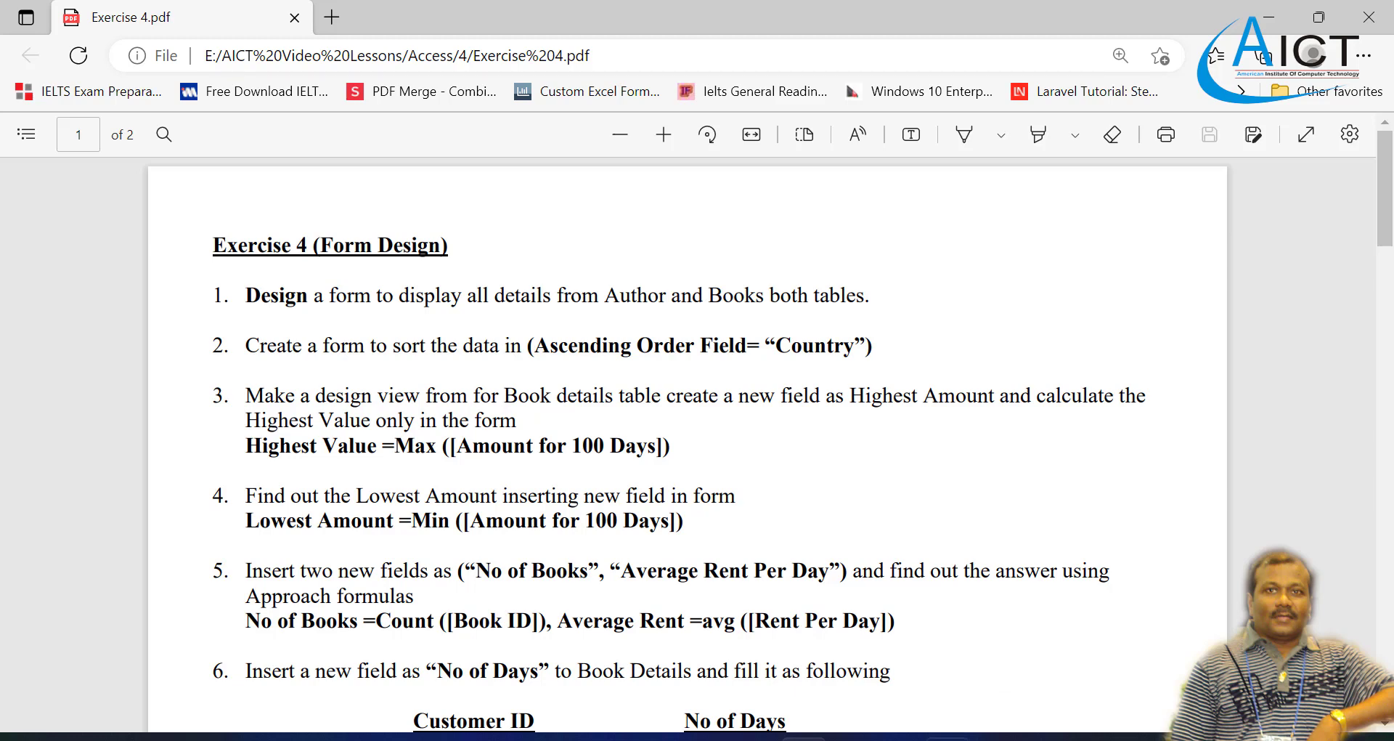
click(947, 737)
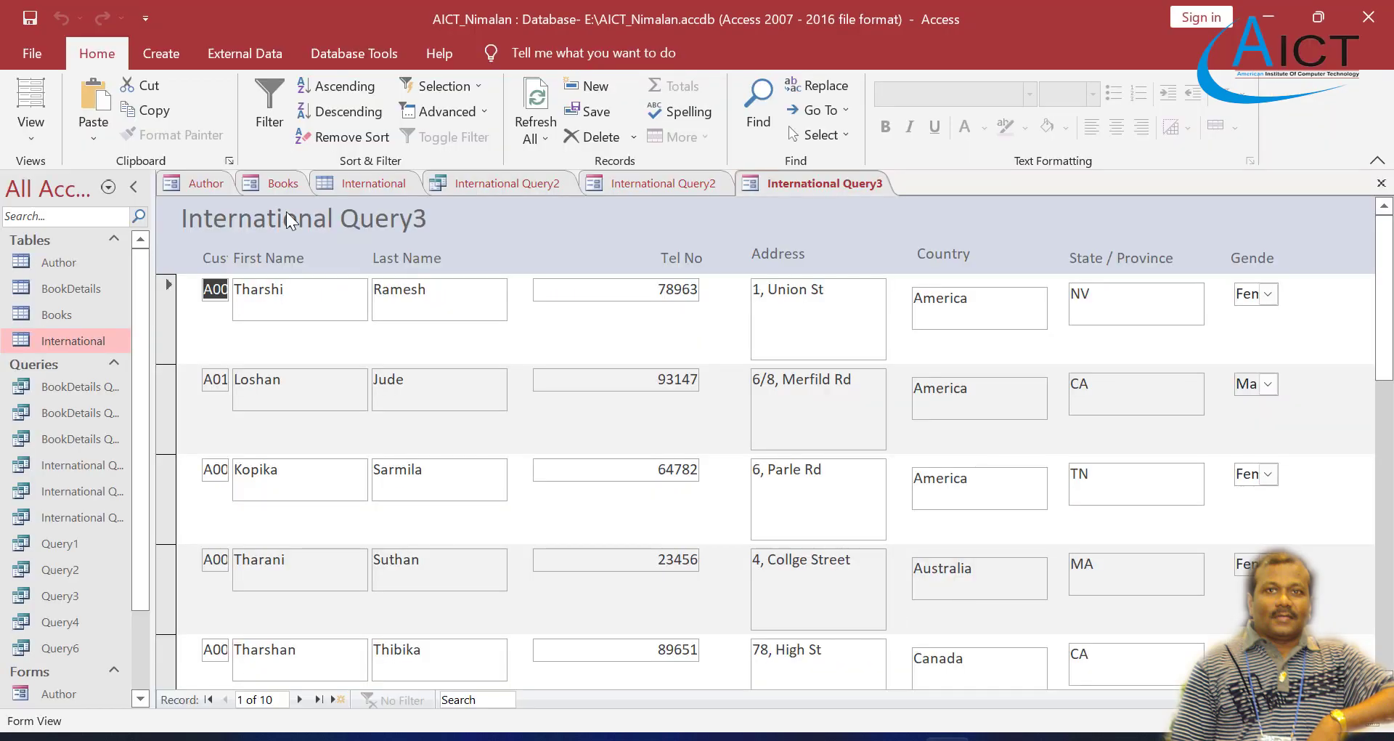
click(832, 180)
click(1381, 183)
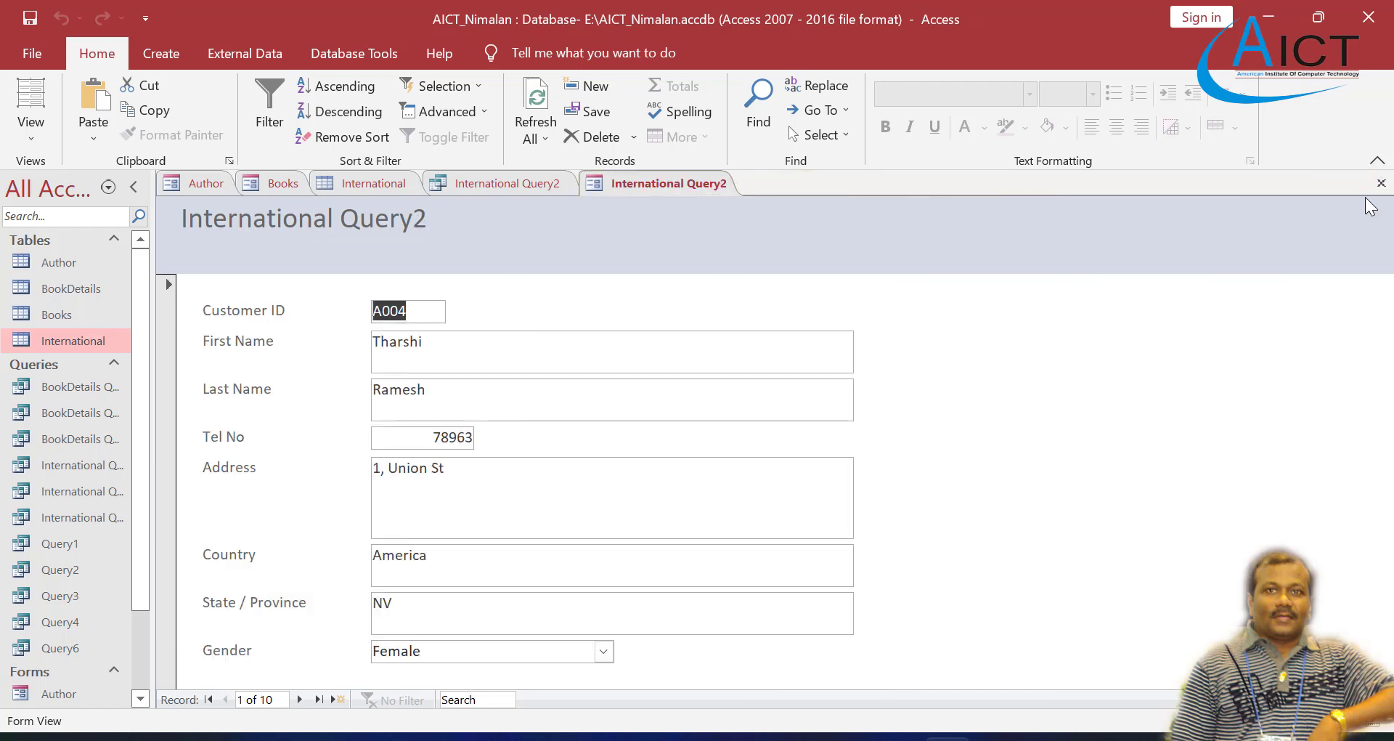
click(1384, 183)
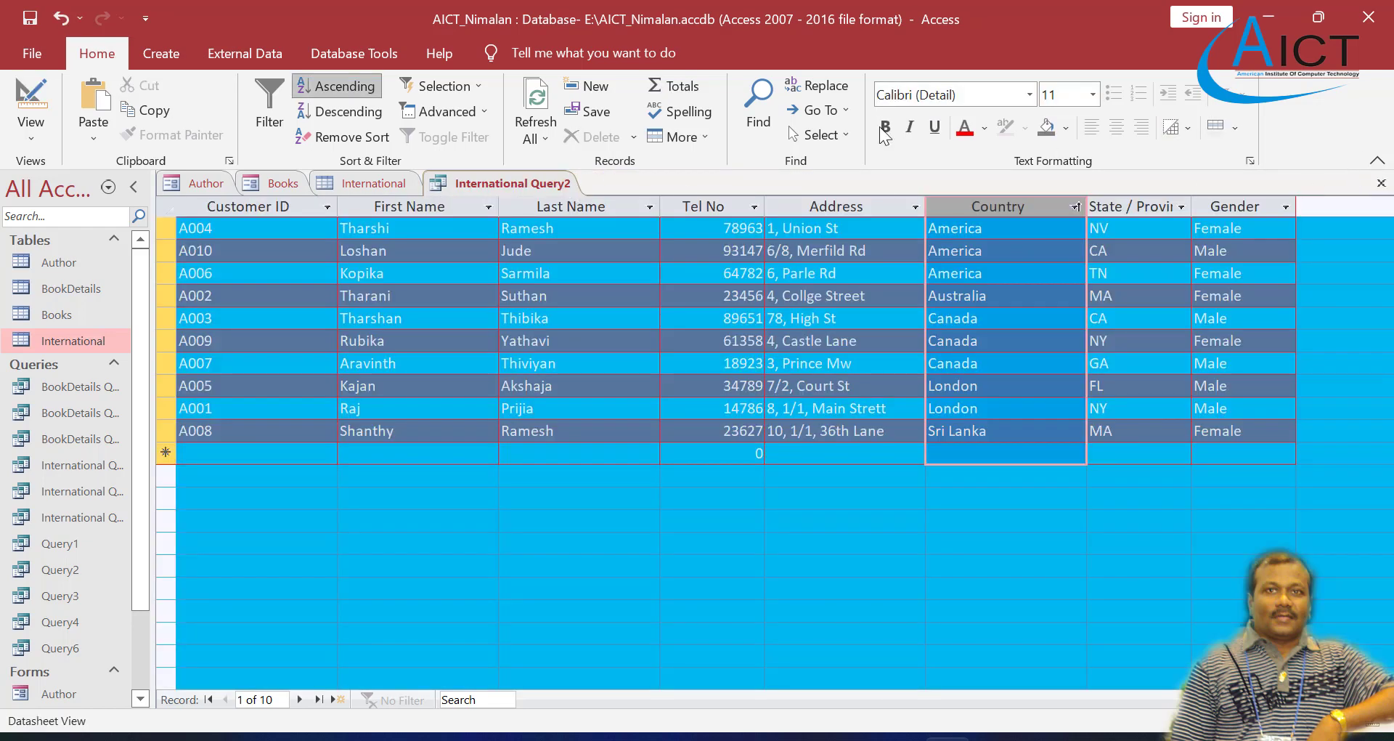
Step: Create a new blank form in Design View and widen its area to about 7.1 on the ruler
click(173, 54)
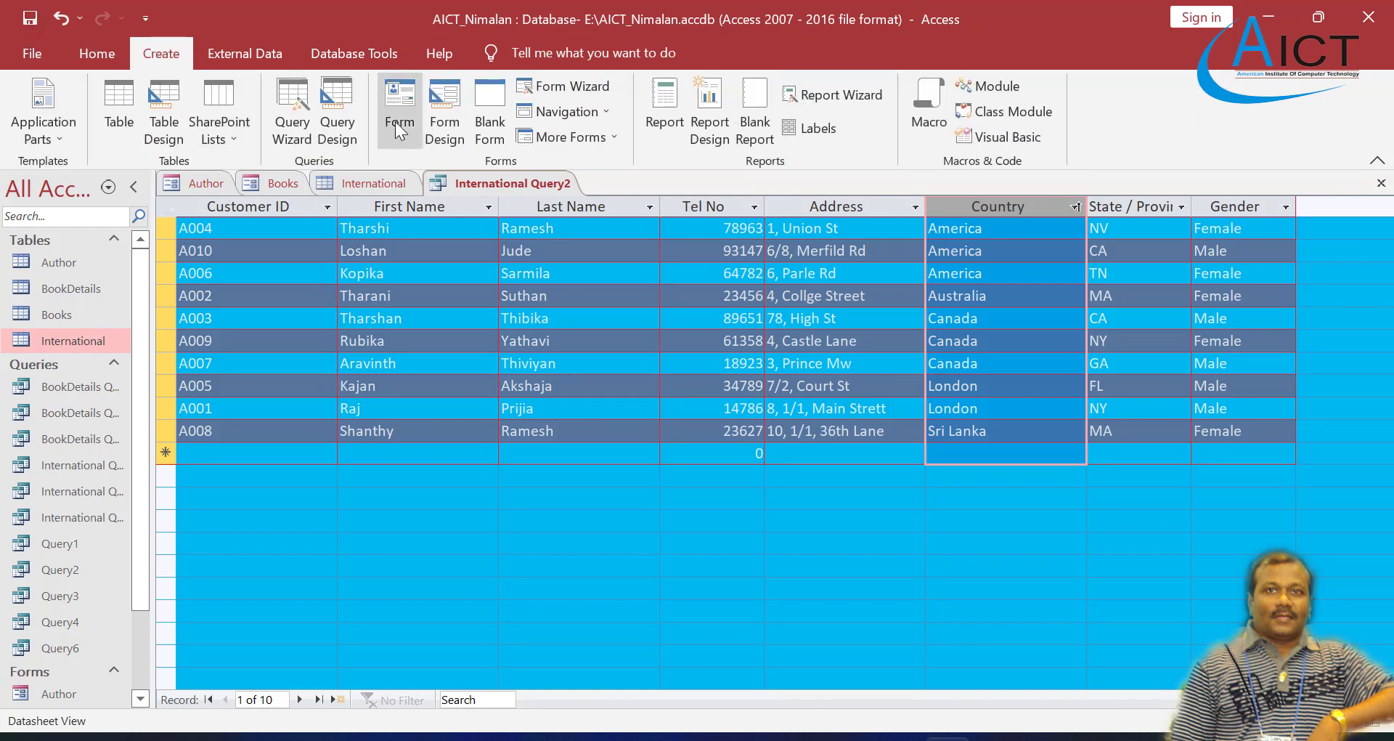
click(432, 107)
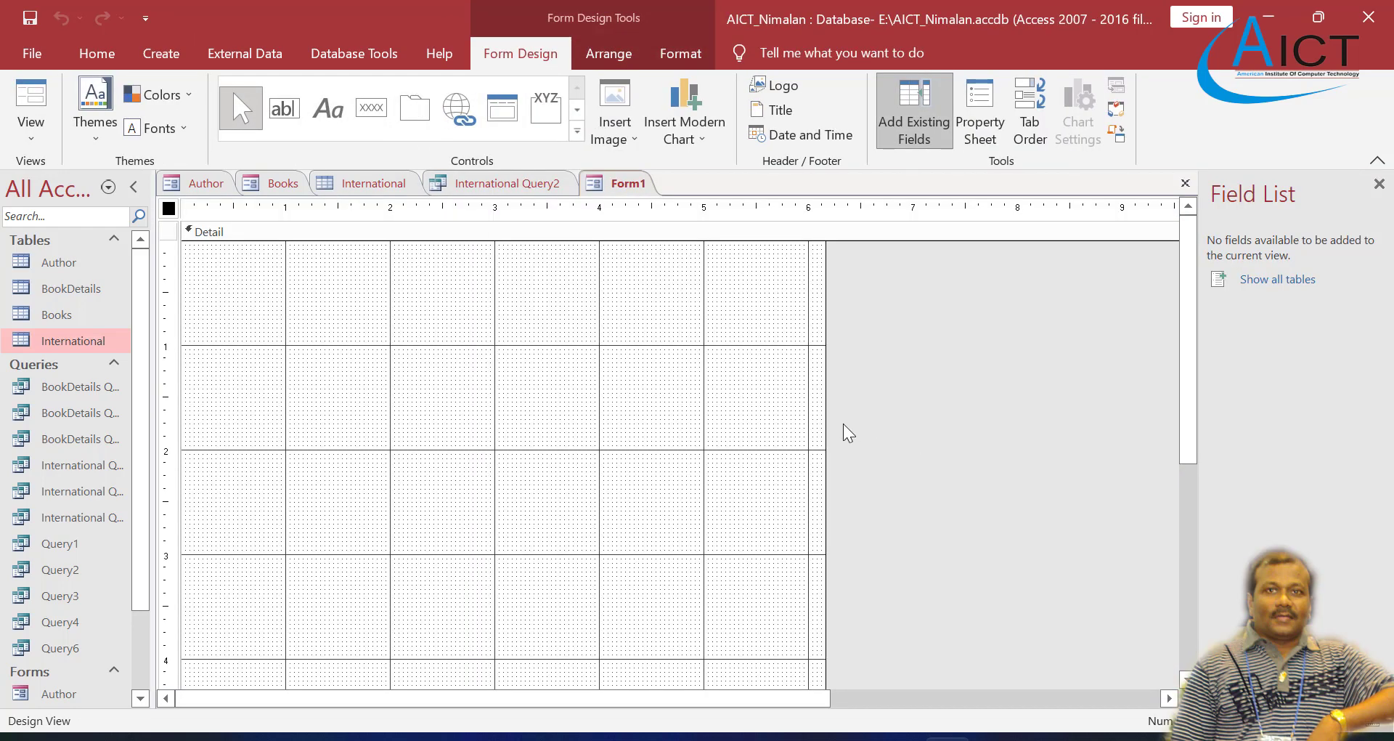
drag(825, 422, 921, 424)
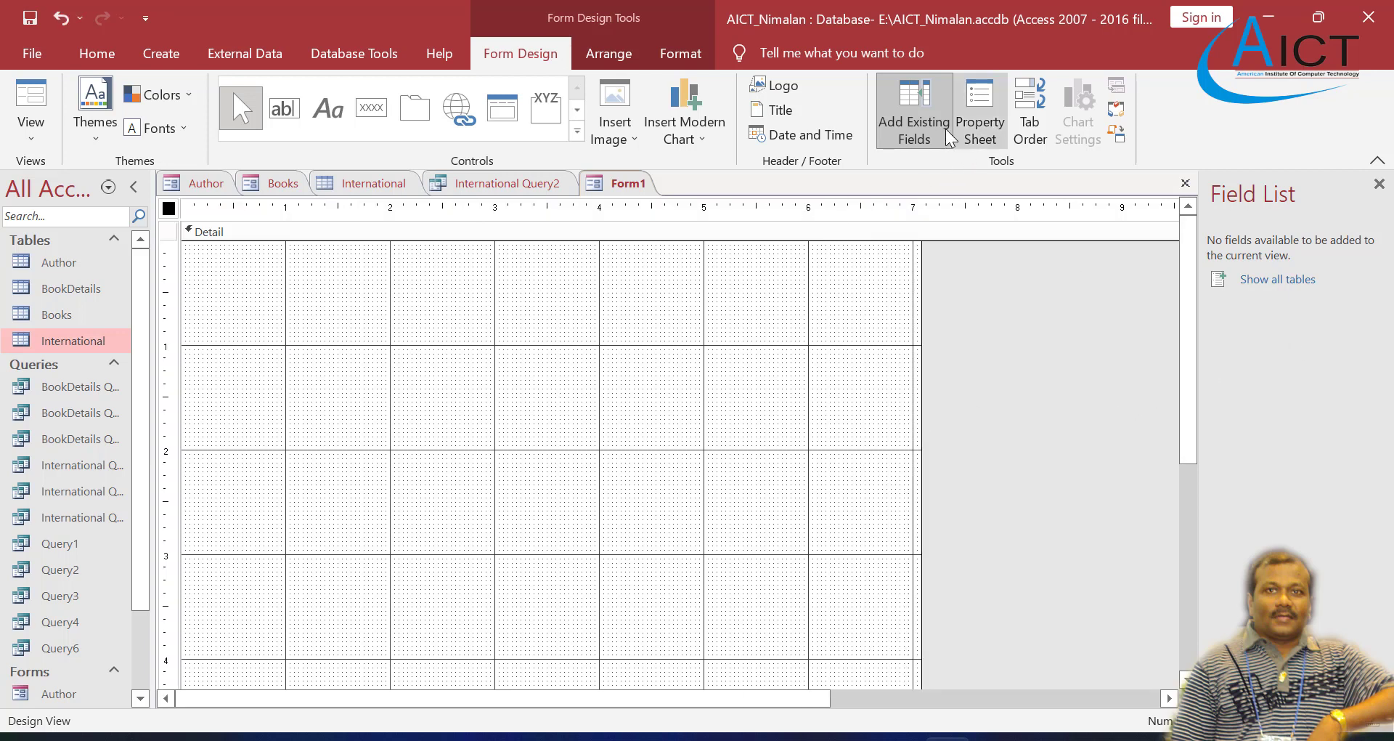
Step: Add the Amount for 100 Days field from the BookDetails table near the top of the form's Detail section
click(916, 132)
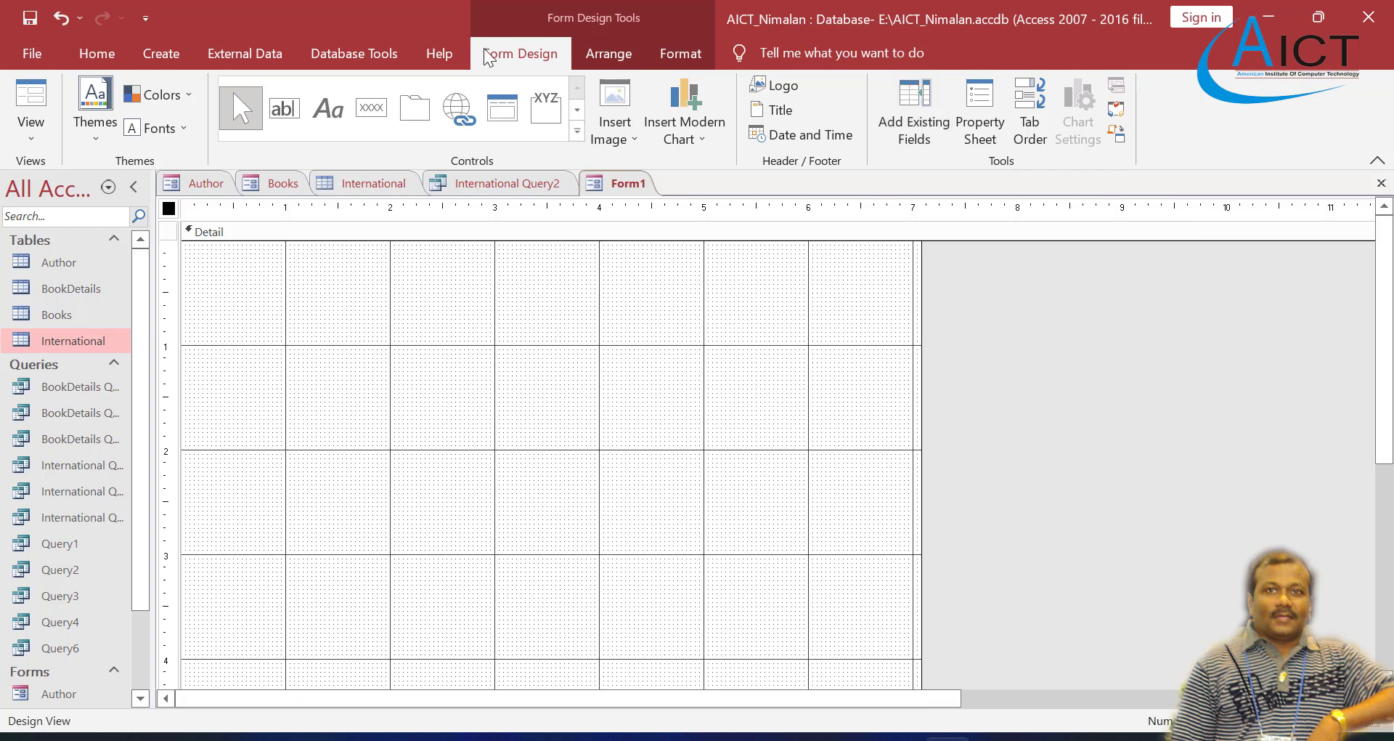
click(914, 123)
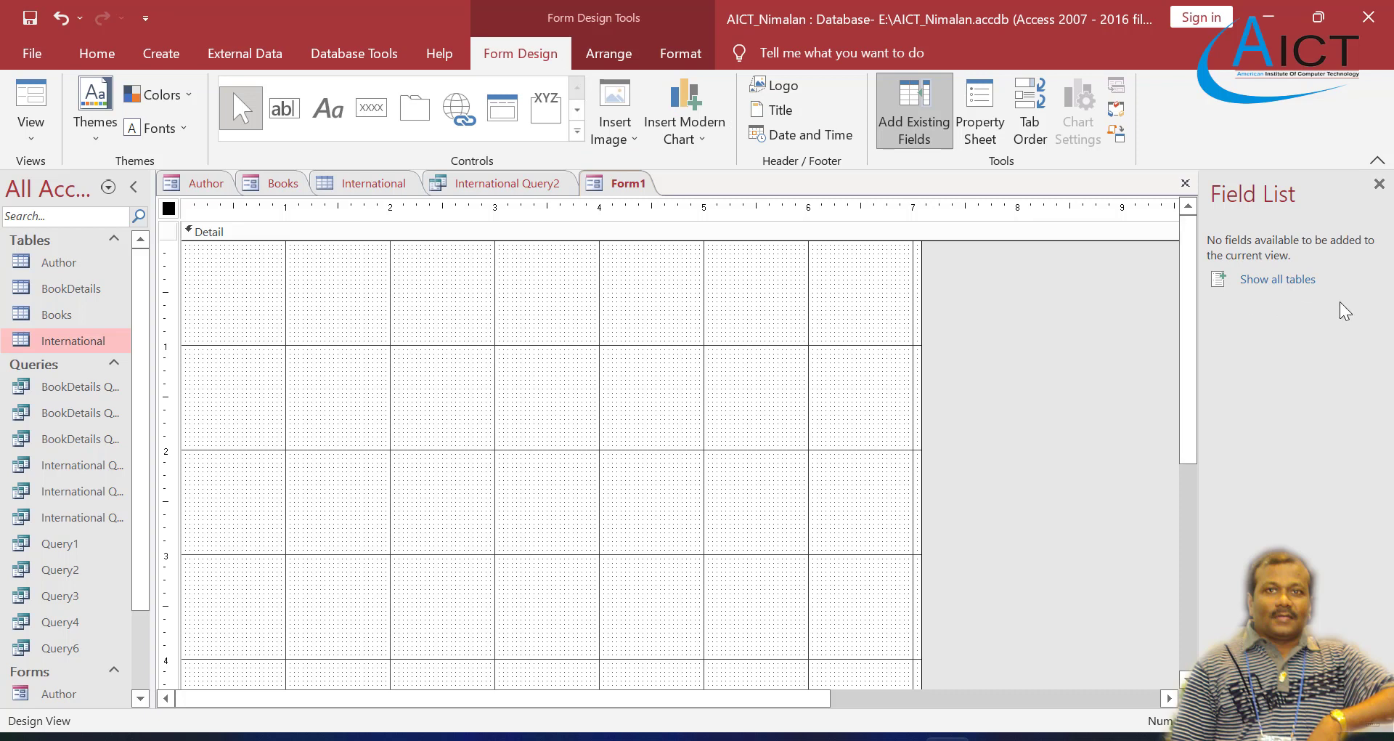
click(1277, 281)
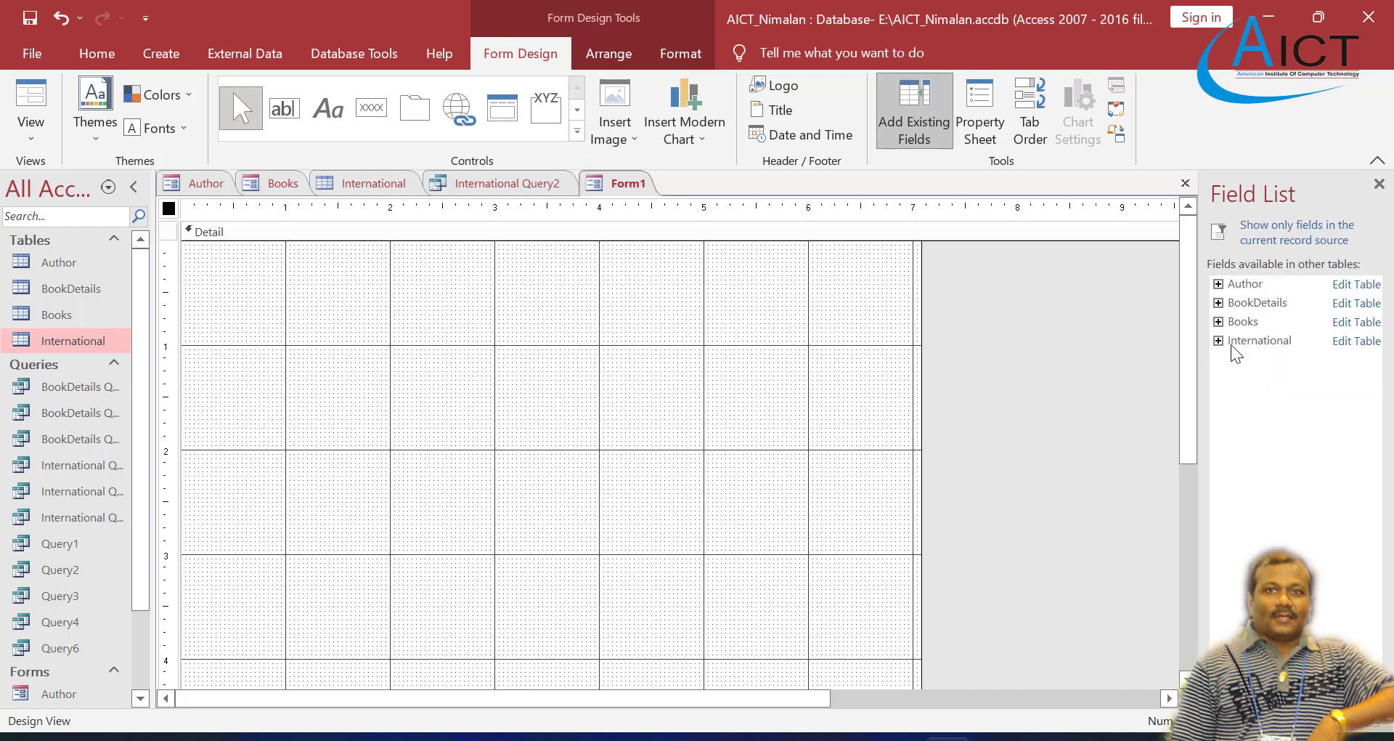
click(1219, 304)
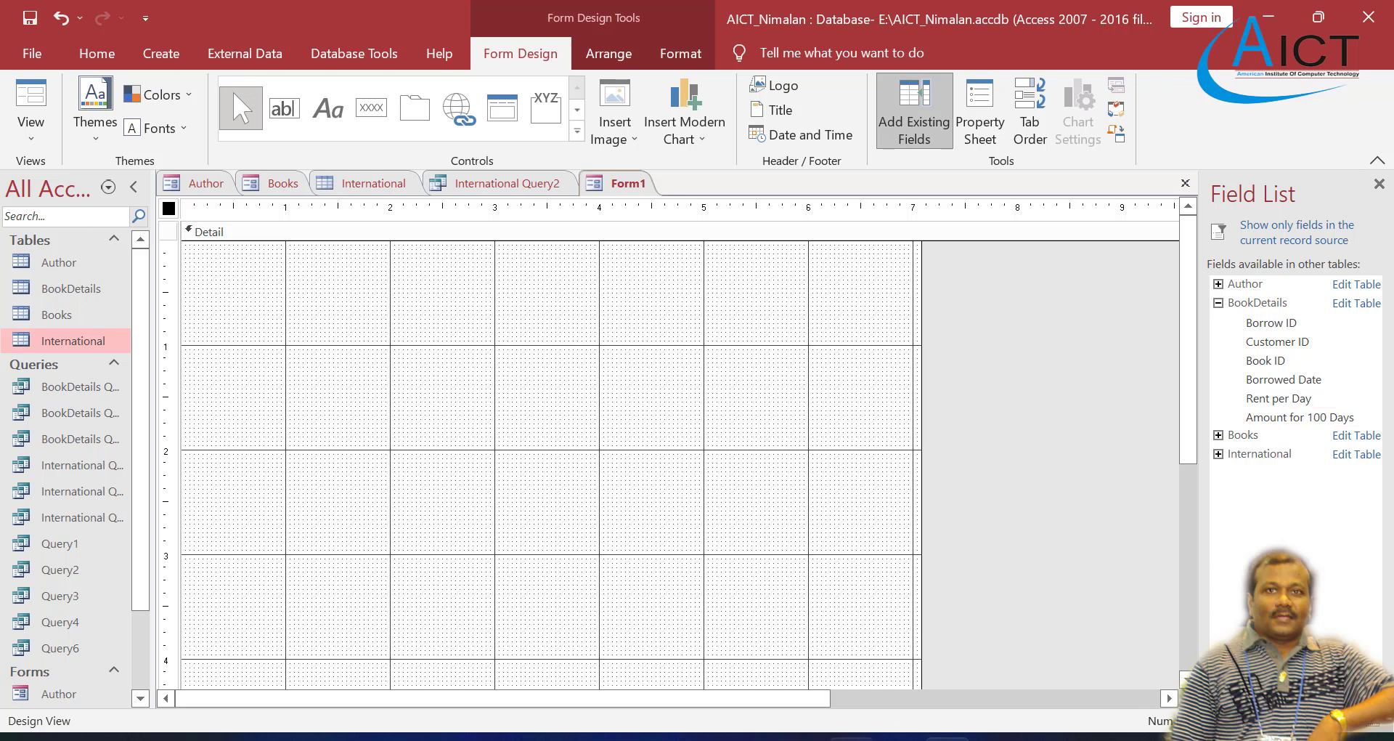
click(1304, 423)
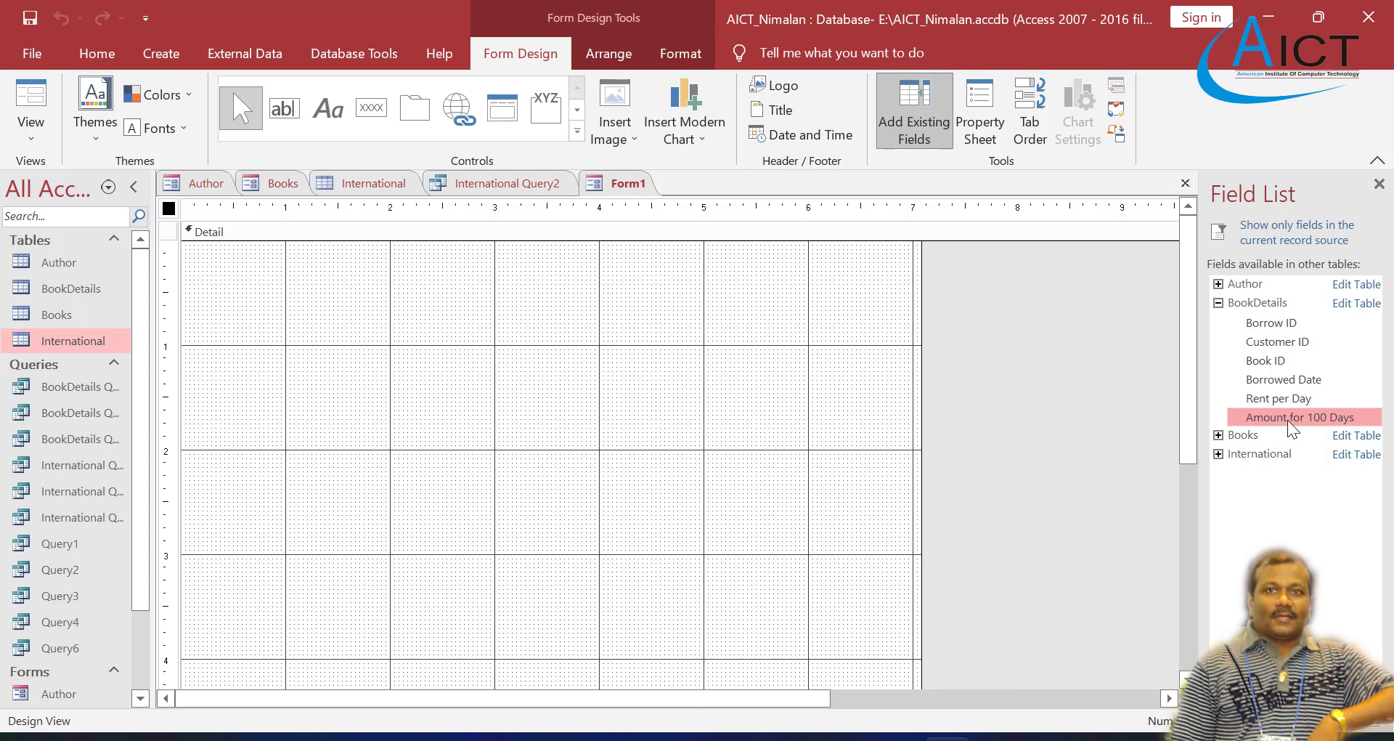
drag(1288, 421, 549, 317)
drag(359, 281, 358, 284)
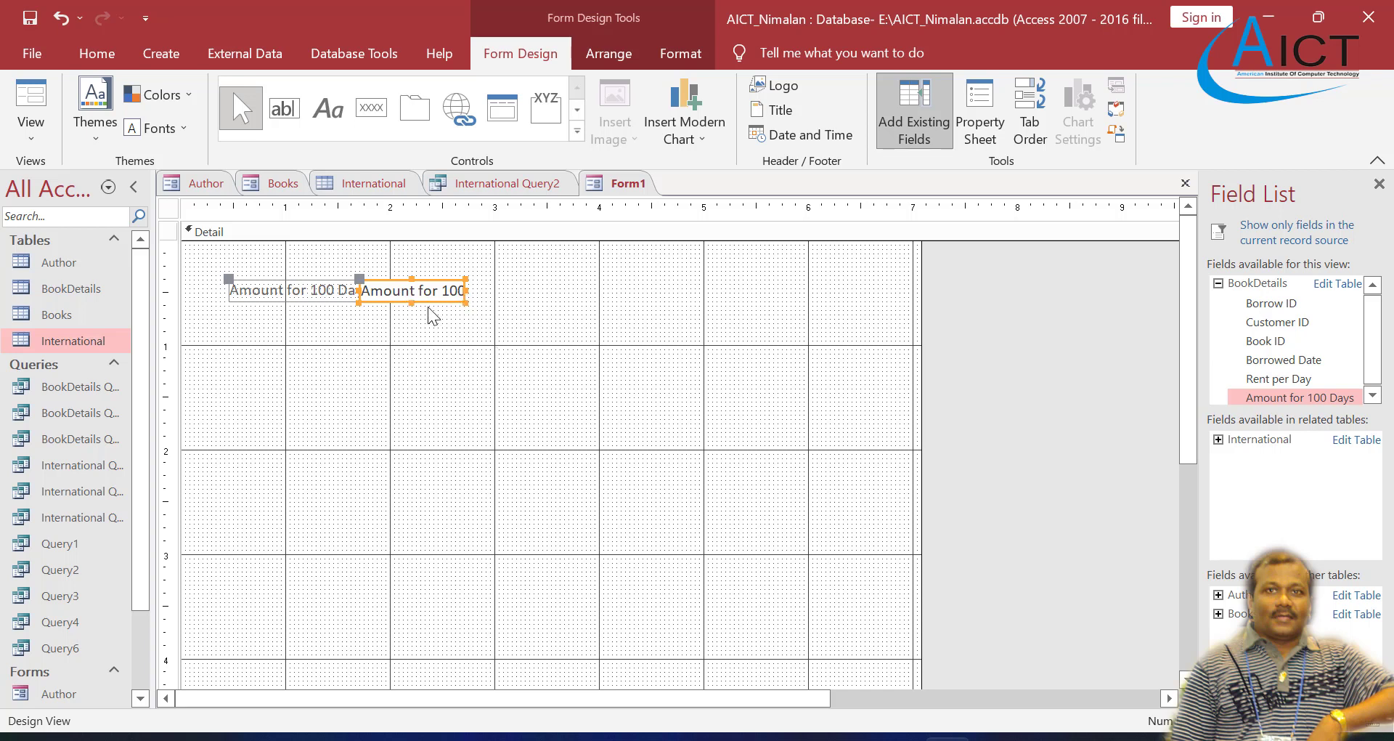
Step: Insert a text box below the Amount for 100 Days field and caption its label "Highest Amount in Amount for 100 Days"
click(283, 111)
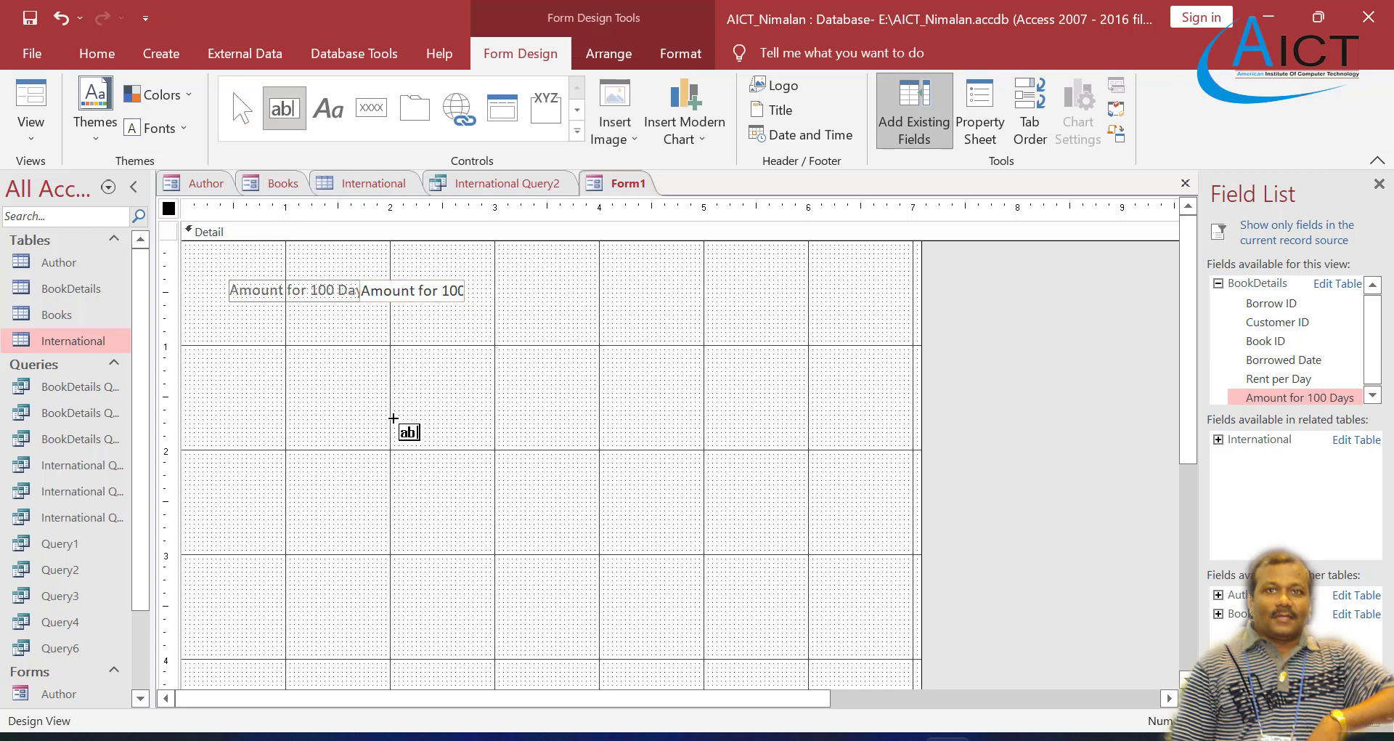
click(388, 428)
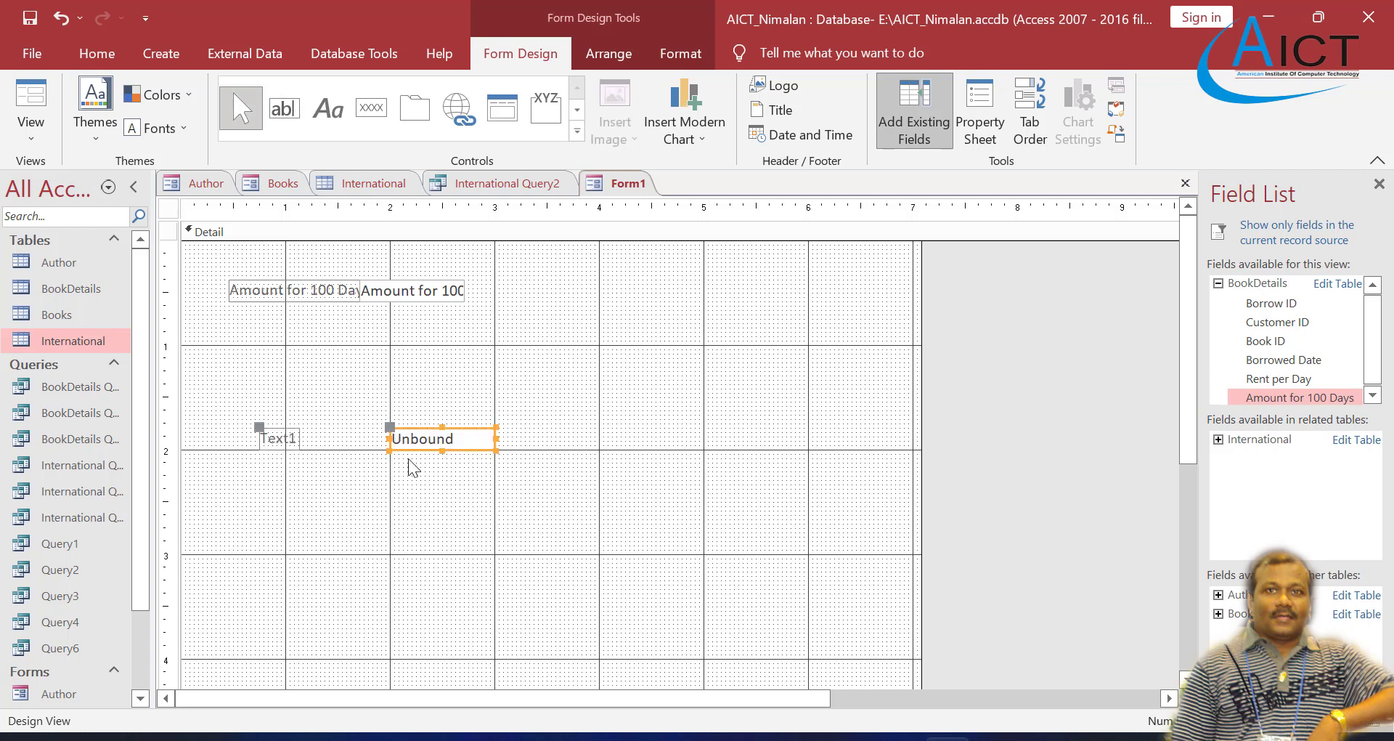
double_click(288, 439)
click(291, 439)
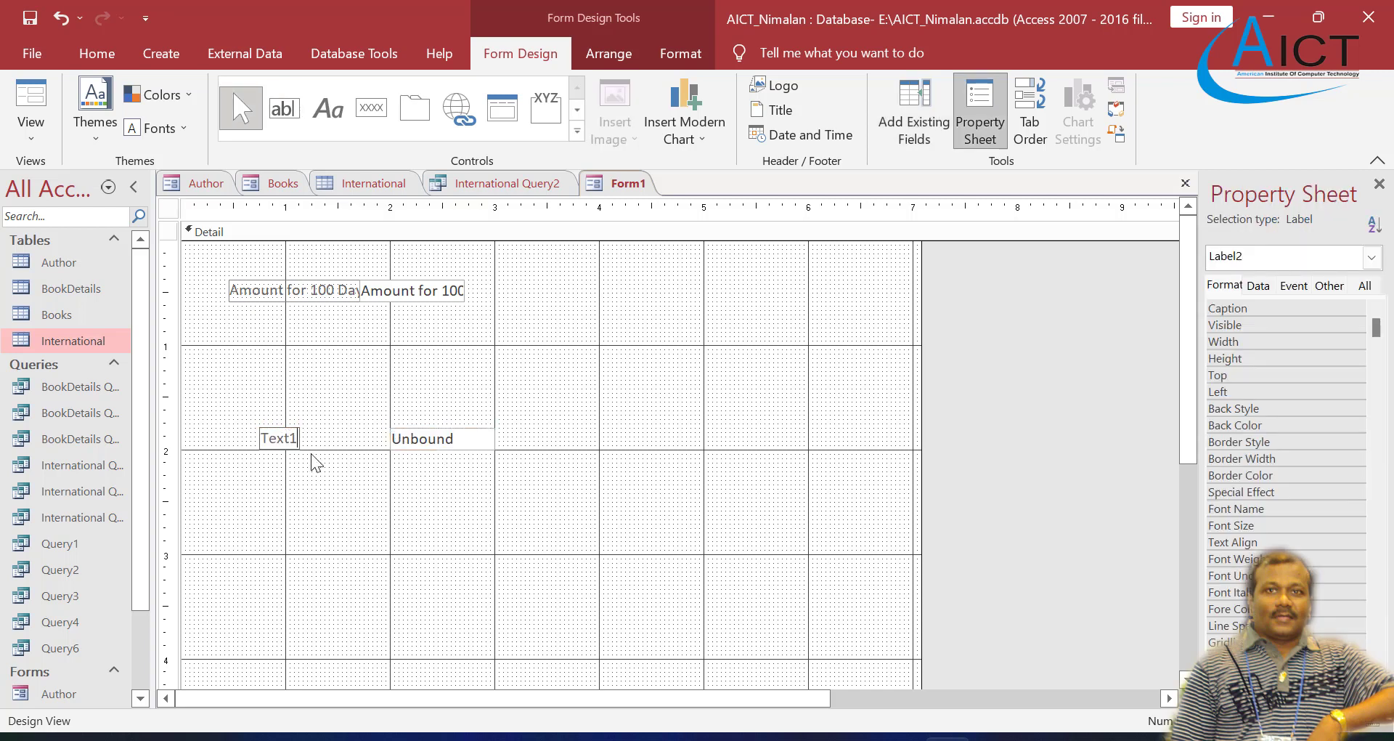
key(BackSpace)
key(BackSpace)
key(BackSpace)
text(Highest Amount in)
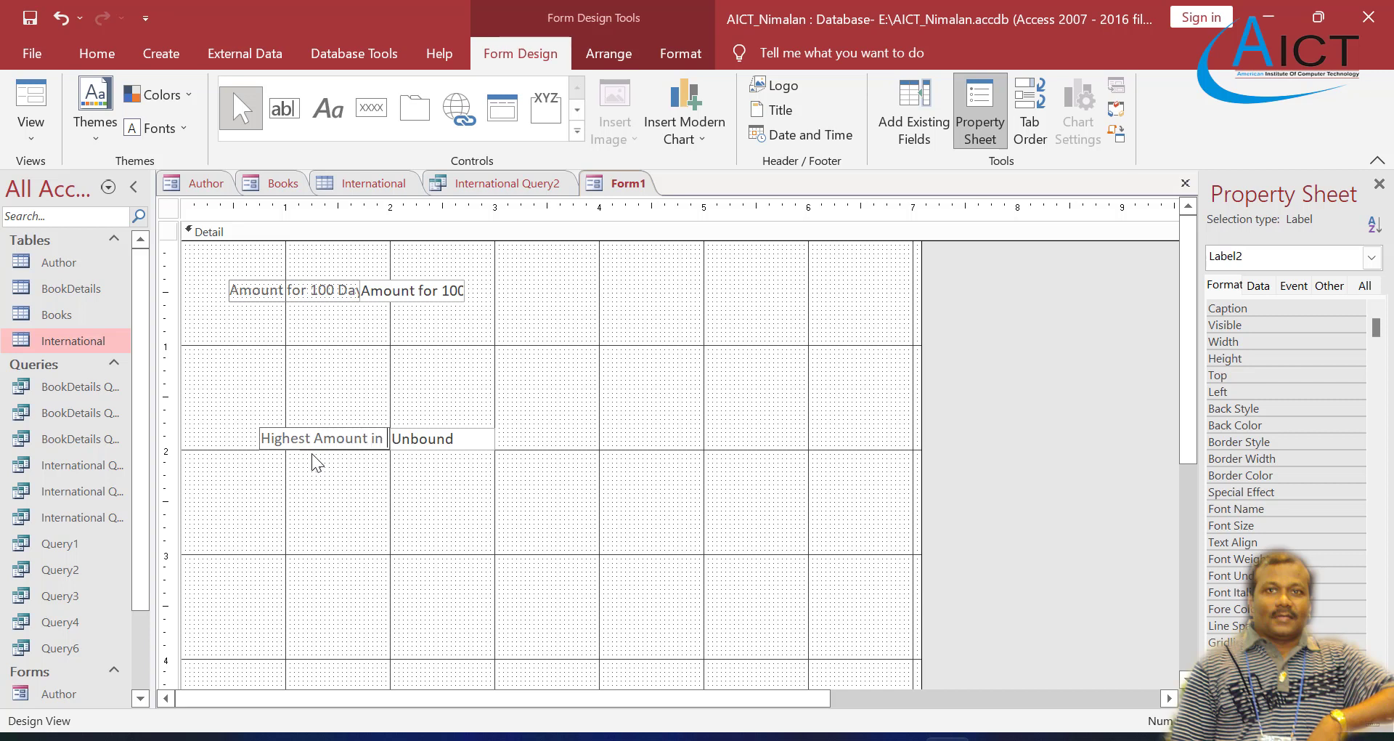
text( Amount )
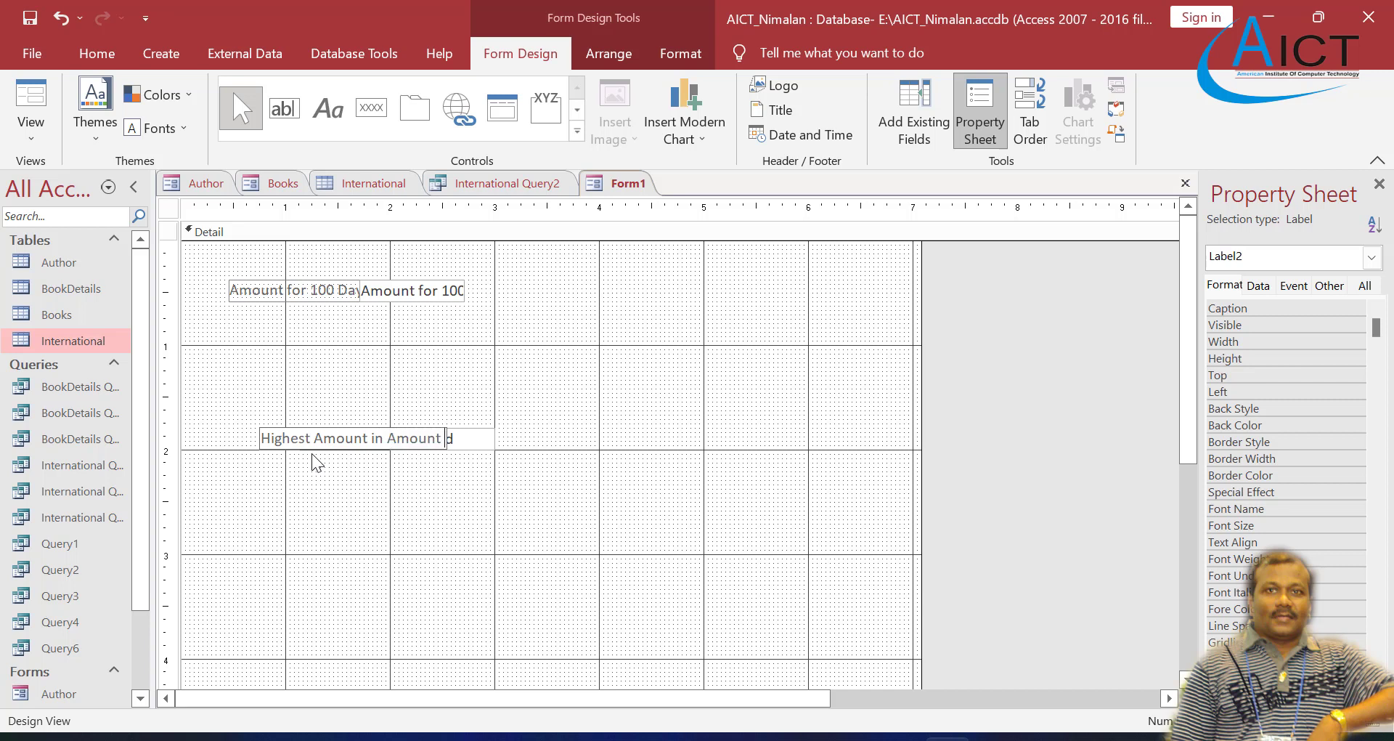
text(for 100 Days)
click(372, 487)
Step: Move the new text box and label up below the first field, and shift the label alone to about 0.2 on the ruler
drag(363, 435, 327, 375)
click(484, 397)
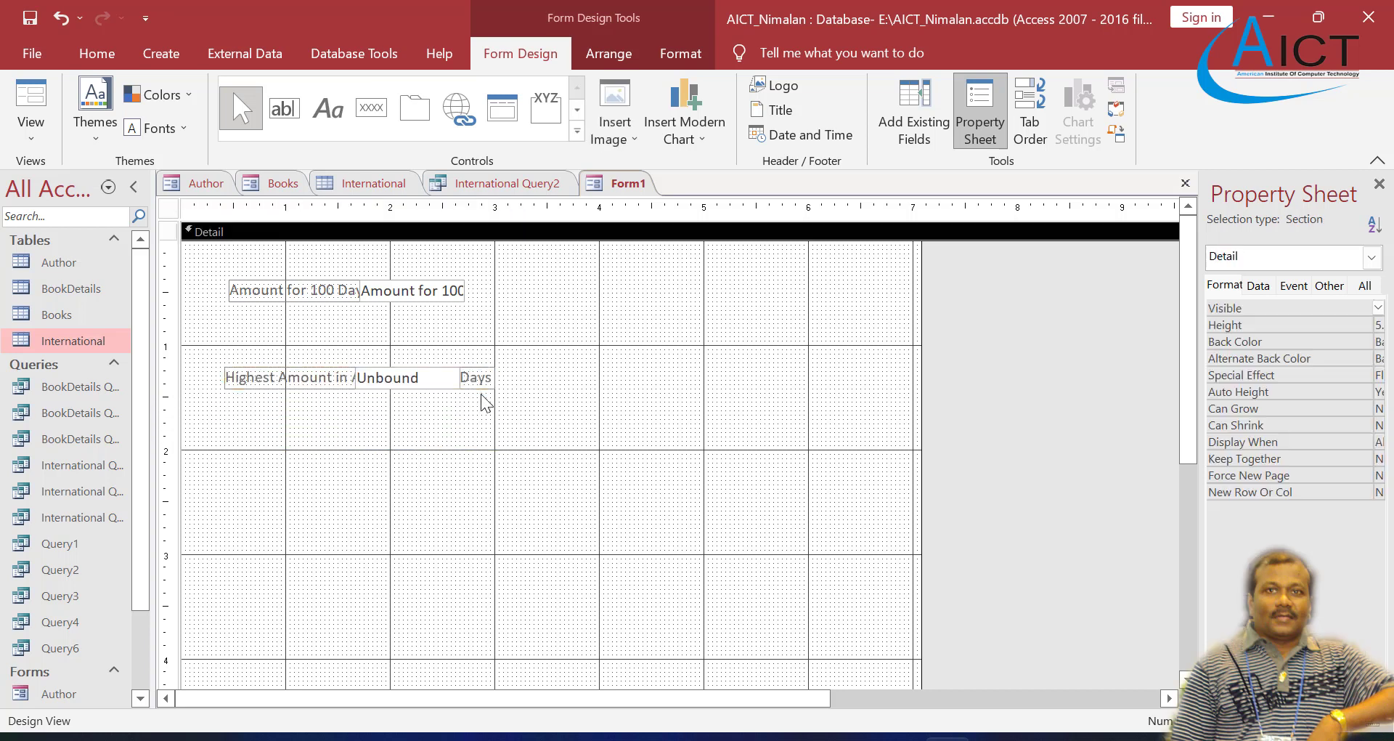
click(483, 384)
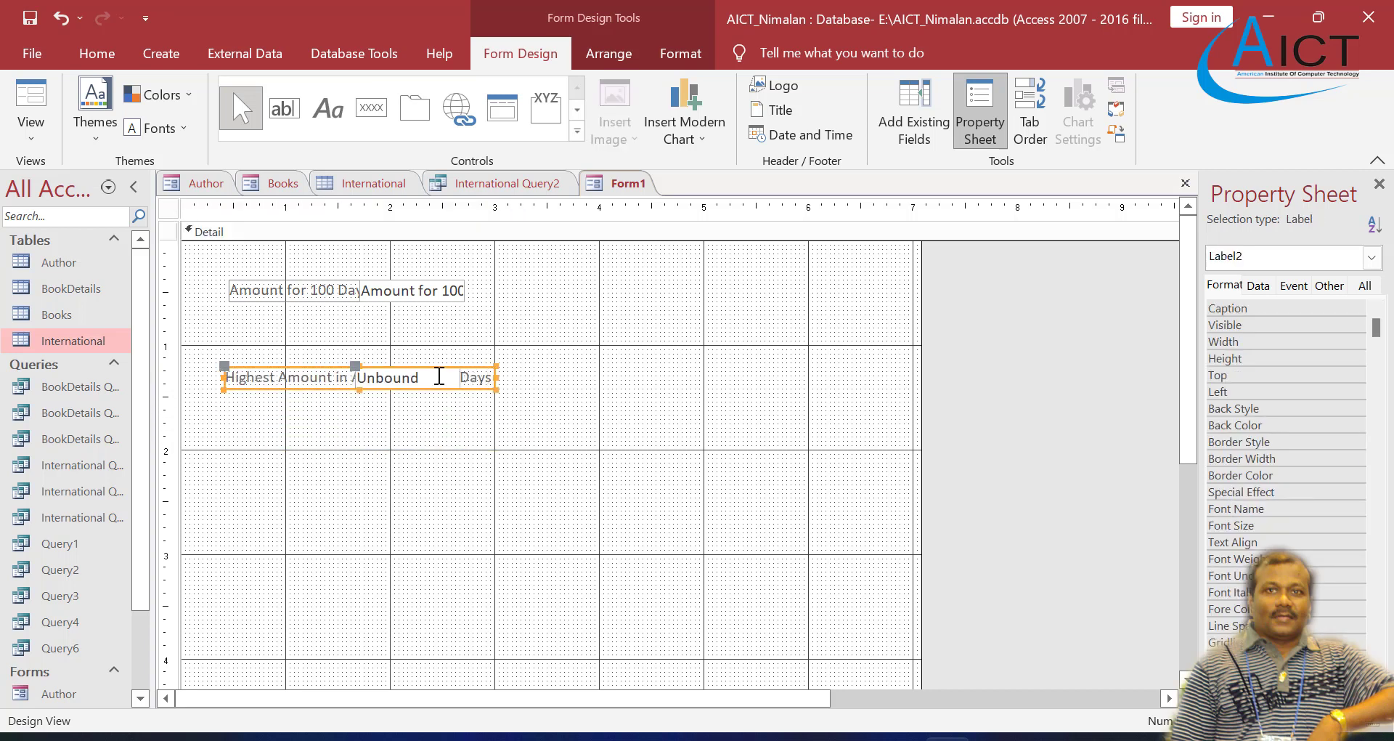
click(433, 402)
click(358, 381)
drag(359, 379, 534, 373)
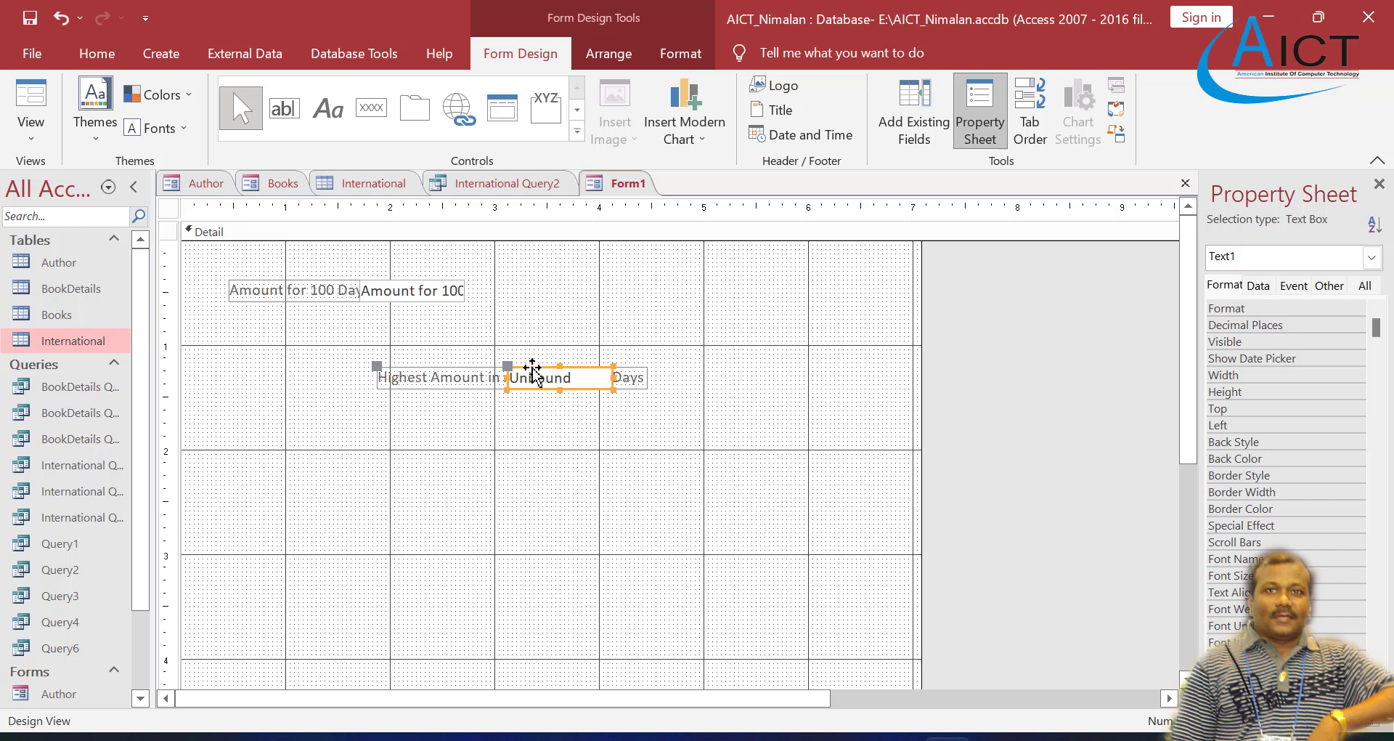
click(507, 401)
click(382, 385)
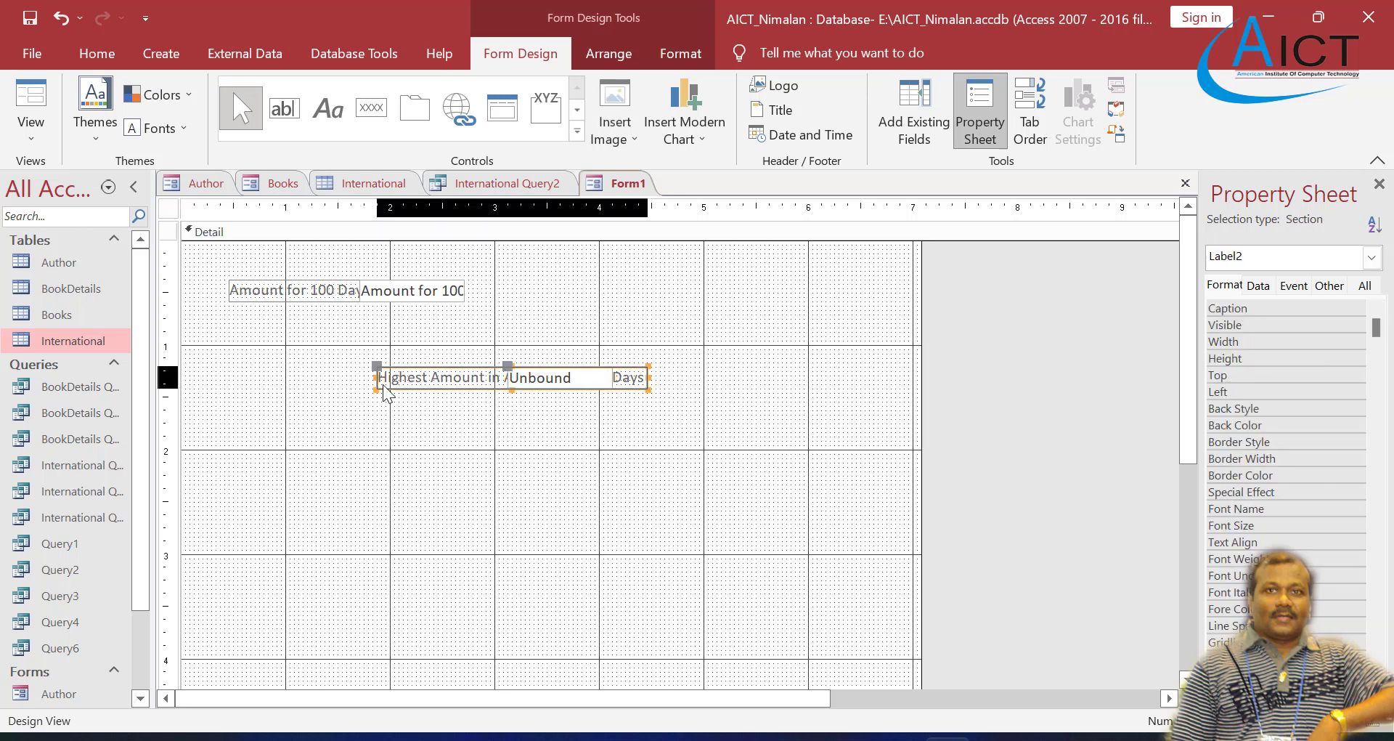
drag(374, 369, 200, 373)
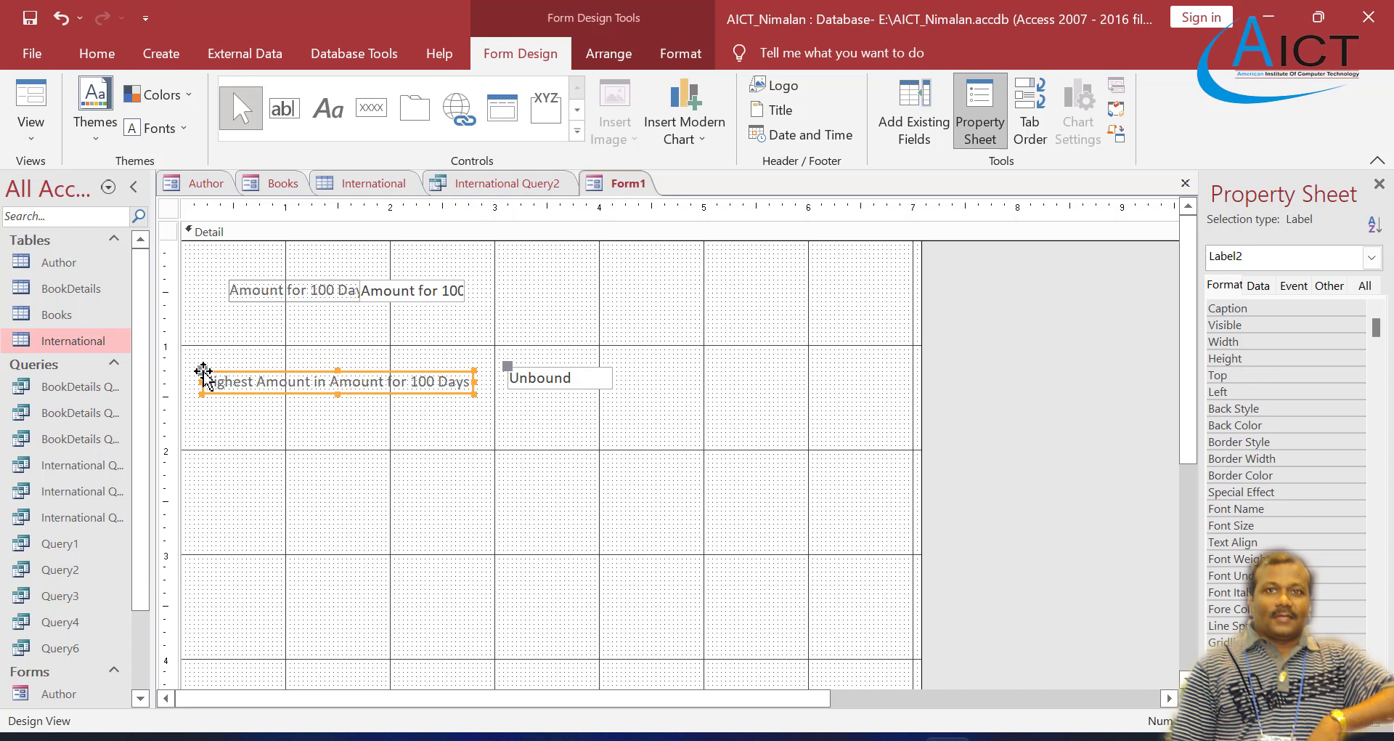
Step: Position the unbound text box at about 3.2 on the ruler, level with its Highest Amount label
click(507, 370)
drag(506, 366, 512, 375)
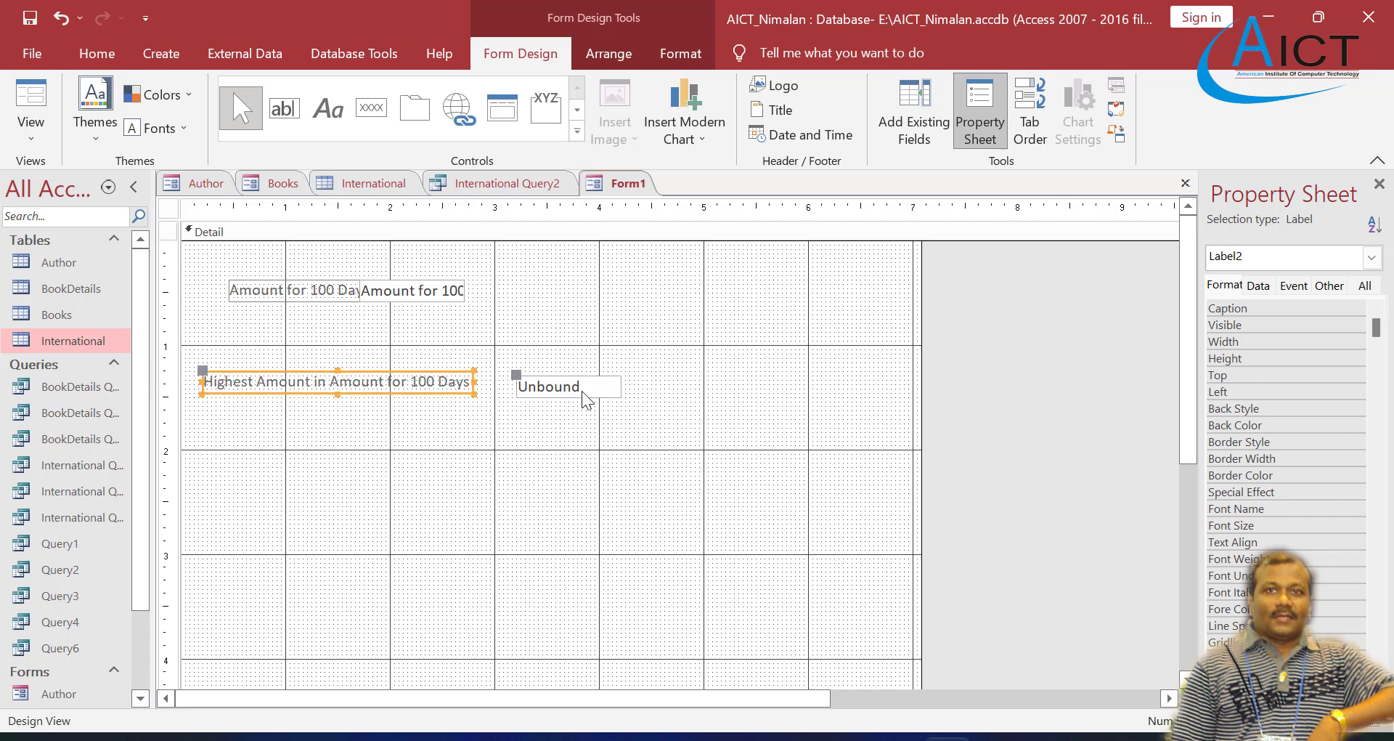
click(561, 413)
click(533, 389)
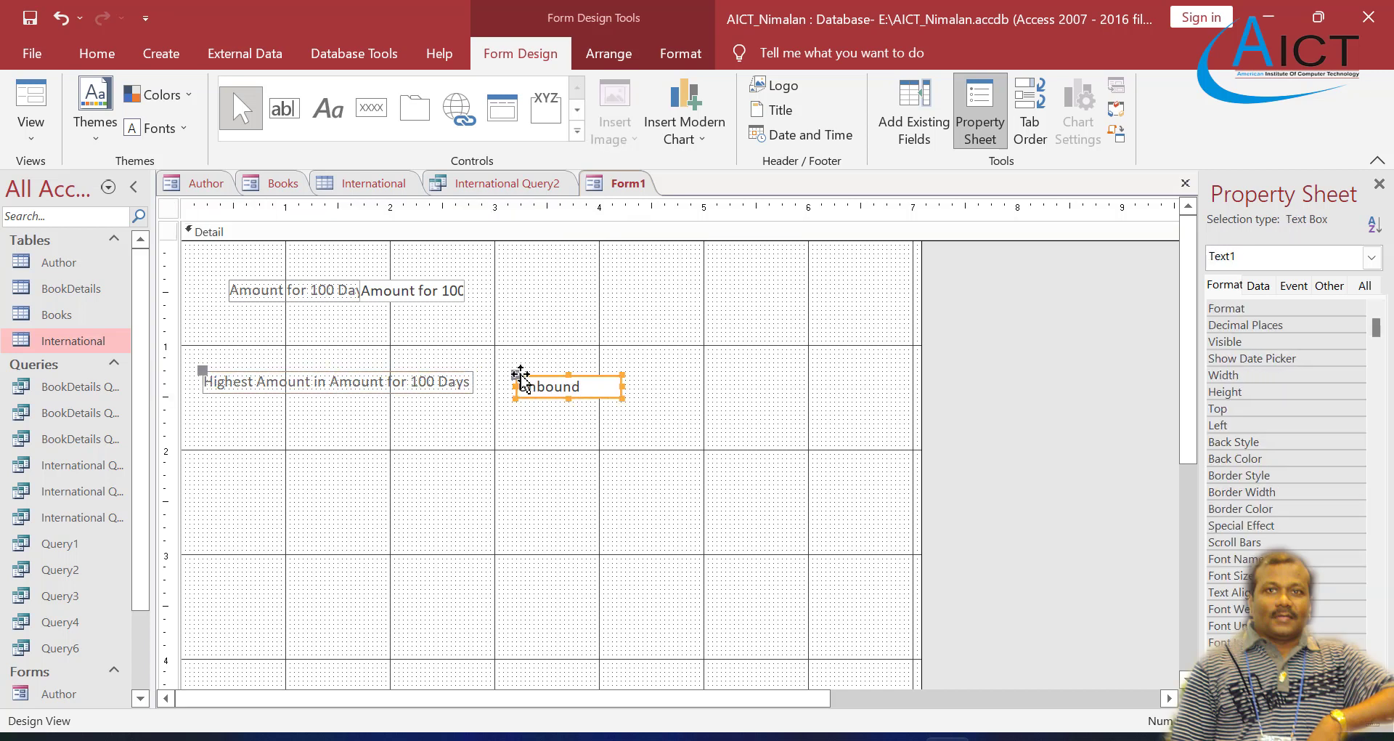
drag(518, 374, 518, 371)
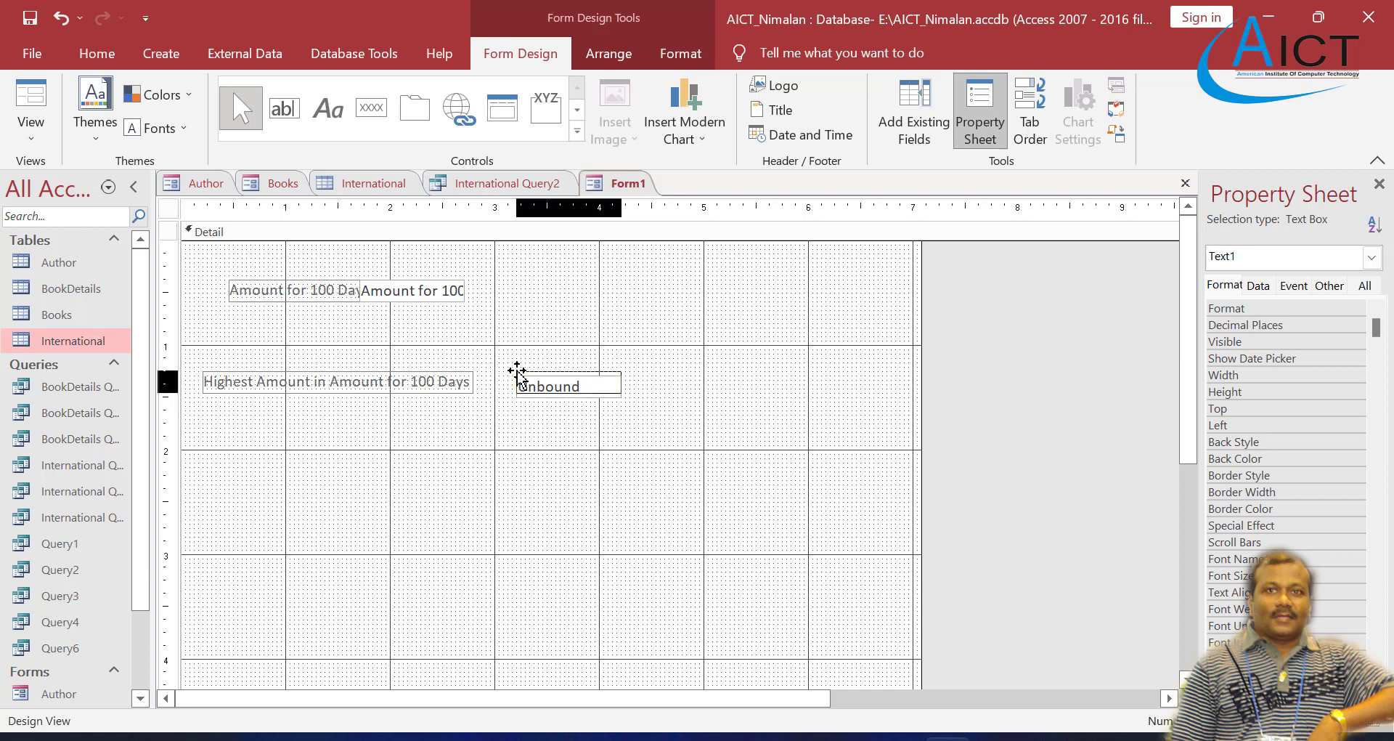
Step: Enter the formula =Max([Amount for 100 Days]) in the unbound text box
click(597, 382)
text(=)
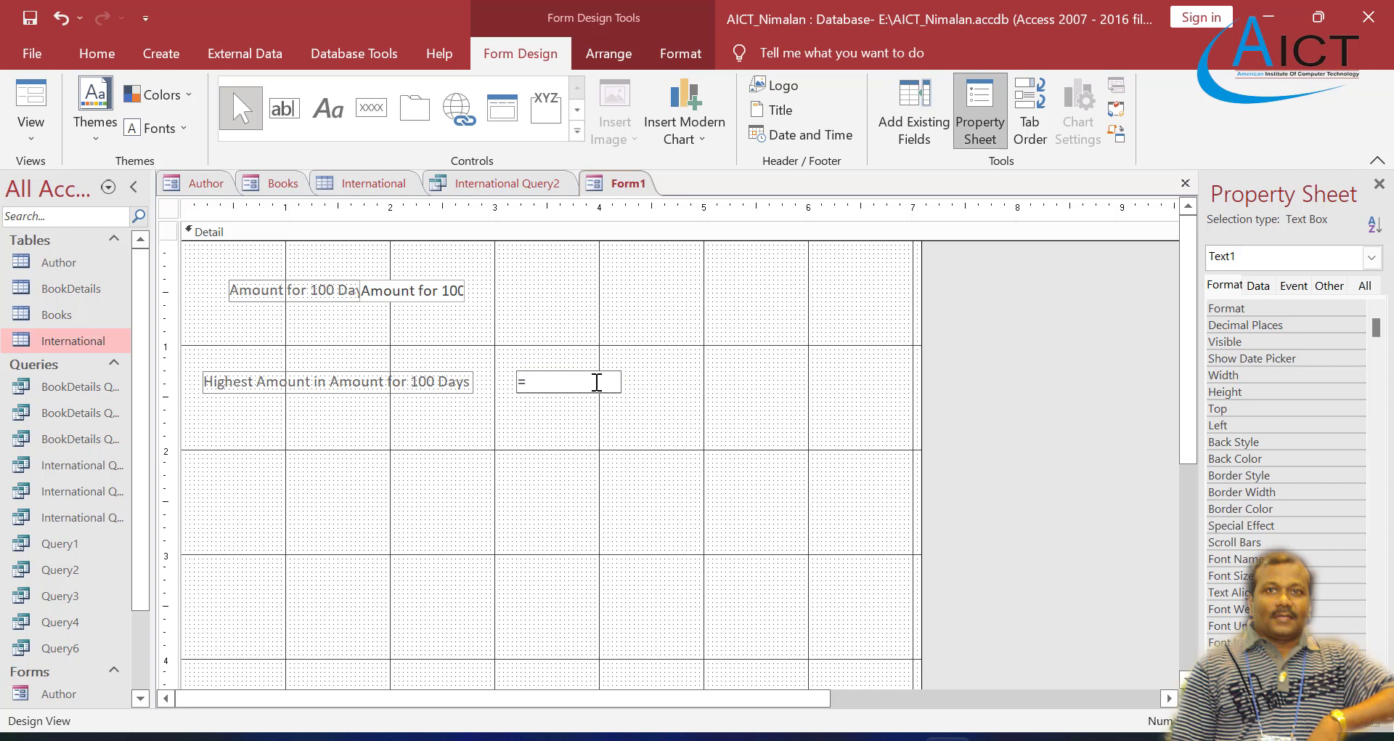
text(Max([)
text(Amount for 100 Dyas)
key(BackSpace)
key(BackSpace)
key(BackSpace)
text(ays])
key(Return)
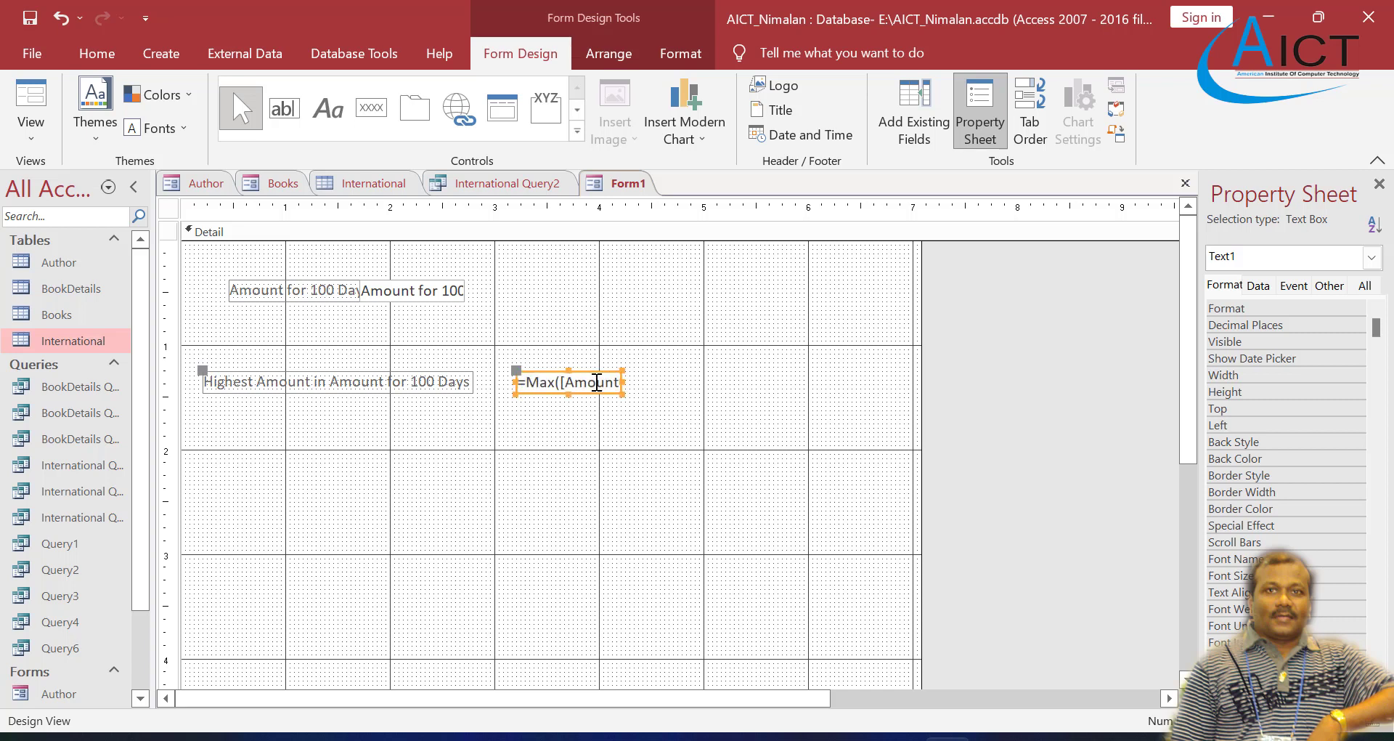
Step: Preview the form in Form View, and delete the Amount for 100 Days field and its label in Design View
right_click(608, 178)
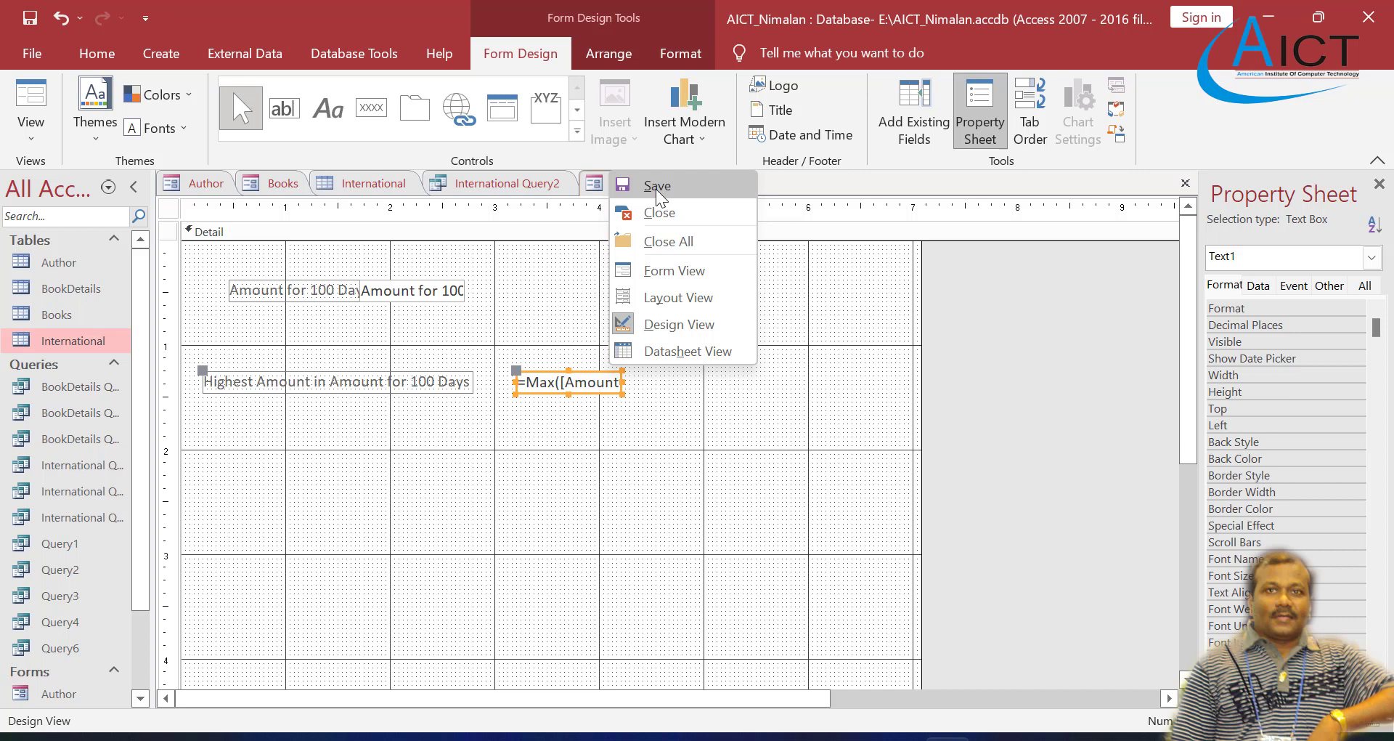
click(665, 272)
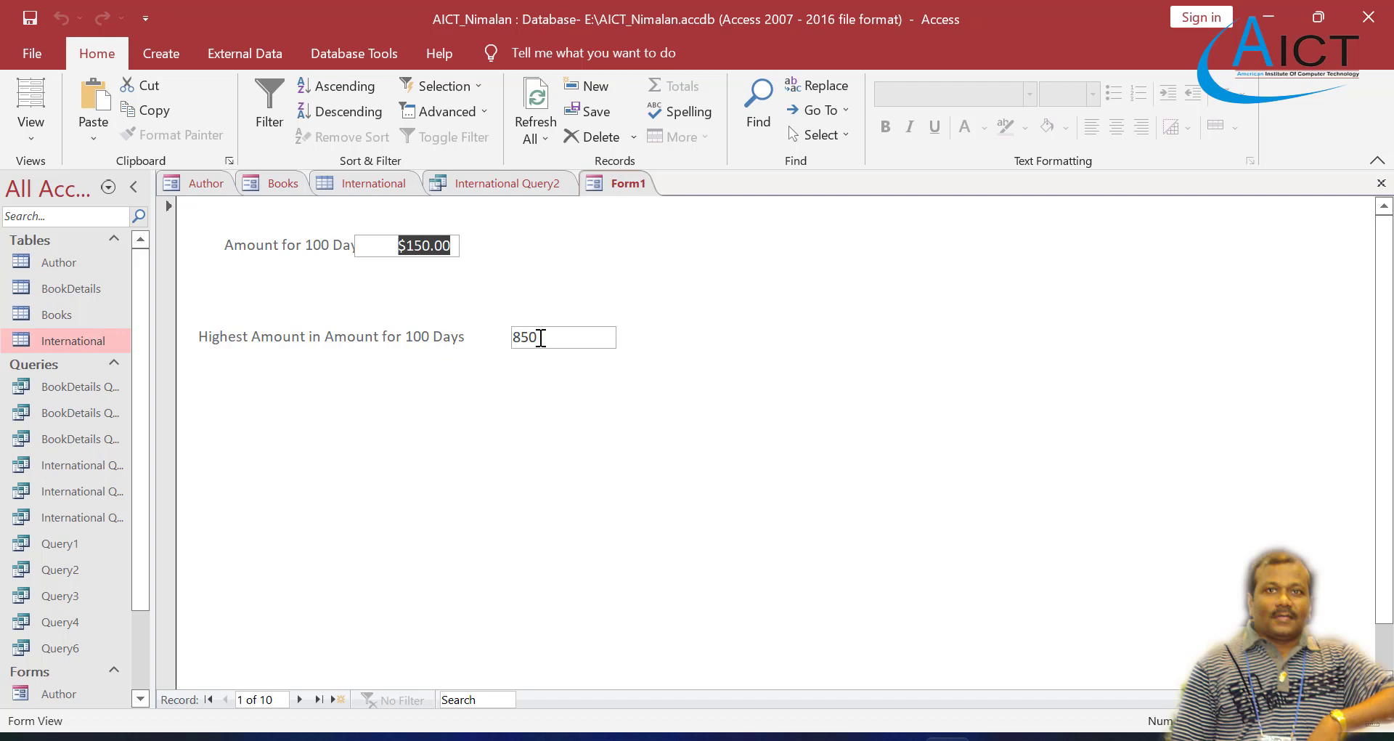
right_click(604, 185)
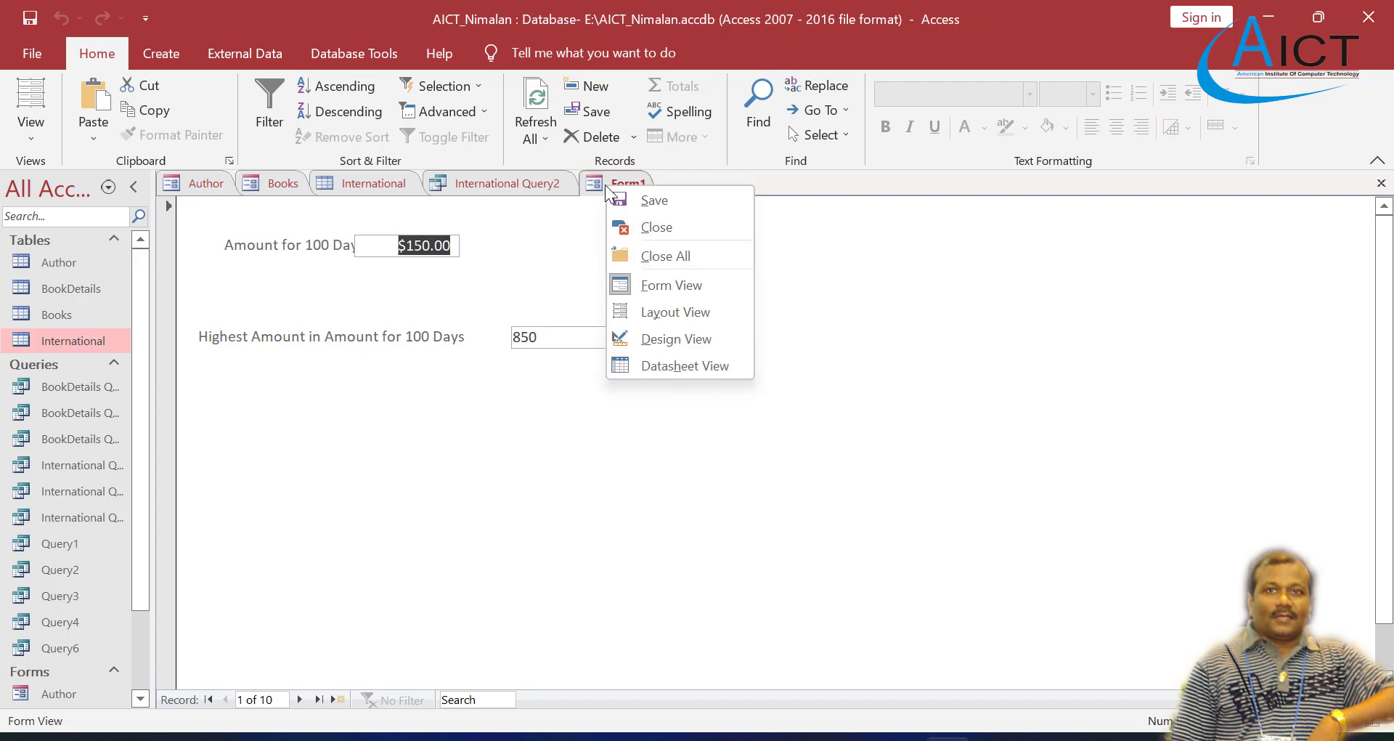
click(667, 338)
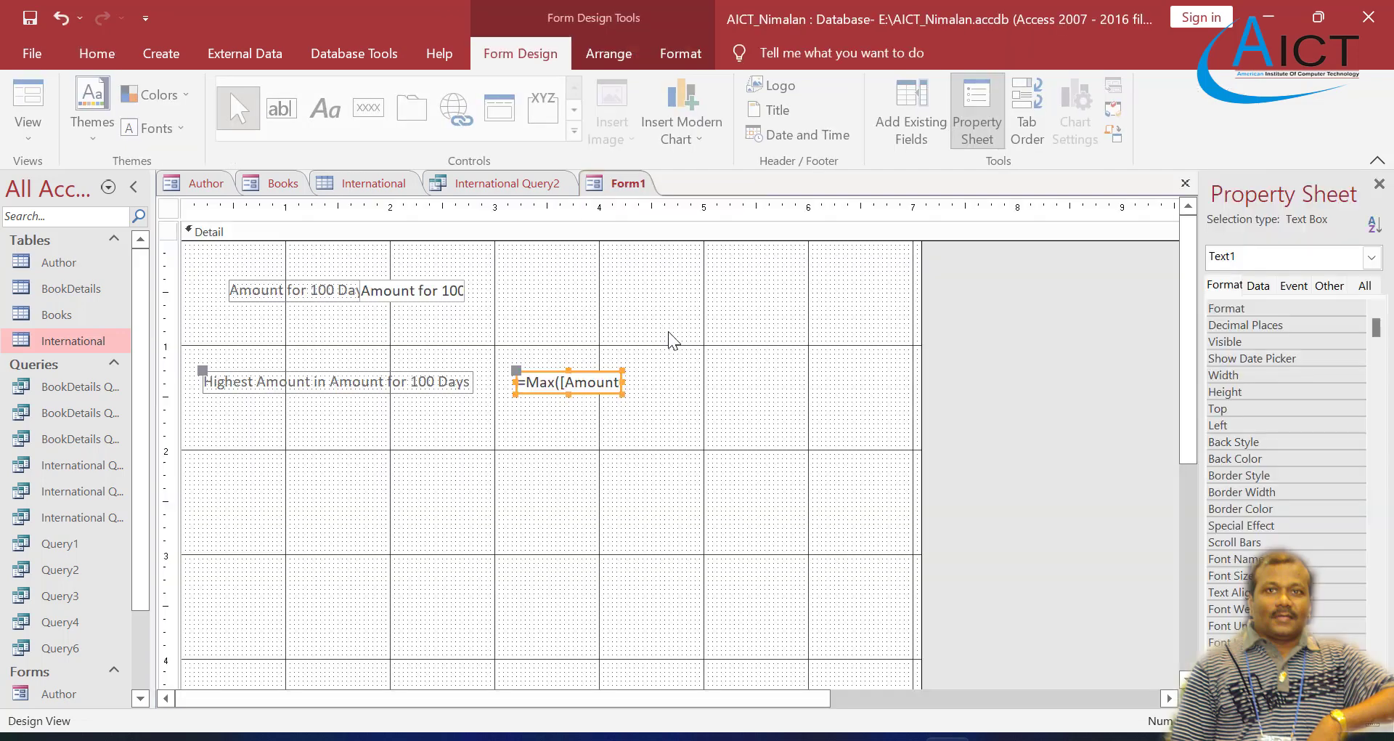
click(392, 288)
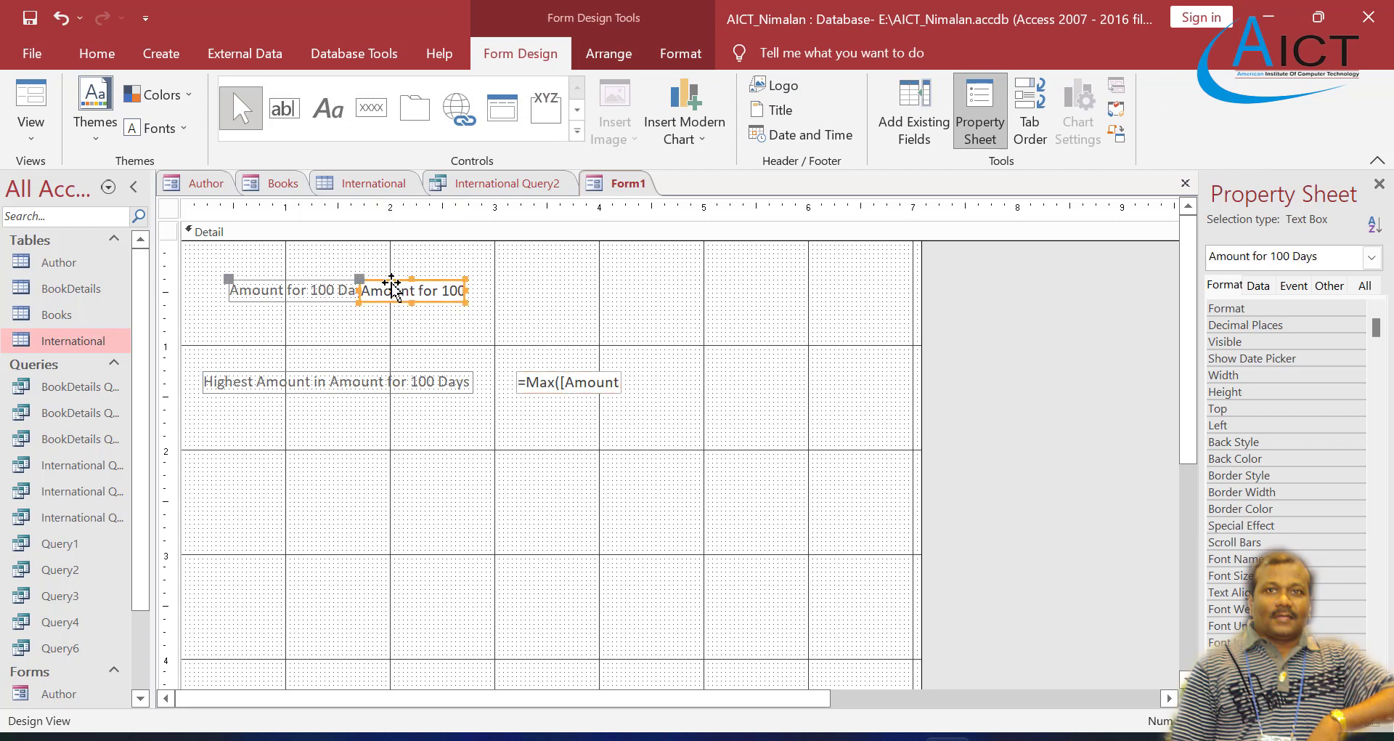
key(Delete)
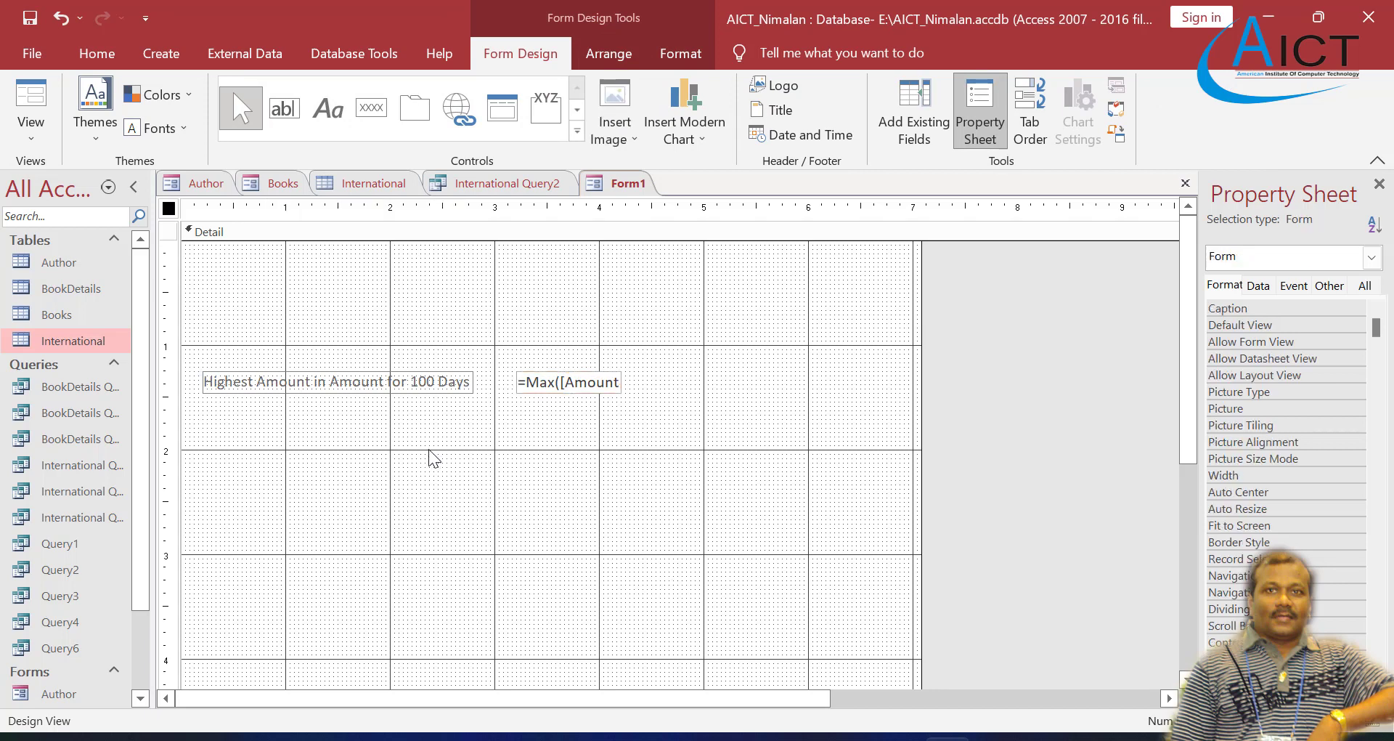
Step: Switch to the Exercise 4 PDF to read the lowest amount task, and return to the Access form
key(alt+Tab)
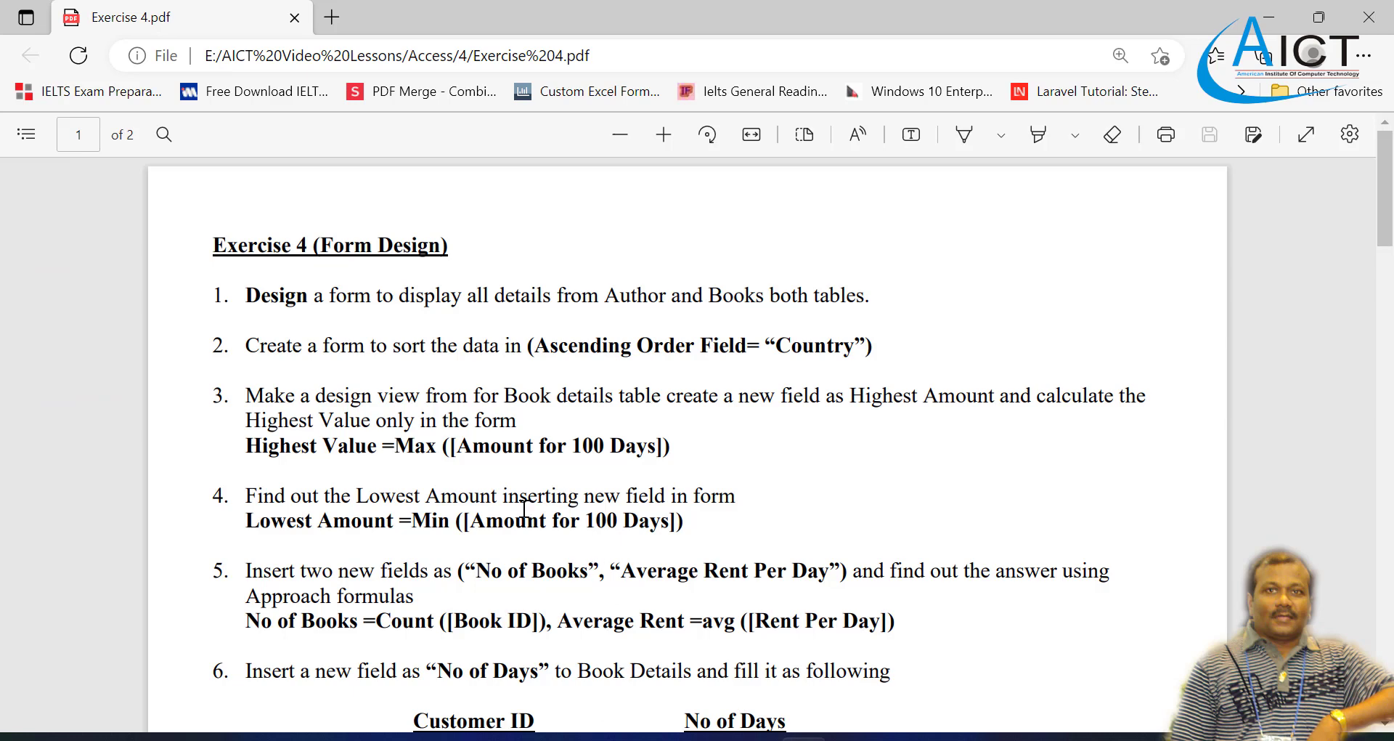
scroll(352, 469, down, 3)
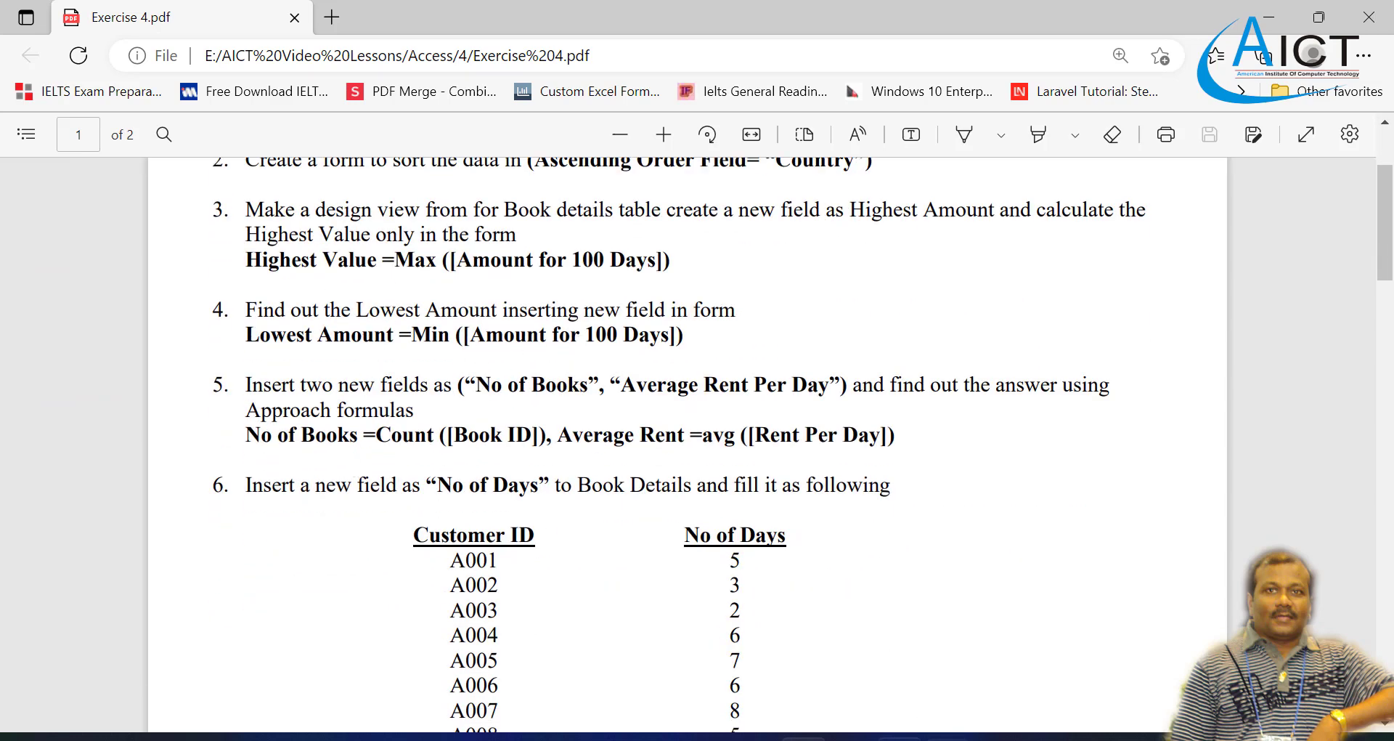
click(946, 739)
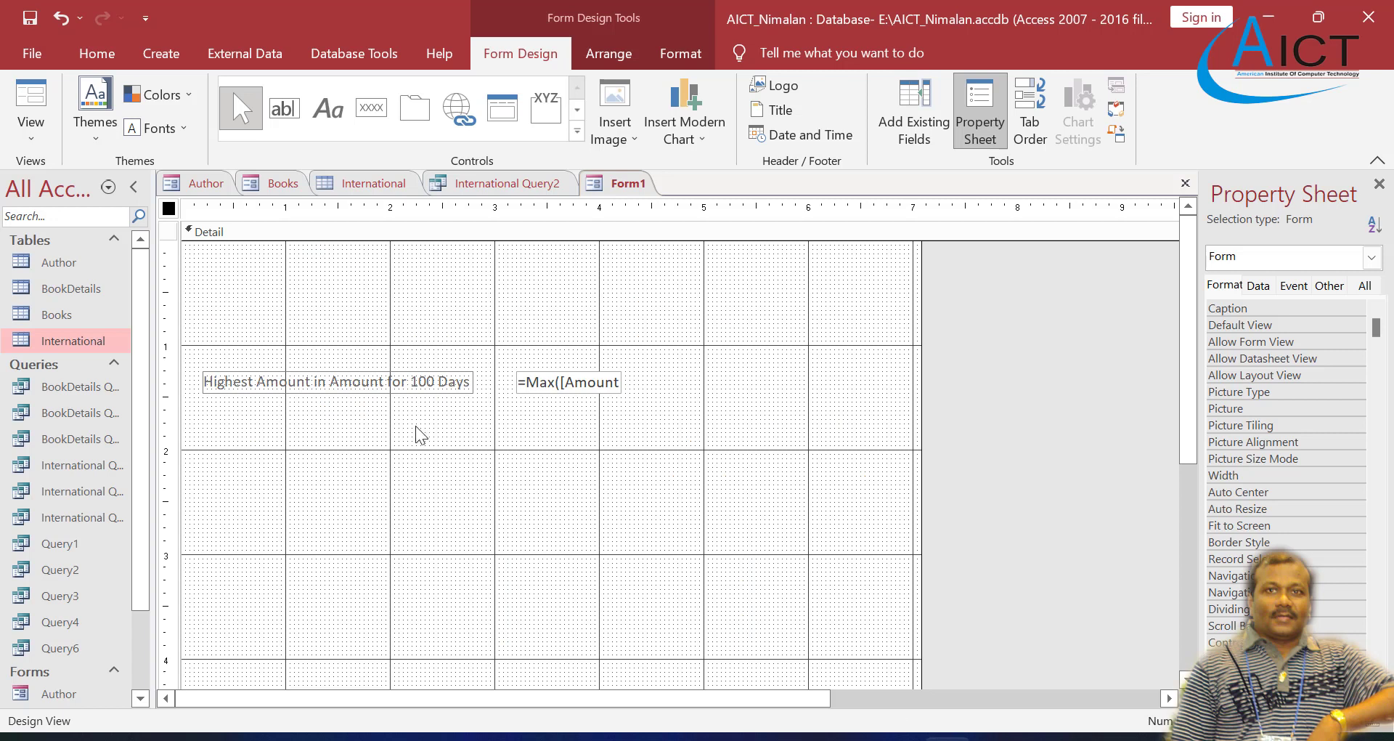
Step: Insert a text box below the =Max field at about 3.4 on the ruler, and stretch its label from about 0.25 to 2.9
click(284, 108)
click(543, 450)
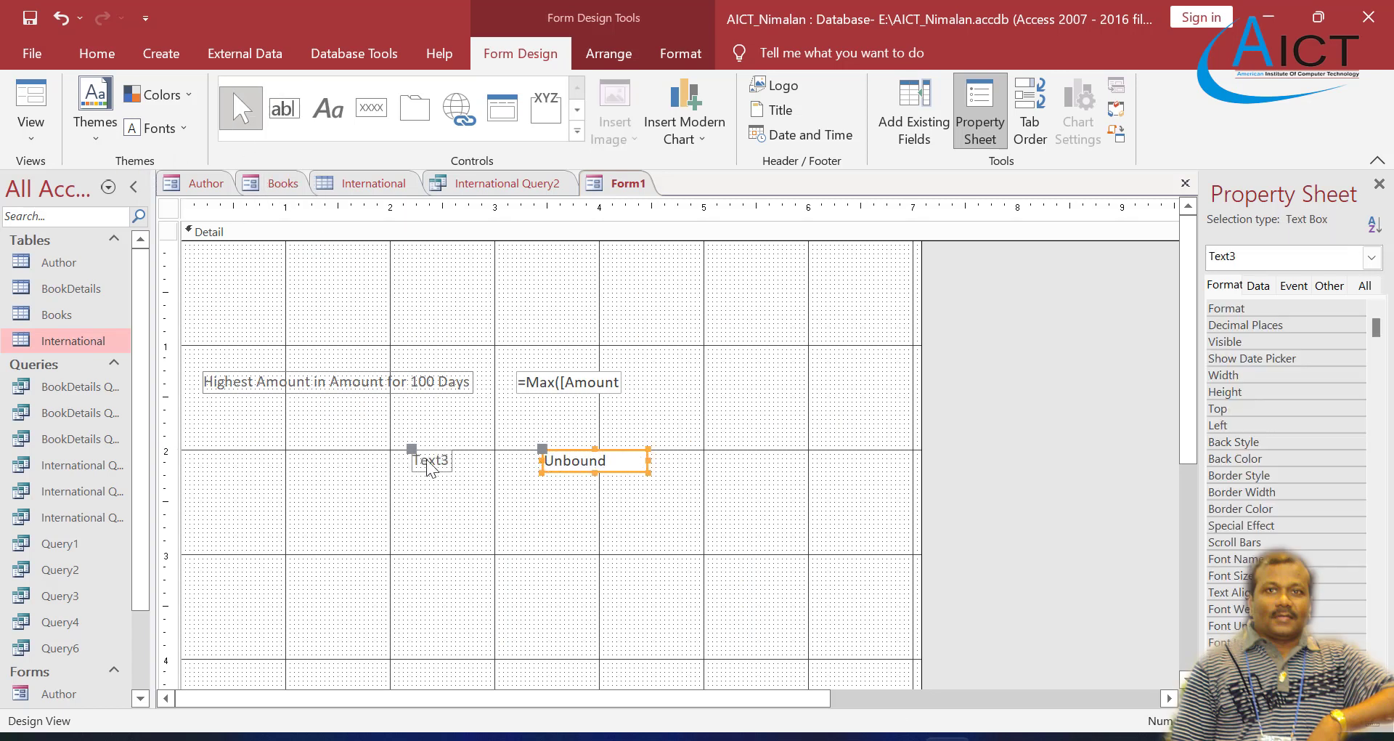
click(430, 476)
click(428, 468)
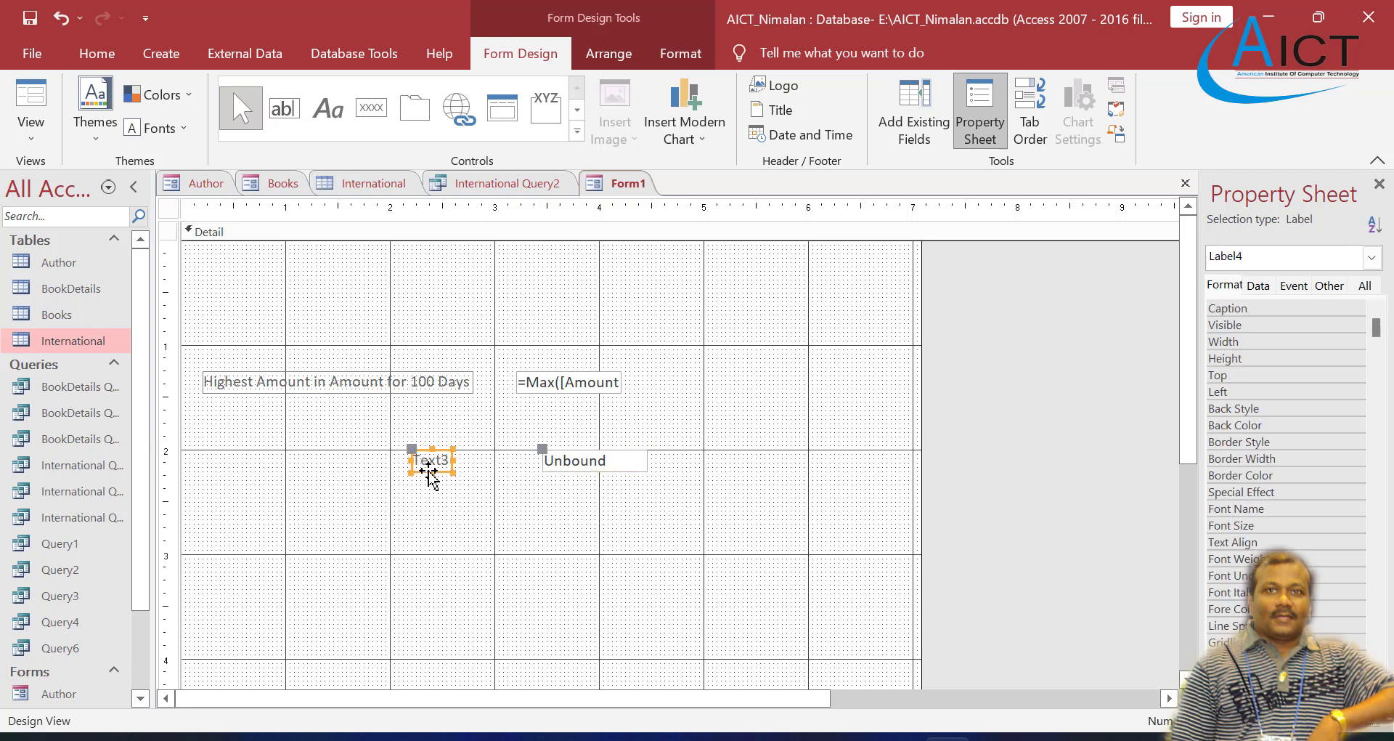
drag(410, 448, 493, 468)
Step: Caption the new text box's label "Lowest Amount in Amount for 100 Dyas"
click(399, 468)
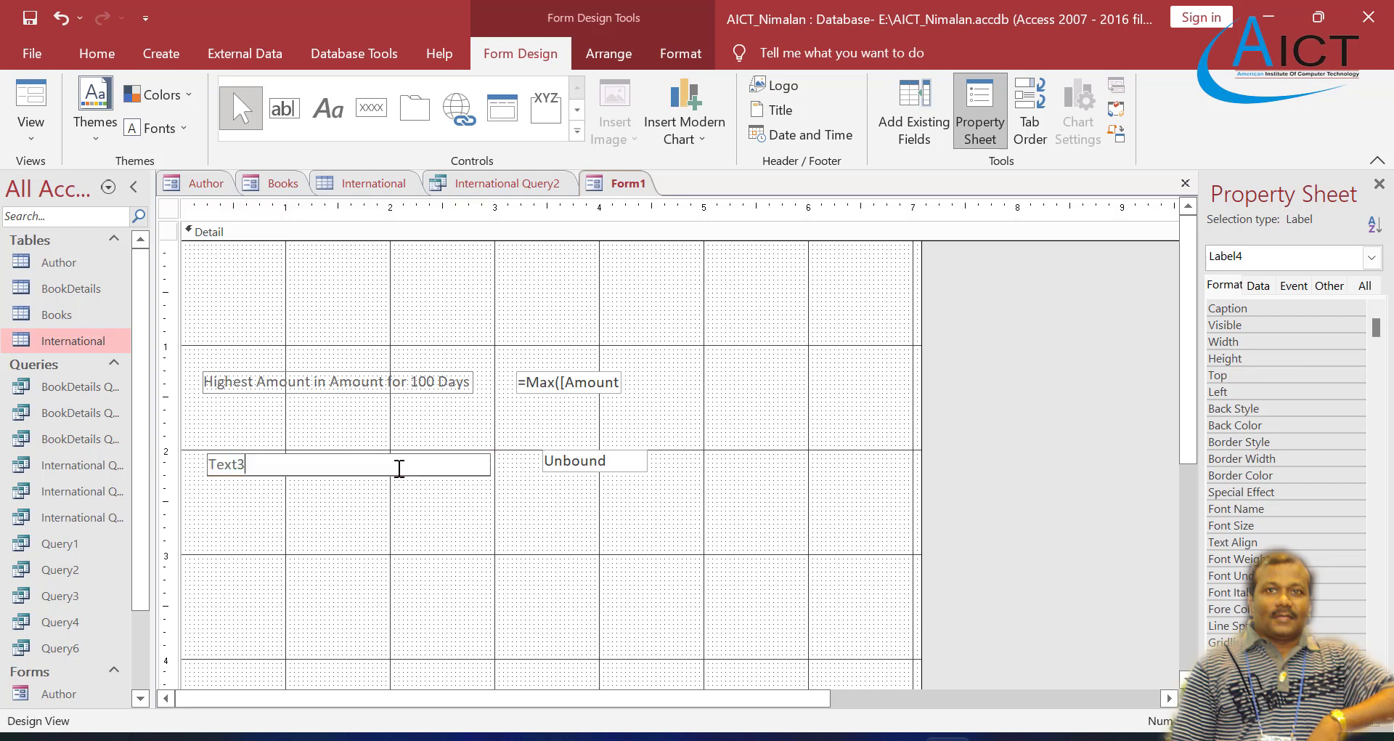
key(BackSpace)
key(BackSpace)
key(BackSpace)
key(BackSpace)
key(BackSpace)
text(Lowest Amo)
text(in Amount )
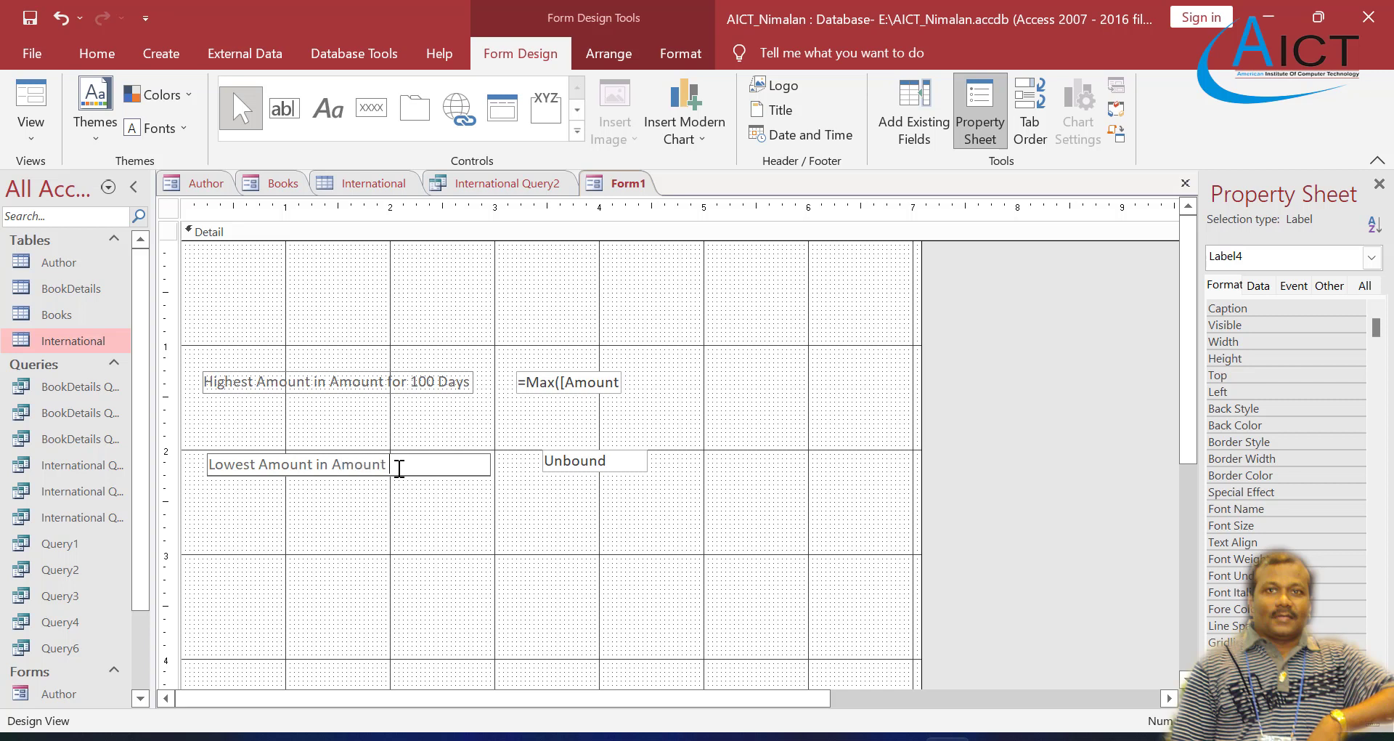
text(for 100 Dyas)
Step: Enter the formula =Min([Amount for 100 Days]) in the unbound text box beside the Lowest Amount label
click(557, 453)
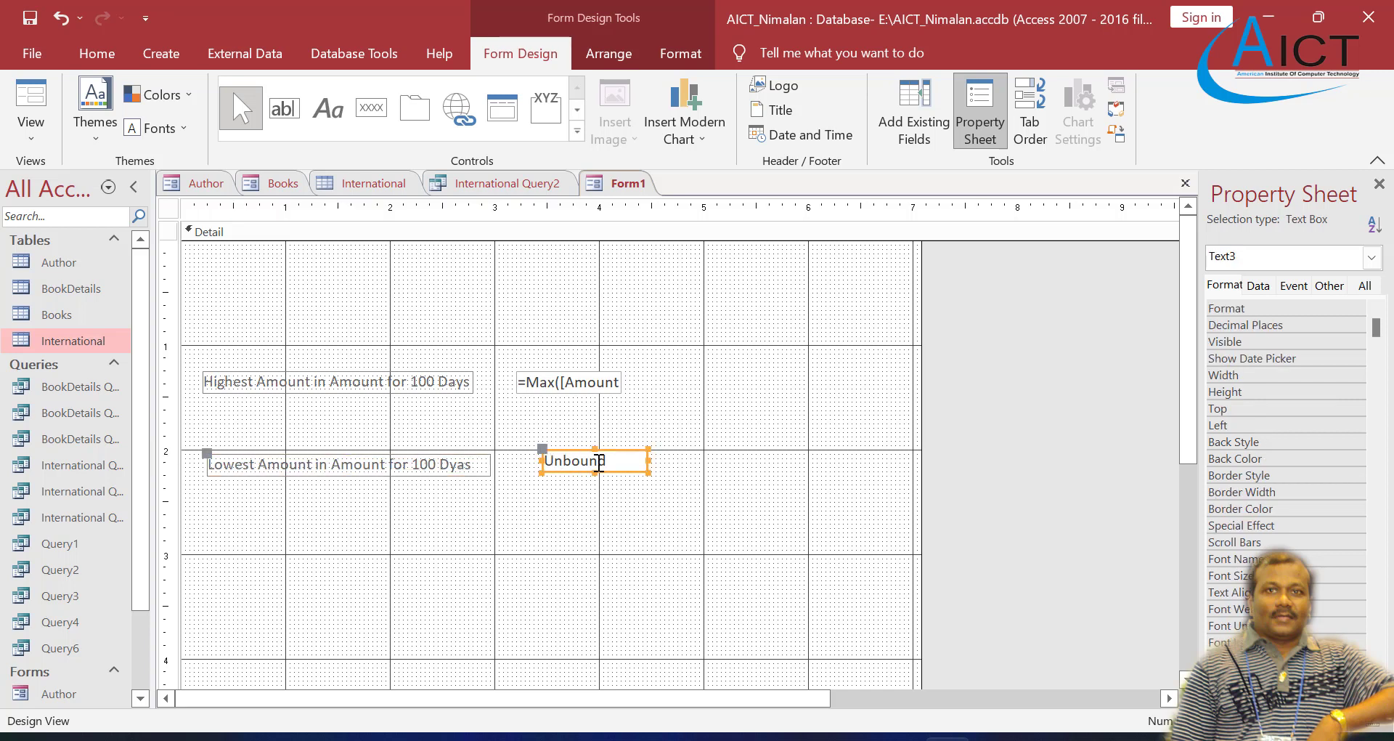
click(619, 462)
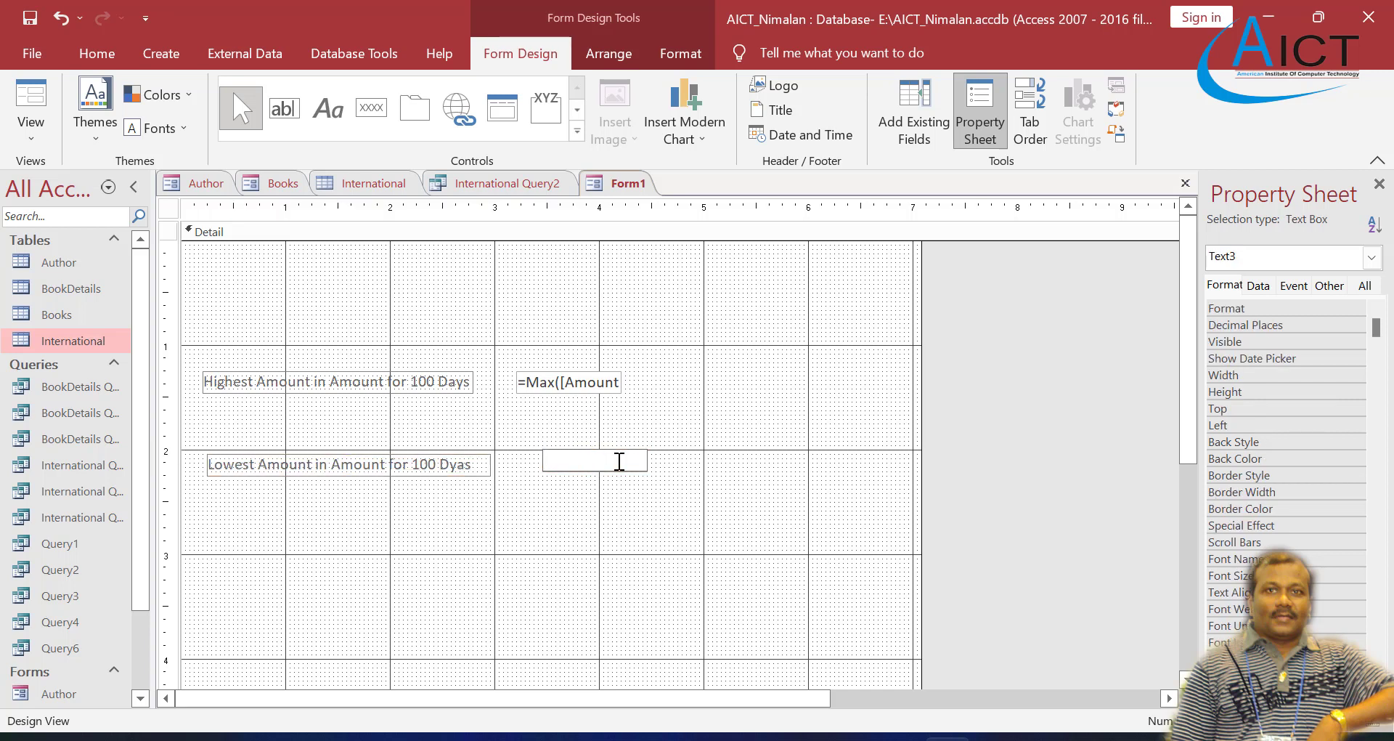
text(=Min([Amount for 100 Dya)
key(BackSpace)
key(BackSpace)
text(ays]))
key(Return)
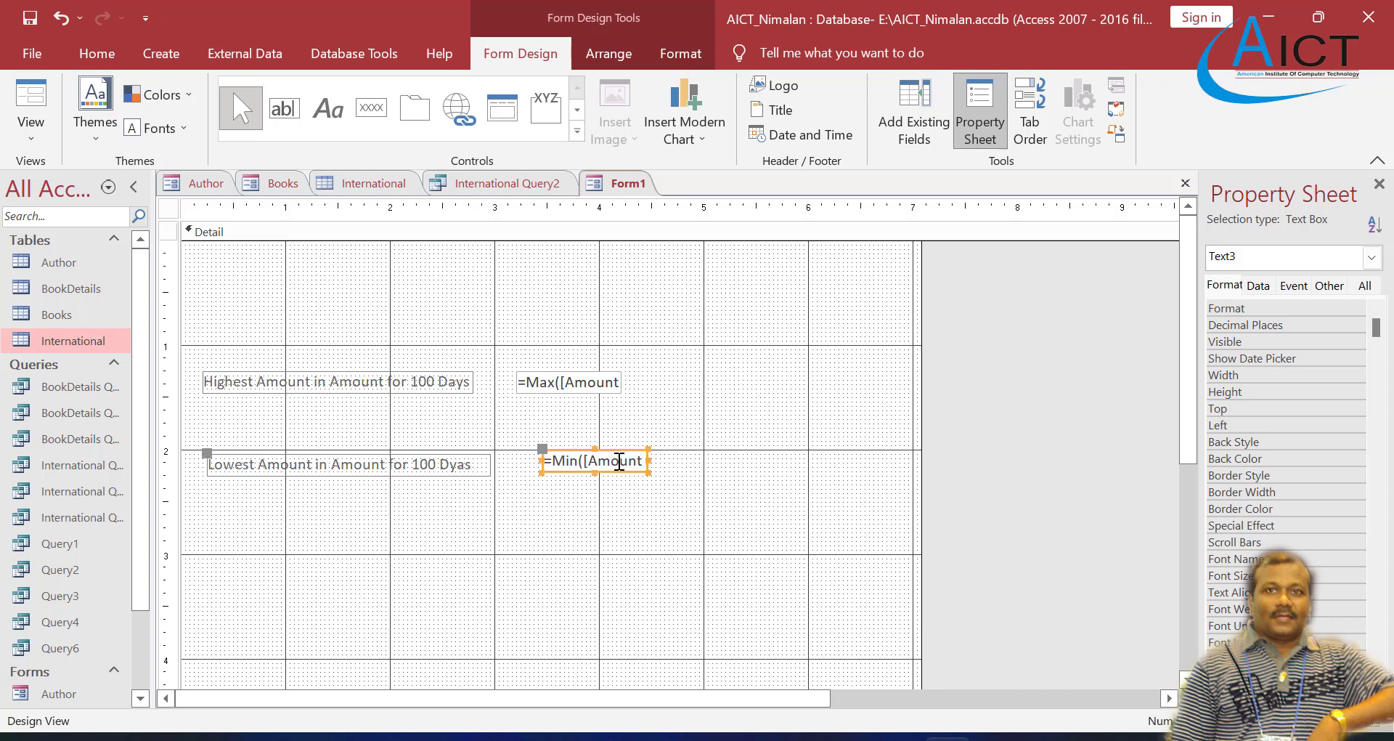
Step: Check the highest and lowest amounts in Form View against the BookDetails table, and return to the form
right_click(629, 184)
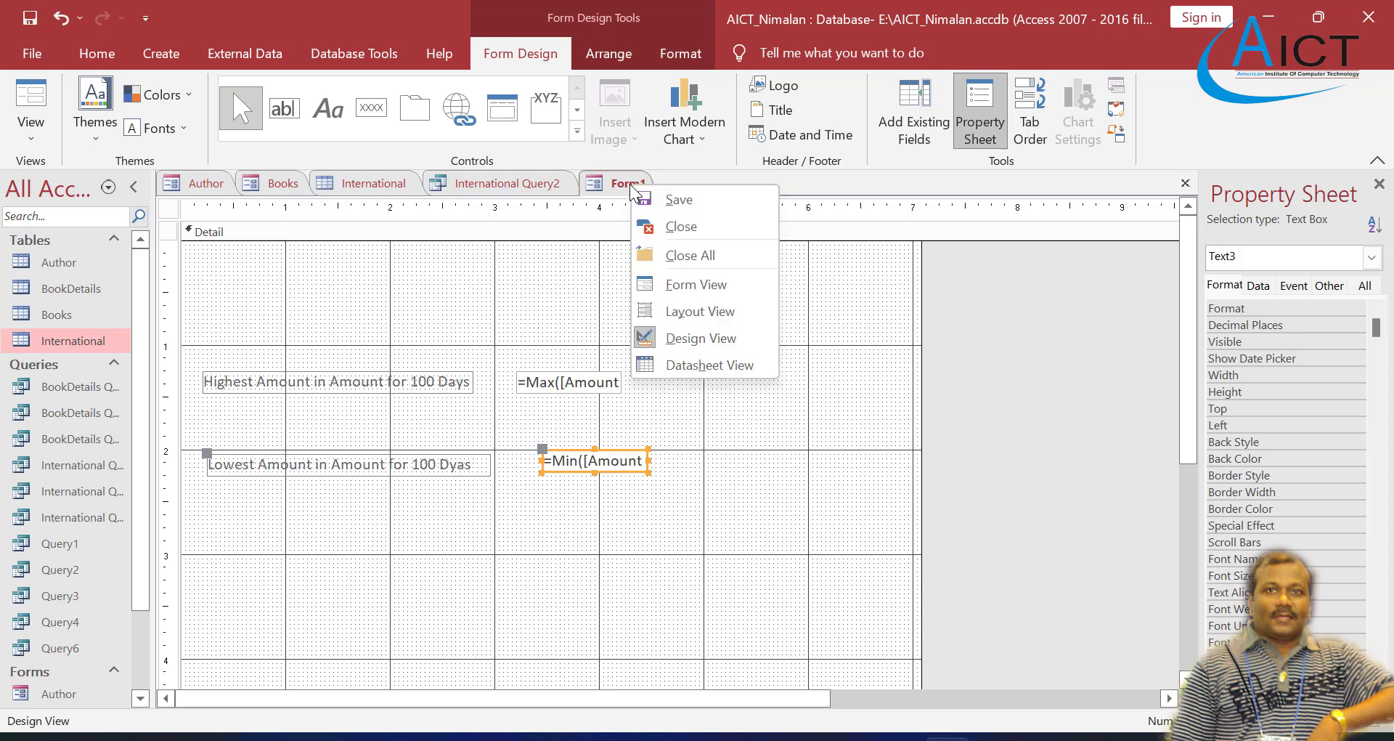
click(699, 283)
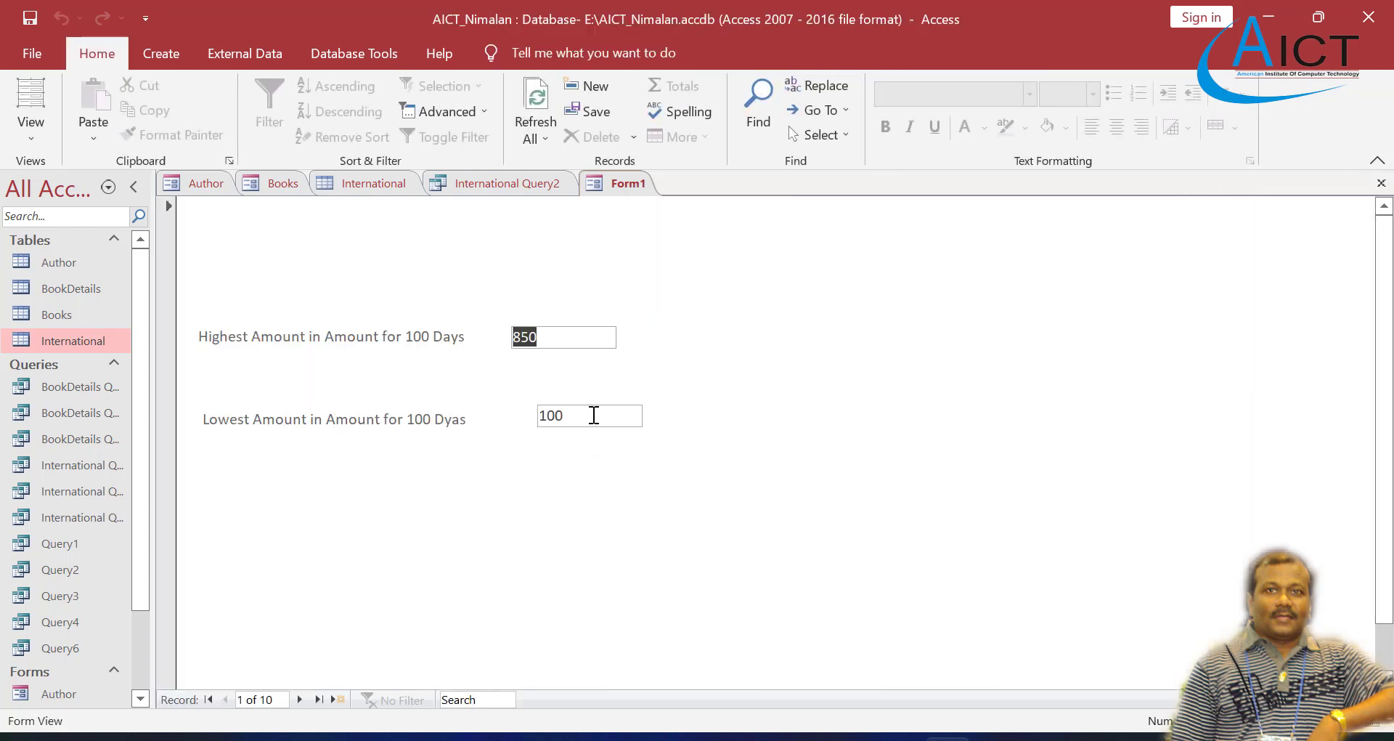
click(546, 337)
click(576, 412)
double_click(63, 294)
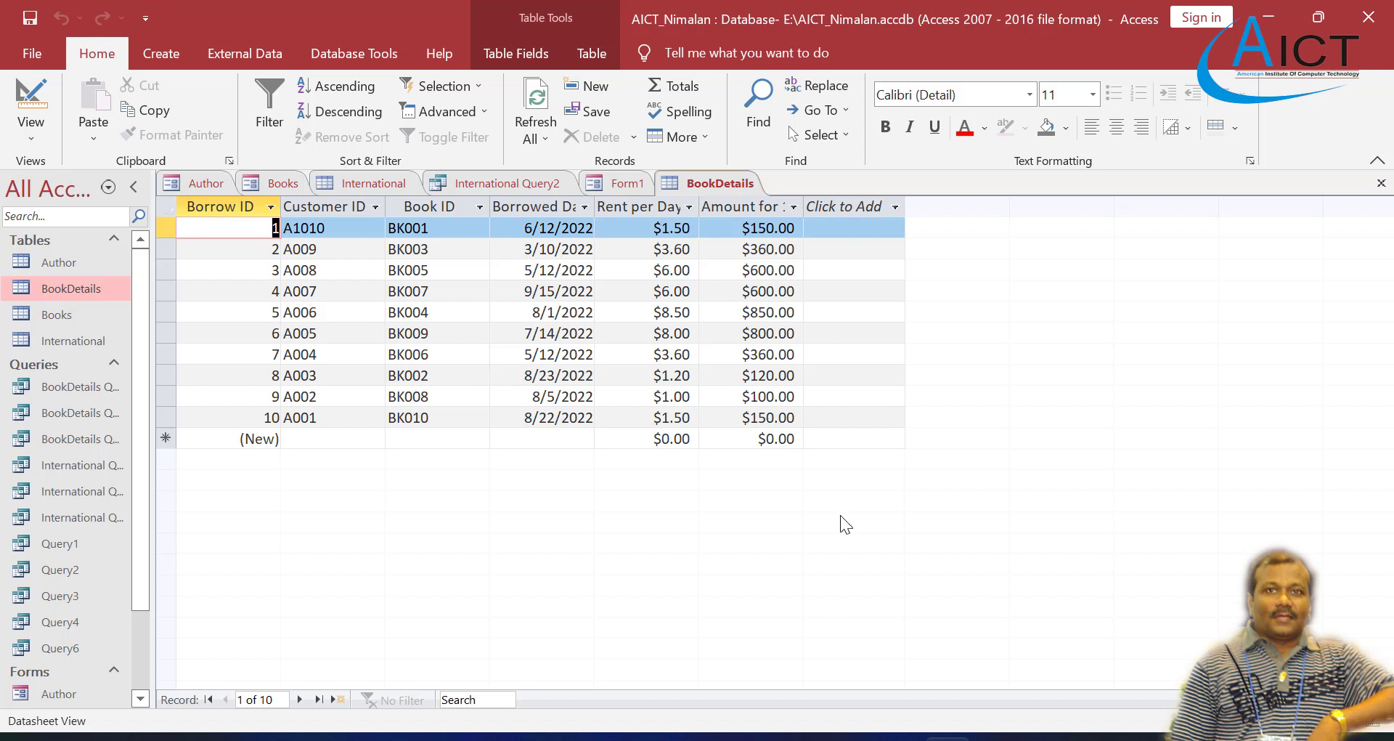
click(614, 184)
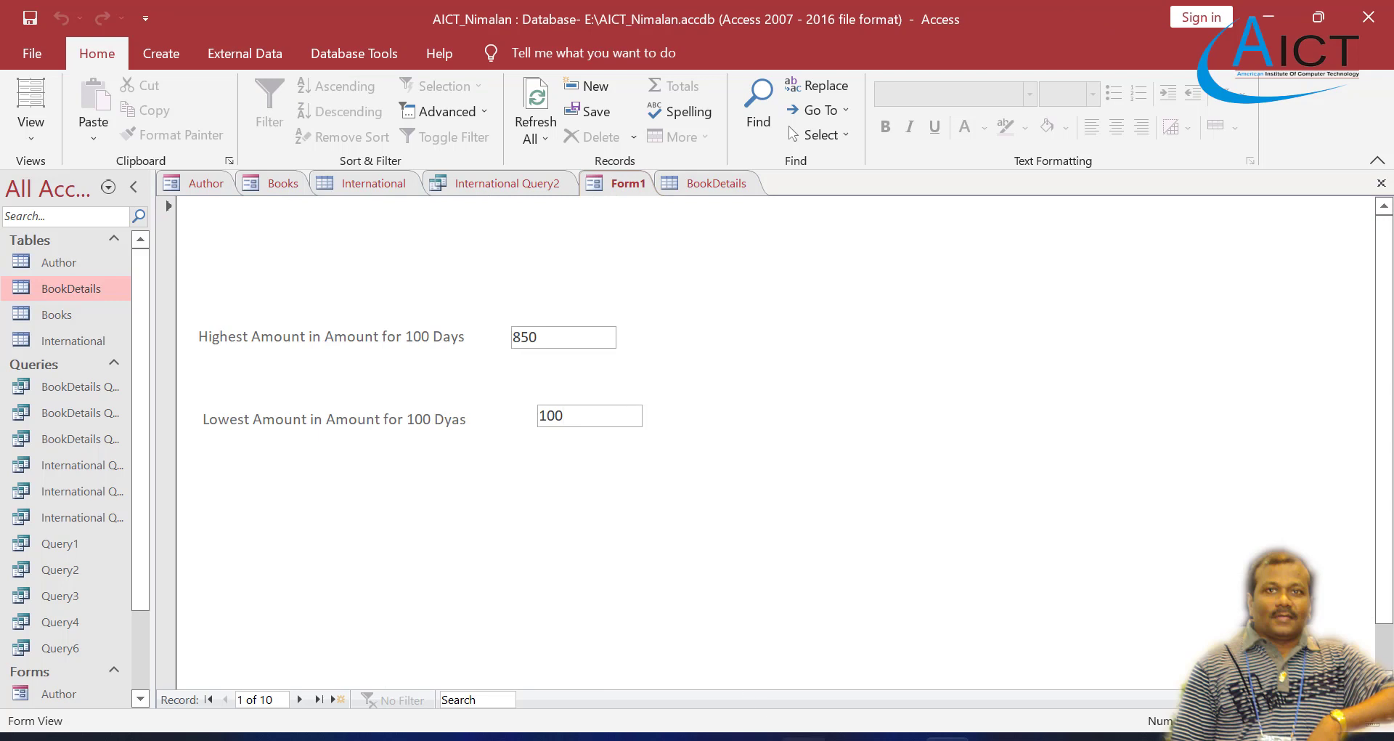
Step: Read the No of Books and Average Rent Per Day task in the Exercise 4 PDF, and review the BookDetails table in Access
click(803, 738)
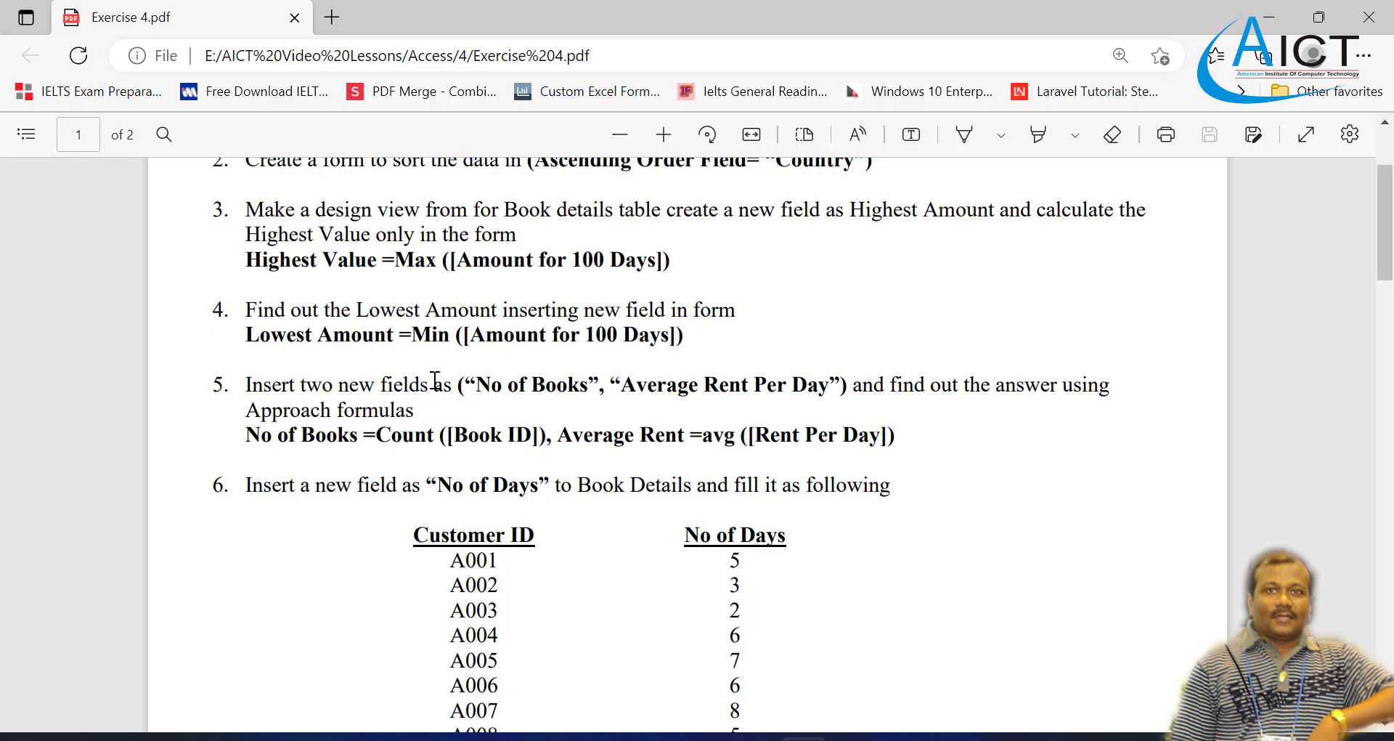
scroll(442, 356, up, 2)
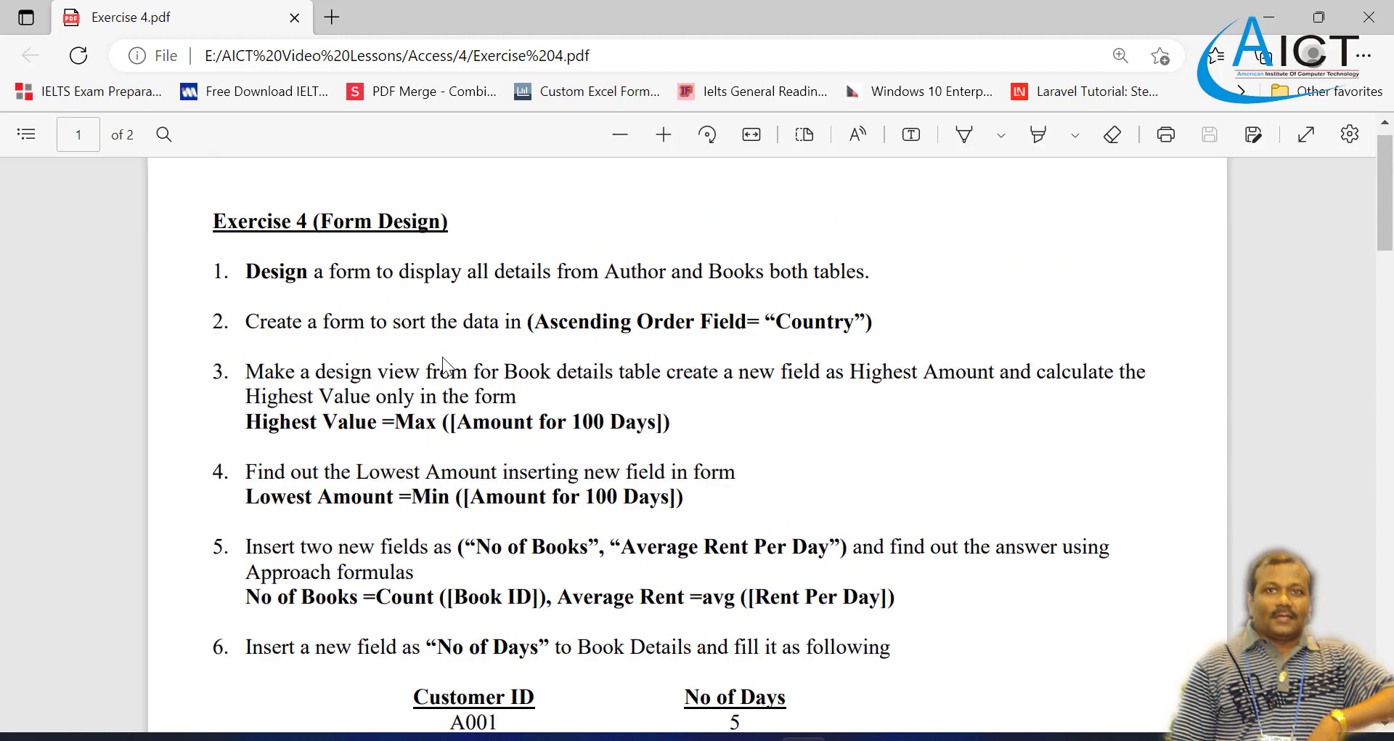
scroll(443, 356, down, 2)
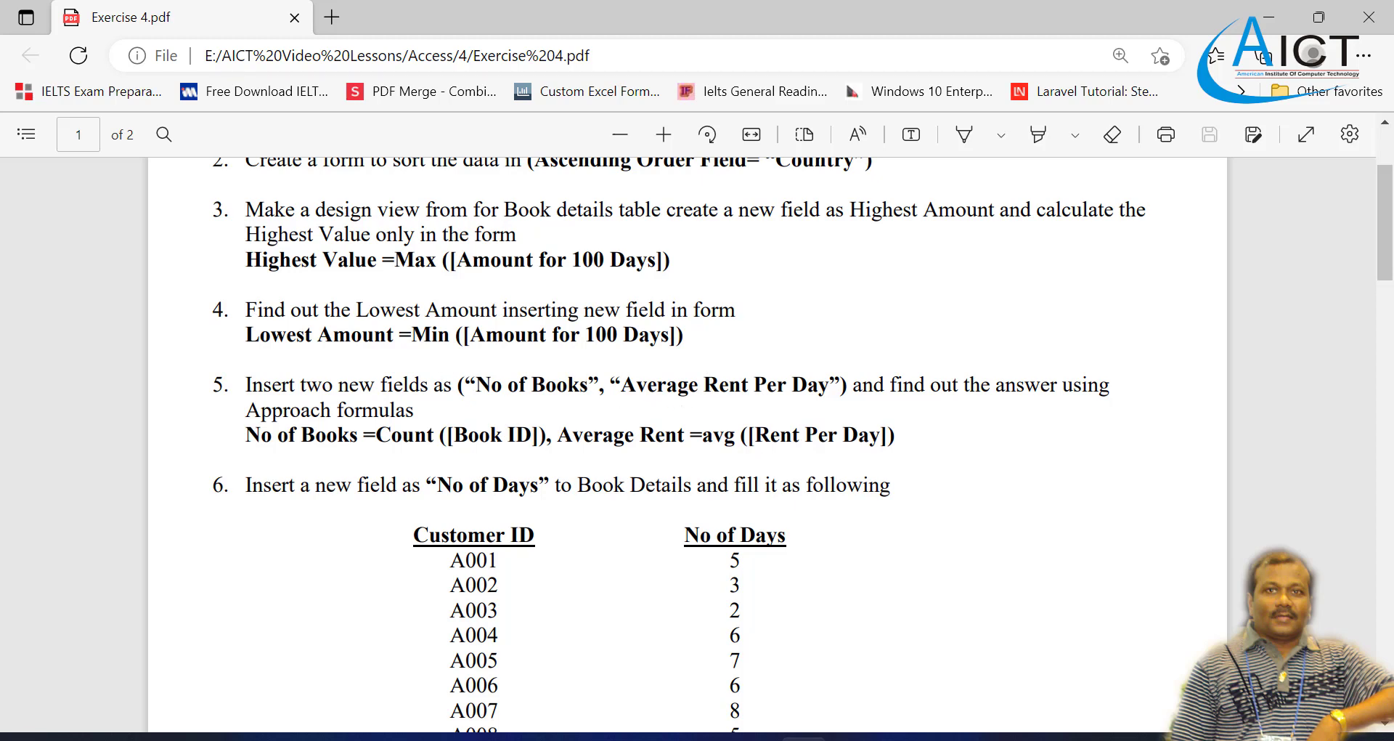
mouse_move(803, 738)
click(948, 738)
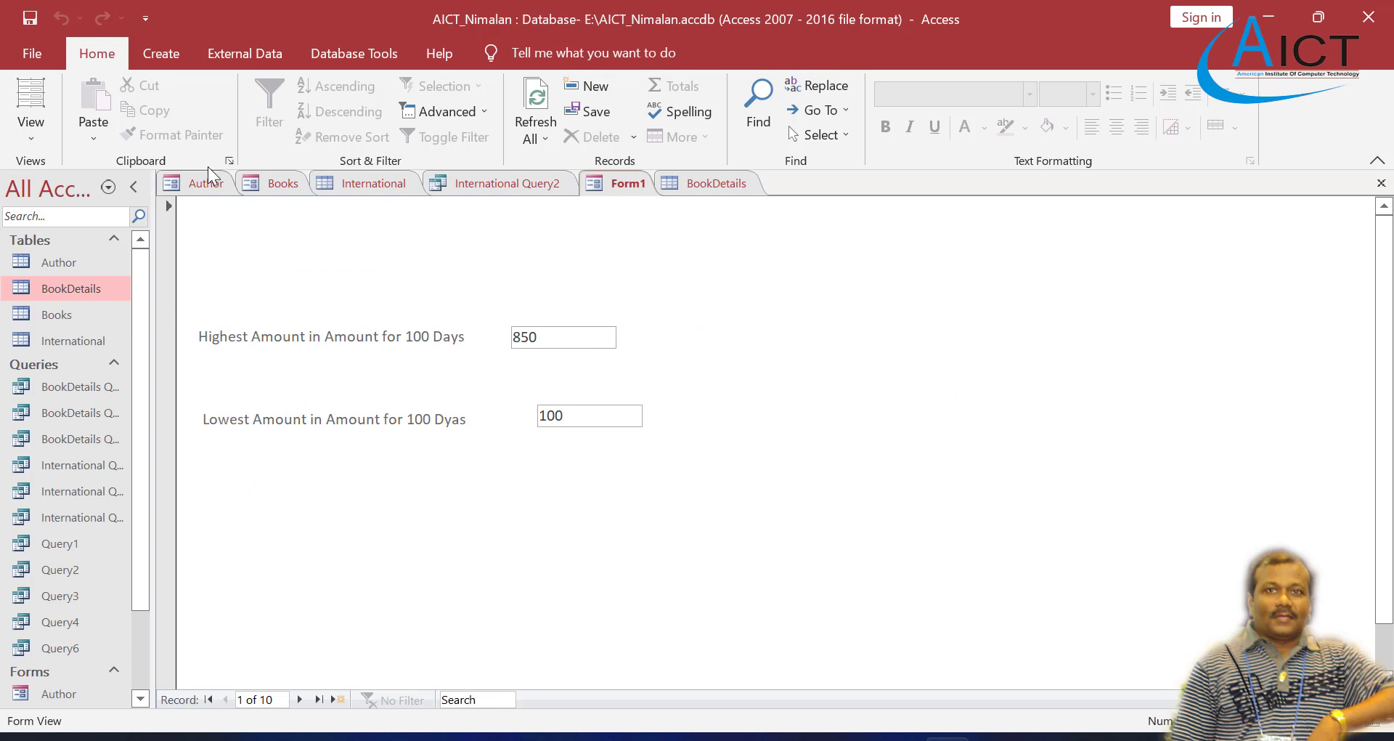
click(719, 183)
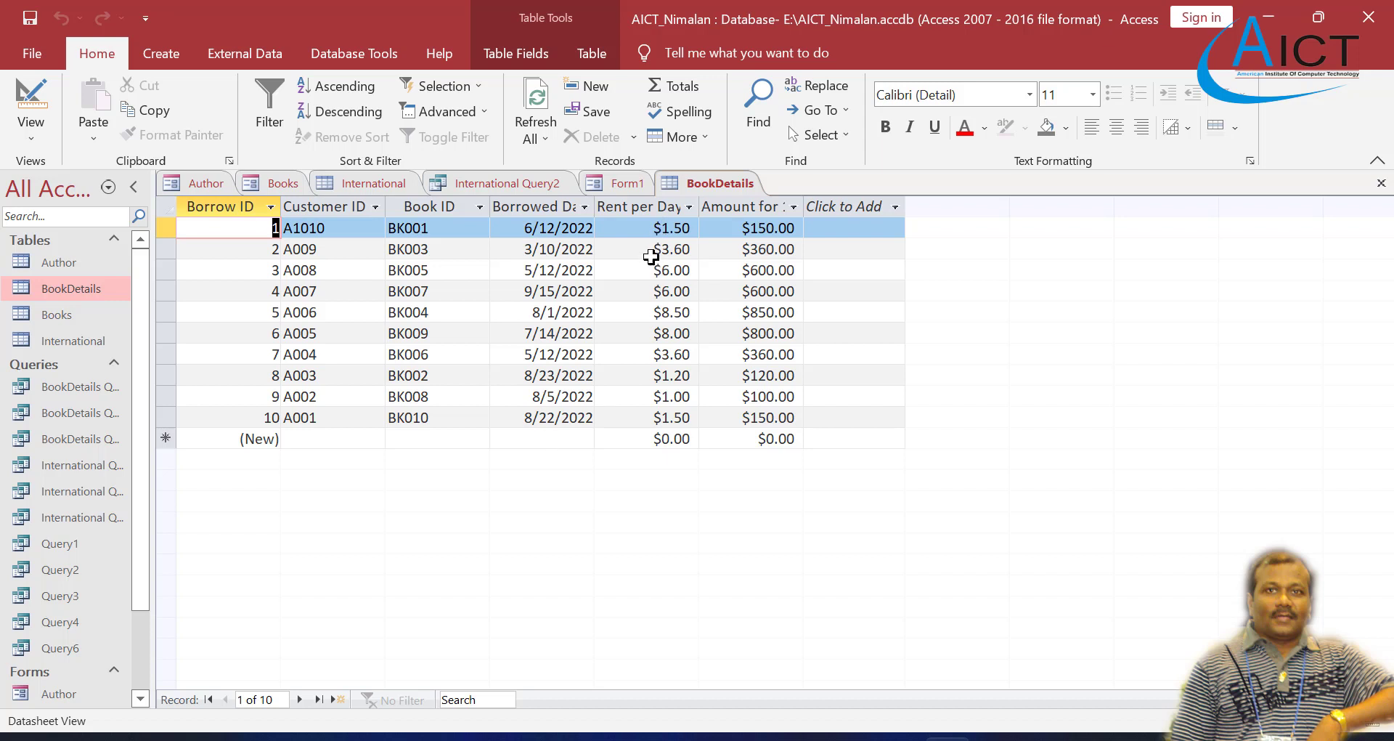
click(616, 186)
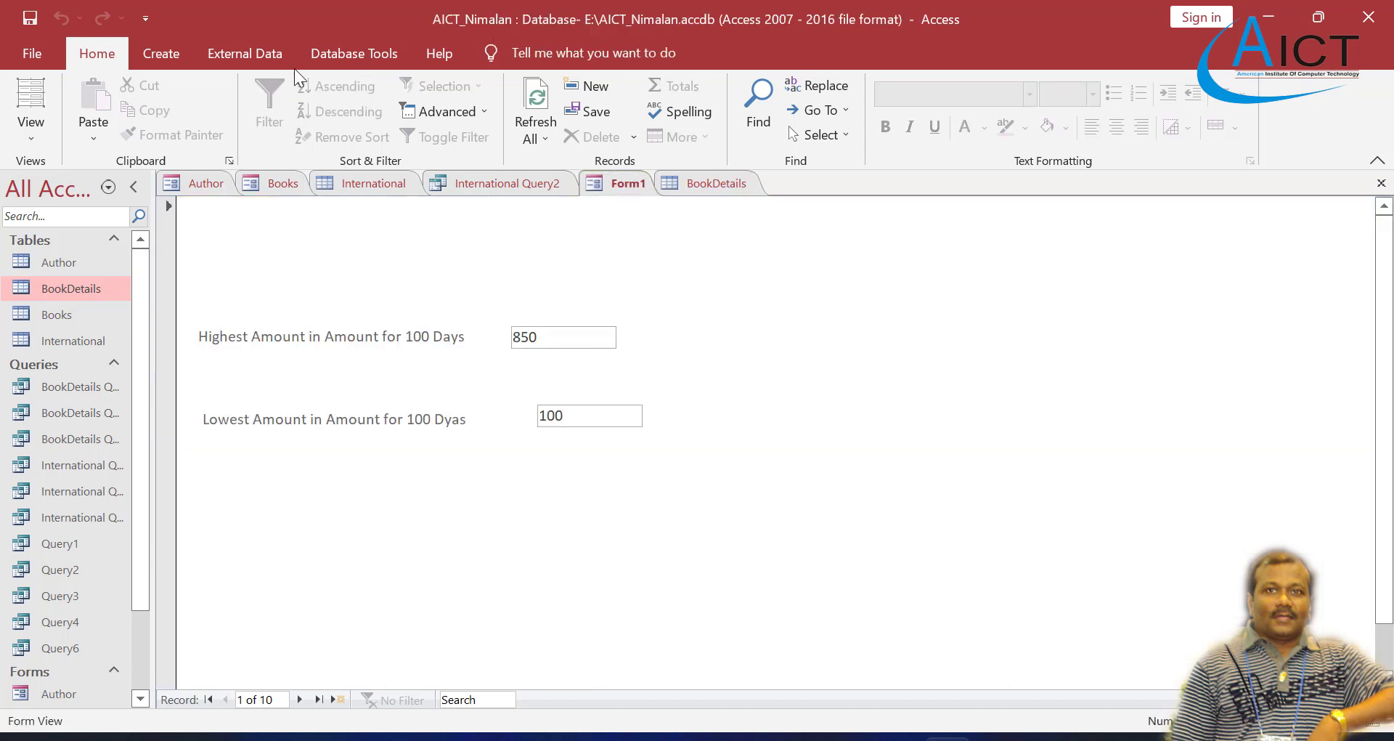
Step: In Design View, insert a text box below the Lowest Amount field at about 3 on the vertical ruler and caption its label "No of Books"
click(168, 59)
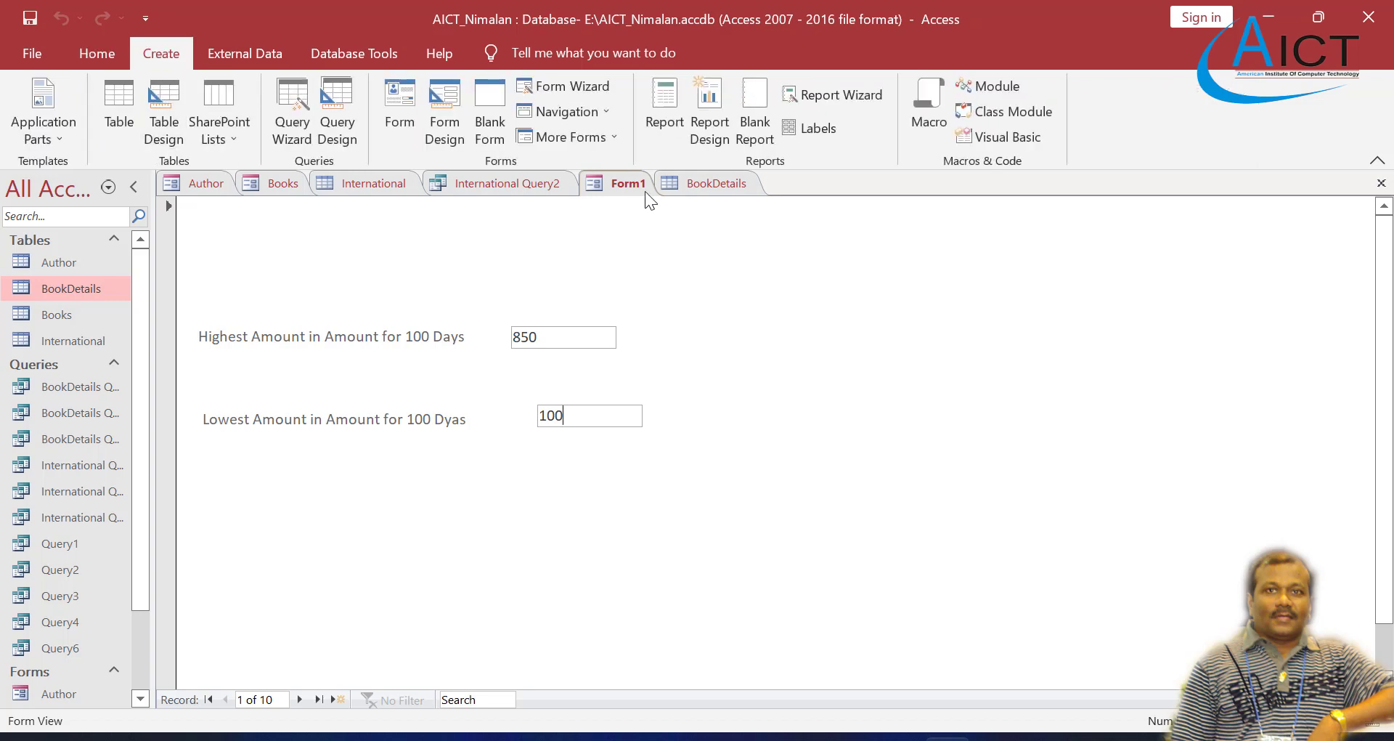
right_click(622, 185)
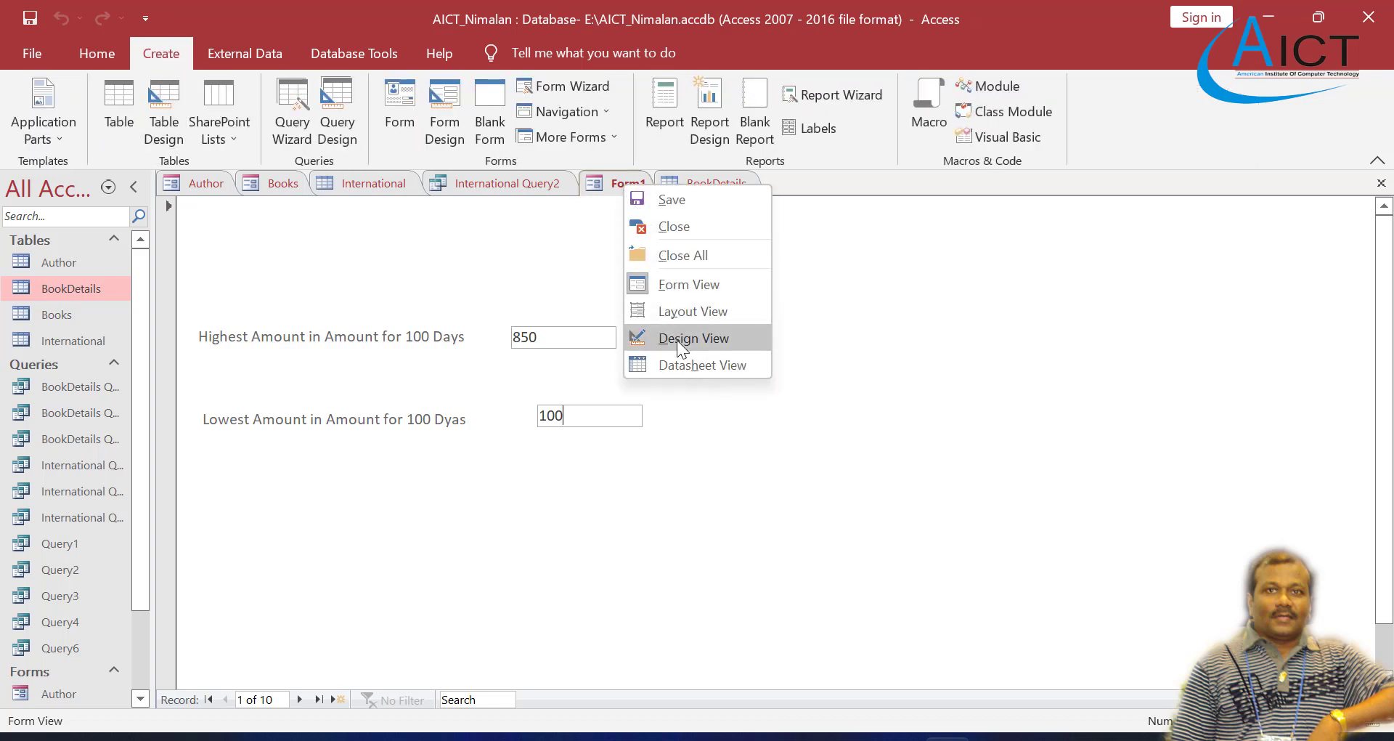
click(681, 343)
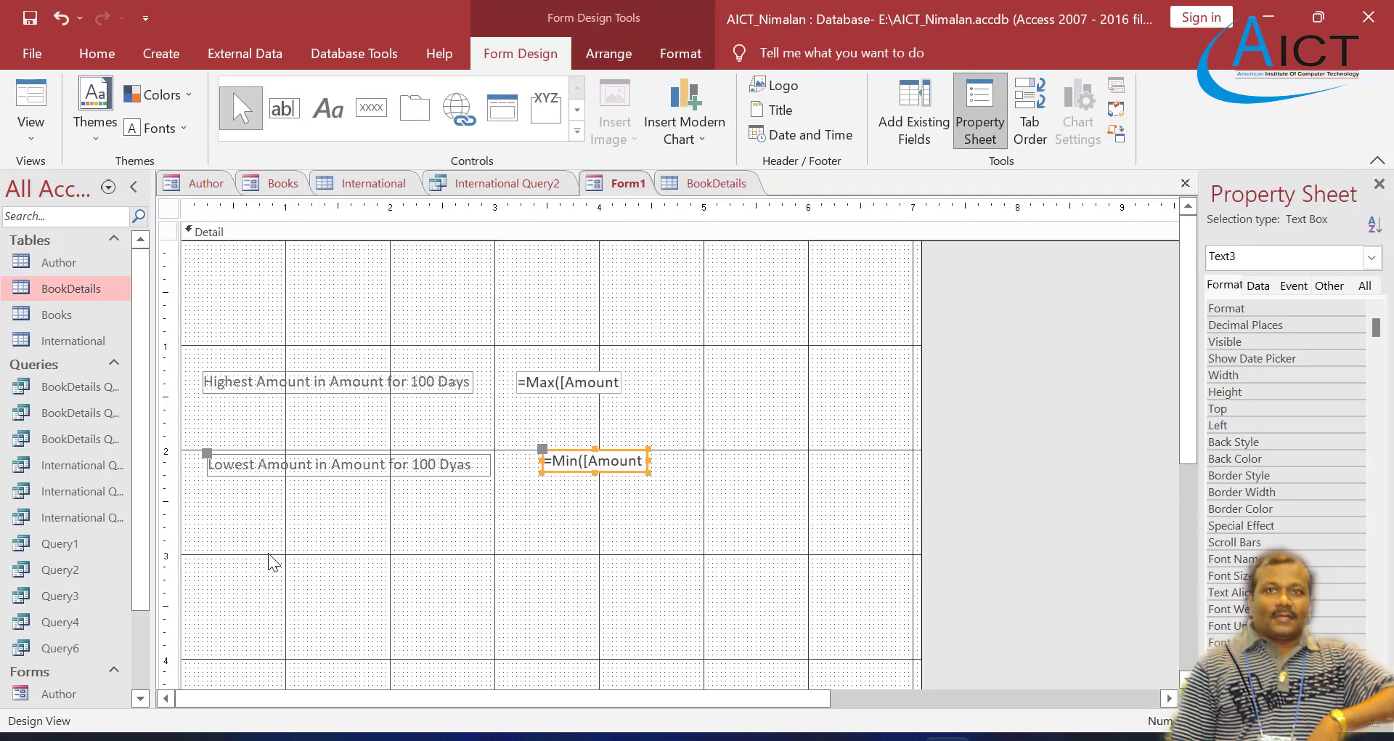
click(292, 122)
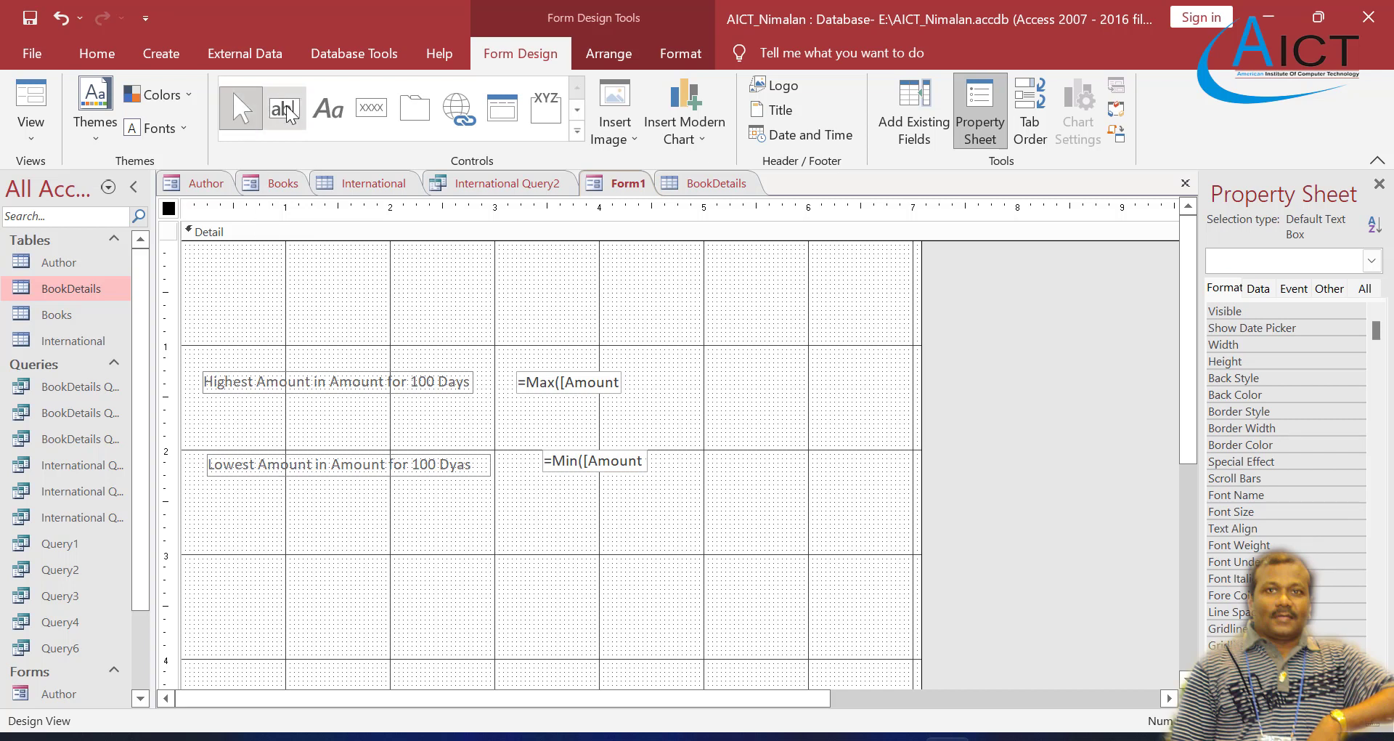
click(386, 559)
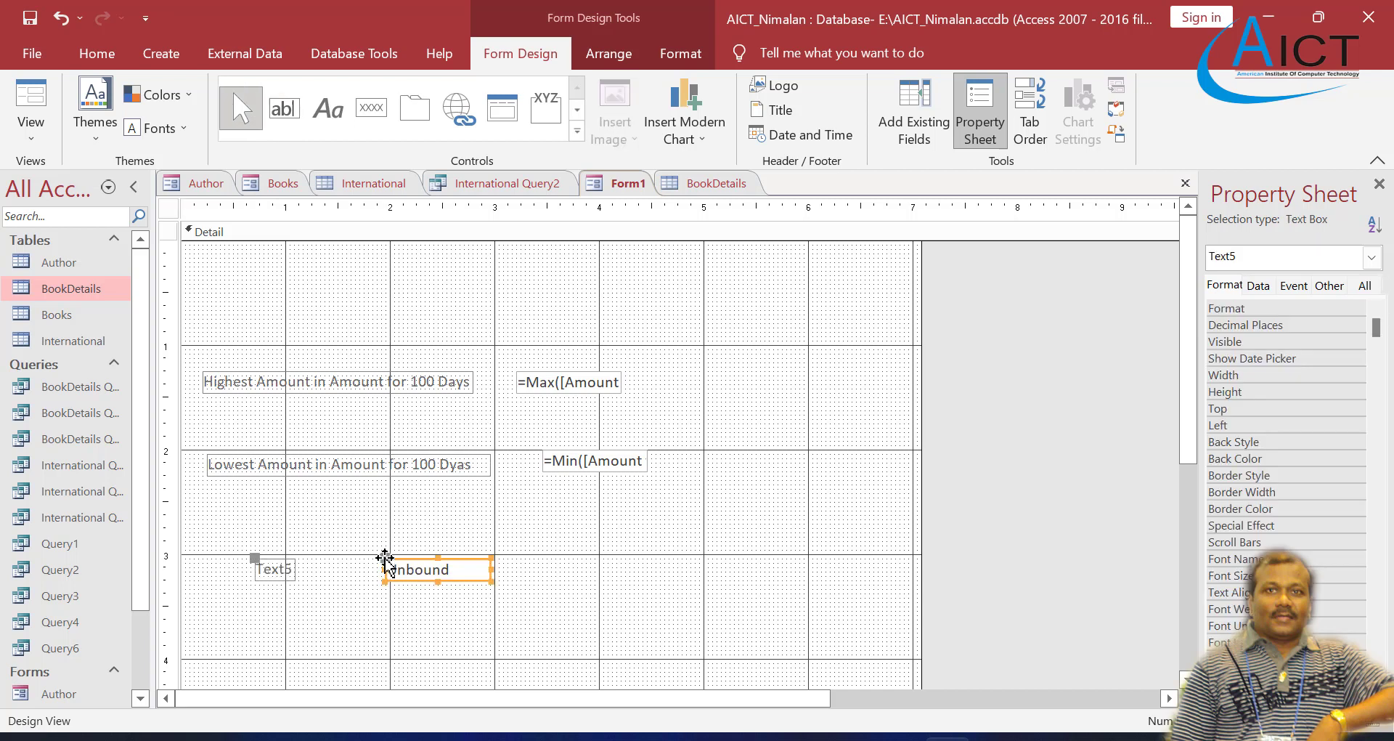
click(287, 573)
click(291, 569)
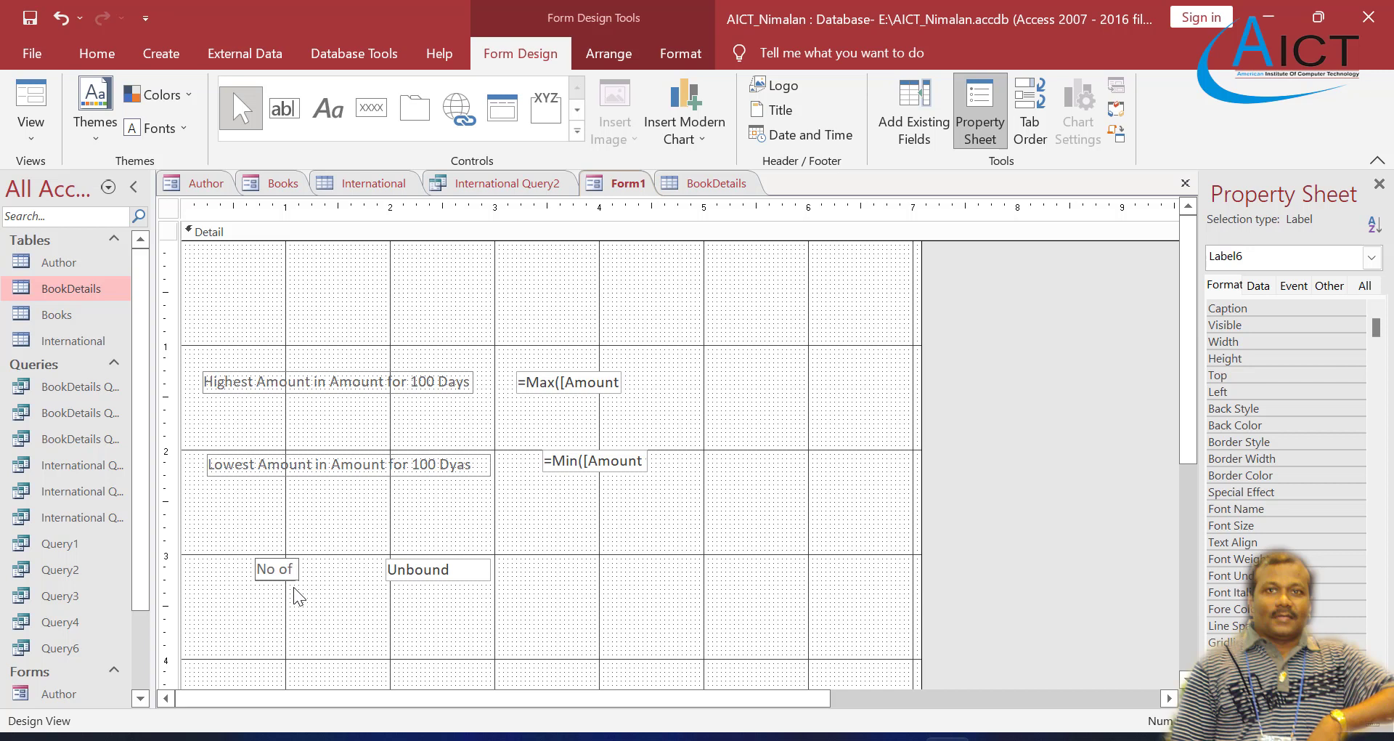
text(No of Books)
click(402, 617)
Step: Enter the formula =Count([Book ID]) in the unbound text box beside the No of Books label
click(441, 570)
click(461, 567)
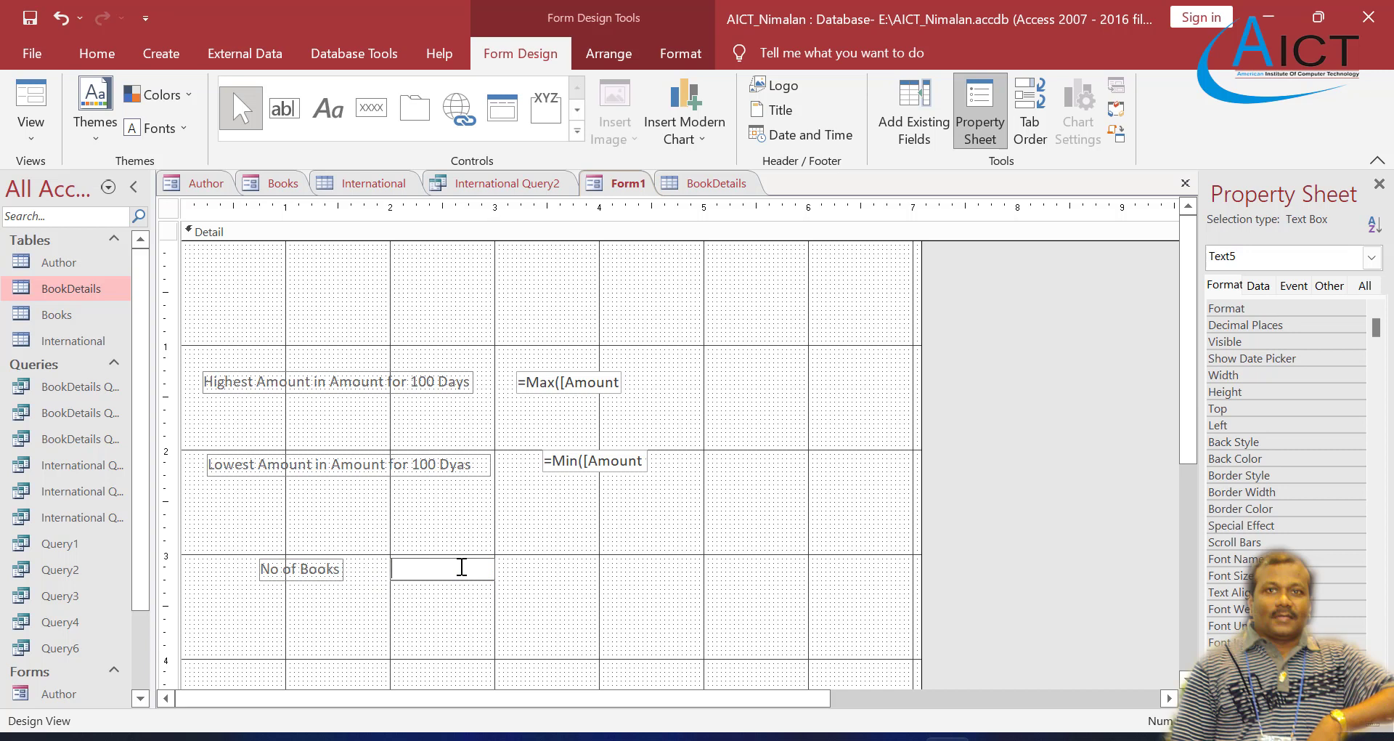
text(=)
text(Count)
text(()
text([)
text(Book)
text( ID)
text(])
text())
click(494, 569)
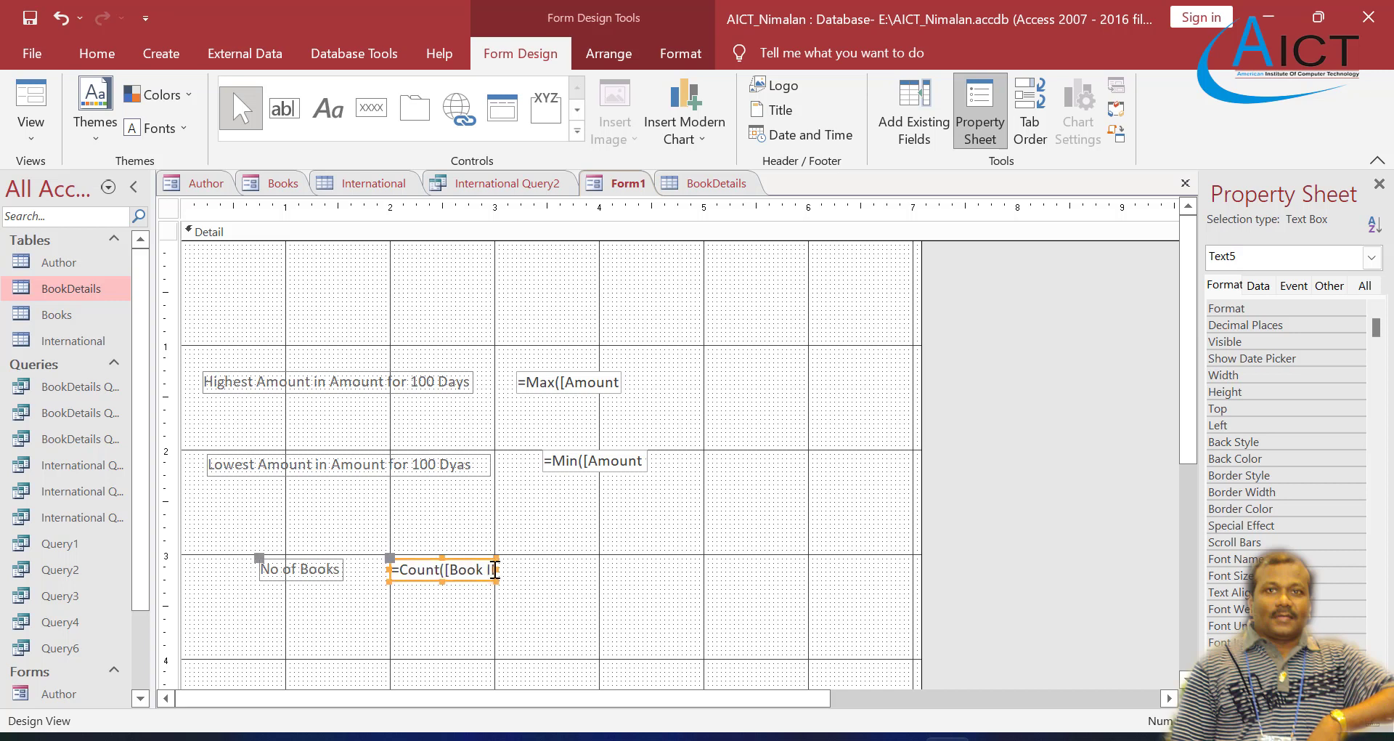
Step: Check the calculated fields in Form View and compare them with the Book ID column of the BookDetails table
right_click(625, 183)
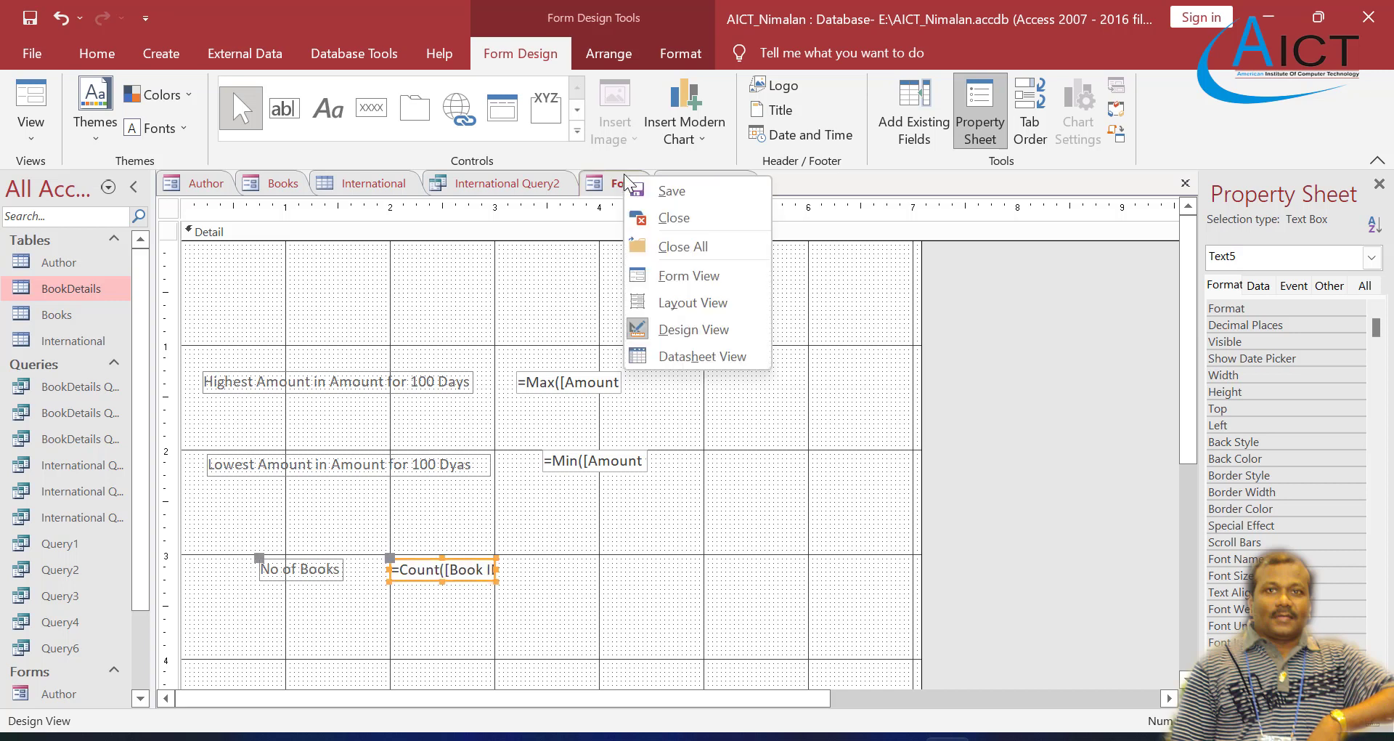
click(678, 274)
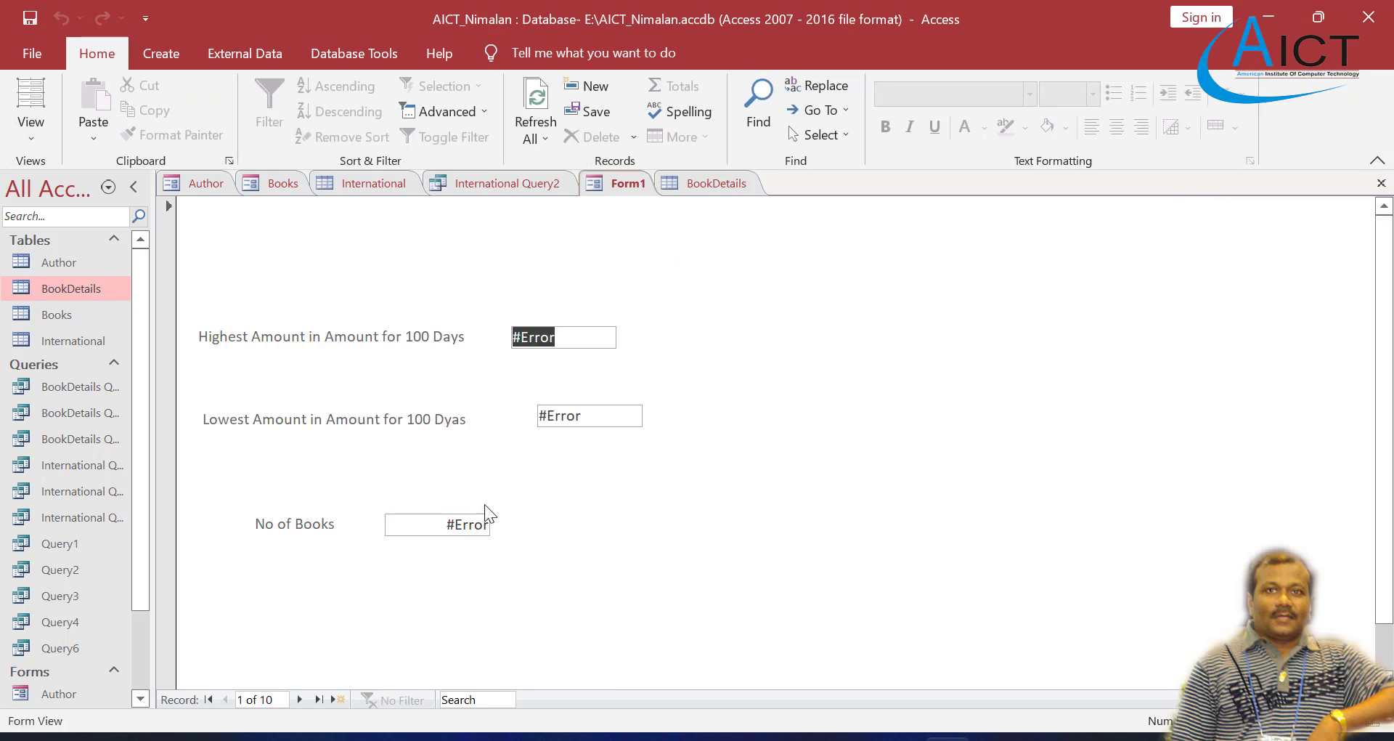
click(705, 185)
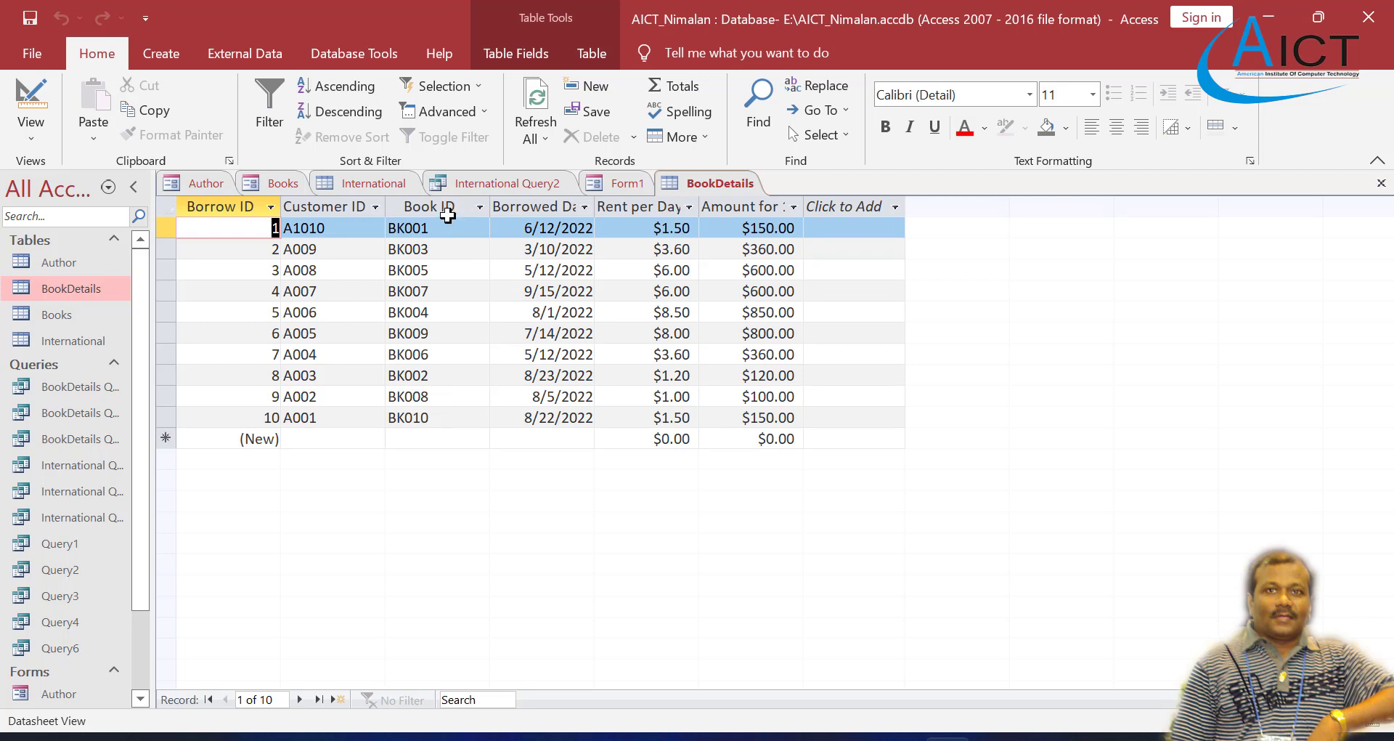
click(618, 183)
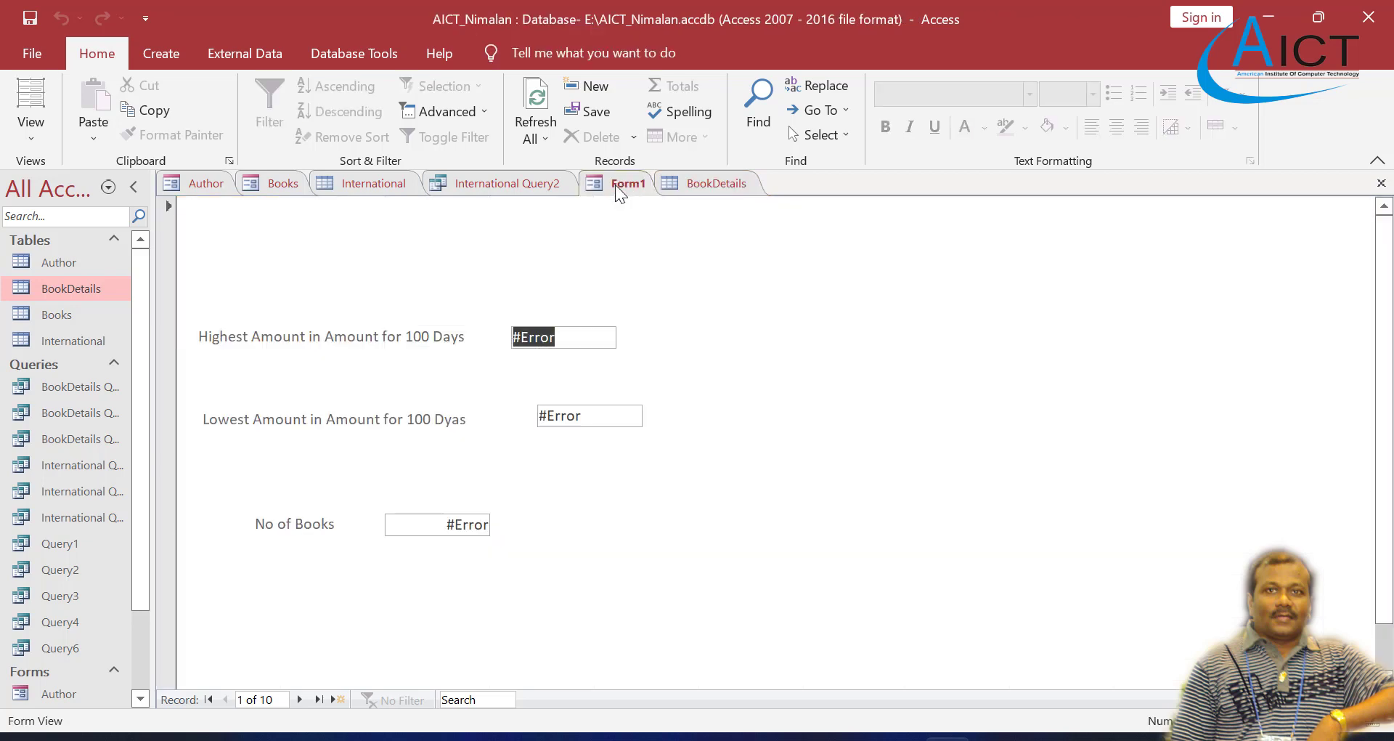
Step: In Design View, review the field name in the No of Books Count formula and check it against the BookDetails table
right_click(617, 182)
click(679, 333)
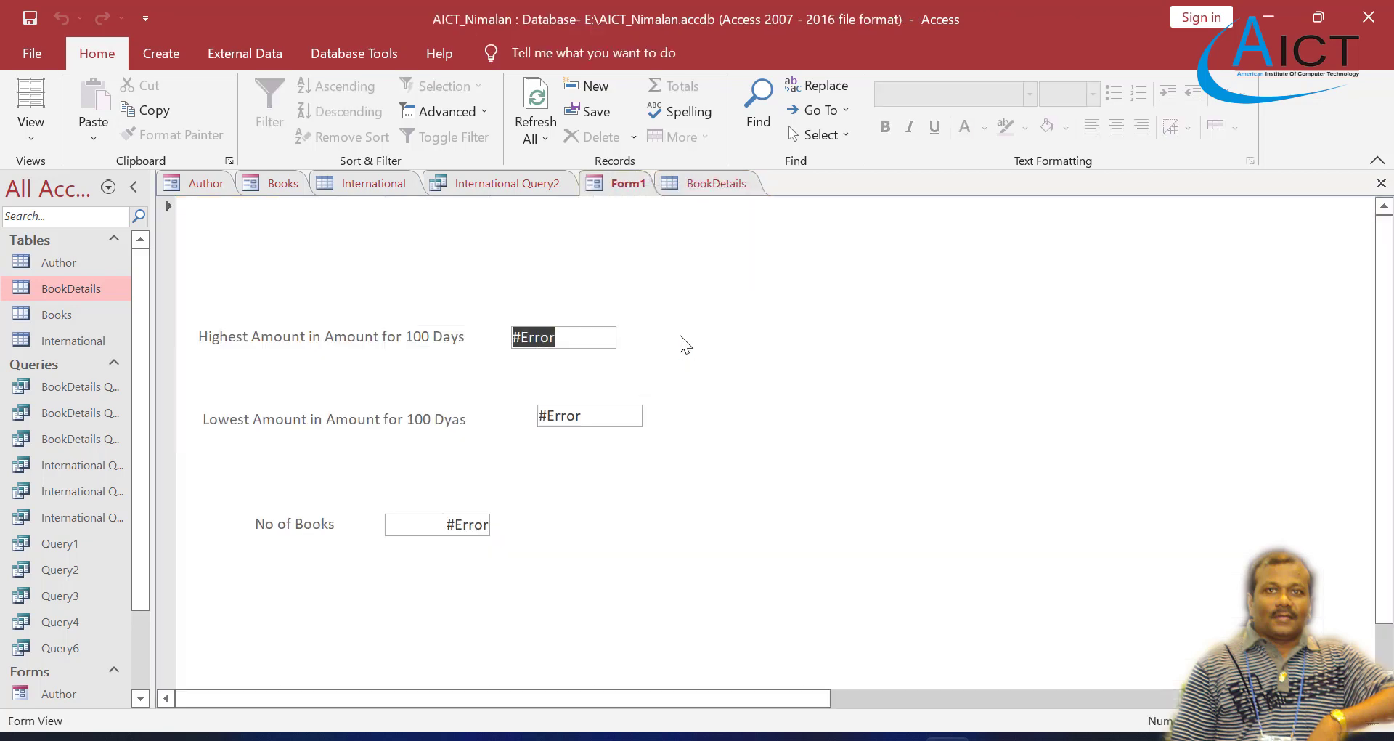
click(483, 573)
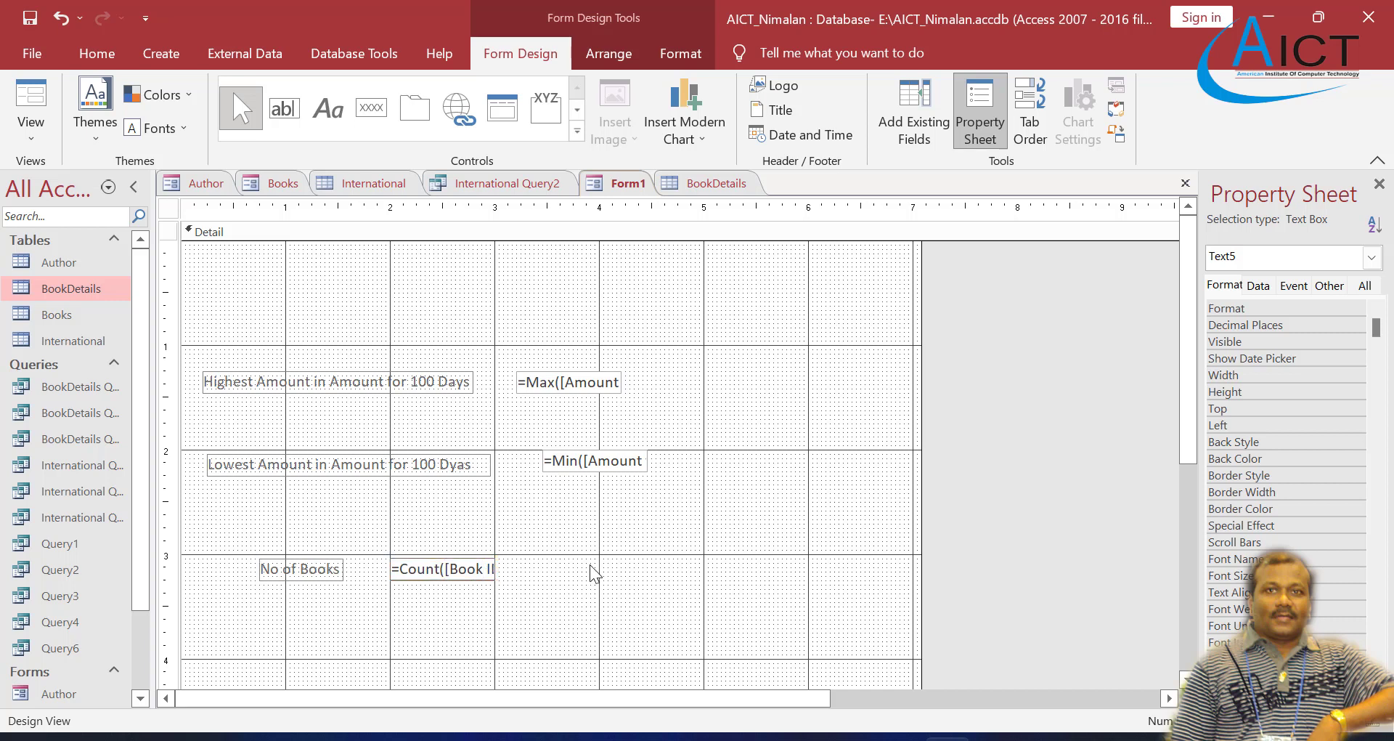
key(Right)
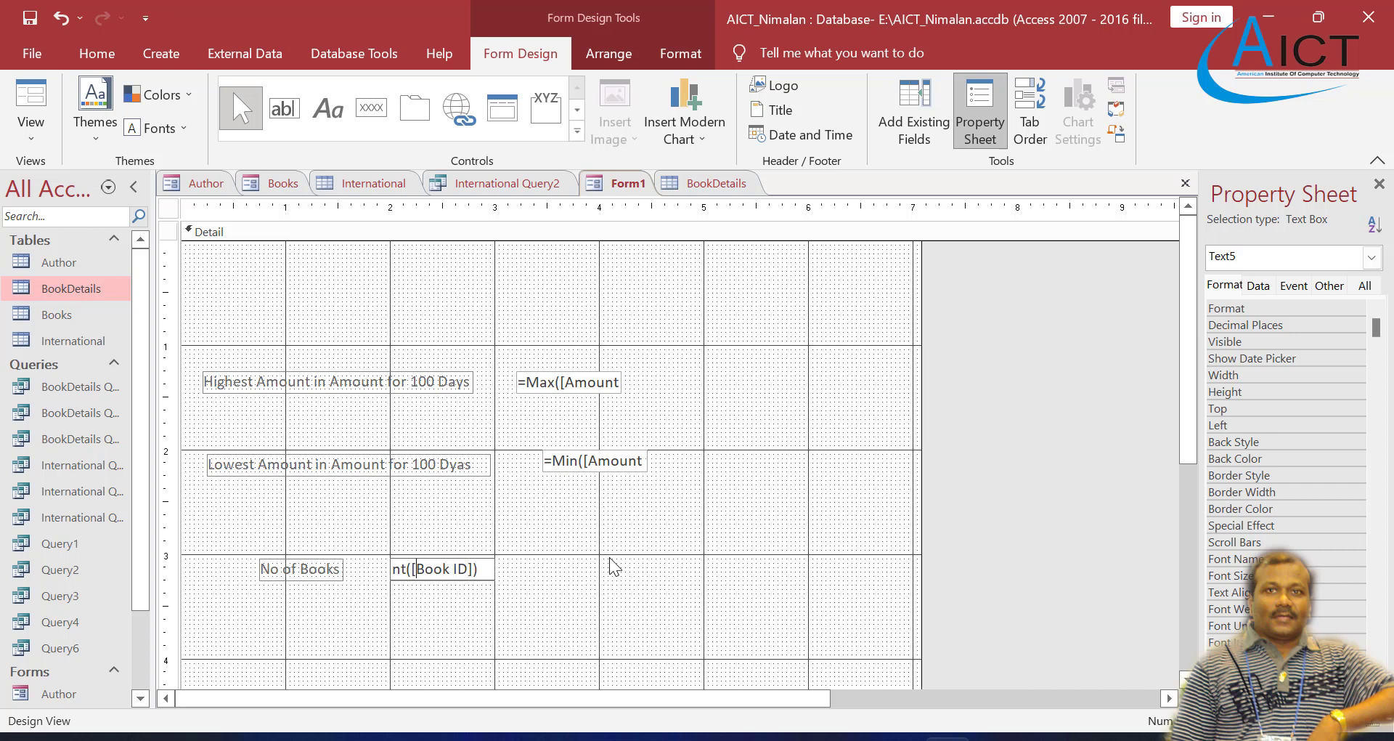
key(Left)
key(Left)
key(Left)
key(Left)
key(Left)
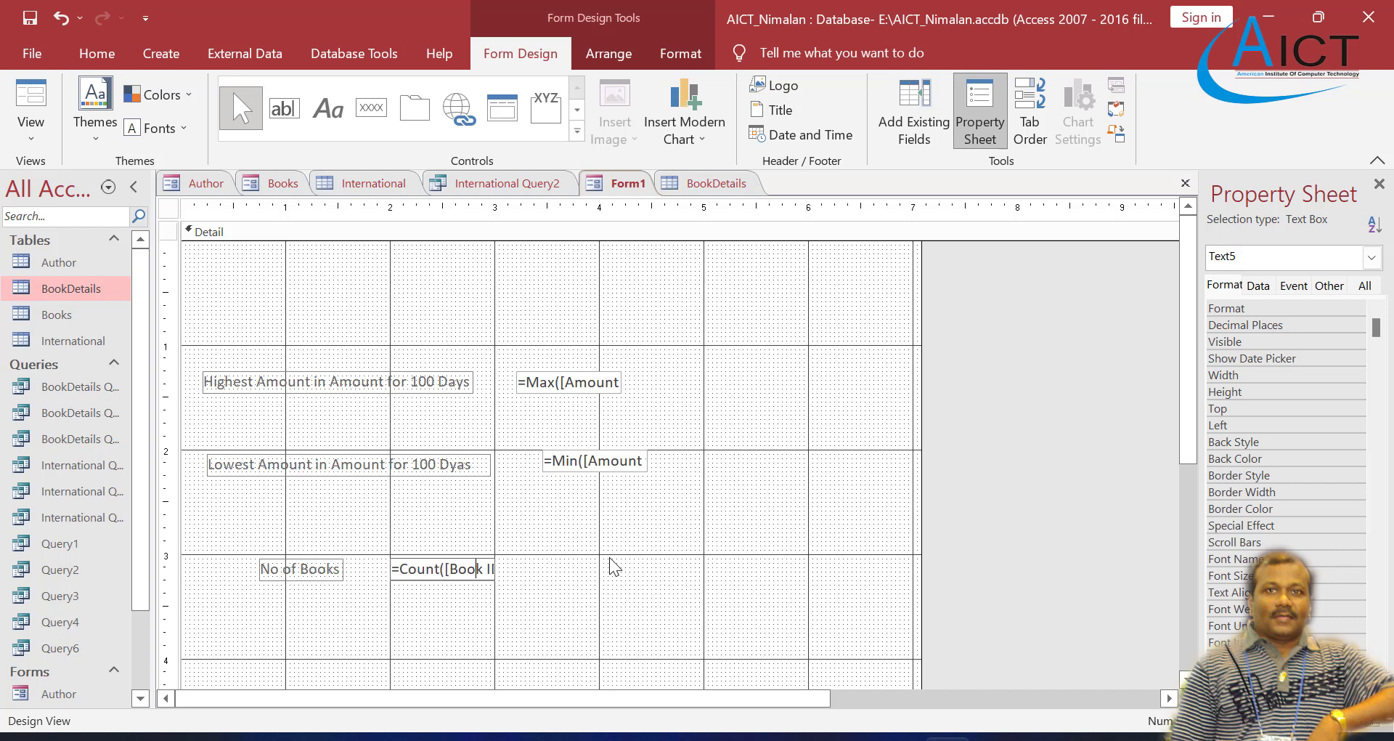
click(723, 184)
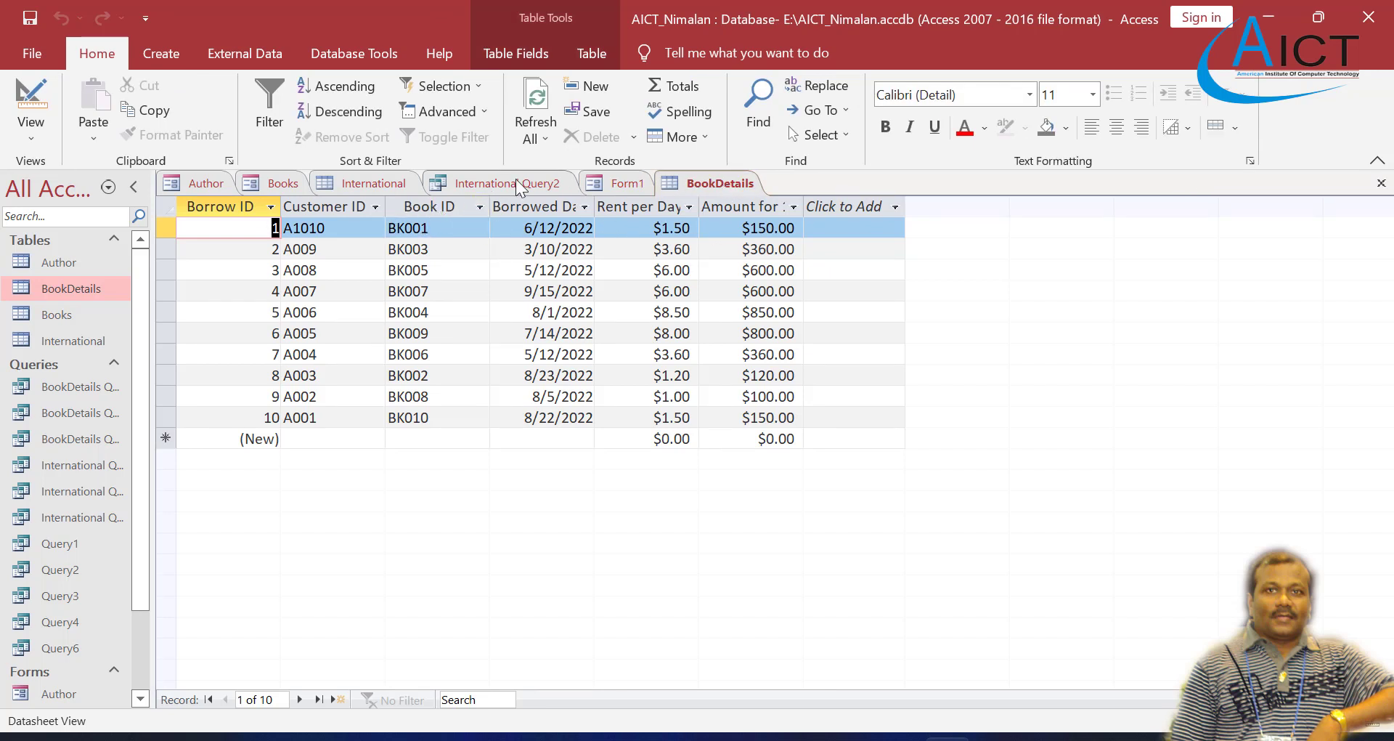
Step: Add the Book ID field from BookDetails to the form above the Highest Amount field and display the form in Form View
click(604, 182)
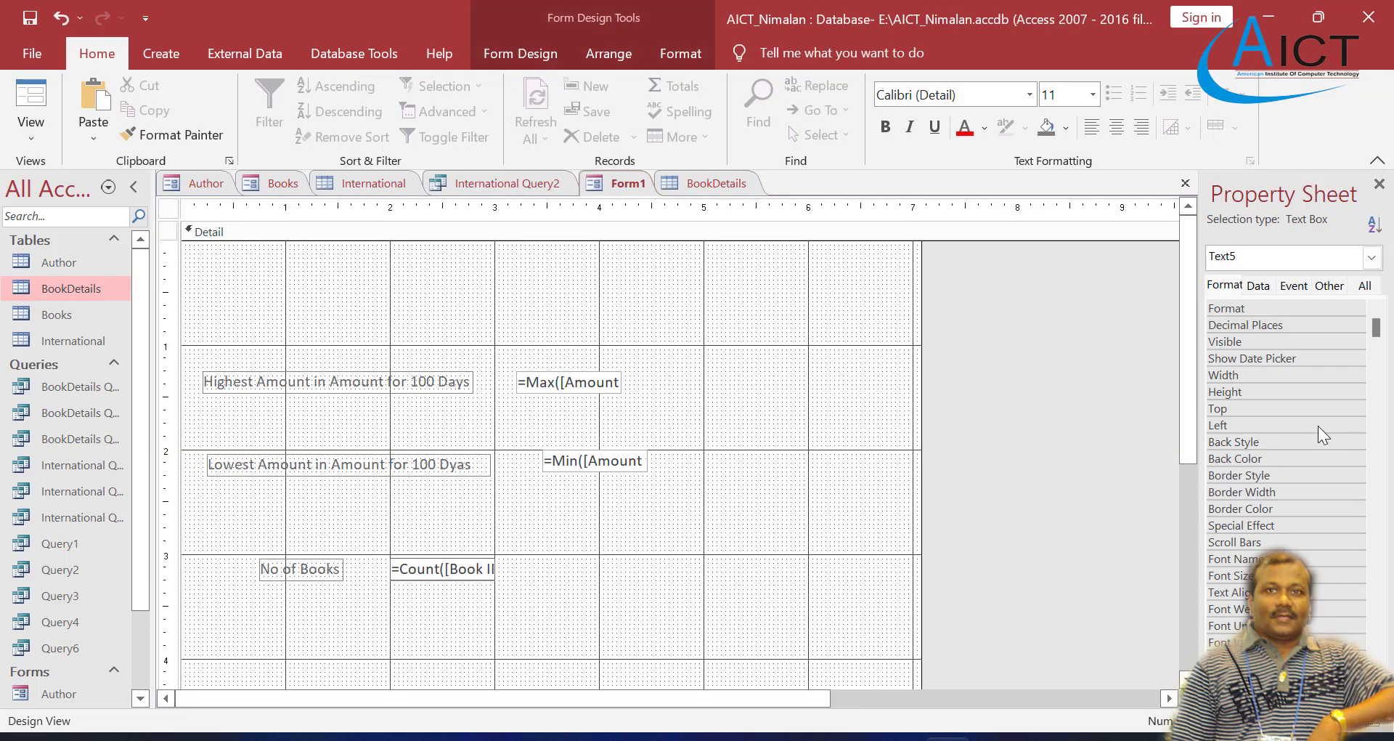
click(518, 51)
click(930, 122)
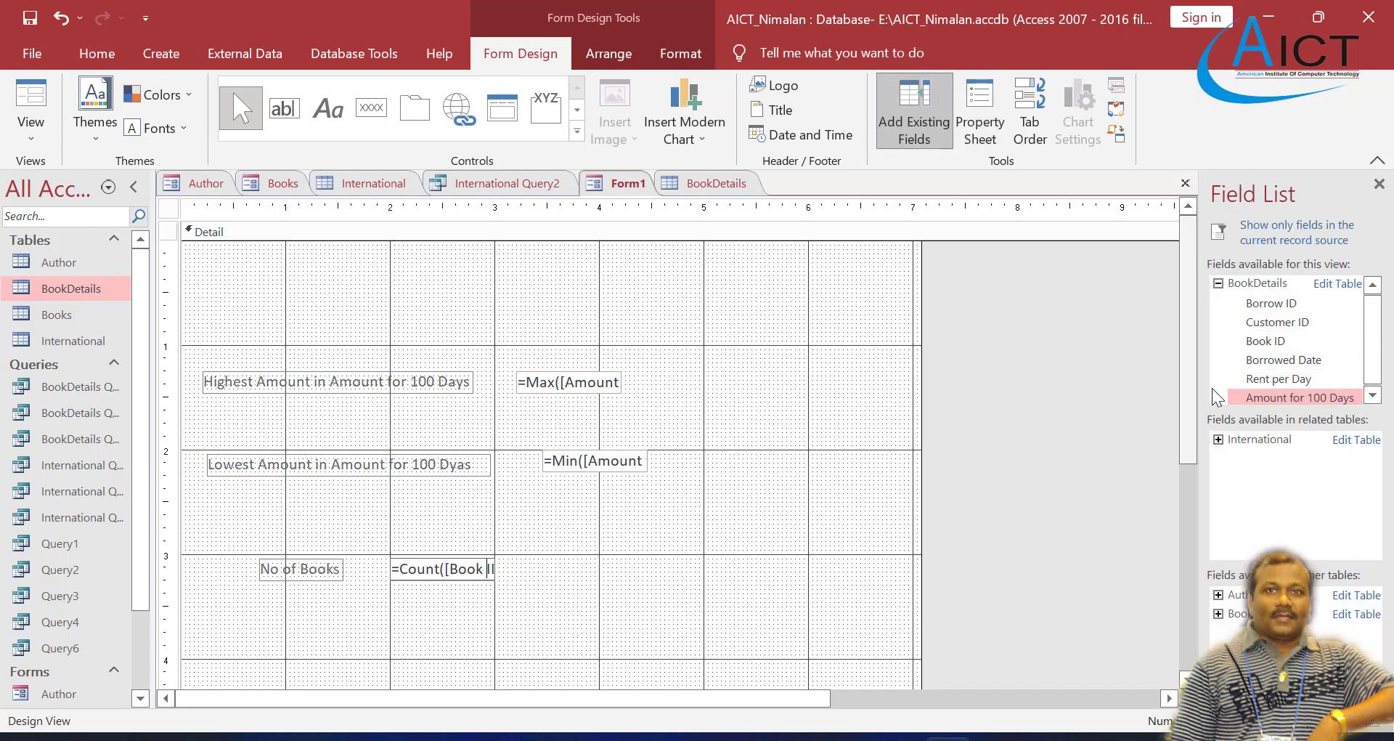
drag(1263, 345, 556, 291)
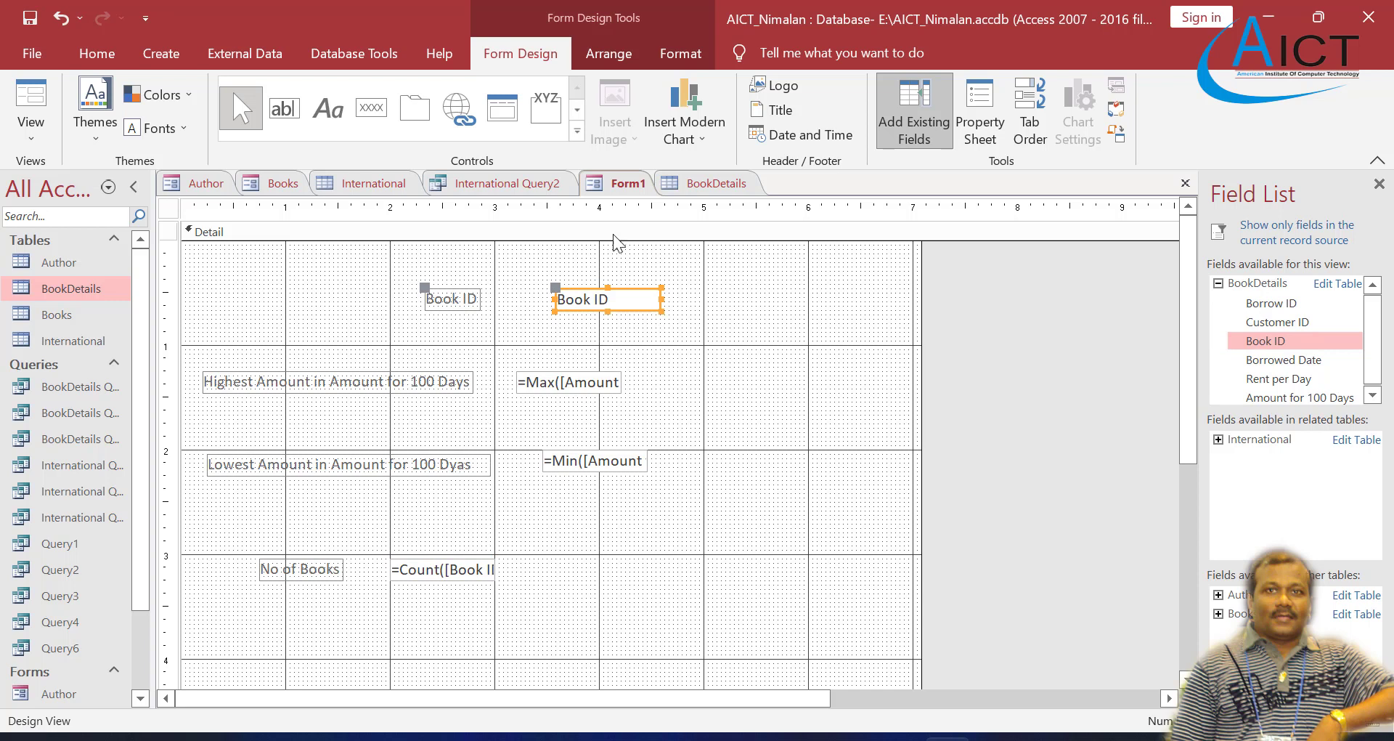
right_click(612, 181)
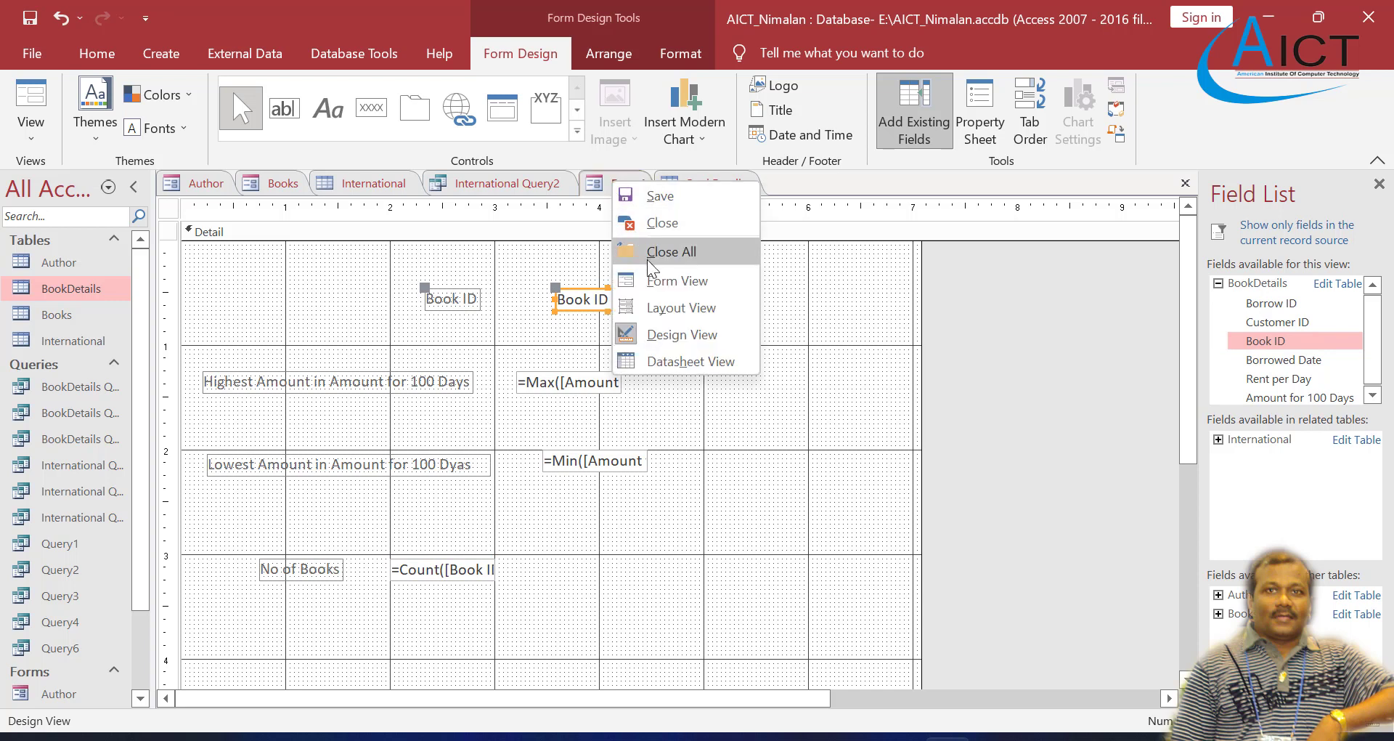
click(673, 281)
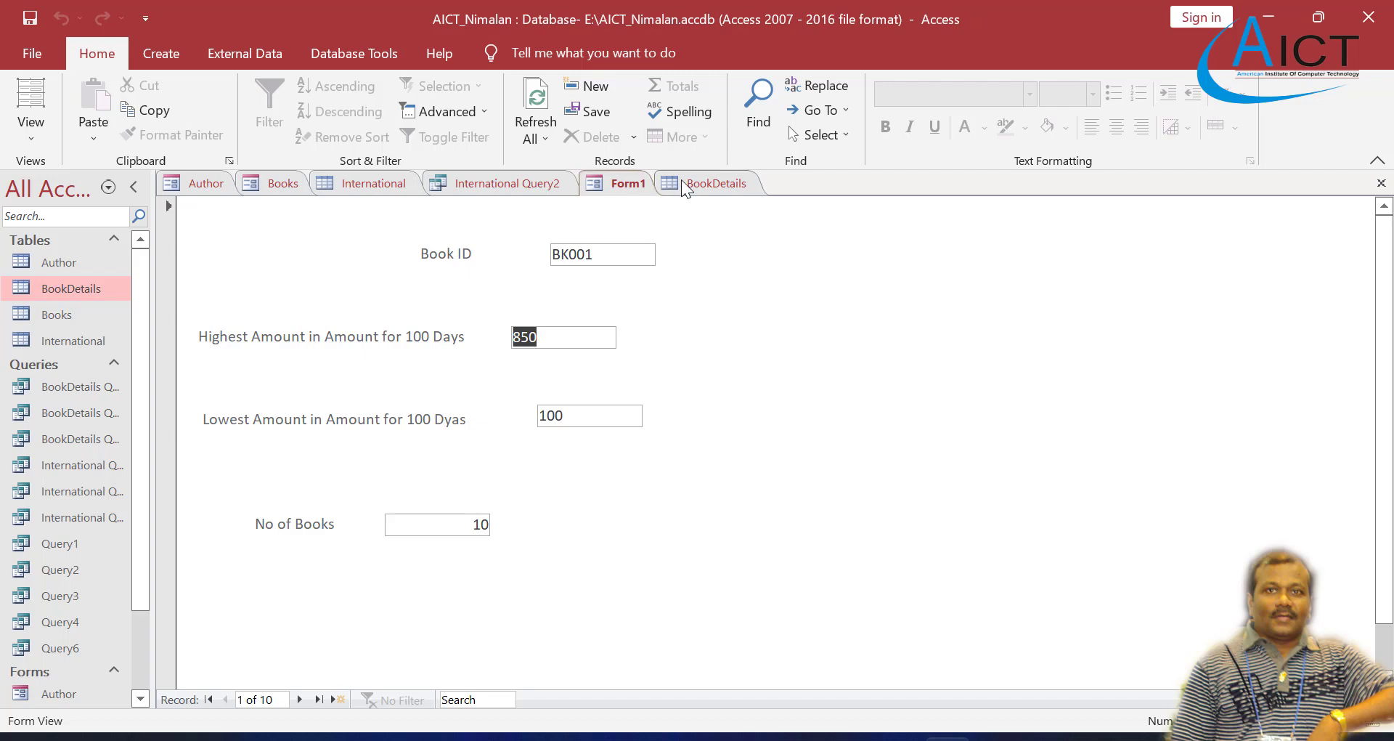
Step: Return the form to Design View and delete the Book ID field above the Highest Amount field
click(488, 183)
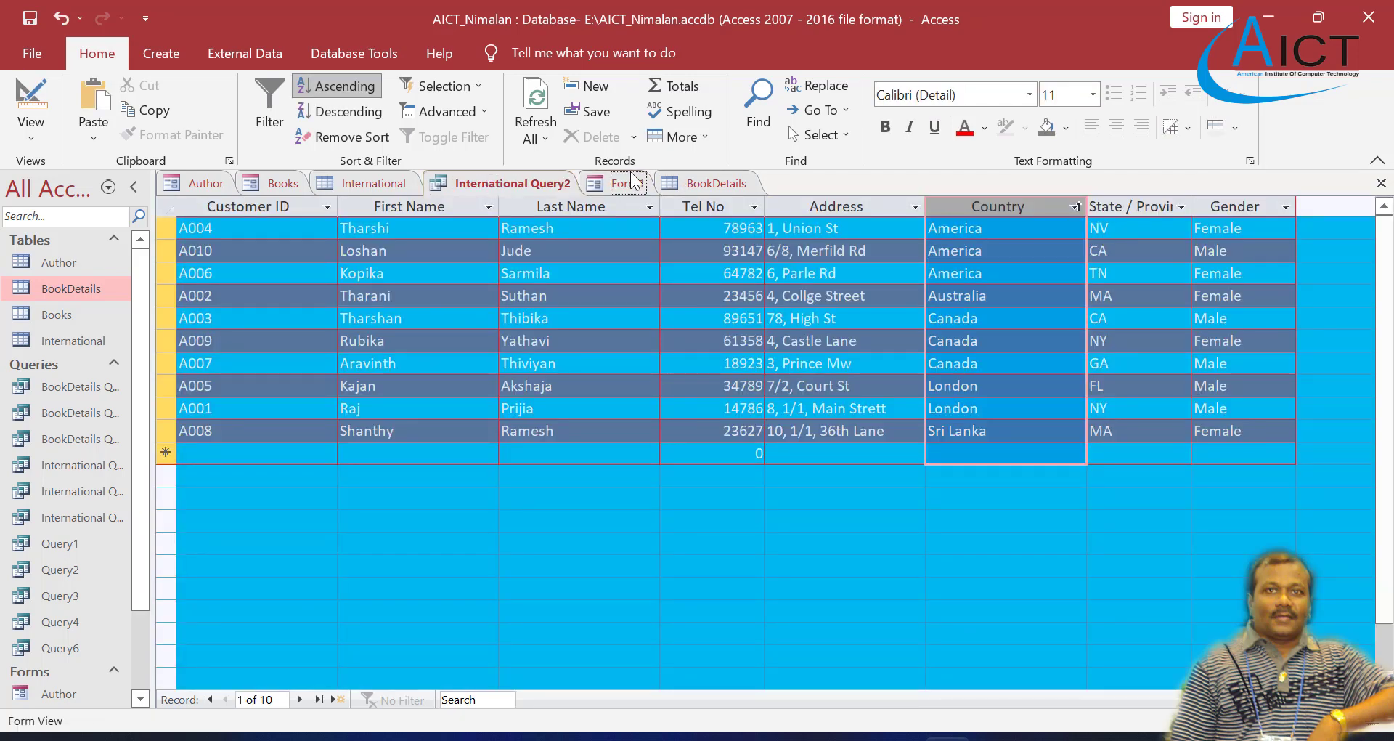
click(632, 182)
right_click(632, 183)
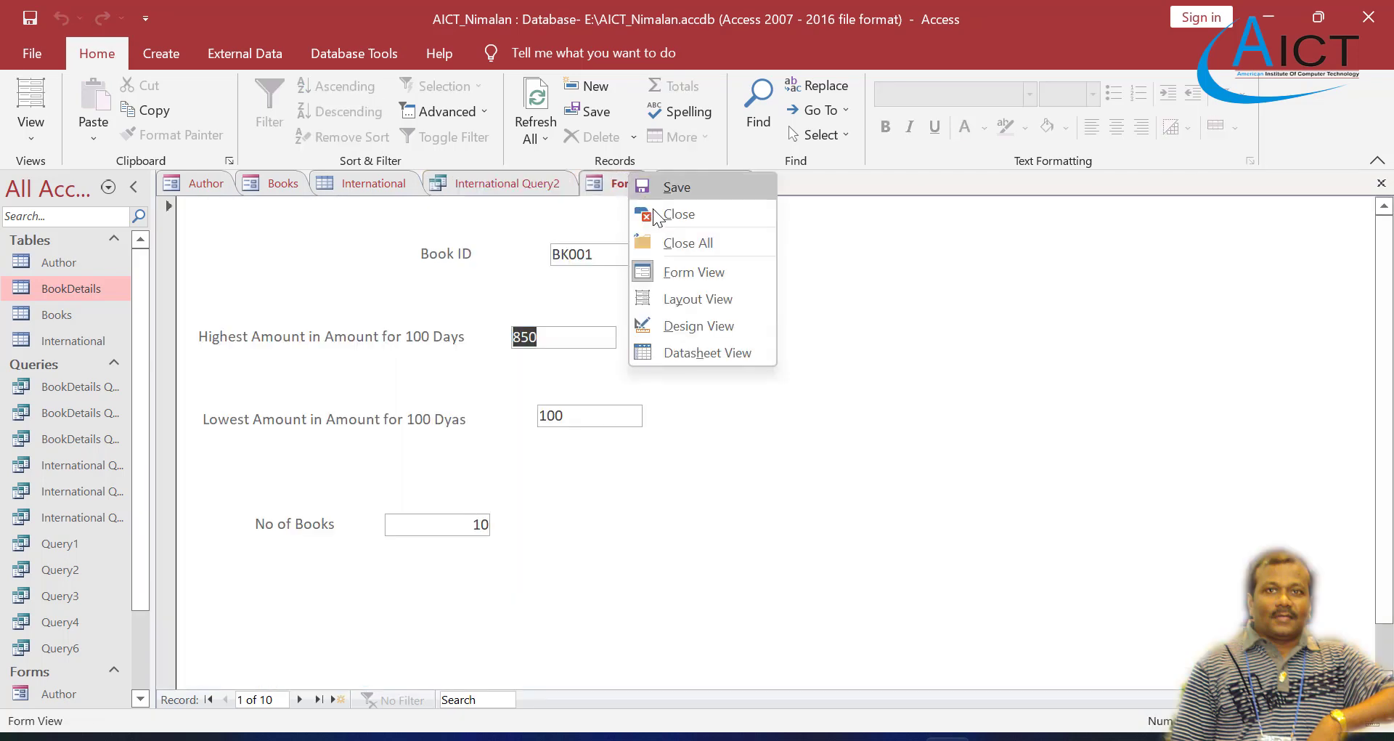
click(681, 320)
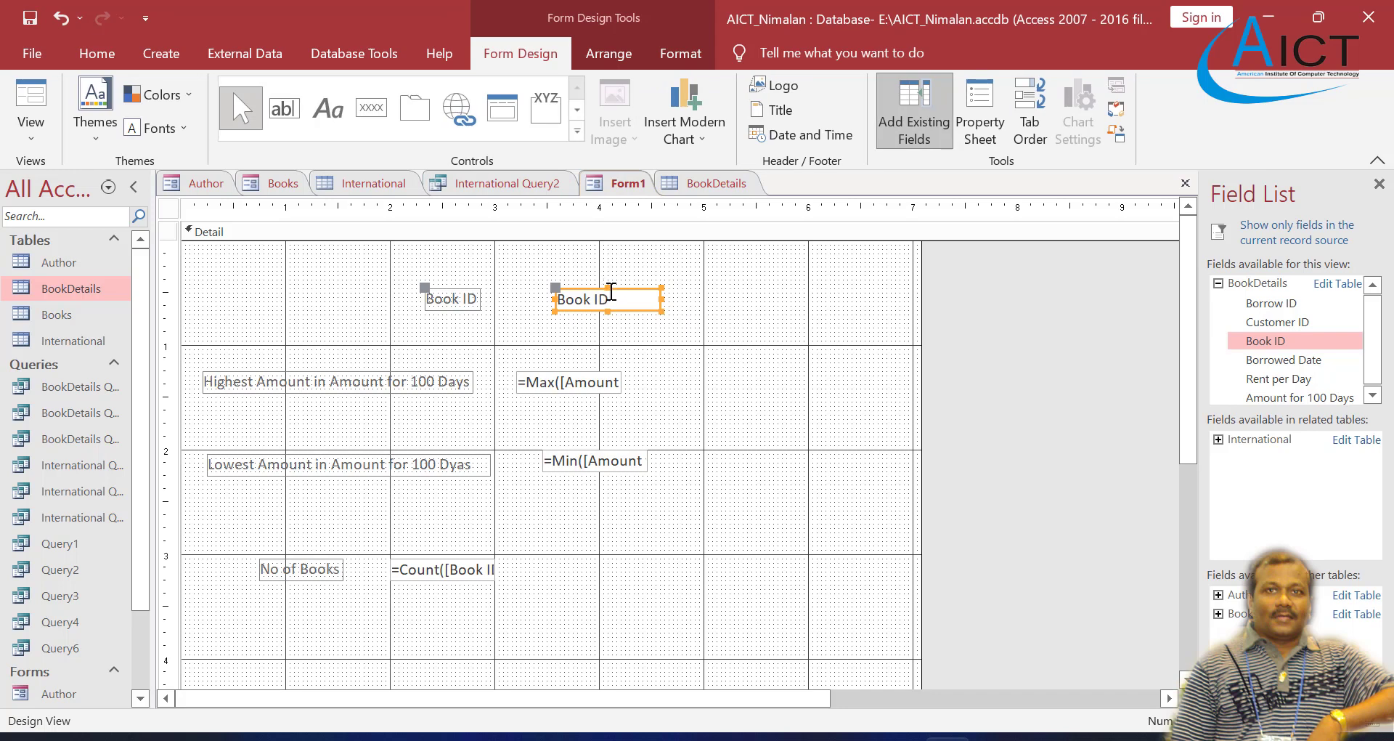
key(Delete)
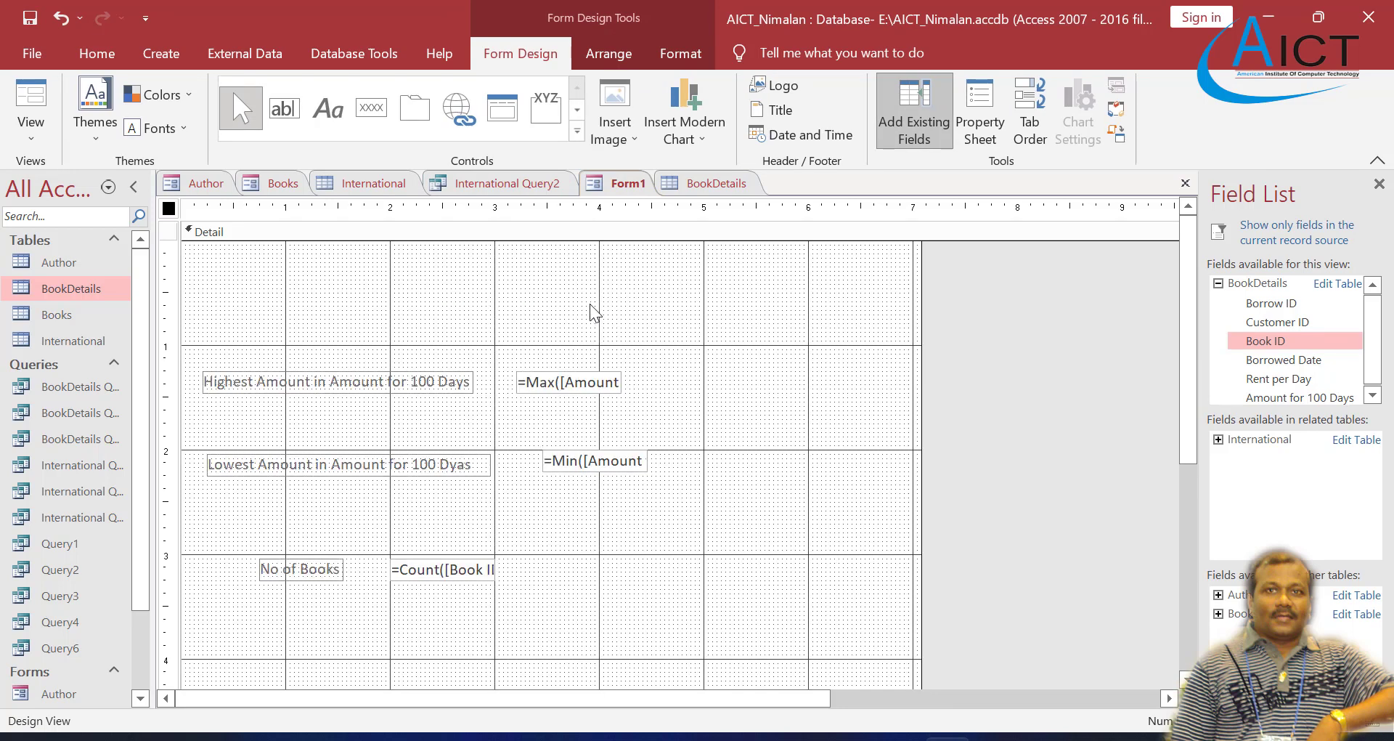
Step: Move the No of Books field up directly below the Lowest Amount field and the Highest Amount field down directly above it
click(334, 569)
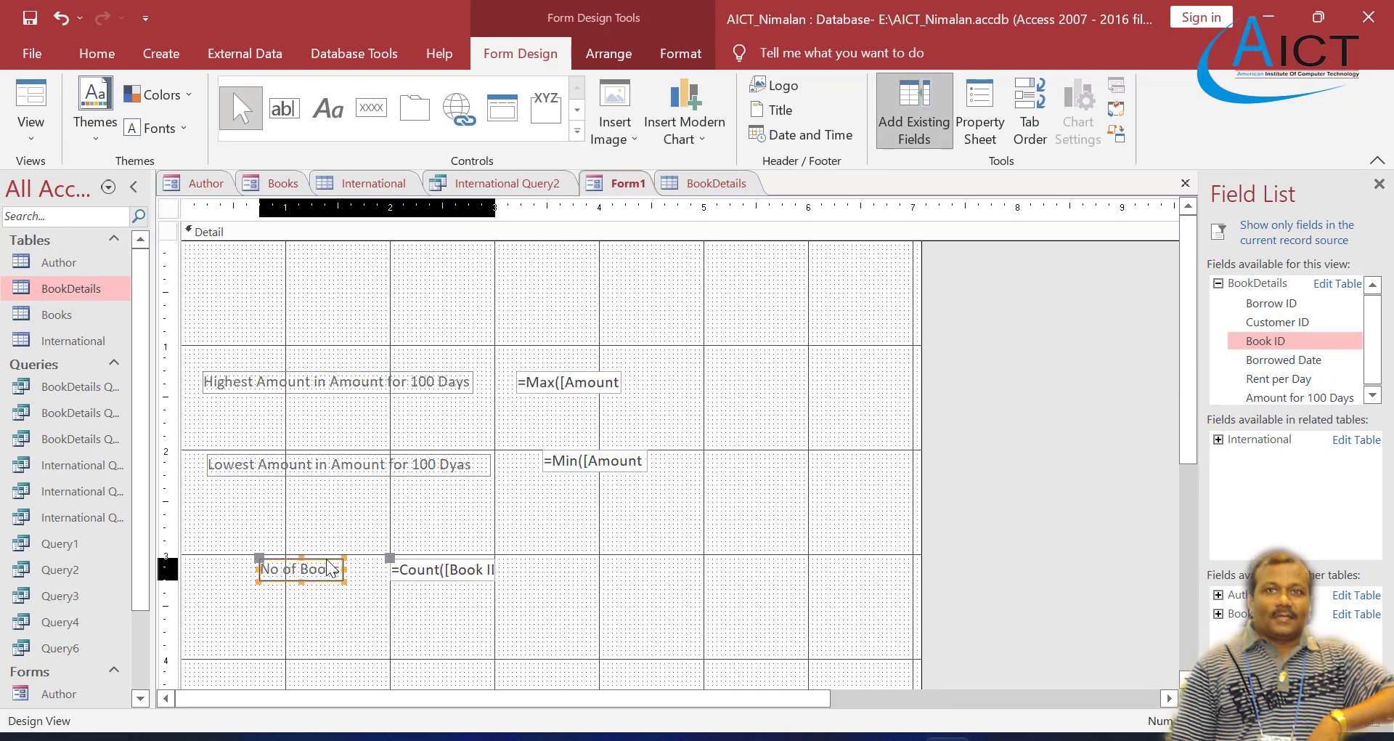
drag(324, 563, 273, 500)
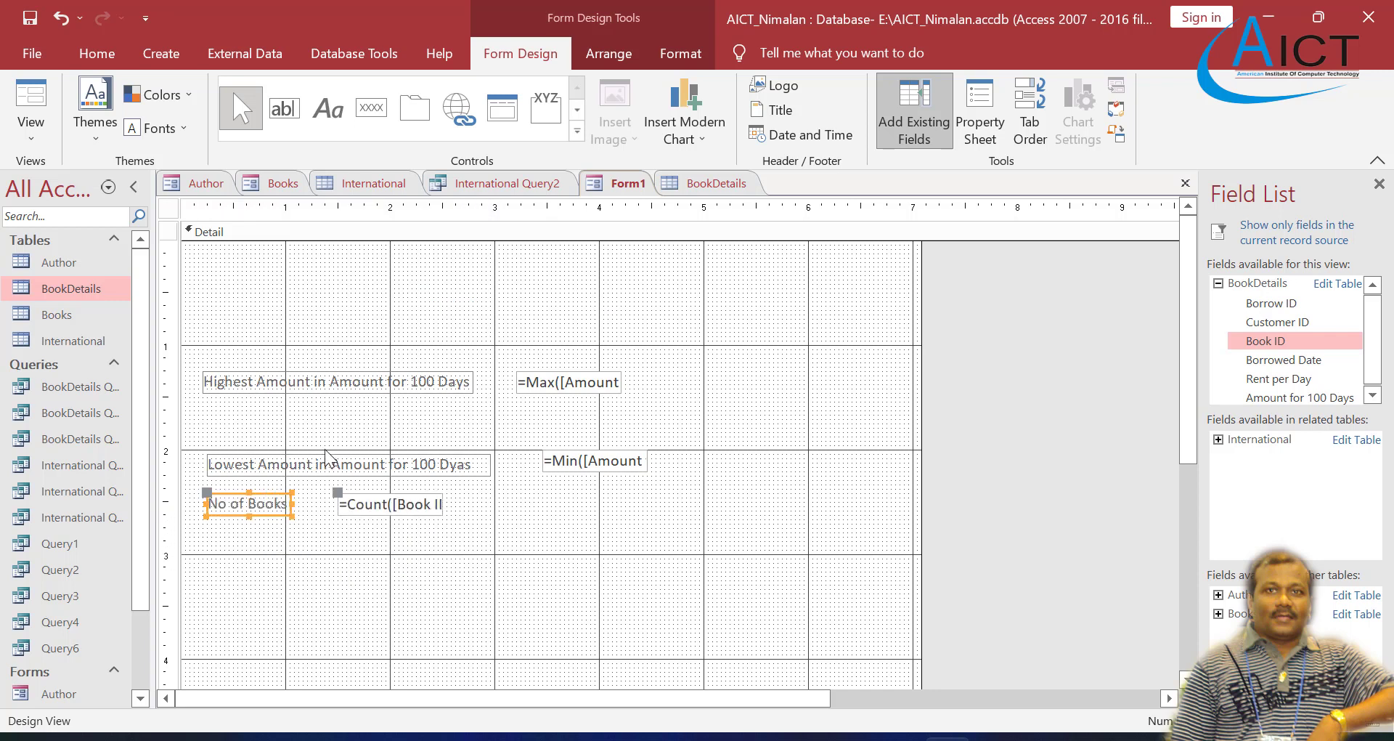
click(300, 391)
drag(311, 394, 315, 432)
Step: Line up the Count, Min and Max text boxes in one column at about 3.2 on the horizontal ruler
click(436, 506)
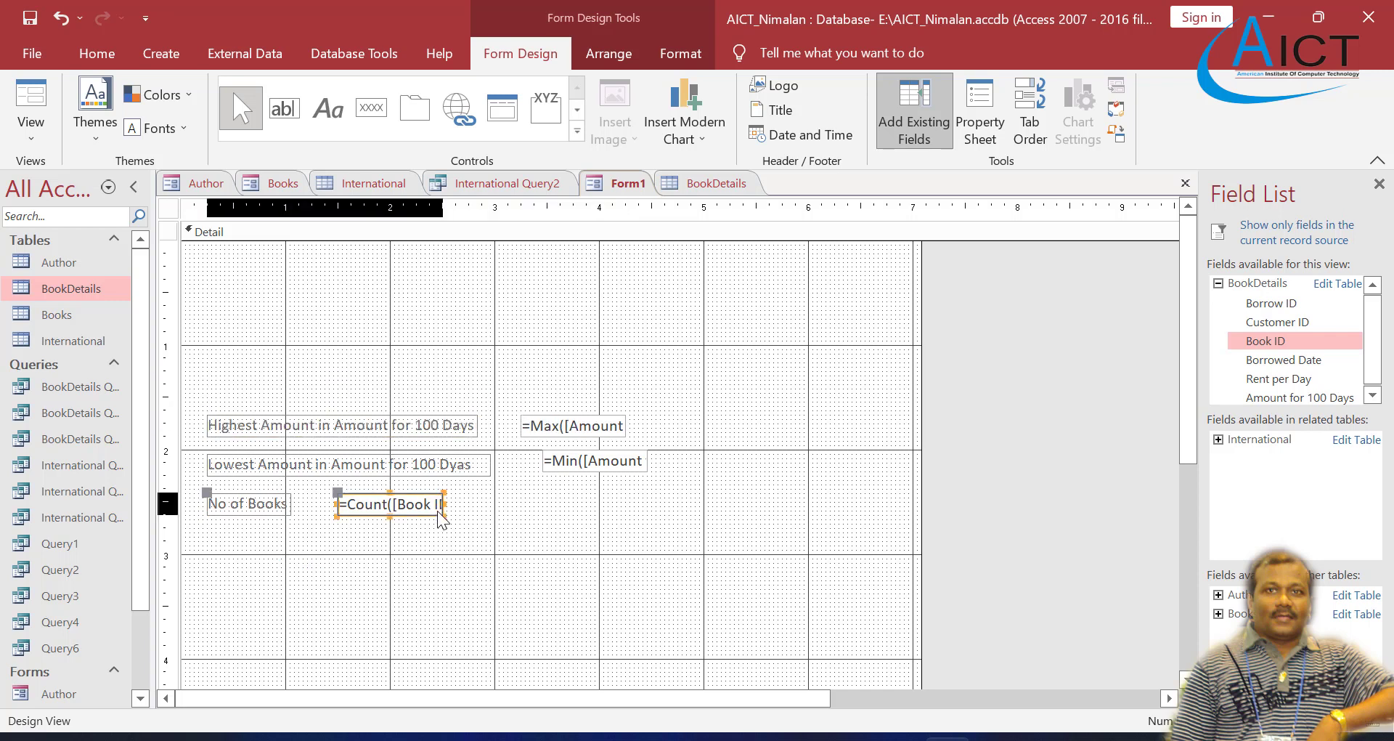
drag(424, 513, 604, 515)
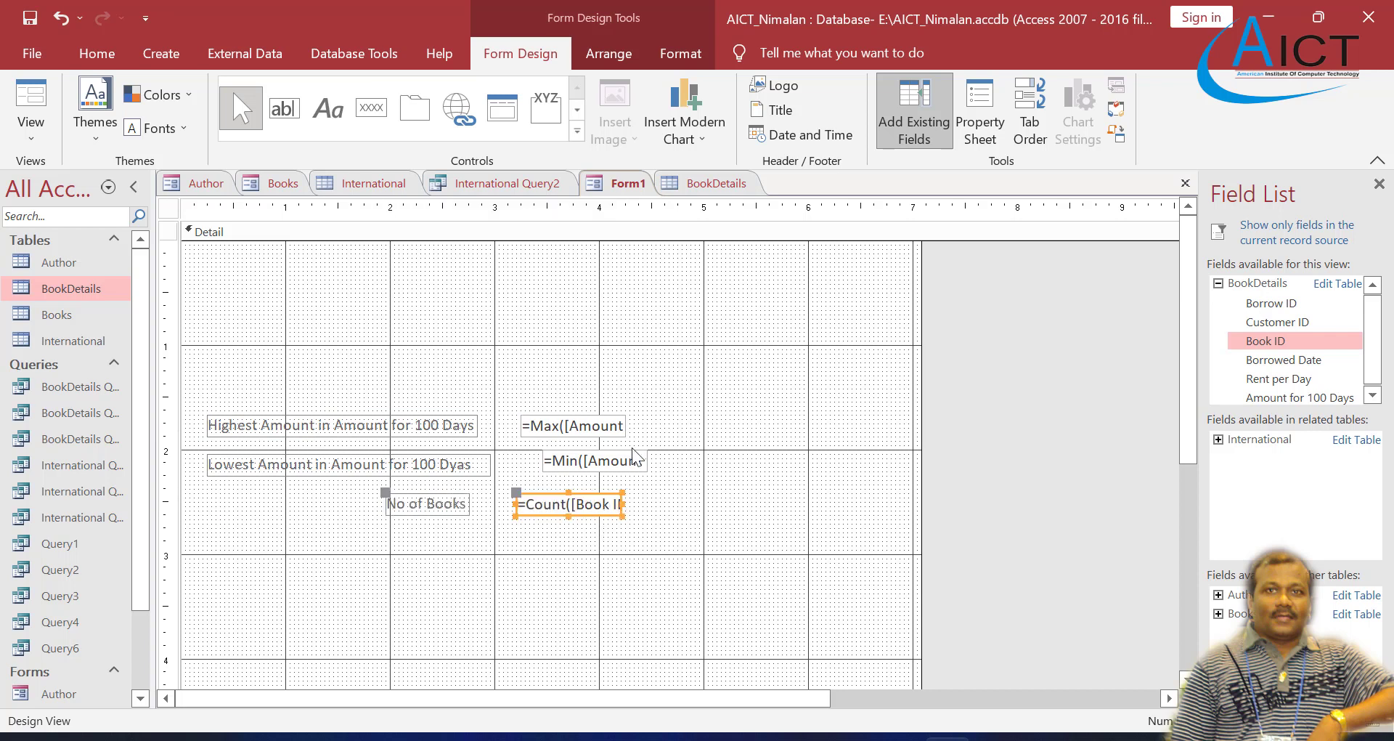
drag(630, 458, 607, 459)
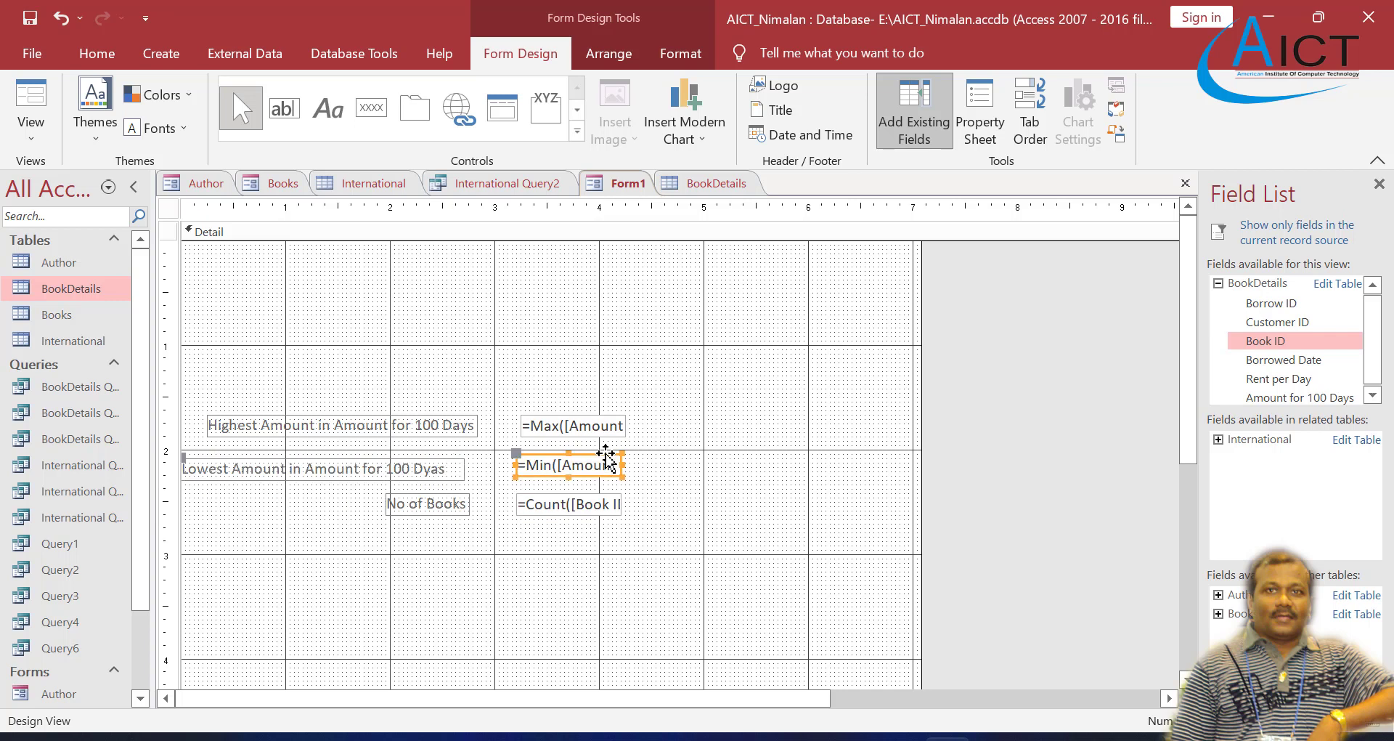
click(739, 504)
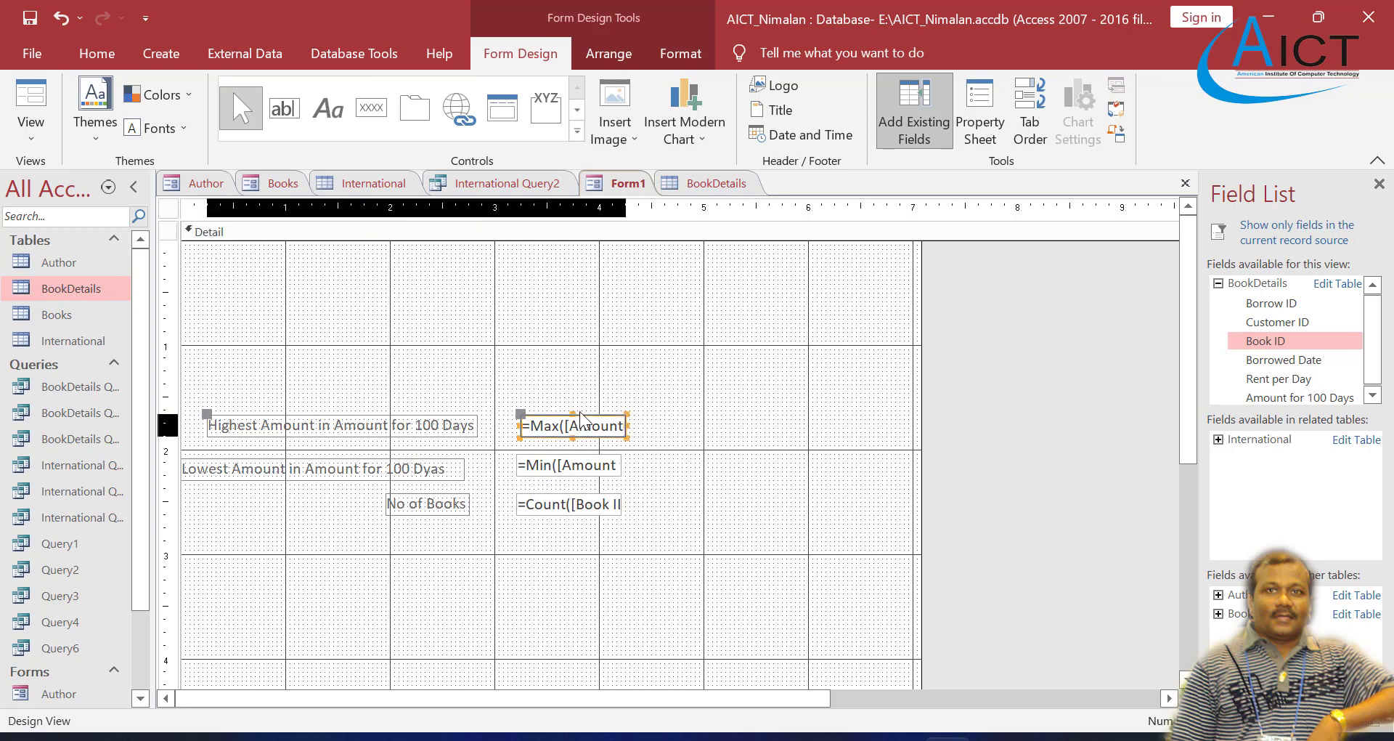
drag(589, 422, 582, 417)
click(698, 434)
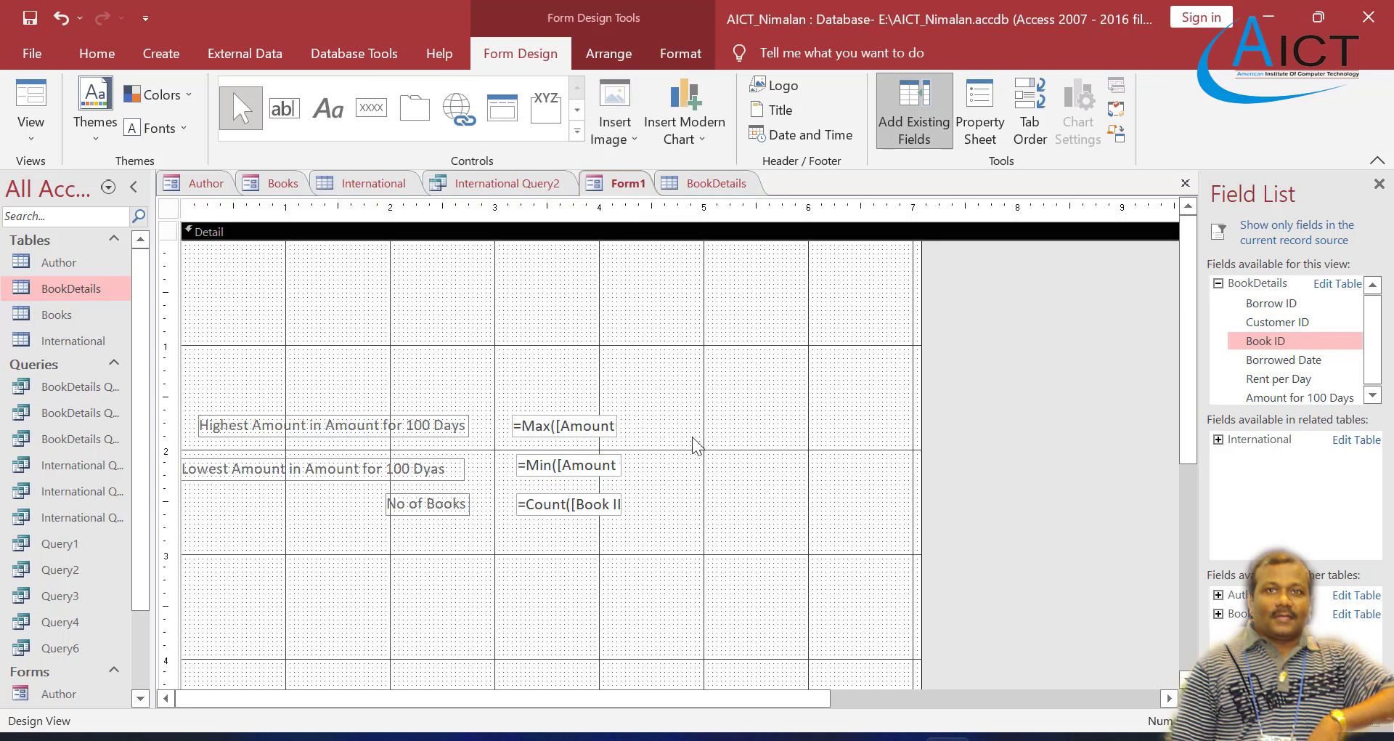
Step: Check the rearranged fields in Form View, browse forward through the records, and return to Design View
right_click(620, 180)
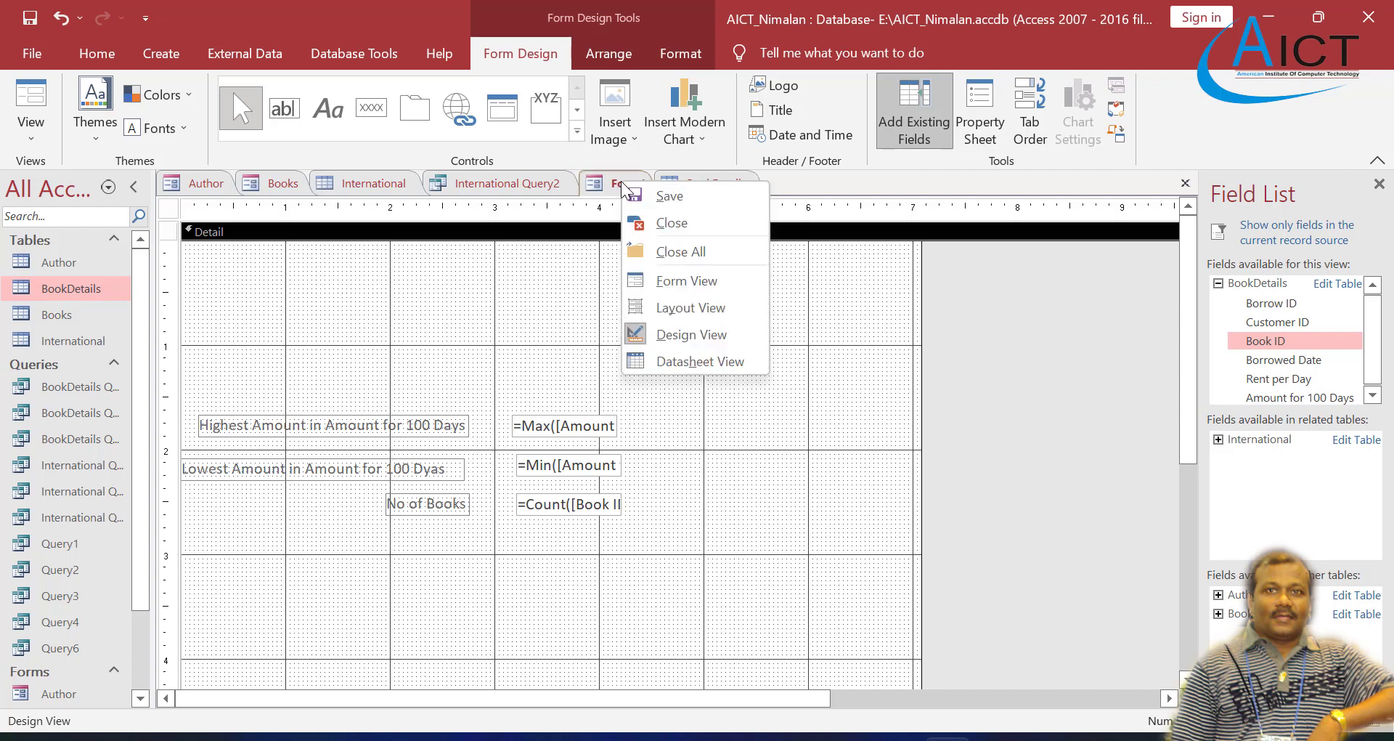
click(678, 288)
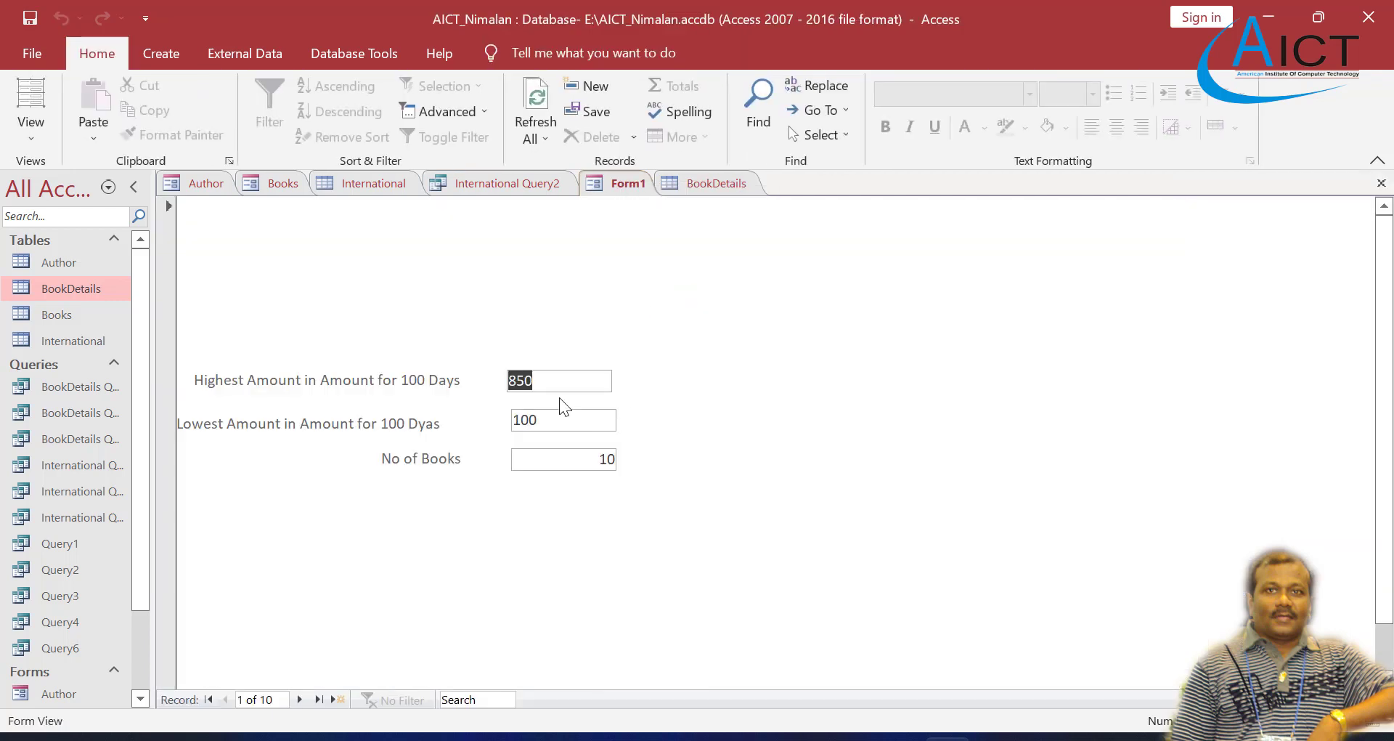
click(299, 699)
click(299, 699)
click(299, 699)
right_click(617, 182)
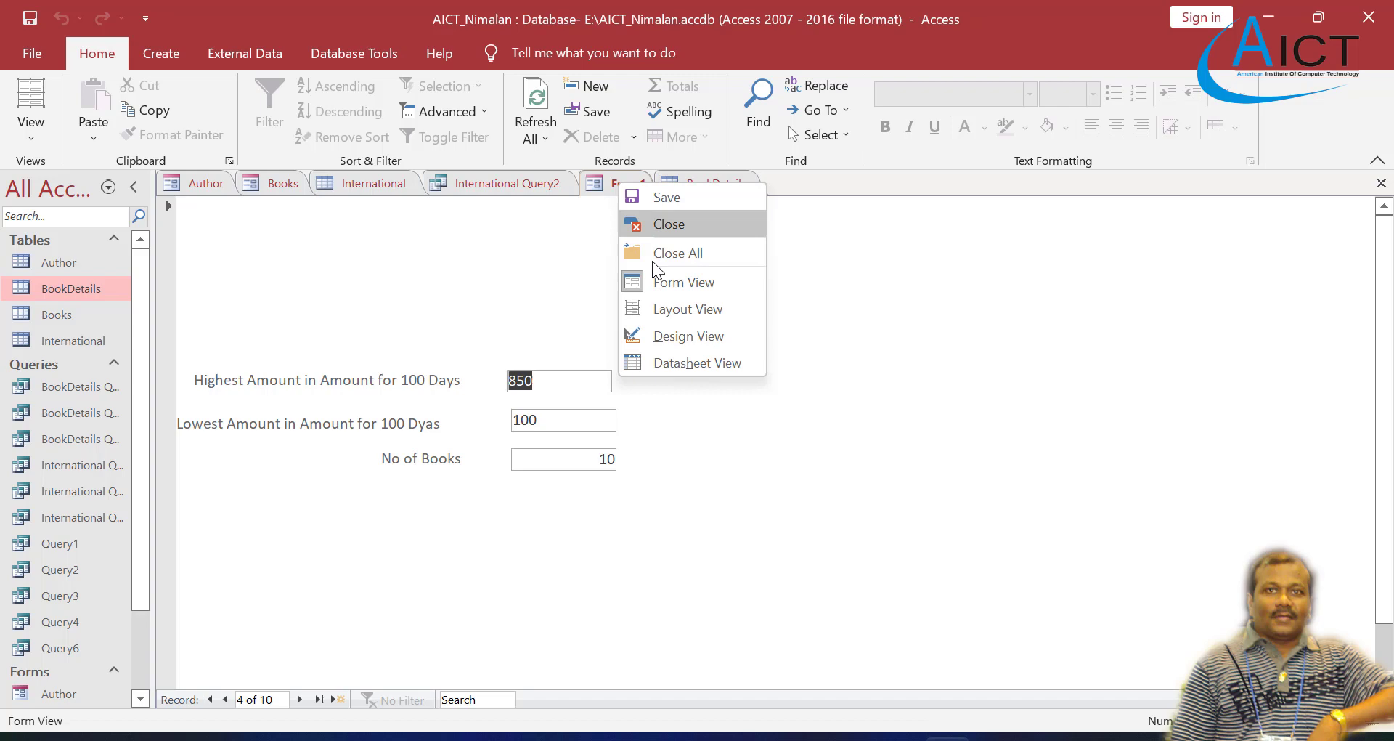
click(685, 333)
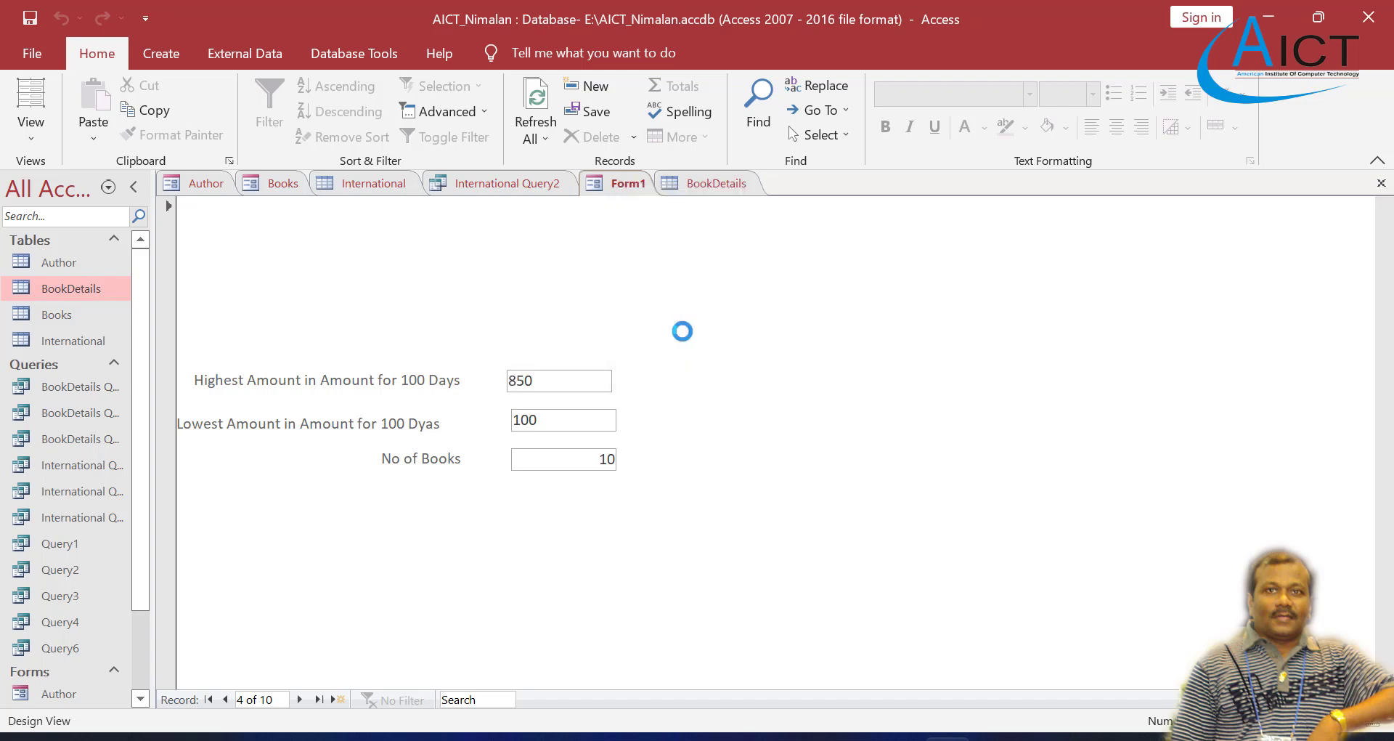
Step: Following task 5 in the Exercise 4 PDF, insert a text box below the No of Books field at about 3 on the vertical ruler
click(805, 738)
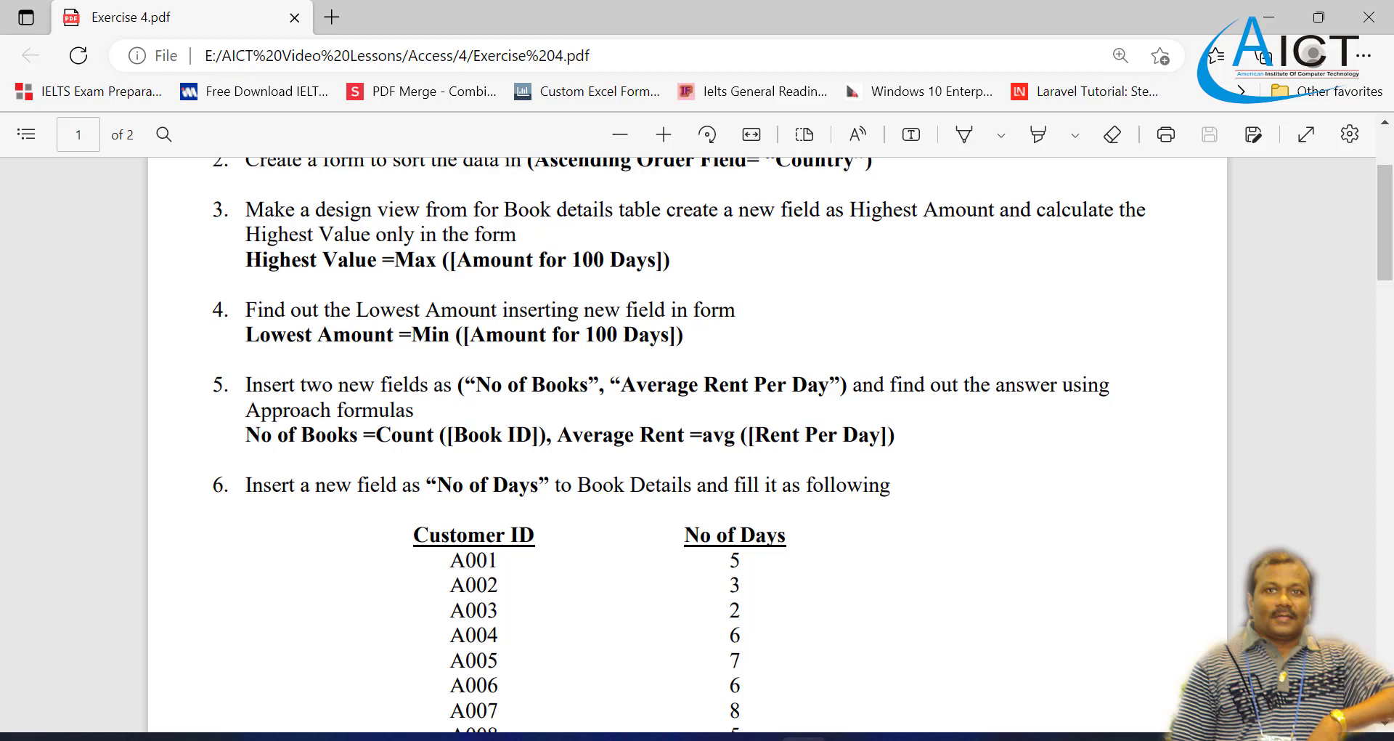
click(805, 738)
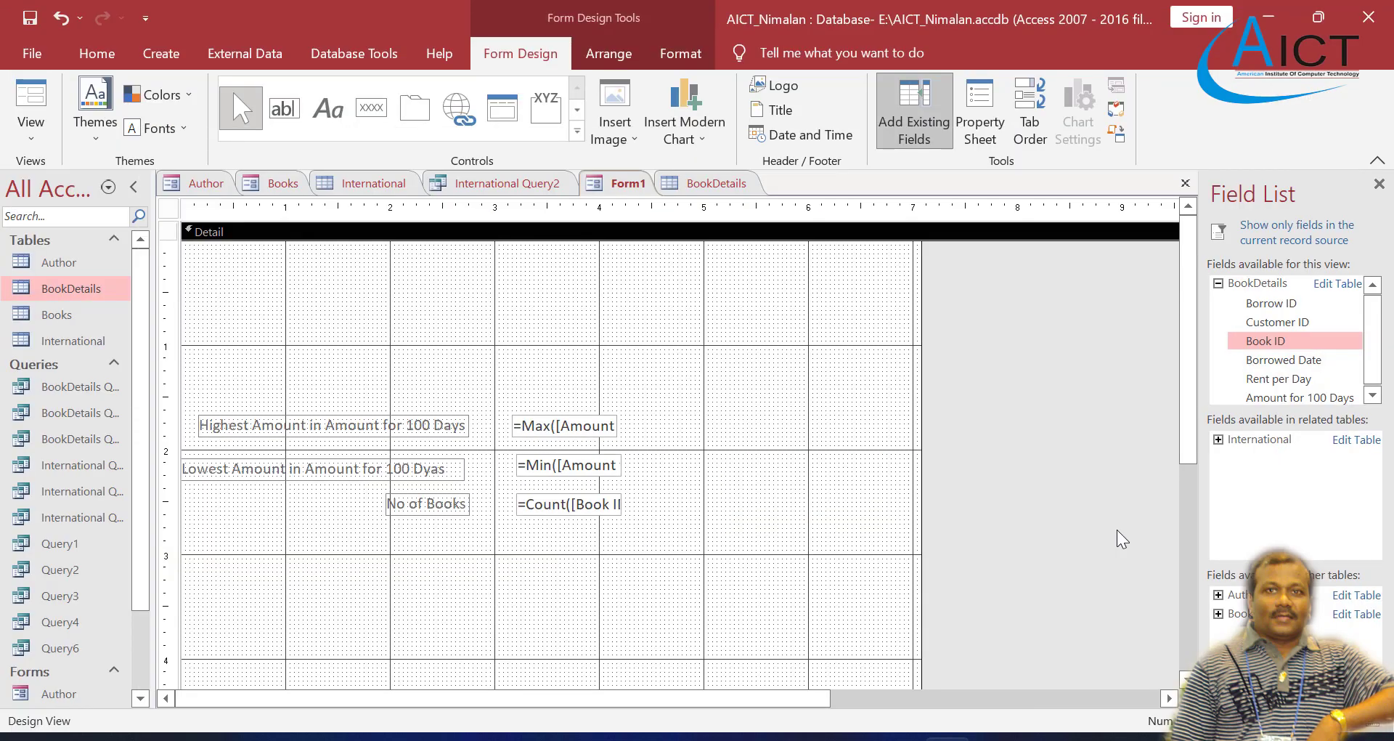
click(281, 110)
click(405, 553)
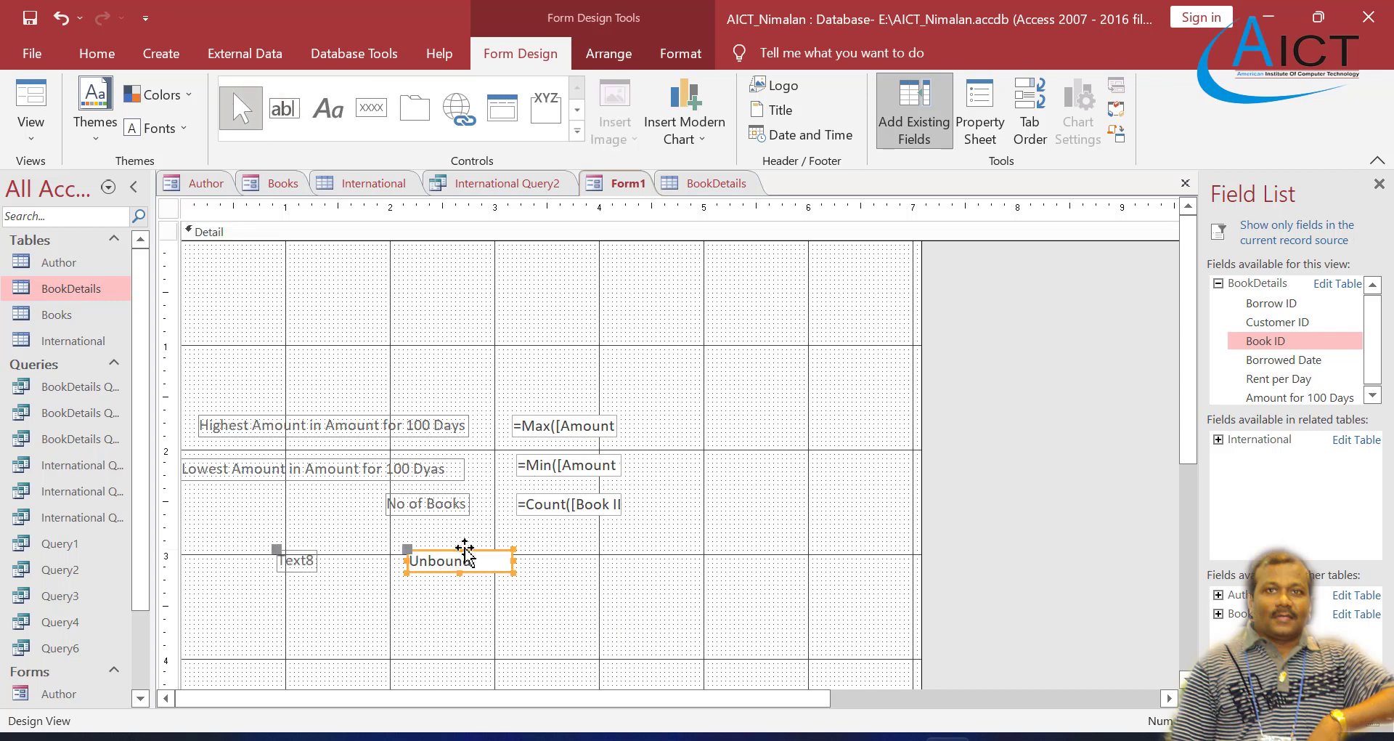
drag(491, 552, 556, 543)
Step: Caption the new text box's label "Average Rent per Day"
click(362, 549)
click(374, 550)
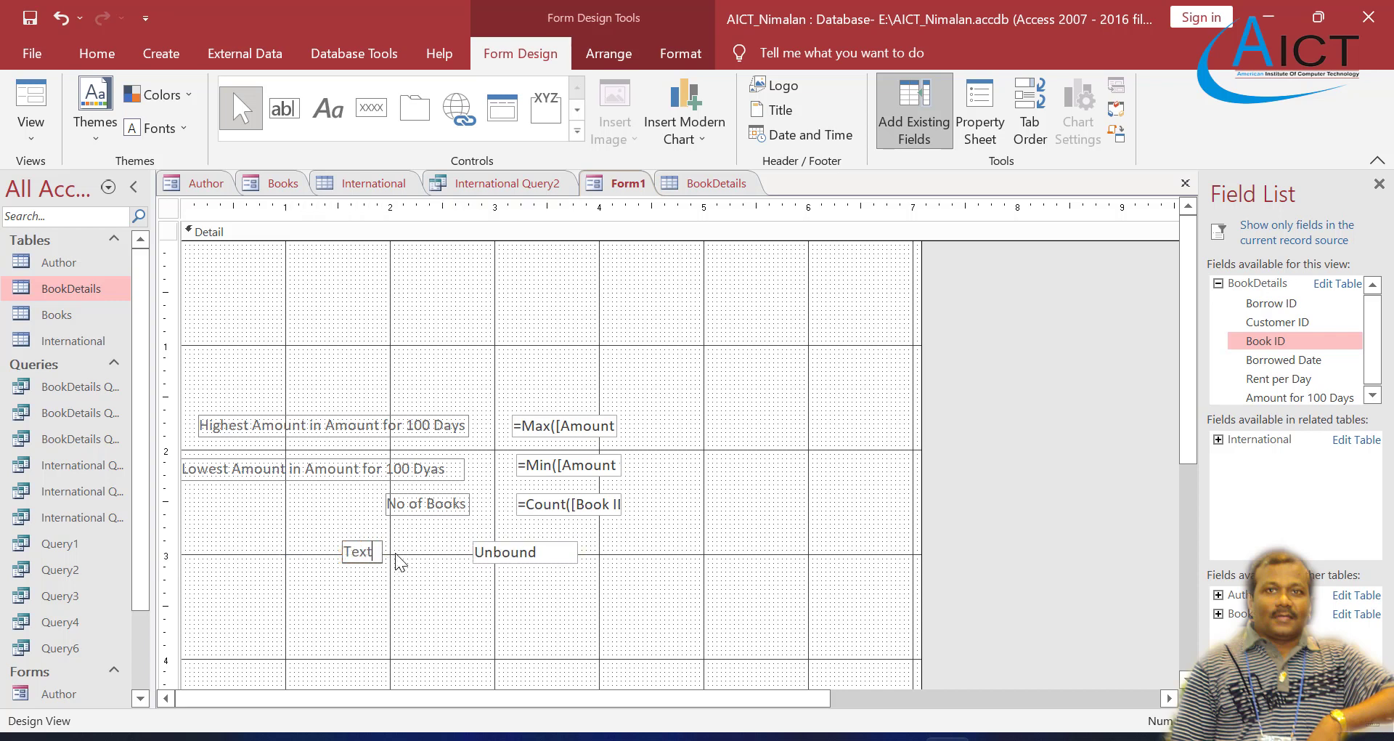
key(BackSpace)
key(BackSpace)
key(BackSpace)
key(BackSpace)
text(A)
text(verage Rent per Day)
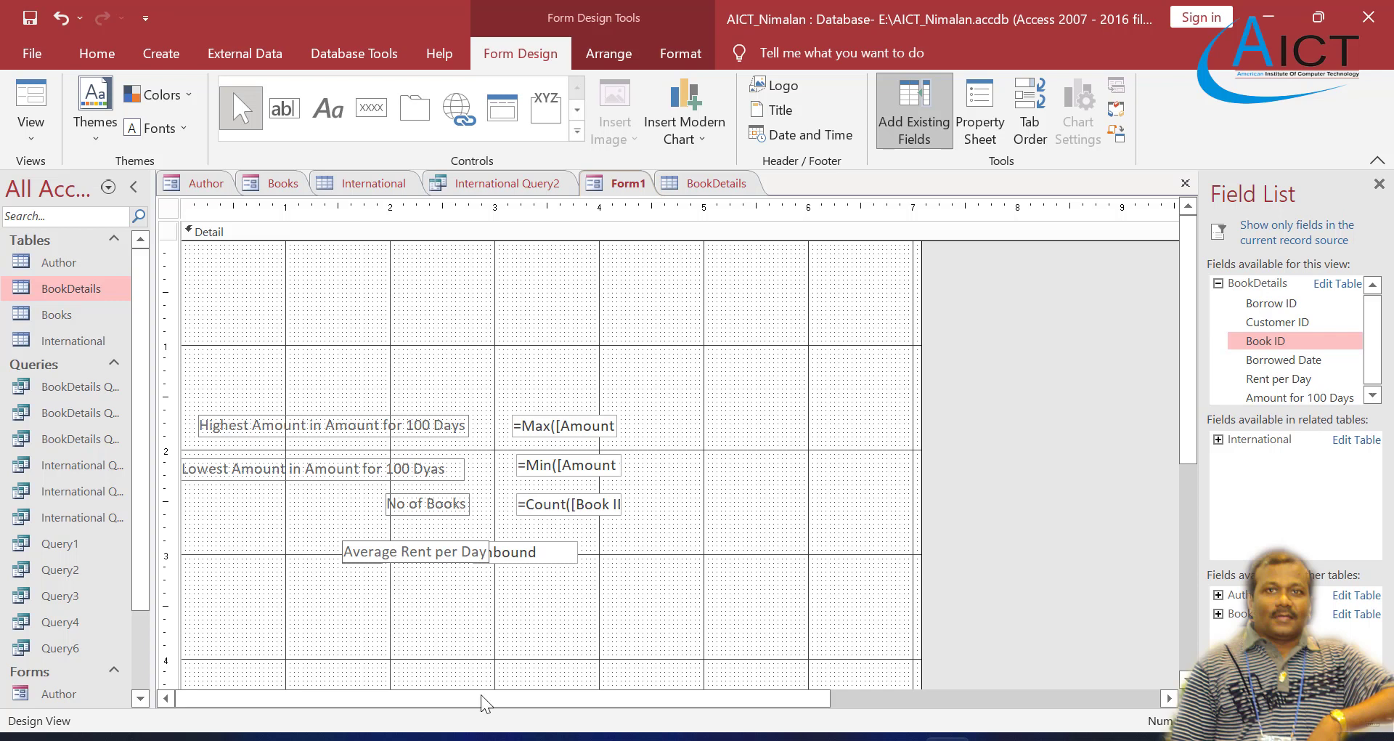
click(392, 543)
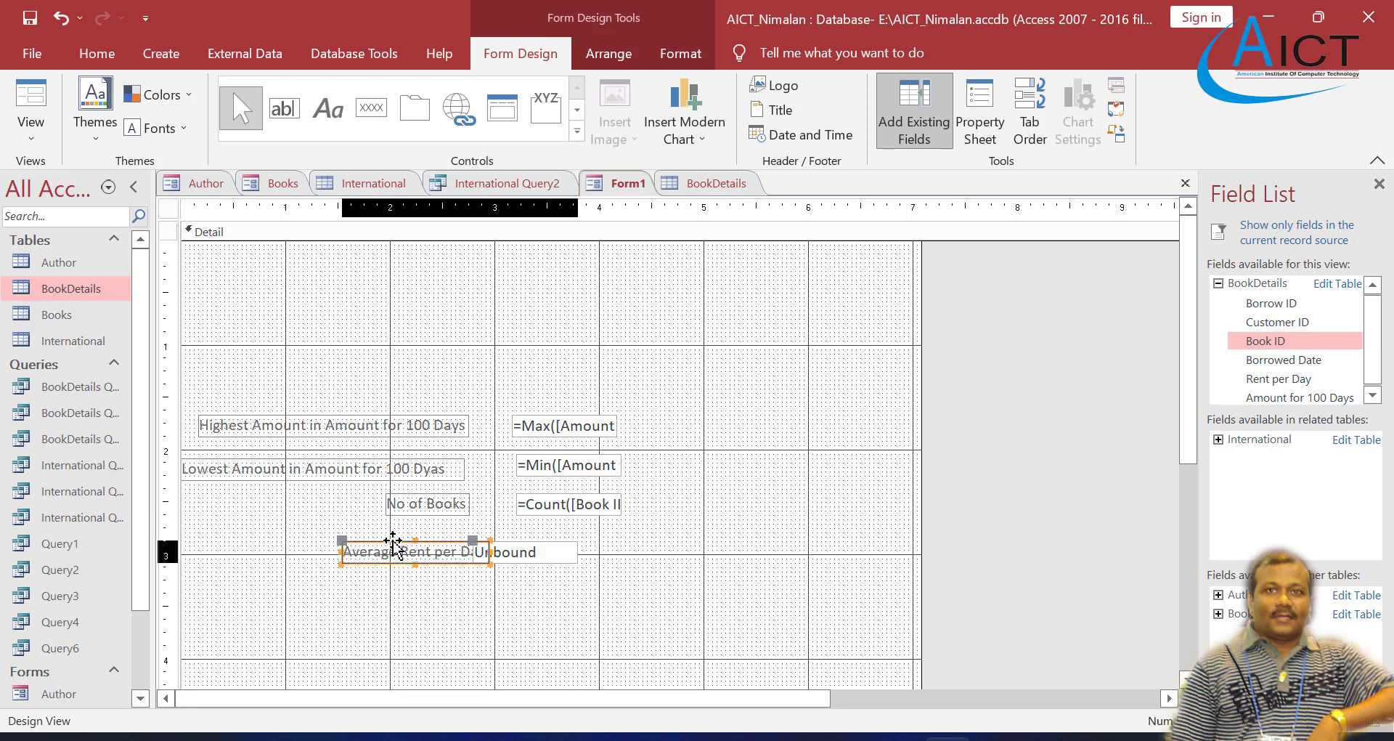
Step: Move the Average Rent per Day text box under the Count text box, at about 3.2 on the horizontal ruler
drag(392, 543, 336, 534)
click(486, 585)
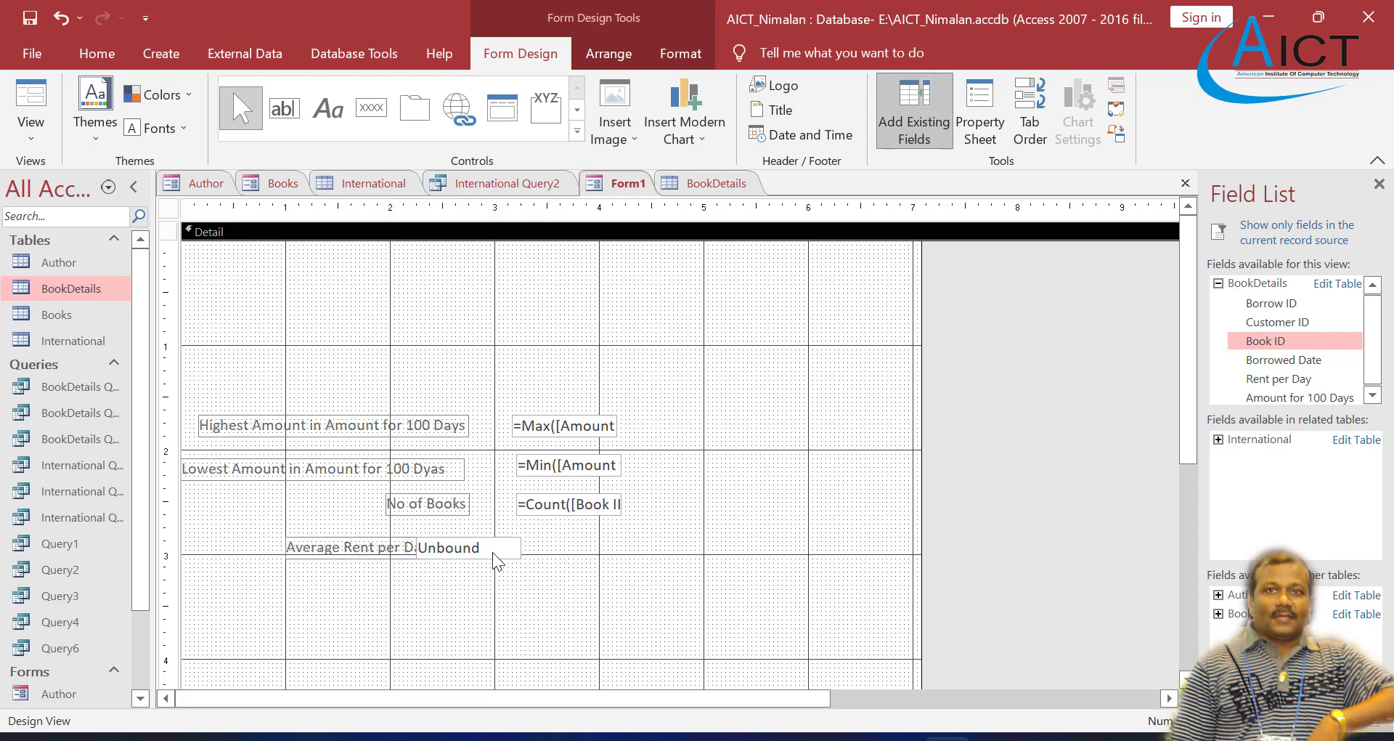
drag(500, 545, 601, 537)
click(504, 582)
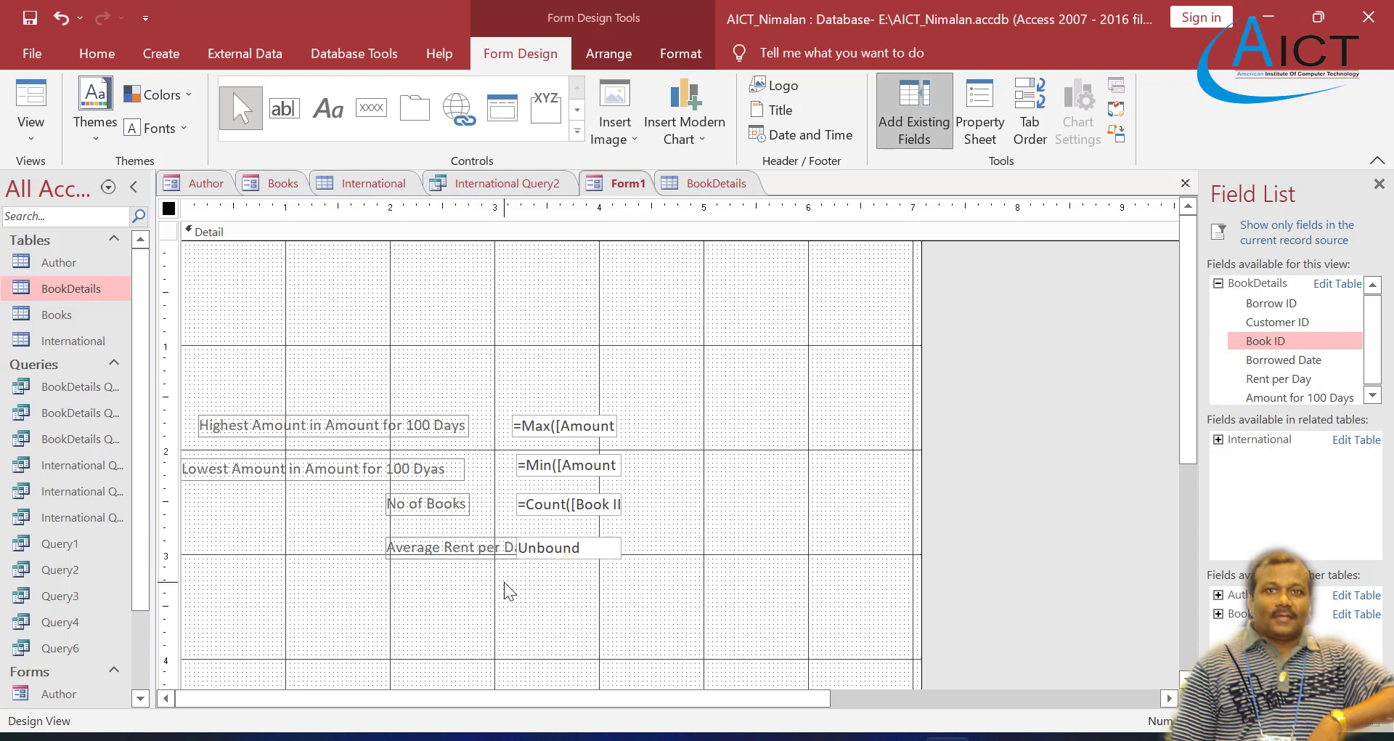
Step: Shift only the Average Rent per Day label clear of its text box, starting at about 1.7 on the horizontal ruler
click(418, 559)
click(418, 562)
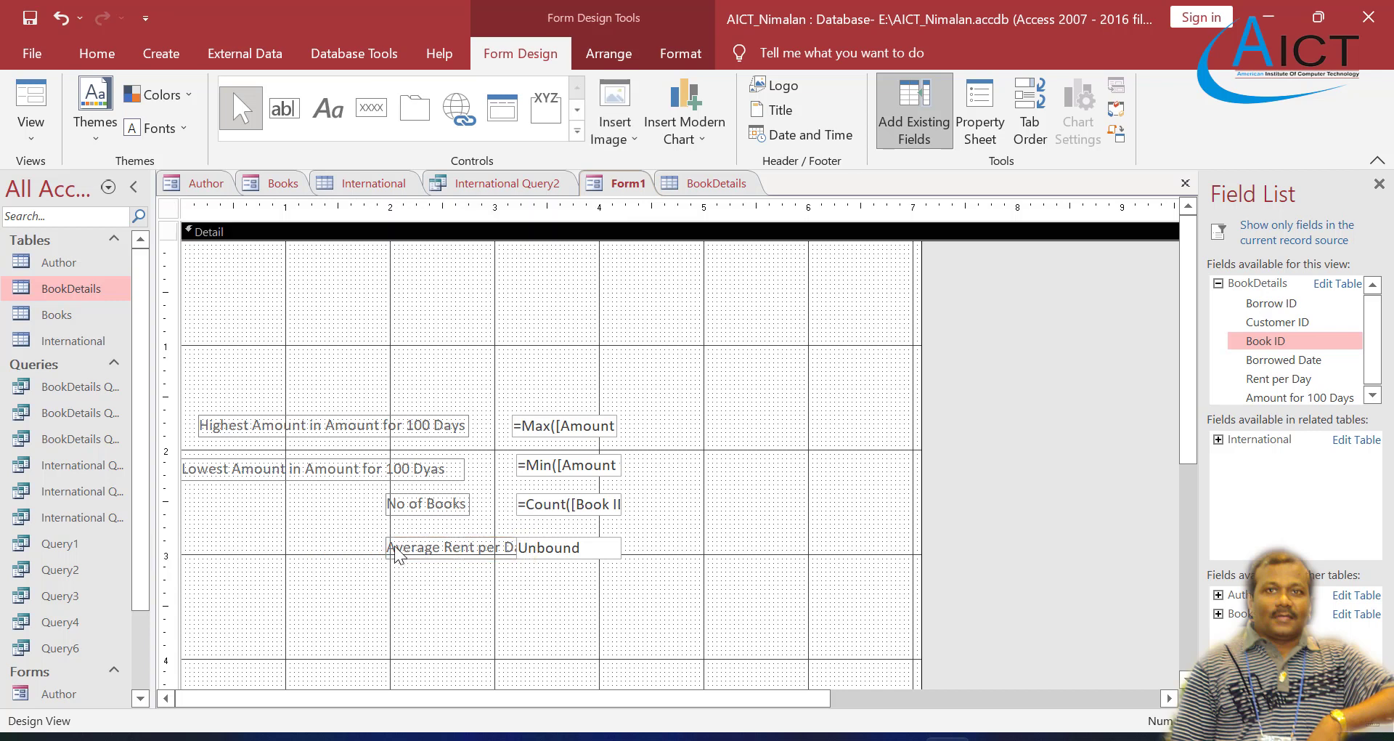
click(385, 541)
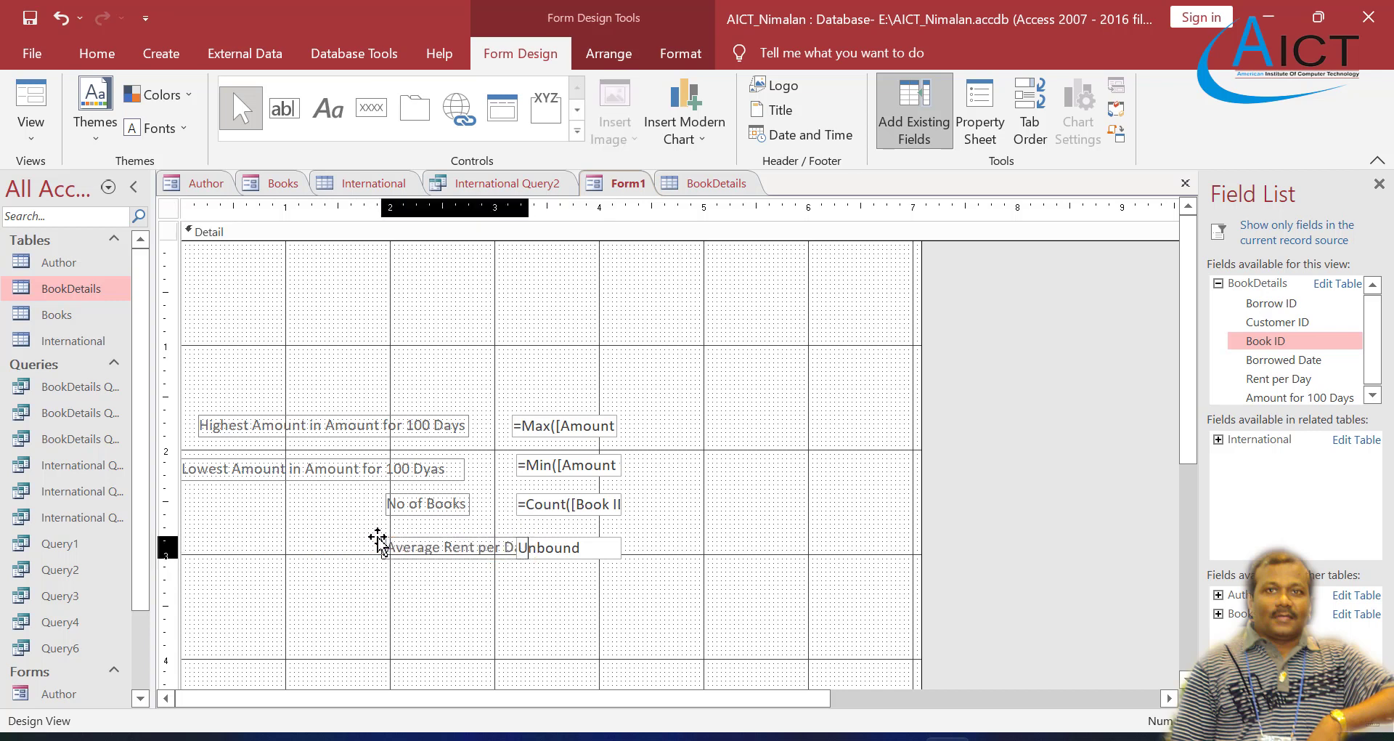
drag(353, 541, 353, 542)
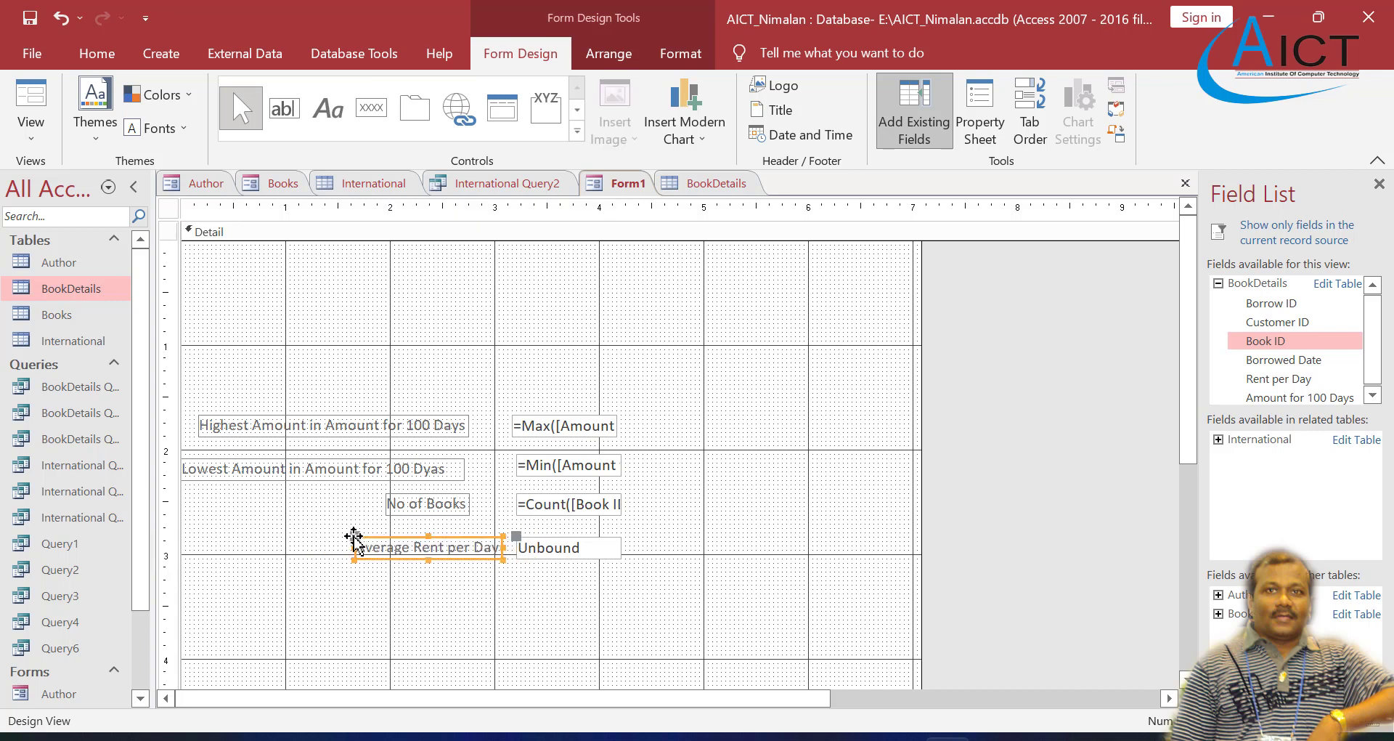
click(491, 593)
Step: Place the BookDetails Rent per Day field above the calculated fields, at about 4.8 on the horizontal ruler
click(551, 546)
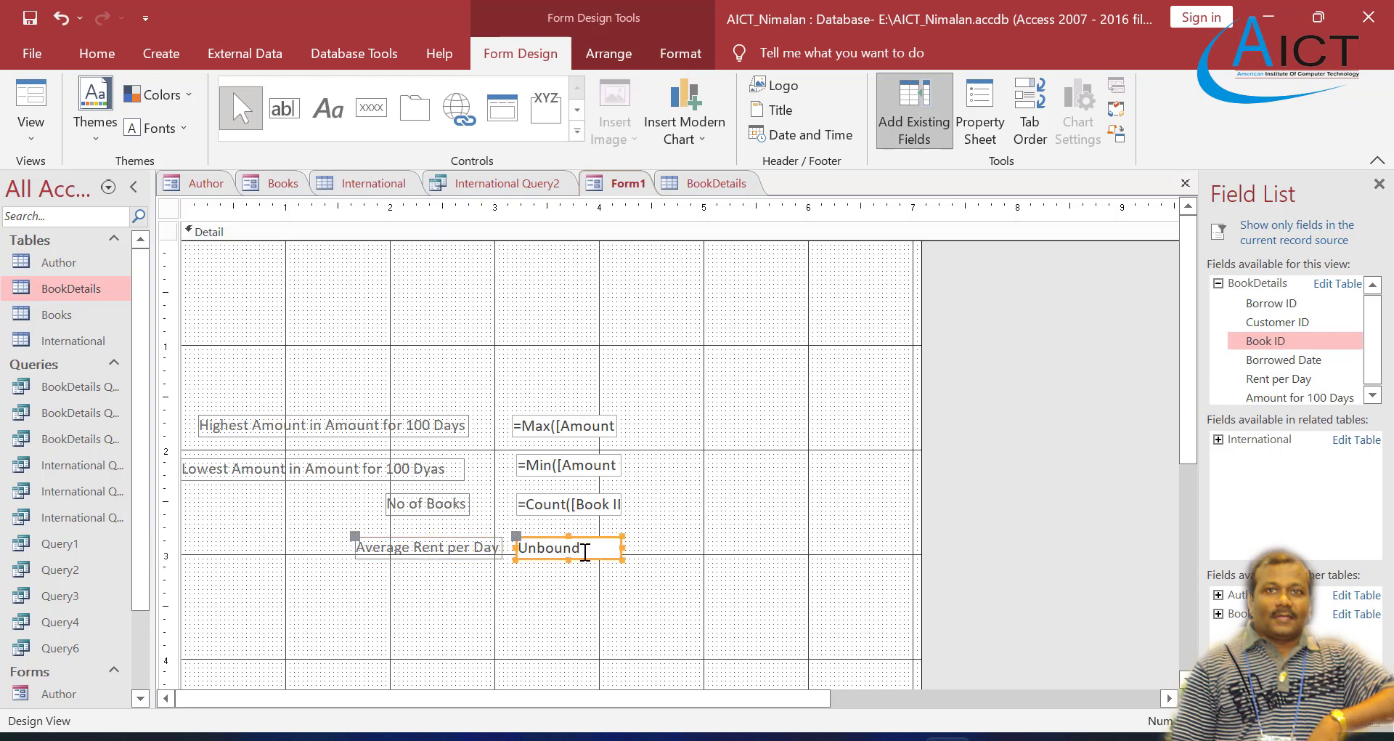
click(581, 552)
click(1314, 380)
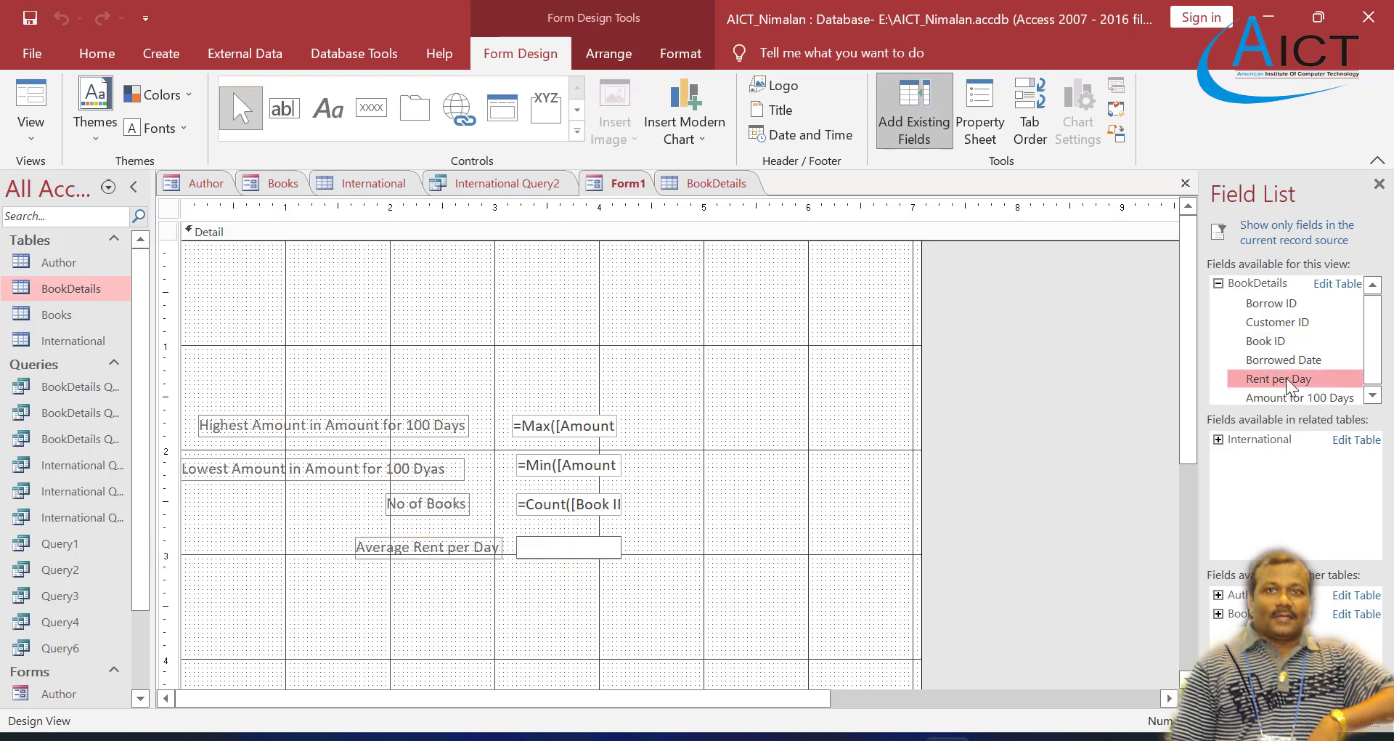
drag(1287, 377, 682, 307)
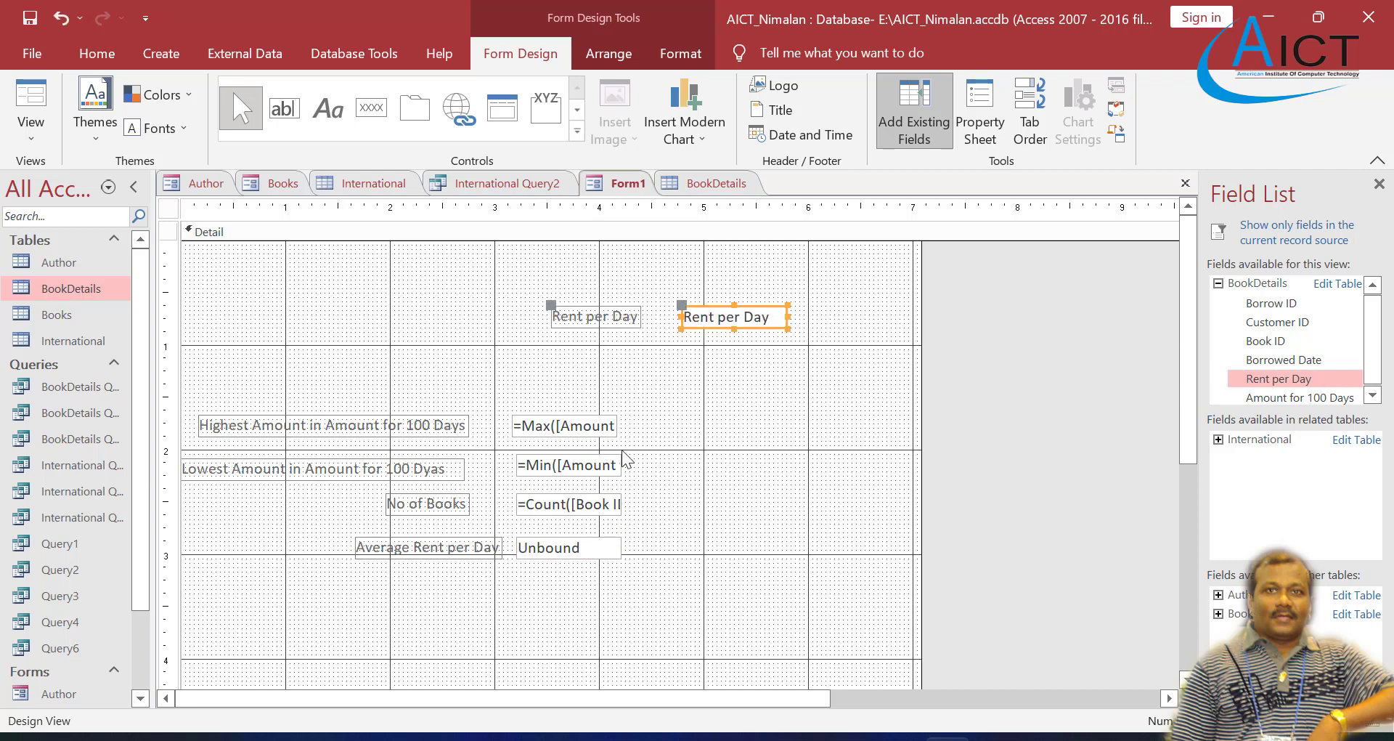
Step: Enter the formula =Avg([Rent per Day]) in the unbound text box beside the Average Rent per Day label
double_click(578, 550)
click(593, 548)
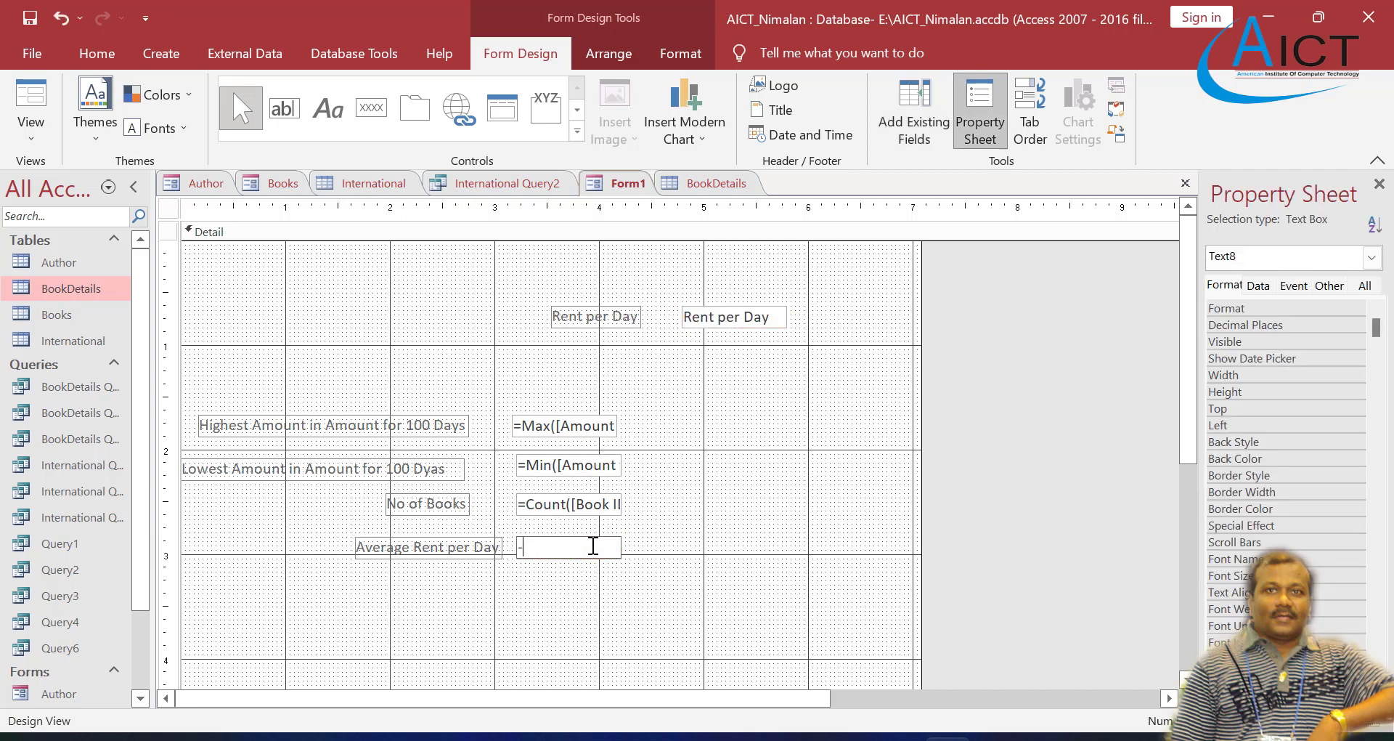
text(-=)
key(BackSpace)
key(BackSpace)
text(+)
key(BackSpace)
text(=Avg([Rent per Day]))
key(Return)
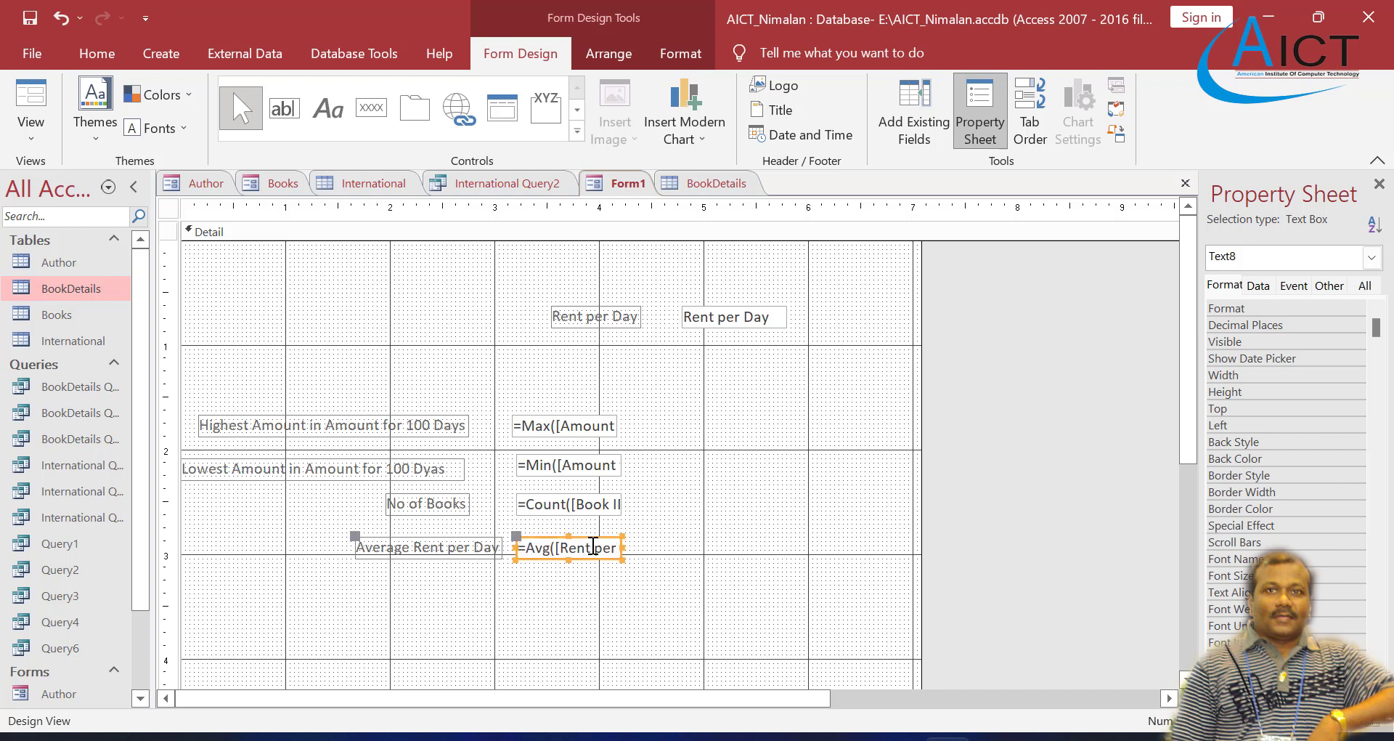
Step: Check the average rent calculation in Form View and return to Design View
right_click(623, 191)
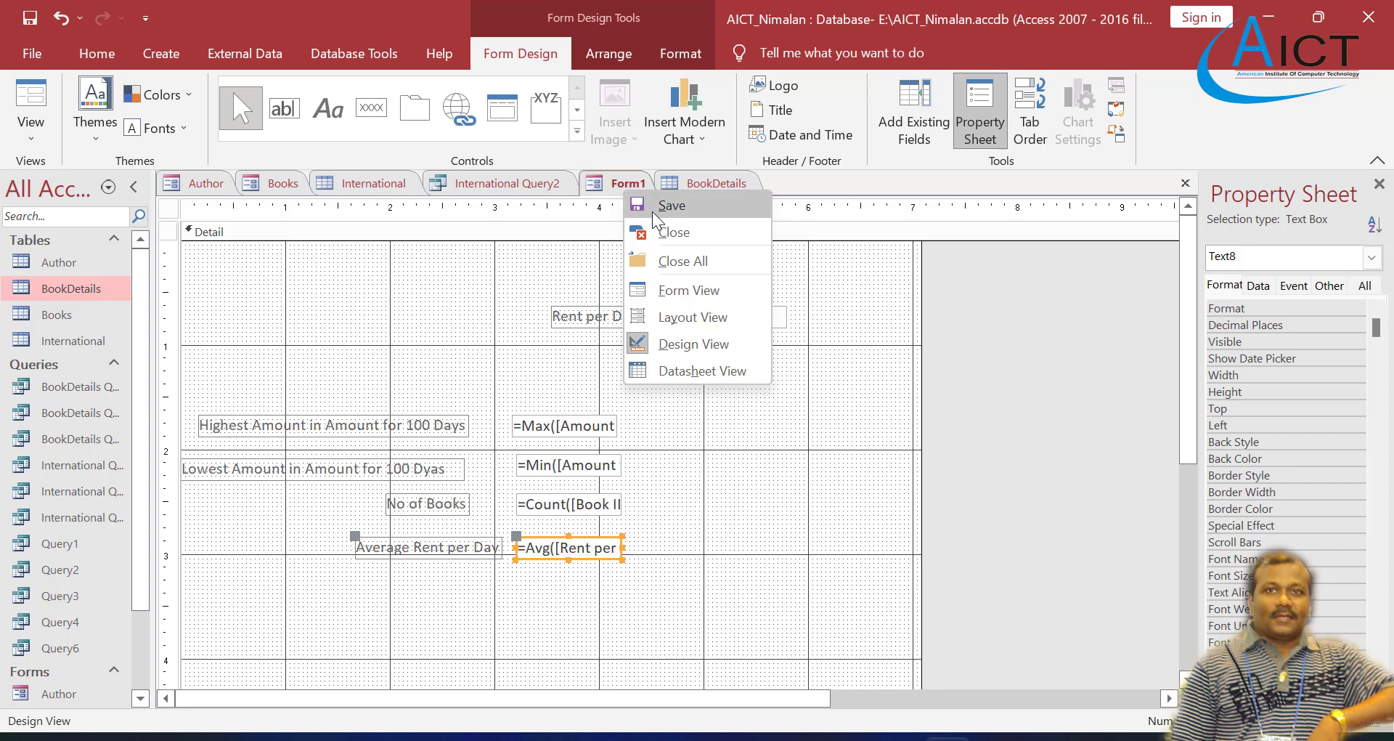
click(688, 291)
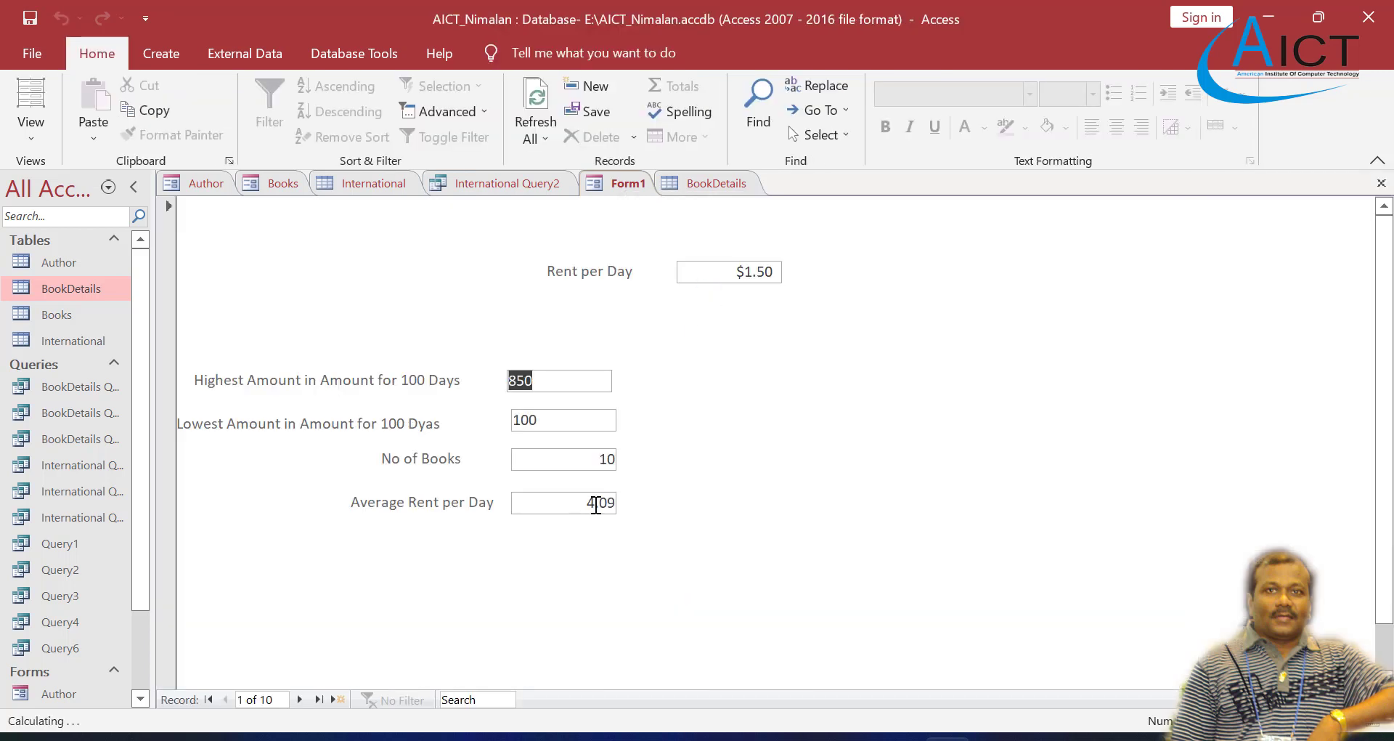
right_click(610, 183)
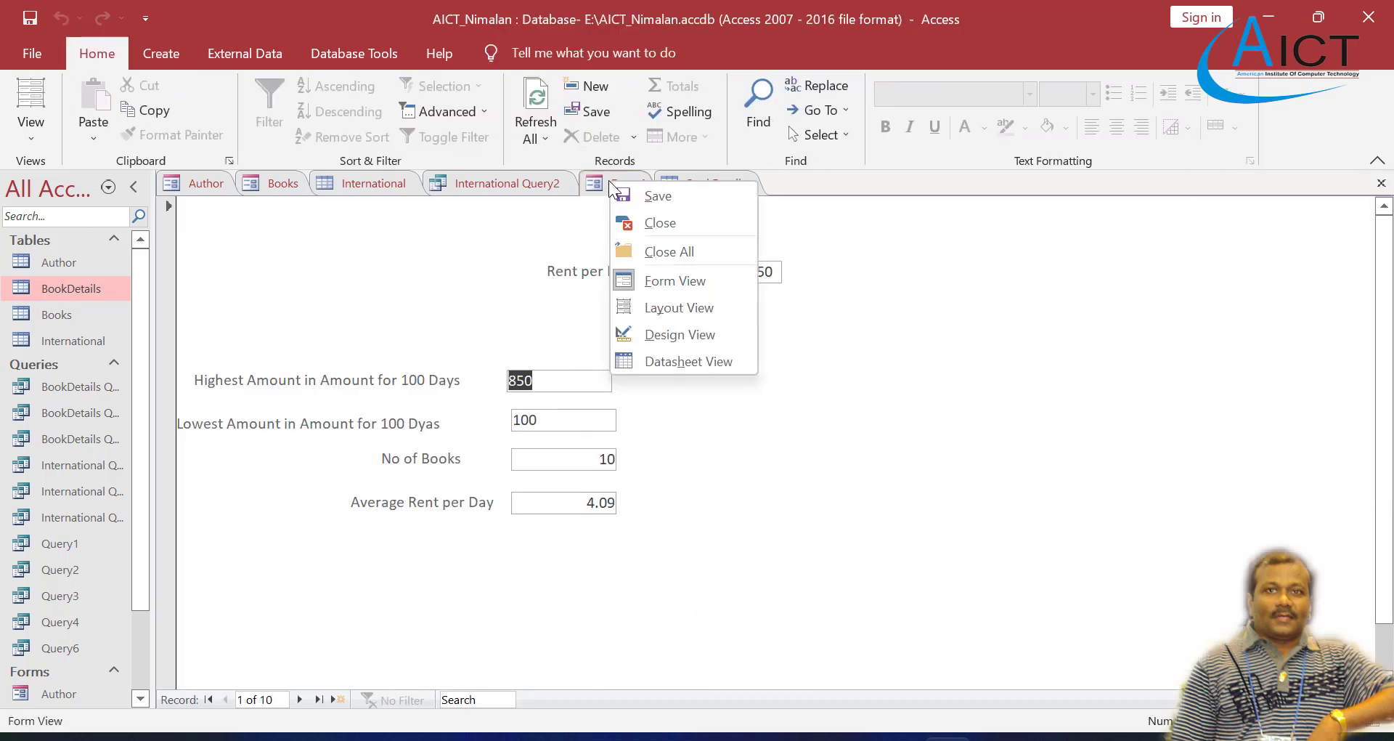
click(664, 334)
Step: Delete the separate Rent per Day label and text box near the top of the form
click(614, 313)
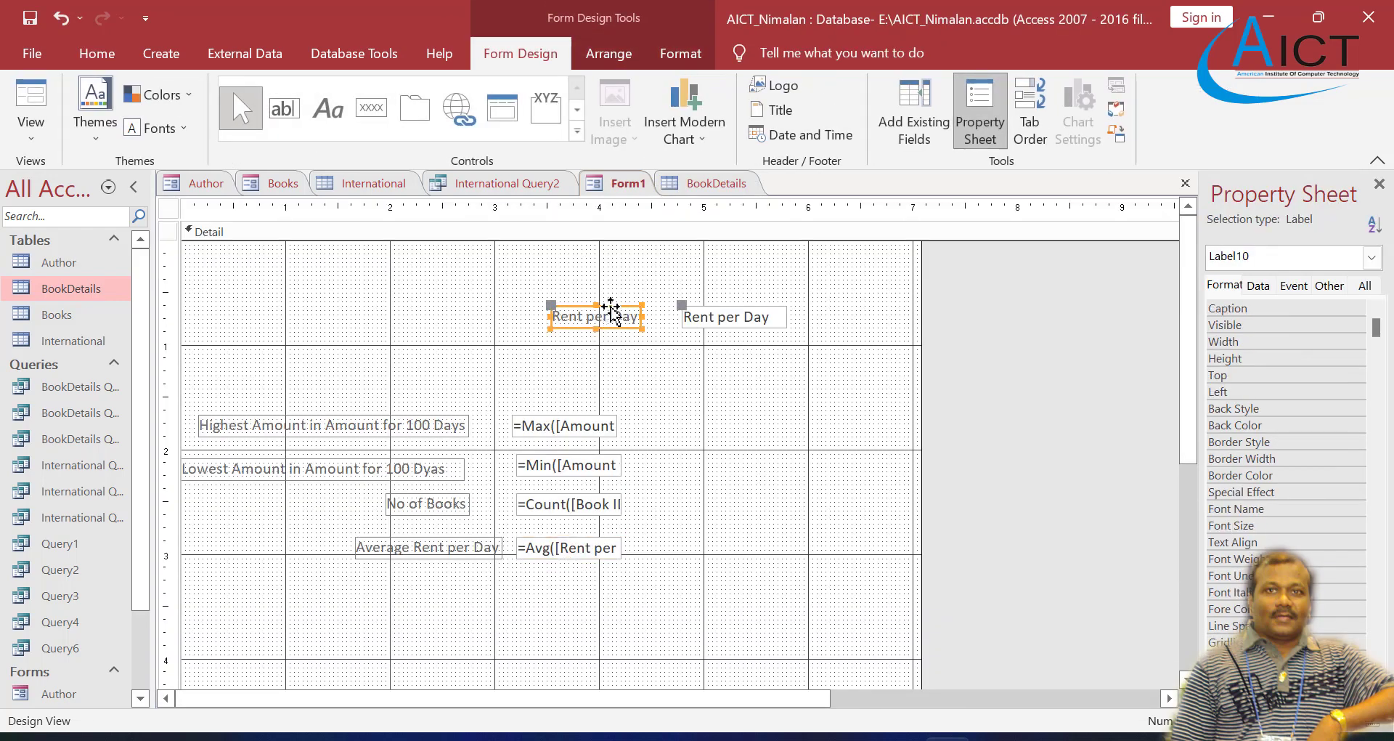
key(Delete)
click(716, 313)
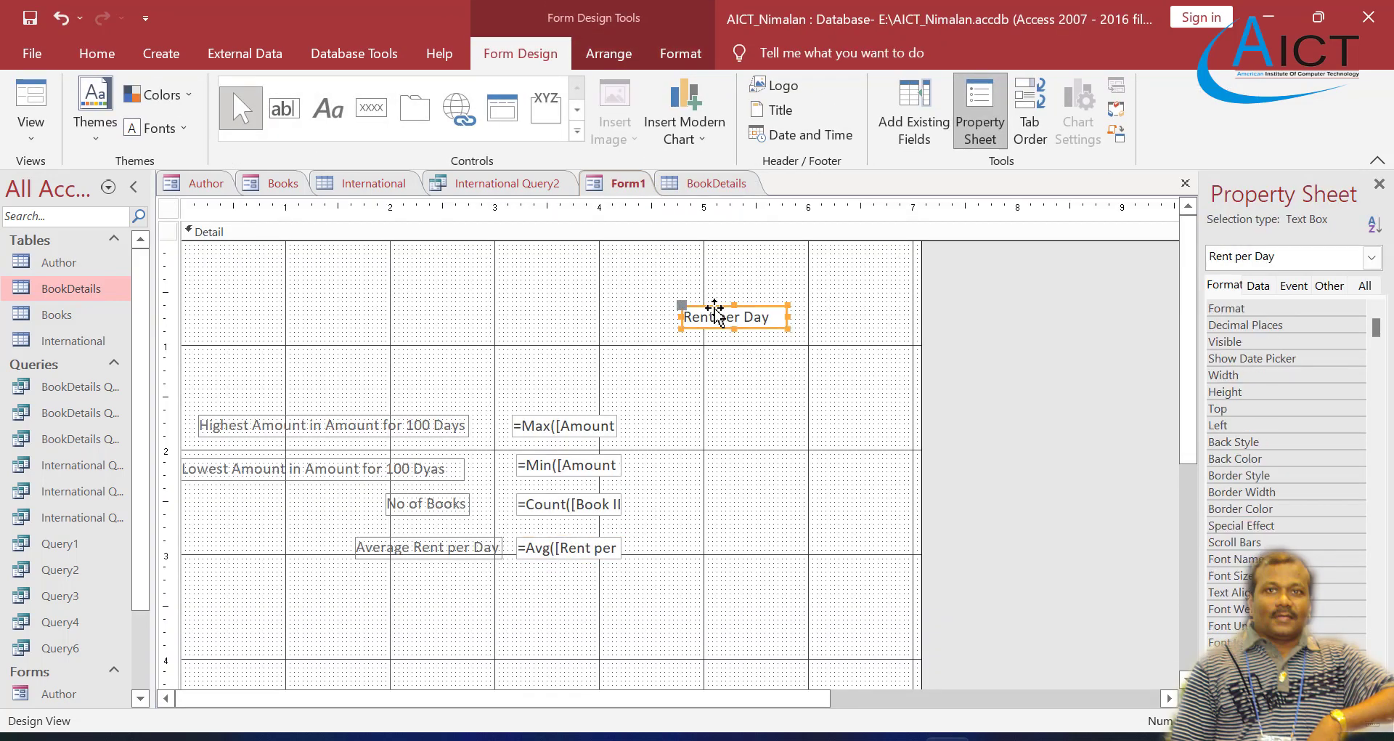
key(Delete)
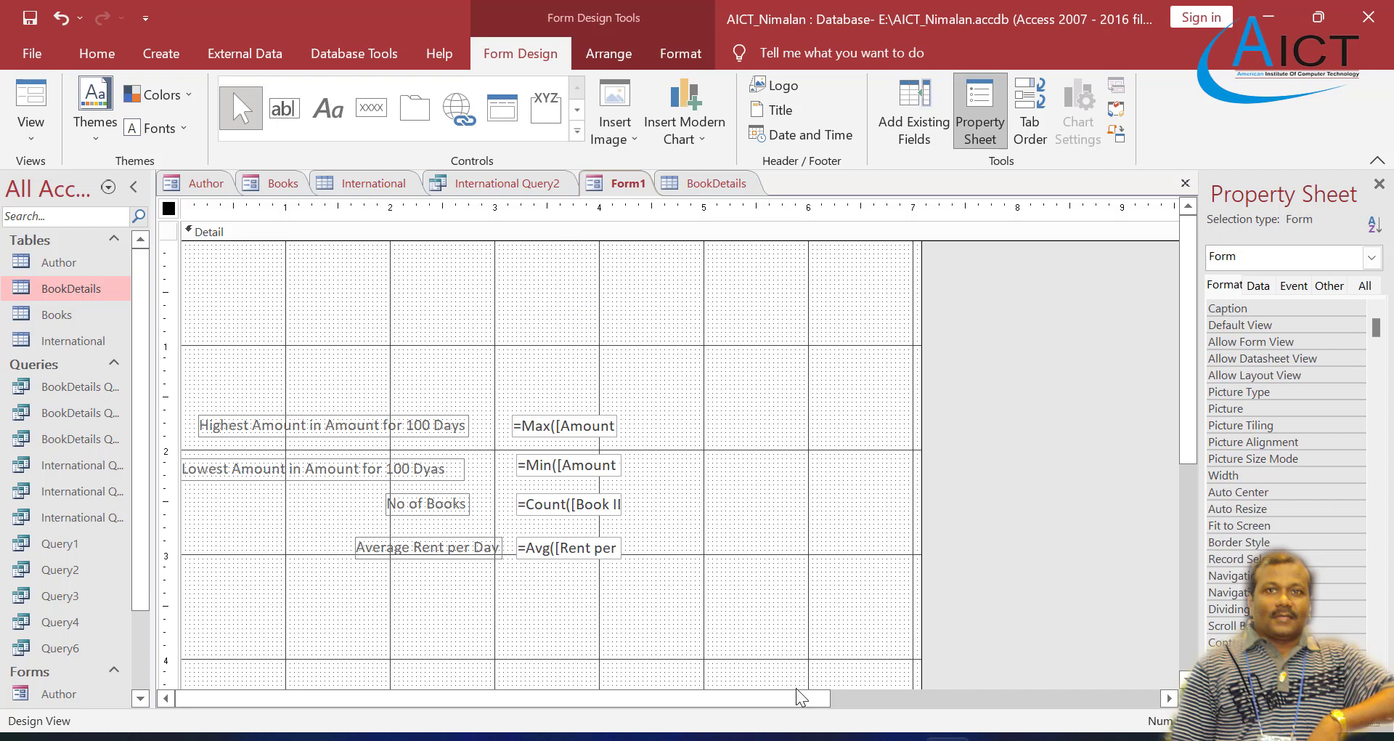
Step: Switch to the Exercise 4 PDF, look through tasks 6 to 8, and return to the Access form
click(804, 737)
scroll(594, 513, down, 1)
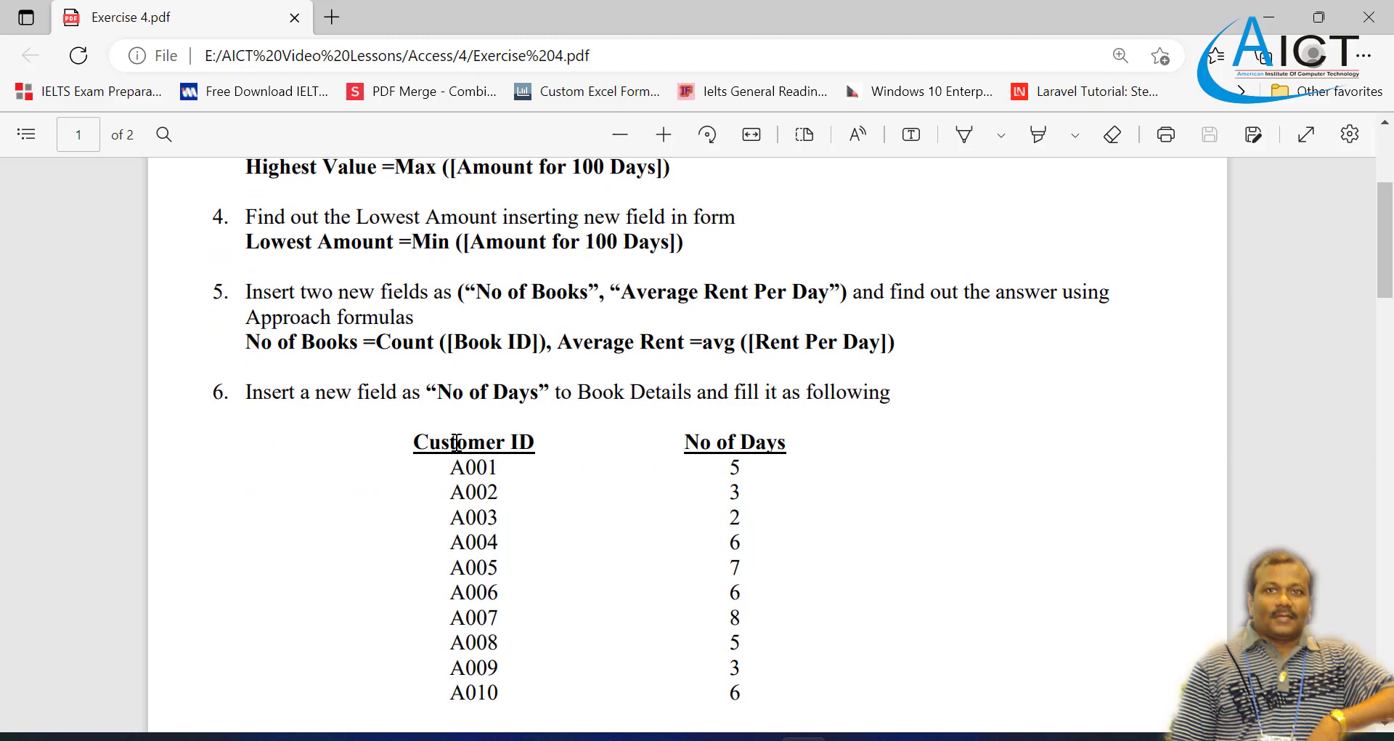
scroll(456, 441, down, 8)
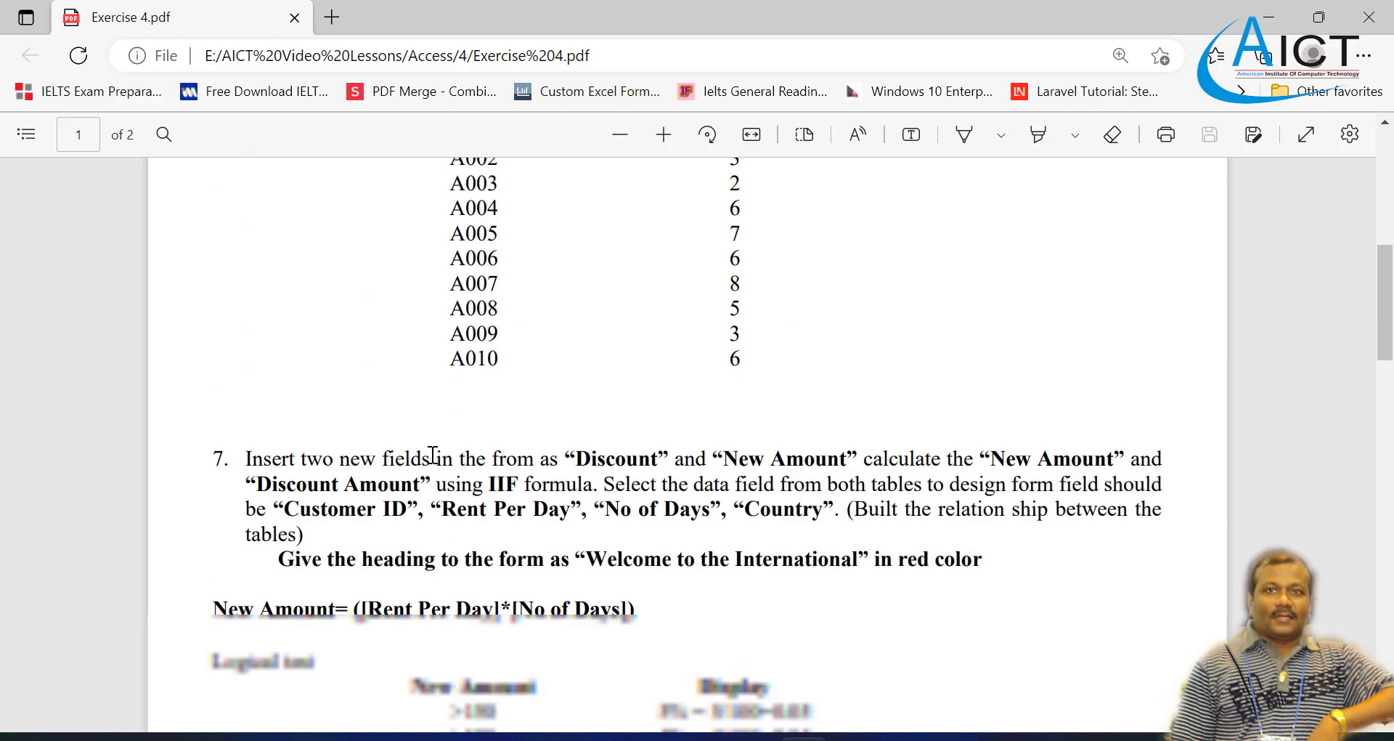
scroll(448, 412, down, 6)
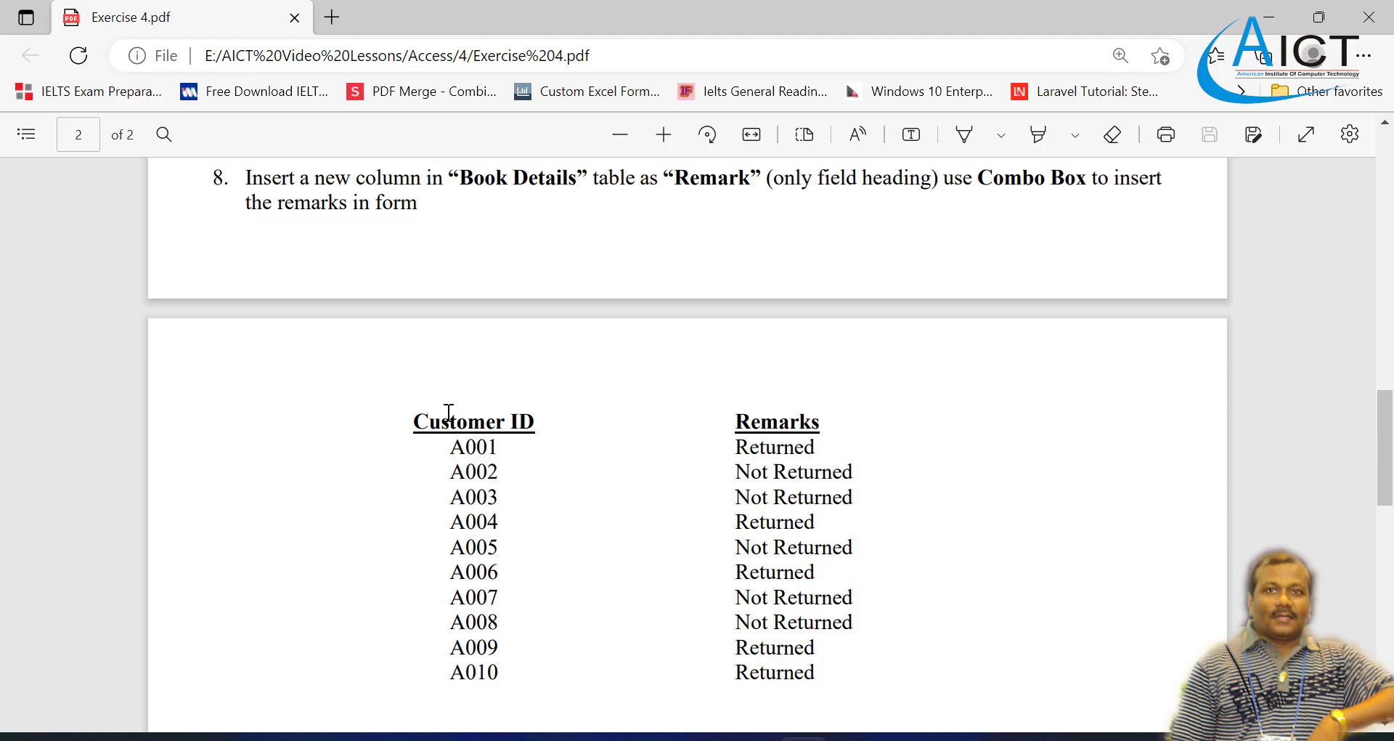
scroll(447, 411, up, 12)
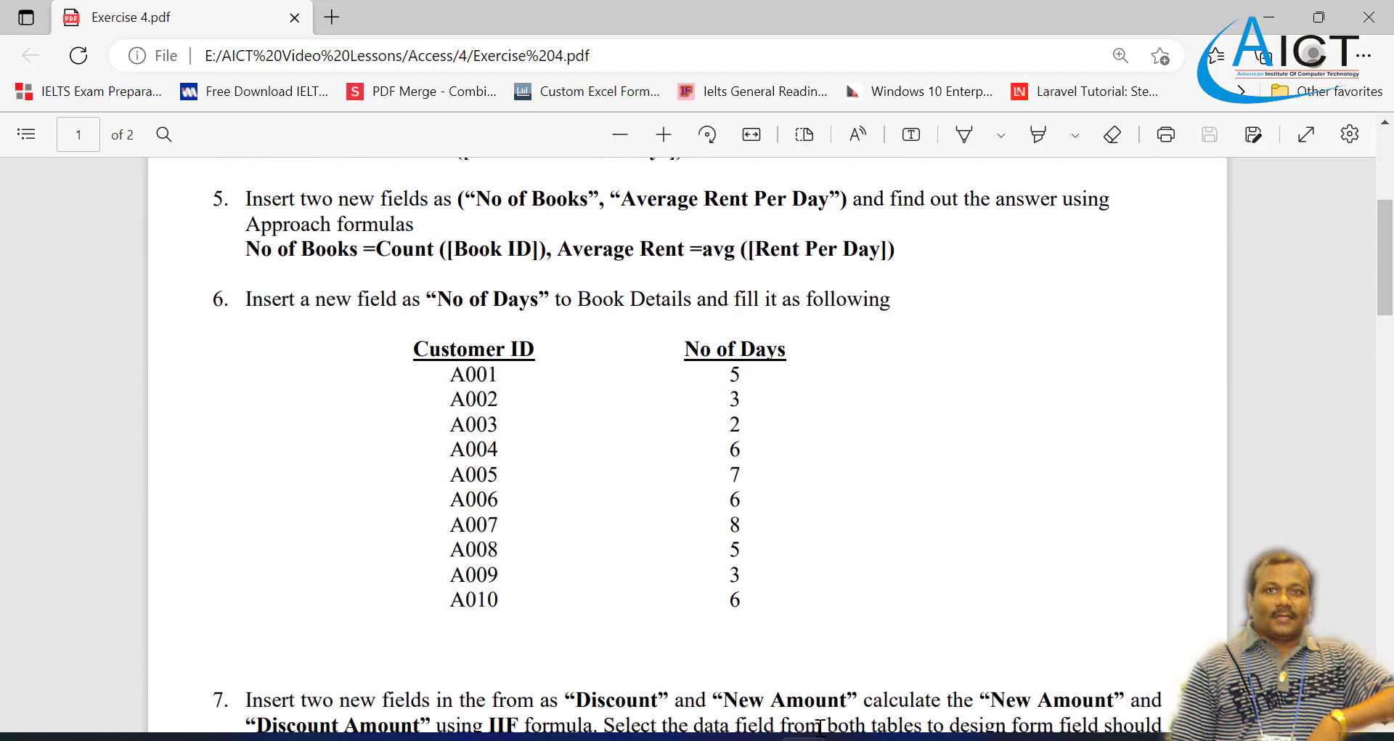
click(947, 737)
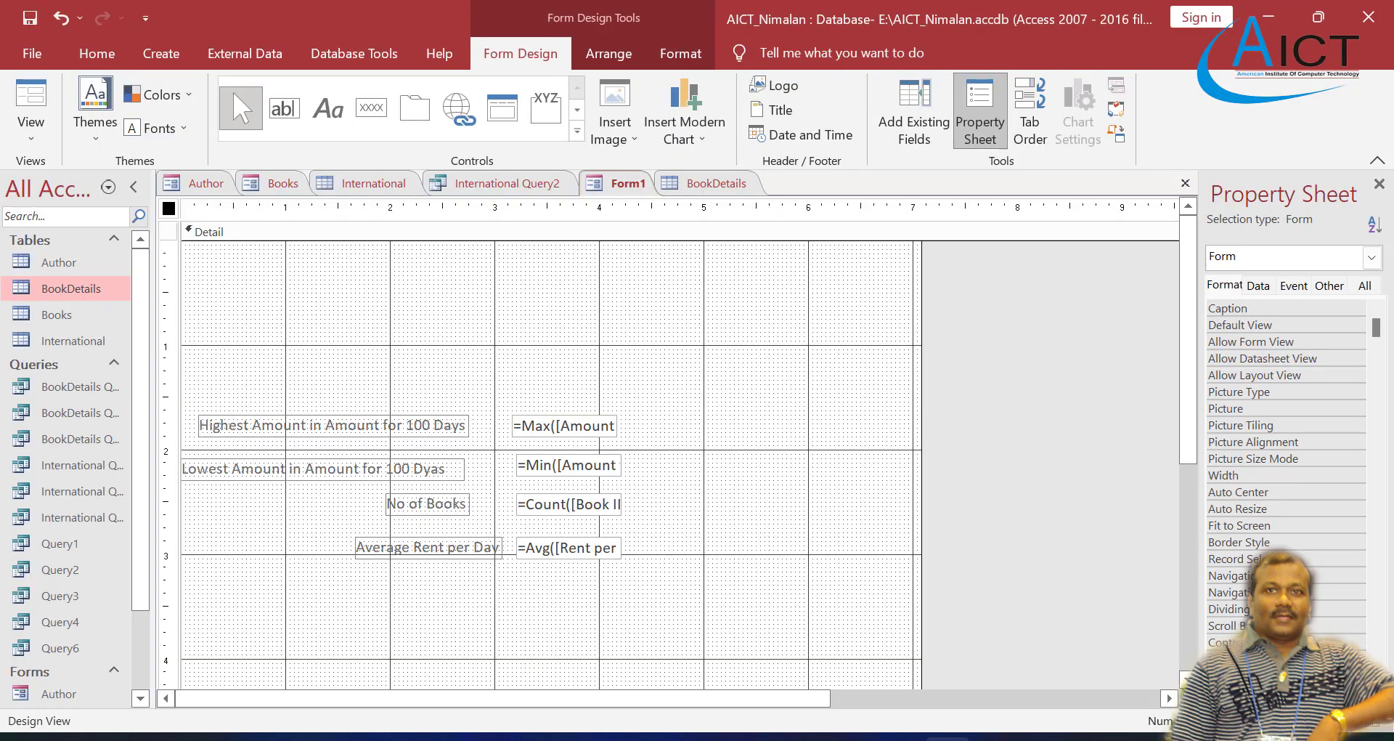
Step: Save the form under the name "Summery Form"
right_click(622, 186)
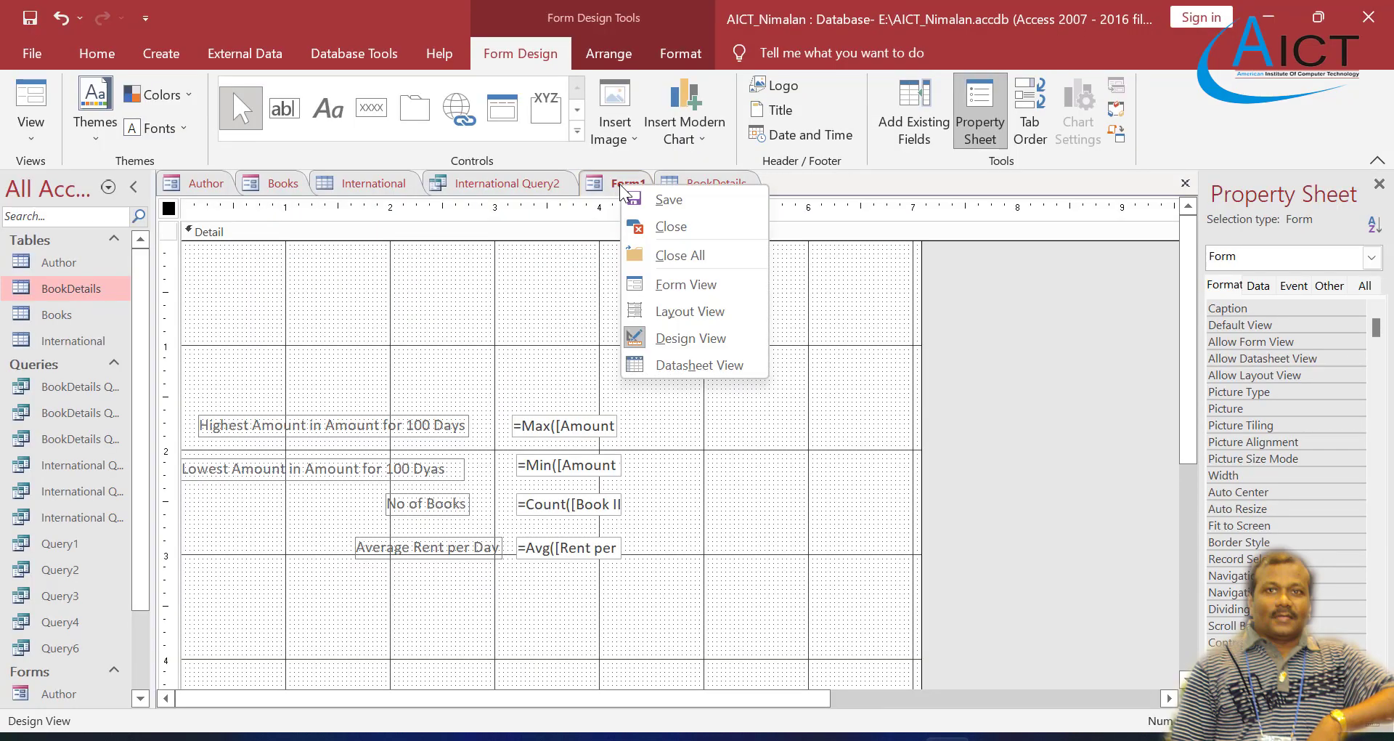
click(662, 199)
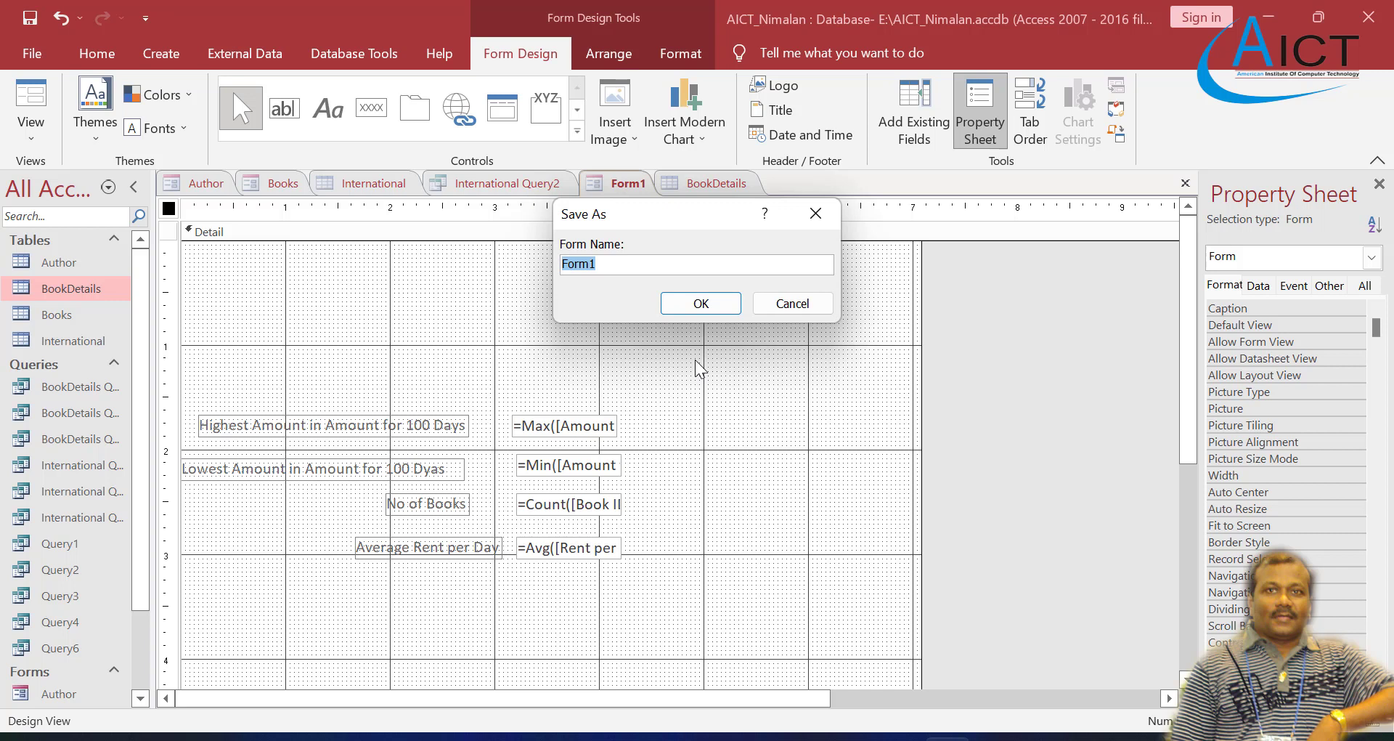
text(F)
key(BackSpace)
text(Summery Form)
click(702, 303)
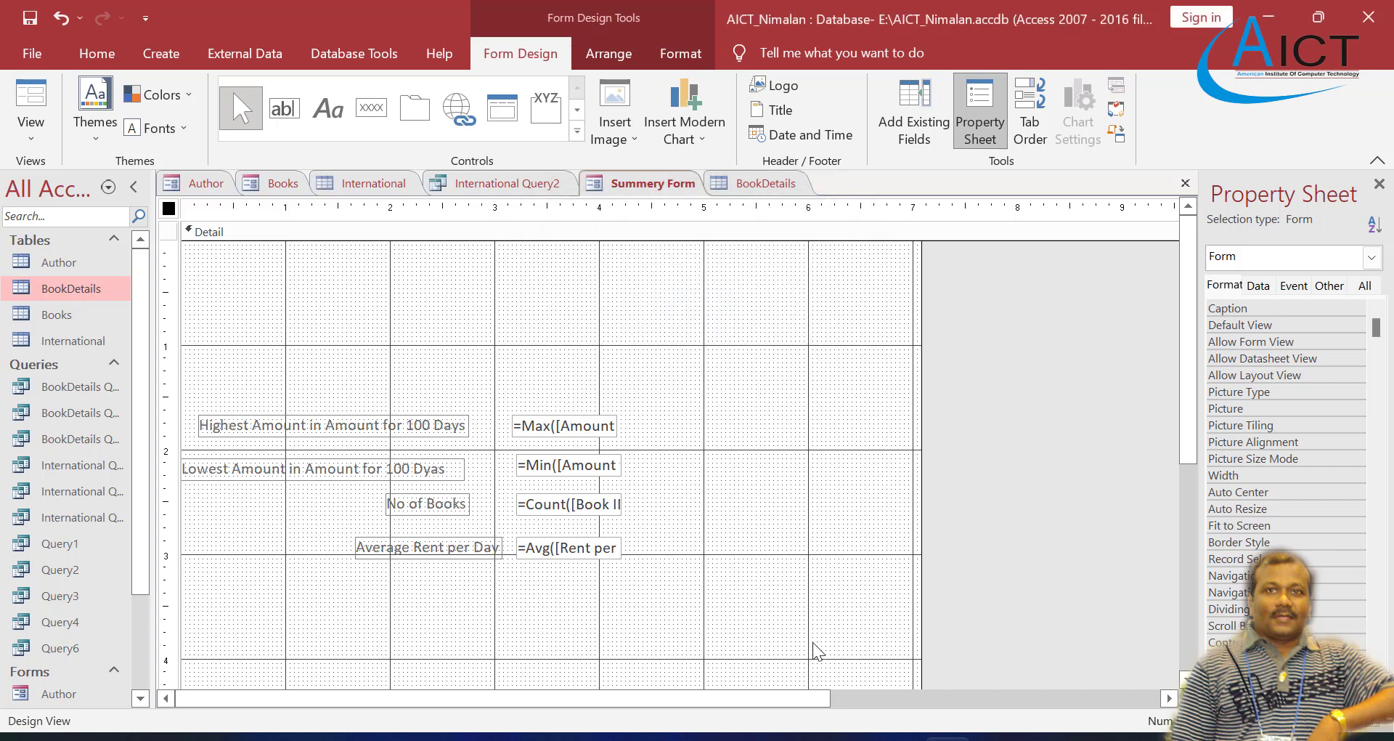
Step: Switch to the Exercise 4 PDF and read the No of Days, Discount and New Amount, and Remark tasks (6 to 8)
click(803, 737)
scroll(530, 479, up, 2)
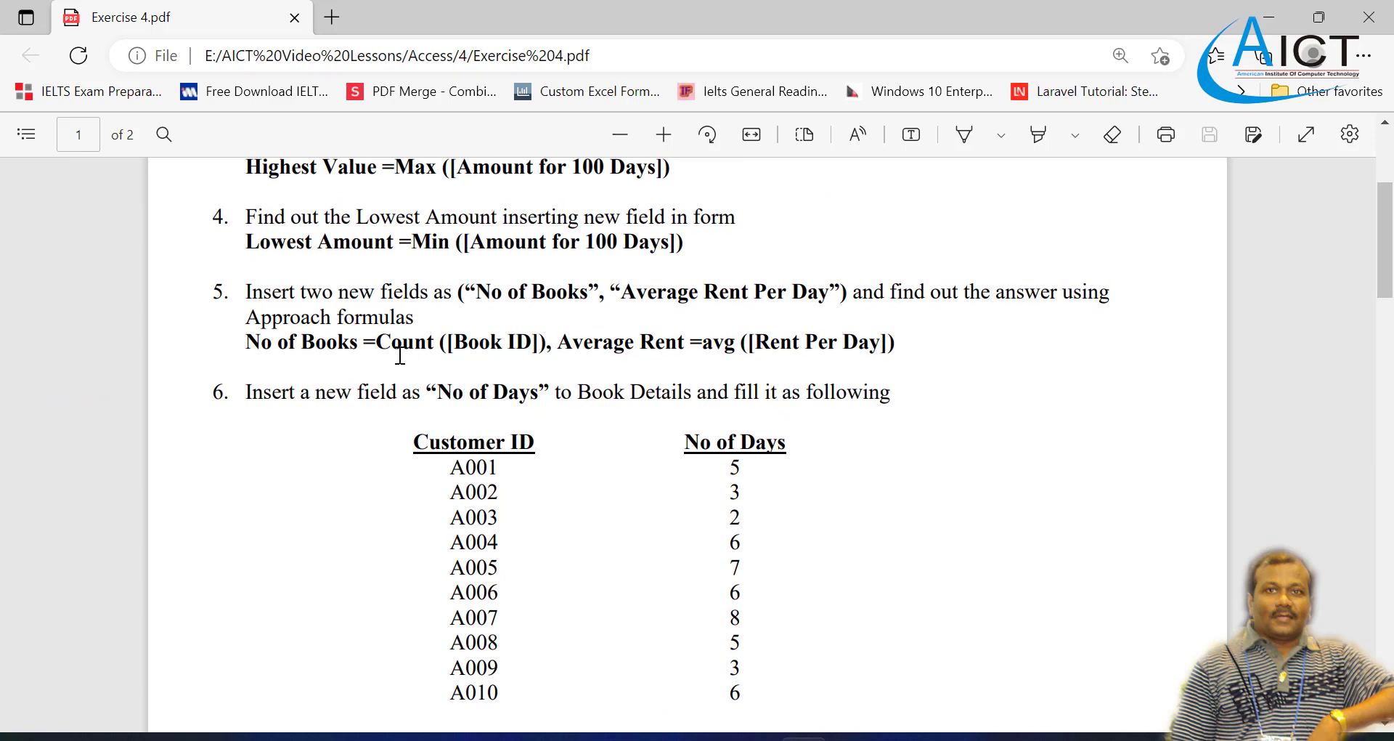
scroll(395, 355, down, 2)
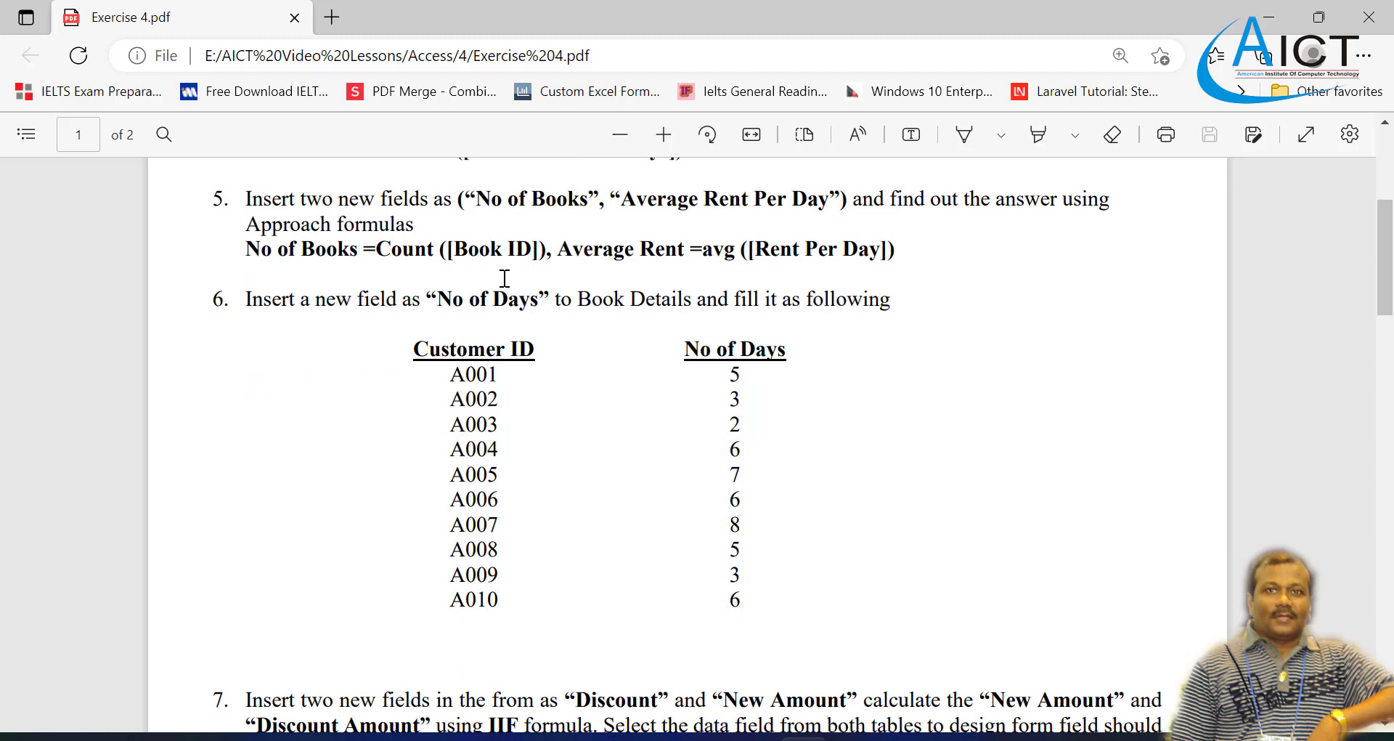
scroll(803, 319, down, 6)
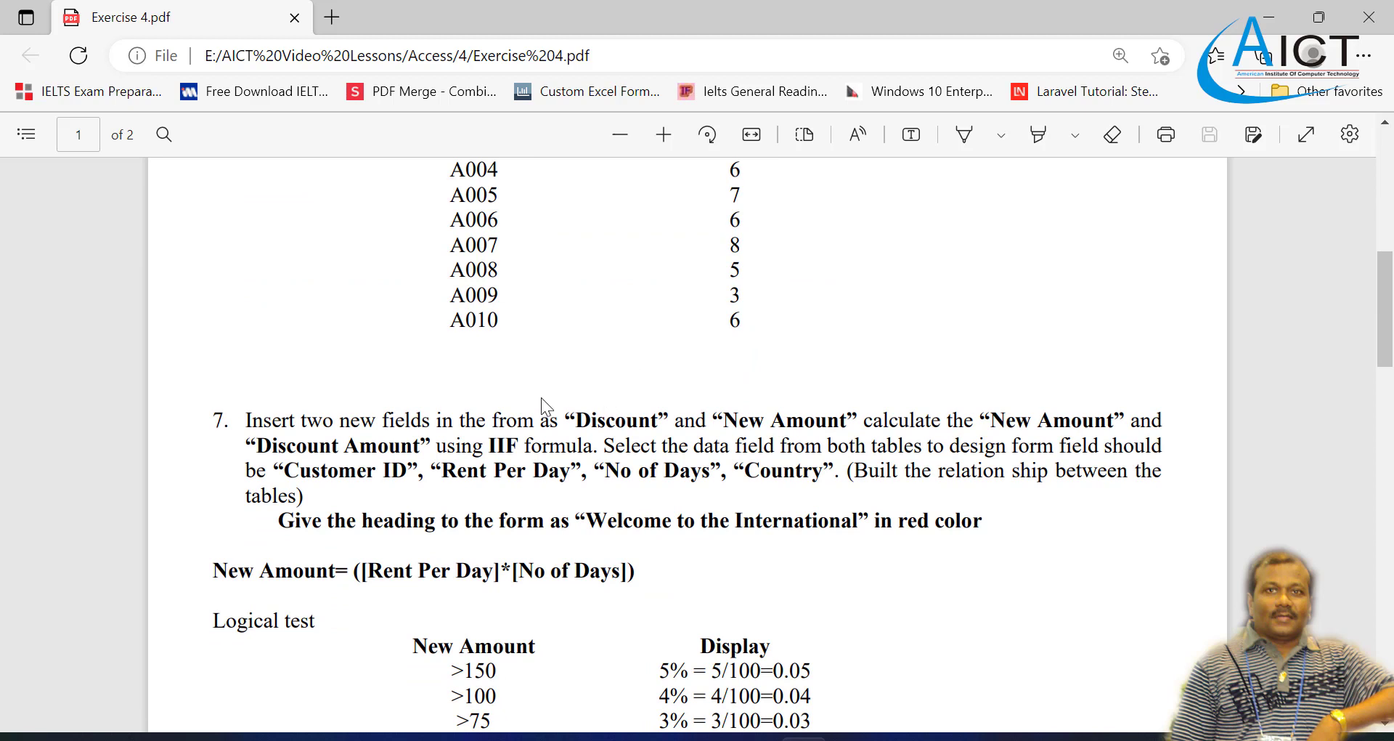
scroll(512, 394, up, 4)
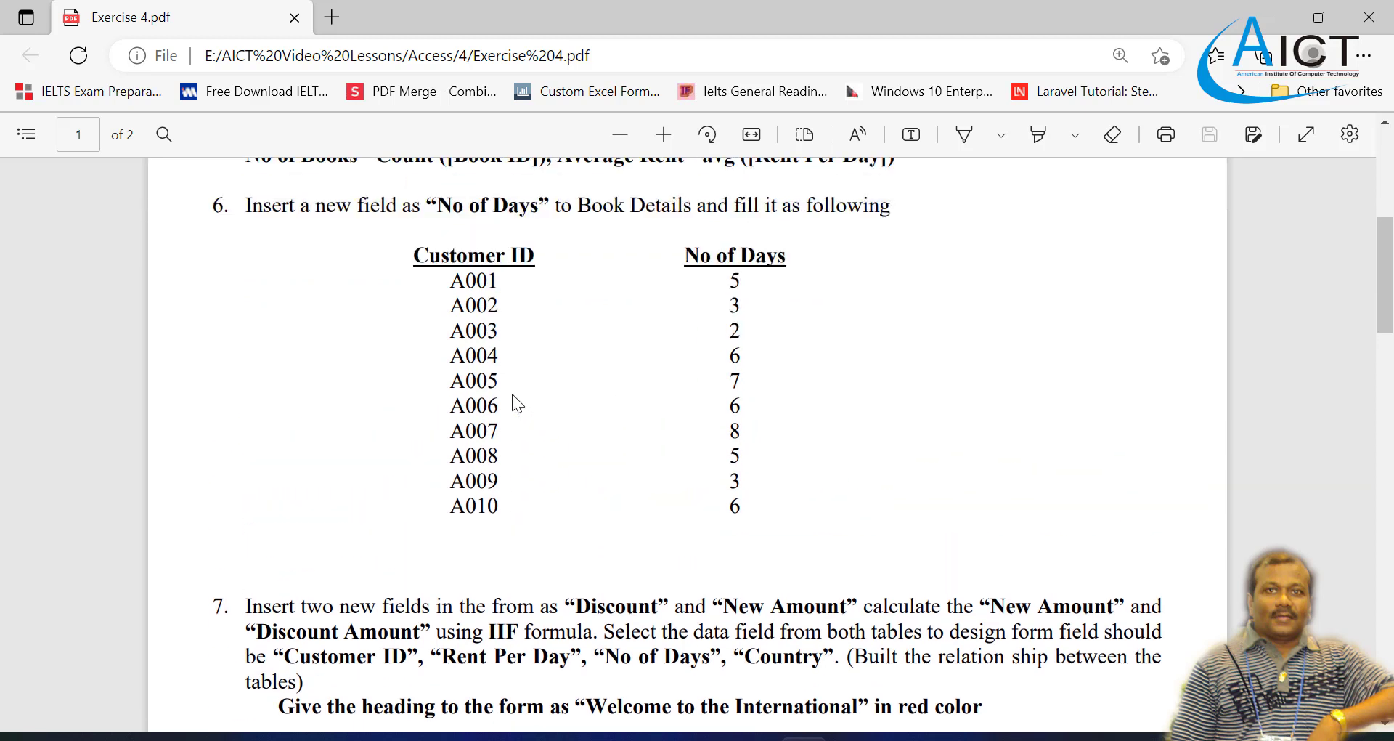
scroll(512, 403, down, 4)
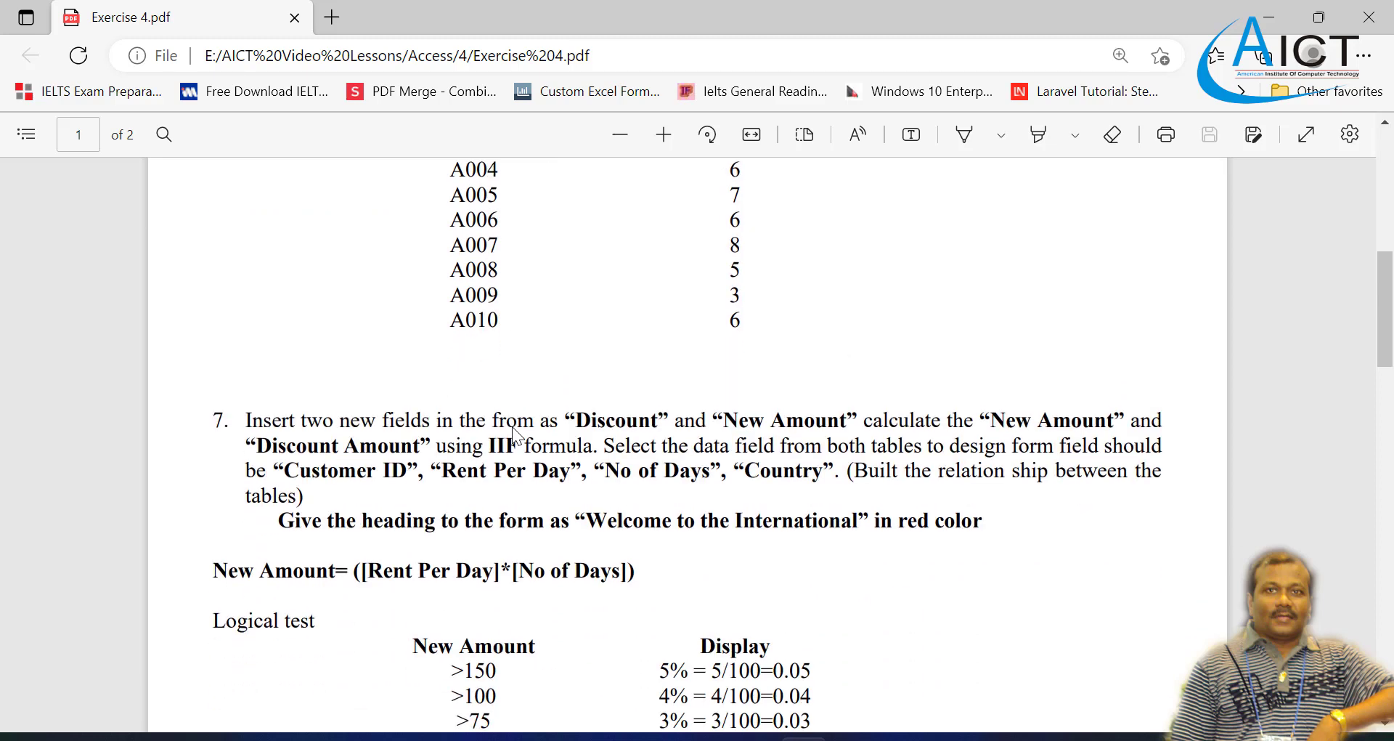
scroll(521, 416, down, 2)
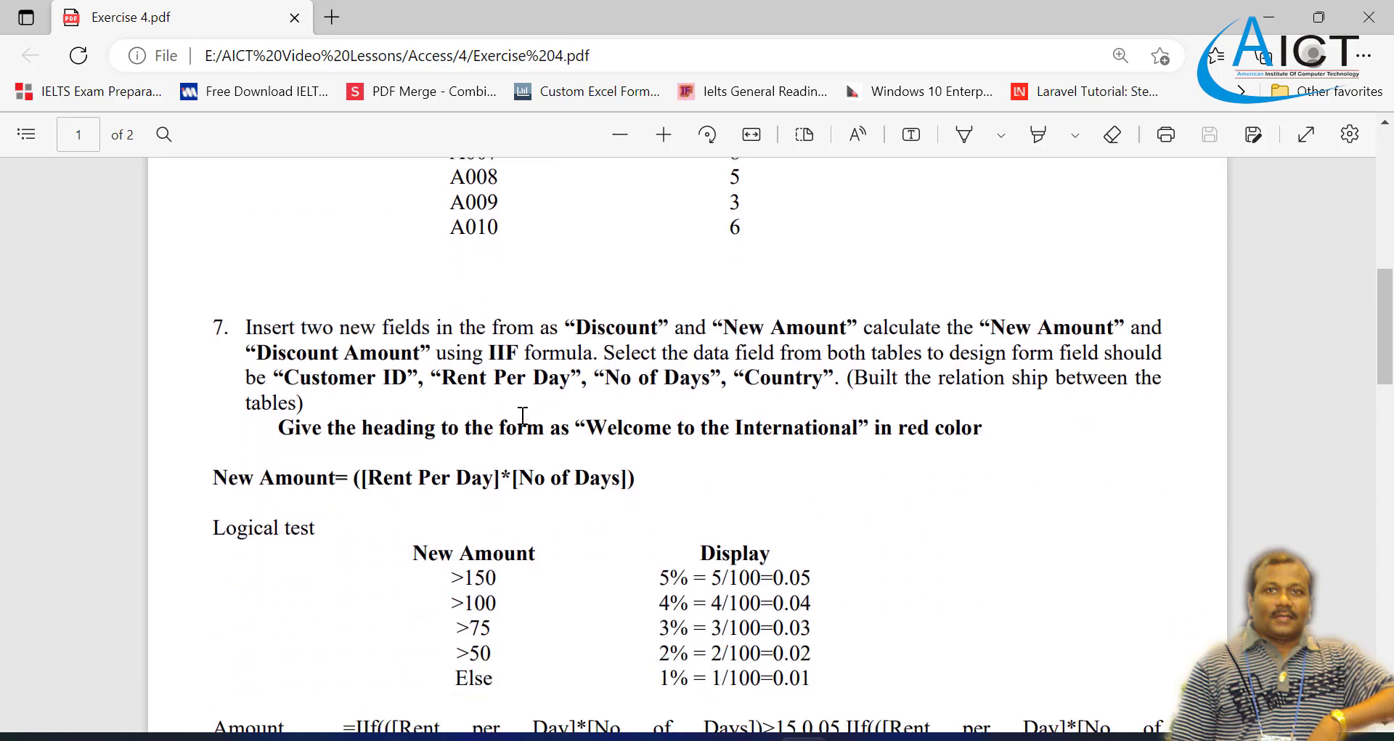
scroll(522, 416, down, 6)
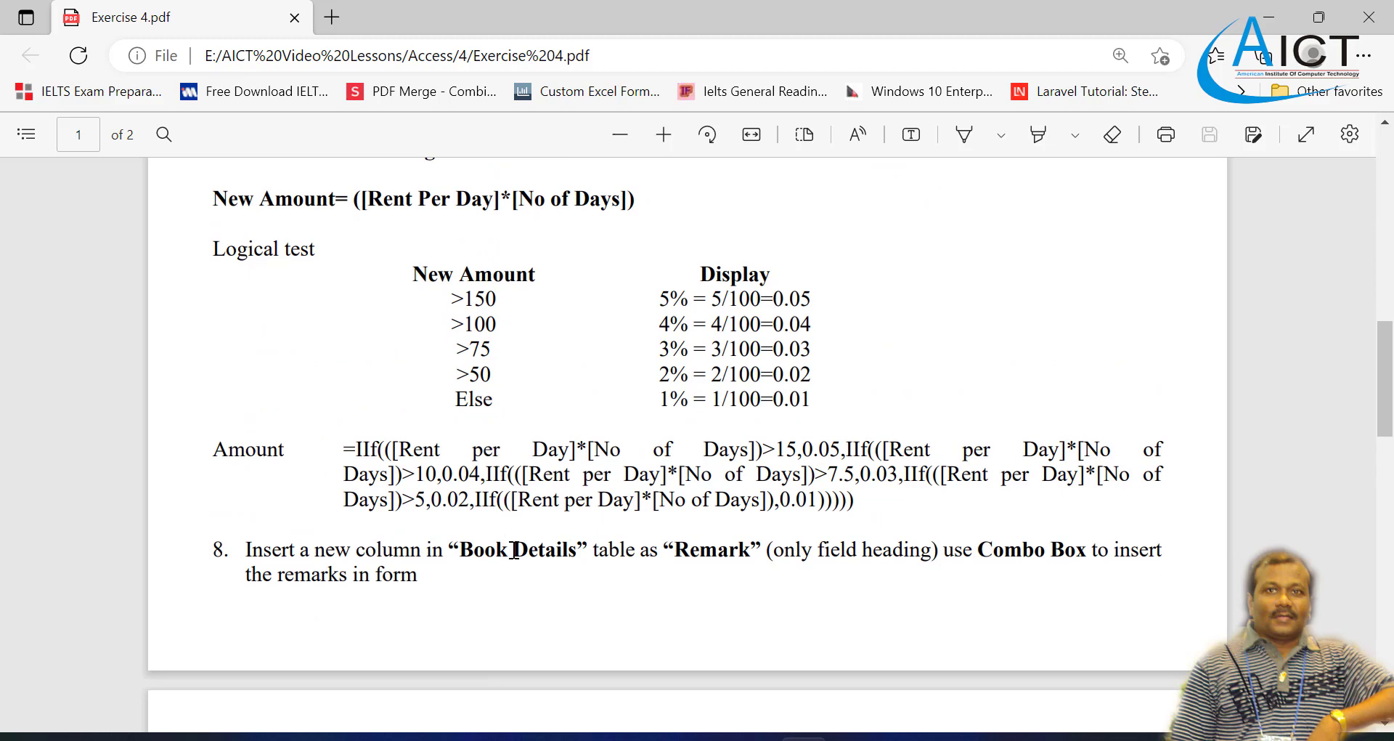
scroll(514, 550, up, 12)
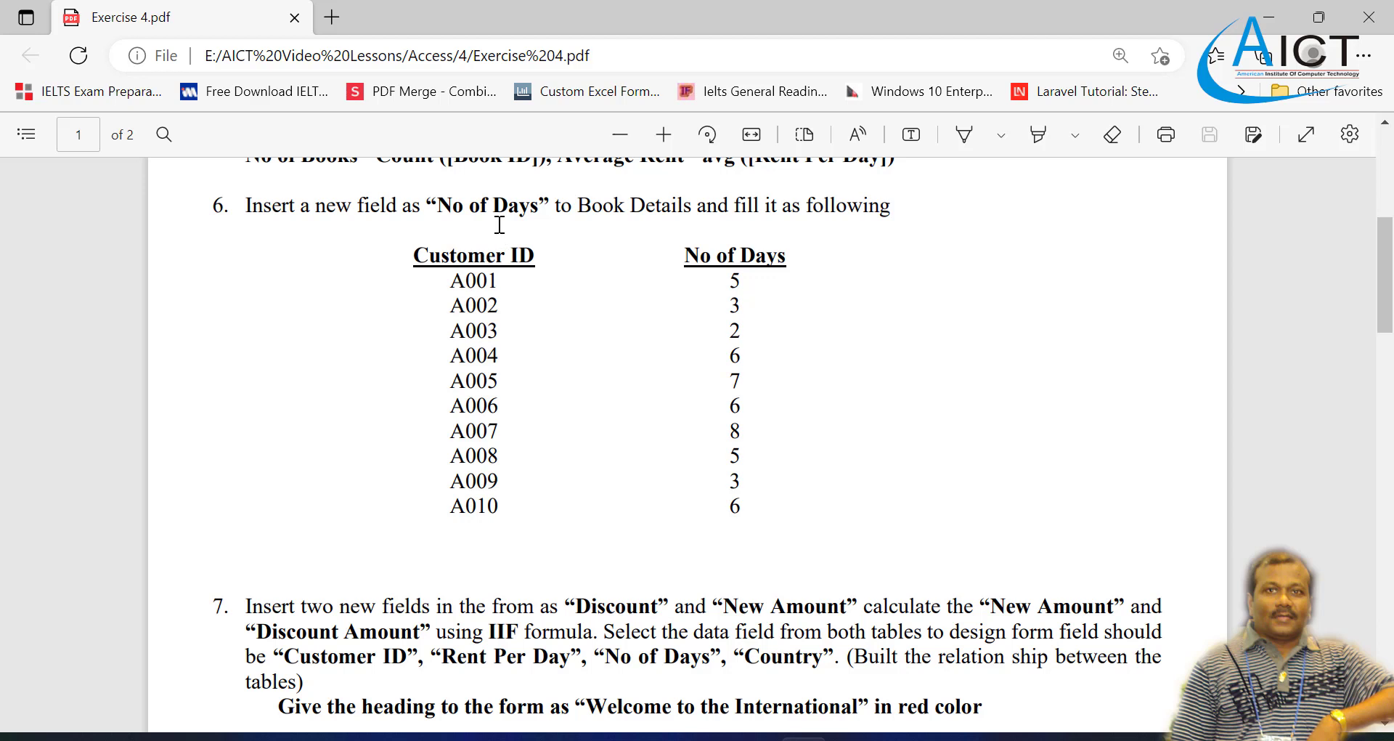
mouse_move(947, 739)
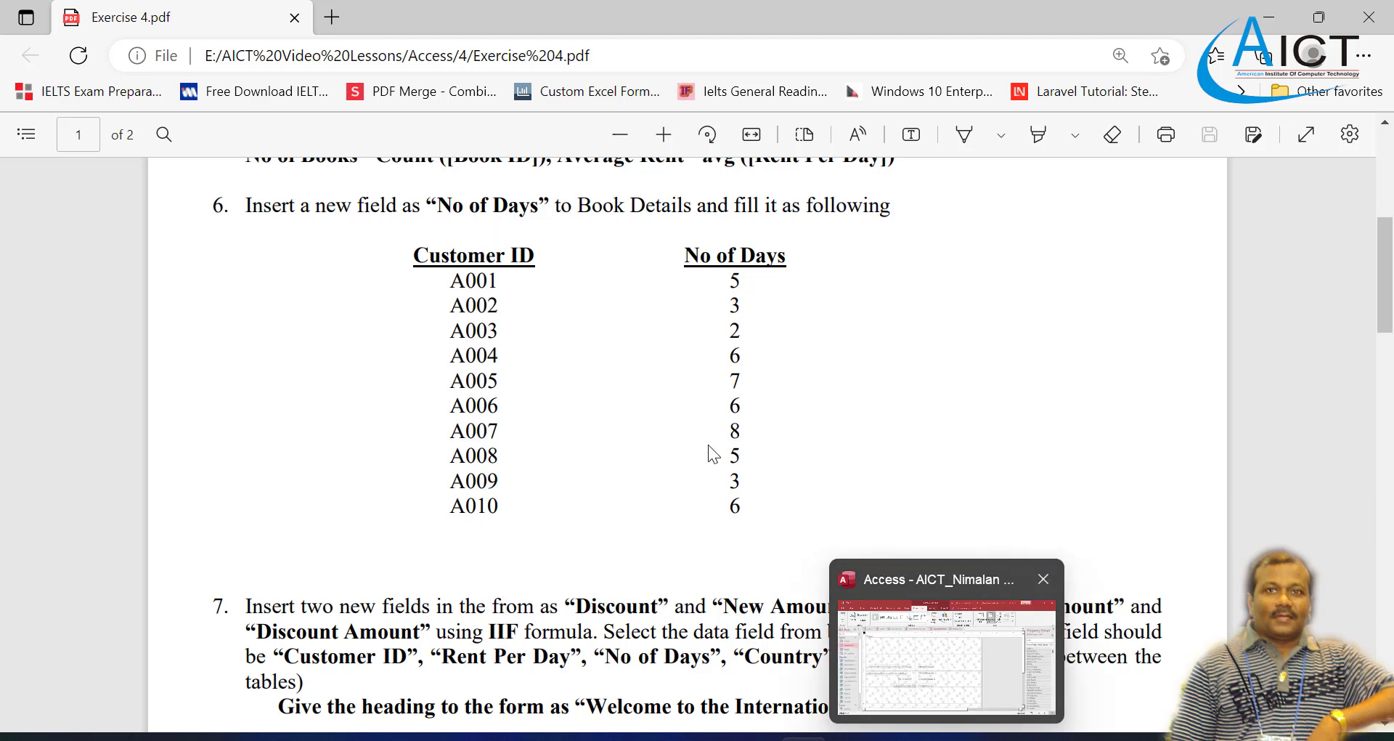
scroll(707, 443, down, 1)
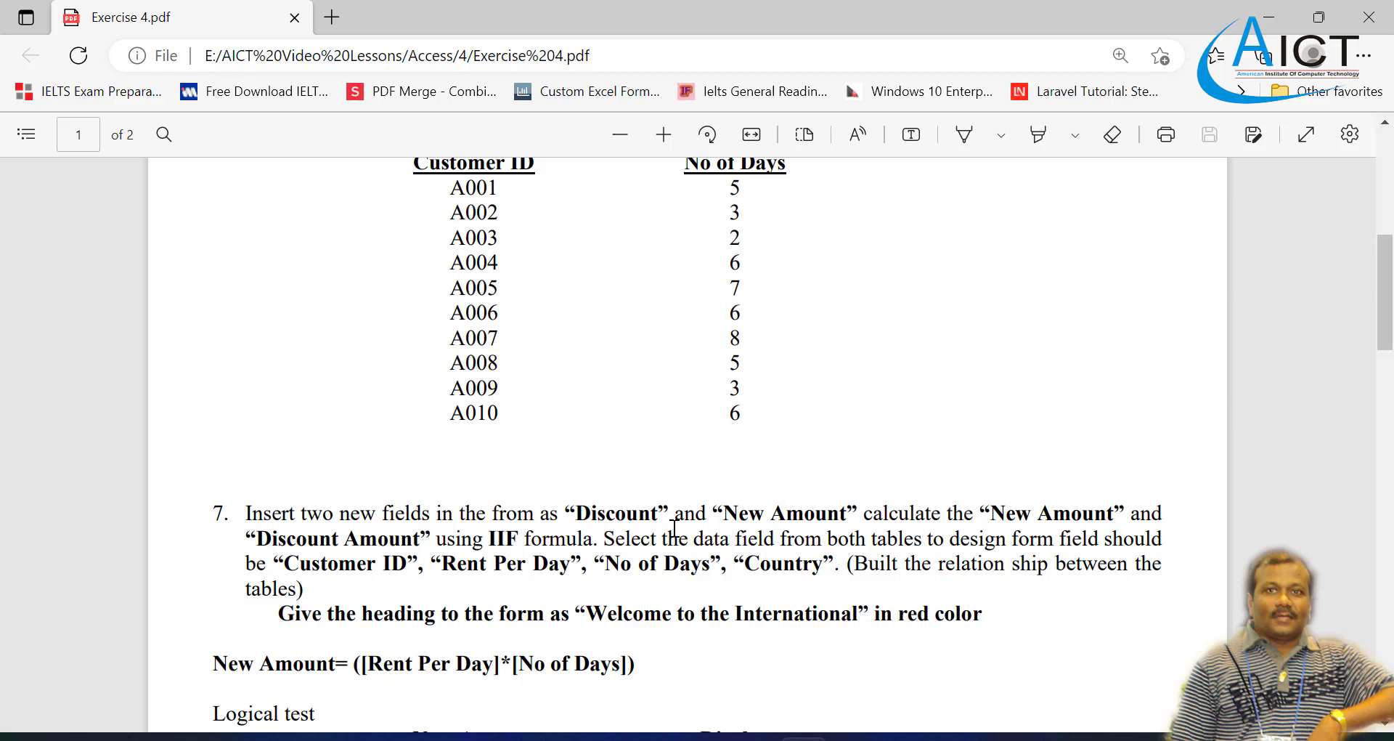
Step: Review task 6 in the Exercise 4 PDF, switch back to Access, and close all open forms, tables and queries
scroll(674, 529, up, 3)
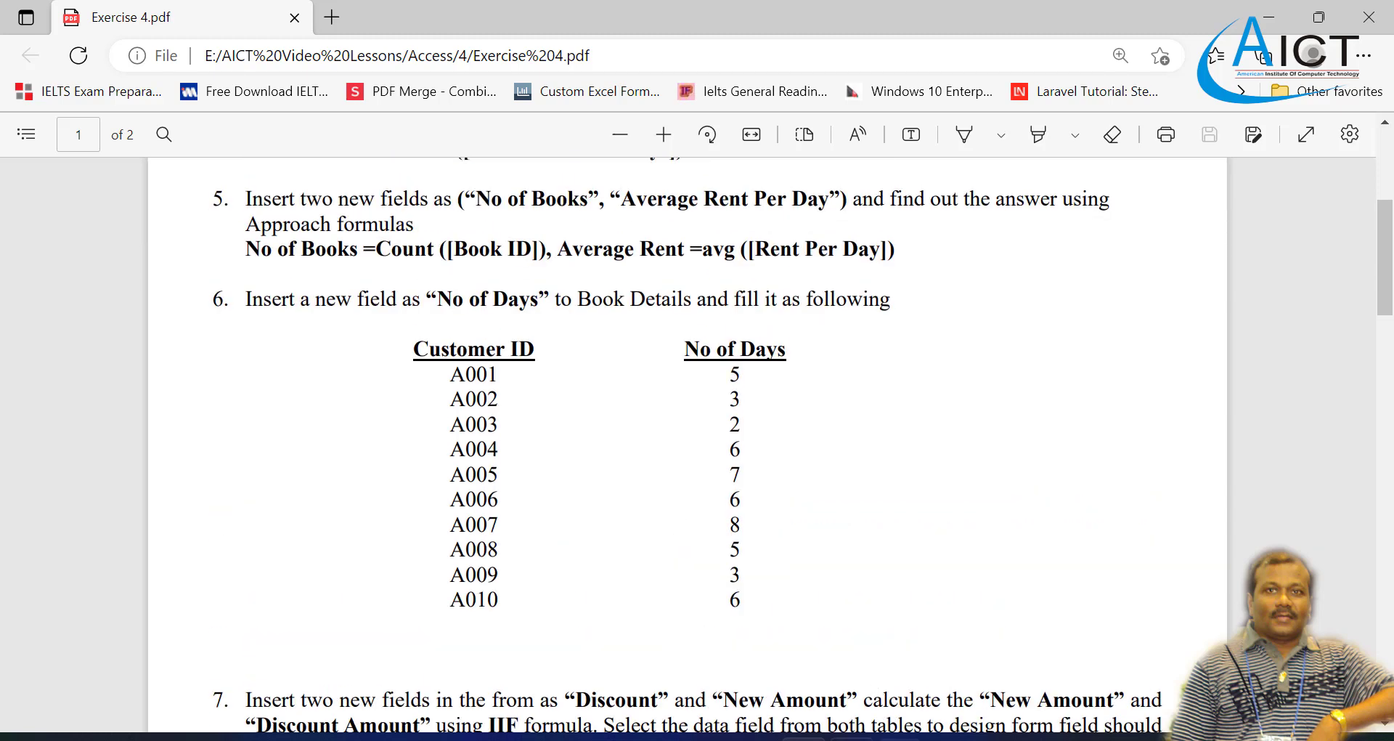
click(947, 737)
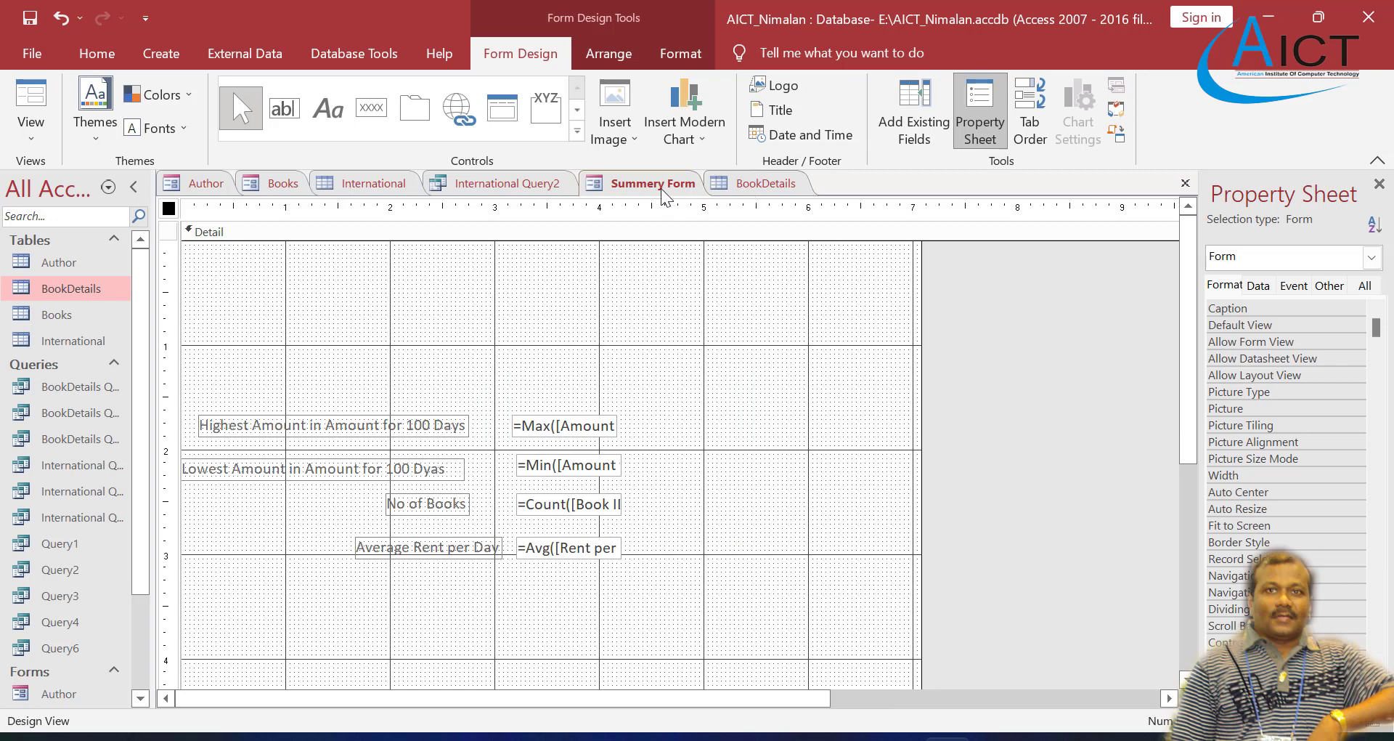
click(1184, 183)
click(639, 183)
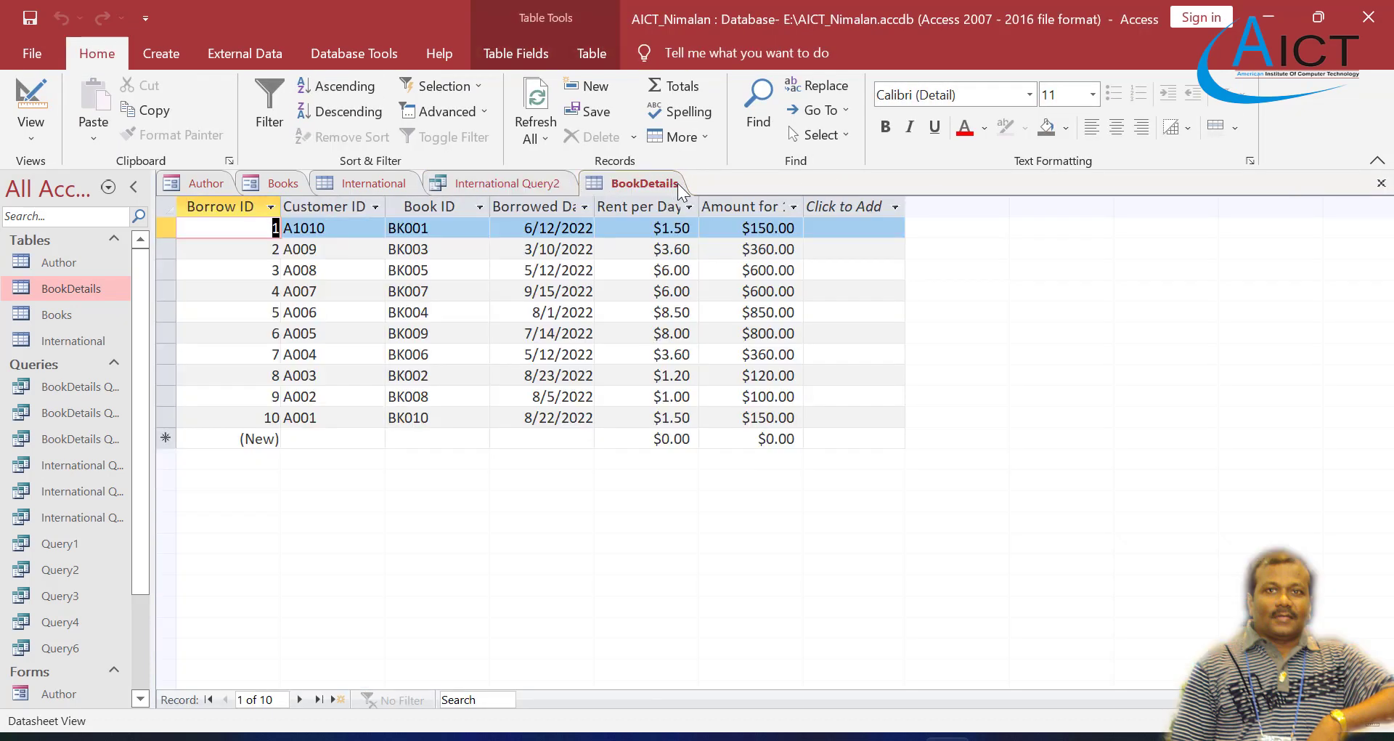
click(1381, 183)
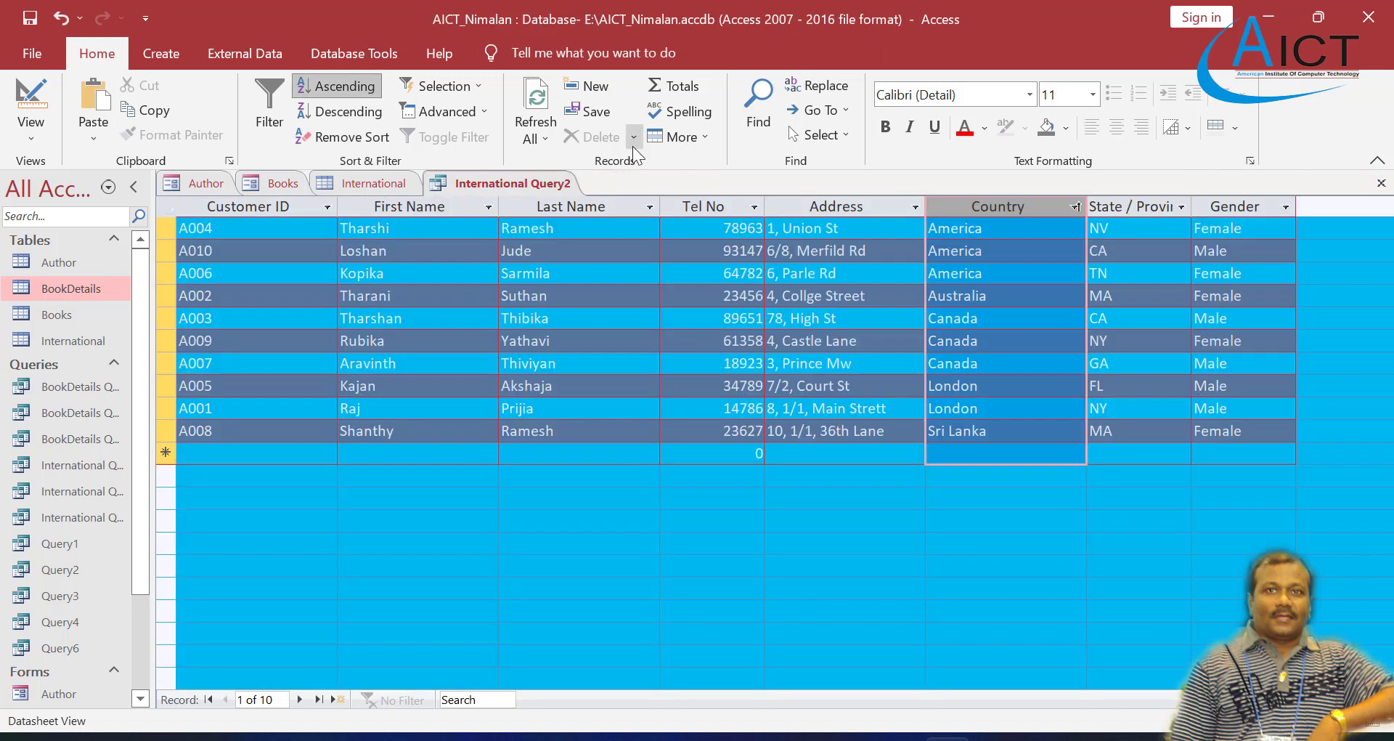
click(1381, 183)
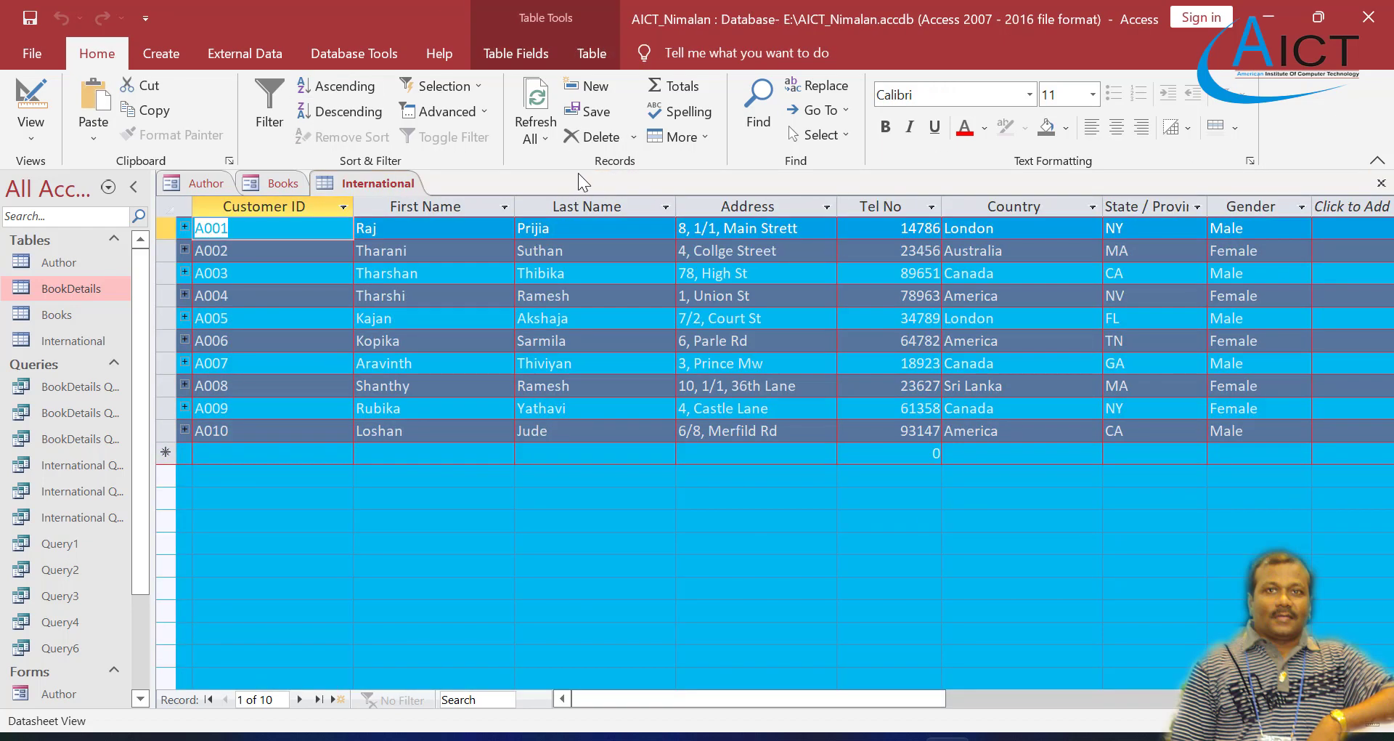
click(1381, 183)
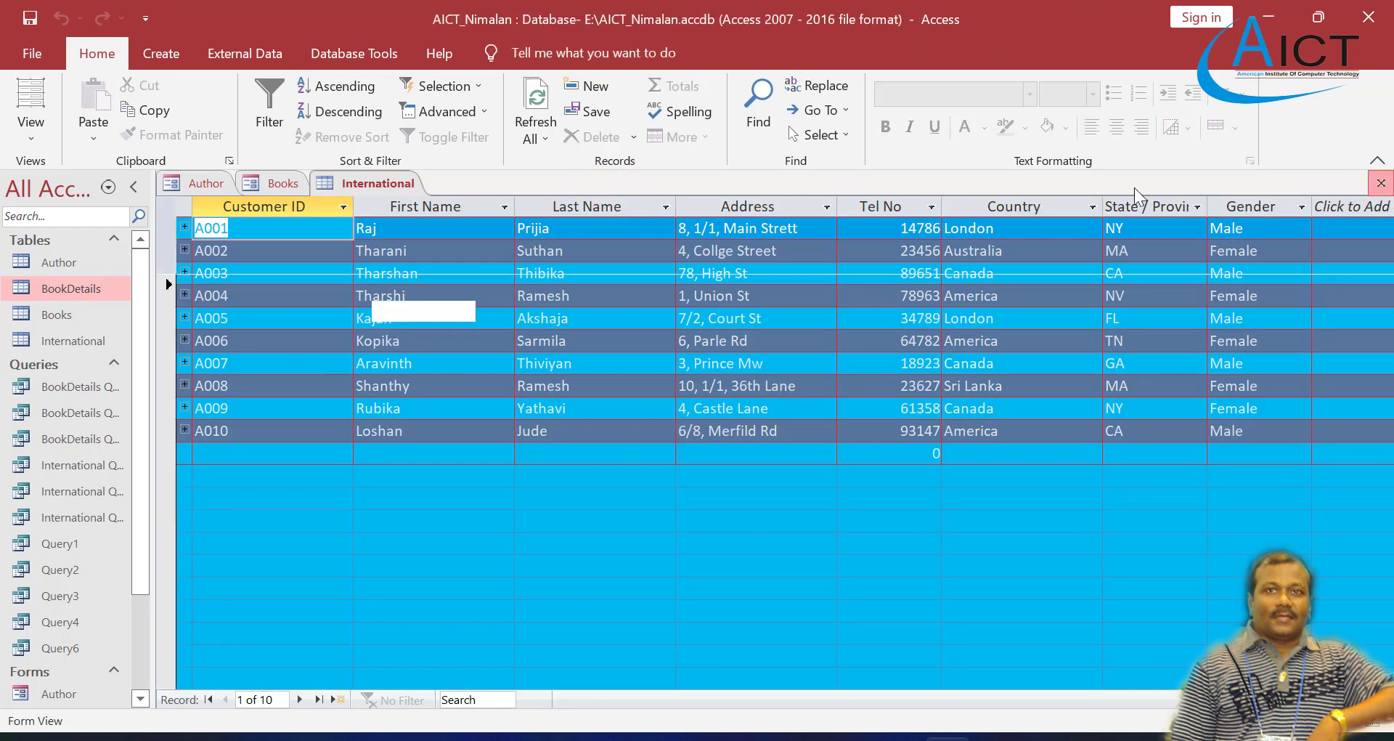
click(1381, 183)
click(1381, 183)
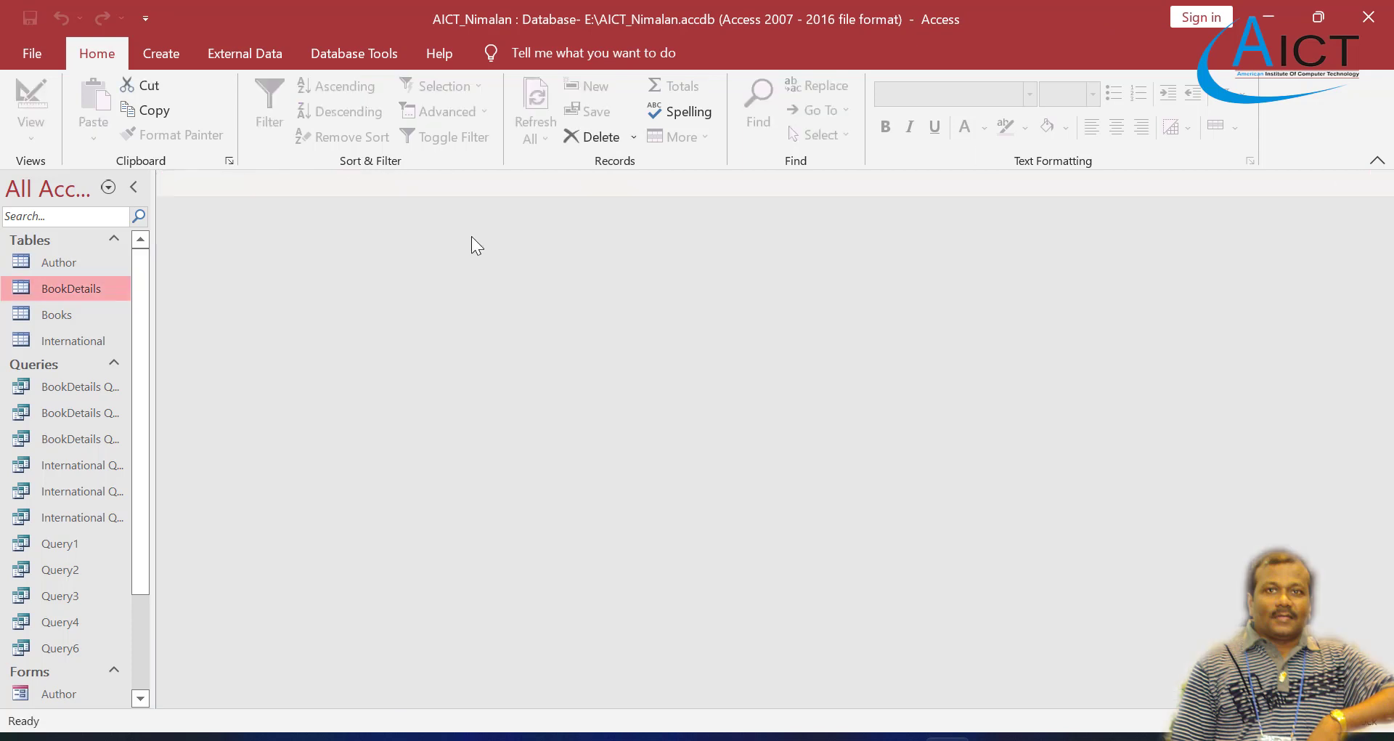
Step: Open the BookDetails table in Design View and add a field named "No of Days" below Amount for 100 Days
drag(64, 285, 67, 286)
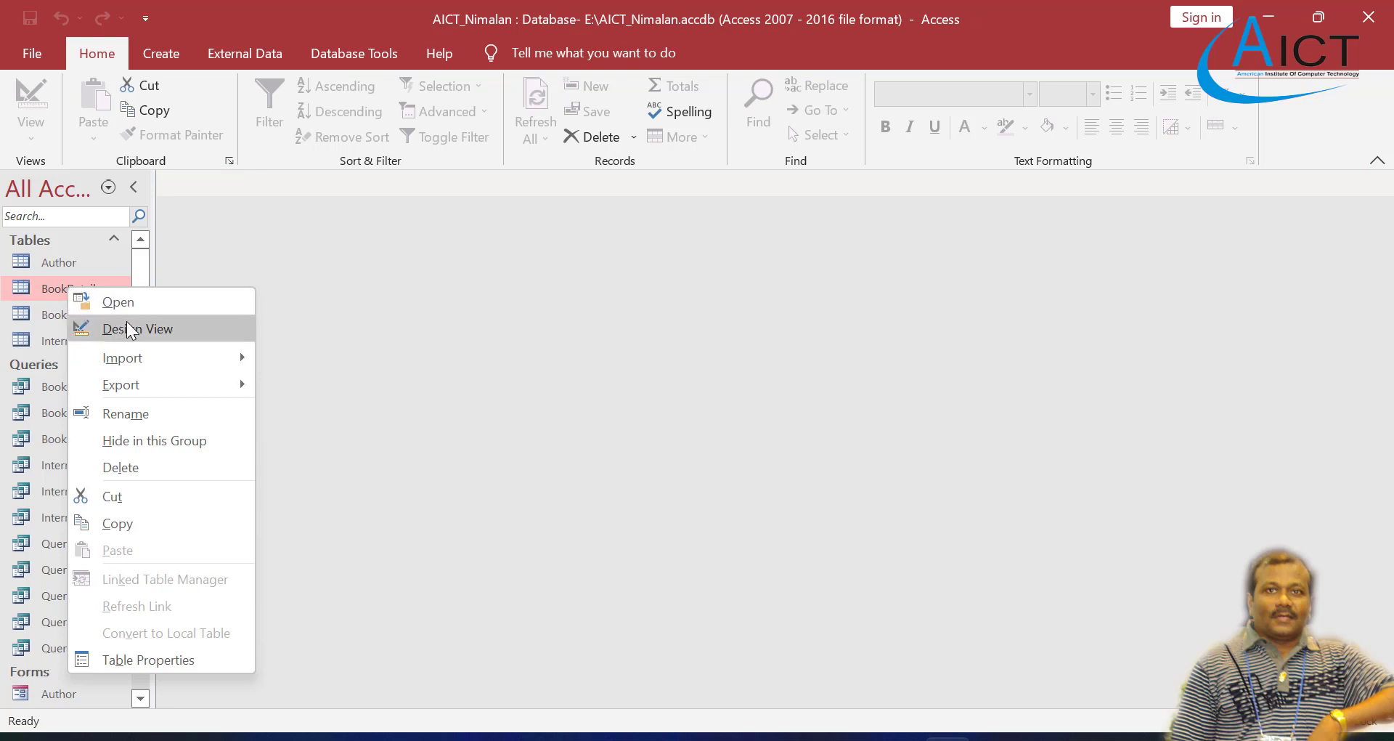
click(126, 321)
click(281, 349)
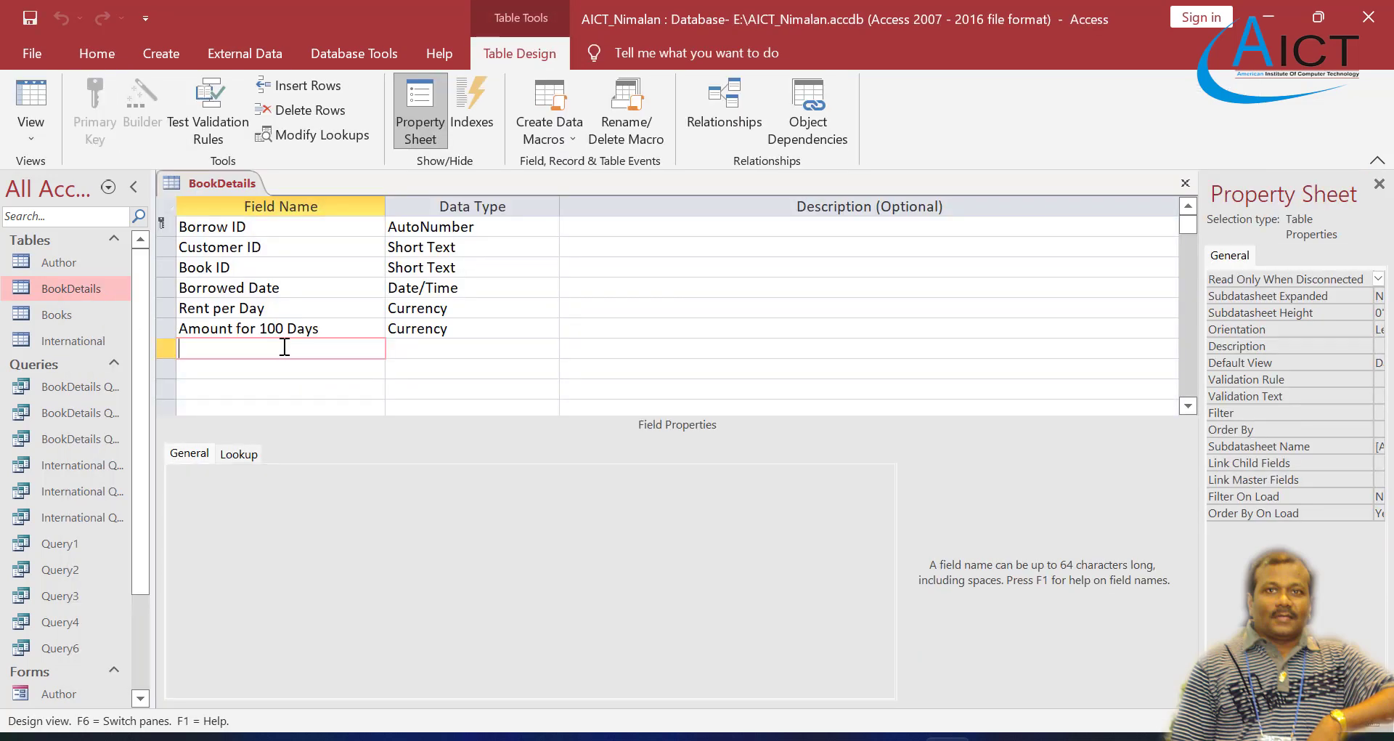
text(No of Days)
key(Tab)
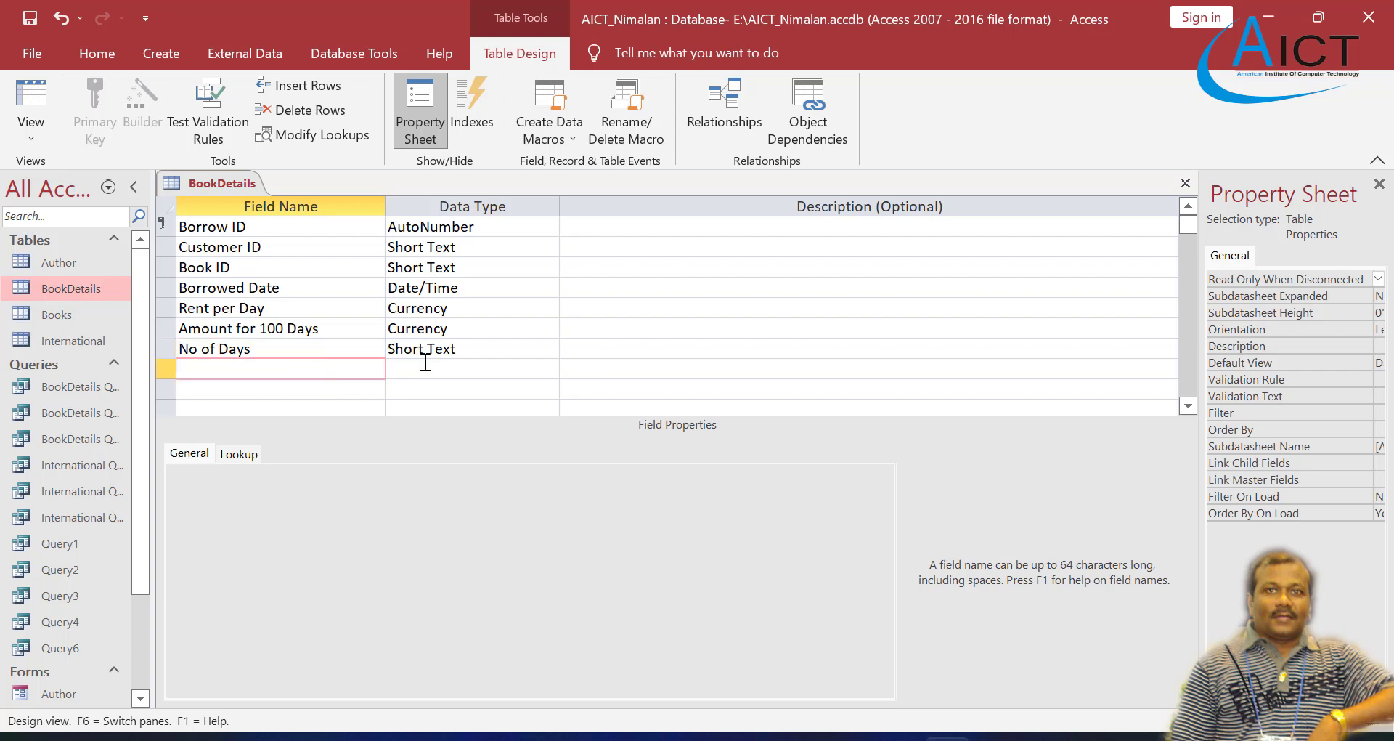
Step: Set the No of Days data type to Number, then save the BookDetails table and open it in Datasheet View
click(483, 351)
click(549, 348)
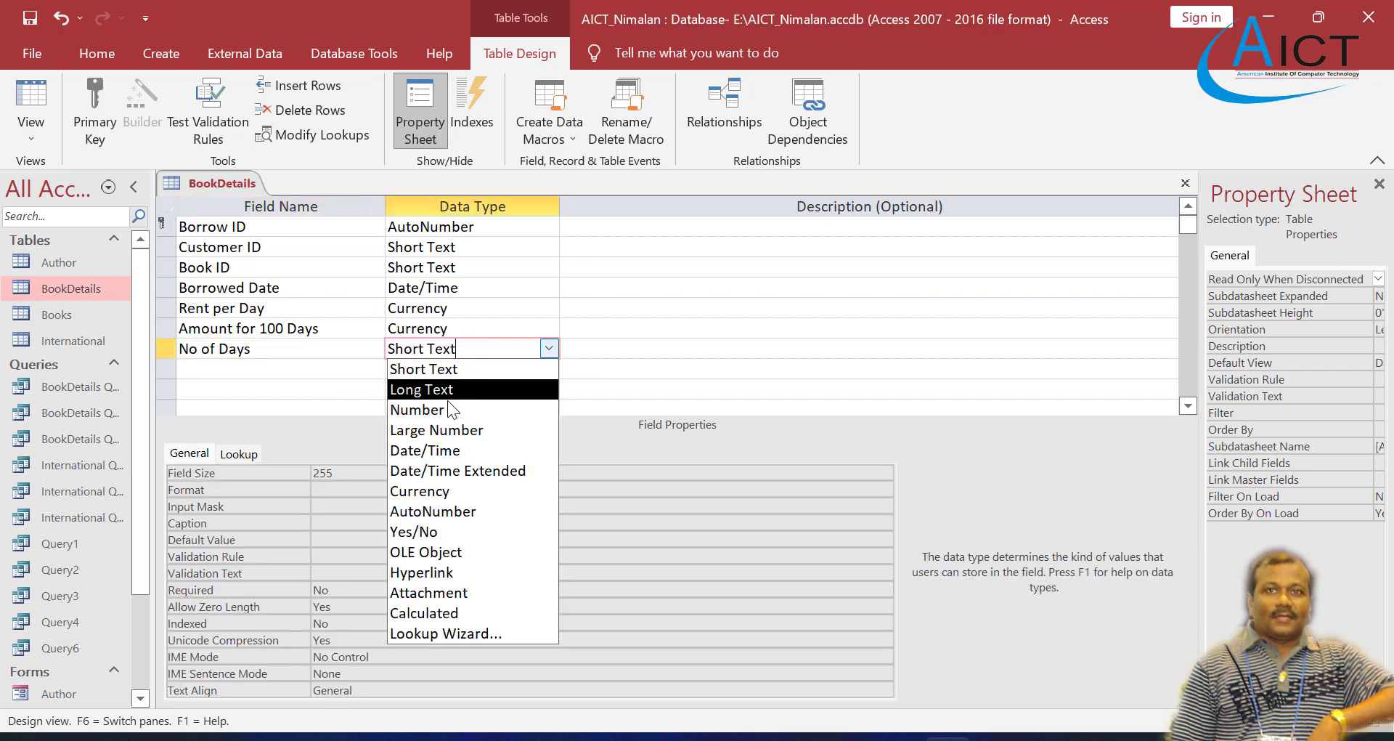
click(421, 408)
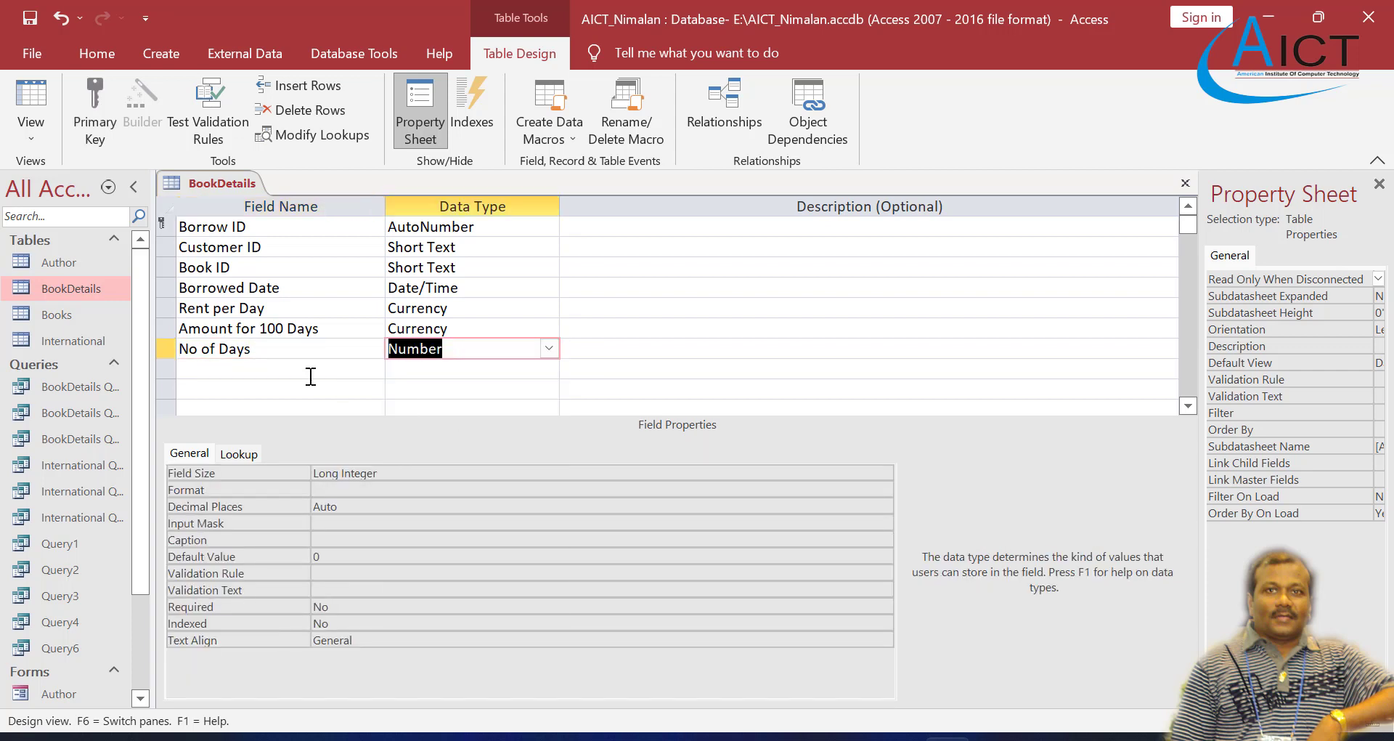
right_click(64, 289)
click(107, 303)
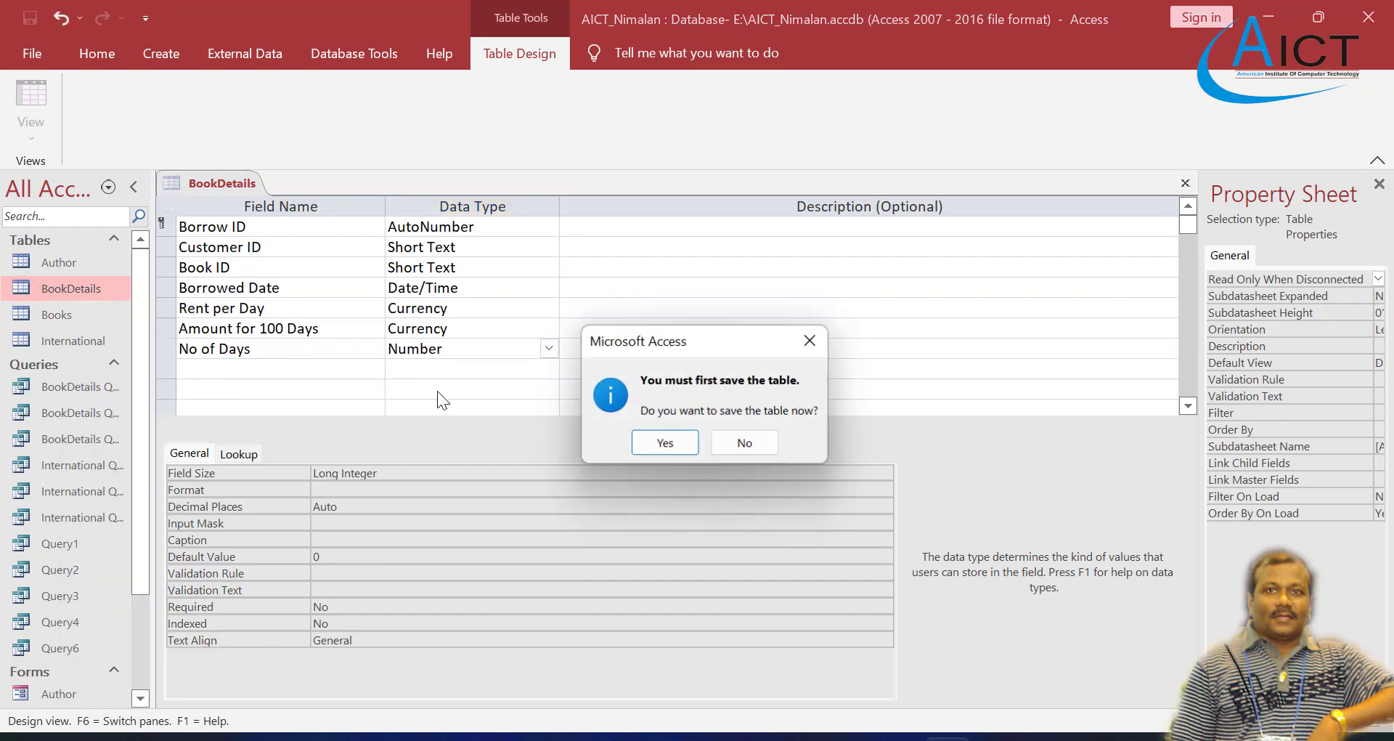
click(642, 447)
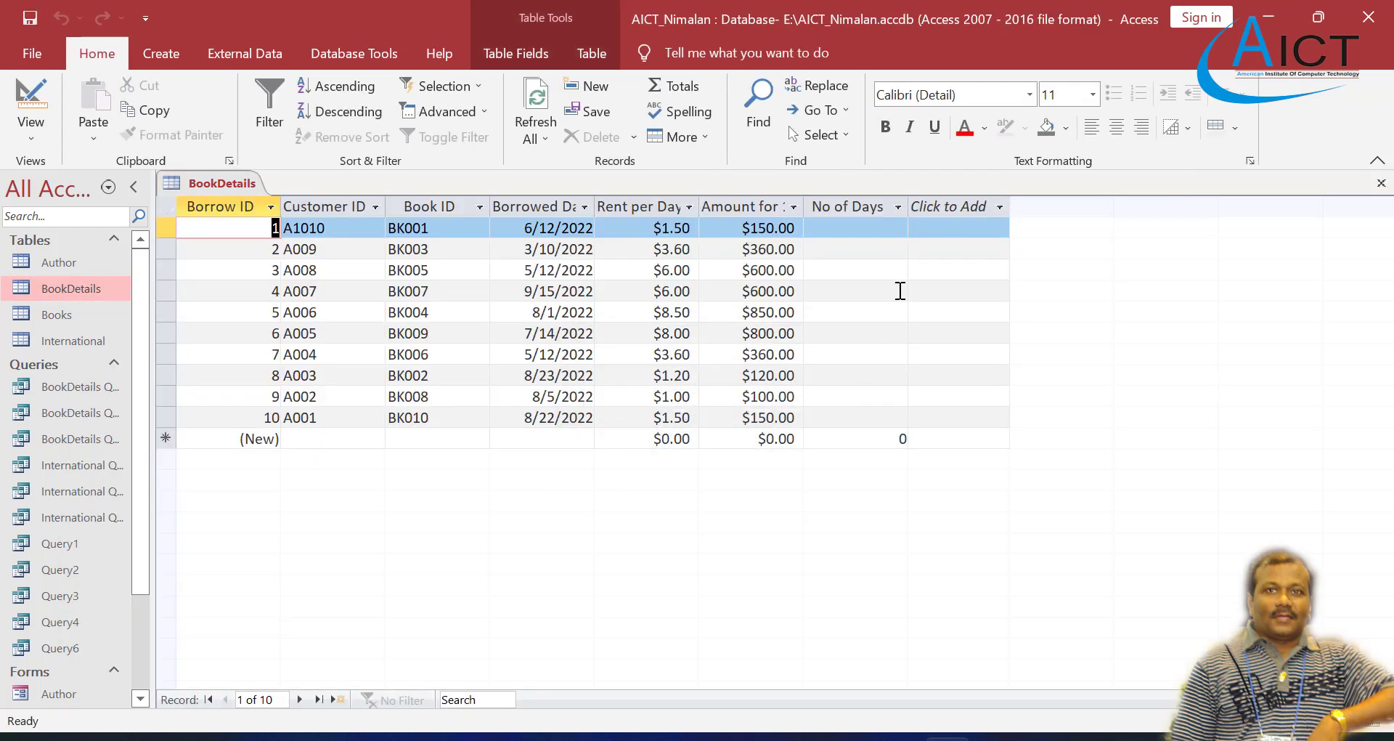
Step: Compare the record order with the Exercise 4 PDF and sort the BookDetails records by Customer ID from A to Z
click(875, 230)
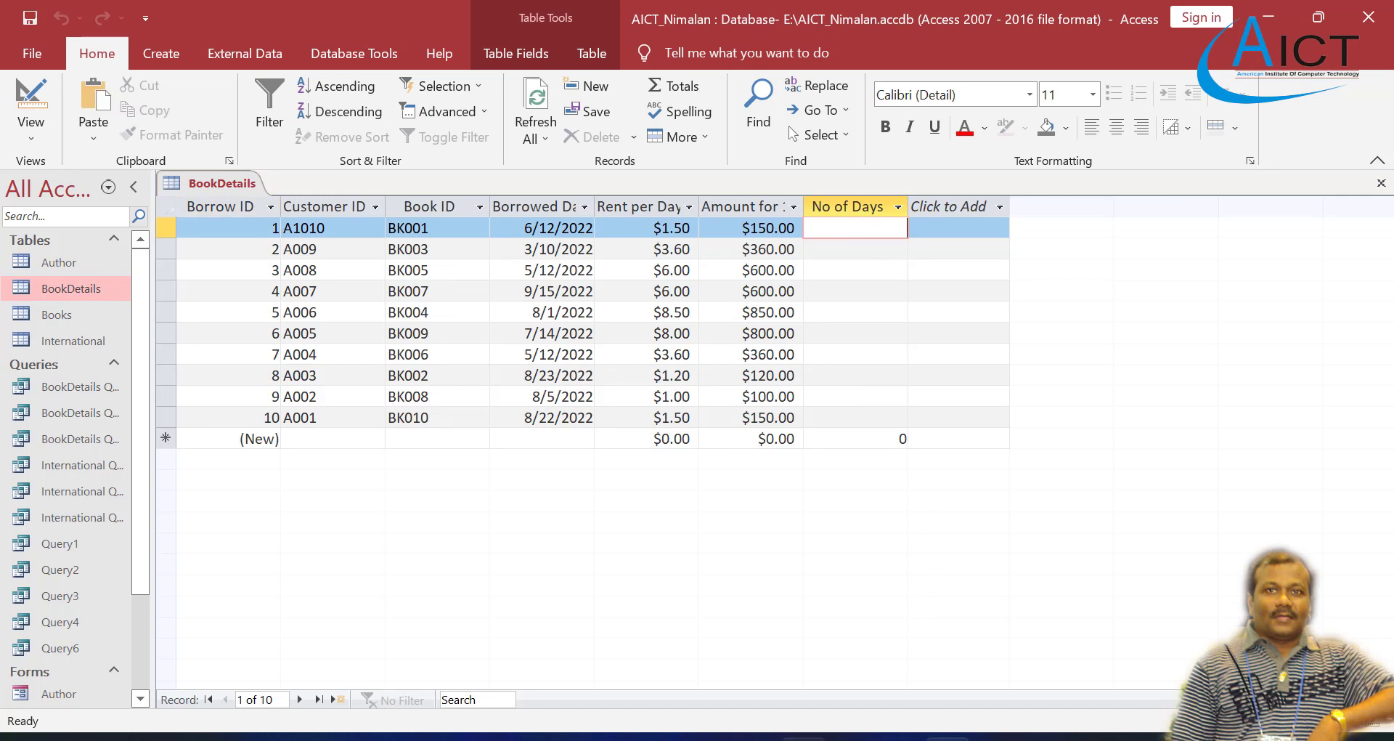
click(804, 738)
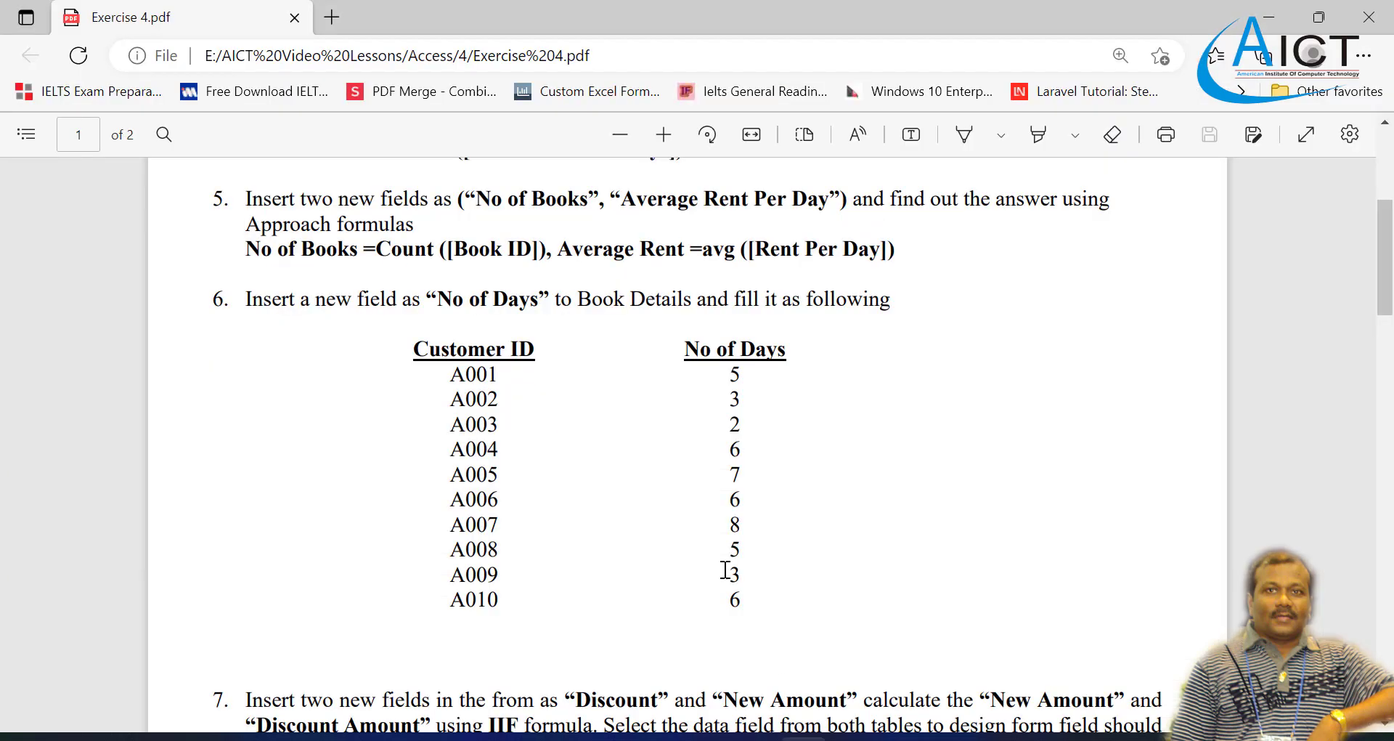
click(804, 738)
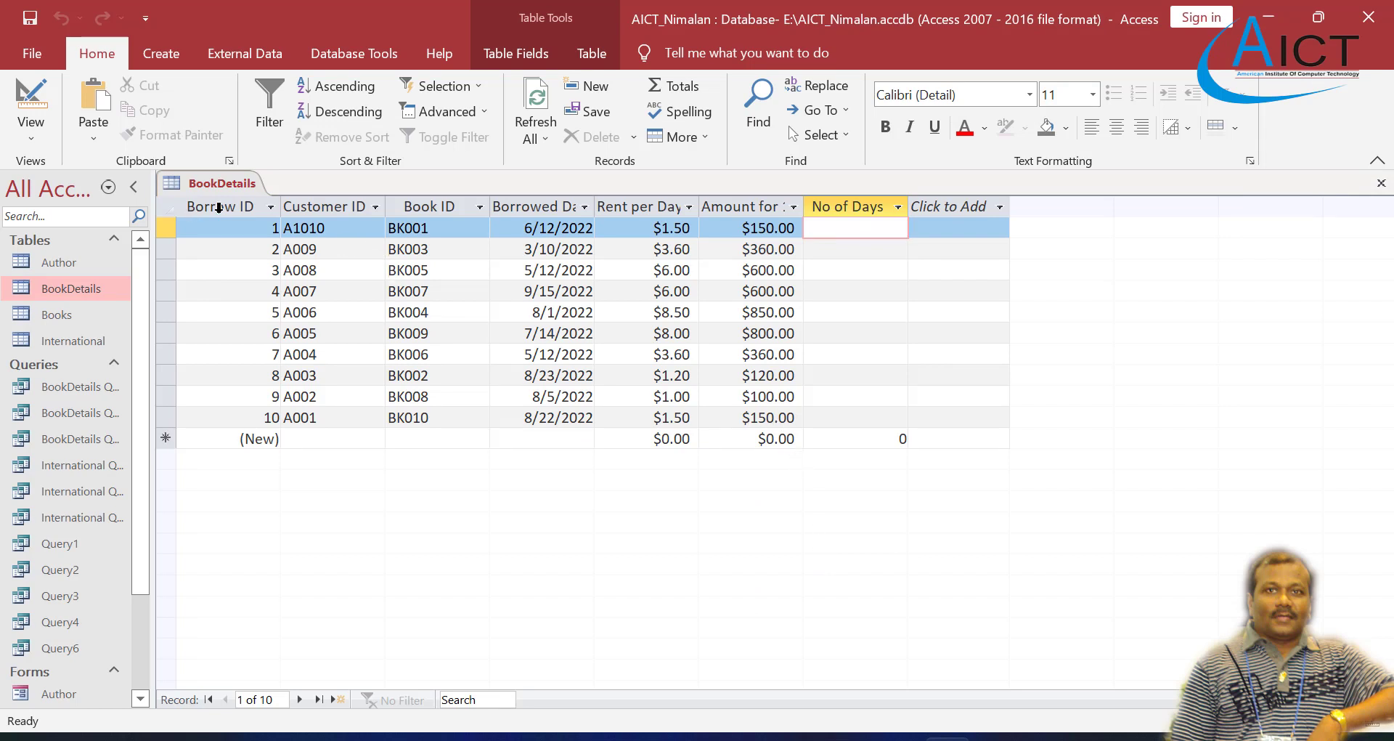
click(193, 209)
click(313, 208)
right_click(326, 205)
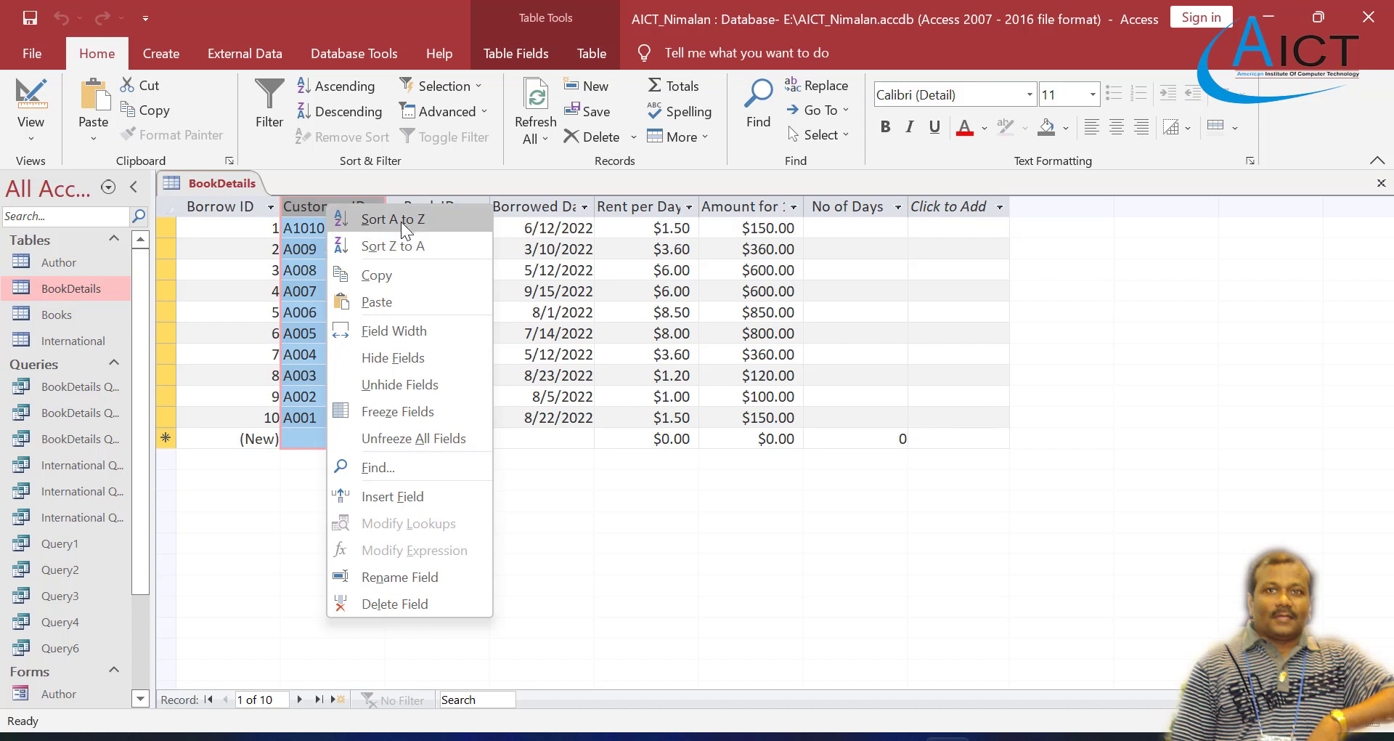
click(403, 220)
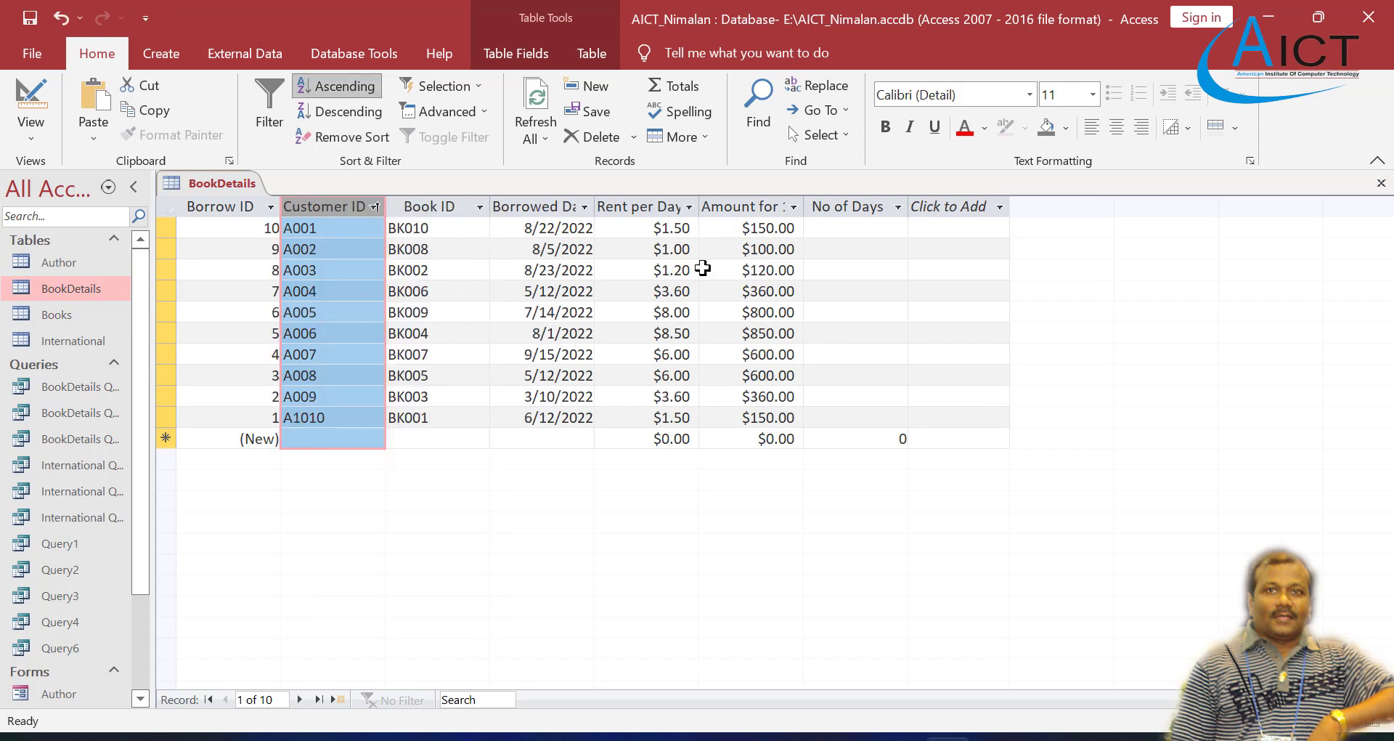
Step: Fill No of Days for the first three sorted records with 5, 3 and 2, following the Exercise 4 PDF
click(832, 229)
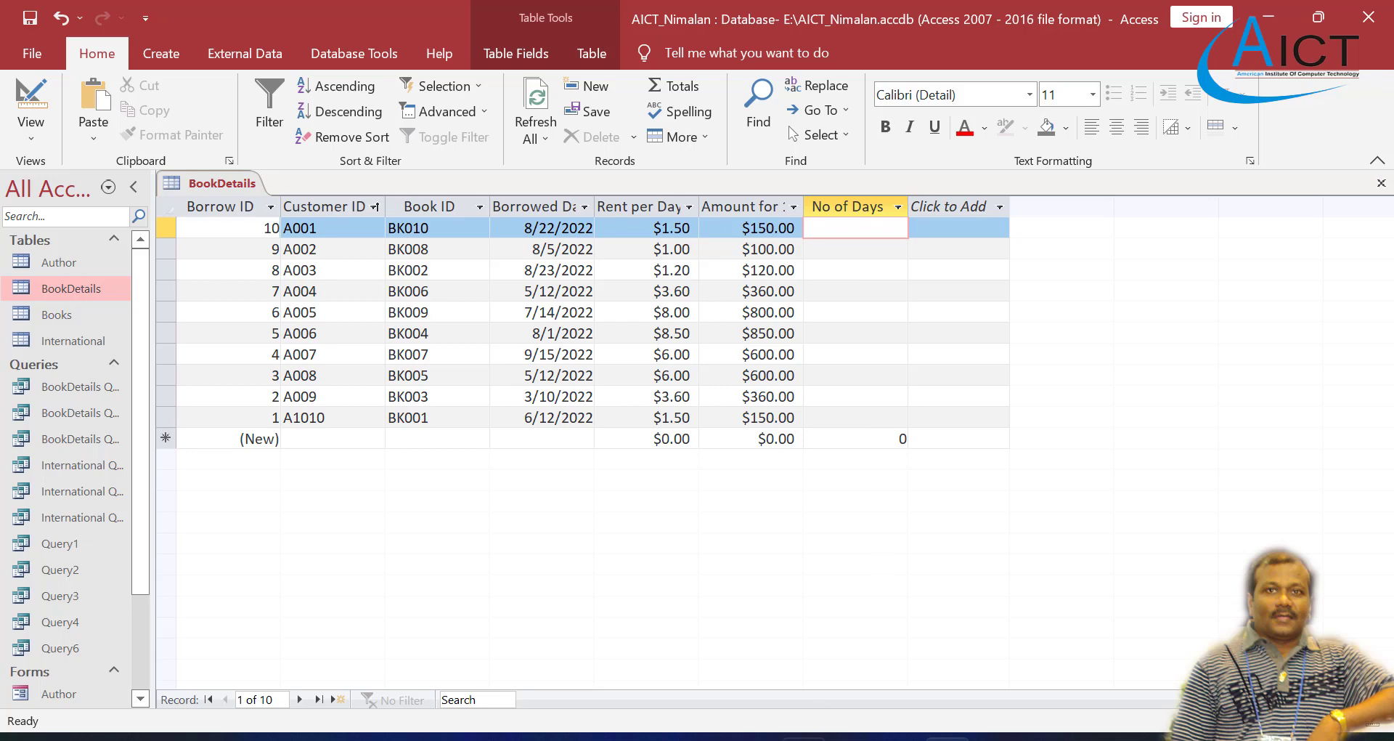
click(804, 737)
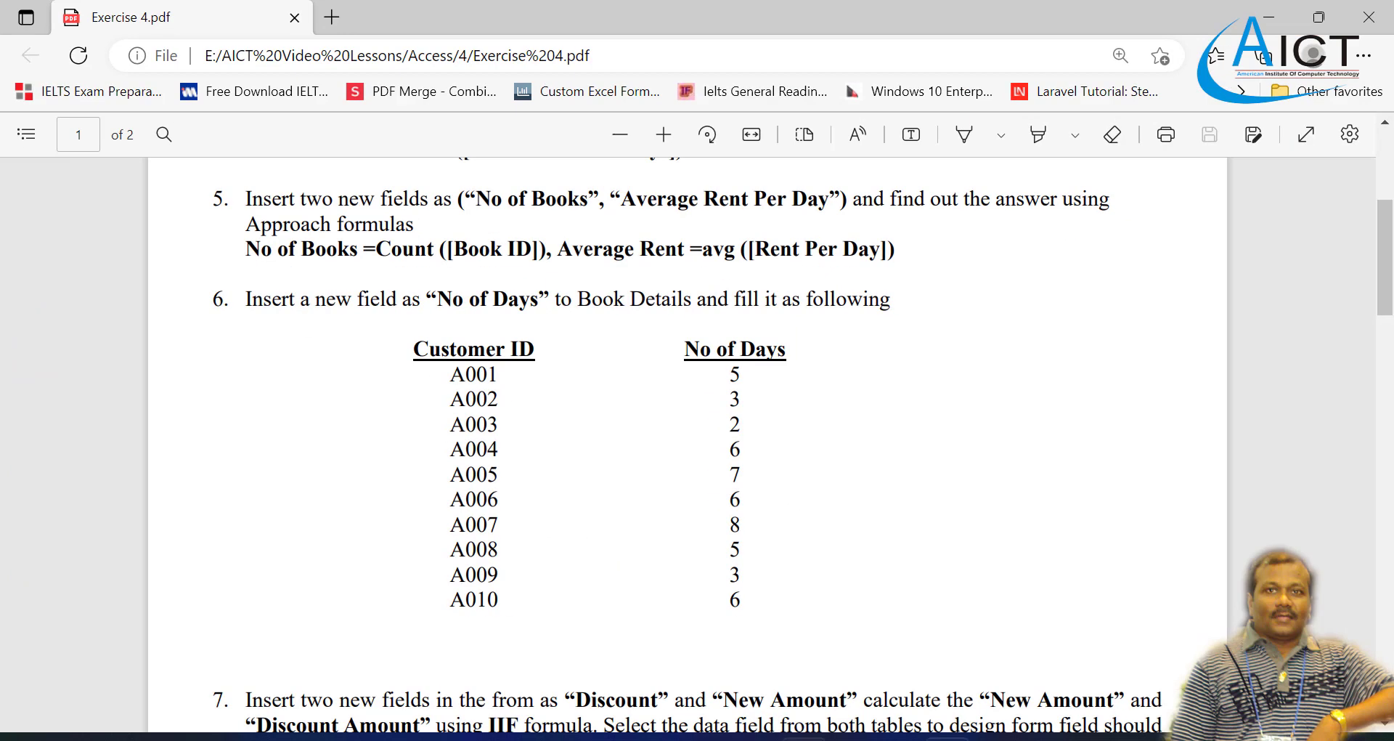
click(948, 737)
text(5)
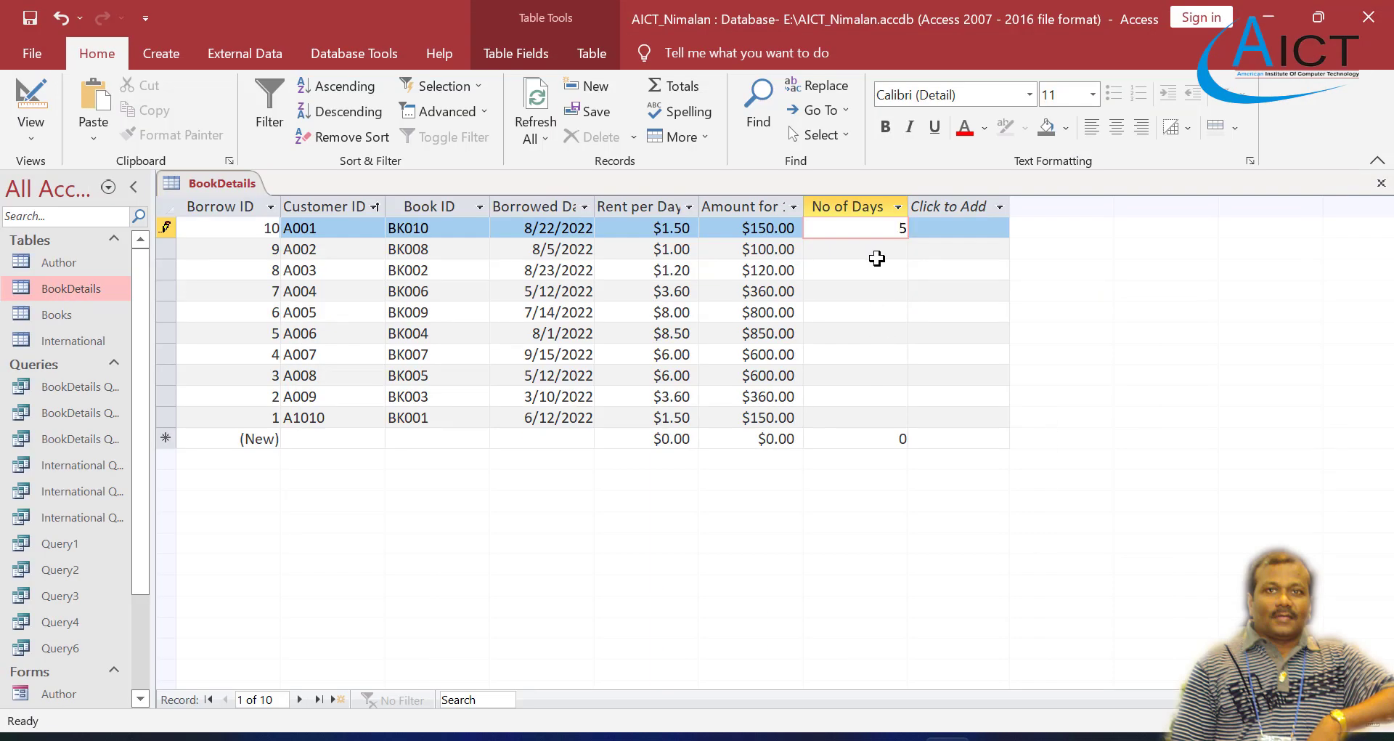
click(883, 253)
text(3)
click(884, 270)
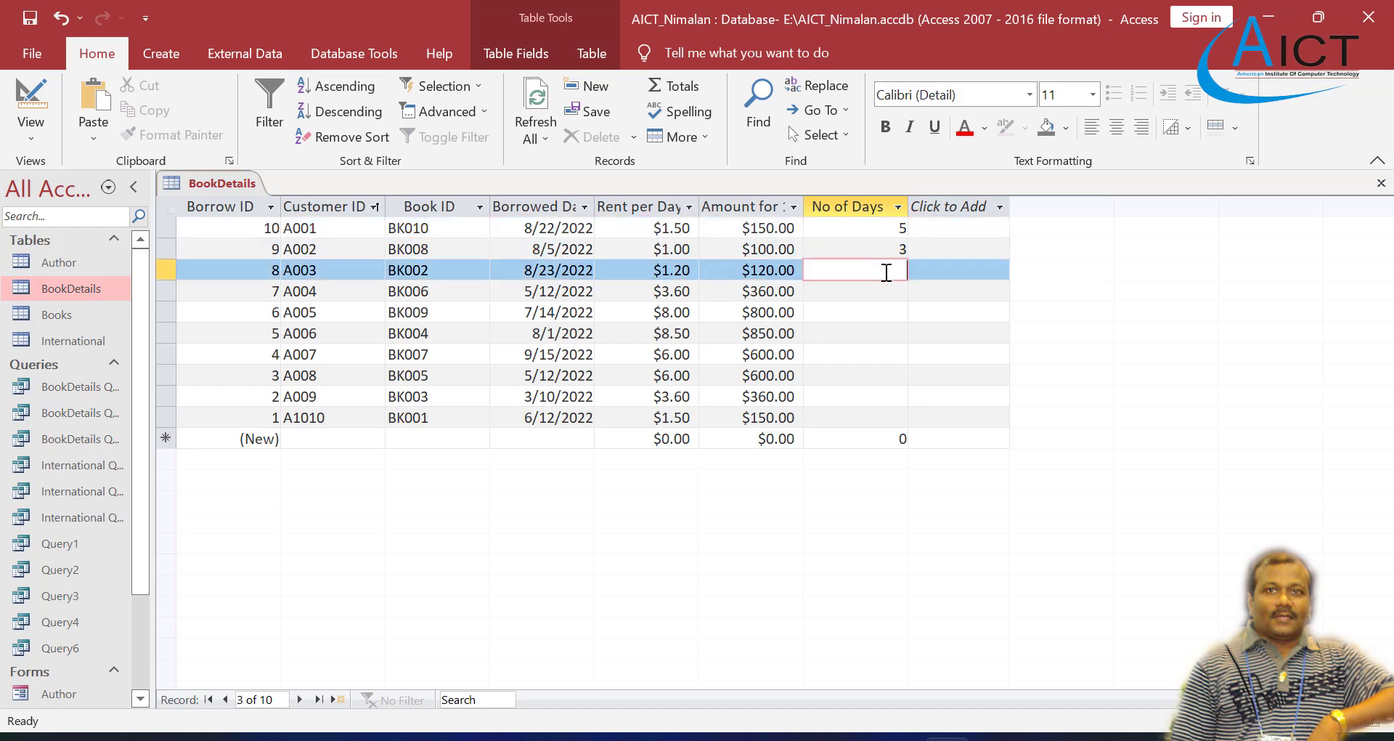
text(2)
Step: Enter 6, 7, 6 and 8 as No of Days for the fourth to seventh records, checking the Exercise 4 PDF
click(806, 737)
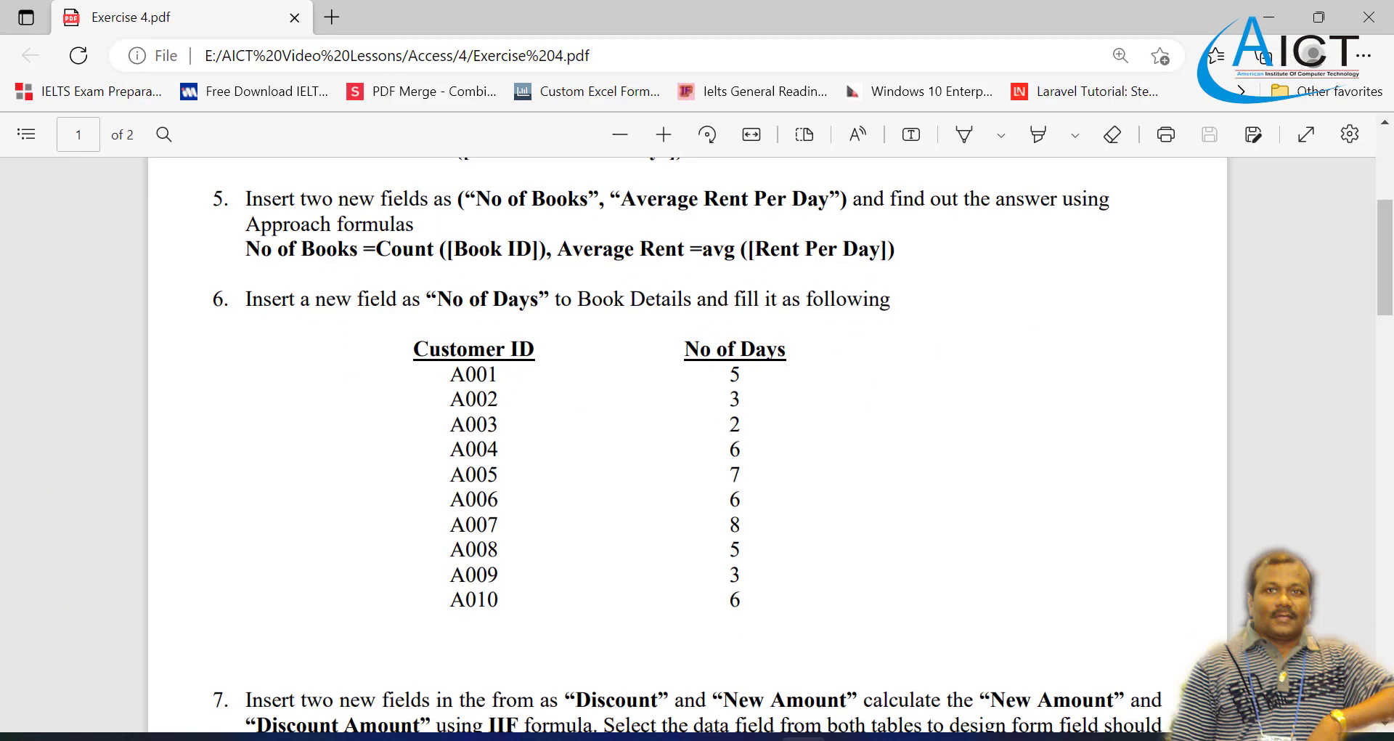
click(947, 738)
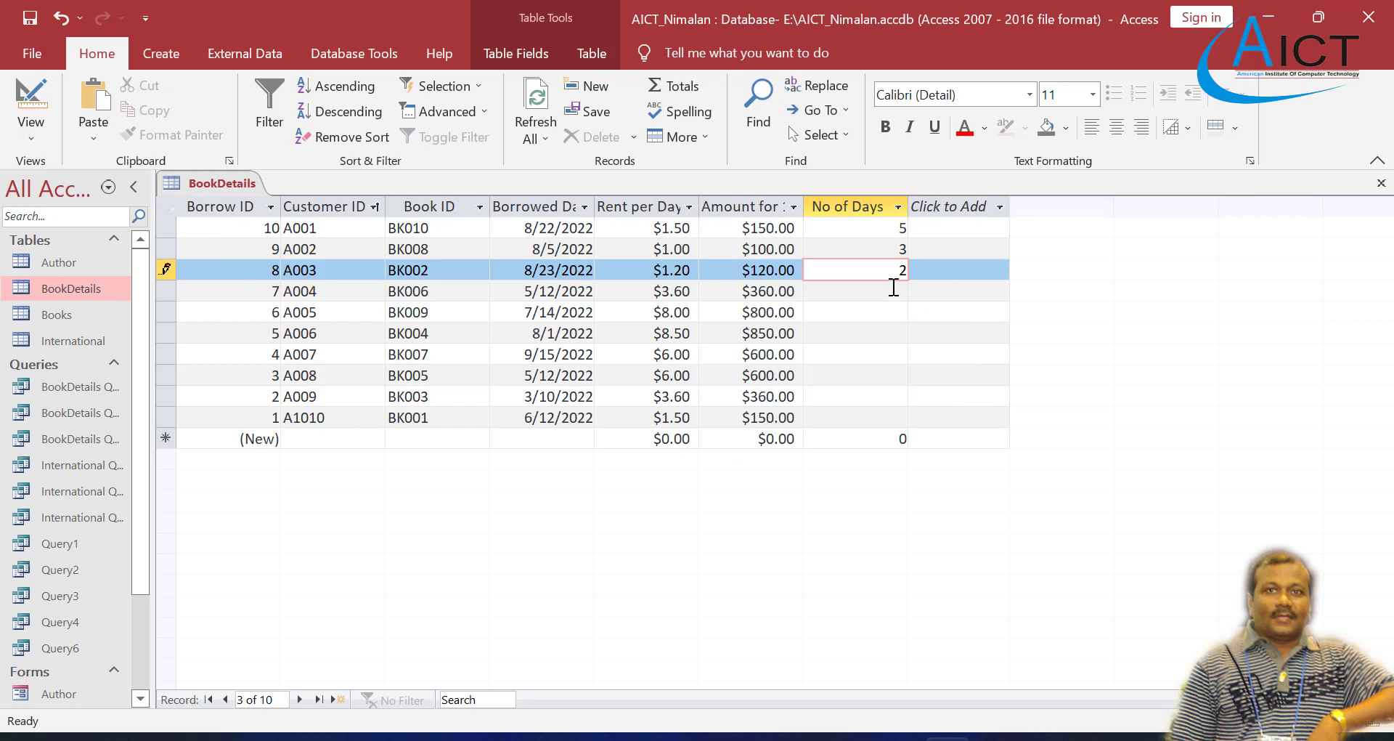
click(893, 286)
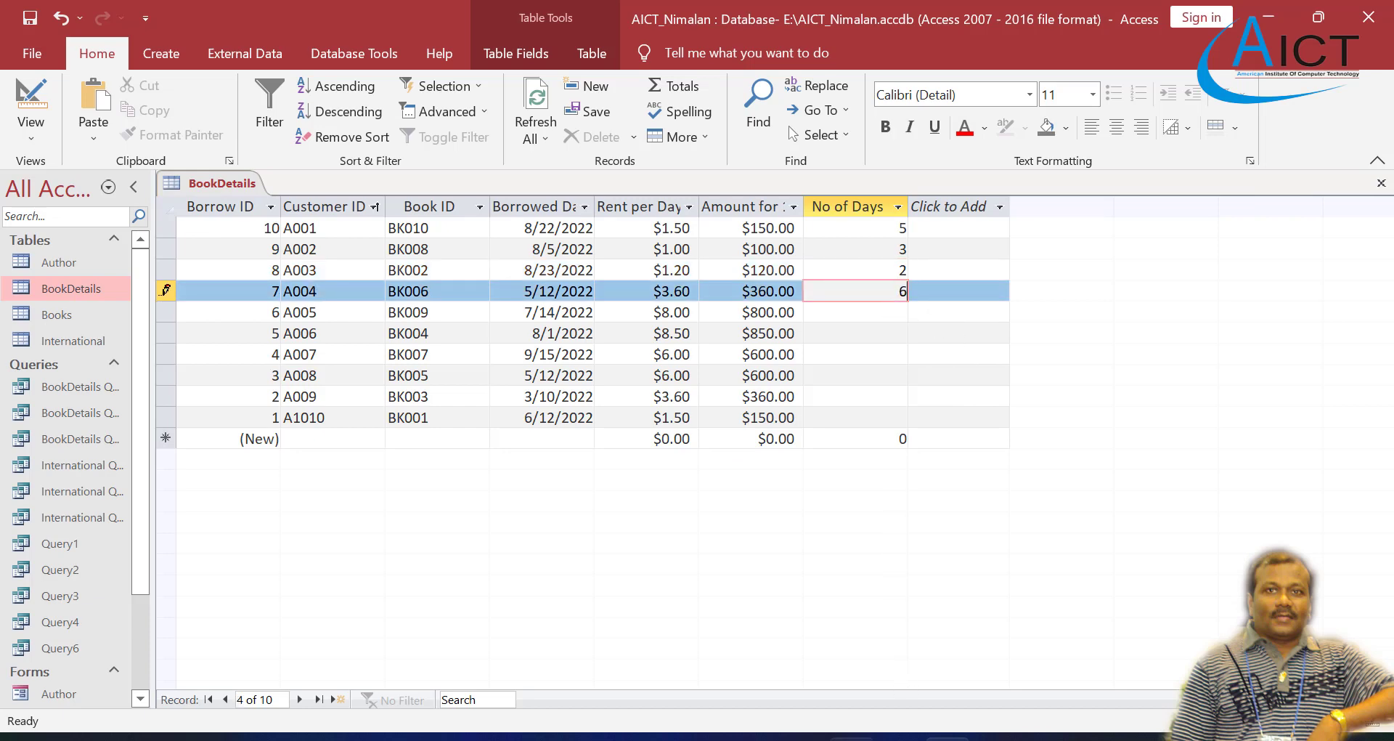
click(804, 737)
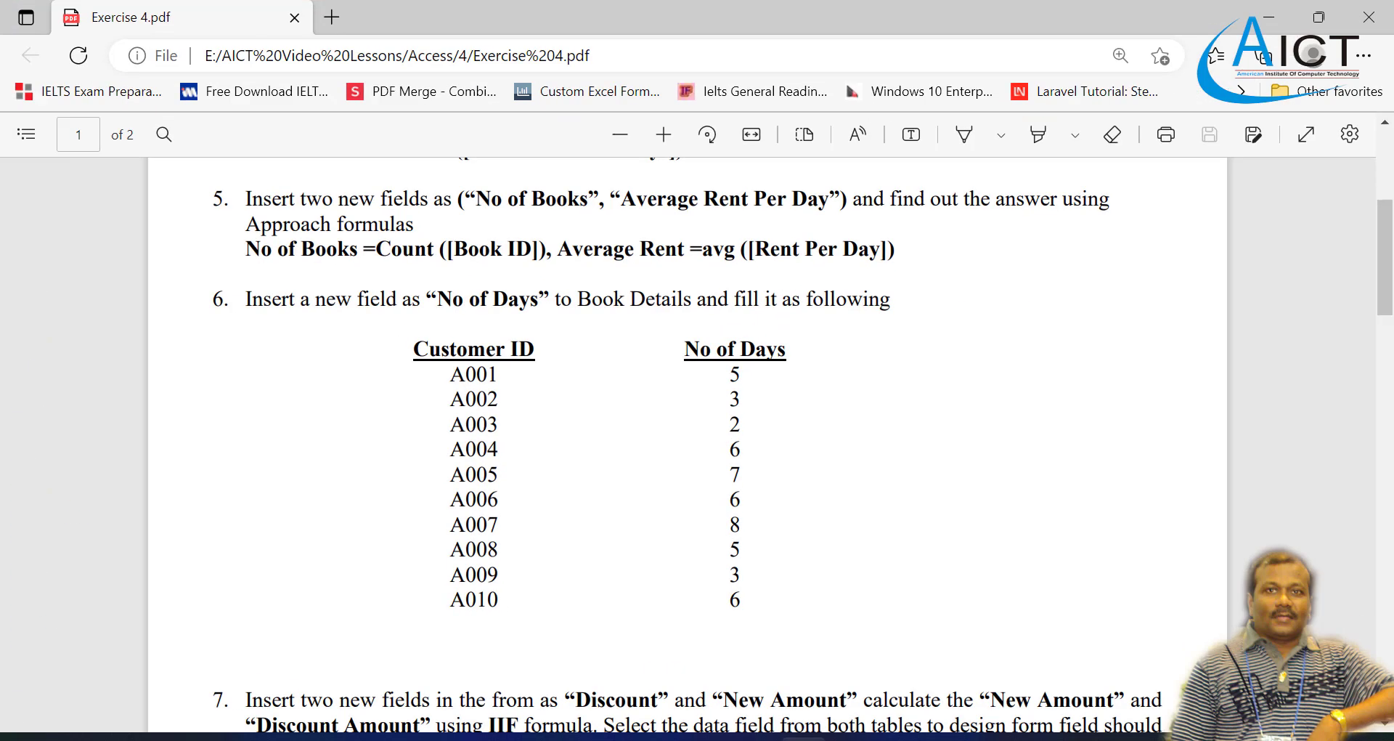
click(948, 737)
click(890, 312)
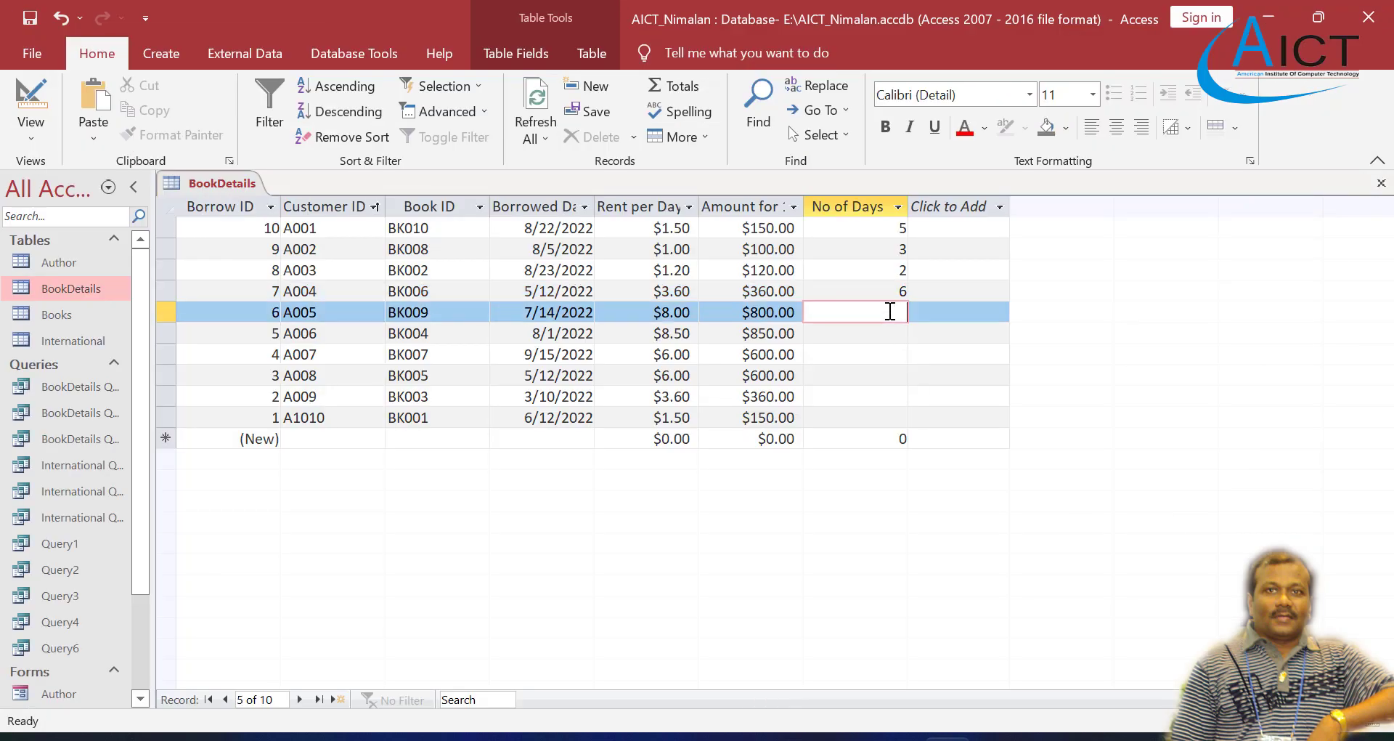
text(7)
click(900, 333)
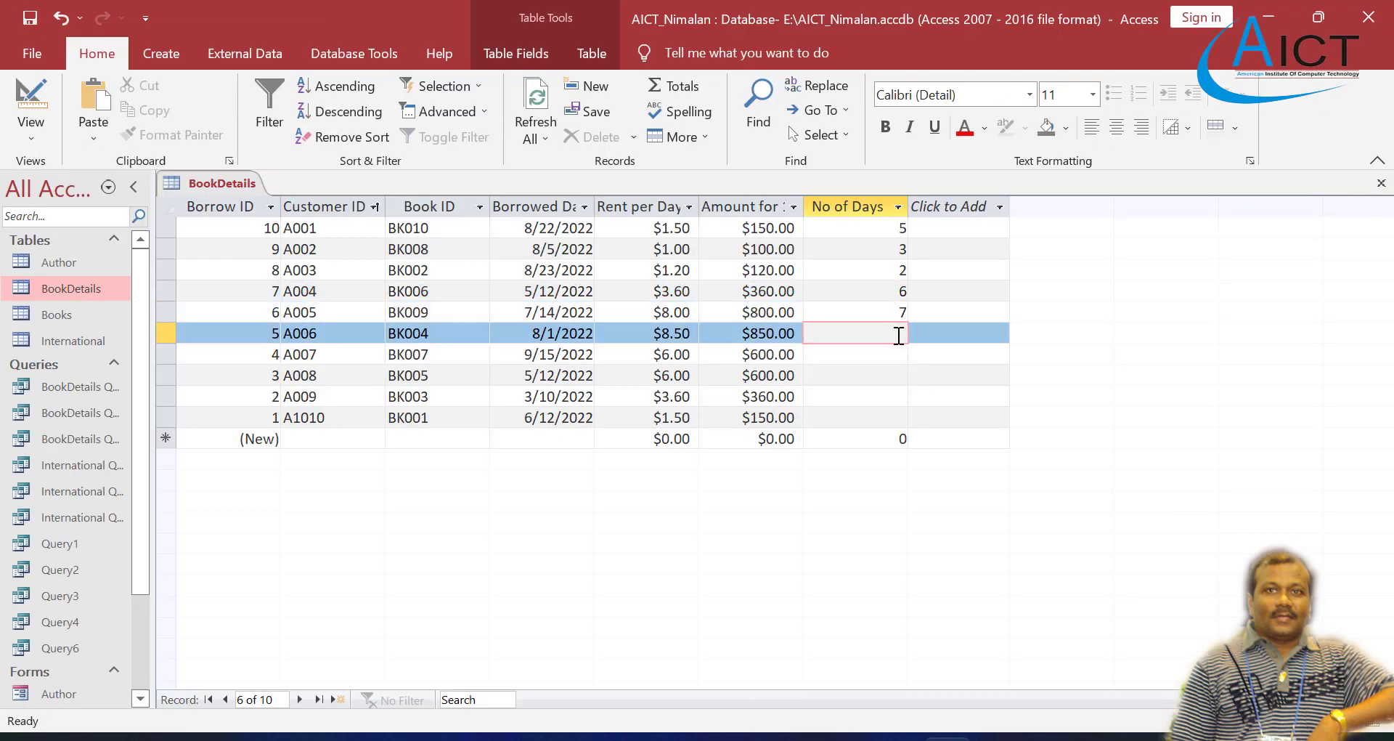
text(6)
click(897, 354)
text(8)
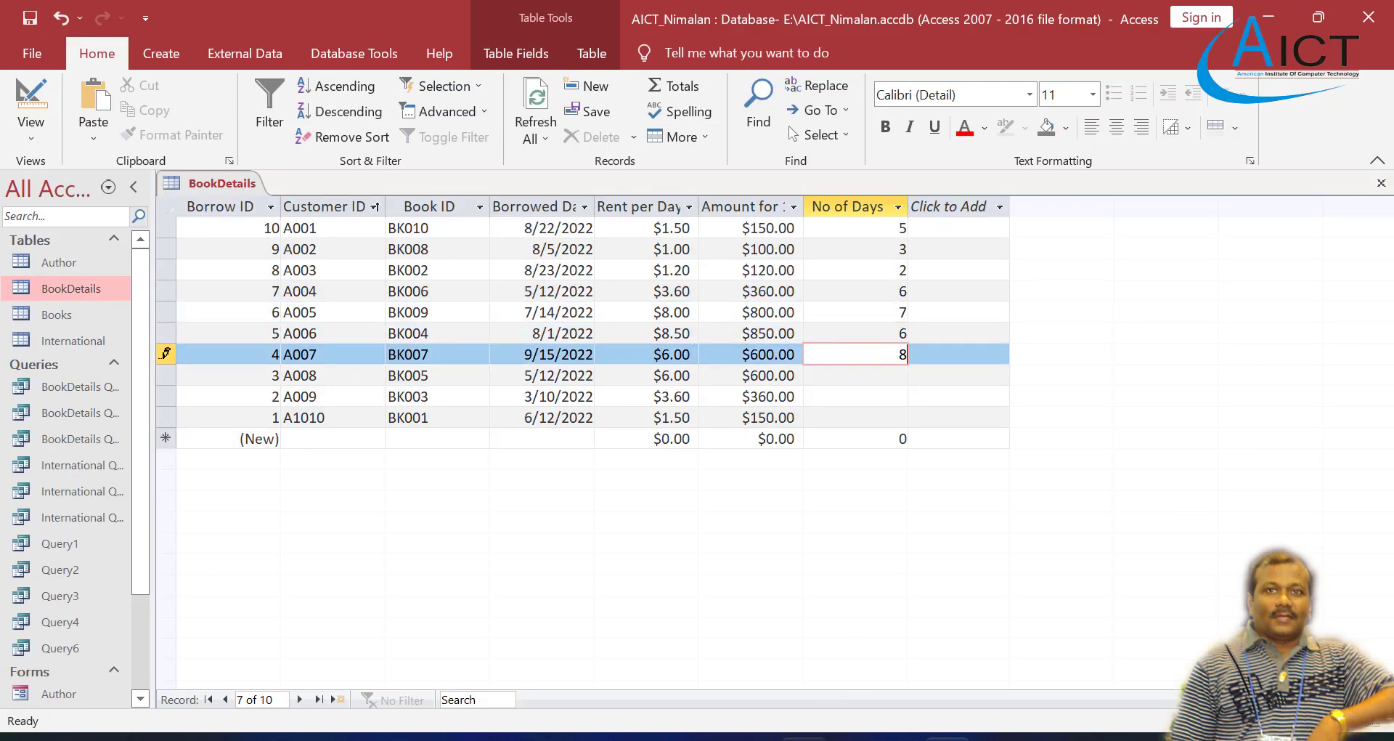
Step: Enter 5, 3 and 6 as No of Days for the last three records, checking the values against the Exercise 4 PDF
click(804, 738)
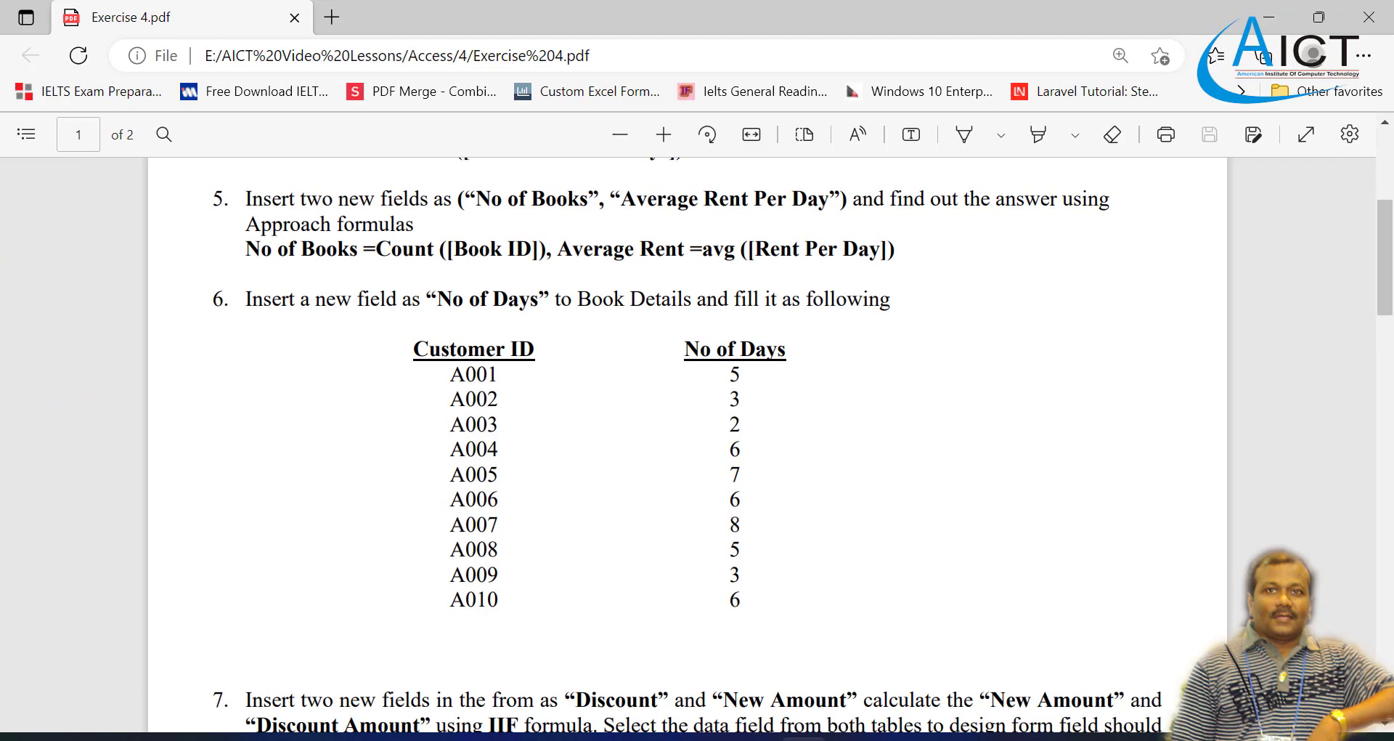
click(948, 738)
click(900, 381)
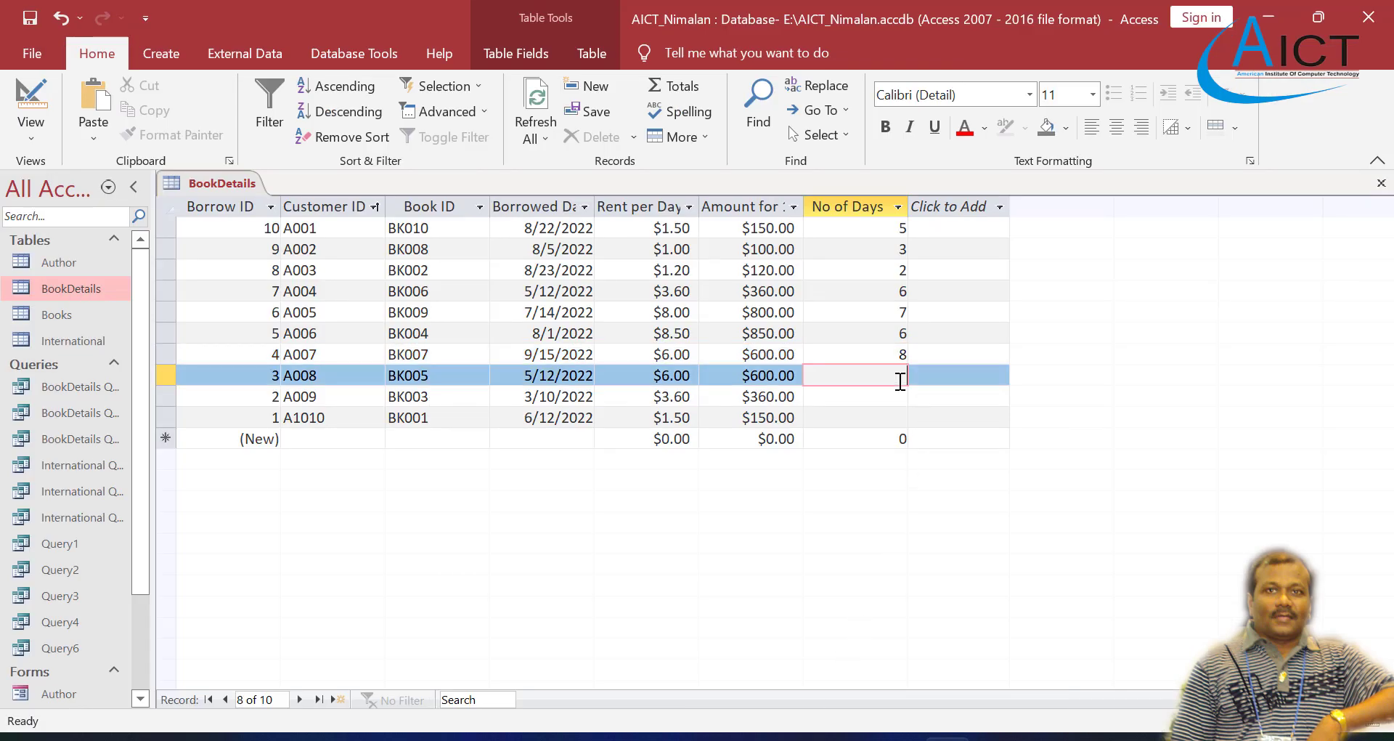
text(5)
click(898, 395)
text(3)
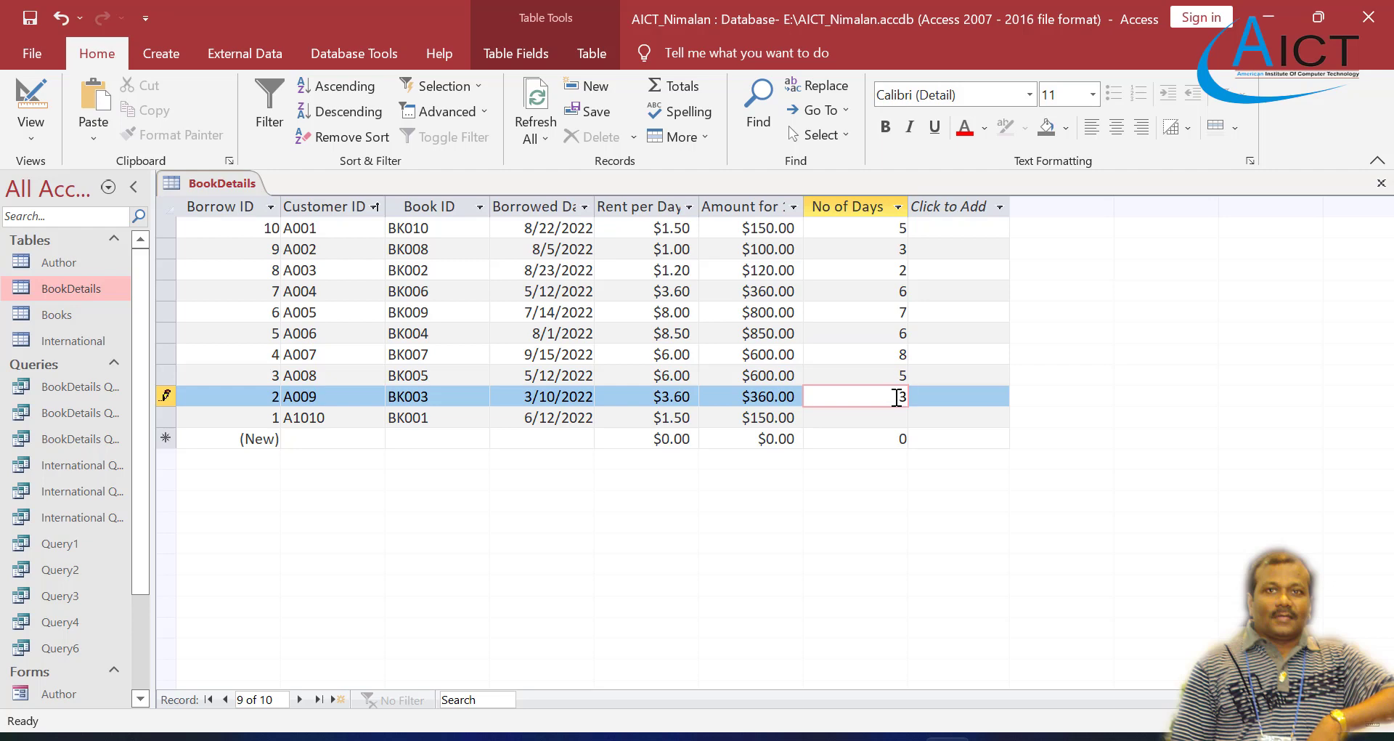
click(900, 418)
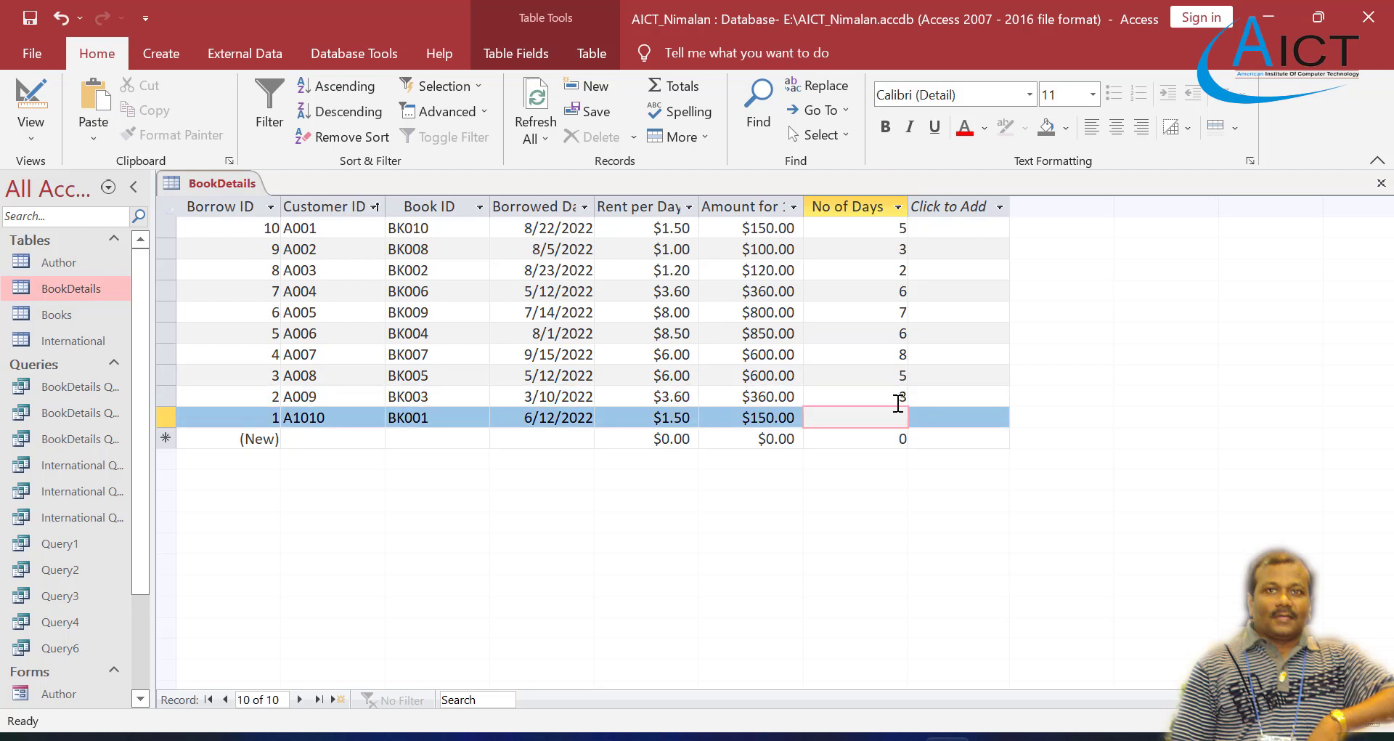
text(6)
key(alt+Tab)
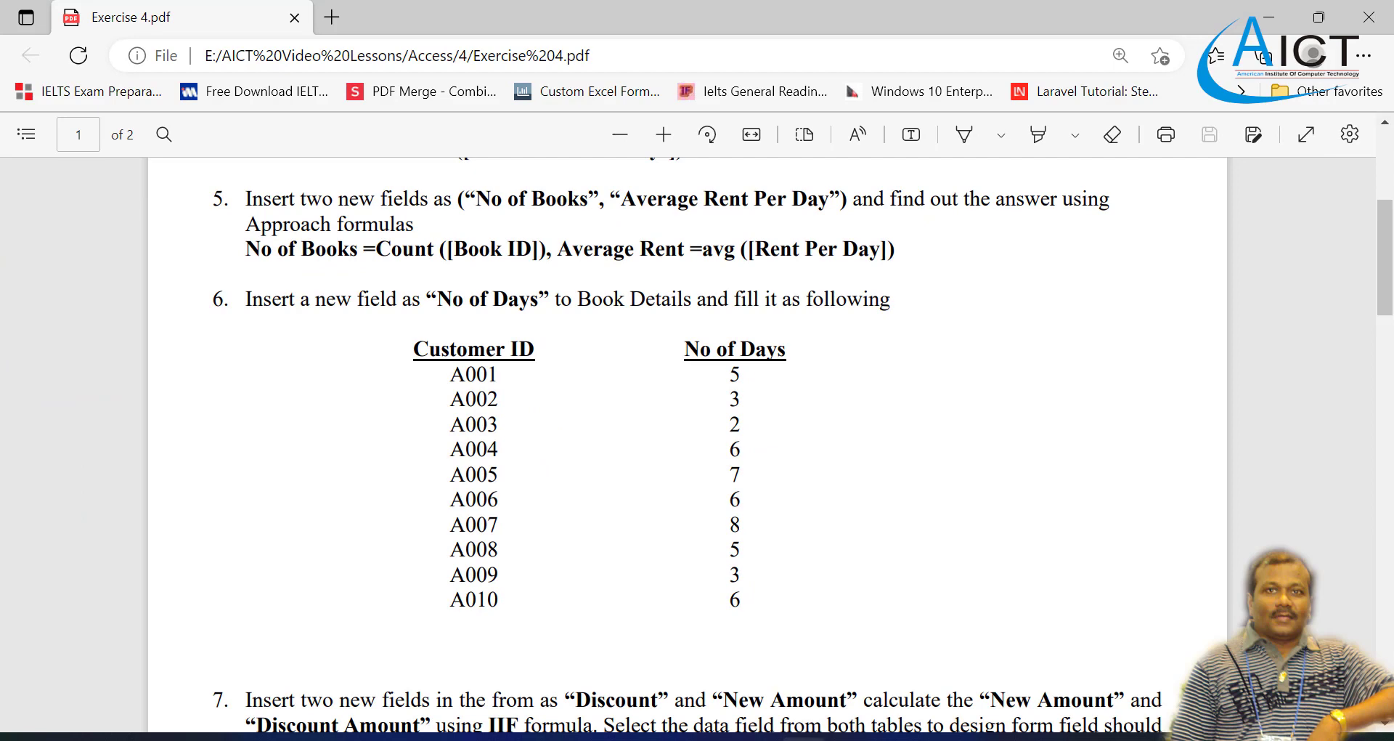
Step: Read task 7 in the Exercise 4 PDF and save the edited record in the BookDetails table
key(alt+Tab)
key(alt+Tab)
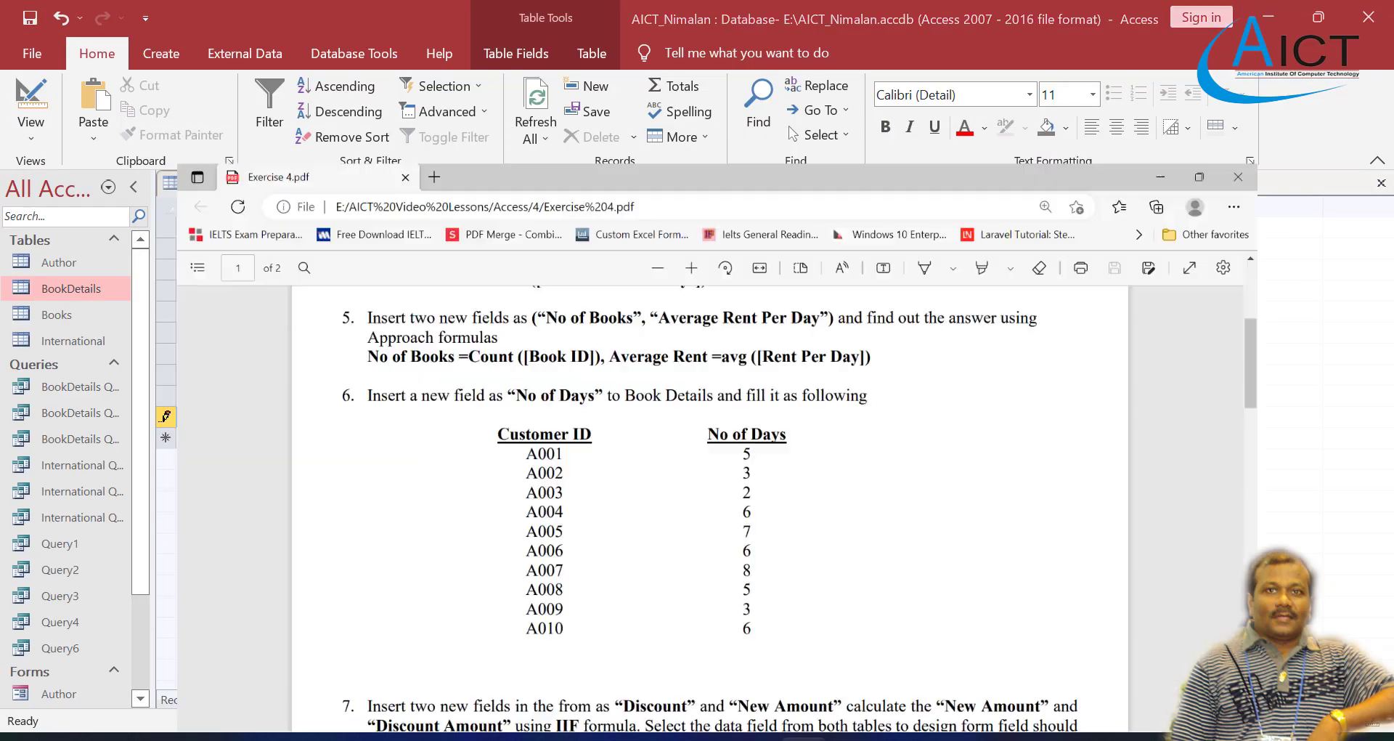
scroll(739, 610, down, 3)
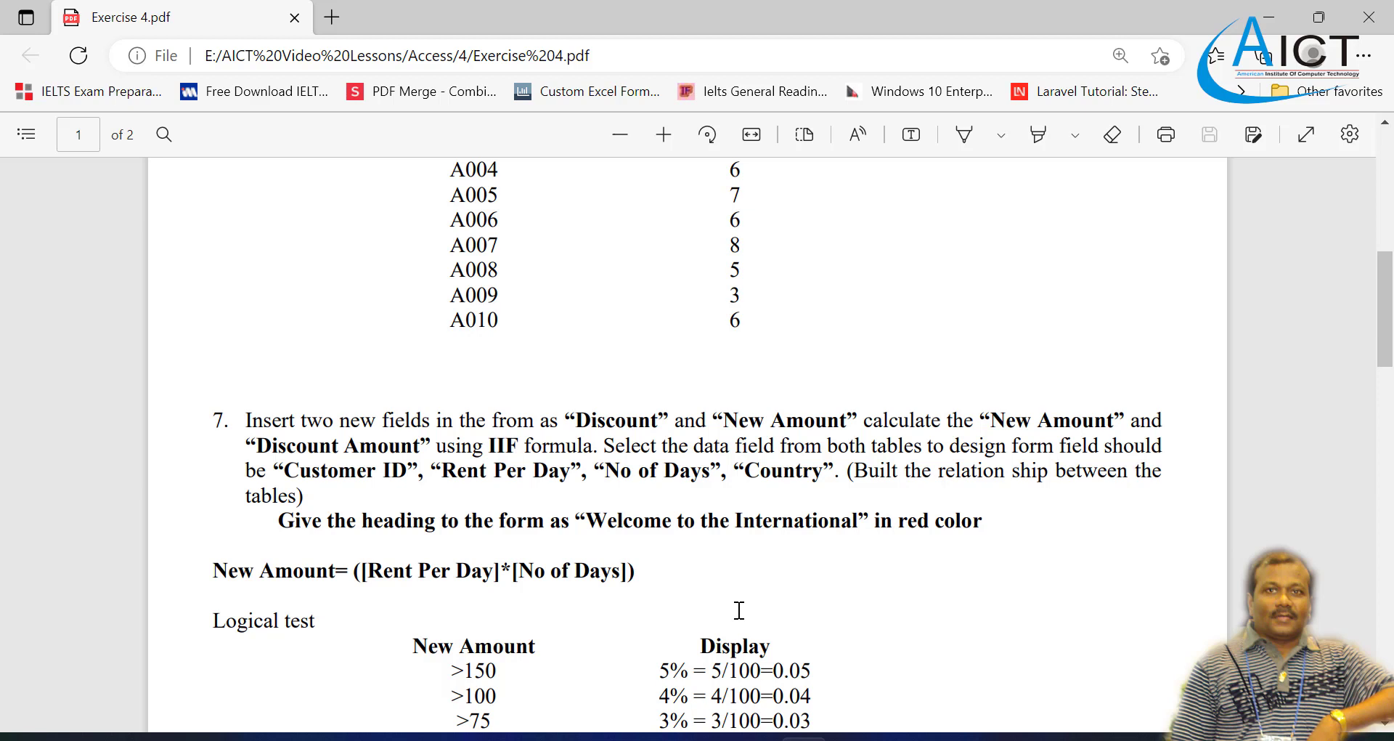
mouse_move(898, 738)
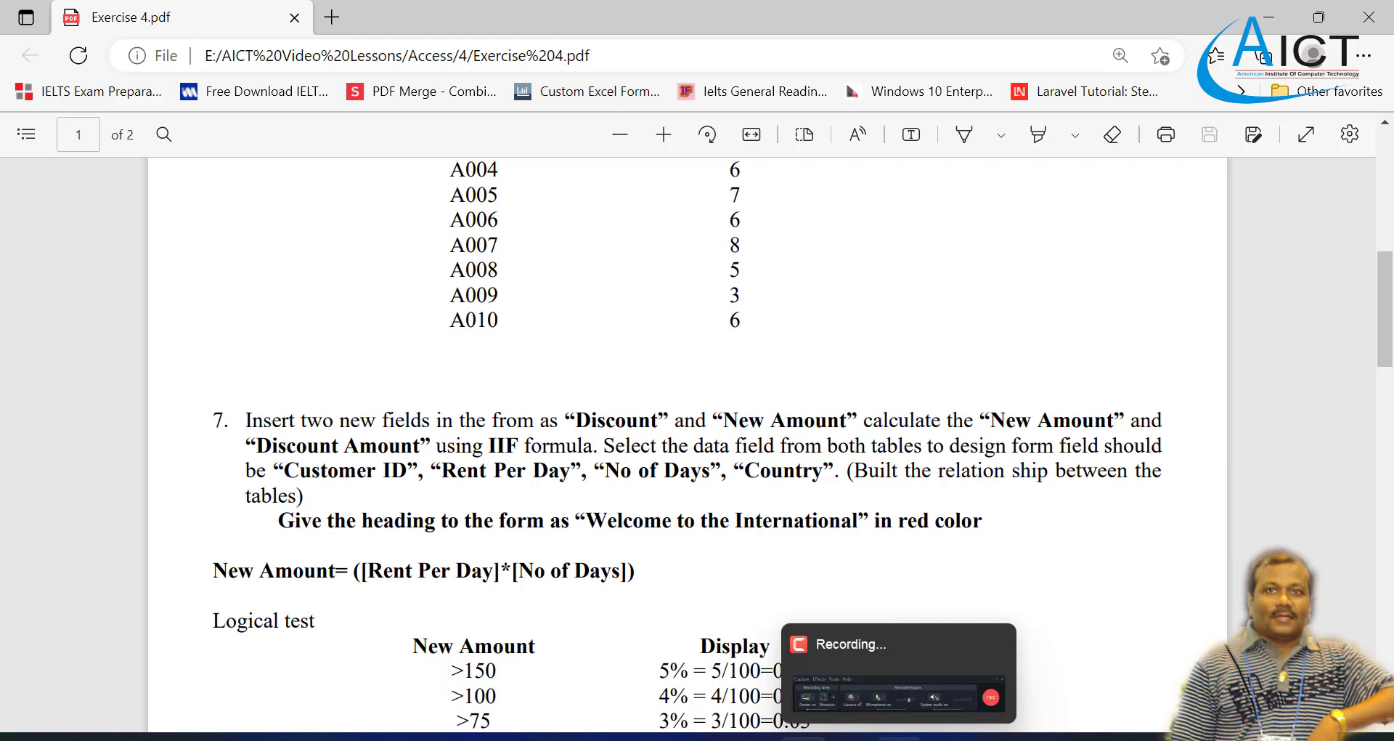
click(948, 737)
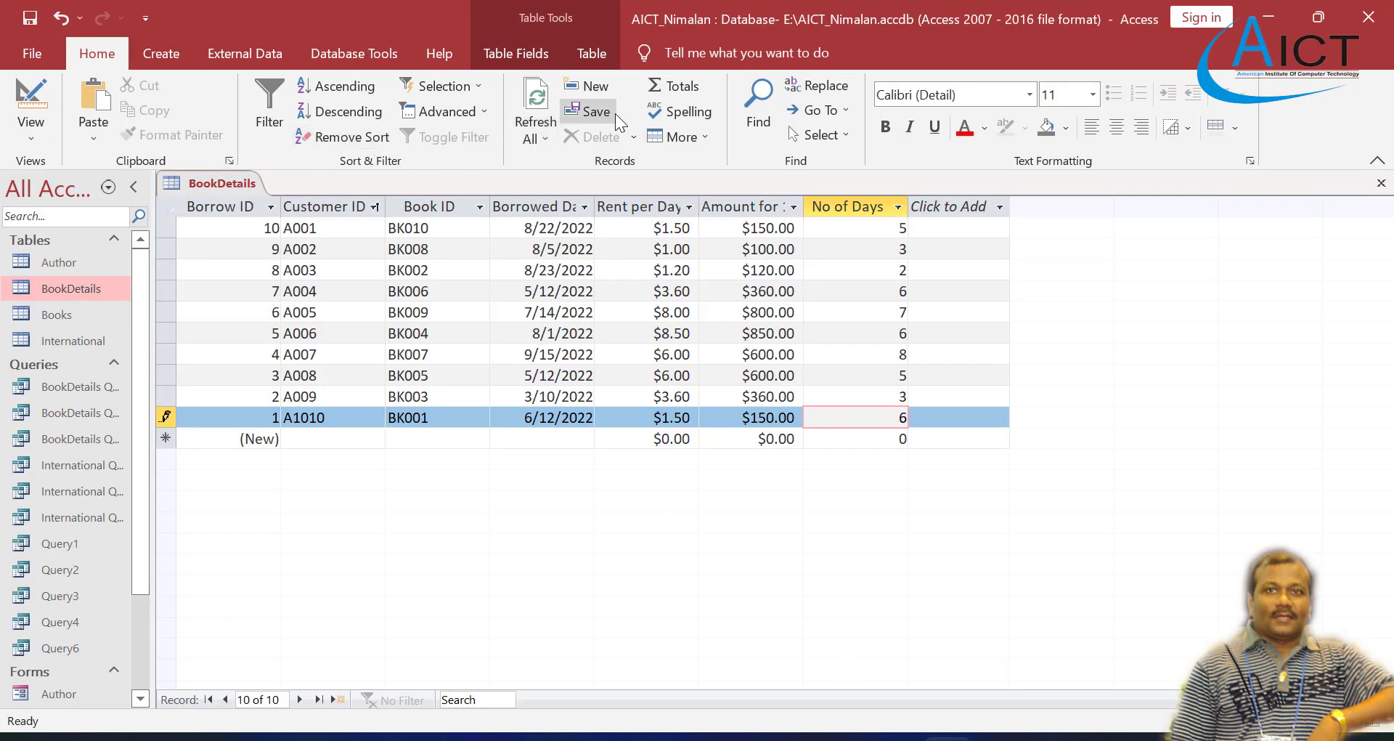
click(581, 112)
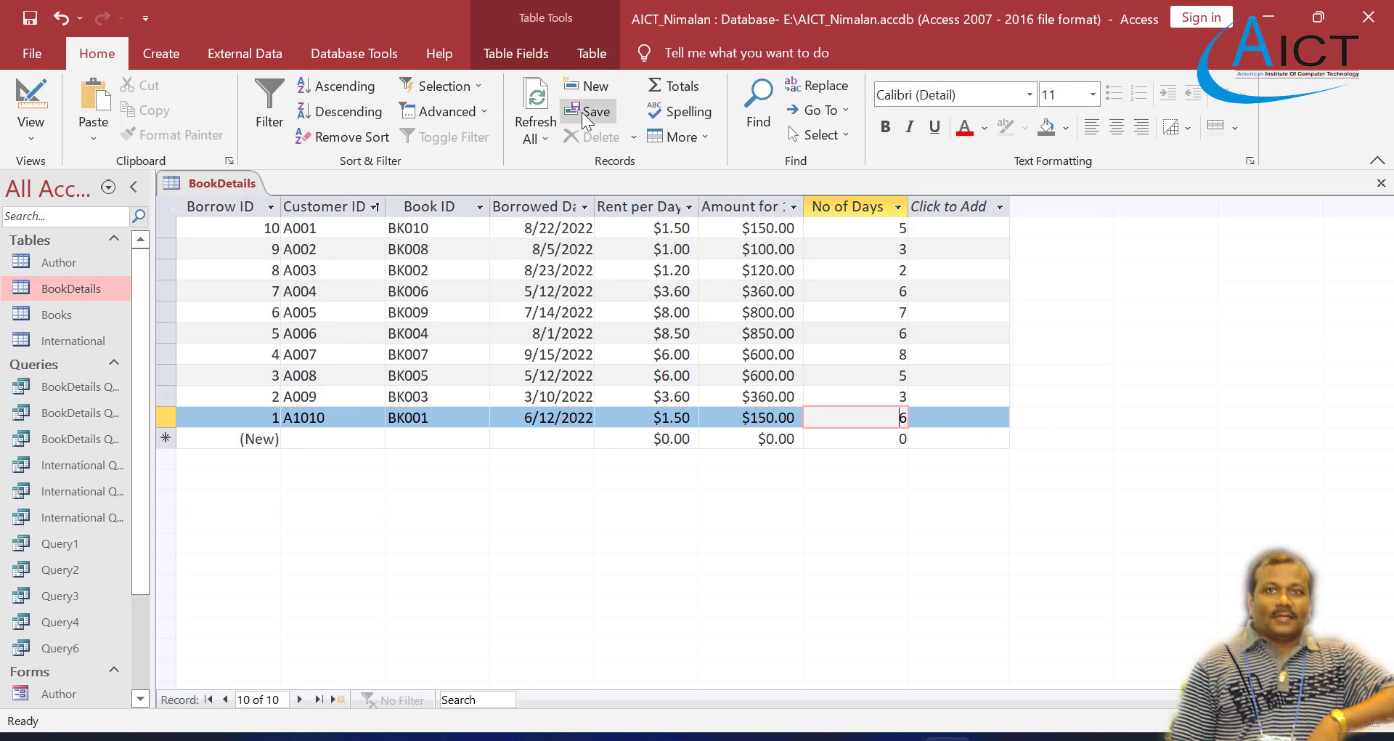
click(160, 56)
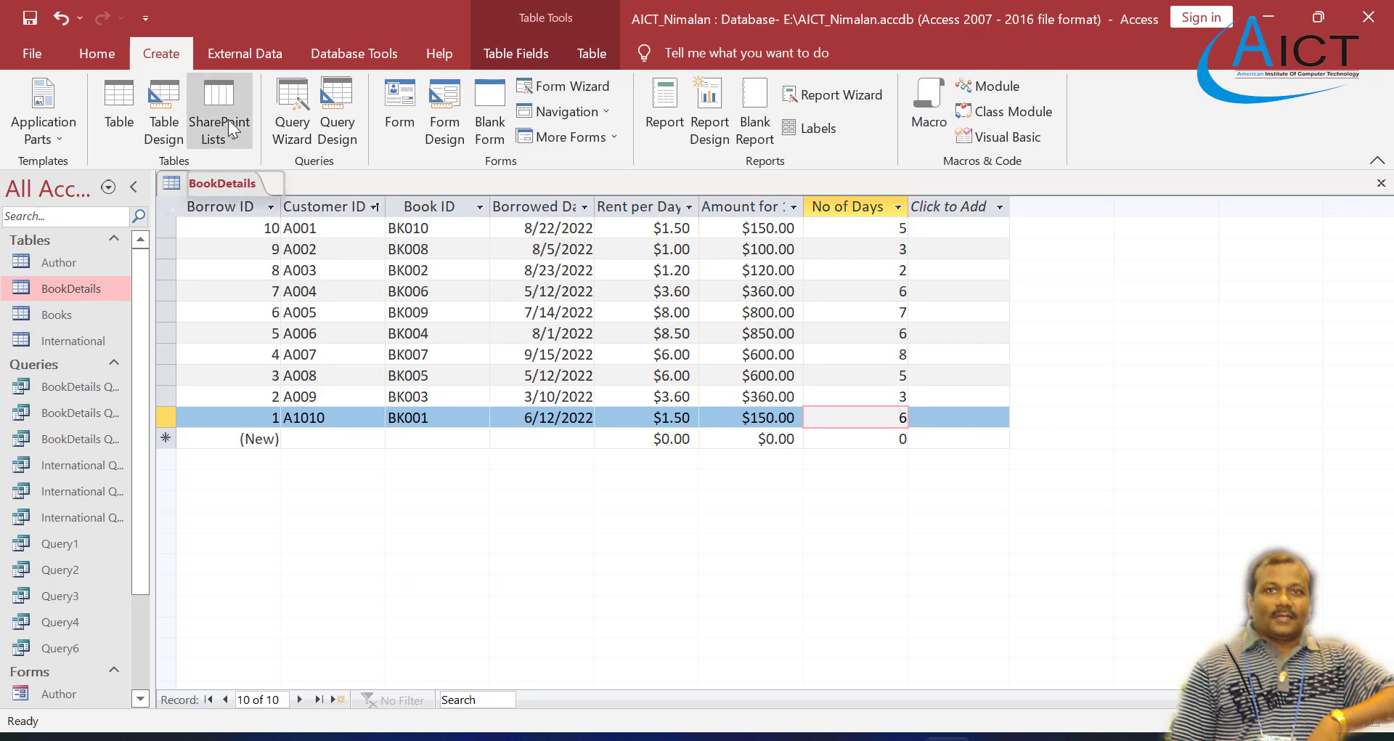
click(394, 111)
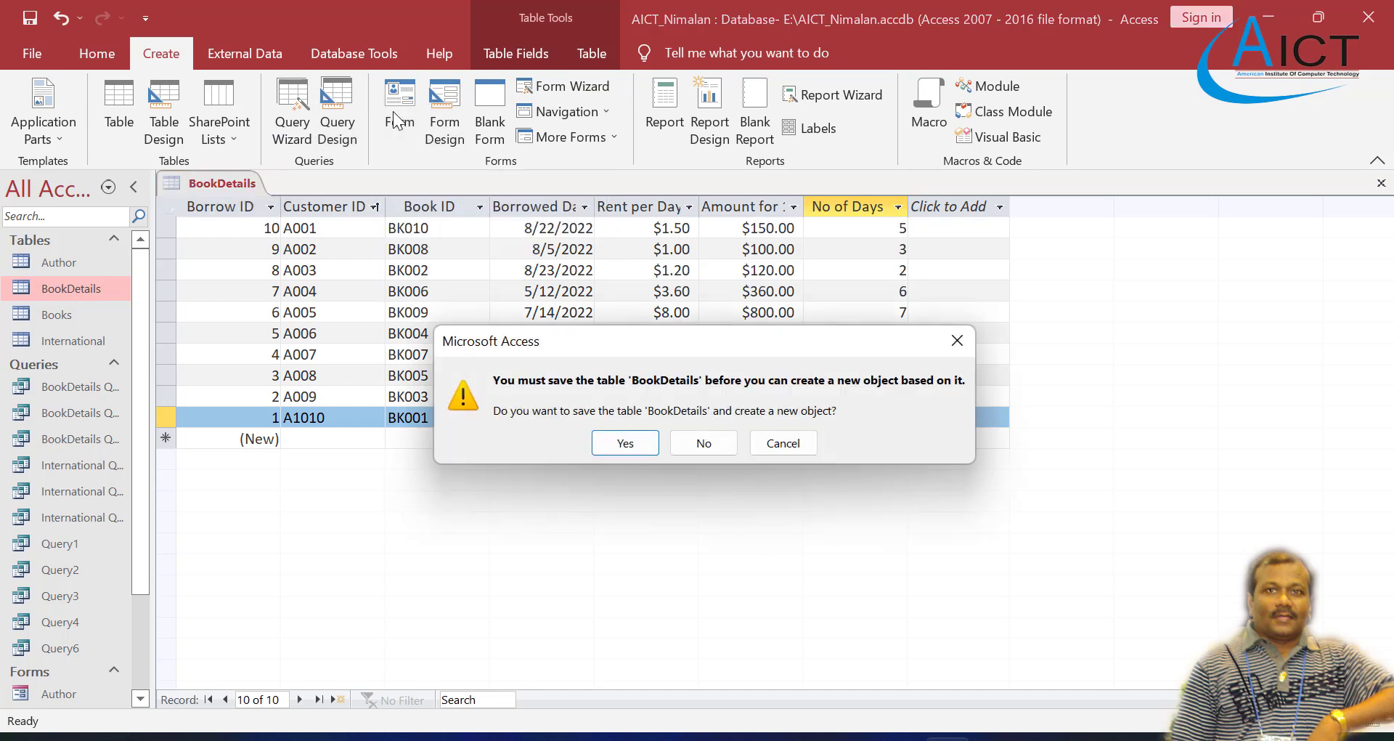
click(629, 442)
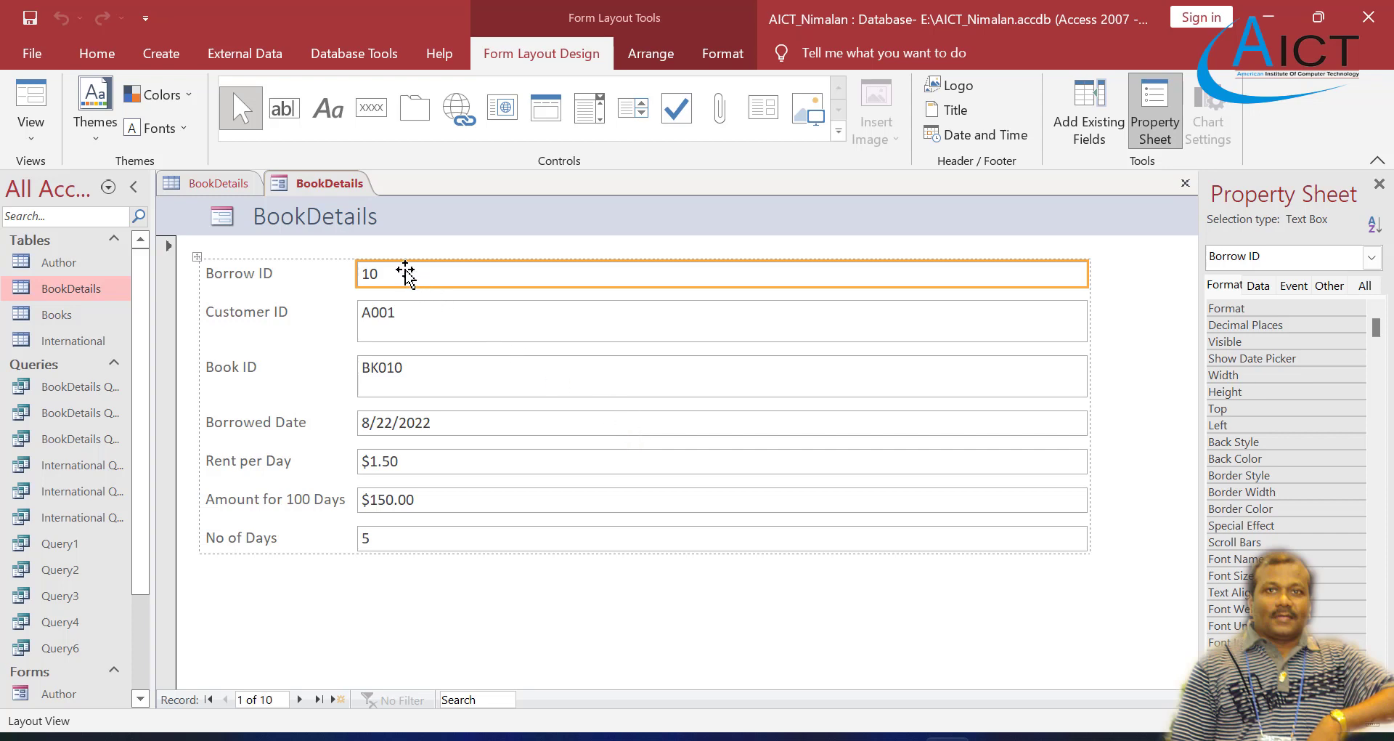
click(1184, 186)
click(699, 434)
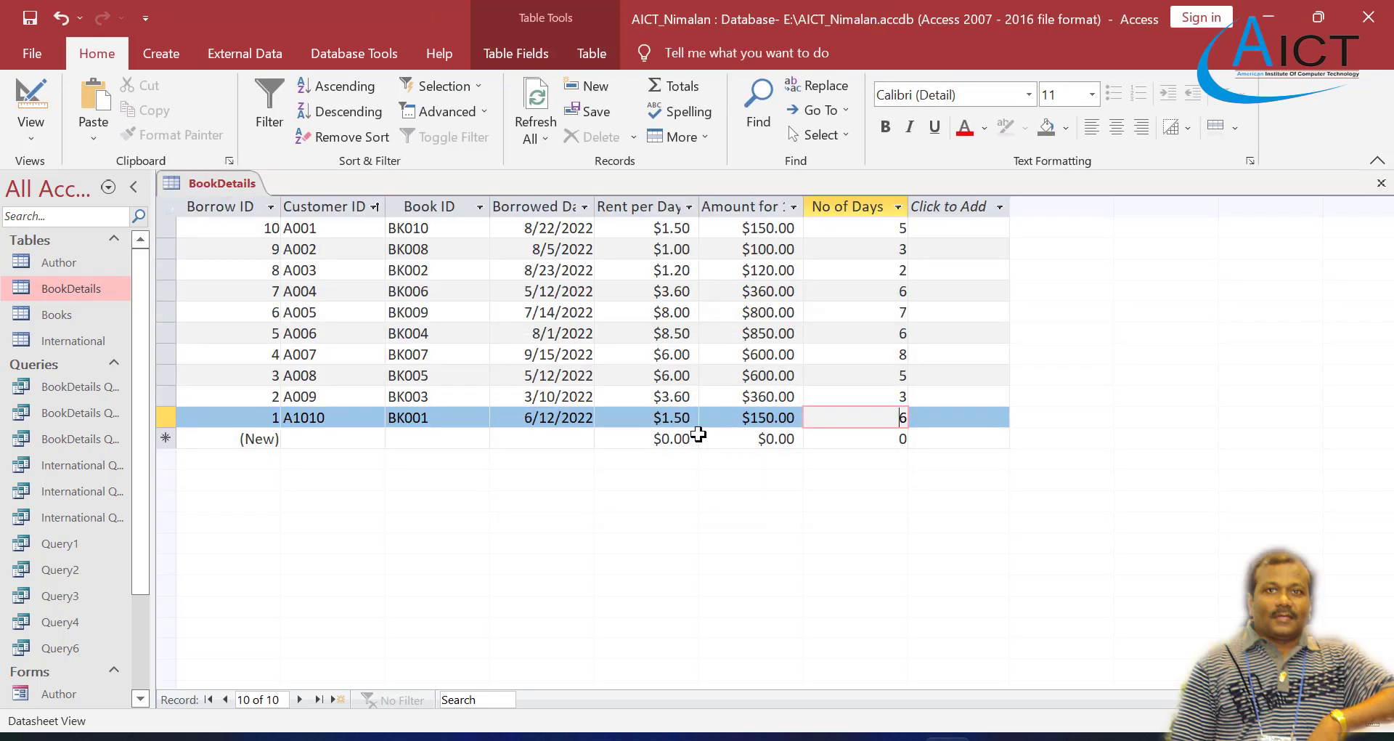
Step: Create a blank form in Design View and place the BookDetails Customer ID field near the start of the Detail section
click(161, 55)
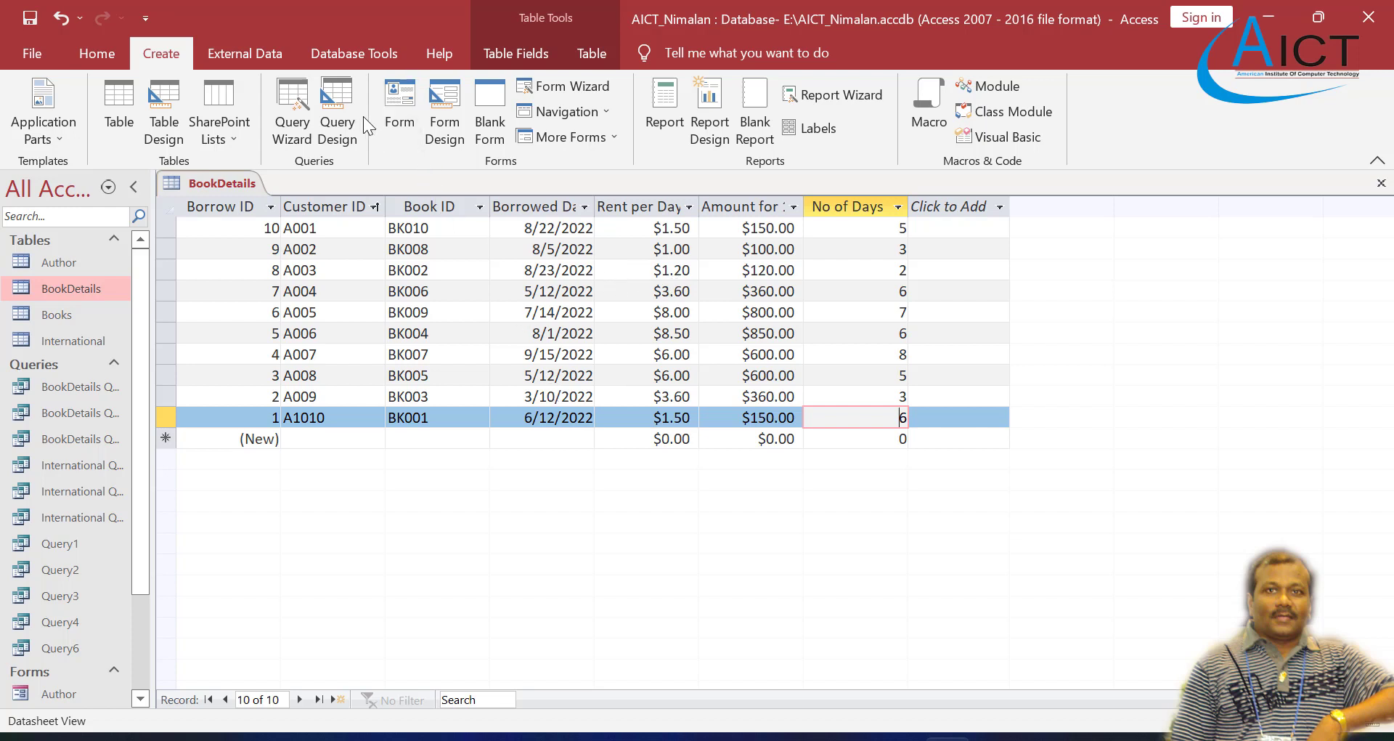
click(437, 110)
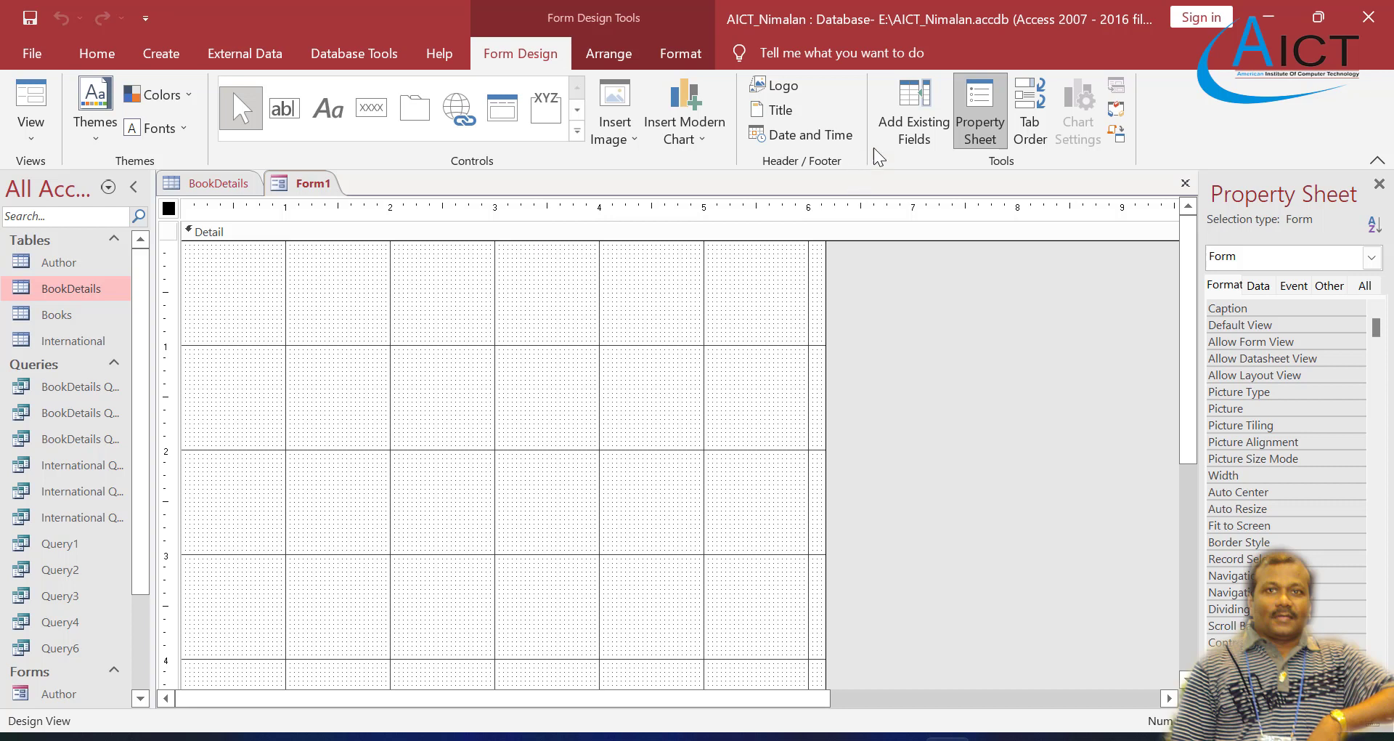
click(898, 128)
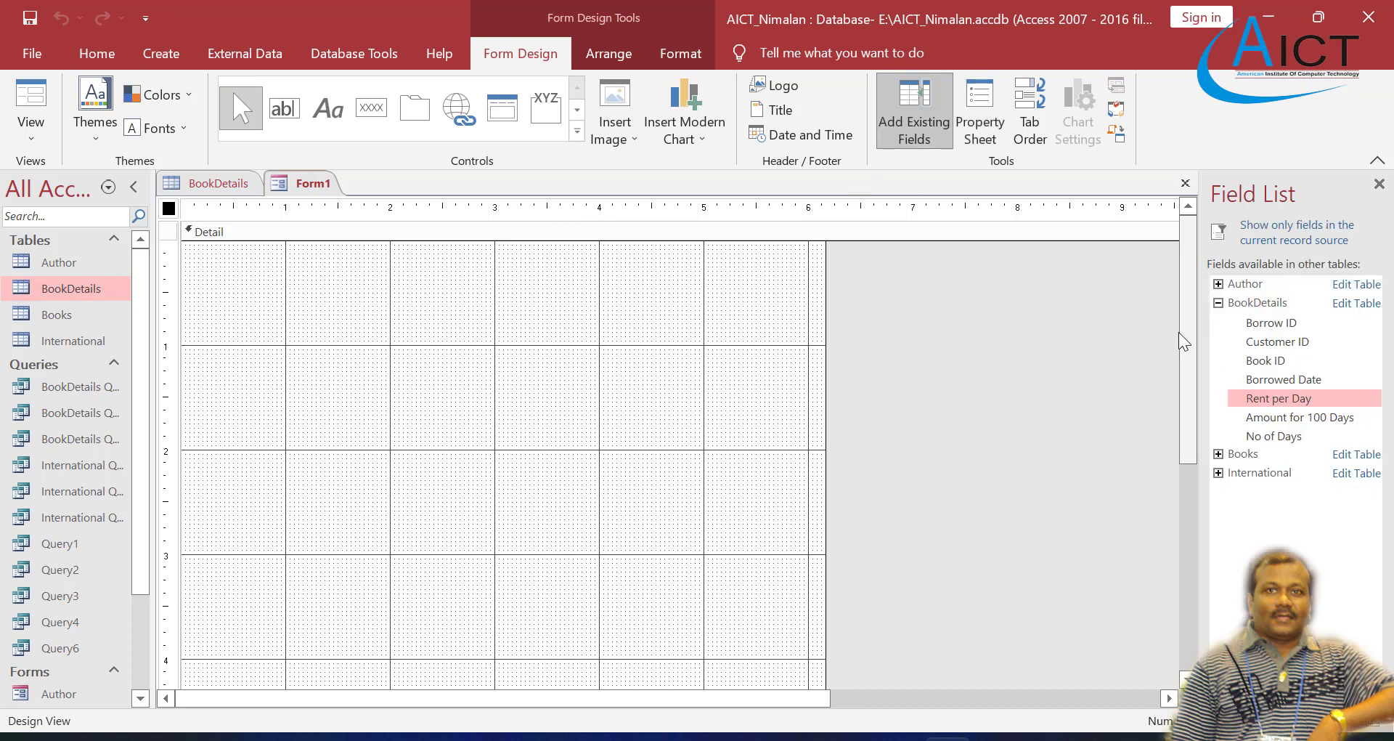
click(1266, 322)
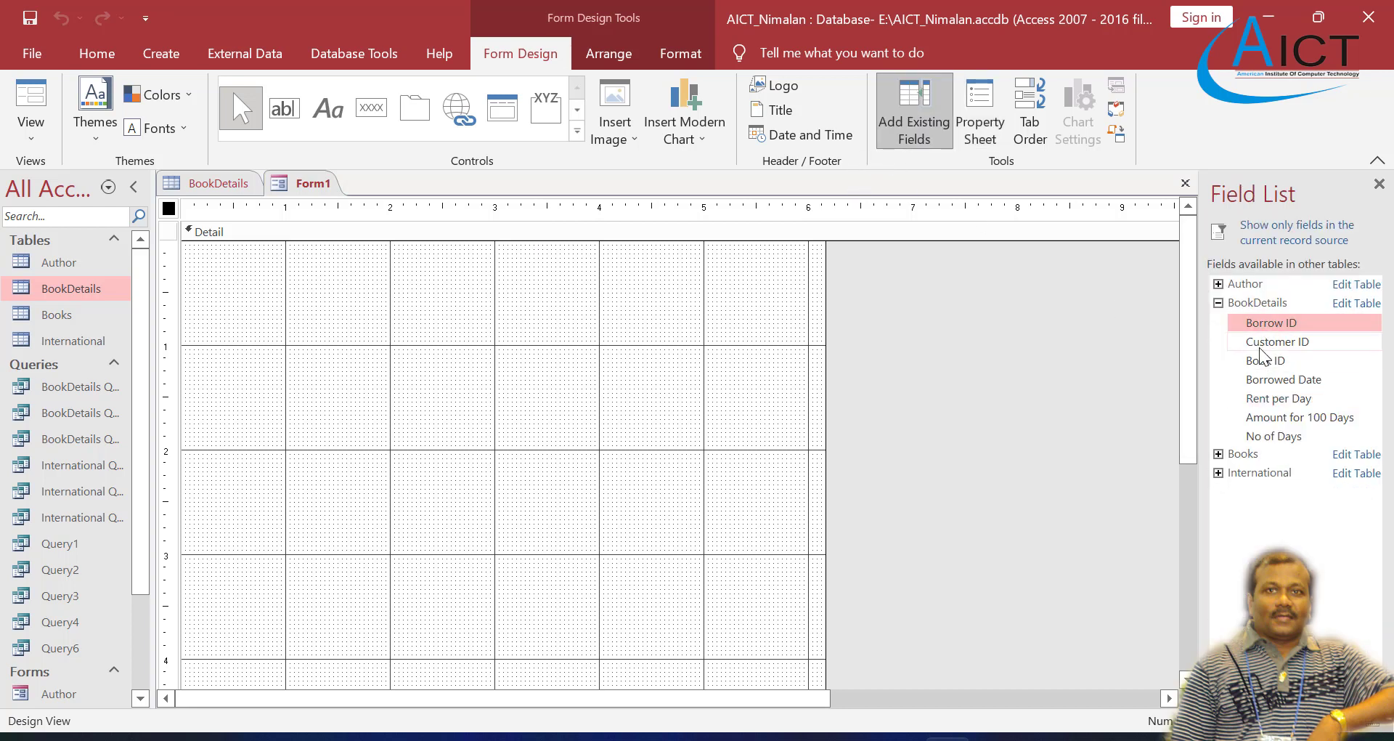
click(1261, 341)
drag(1264, 337, 625, 333)
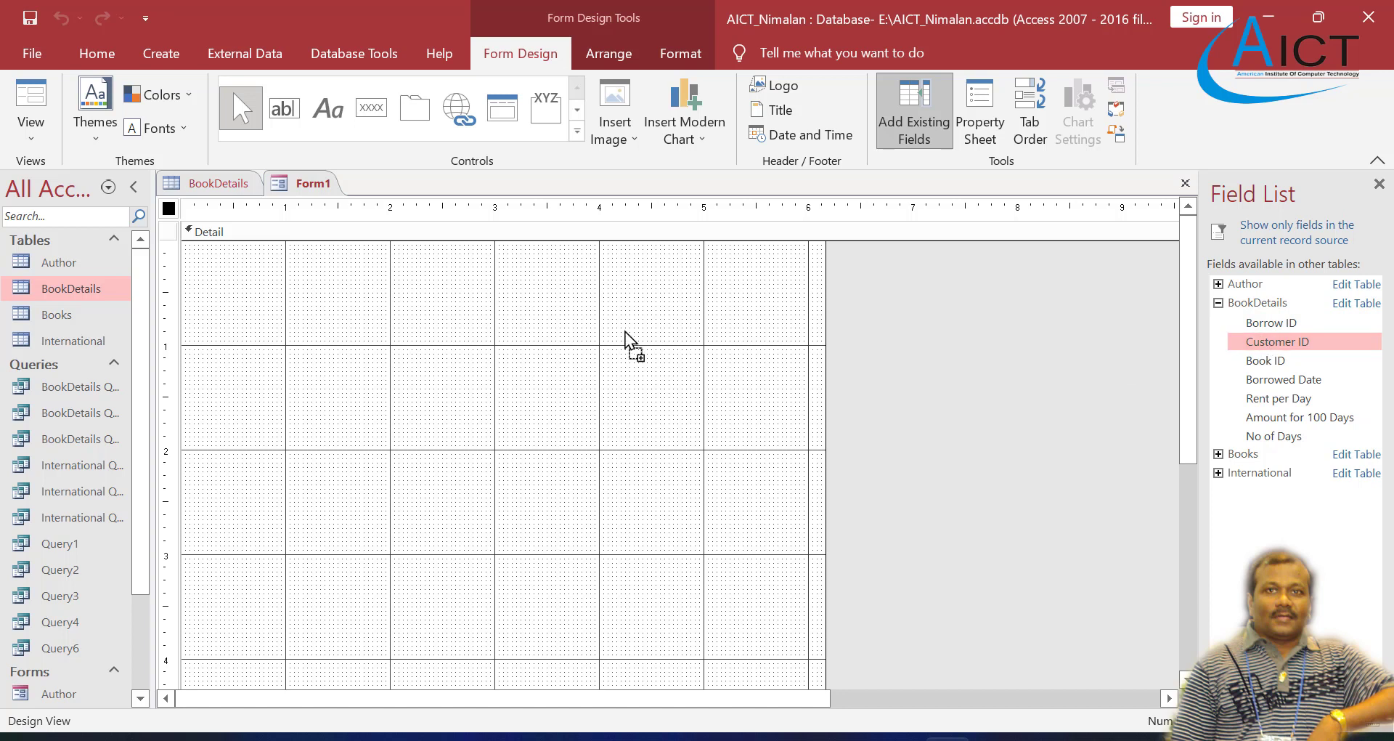
drag(294, 302, 392, 285)
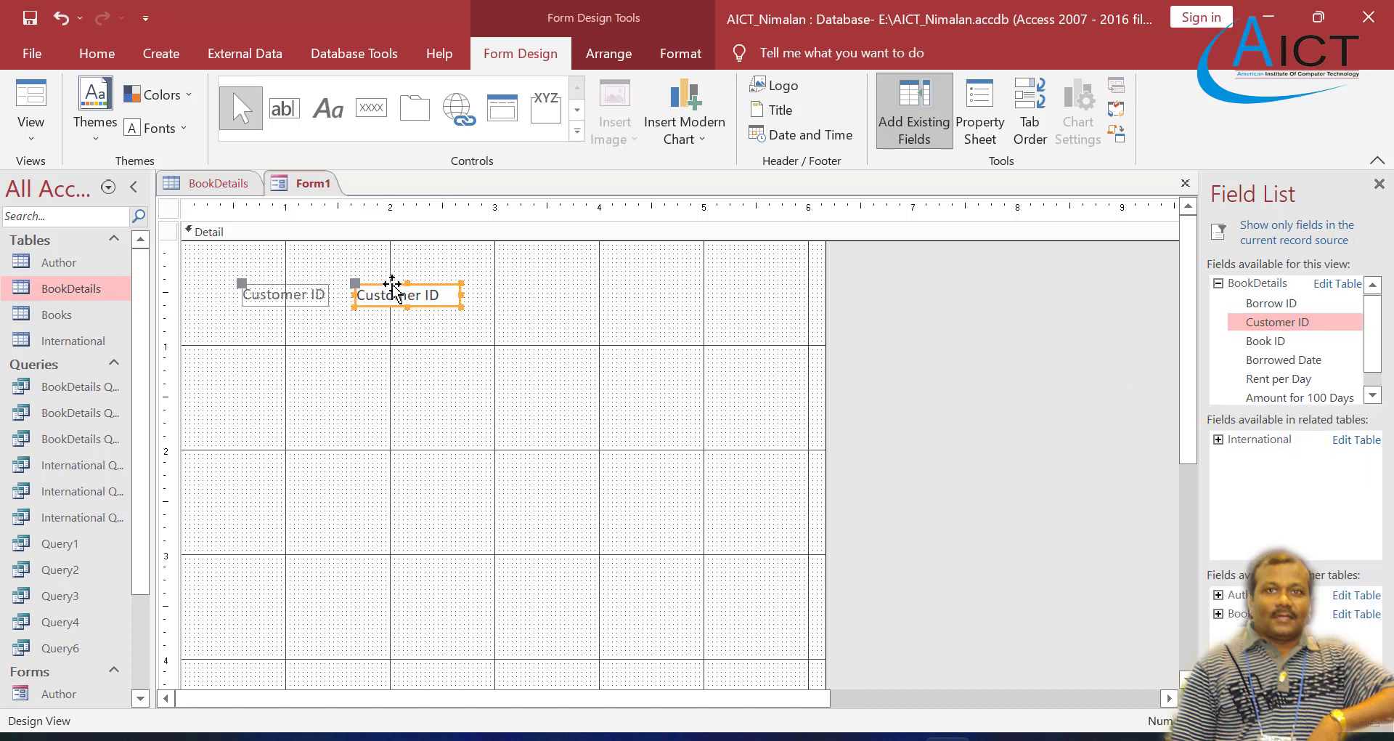
Step: Check the required fields in the Exercise 4 PDF and add the Rent per Day field below Customer ID
click(804, 739)
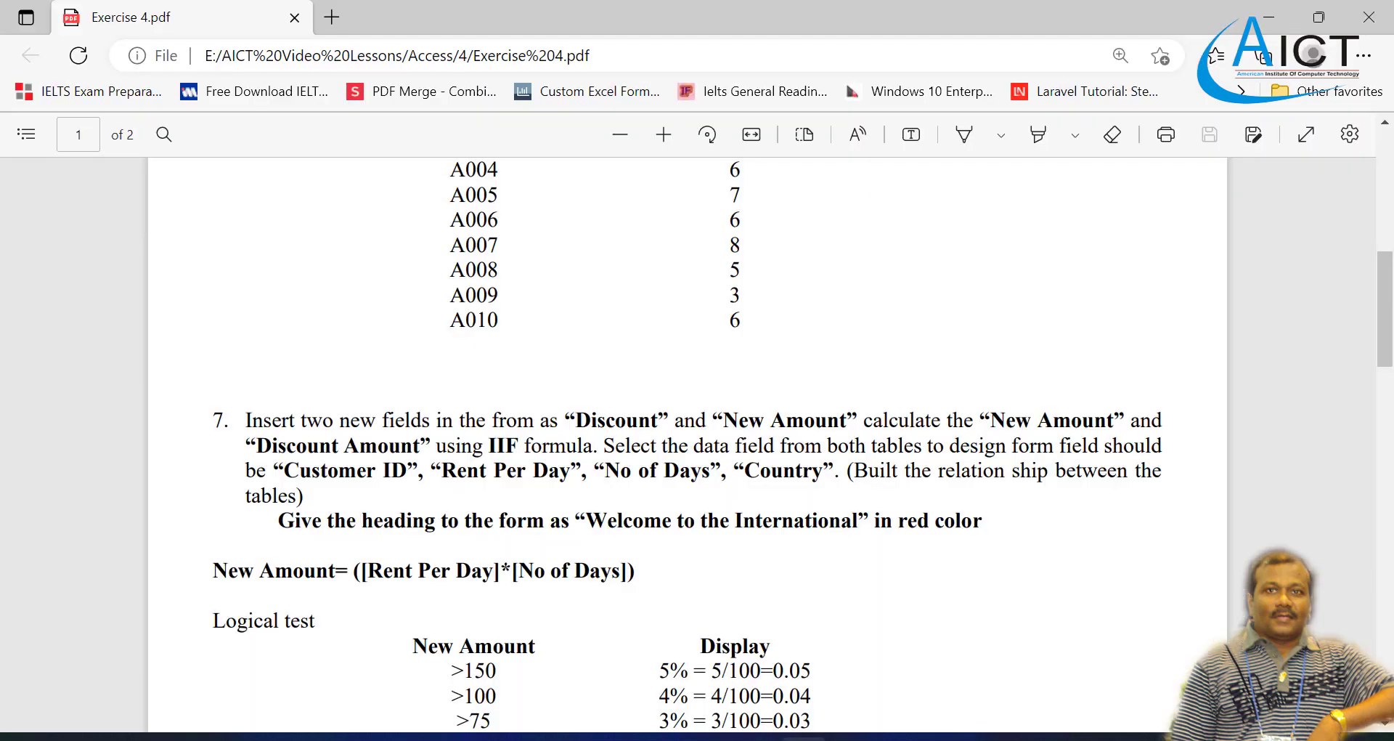
click(805, 738)
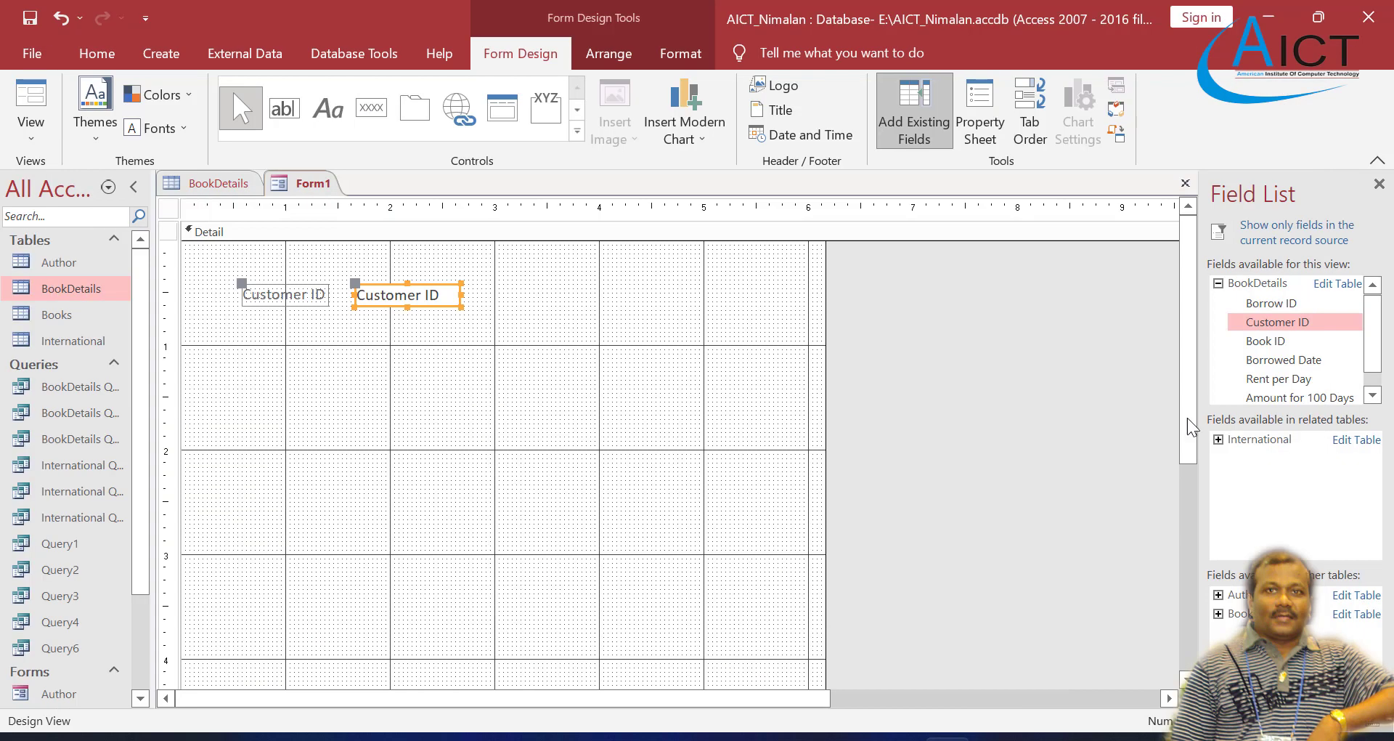
click(1283, 375)
drag(1283, 373, 506, 355)
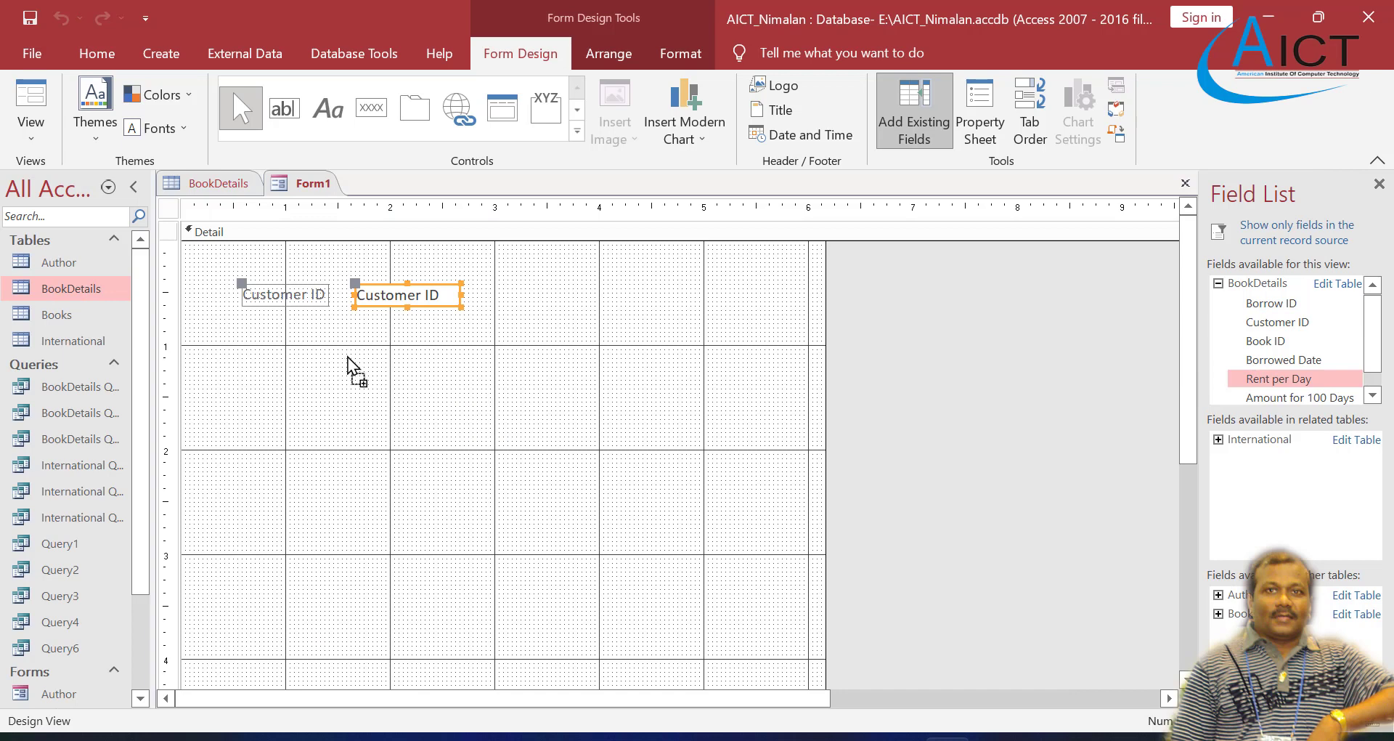
drag(347, 357, 404, 351)
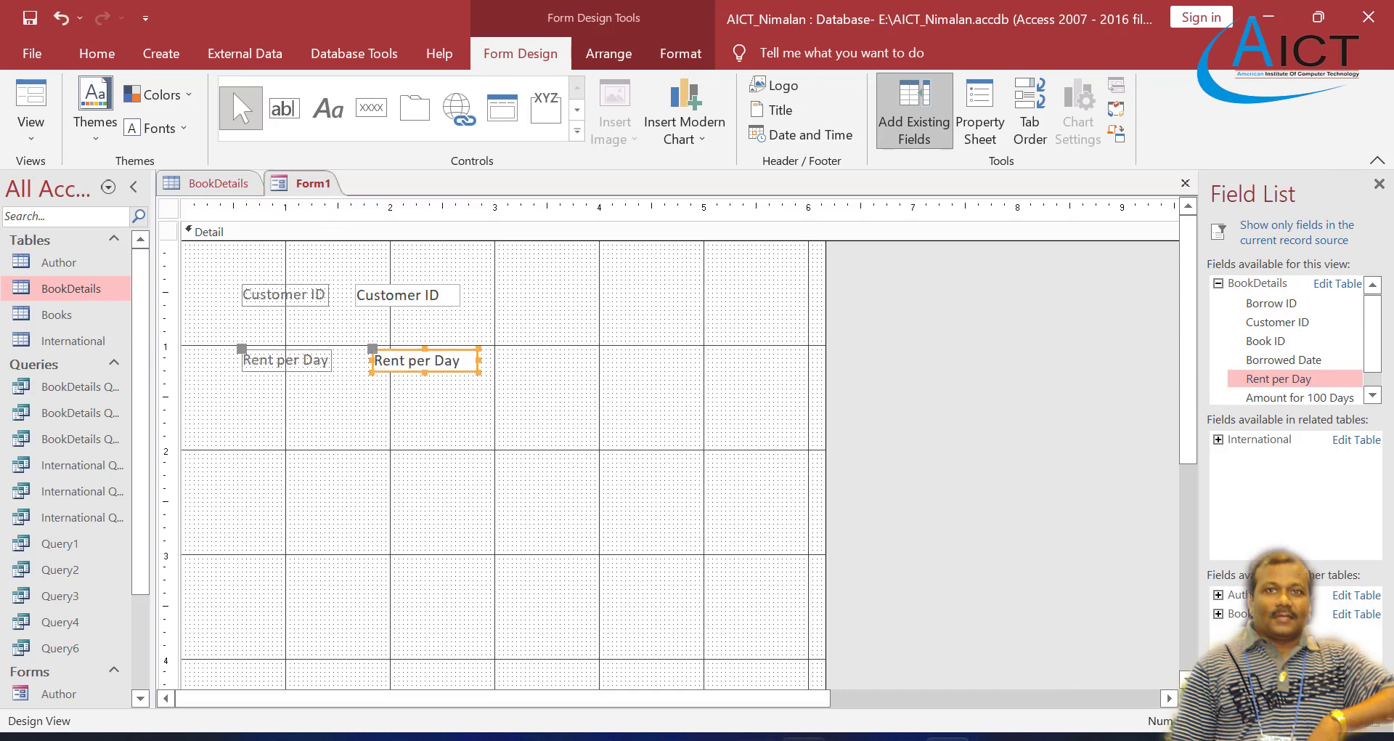
Step: Consult task 7 in the Exercise 4 PDF and add the No of Days field below Rent per Day
click(804, 738)
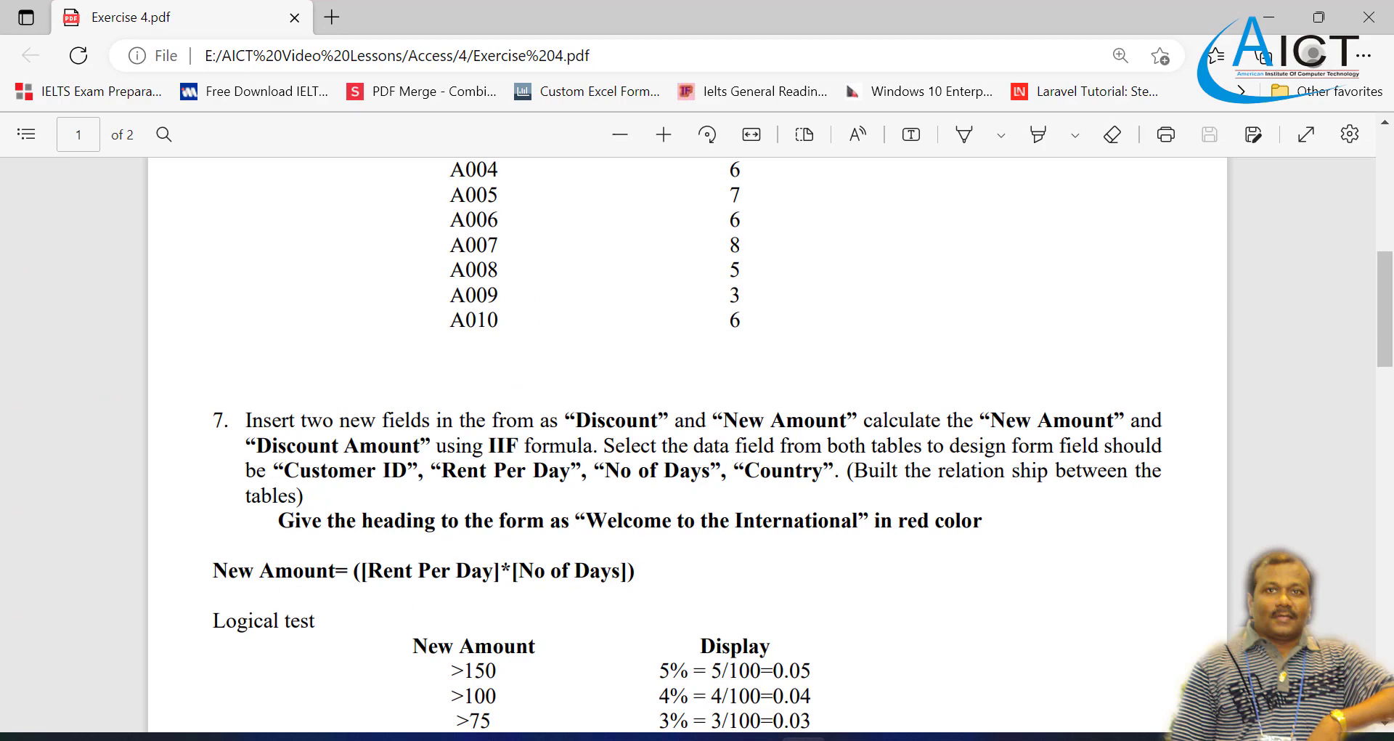
click(805, 738)
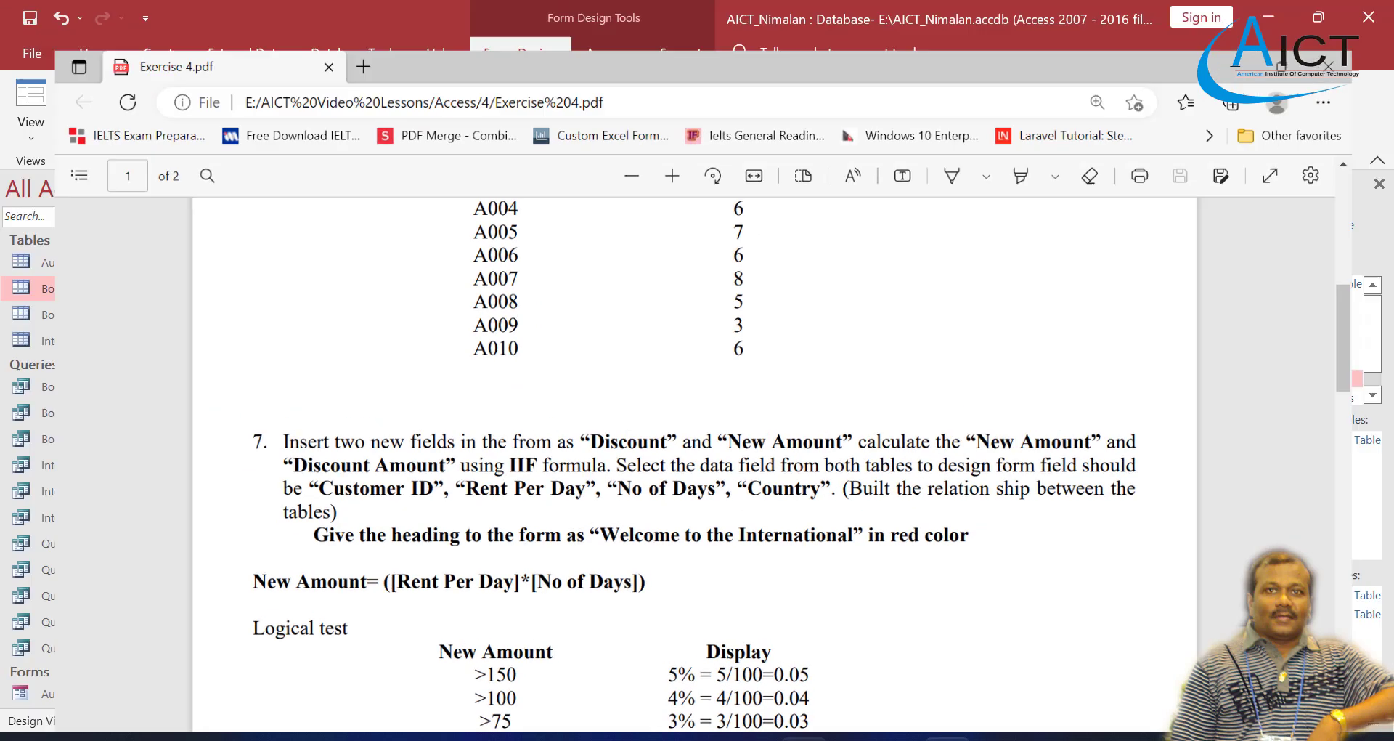
scroll(1261, 363, down, 1)
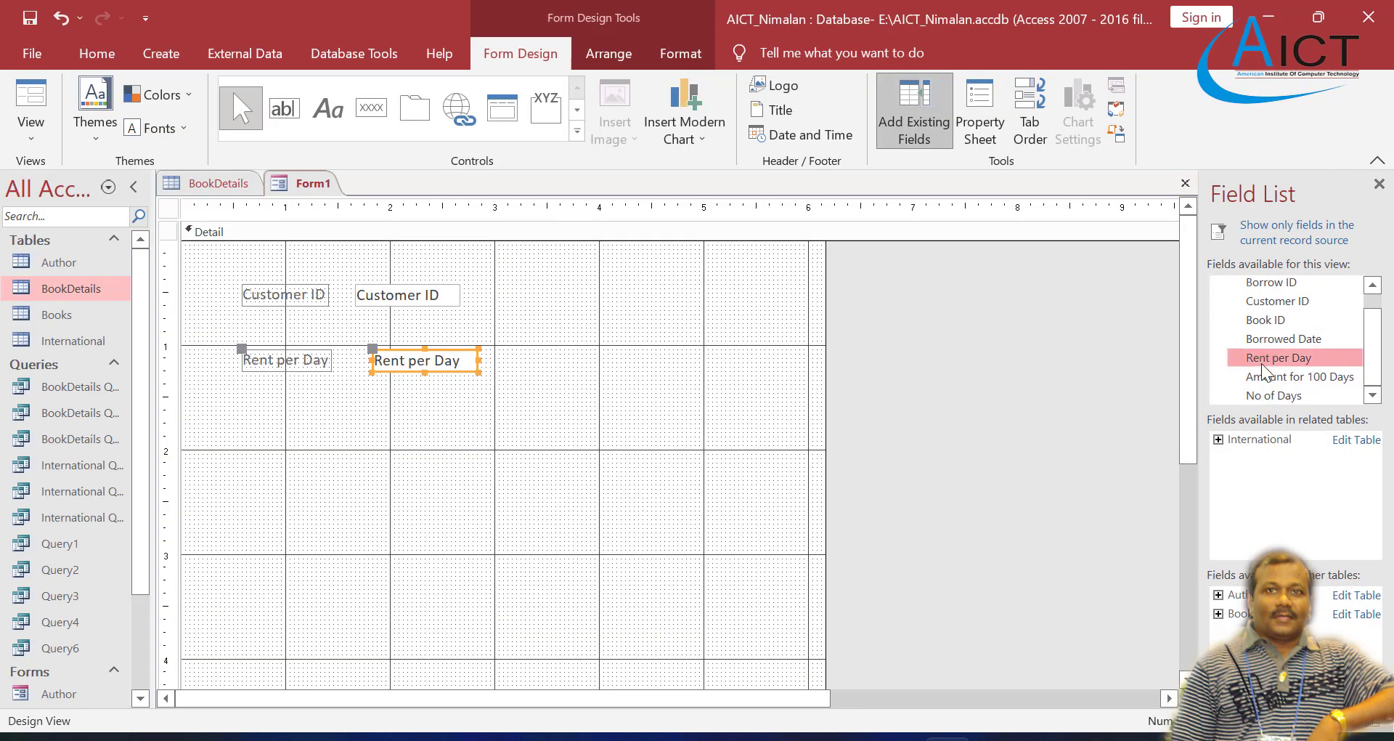
drag(1261, 398, 411, 411)
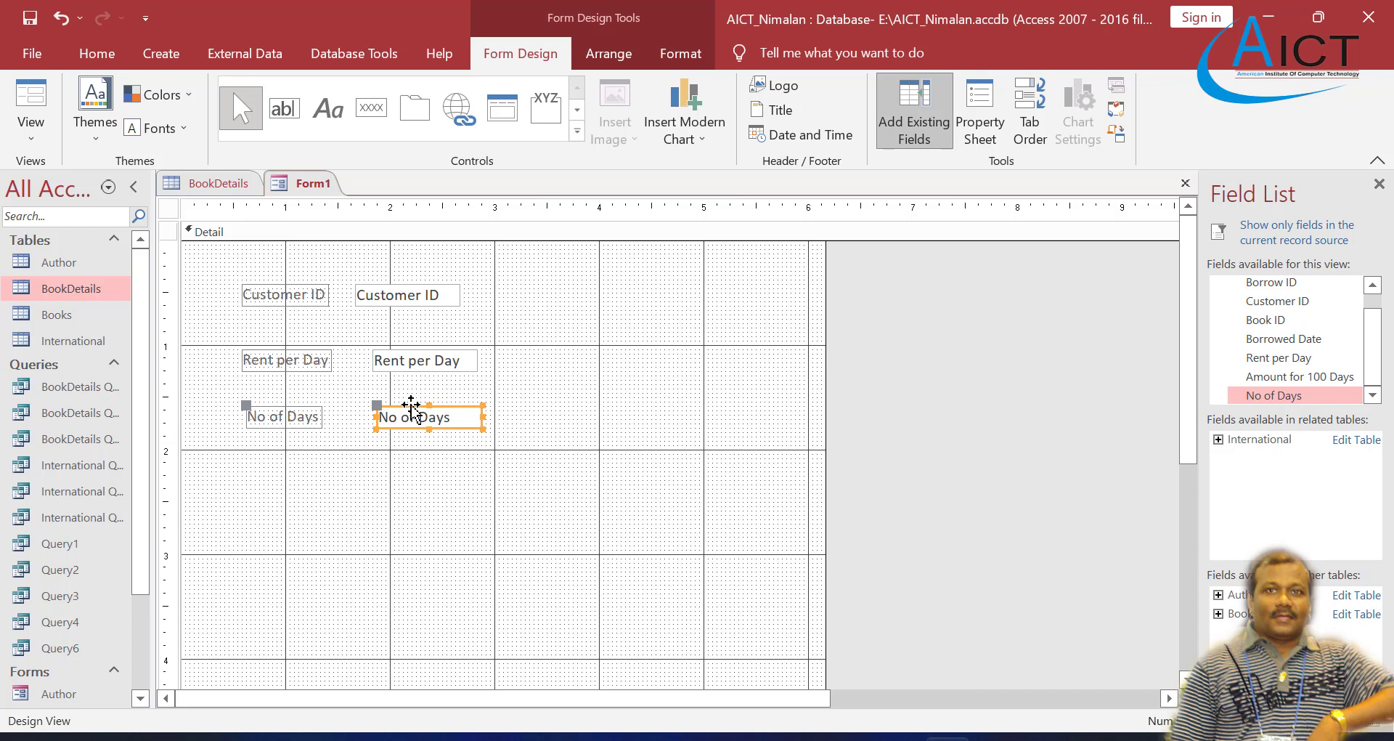
Step: Check the PDF's field list and add the Country field from the related International table below No of Days
click(799, 737)
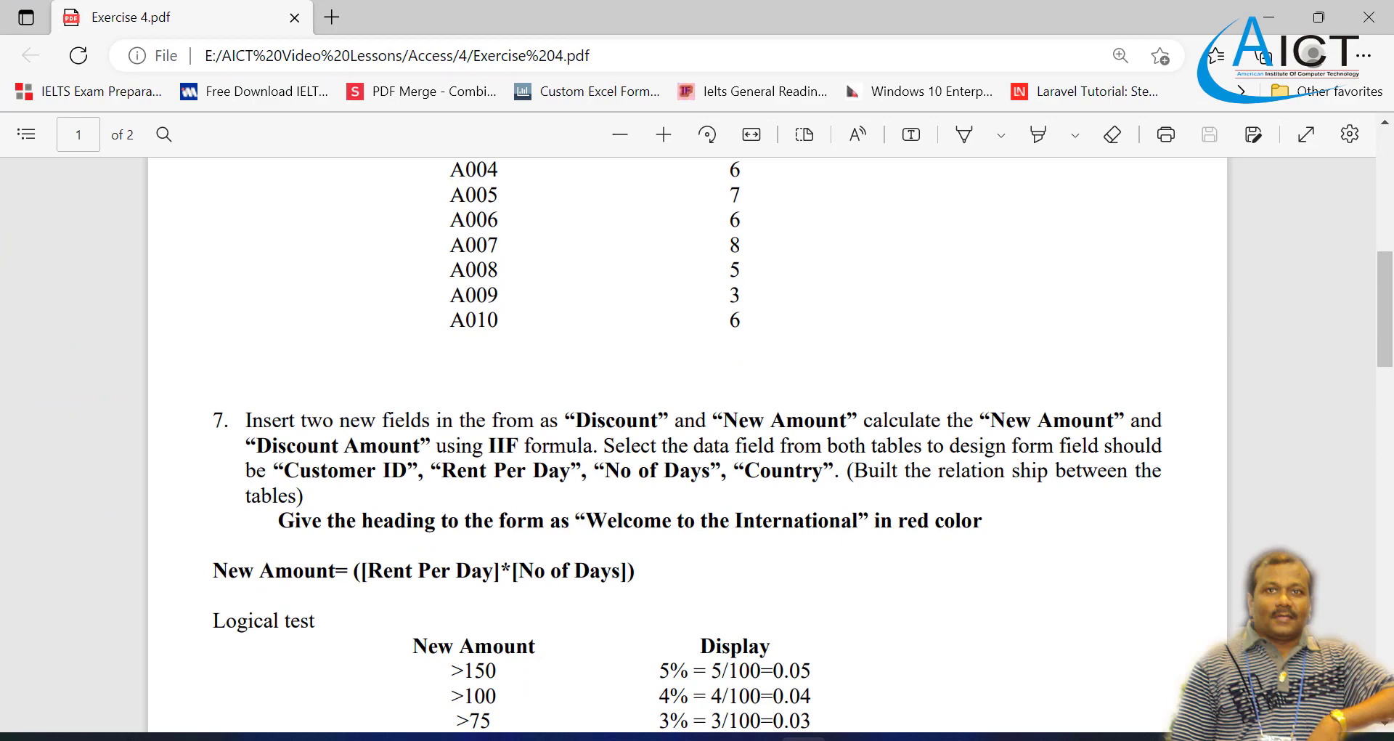
click(799, 737)
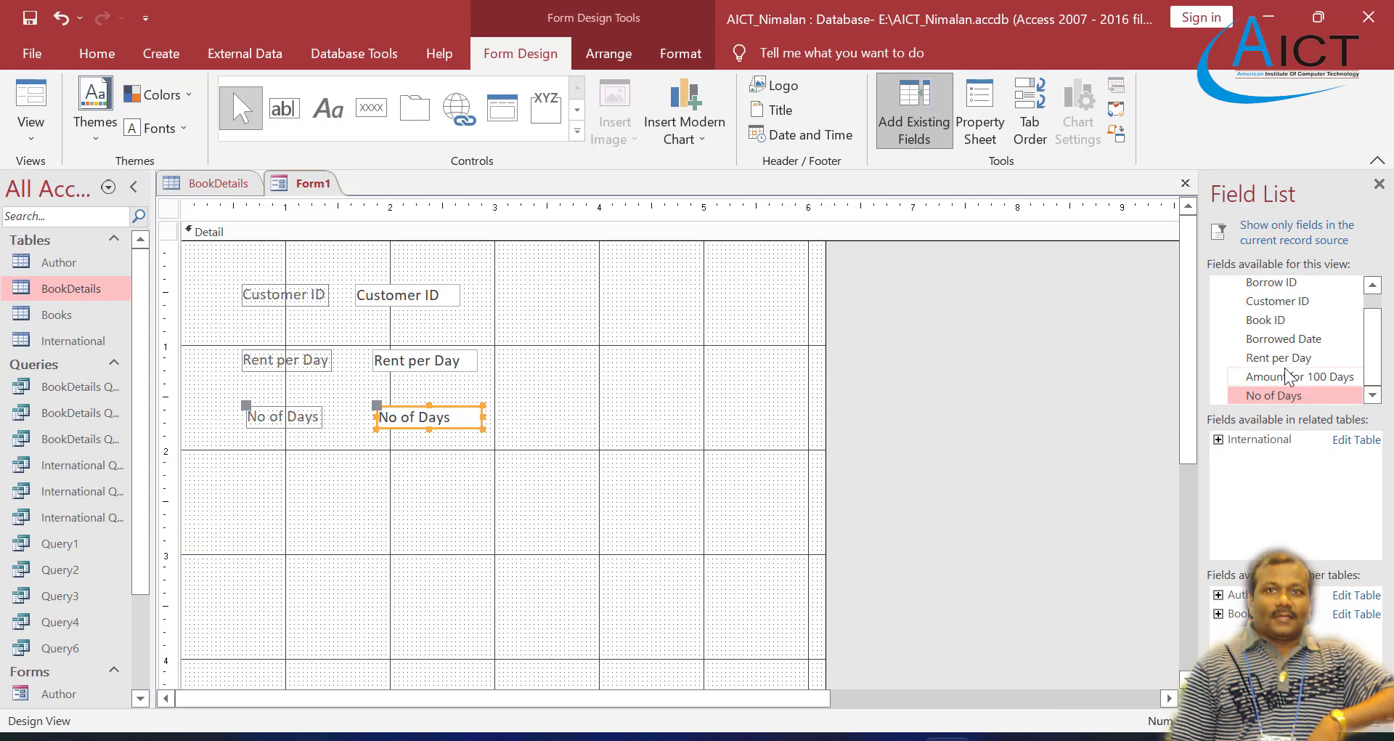
scroll(1287, 374, up, 1)
scroll(1285, 371, down, 1)
click(1291, 395)
scroll(1285, 367, up, 1)
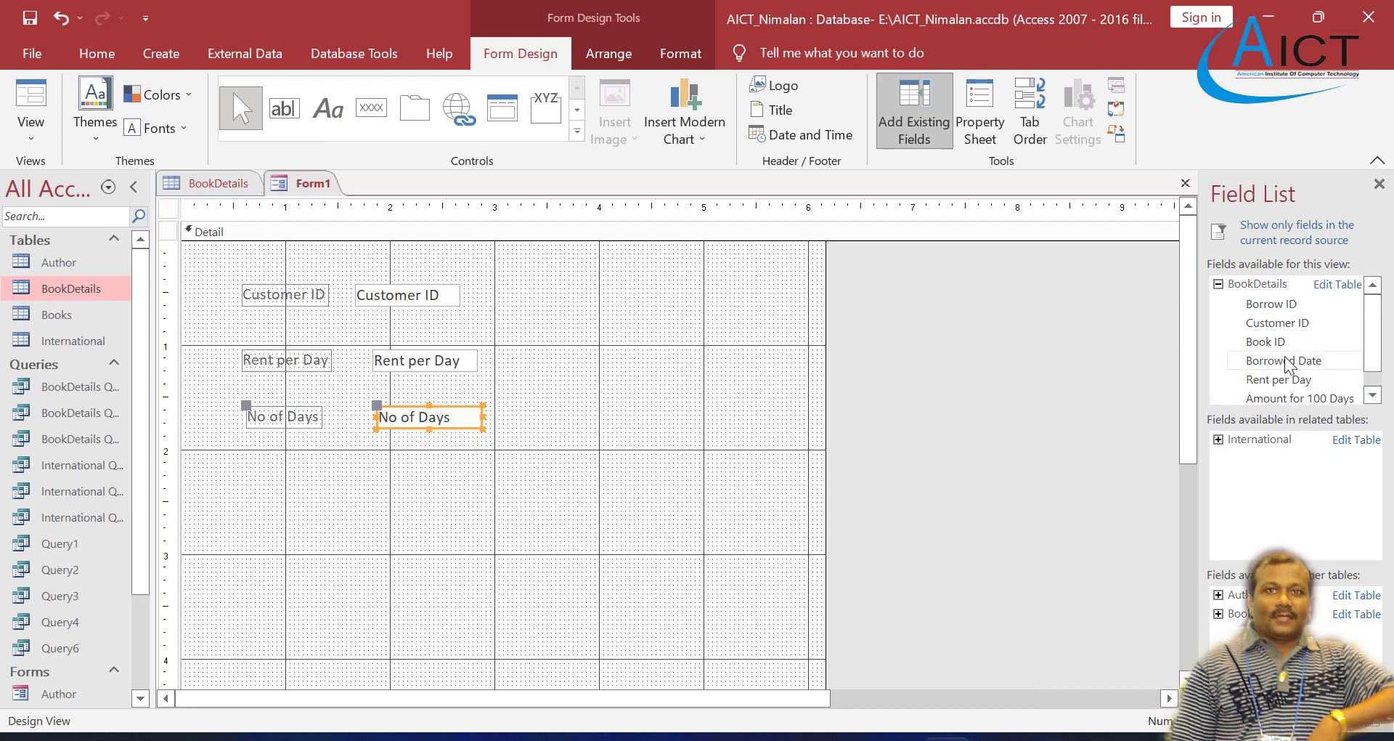
scroll(1285, 363, down, 1)
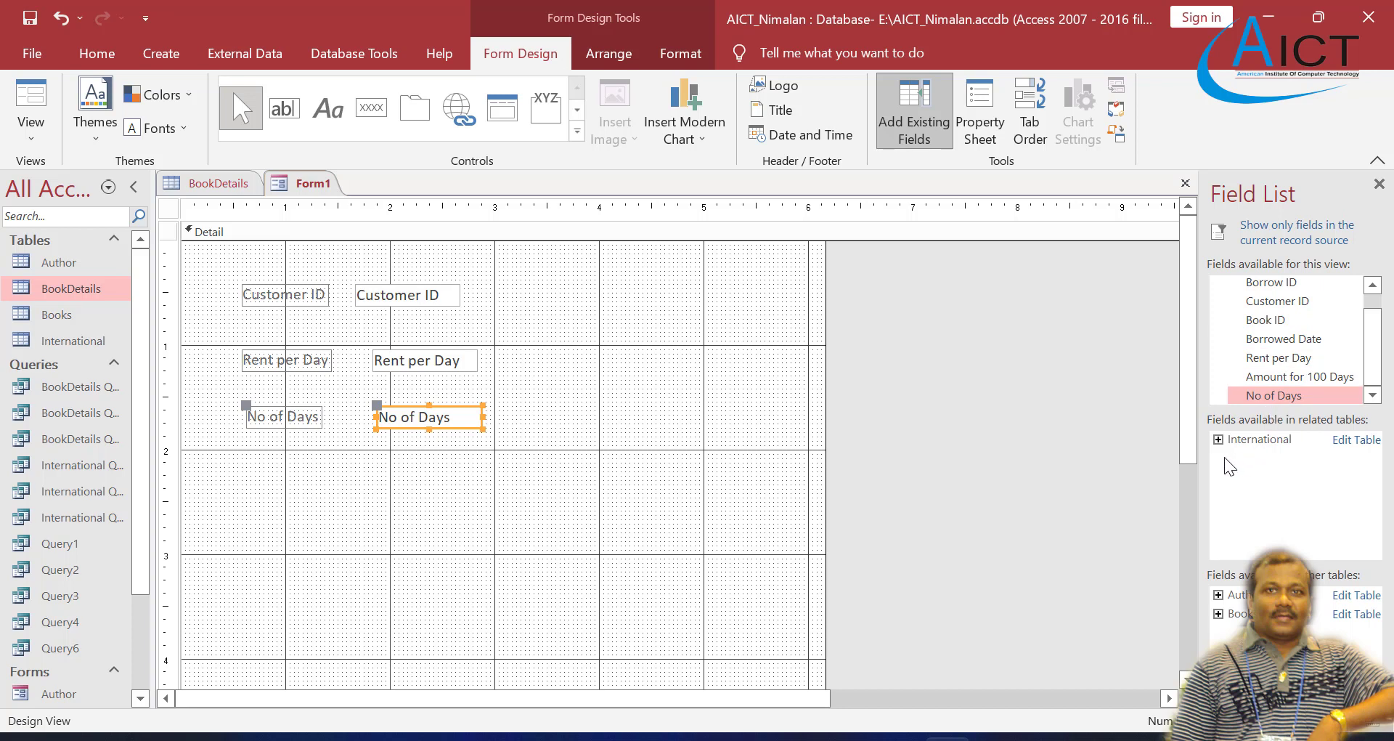
click(1219, 439)
click(1256, 475)
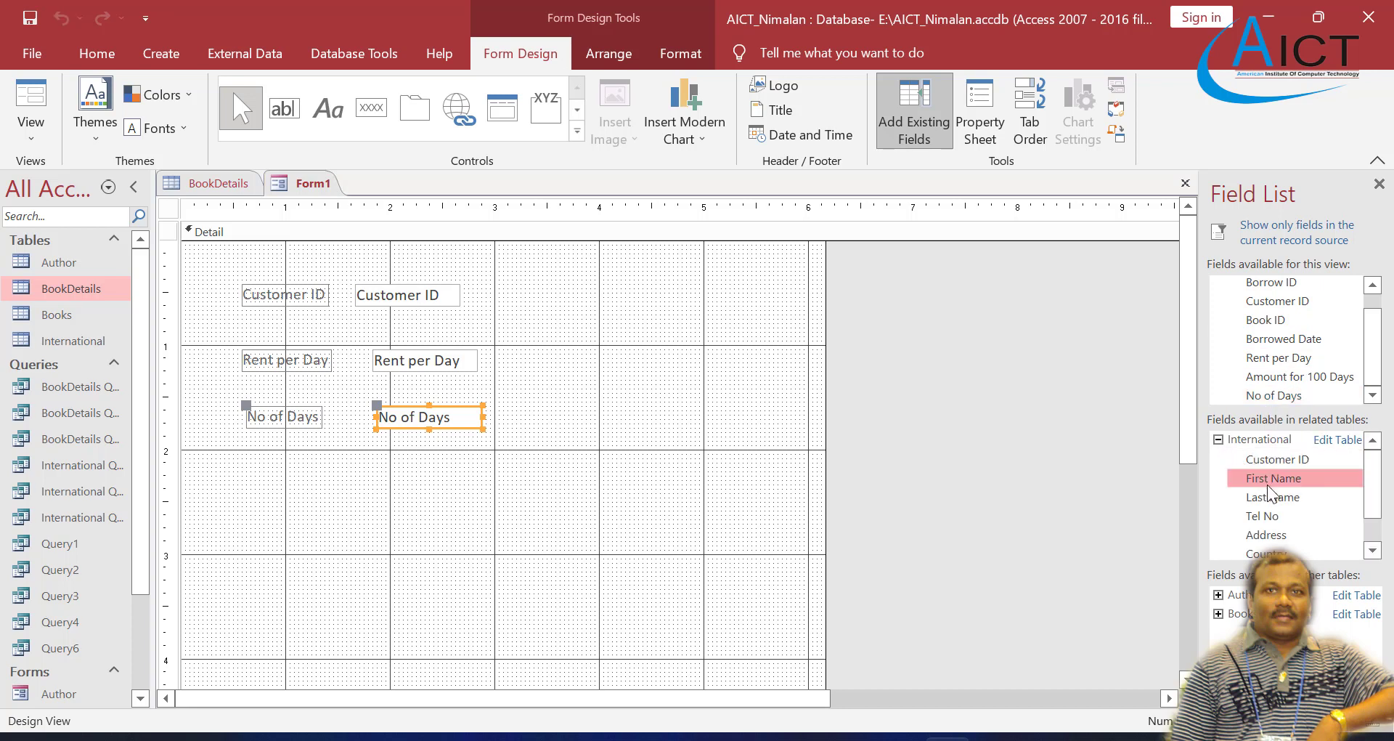
scroll(1267, 512, down, 2)
drag(1267, 512, 410, 470)
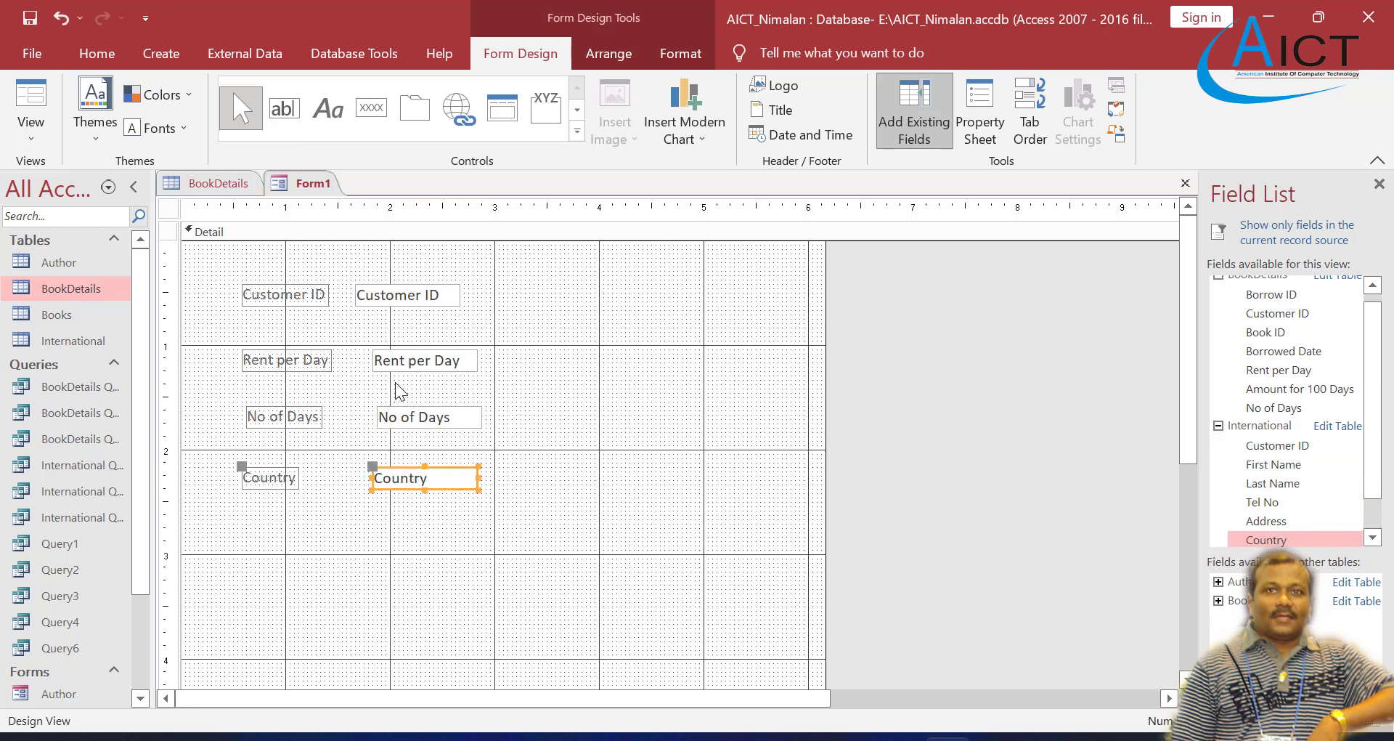
Step: Shift the Customer ID text box and its label slightly right and down, closer in line with the Rent per Day text box
click(412, 352)
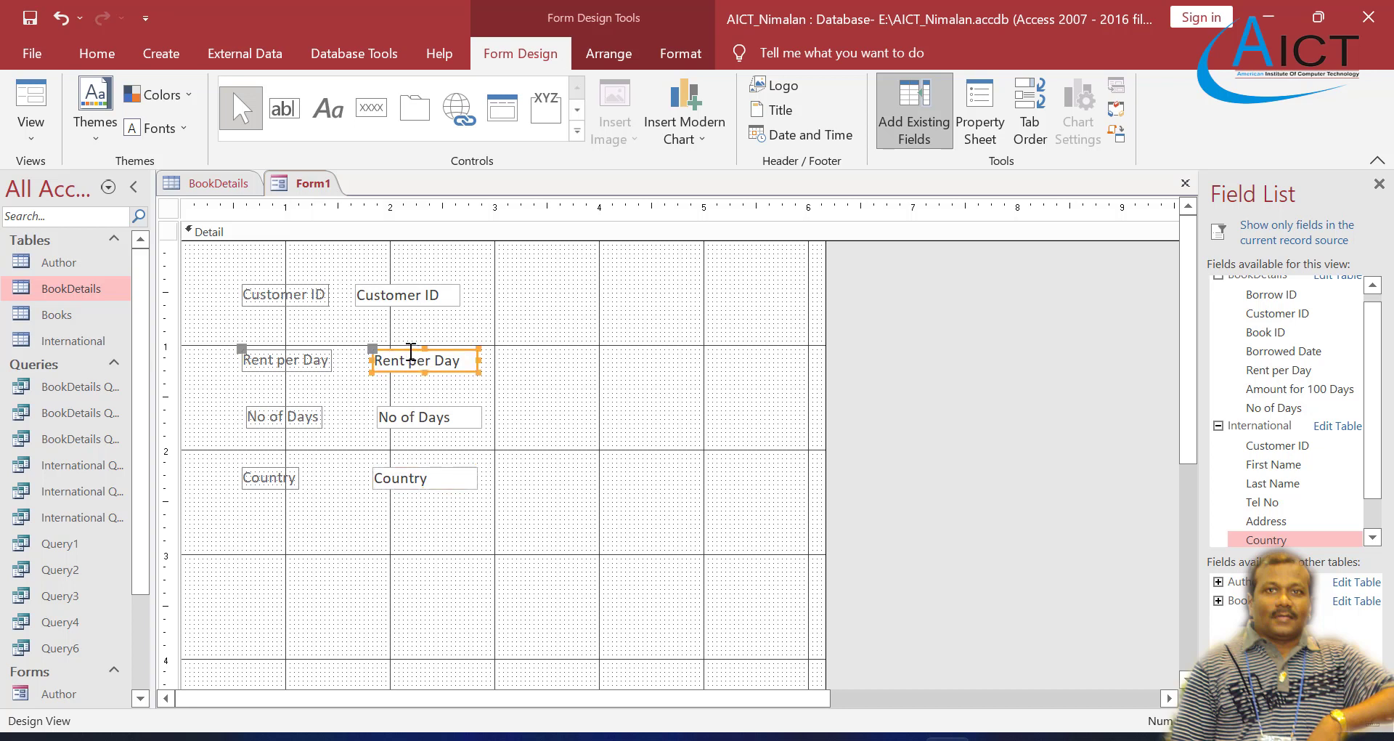
drag(411, 354, 408, 350)
click(407, 294)
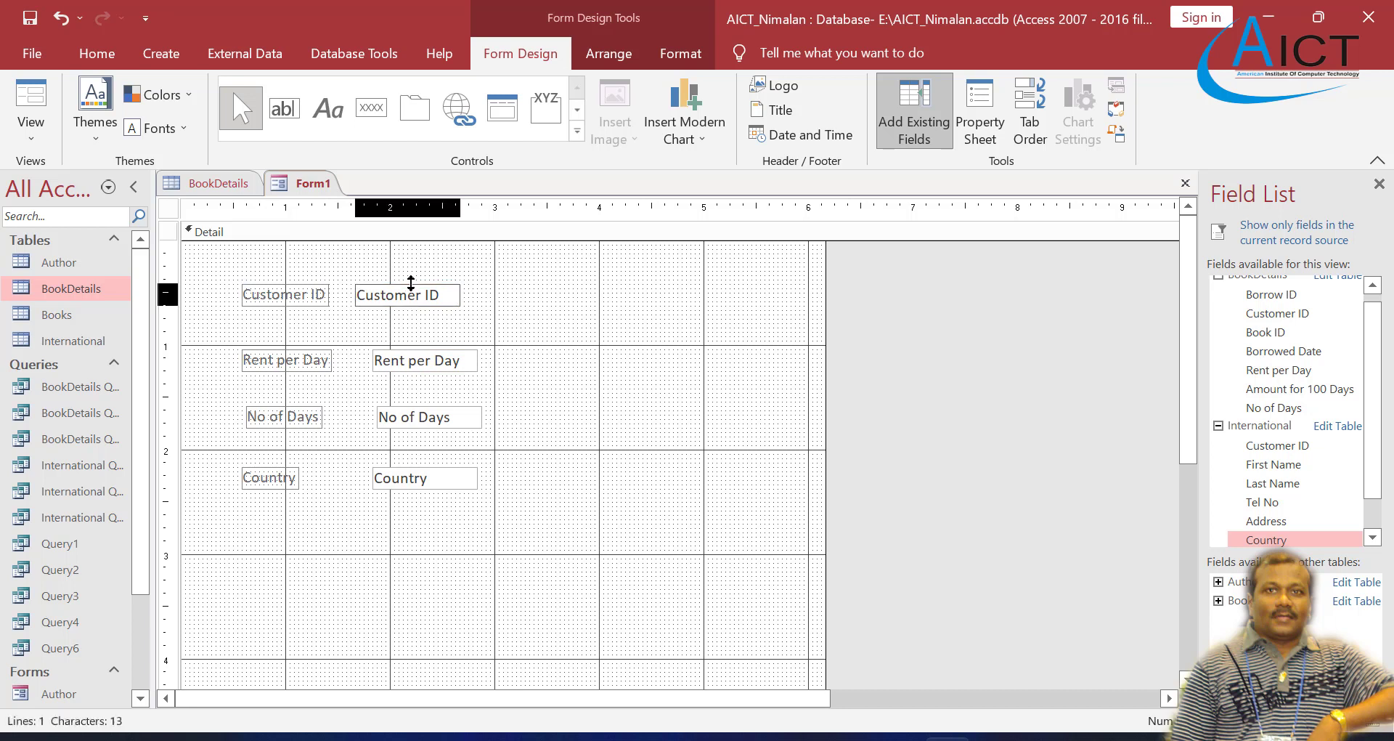
drag(405, 286, 424, 295)
click(578, 382)
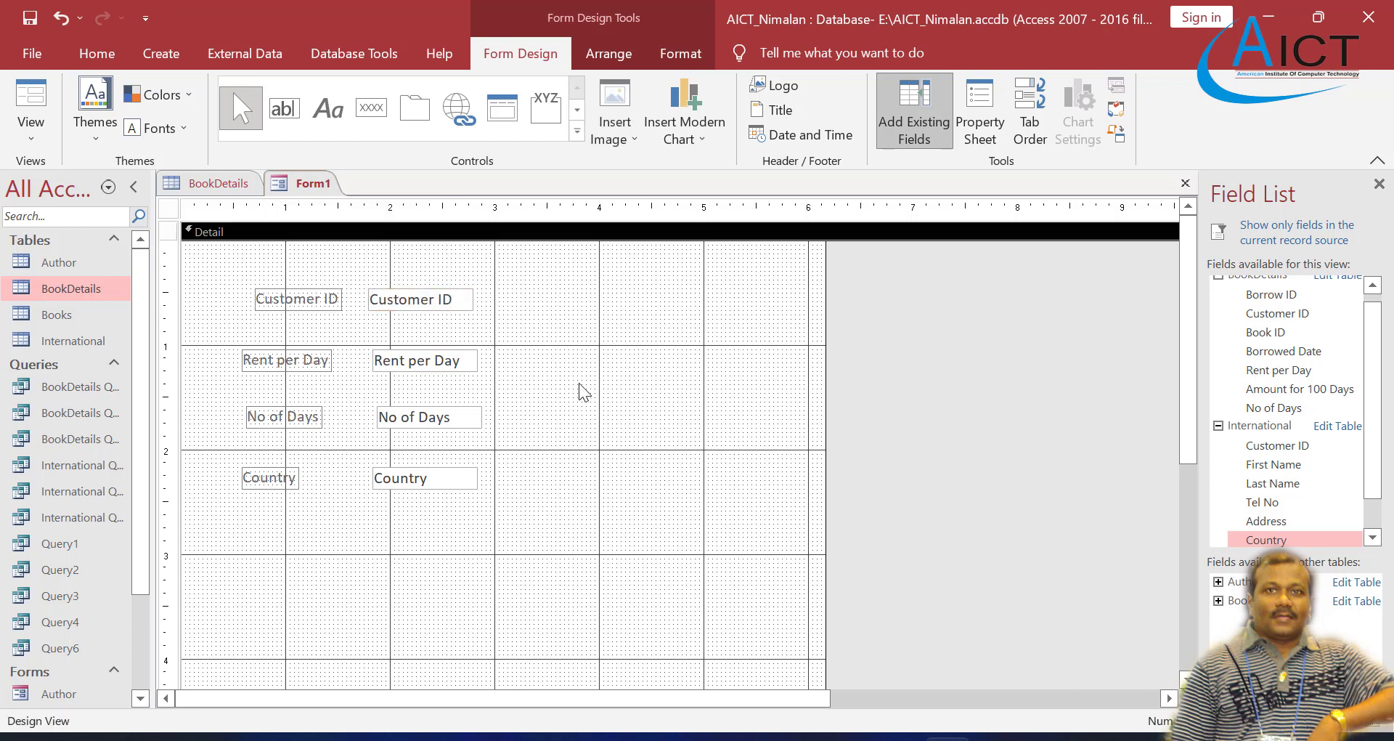
click(276, 313)
Step: Preview the form with its four bound fields in Form view and return to Design view without closing it
right_click(289, 181)
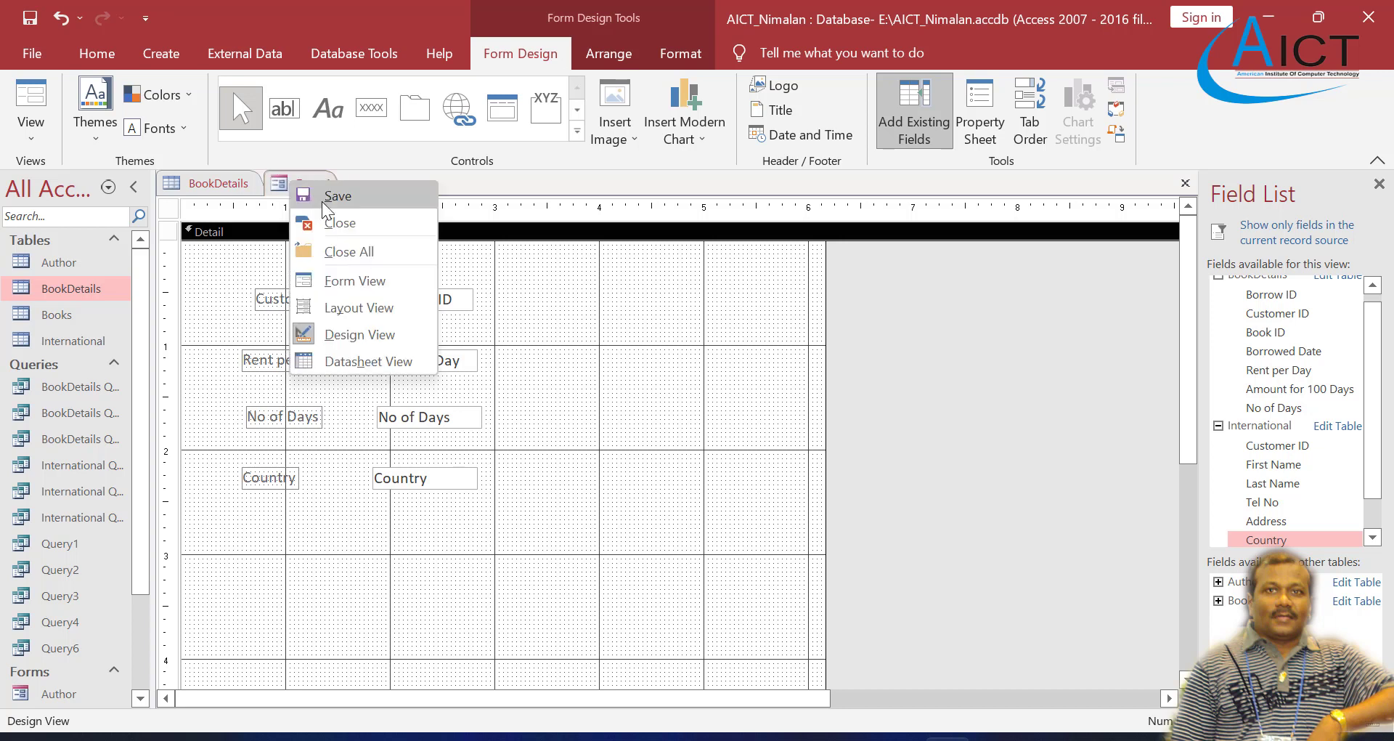
click(351, 279)
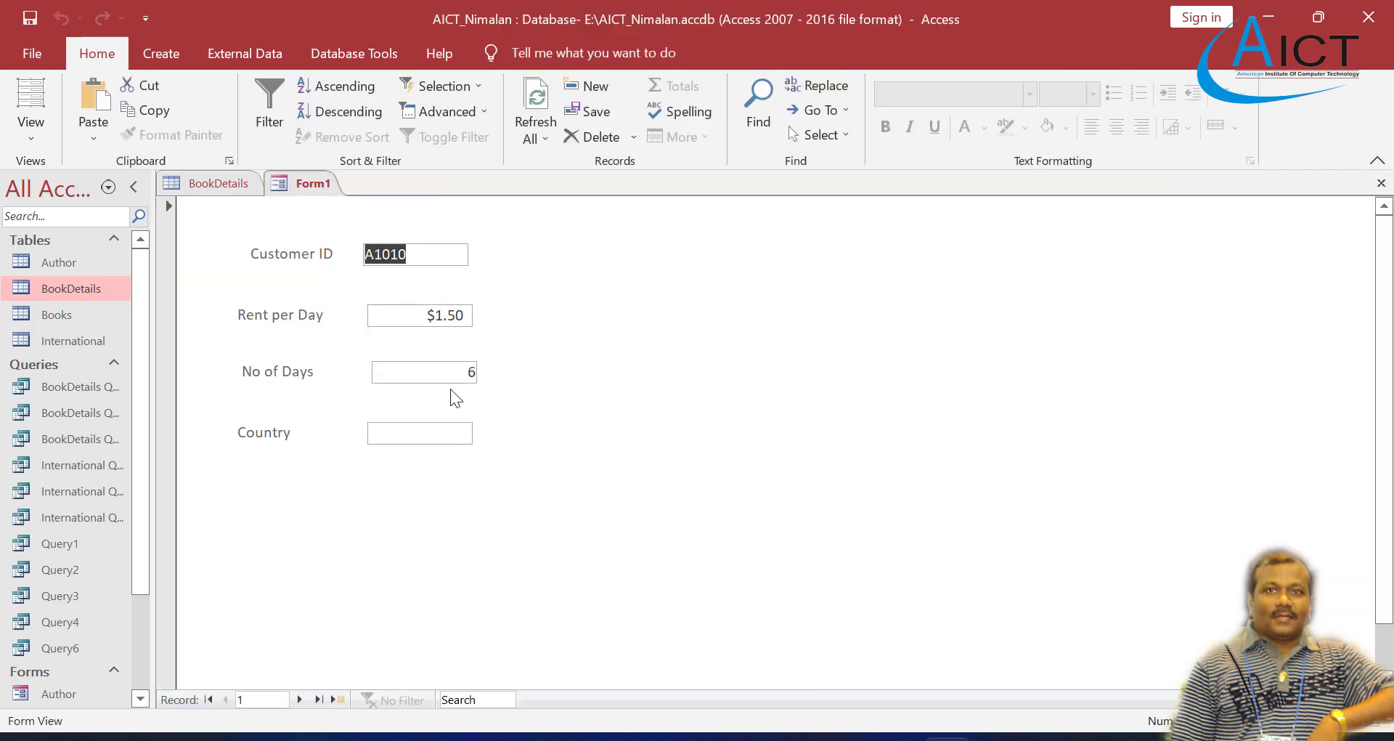
right_click(313, 183)
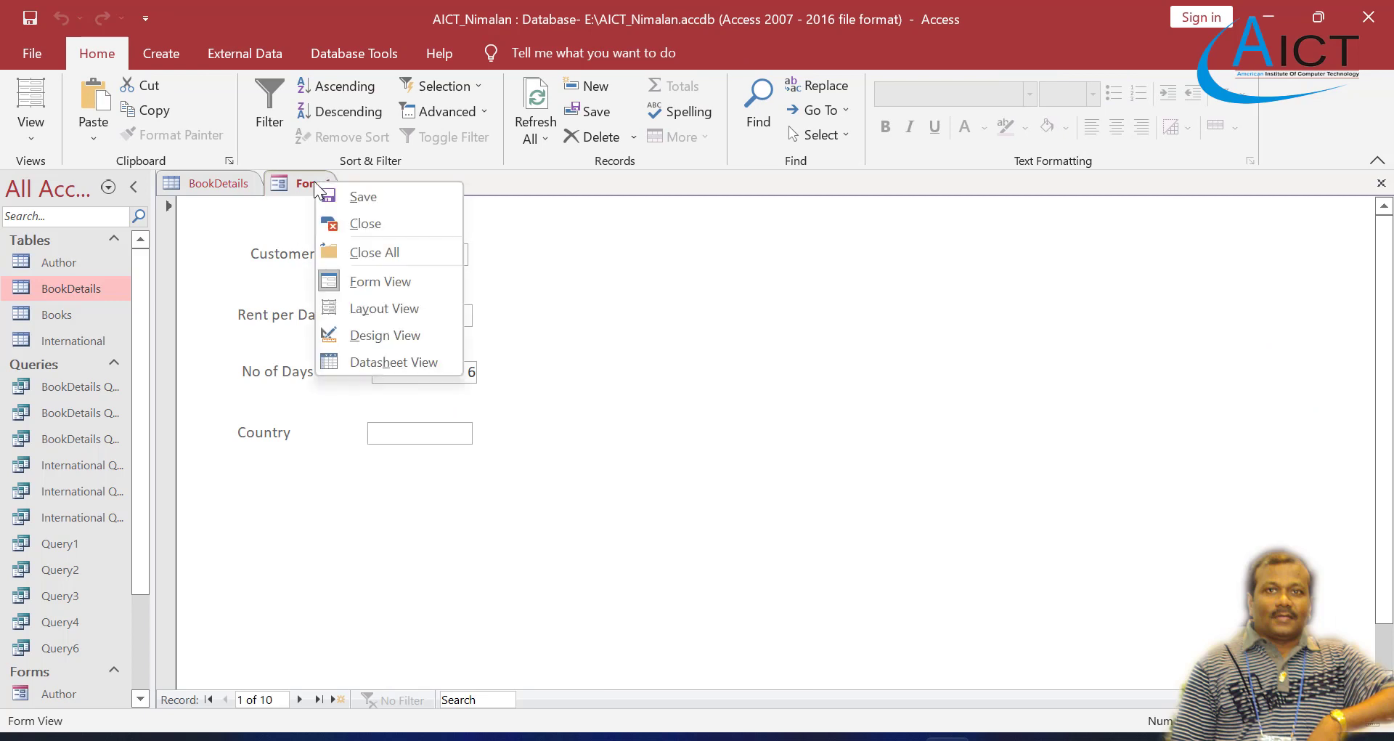
click(355, 218)
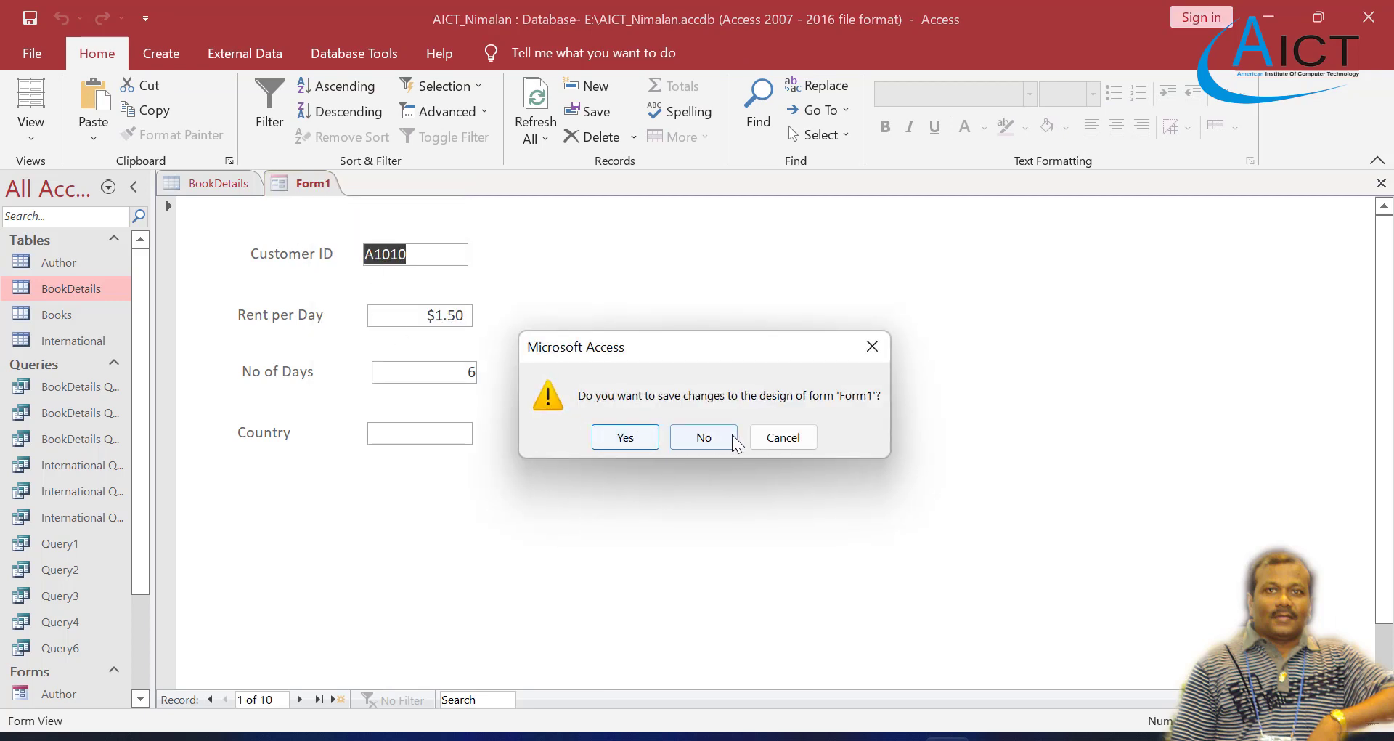
click(776, 434)
right_click(300, 178)
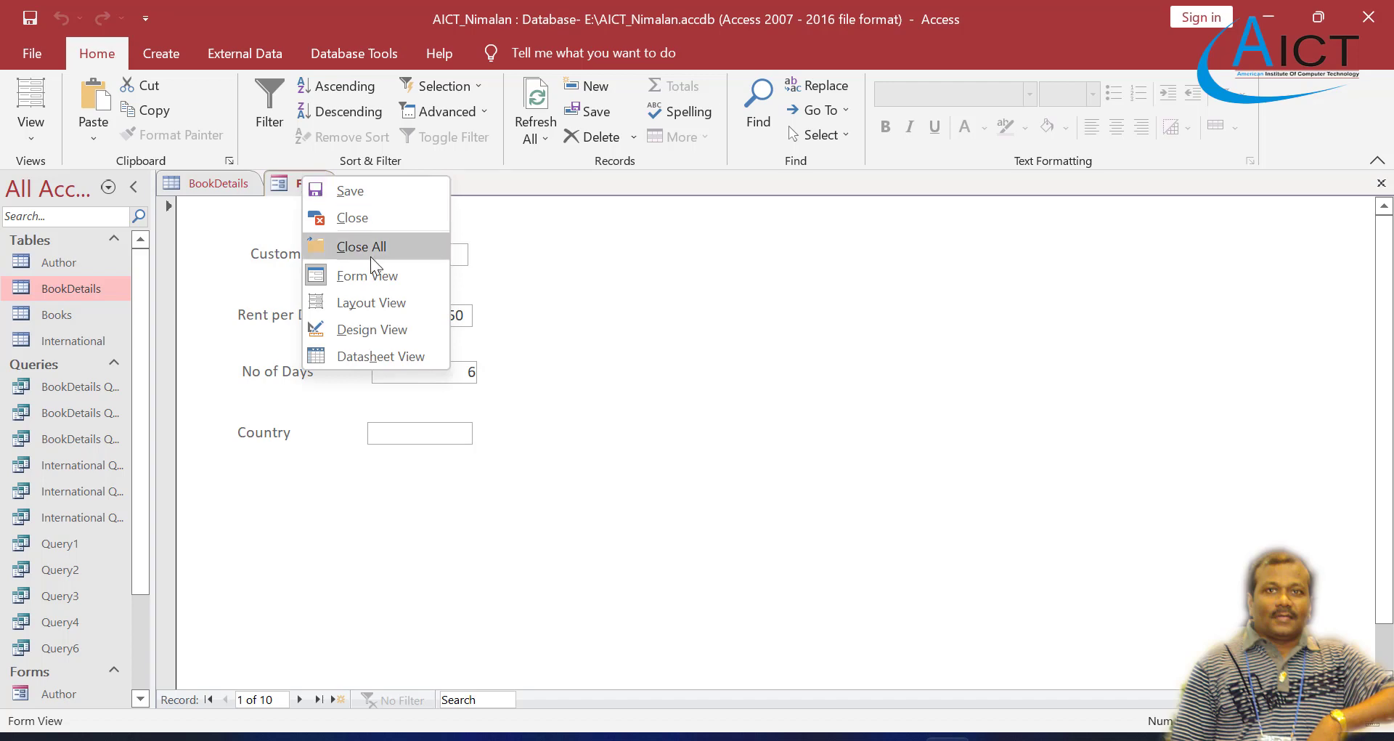
click(382, 325)
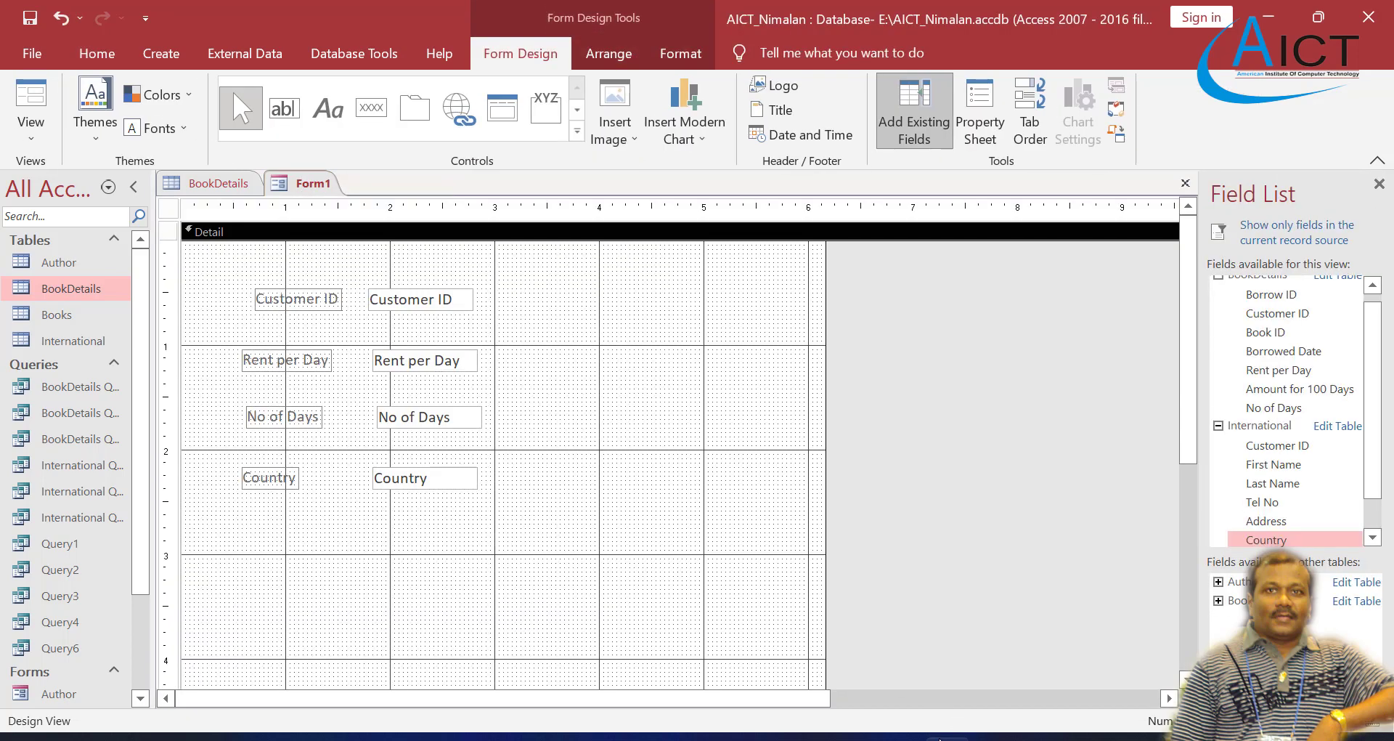
Step: Consult the New Amount formula in the Exercise 4 PDF and add a text box with its label below the Country field
click(804, 738)
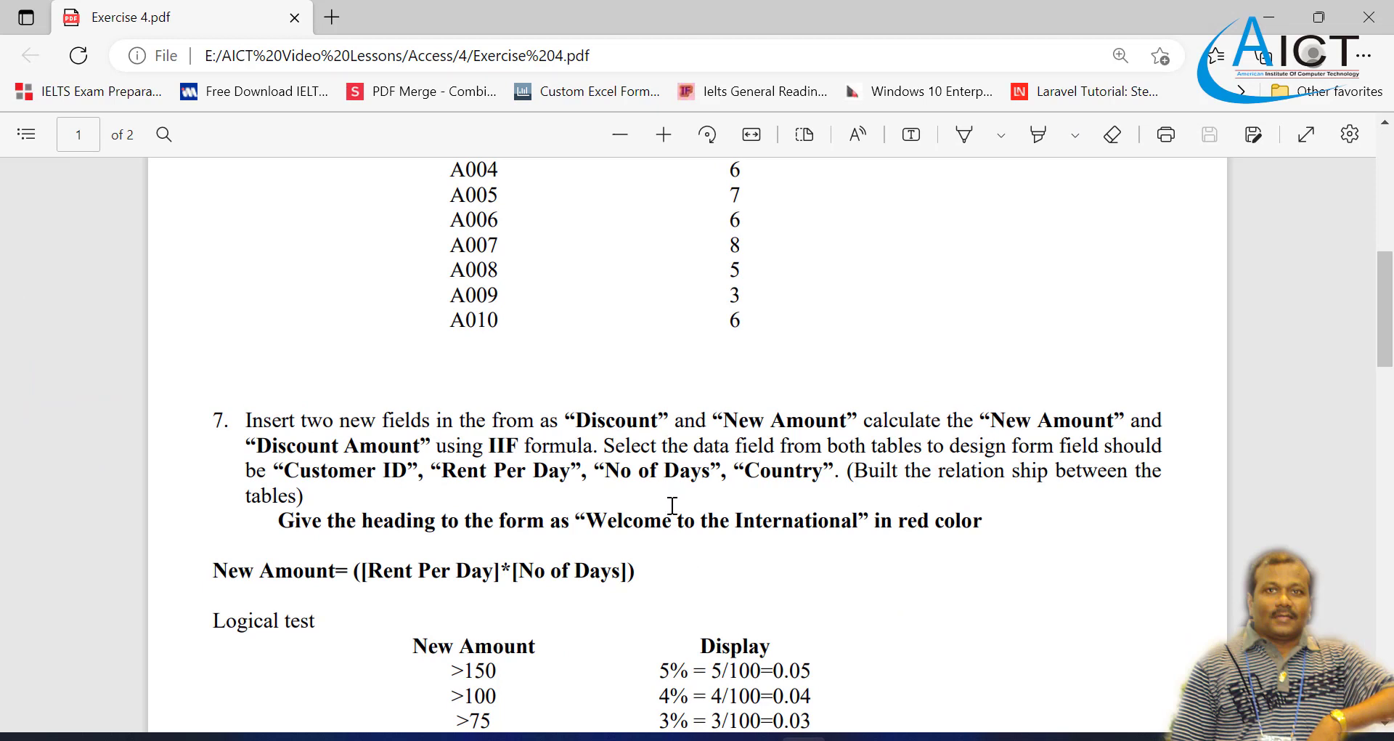
scroll(666, 406, down, 2)
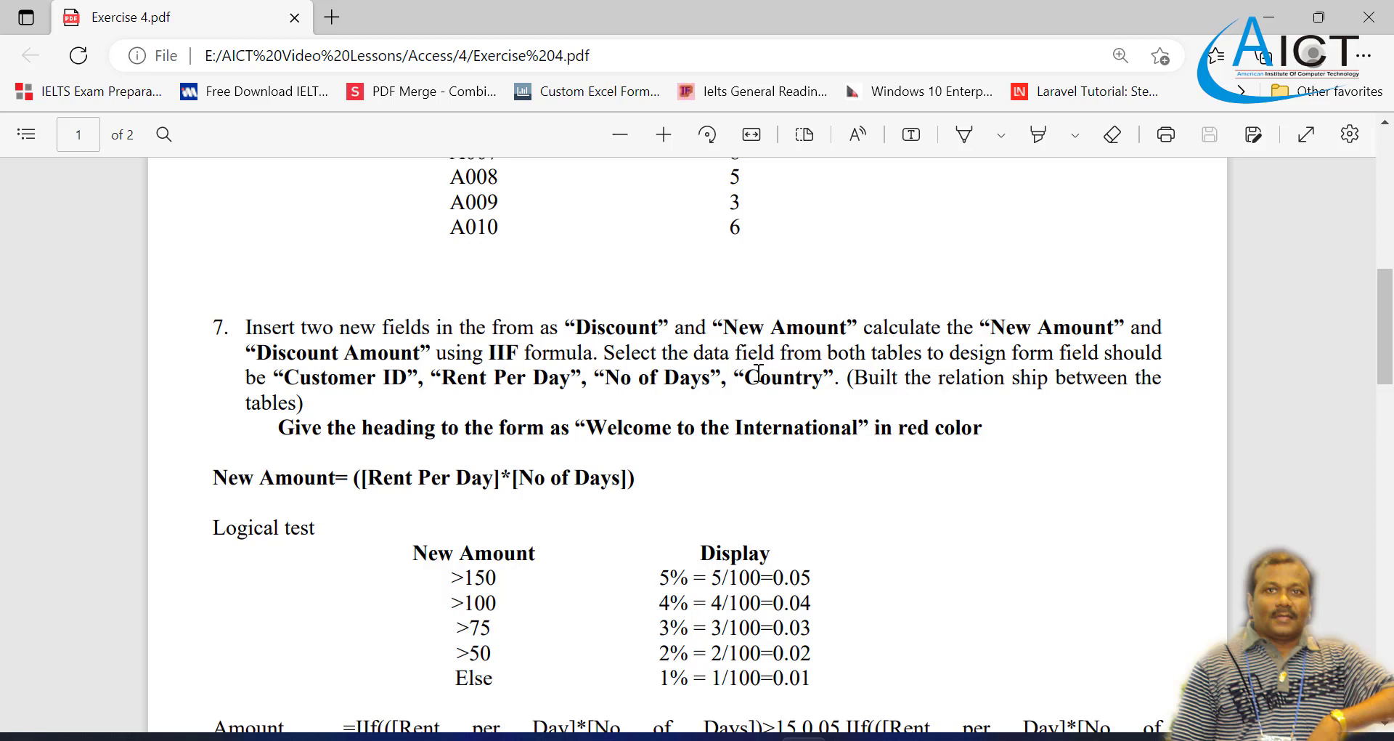
scroll(759, 374, down, 2)
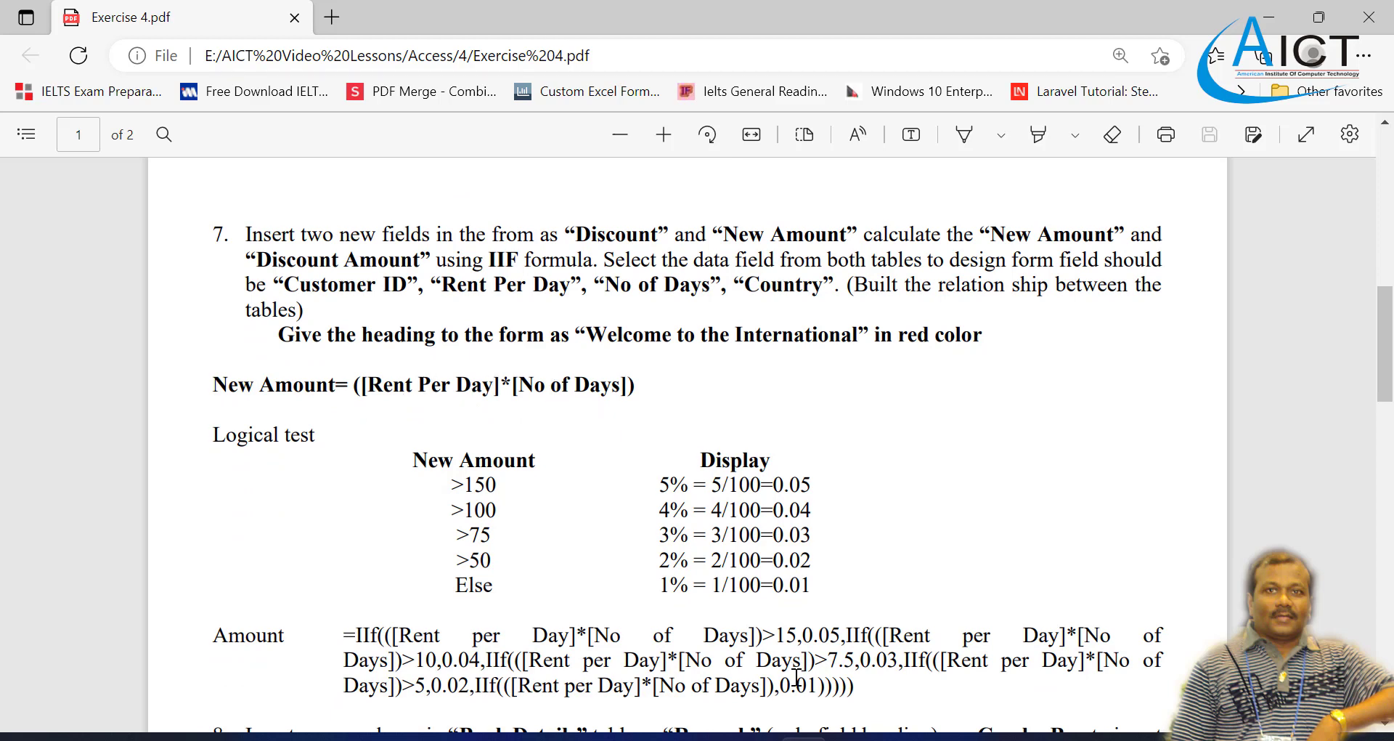
click(947, 739)
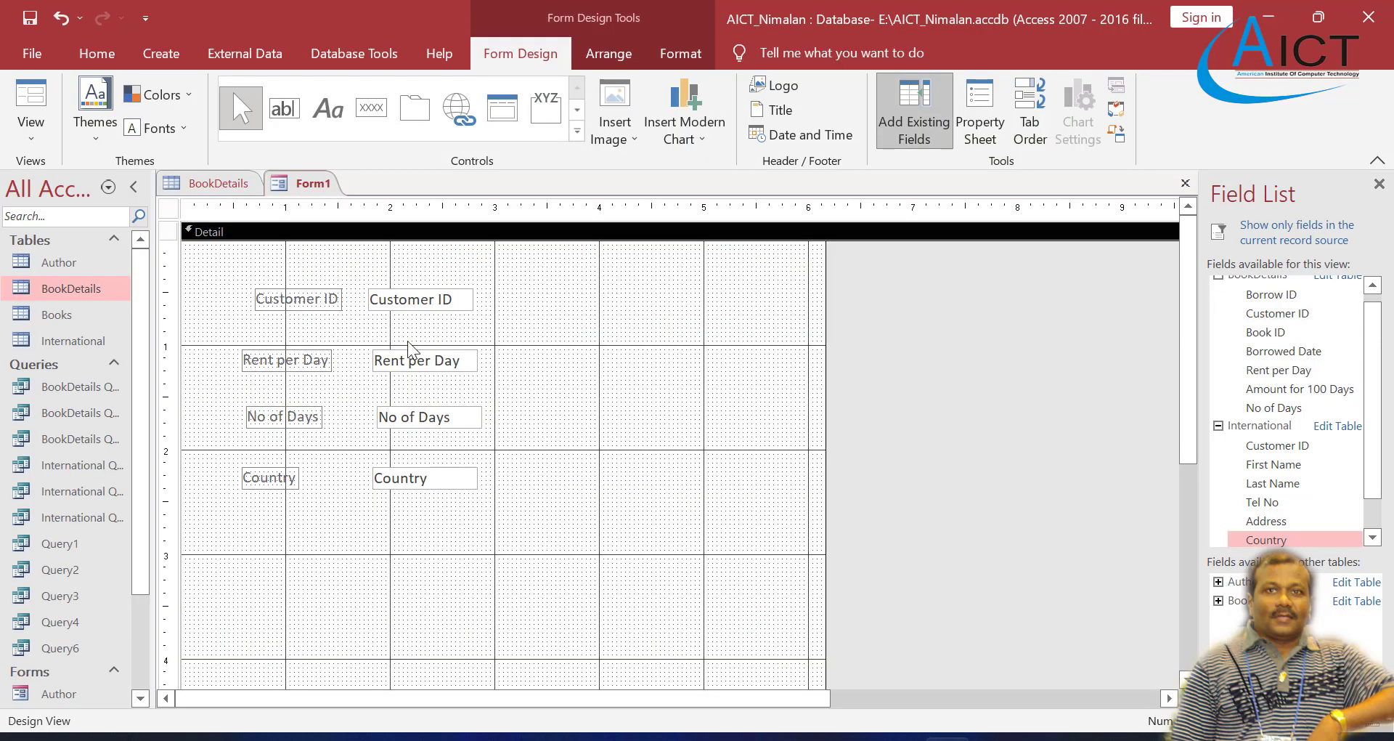
click(284, 110)
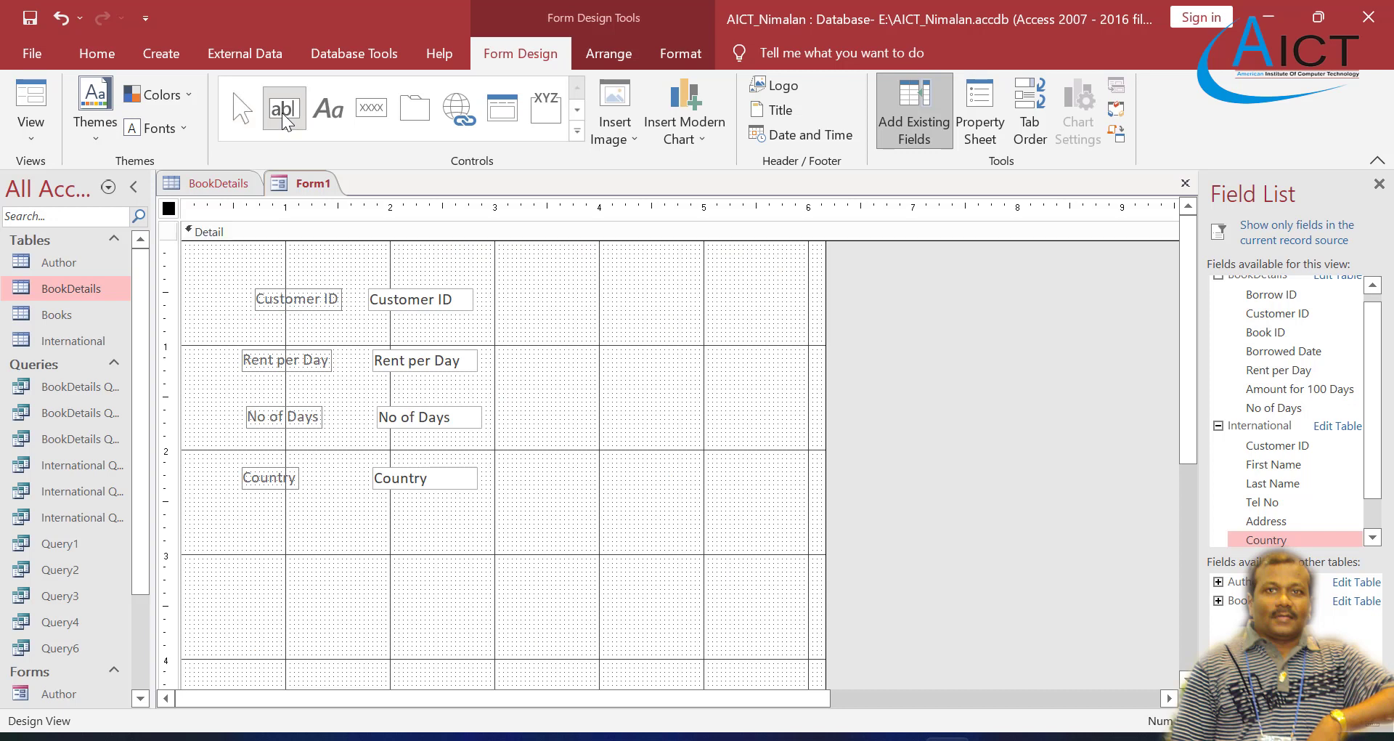
click(277, 537)
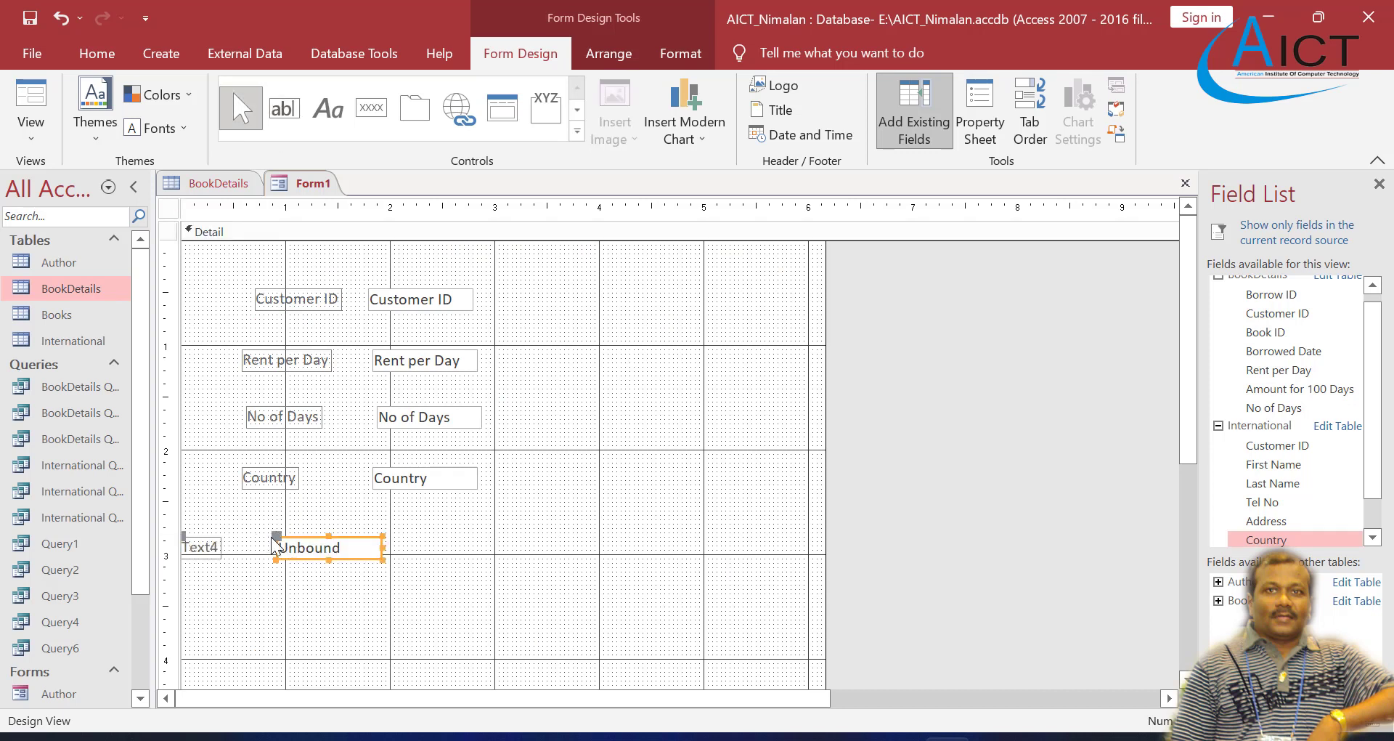
drag(276, 541, 387, 529)
click(302, 534)
click(275, 526)
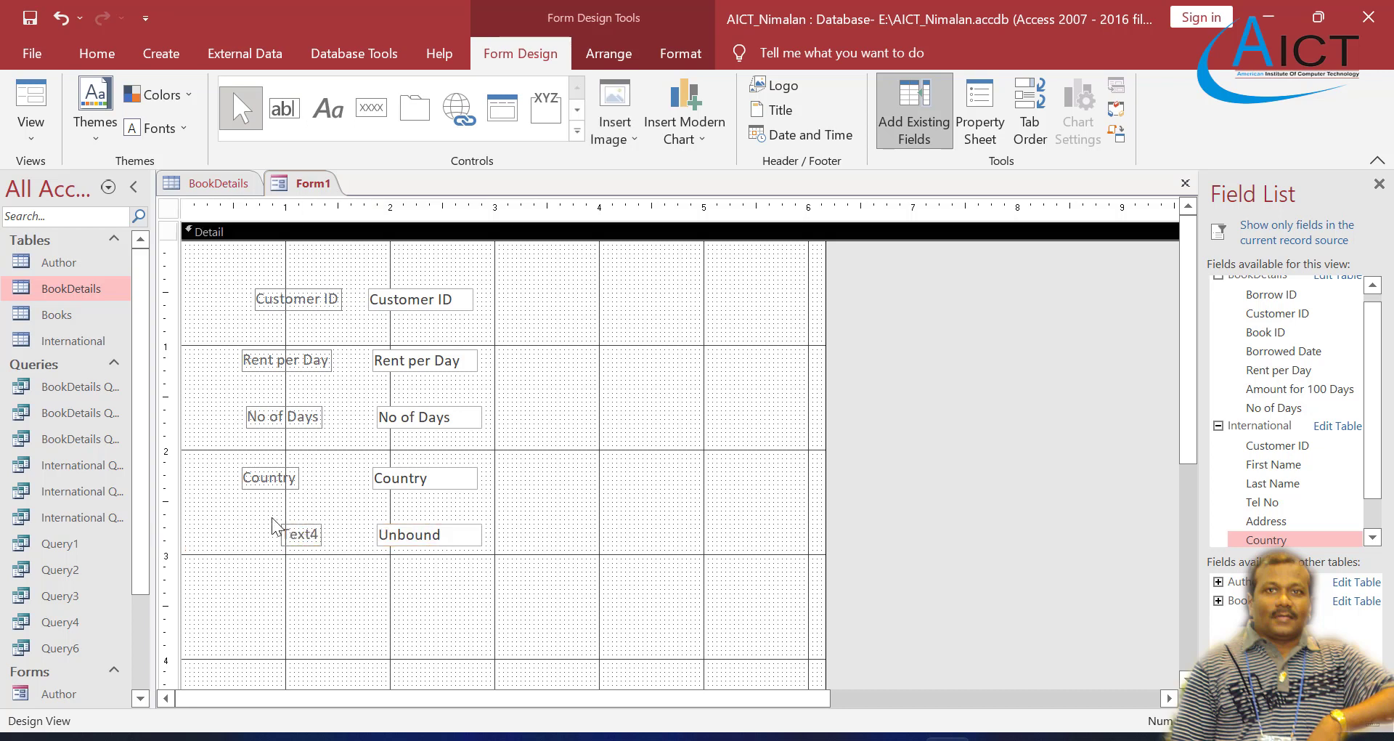
click(283, 528)
drag(281, 524, 240, 514)
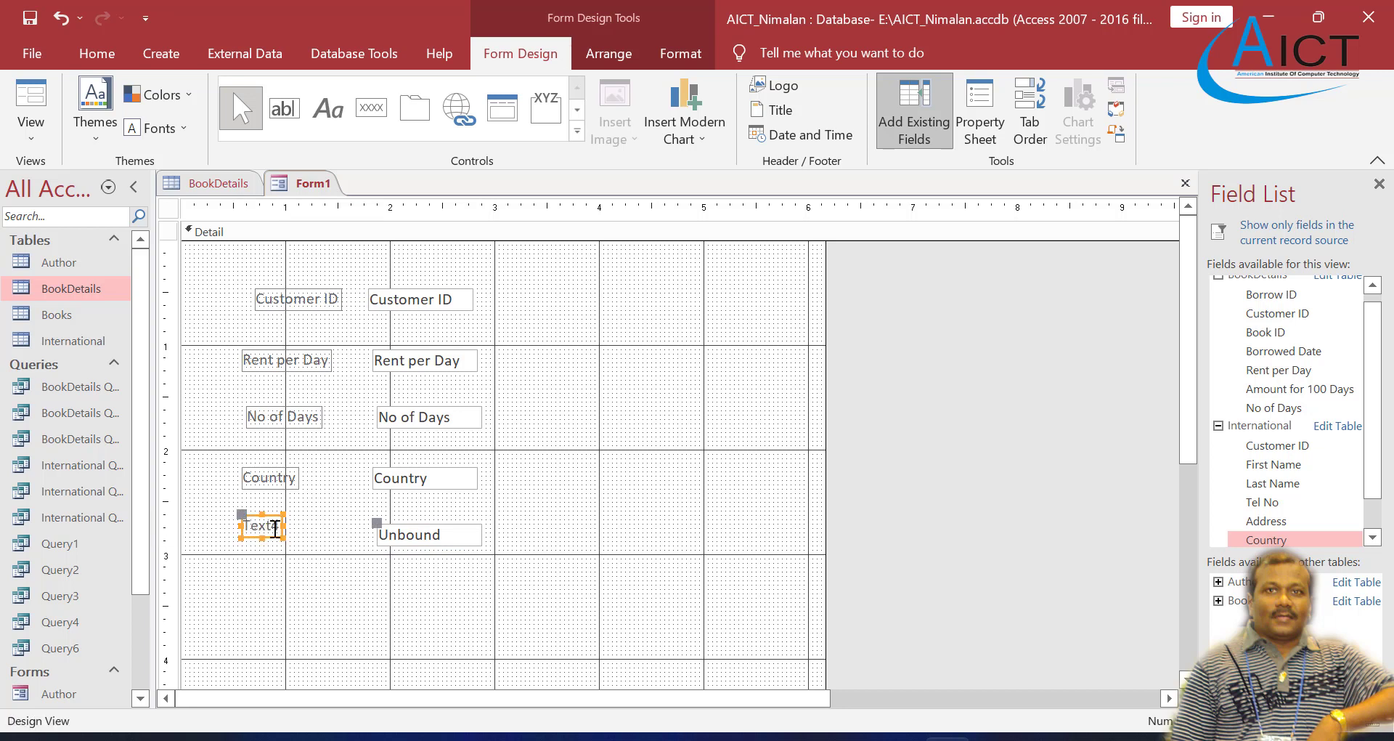
Step: Caption the new text box's label New Amount and move the text box up level with the label
click(282, 528)
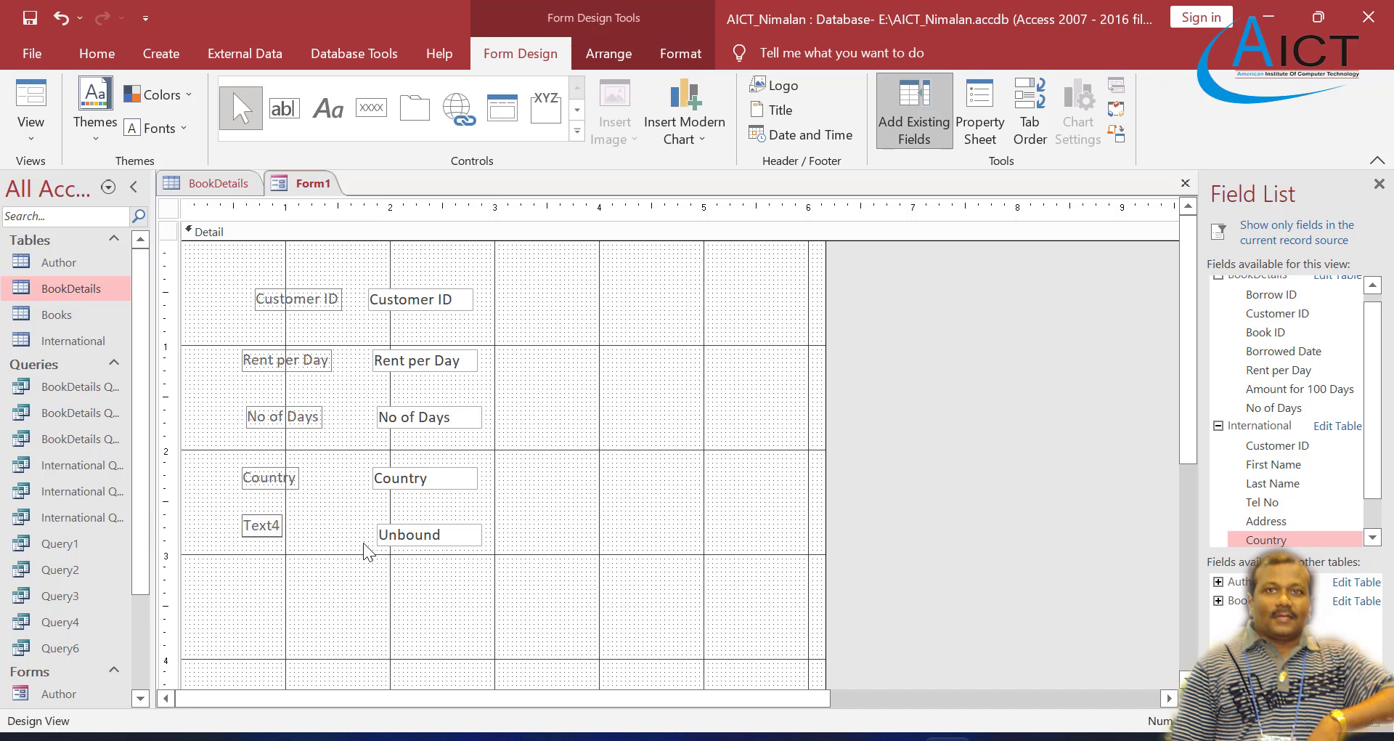
key(BackSpace)
key(BackSpace)
key(BackSpace)
key(BackSpace)
key(BackSpace)
text(New Amount)
click(364, 583)
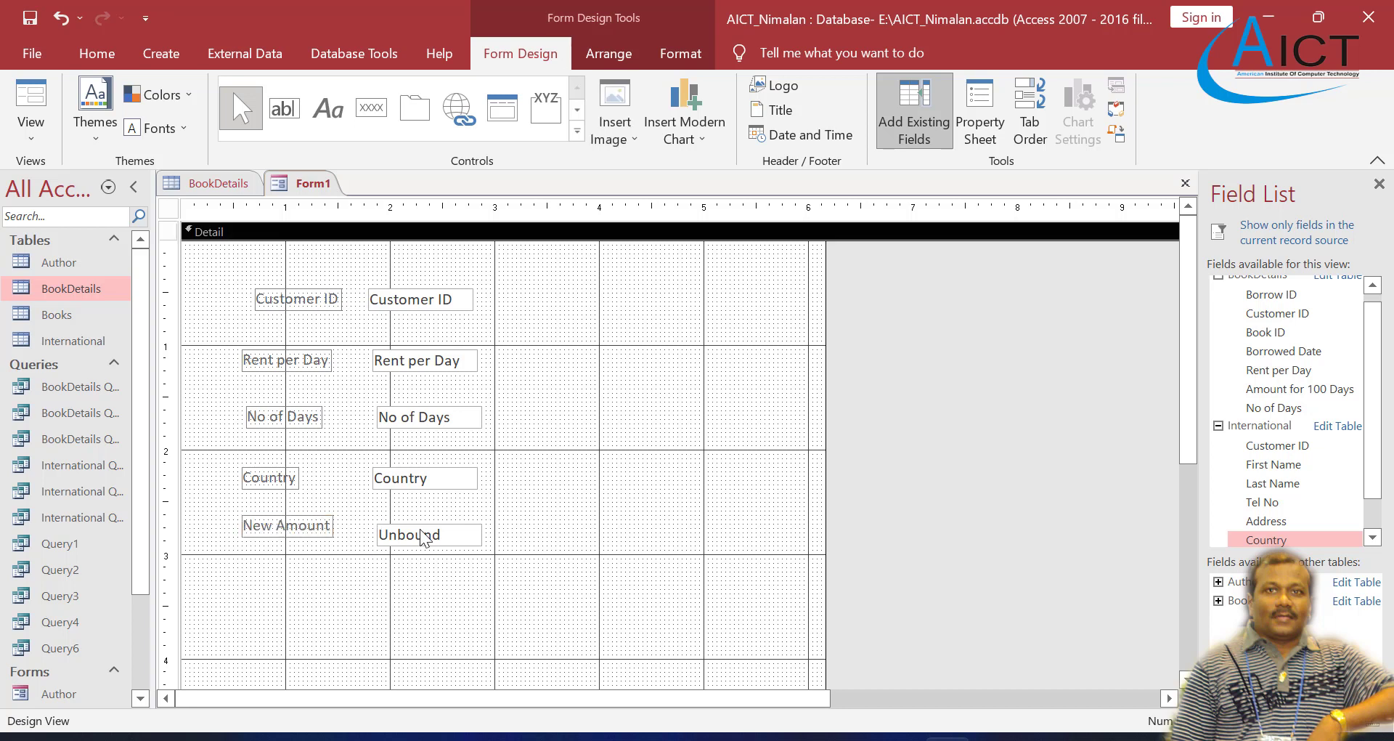
click(424, 525)
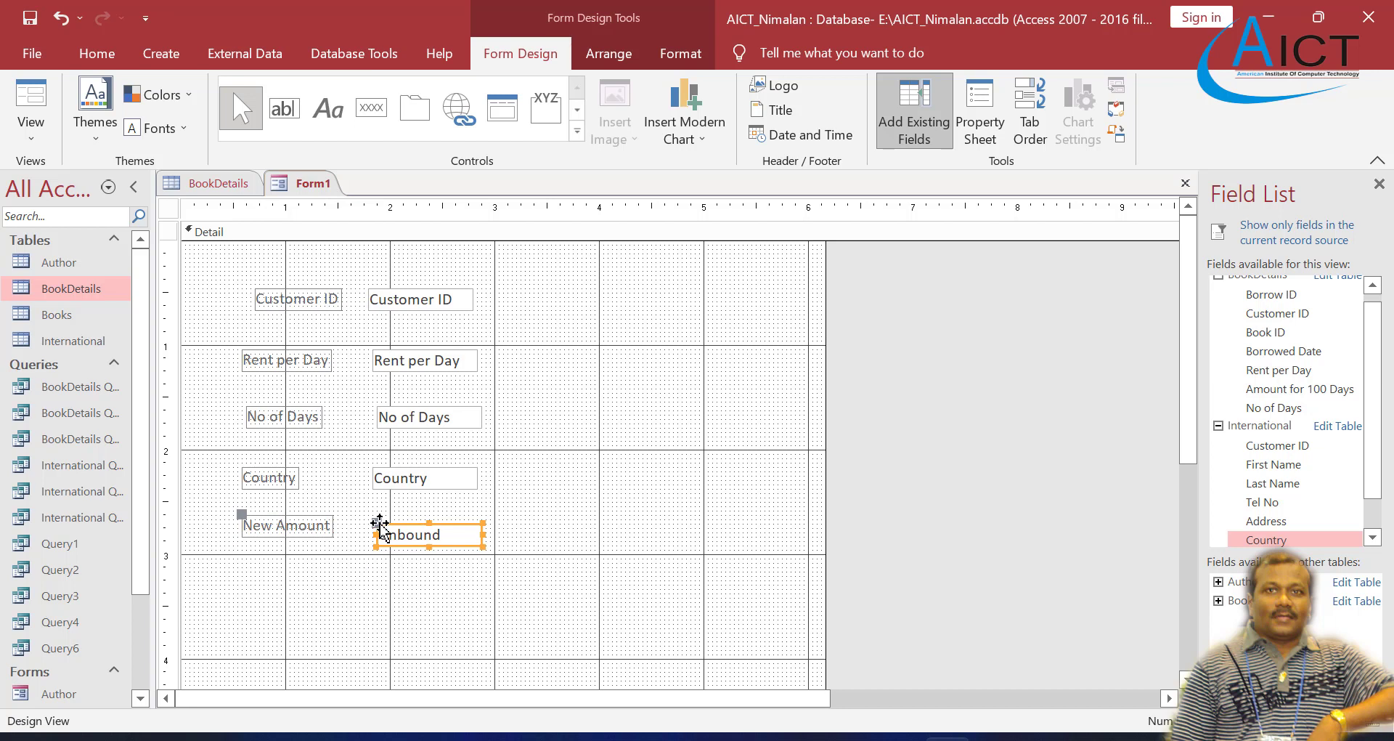
drag(380, 517, 380, 516)
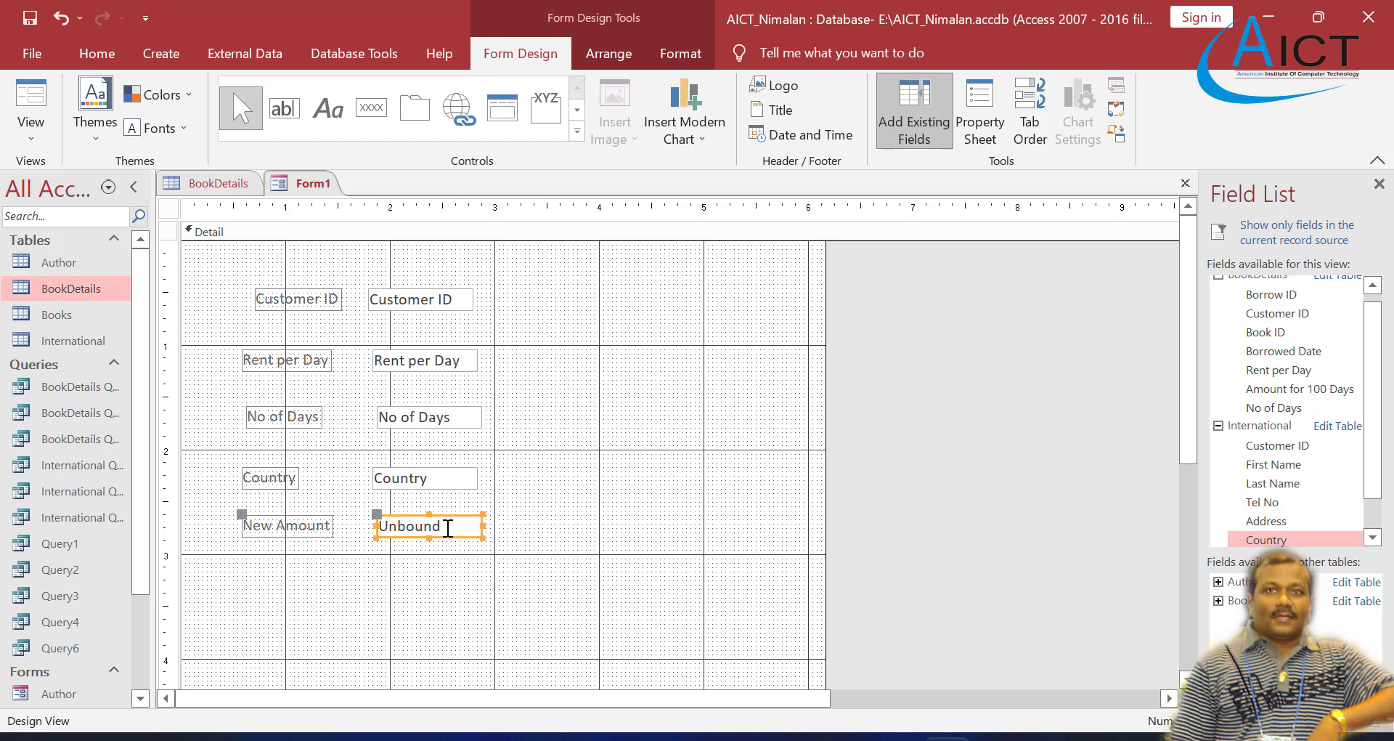
Step: Enter the formula =([No of Days]*[Rent per Day]) in the New Amount text box
click(452, 528)
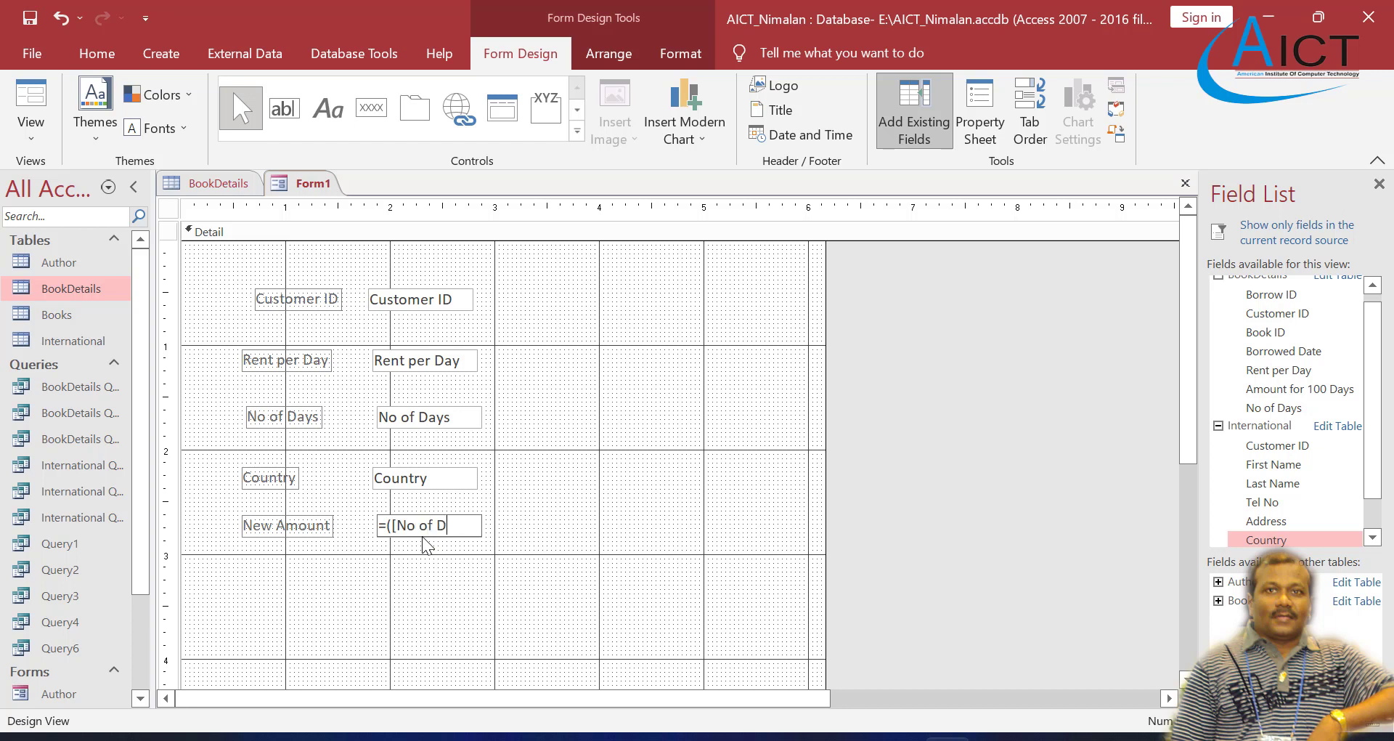
text(ays)
text(])
text(*)
text([)
text(Rent)
text( per )
text(Day)
text(]))
key(Return)
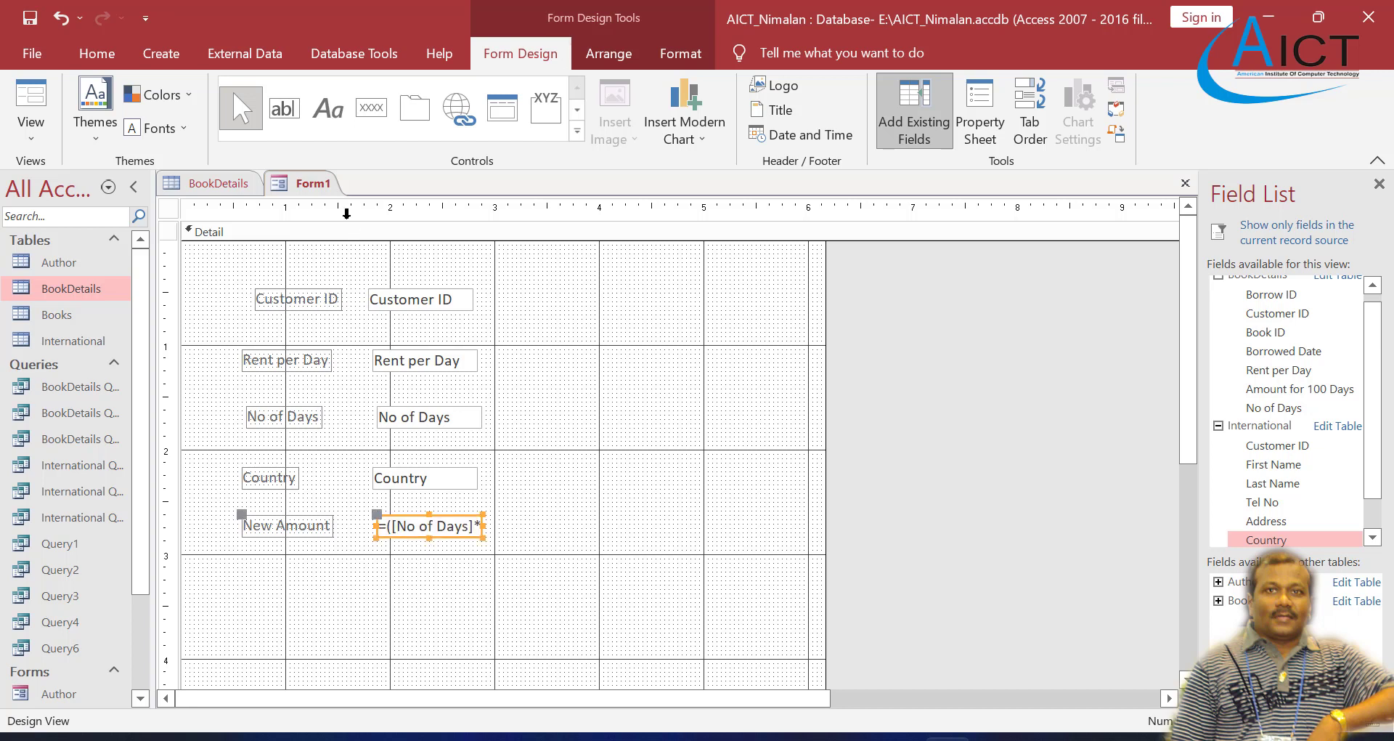
Step: Check the calculated New Amount across the records in Form view, and return to Design view
right_click(306, 182)
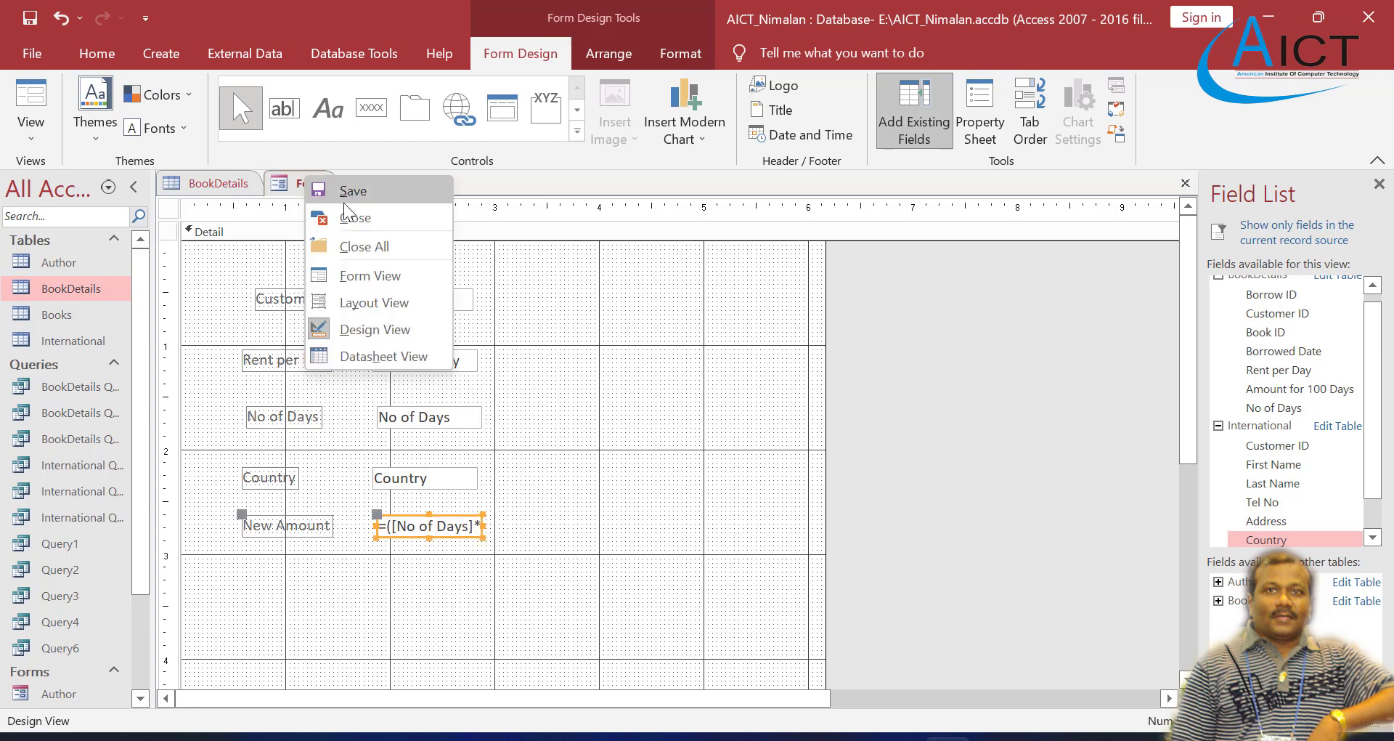
click(356, 275)
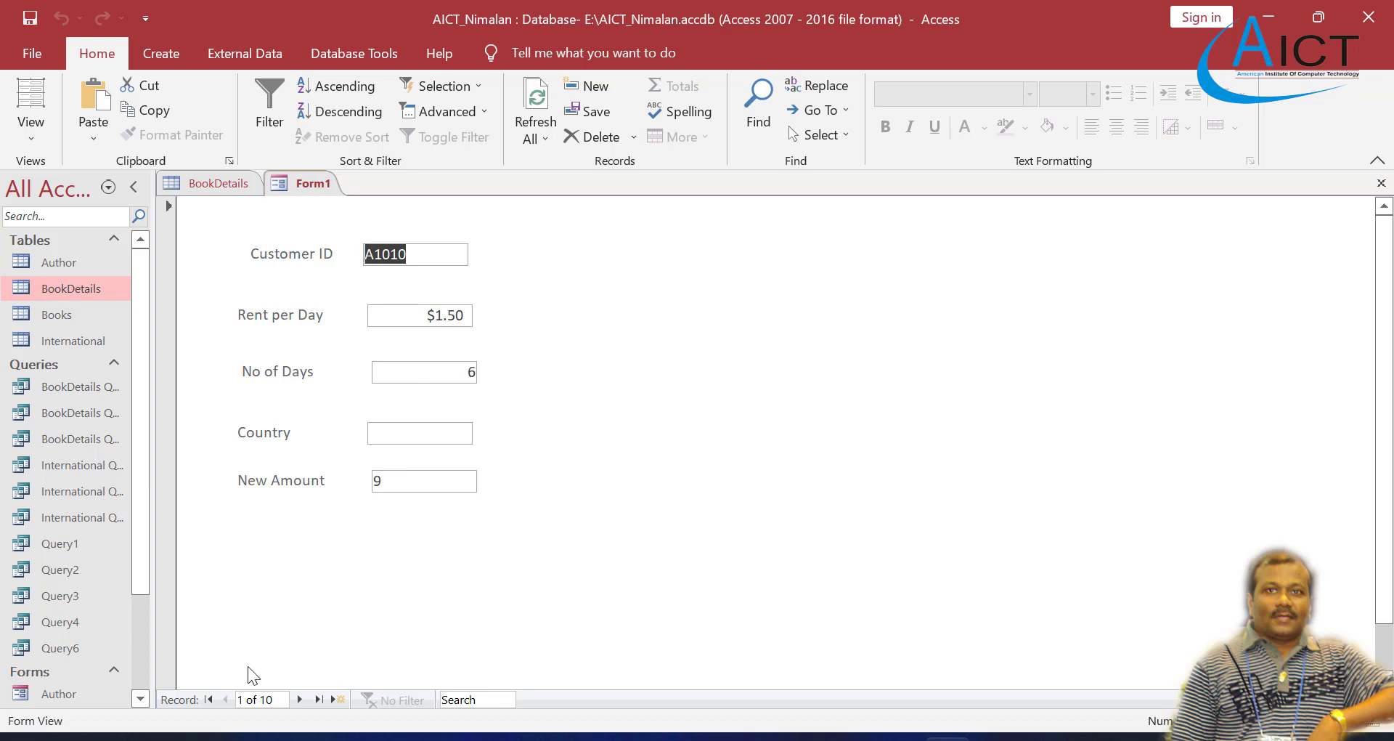
click(304, 698)
click(303, 698)
click(302, 698)
click(300, 699)
click(300, 698)
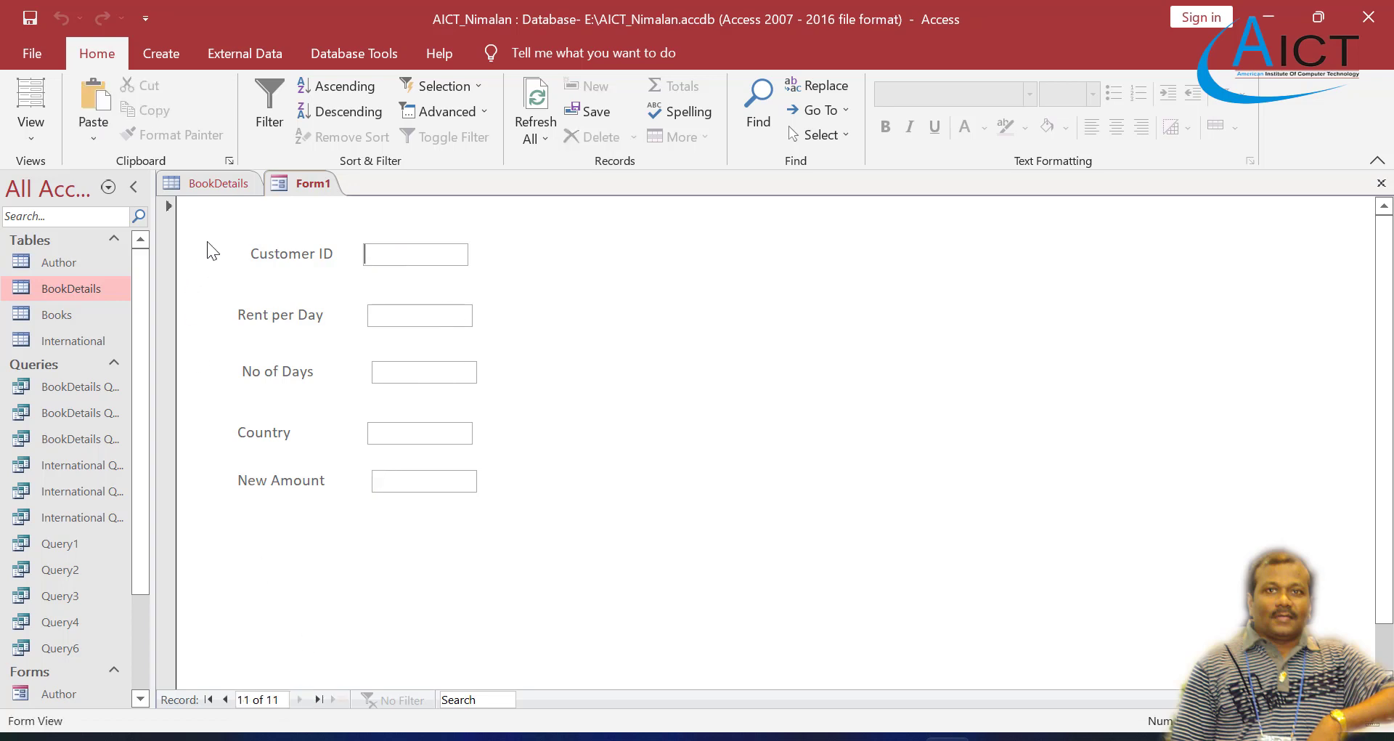
right_click(313, 187)
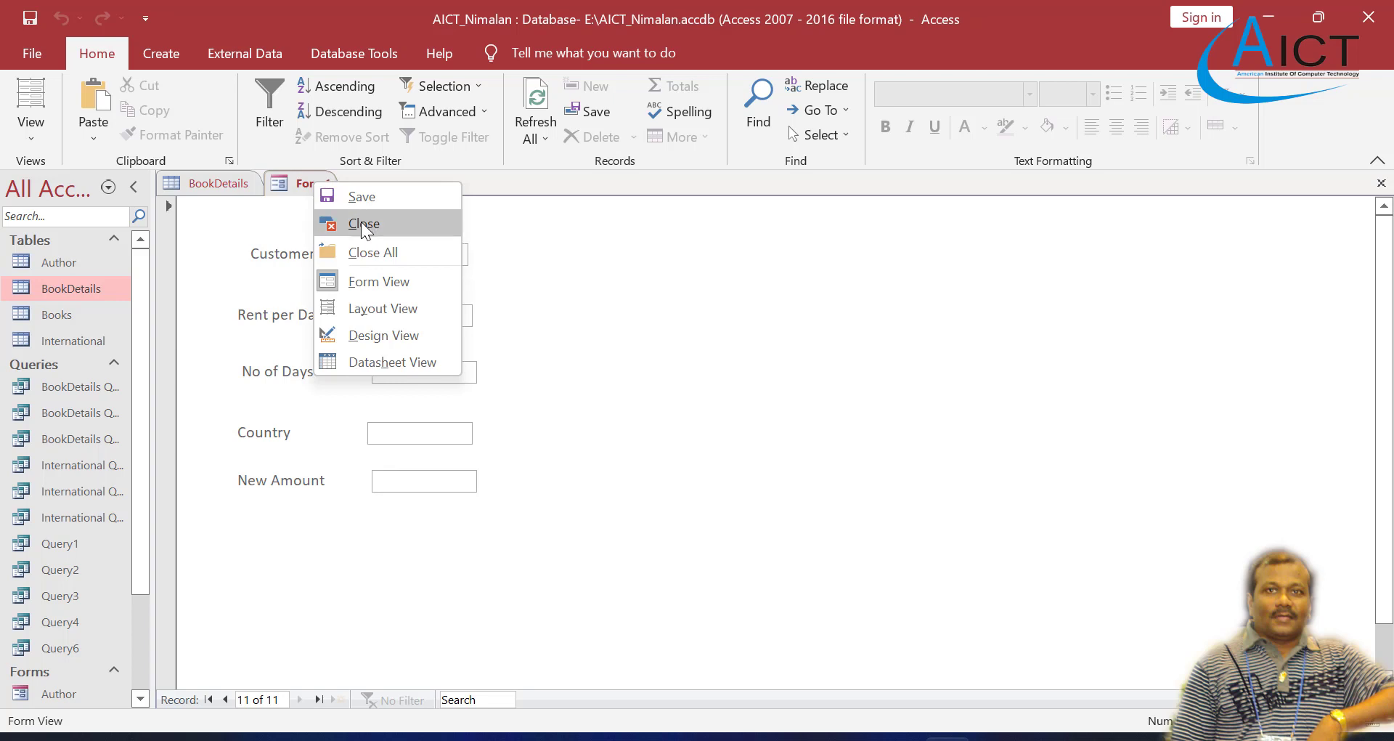
click(389, 335)
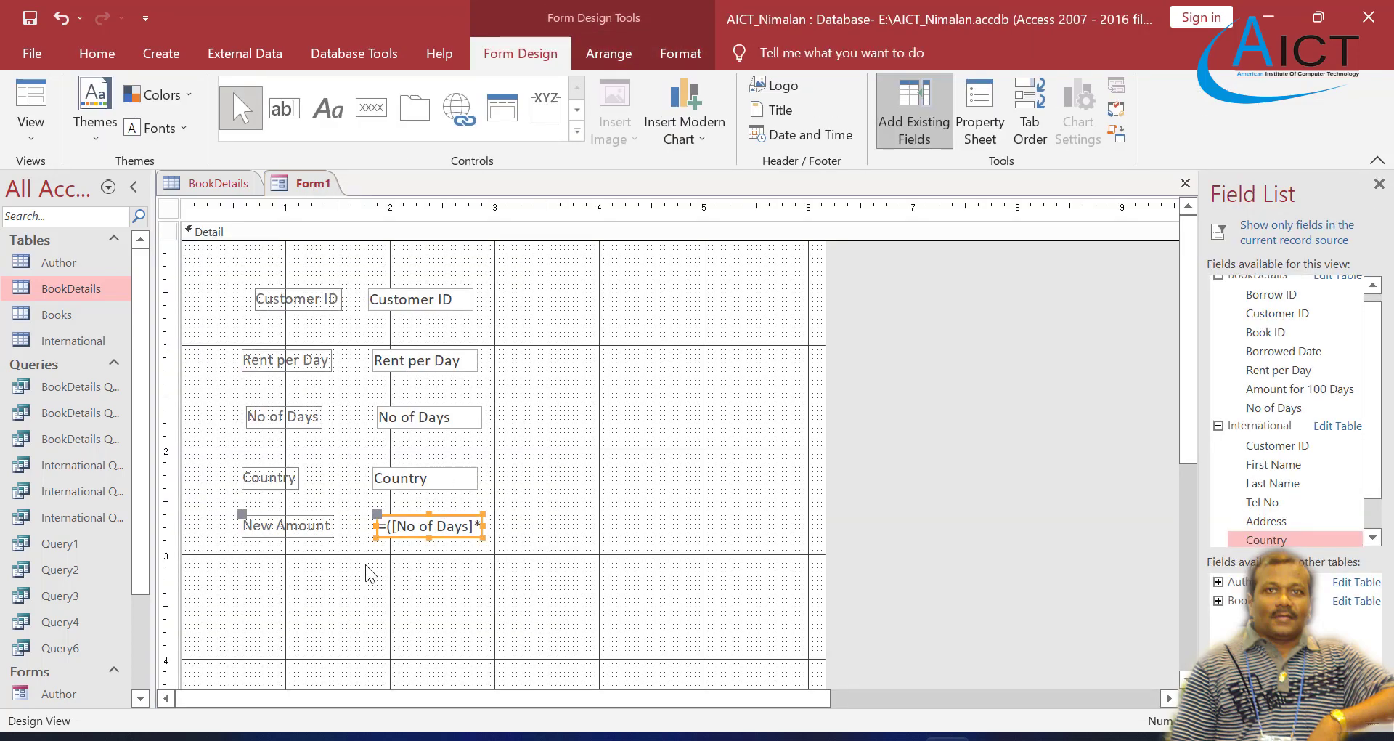
Step: Add a second unbound text box below New Amount and line up the box and its label with the fields above
click(285, 111)
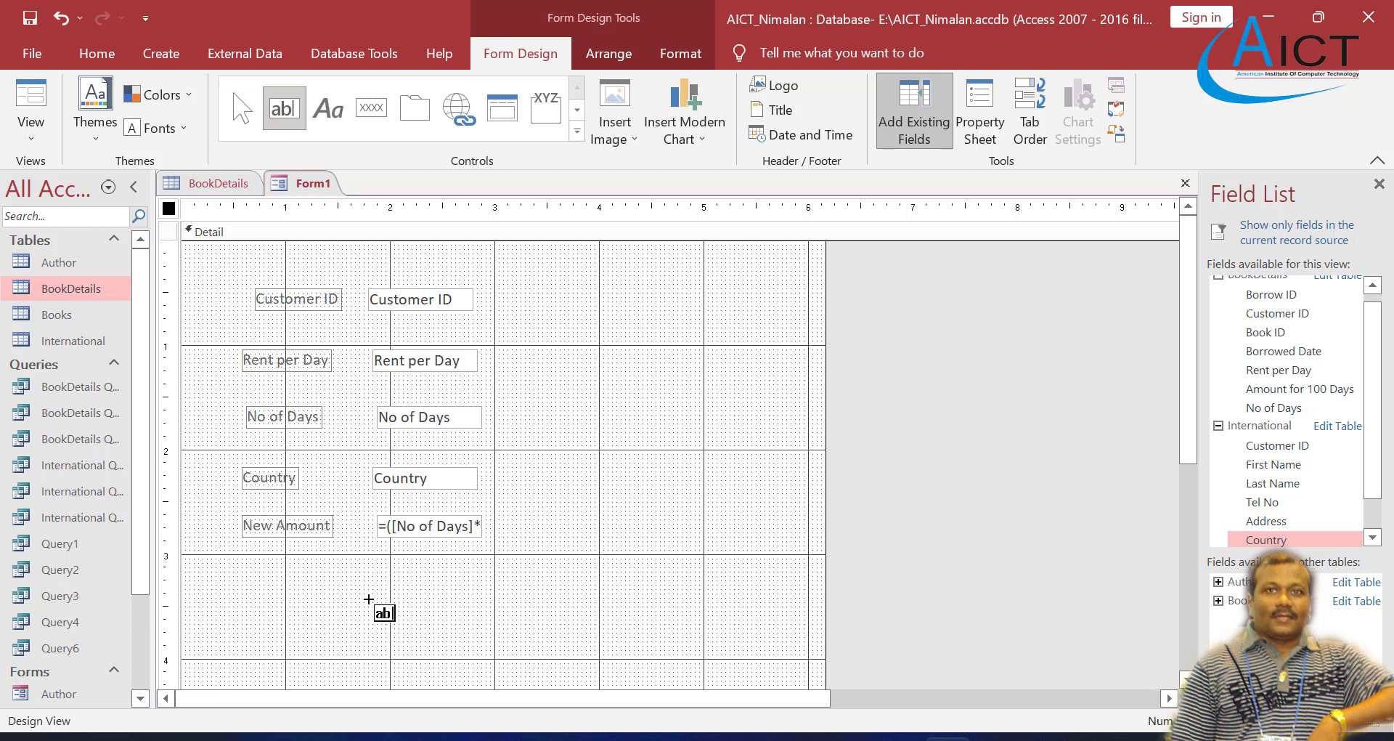
click(268, 587)
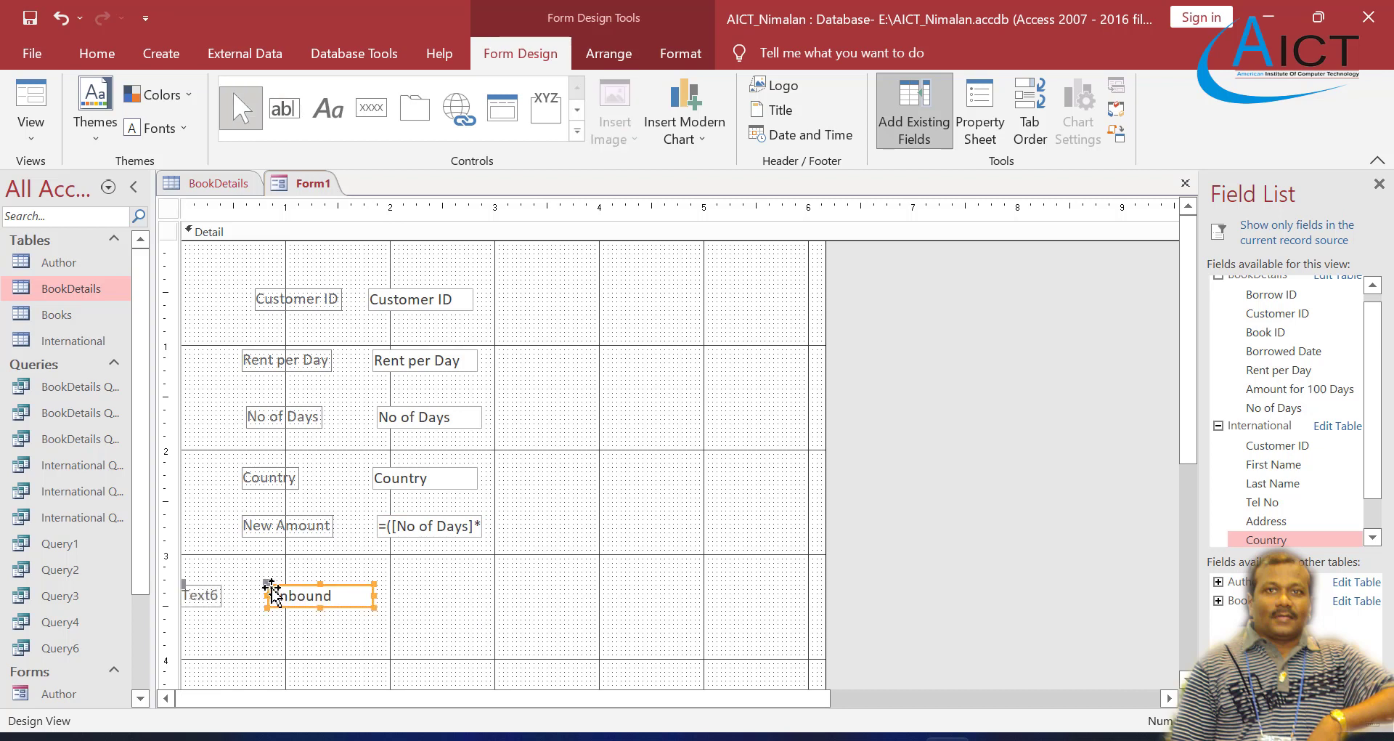
drag(273, 587, 376, 587)
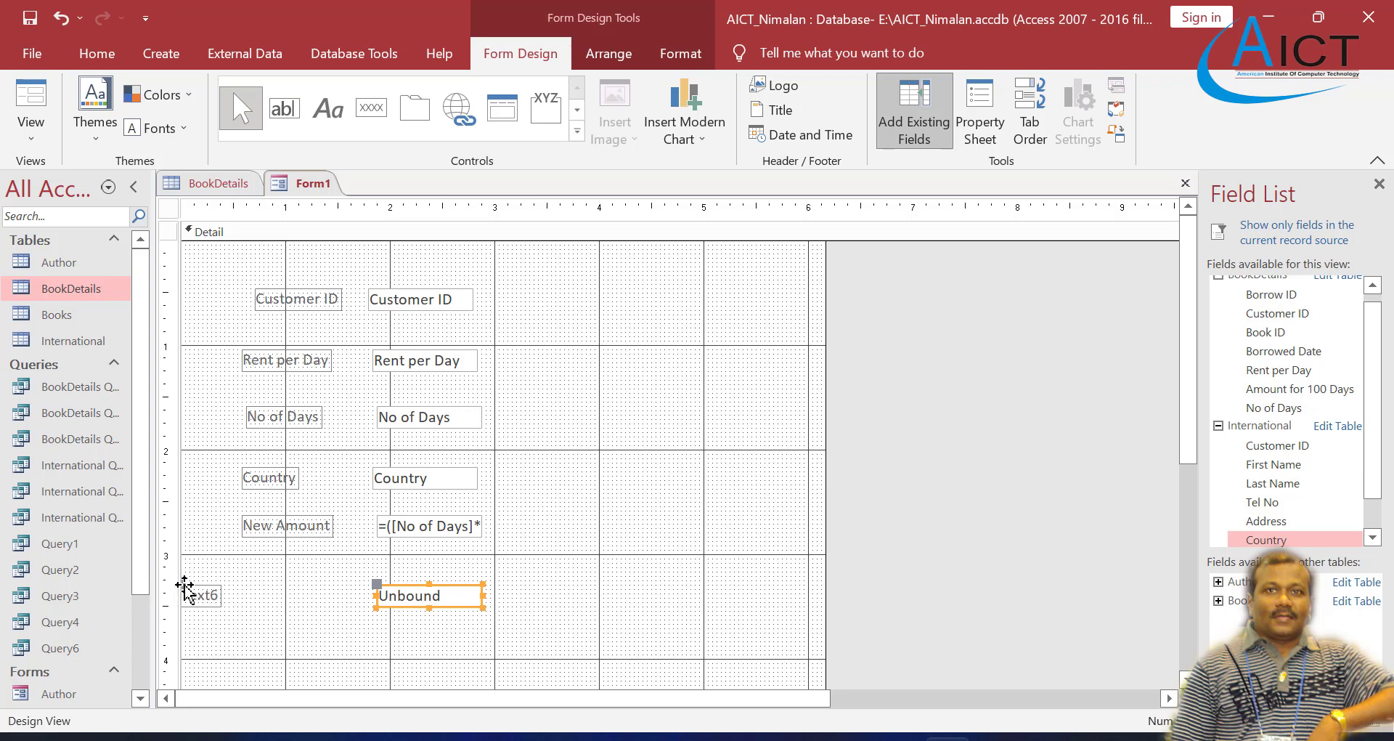
drag(186, 589, 245, 585)
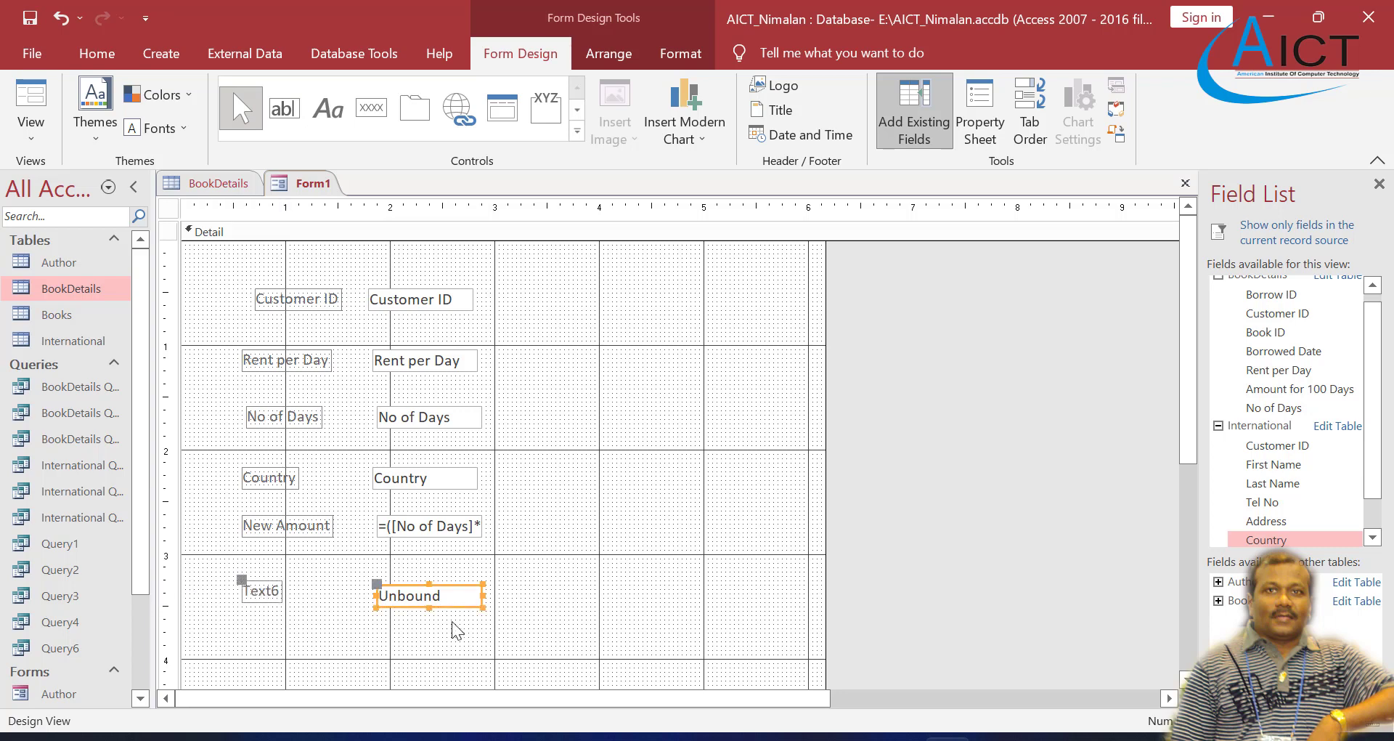
Step: Check task 7 in the Exercise 4 PDF and caption the second unbound text box's label Discount
click(803, 739)
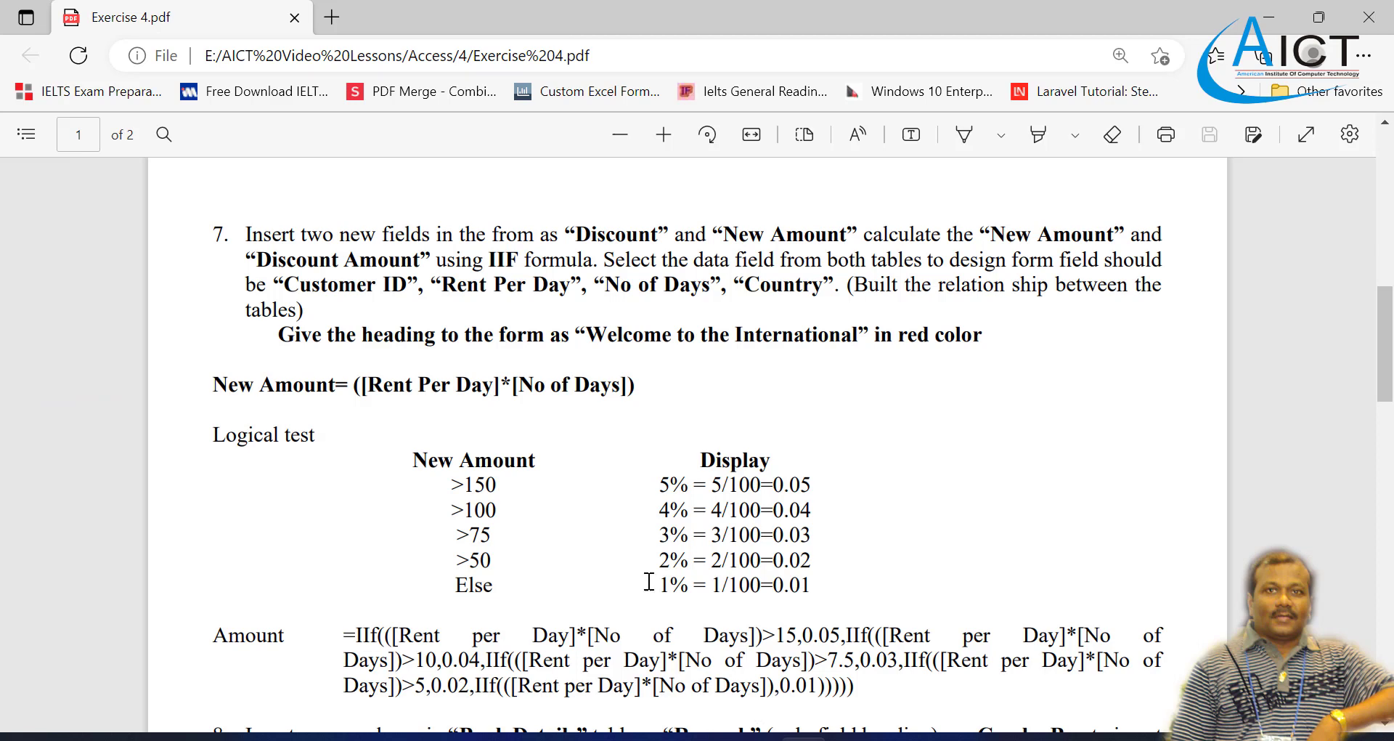
scroll(535, 399, down, 2)
click(948, 737)
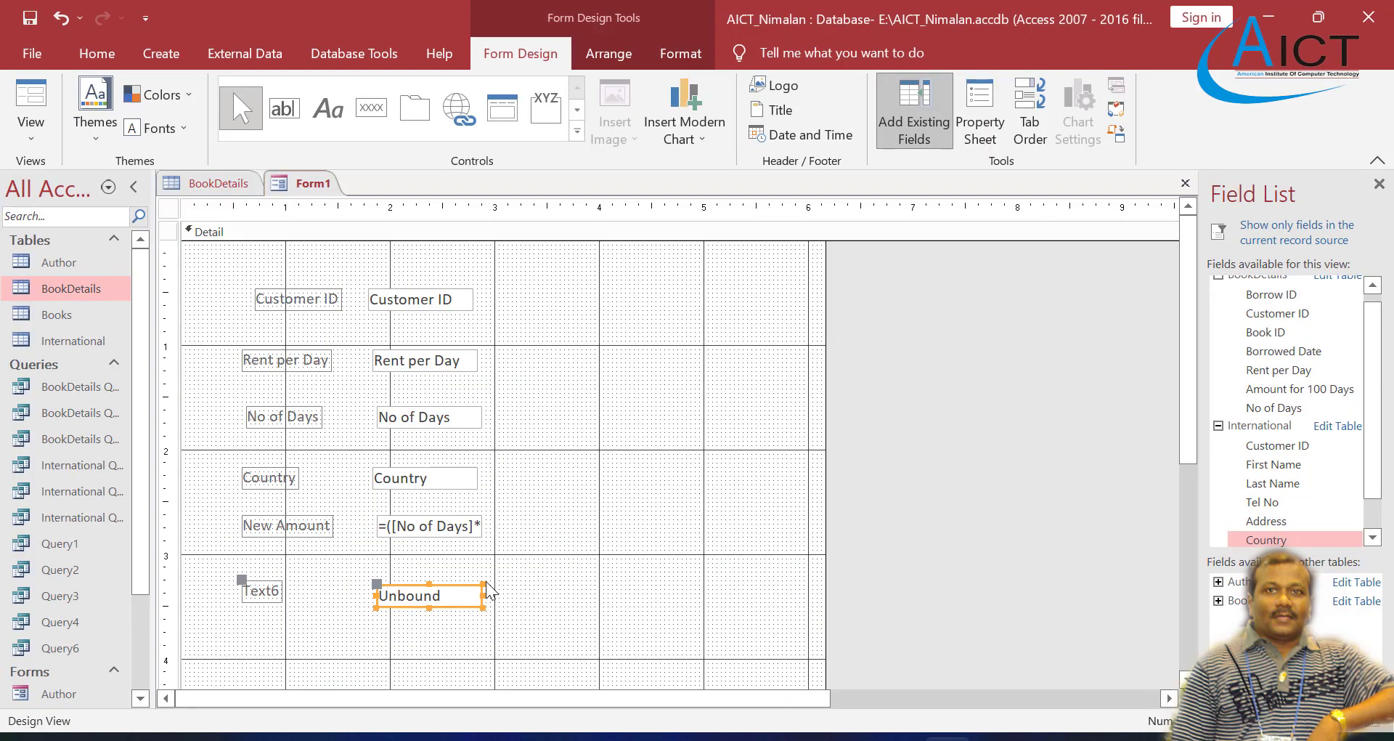
click(278, 589)
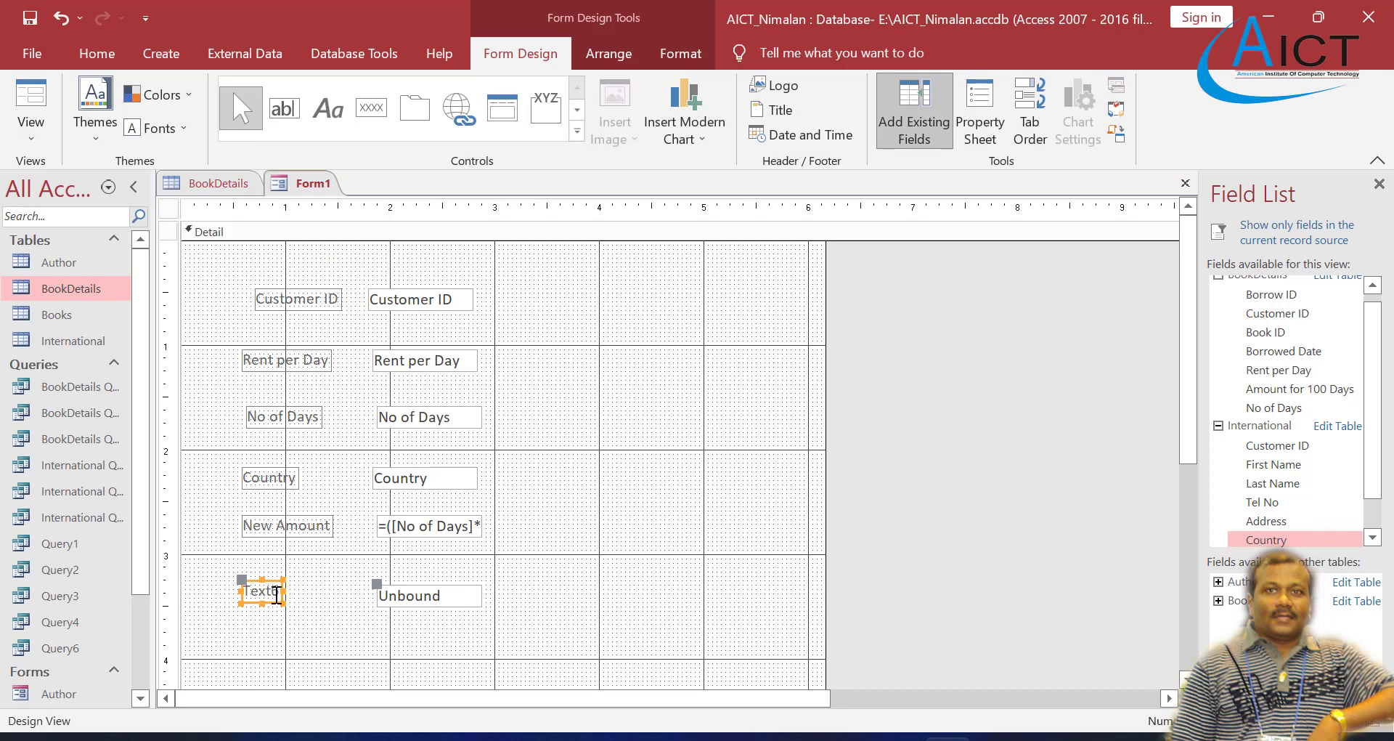
click(277, 591)
key(BackSpace)
key(BackSpace)
key(BackSpace)
text(Discount)
click(456, 594)
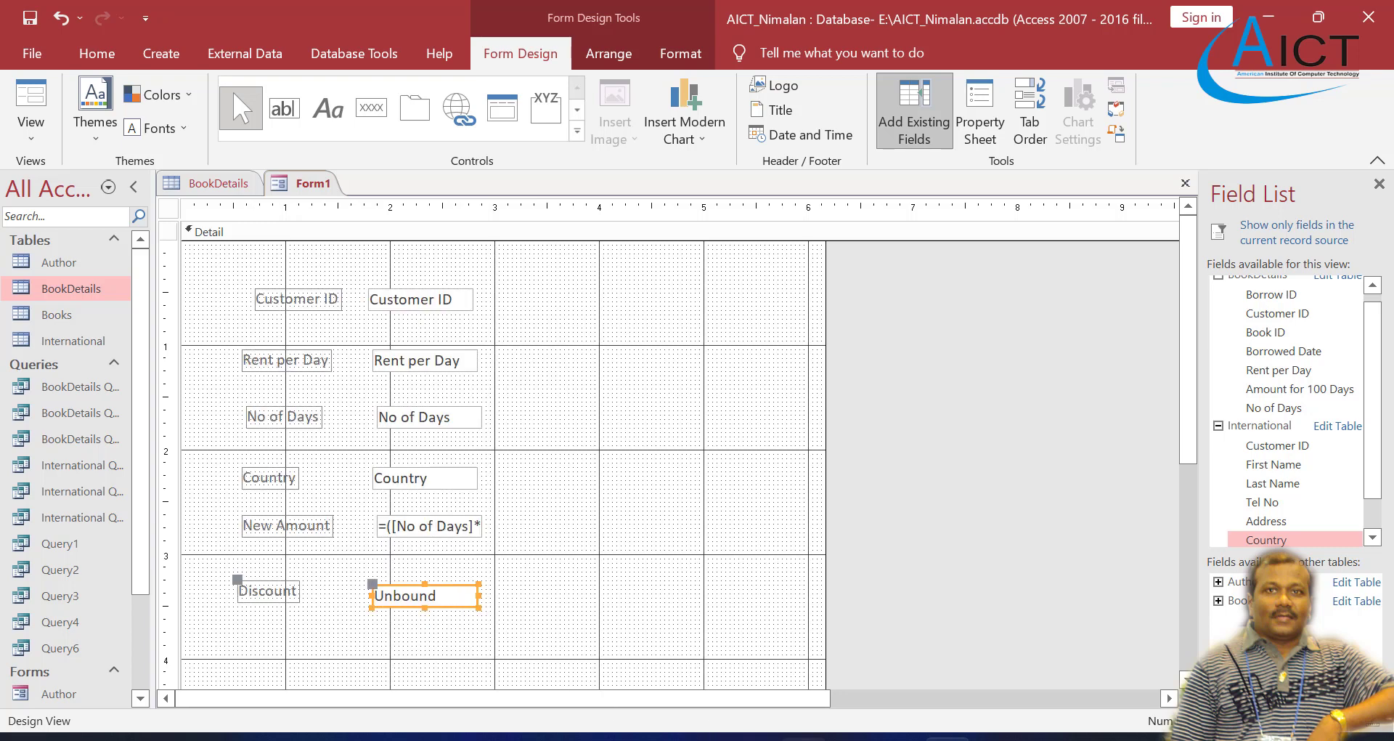
Step: Review the logical test thresholds and the Amount IIf formula under task 7 in the Exercise 4 PDF
click(803, 737)
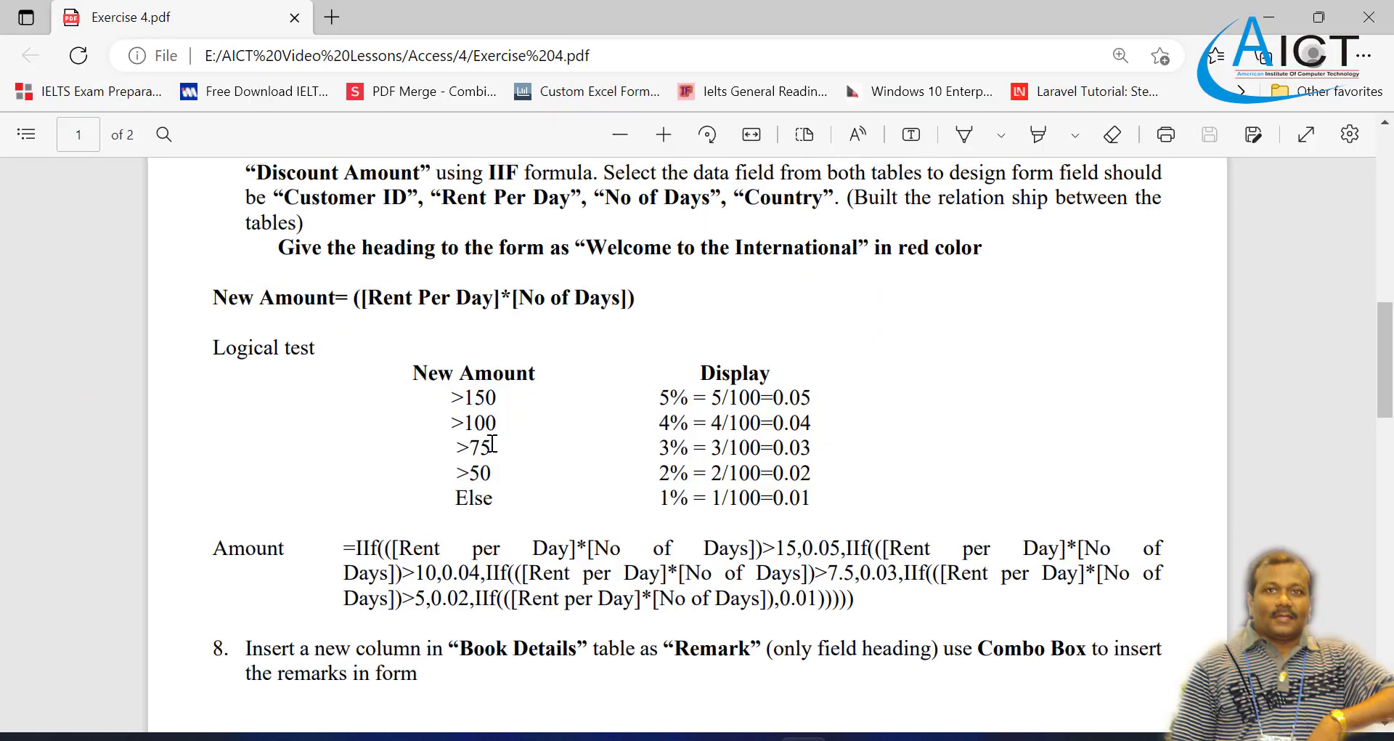
scroll(492, 443, up, 3)
scroll(492, 443, down, 3)
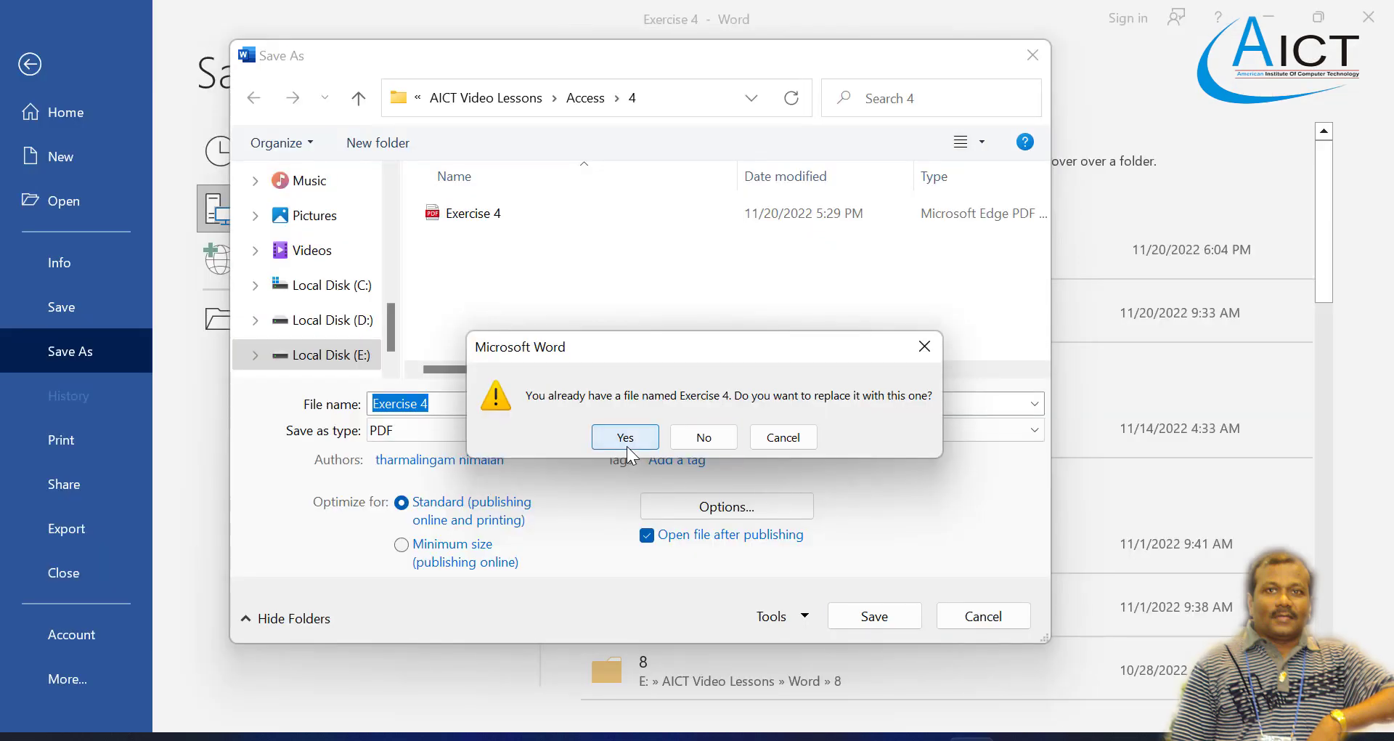
click(626, 446)
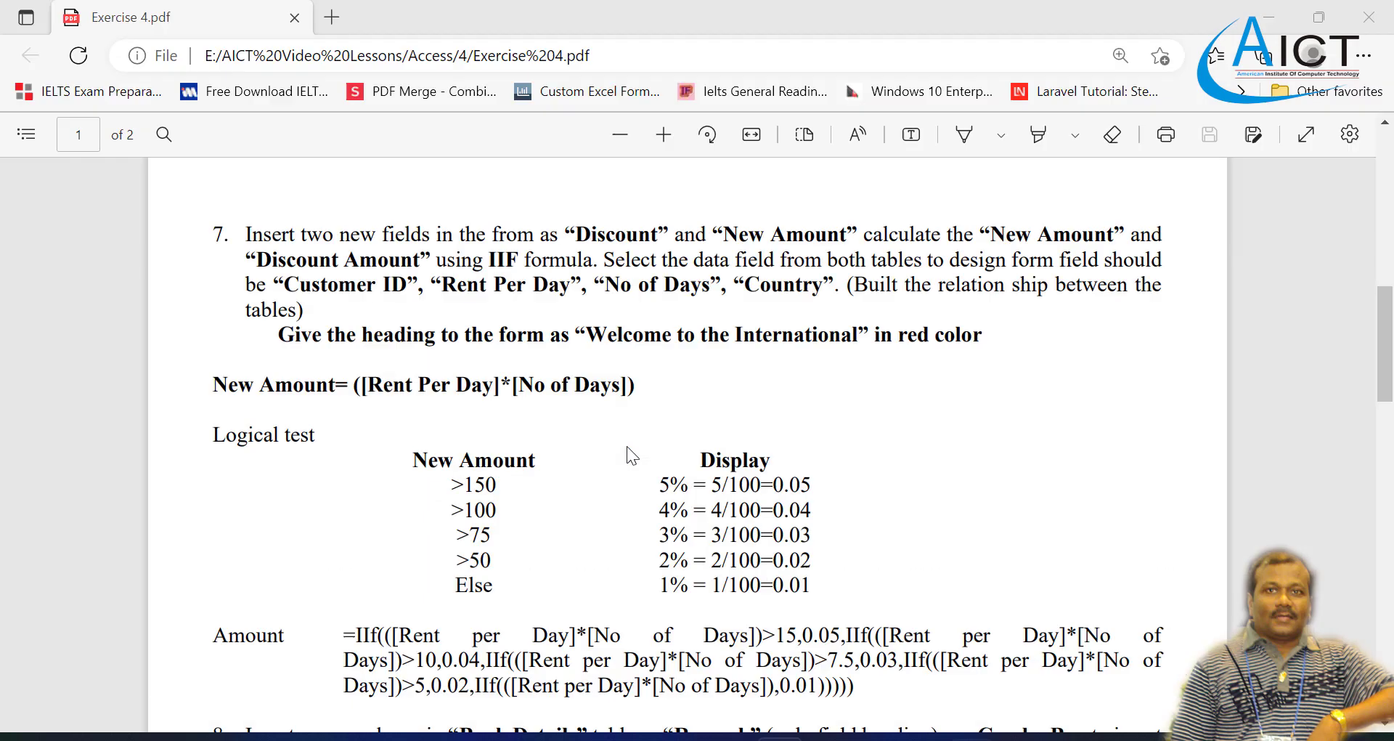
scroll(626, 459, down, 2)
scroll(626, 459, up, 1)
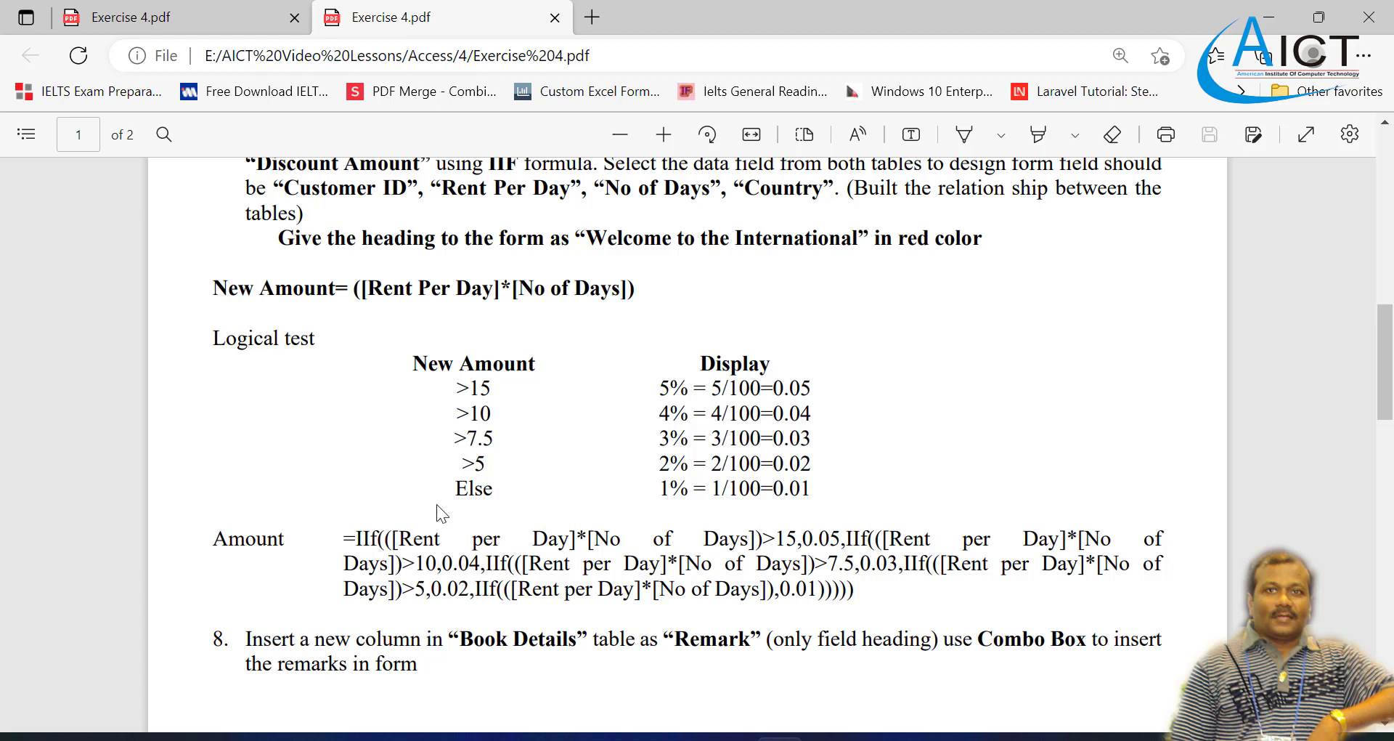
scroll(437, 504, down, 1)
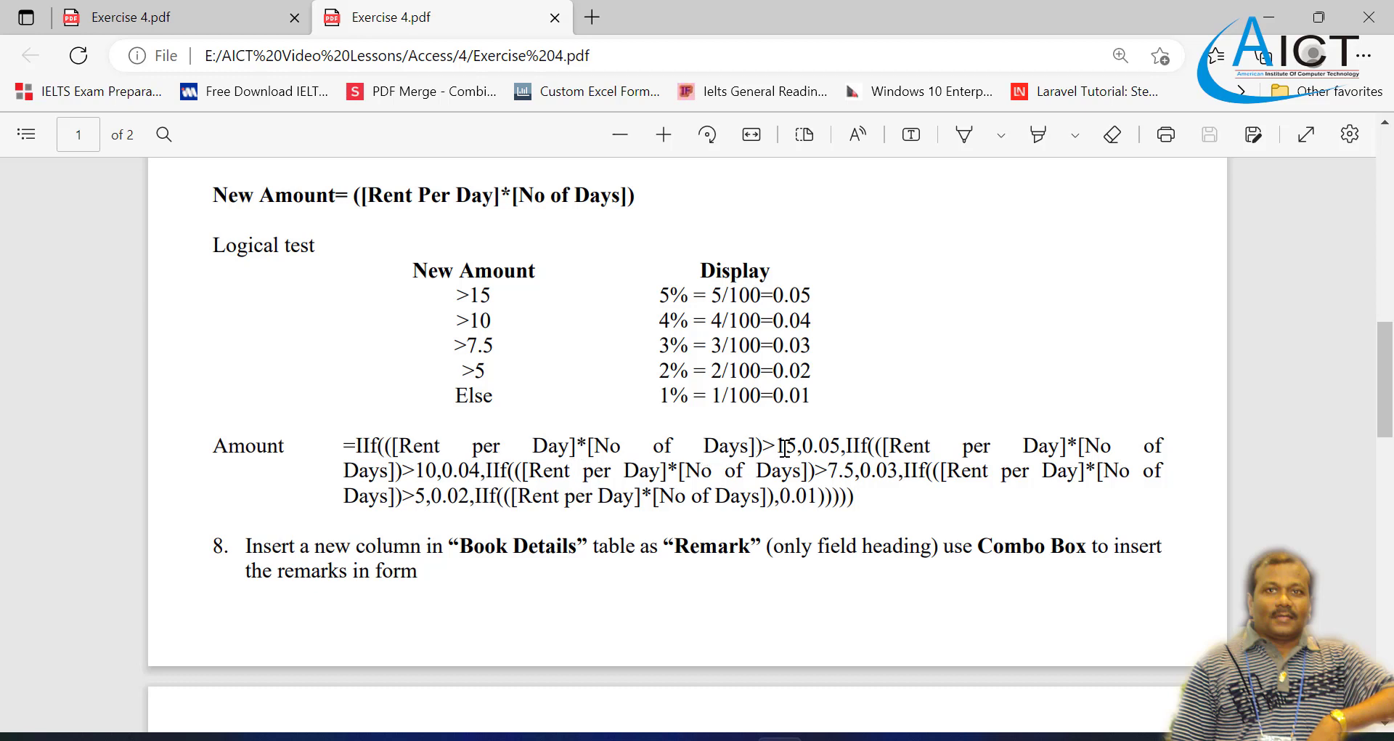
drag(798, 445, 841, 440)
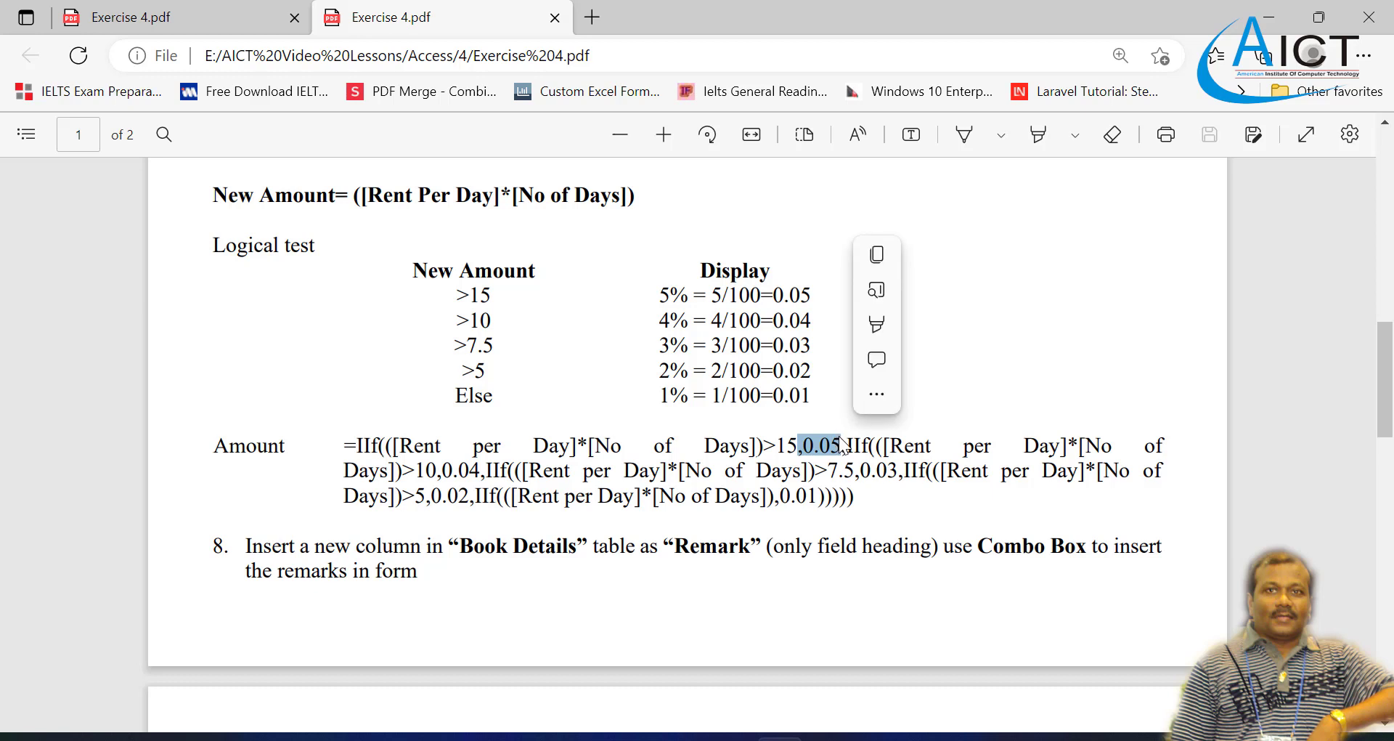
click(823, 478)
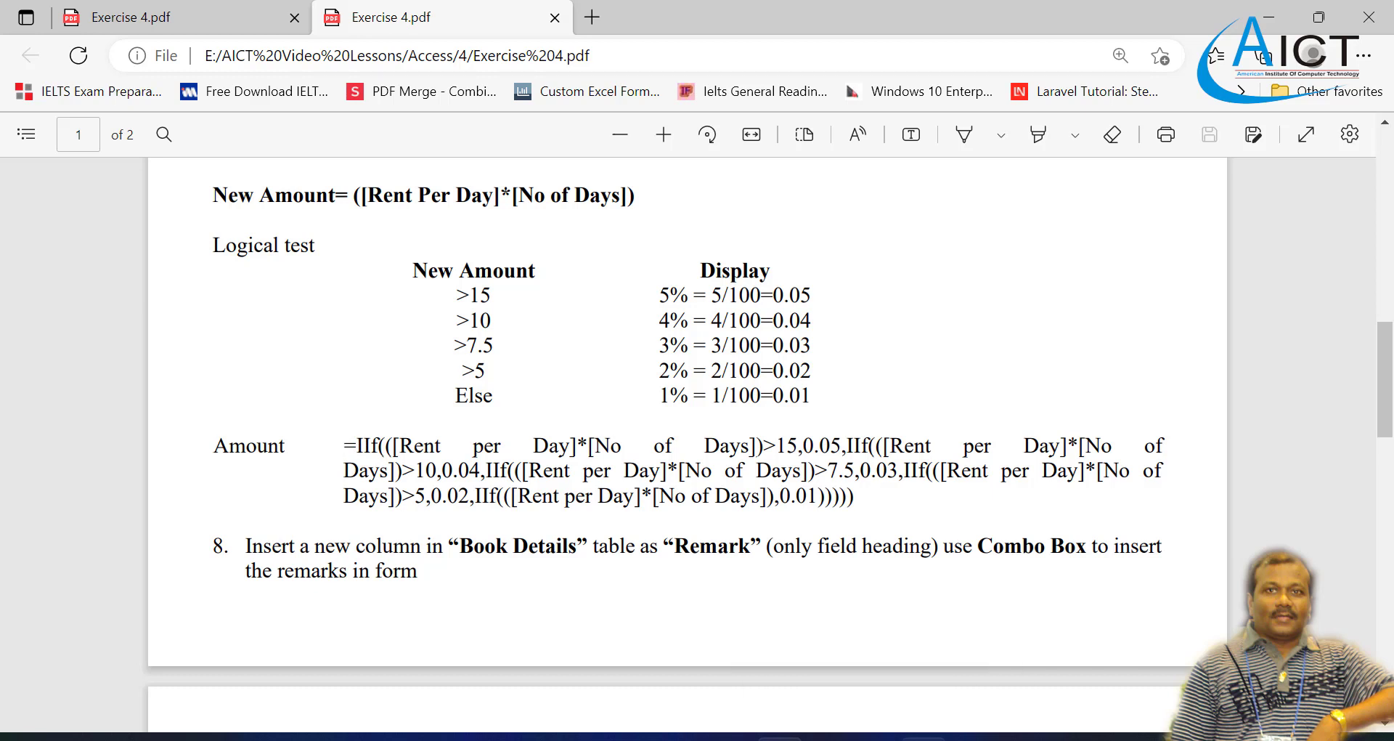
Step: Copy the Amount IIf formula from the Exercise 4 PDF into the Discount text box in Access, and widen the box to about the 5.75-inch mark
drag(344, 445, 866, 501)
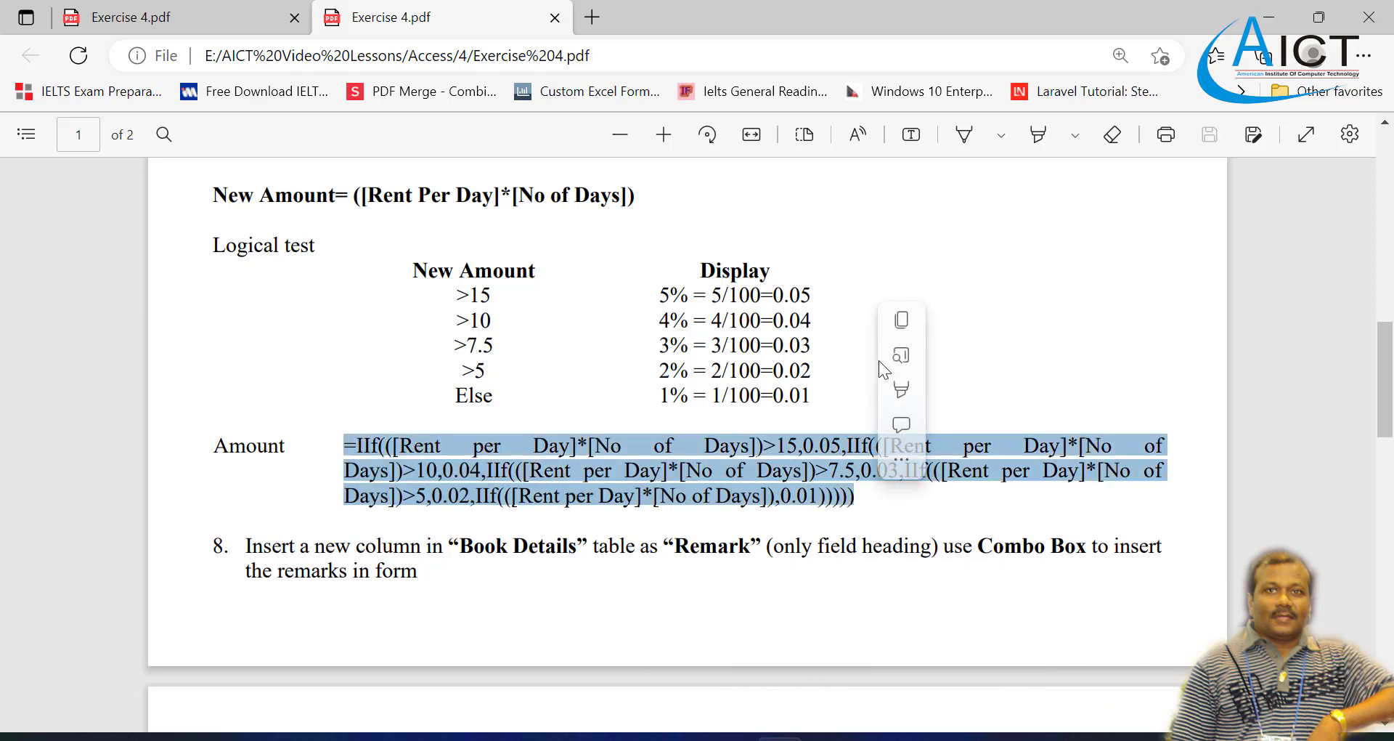
click(903, 320)
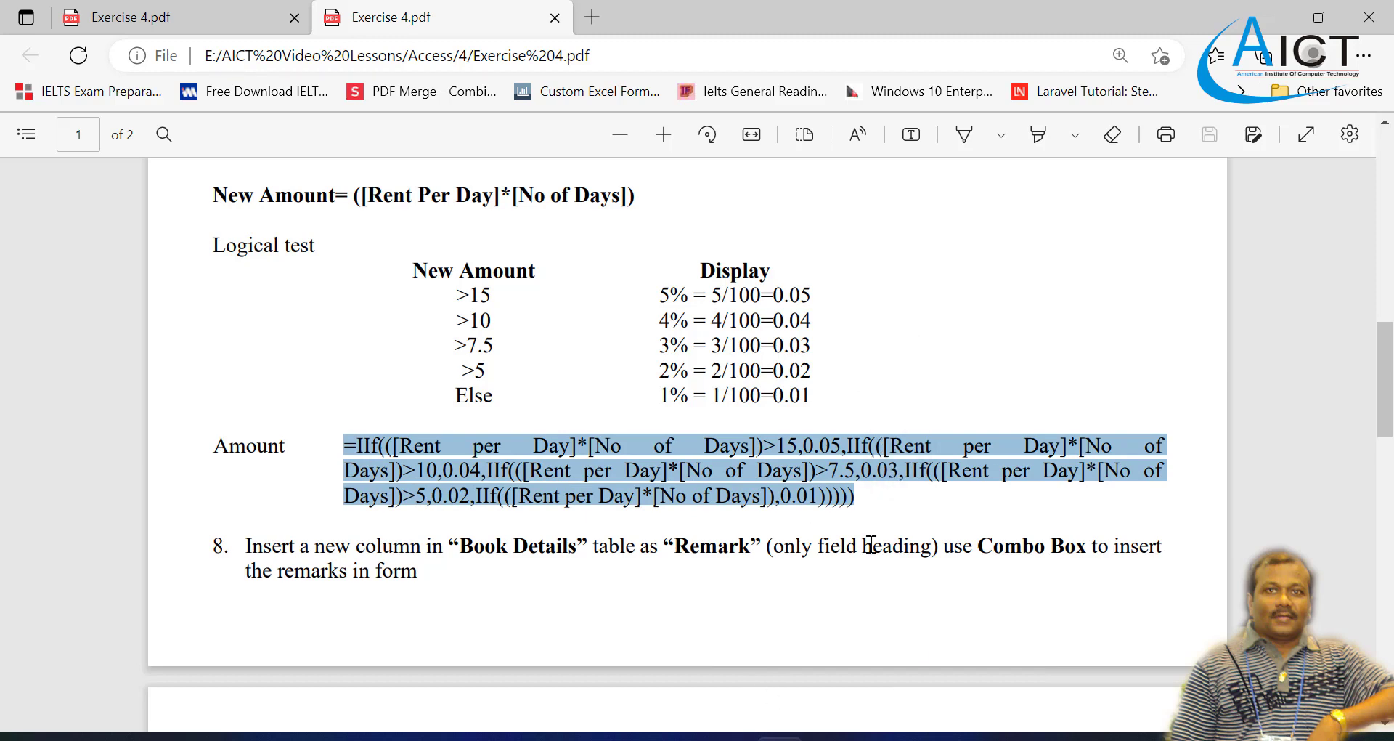
click(870, 504)
mouse_move(875, 736)
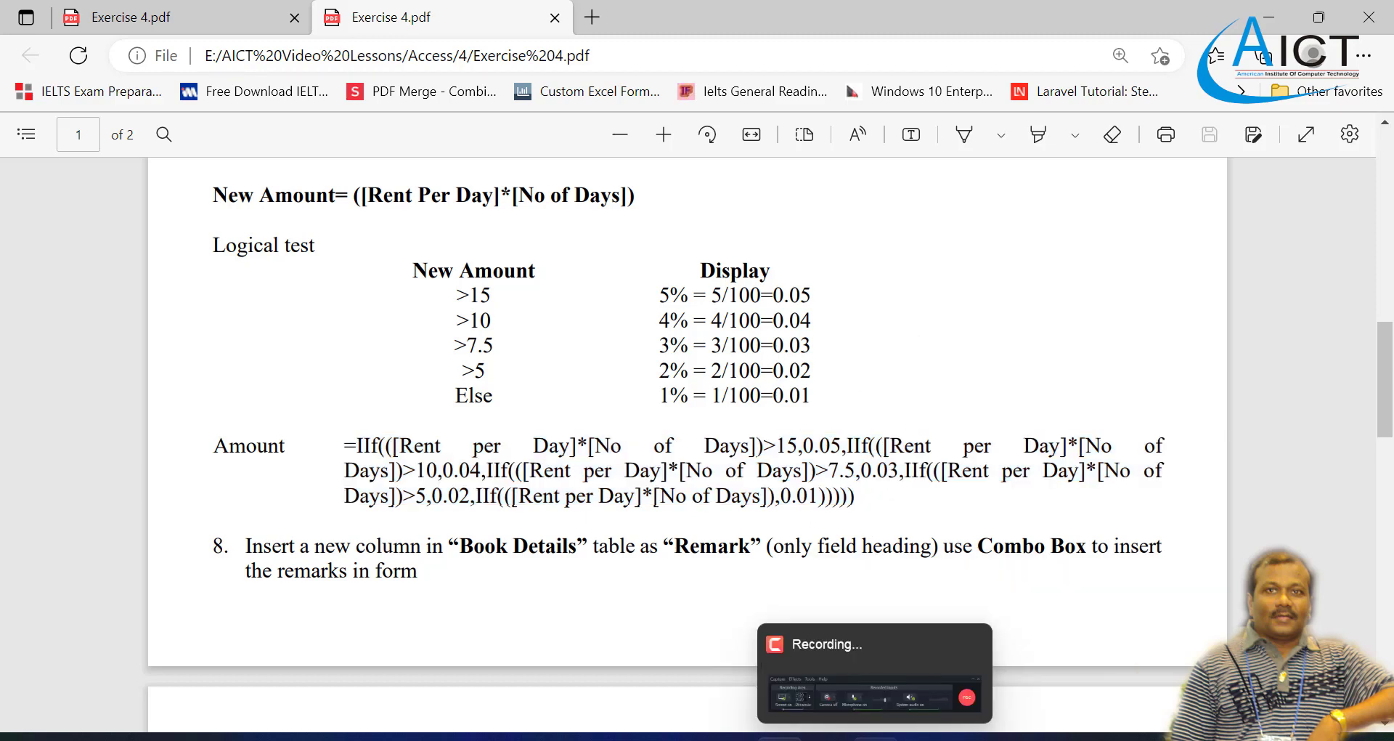
click(923, 737)
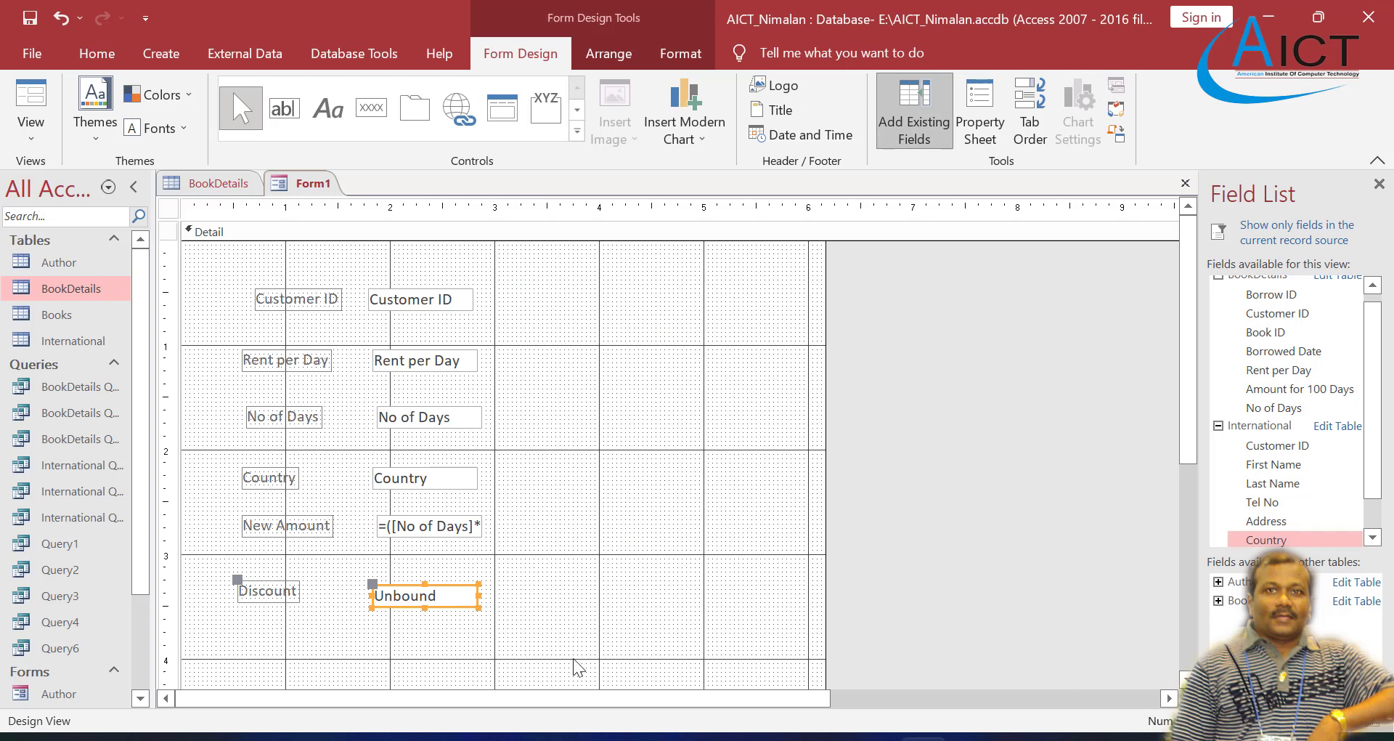
click(446, 599)
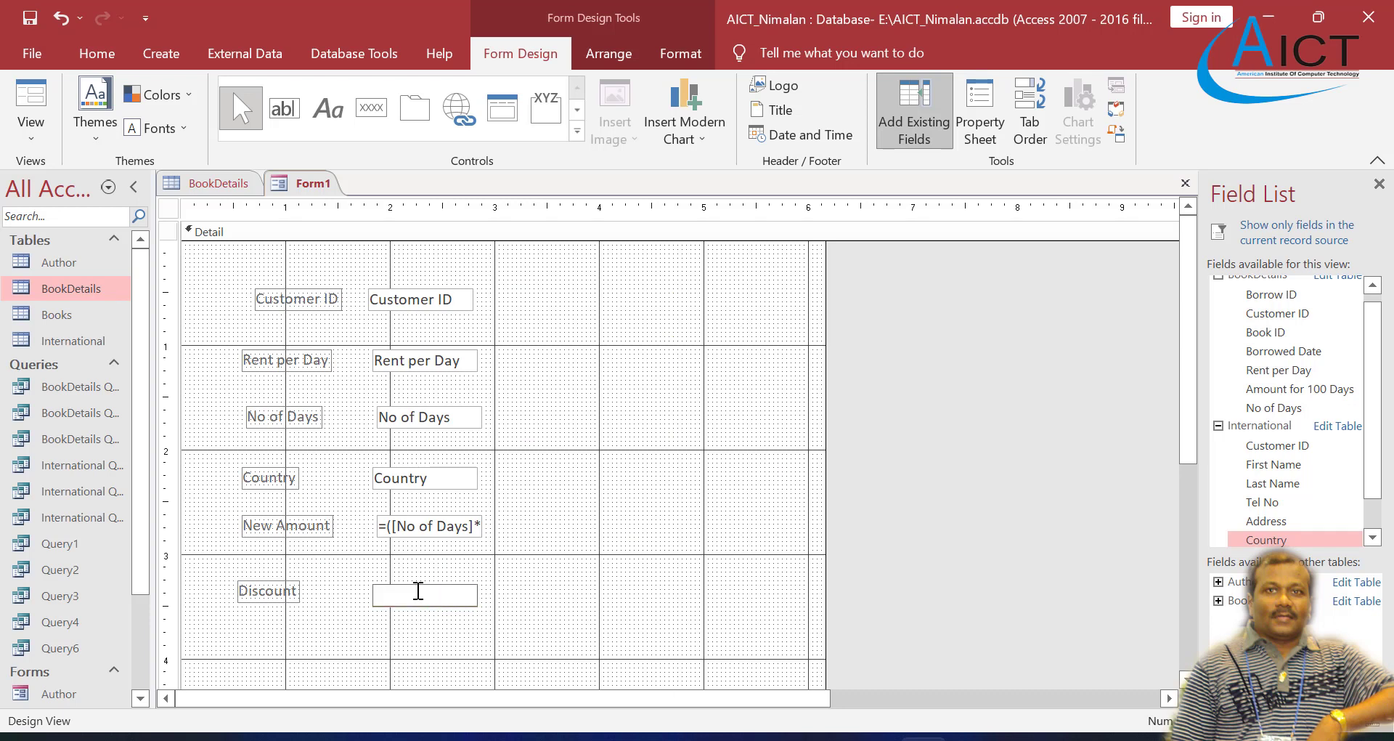
key(ctrl+v)
click(543, 617)
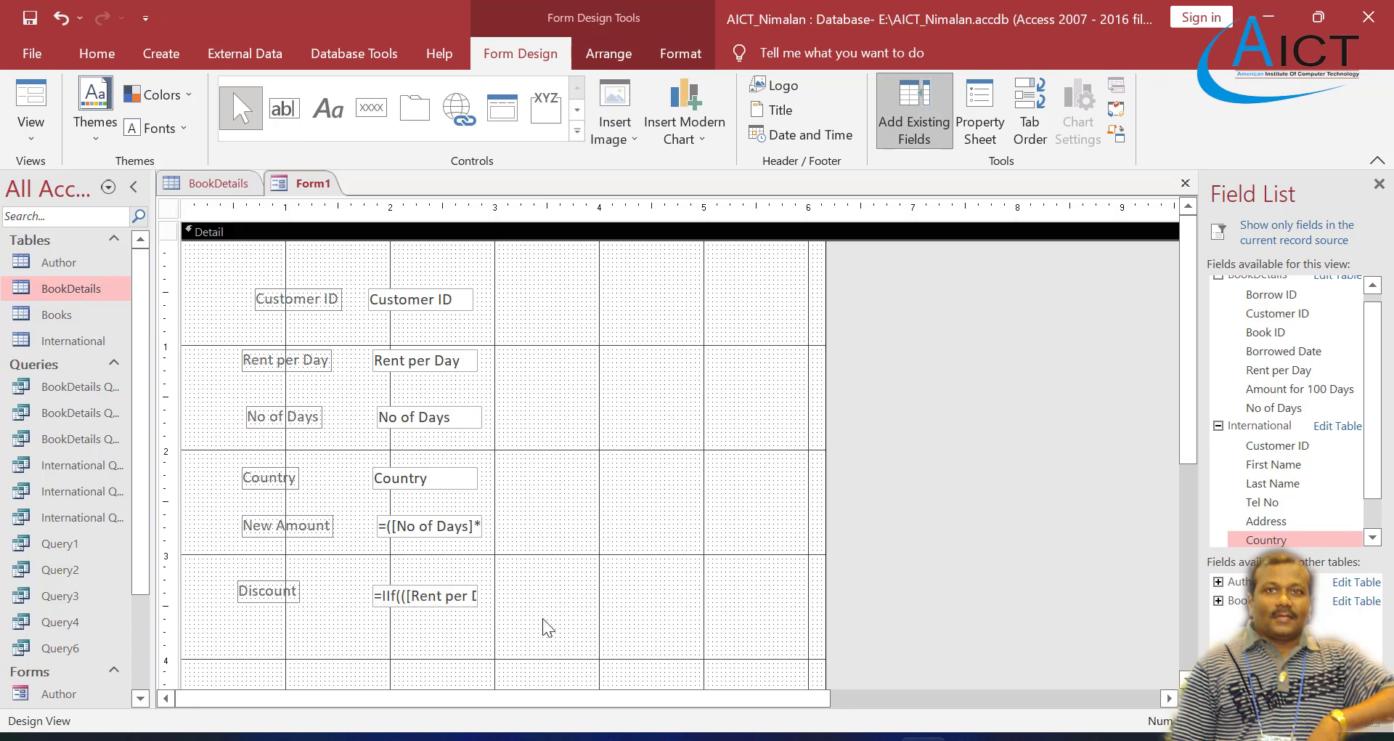
click(477, 605)
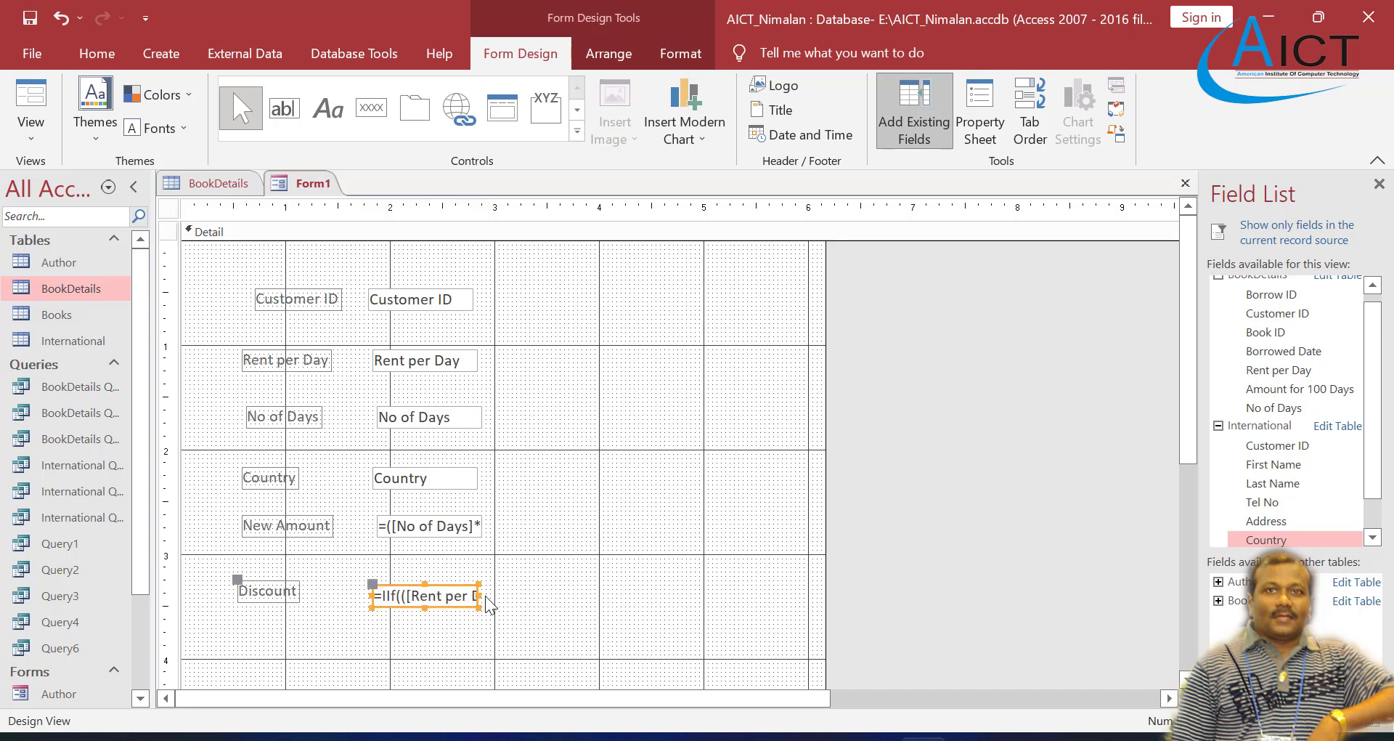
drag(477, 596, 785, 602)
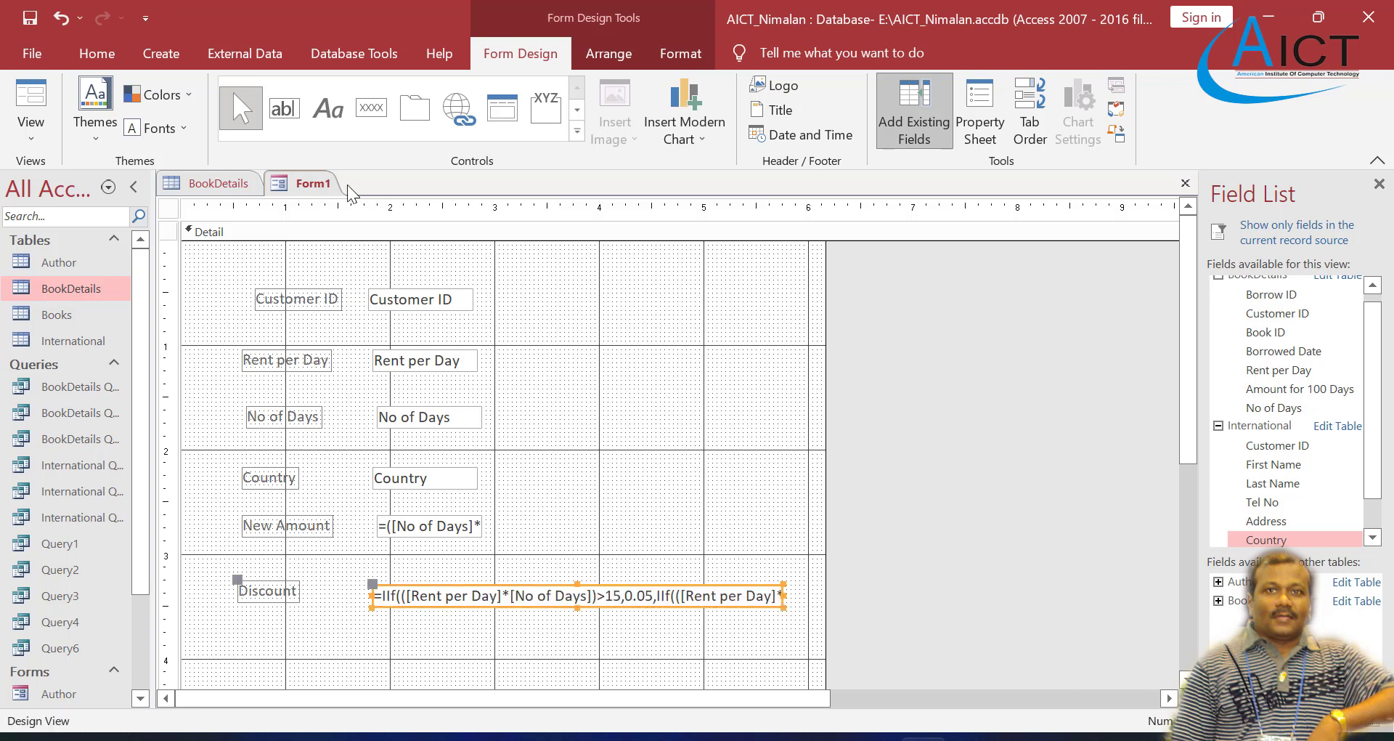
Step: Check the Discount result in Form view, and compare its Design view formula with the Exercise 4 PDF and Word document
right_click(315, 187)
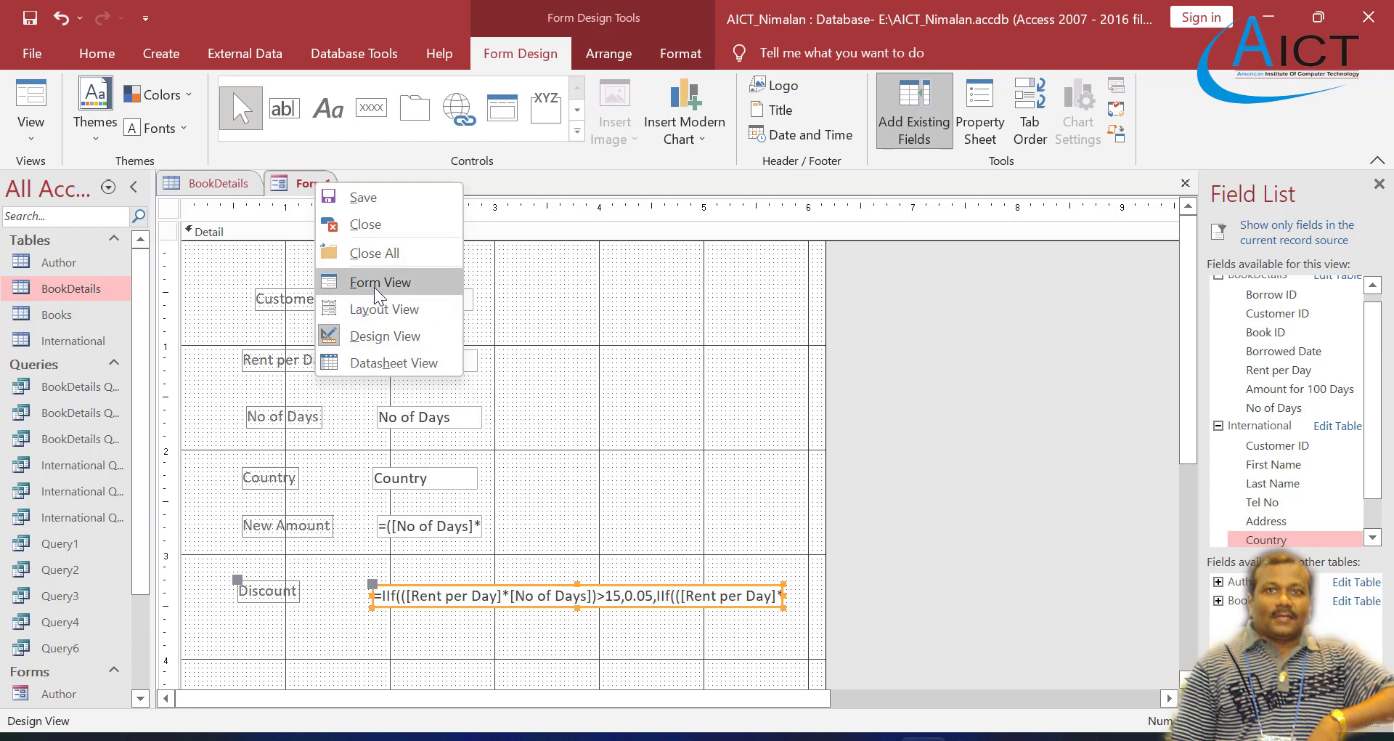
click(373, 286)
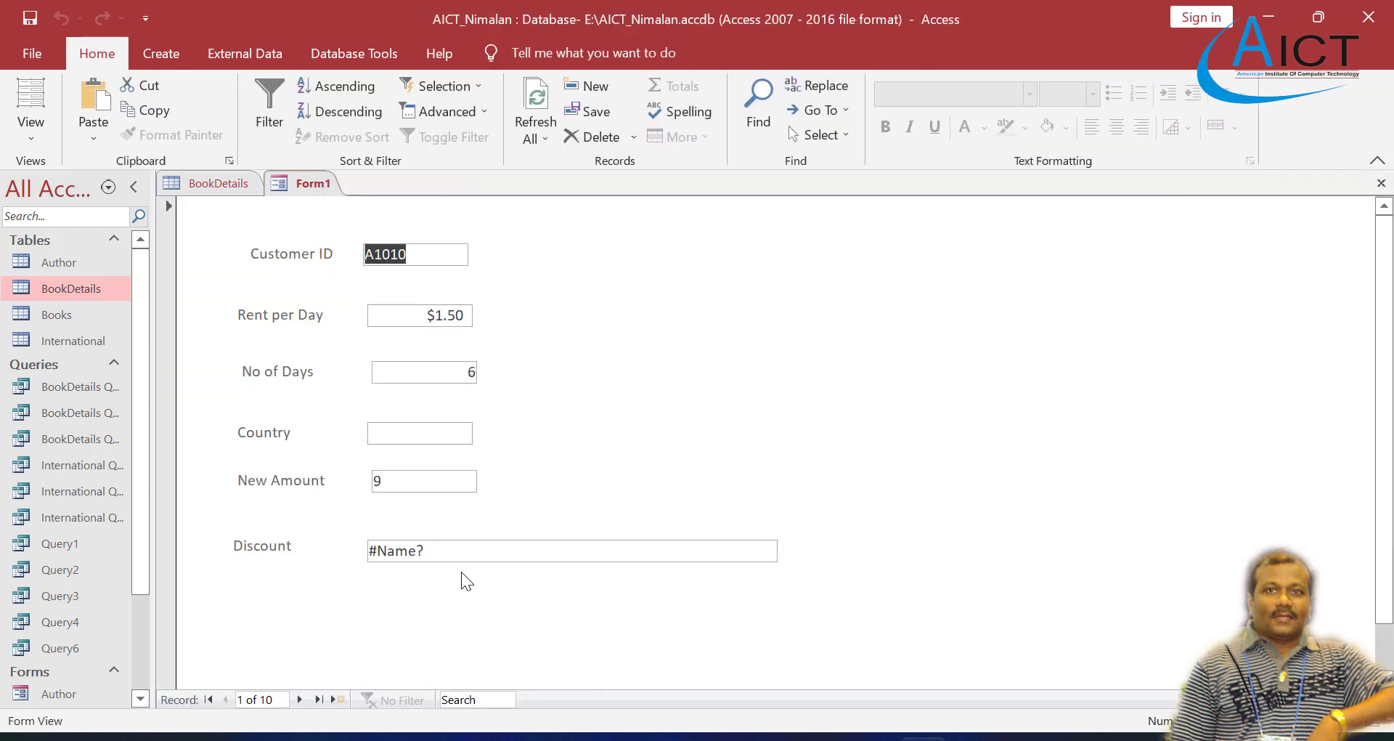
right_click(302, 176)
click(366, 321)
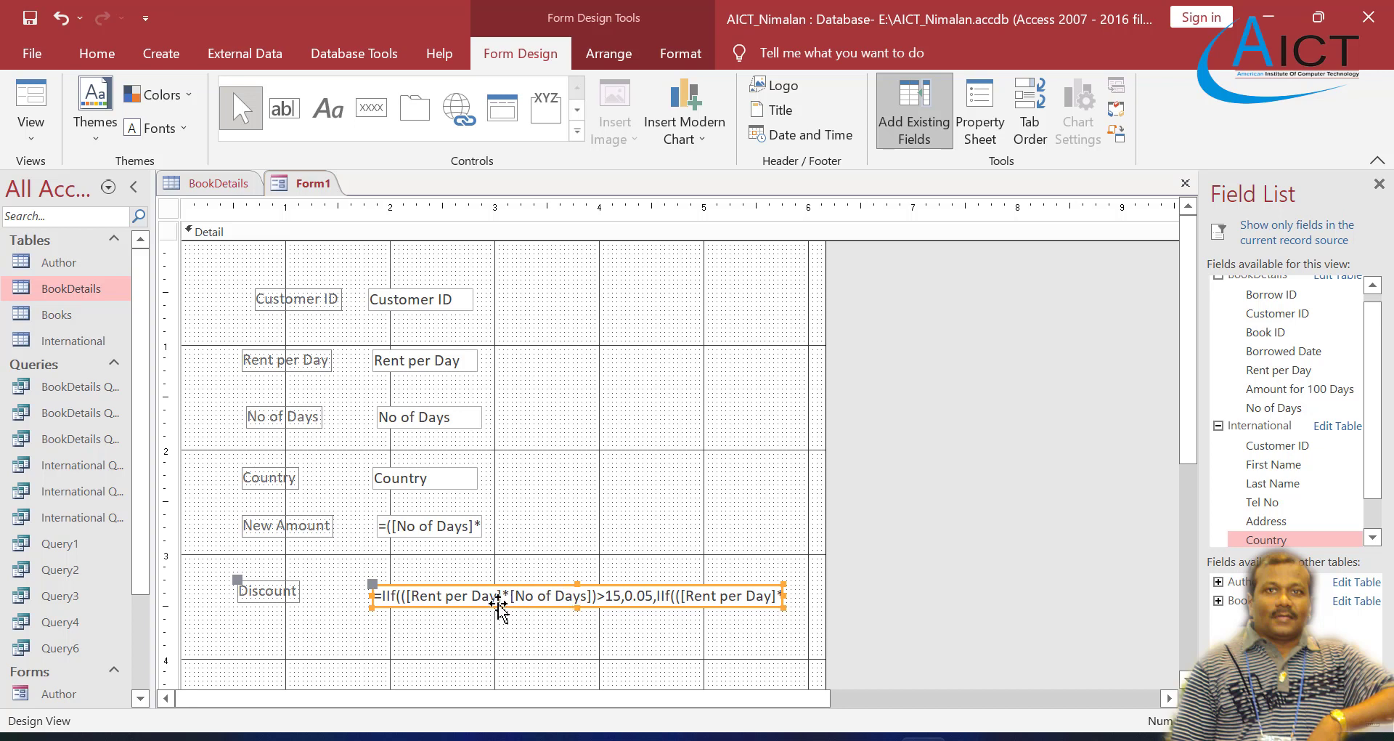
click(606, 615)
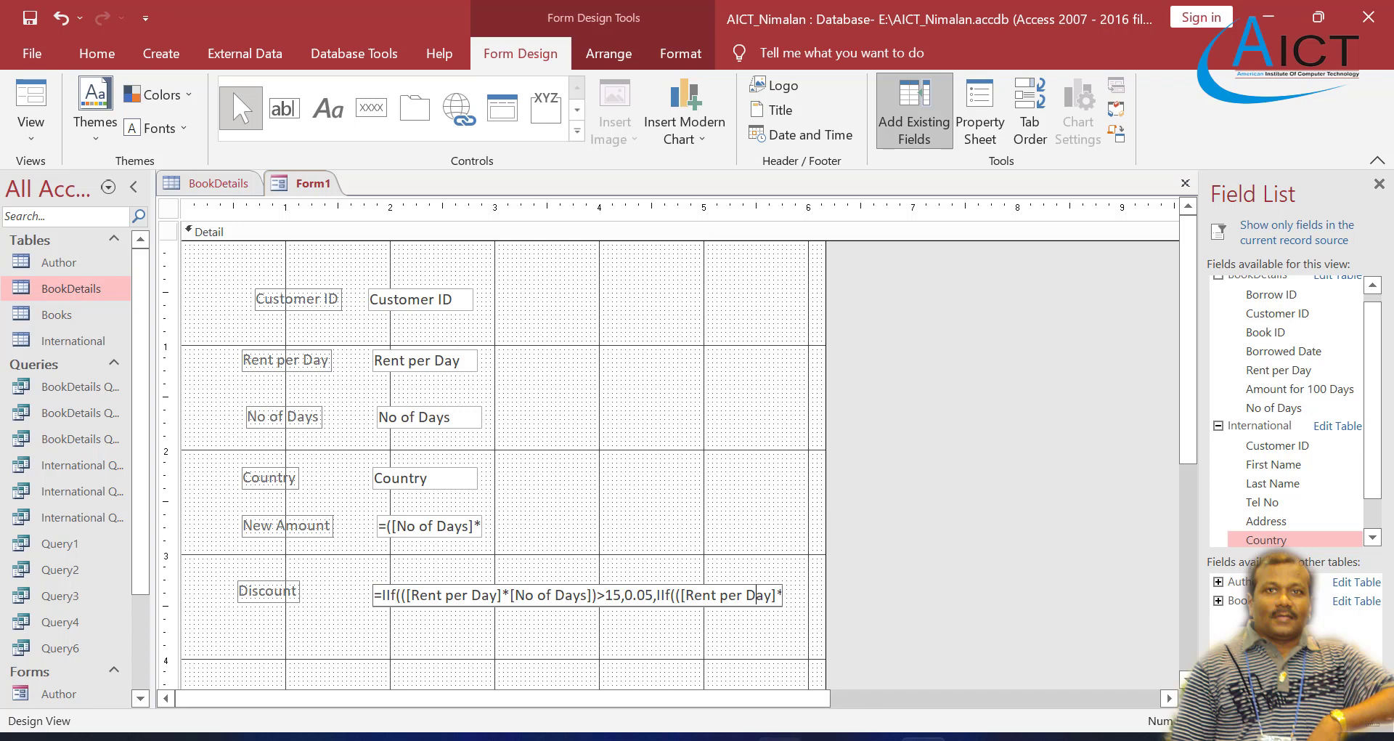
click(780, 738)
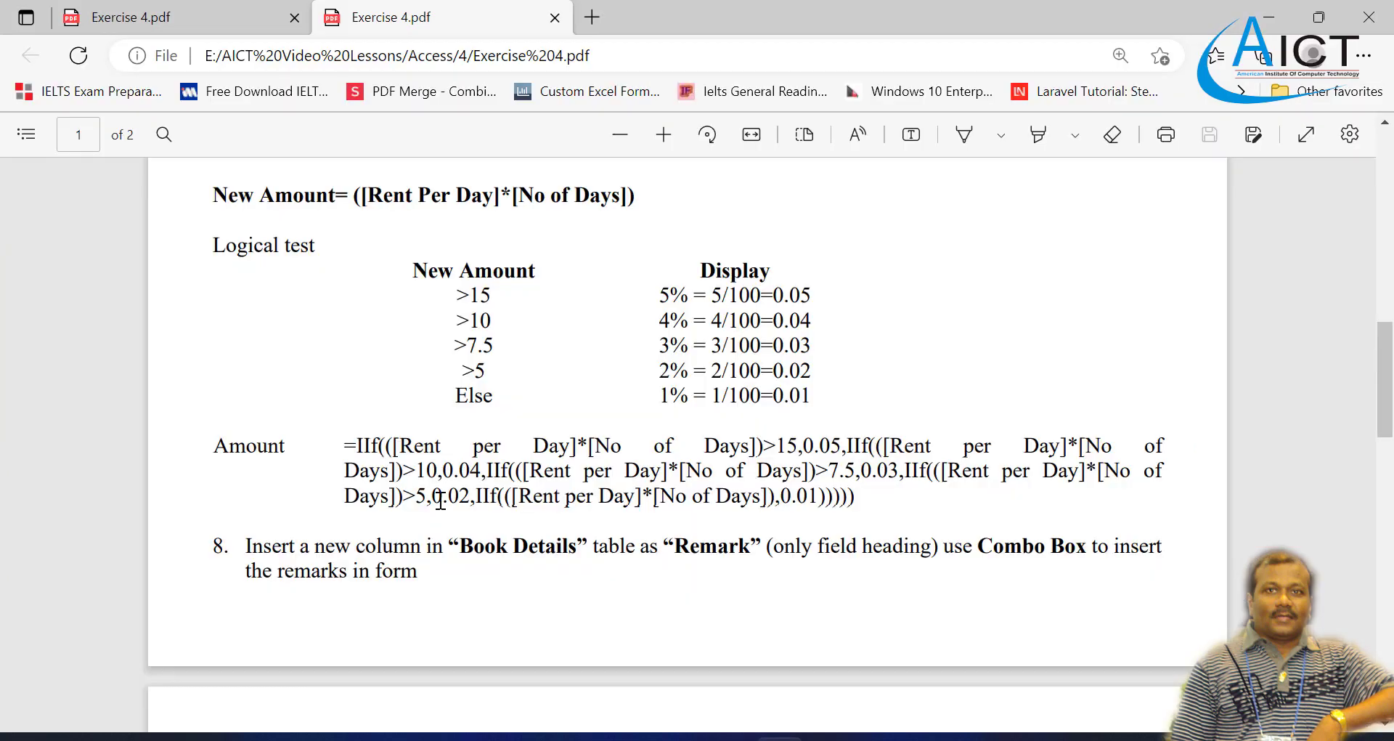
click(971, 739)
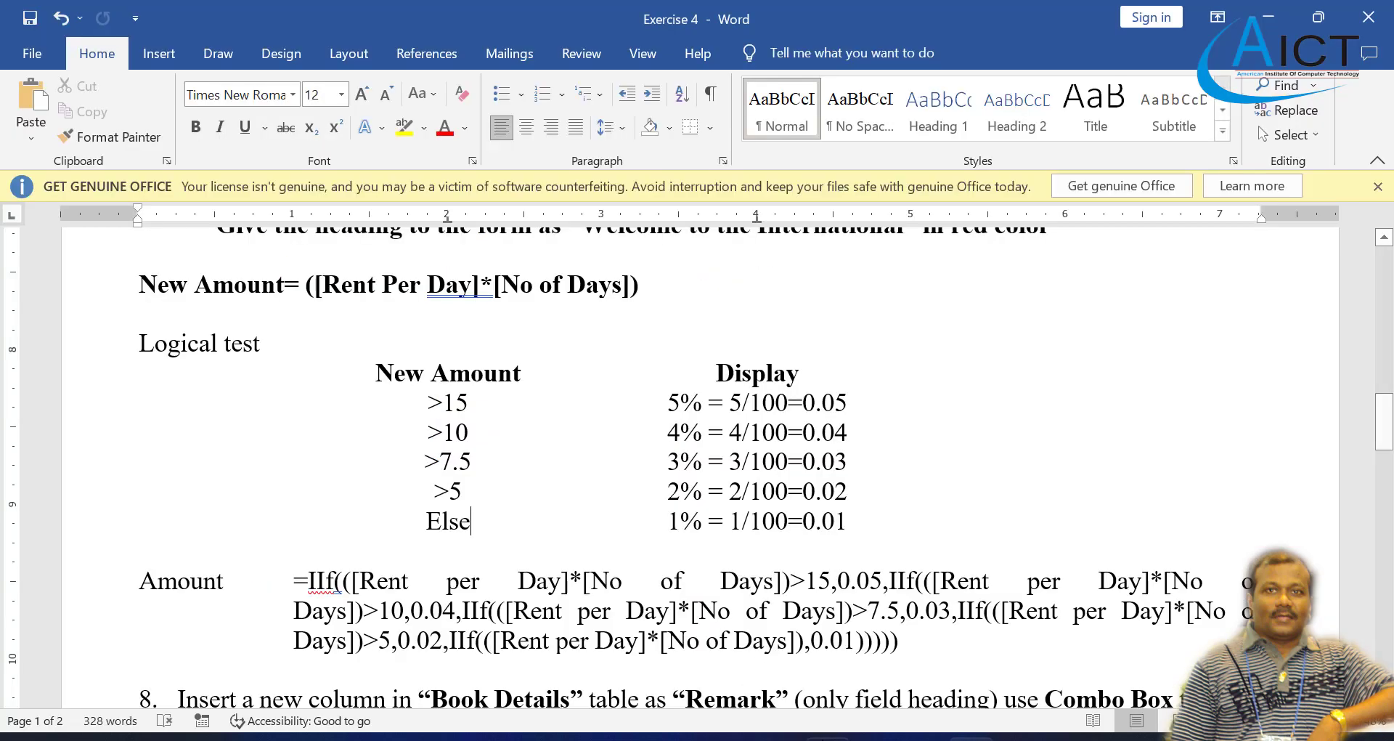
click(922, 739)
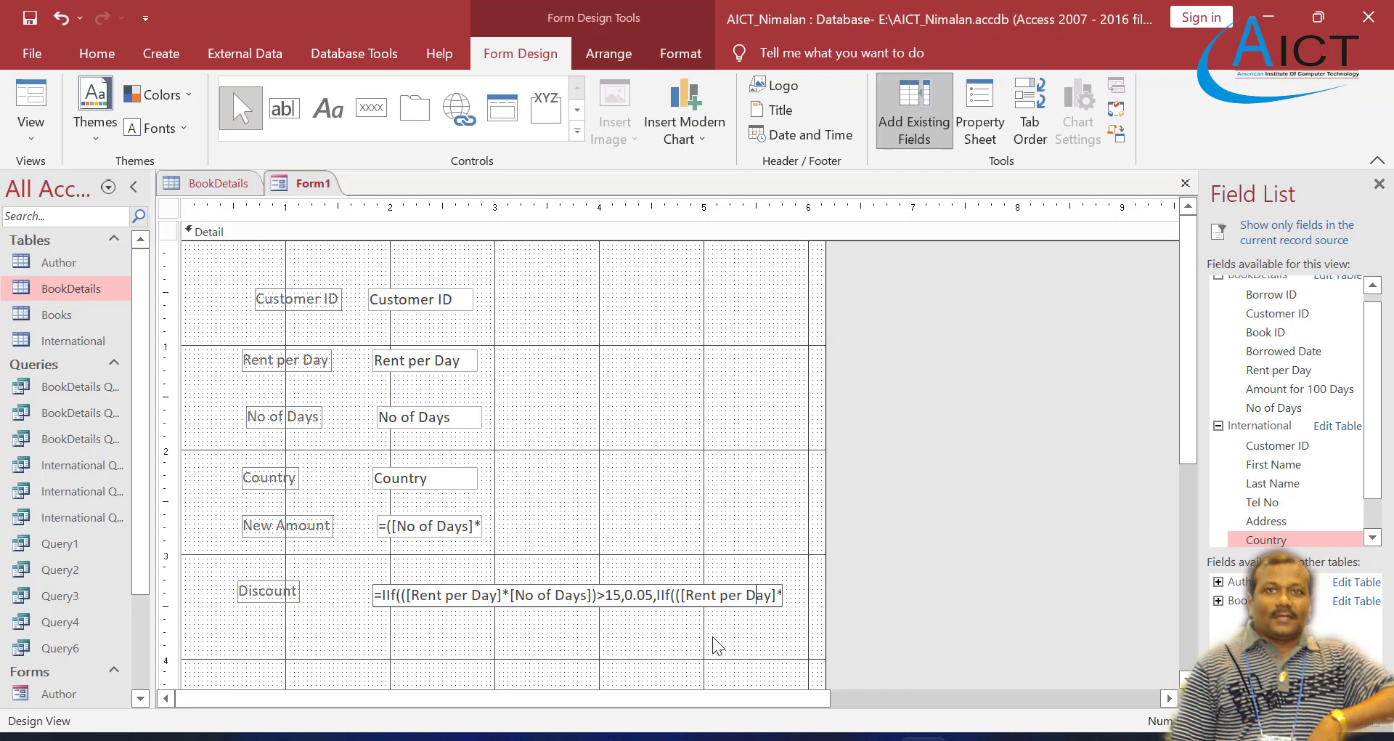
Step: Widen the form to about 9 inches and remove the line break inside [No of Days] before >10 in the Discount formula
click(773, 595)
drag(825, 617, 1122, 627)
click(445, 595)
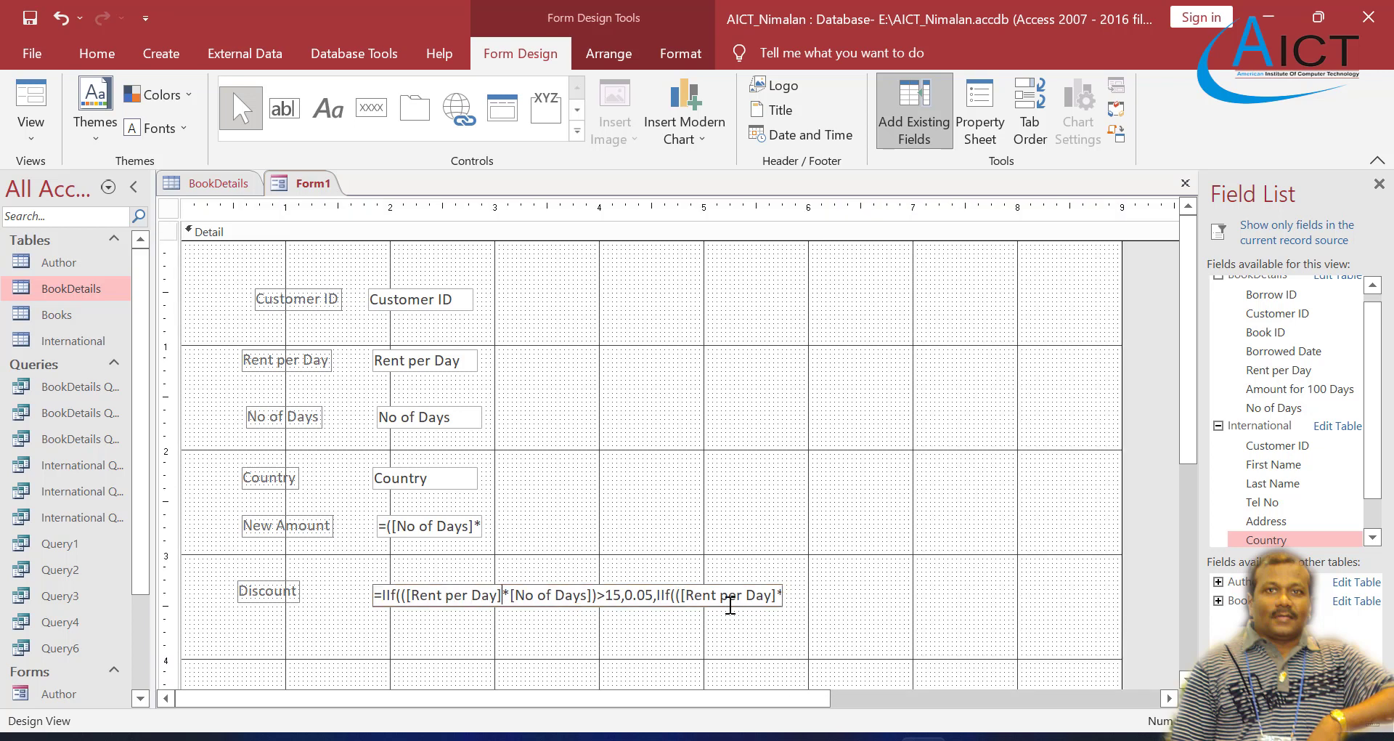
key(Right)
key(Right)
key(Right)
key(Right)
key(Right)
key(Right)
key(Right)
key(Right)
key(Right)
key(Right)
key(Right)
key(Right)
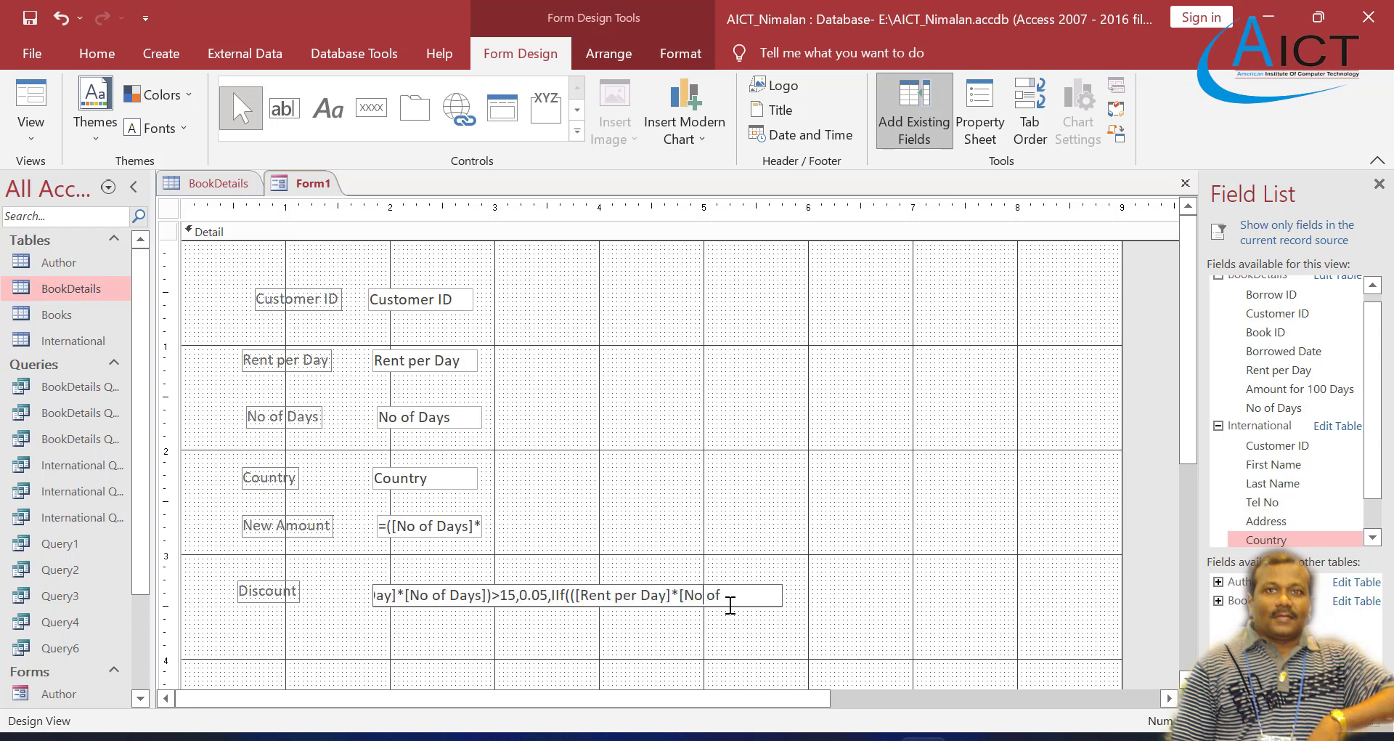
key(Right)
key(Right)
key(Right)
key(Right)
key(Right)
key(Right)
key(Right)
key(Right)
key(Right)
key(Right)
key(Right)
key(Right)
key(Right)
key(Right)
key(Right)
key(Right)
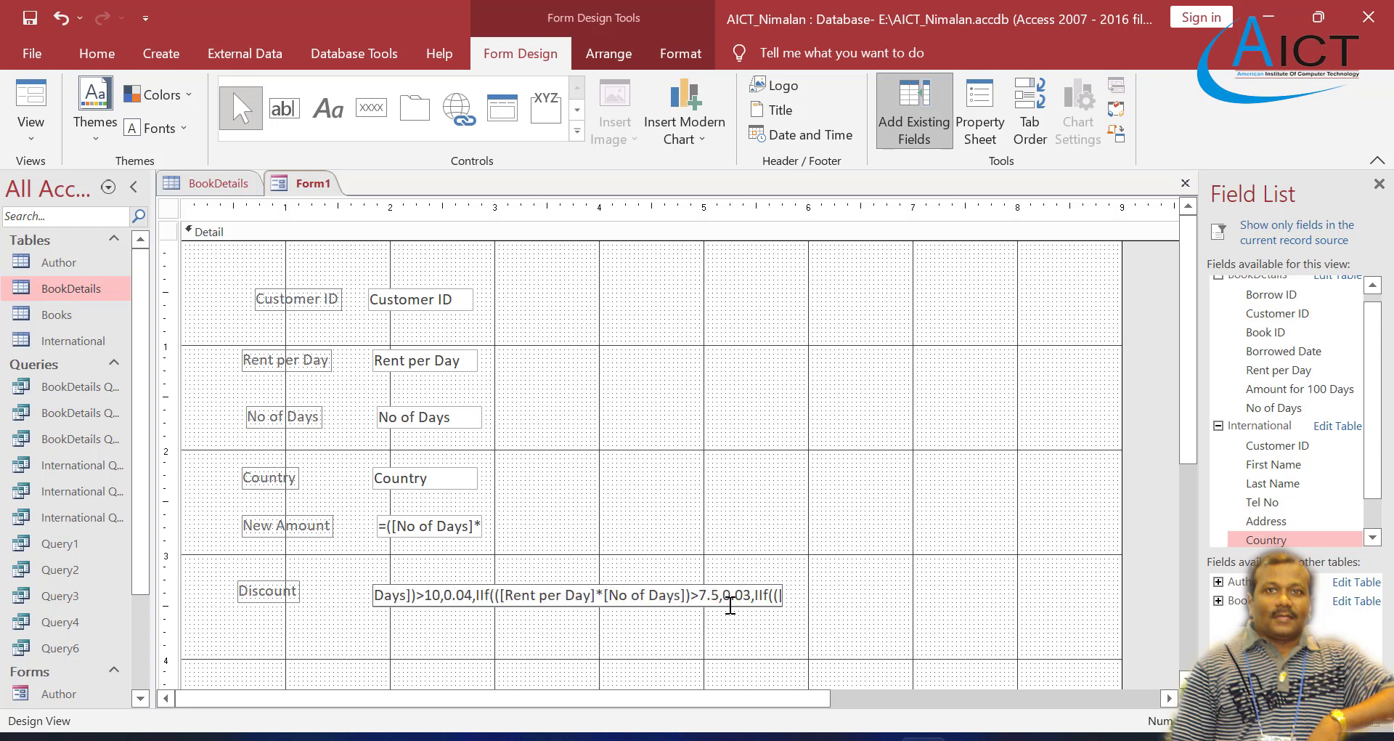
key(End)
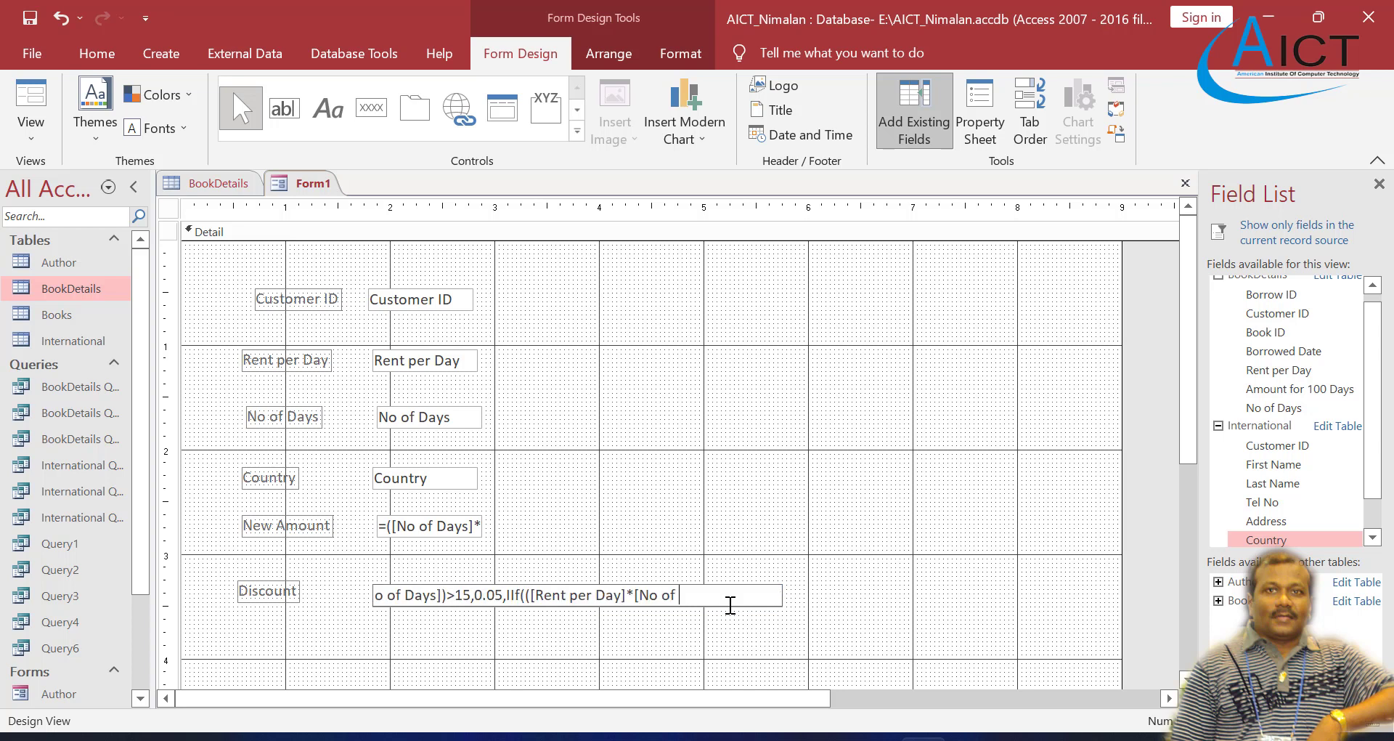
key(ctrl+v)
key(ctrl+v)
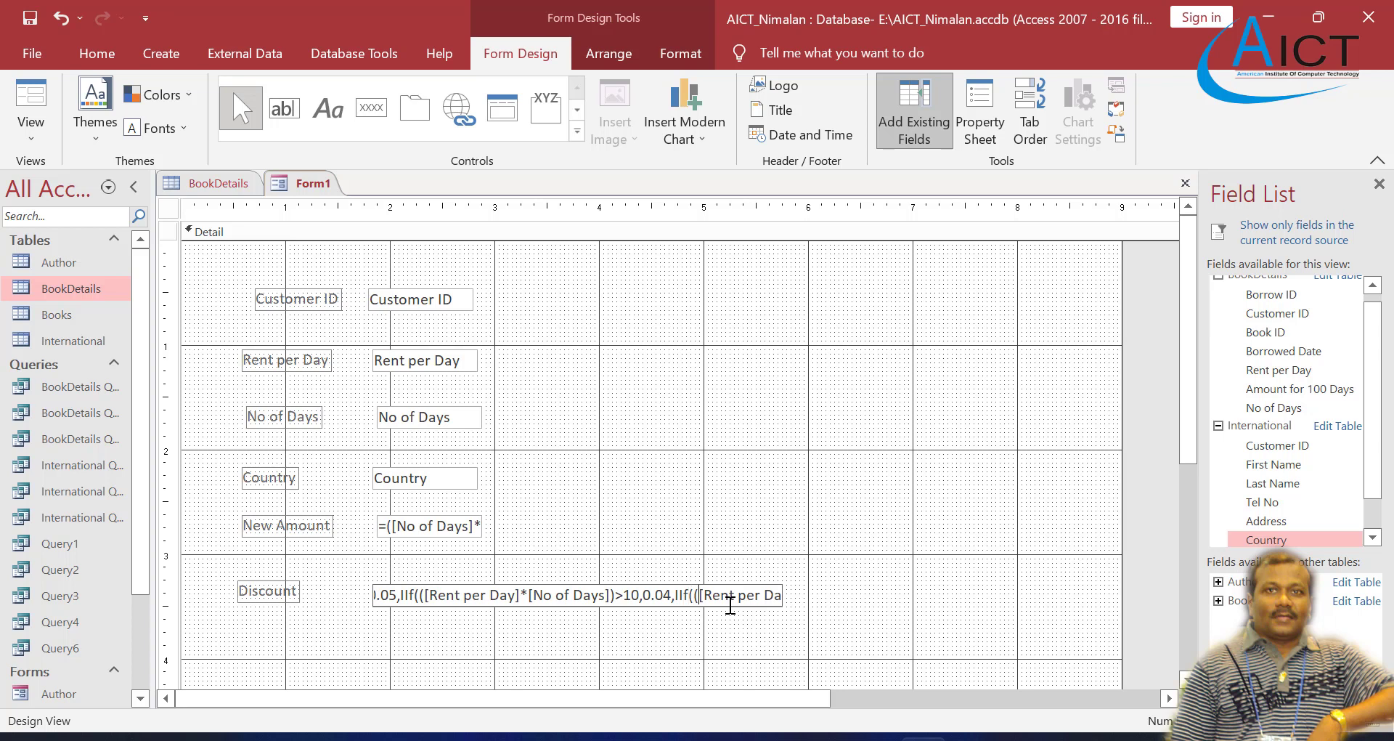
Step: Remove the line break inside [No of Days] before >5 in the Discount formula, check the remainder, and commit the formula
key(Right)
key(Right)
key(Right)
key(Right)
key(Right)
key(Right)
key(Right)
key(Right)
key(Right)
key(Right)
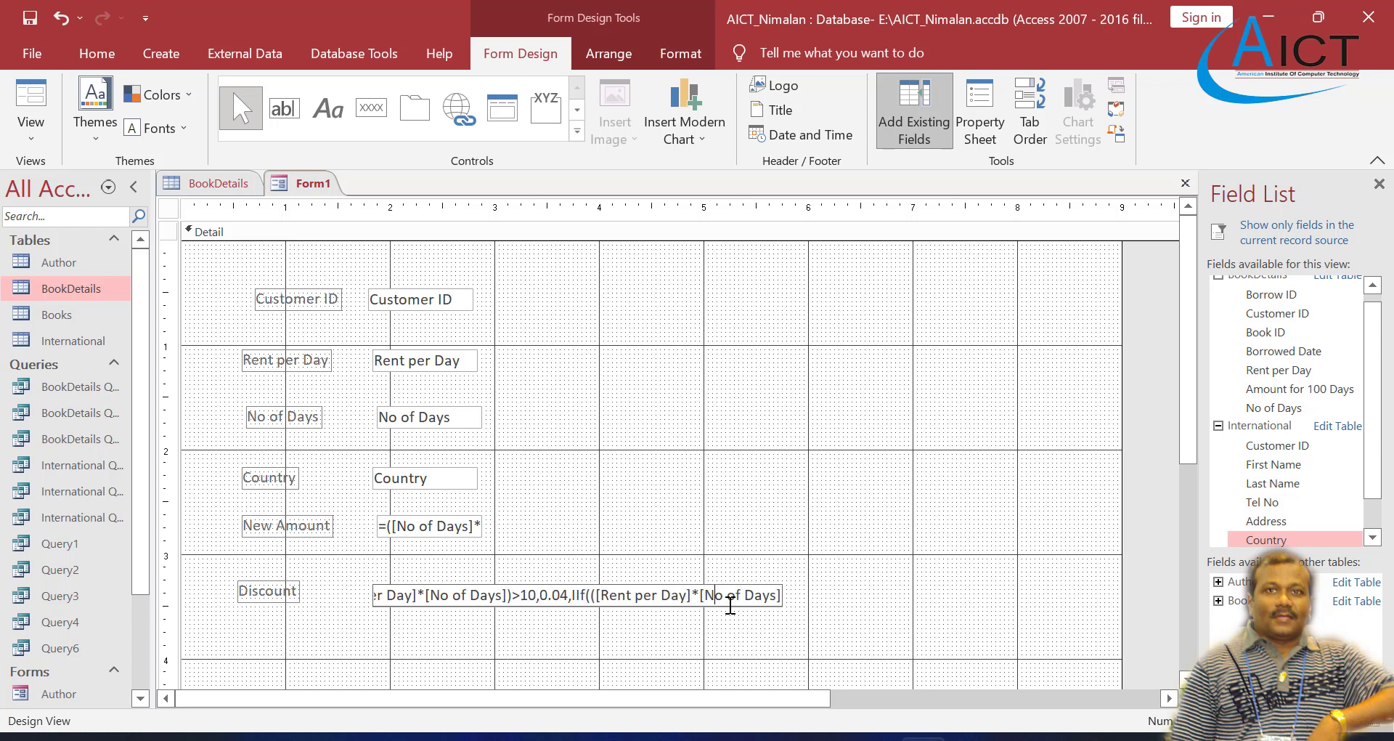
key(Right)
key(Right)
key(Right)
key(Right)
key(Right)
key(Right)
key(Right)
key(Right)
key(Right)
key(Right)
key(Right)
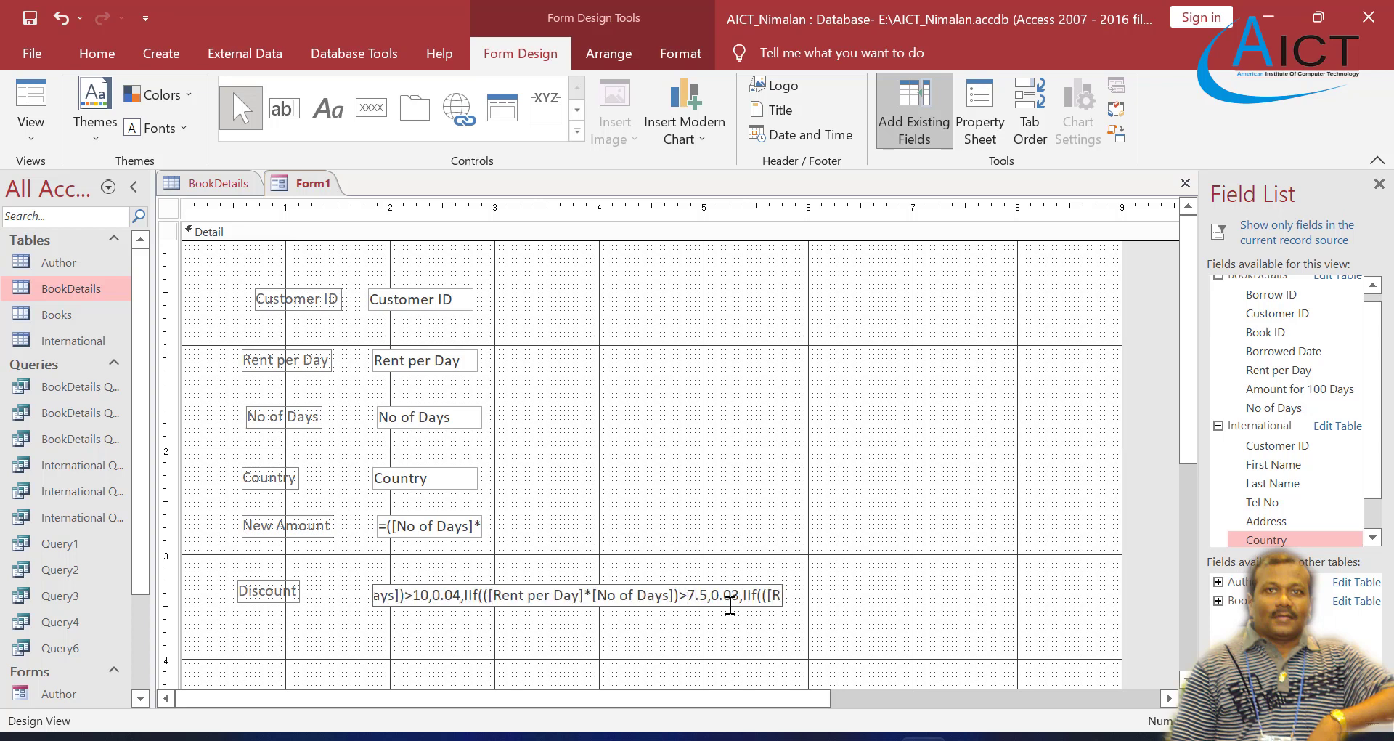
key(Right)
key(Right)
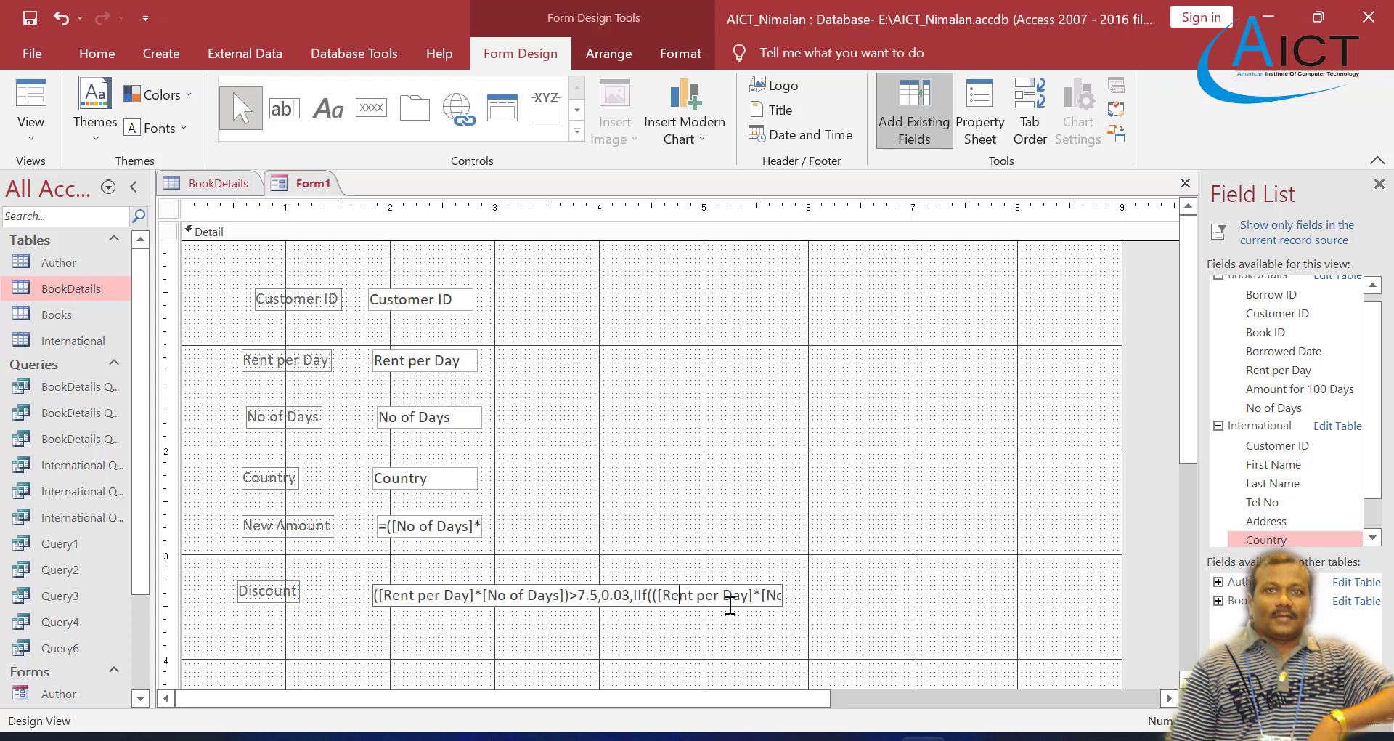
key(Right)
key(Right)
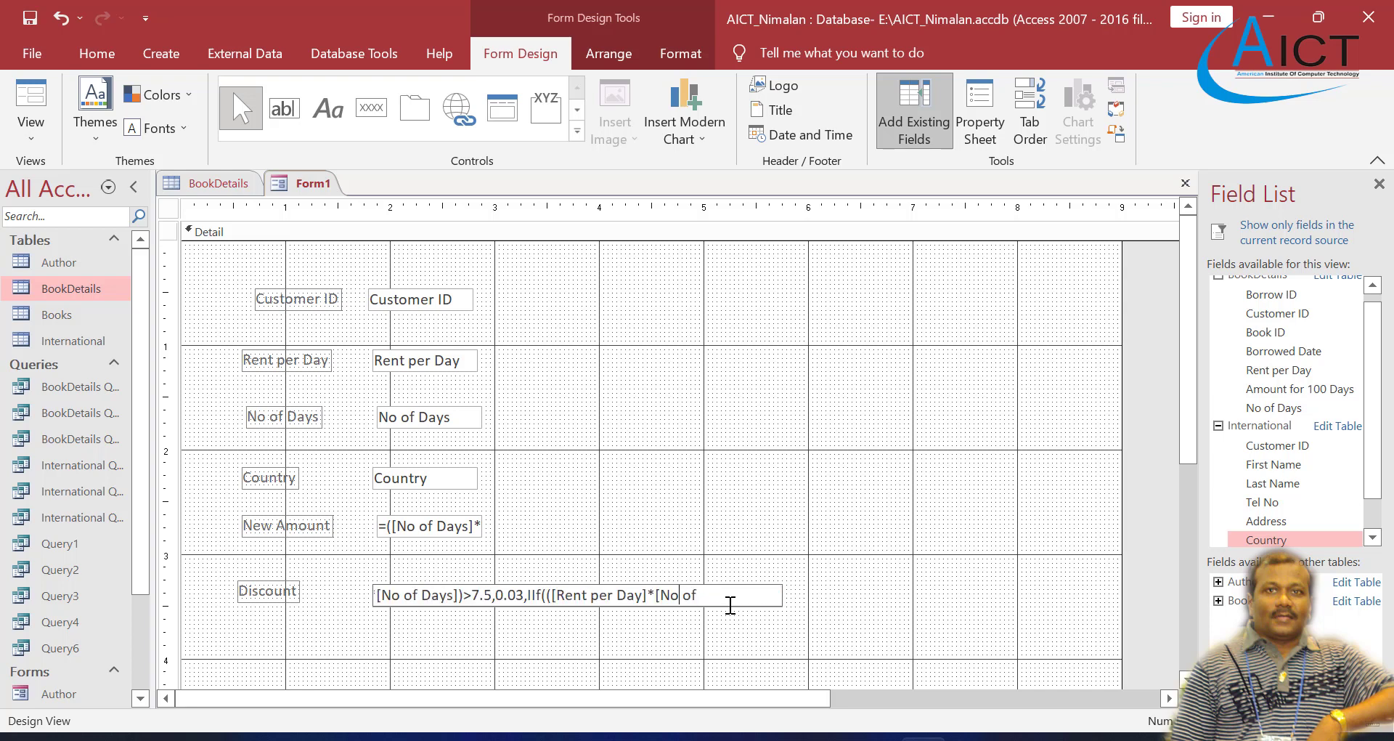
key(Right)
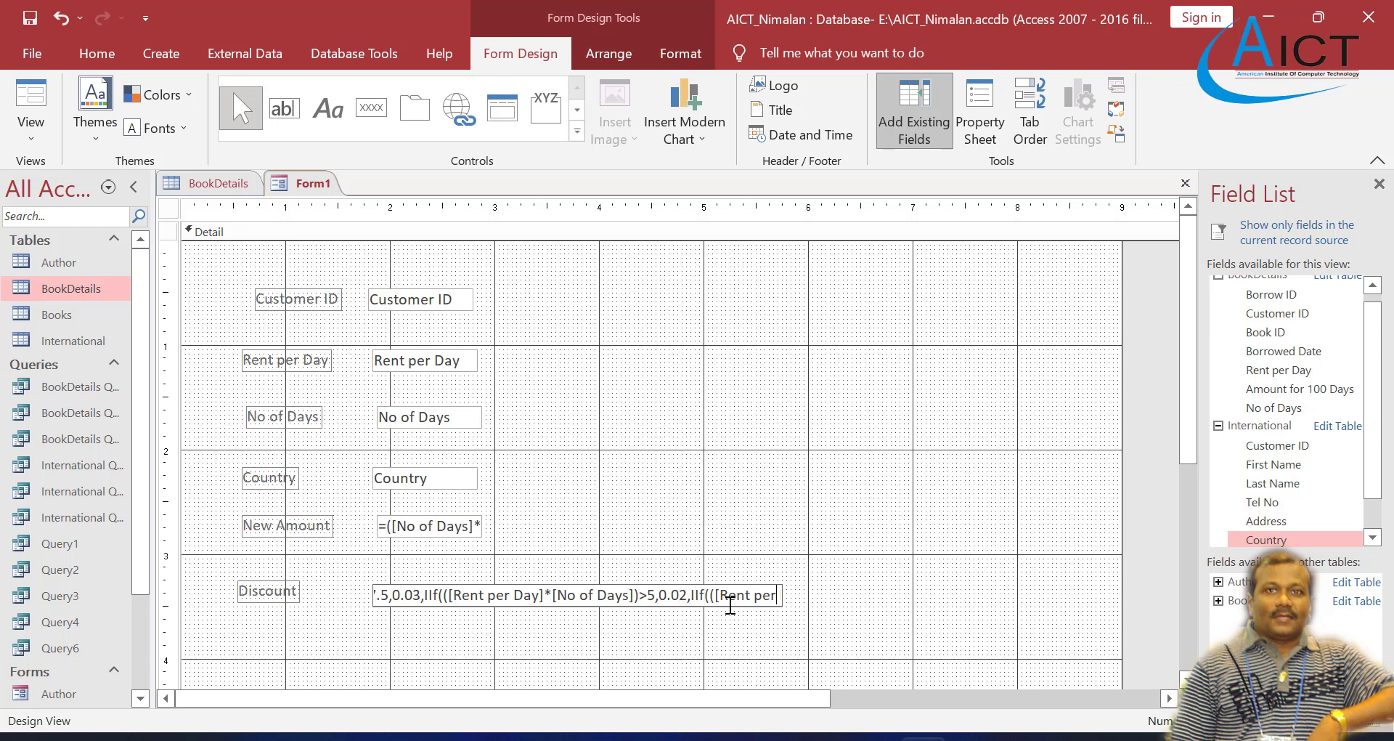
key(Right)
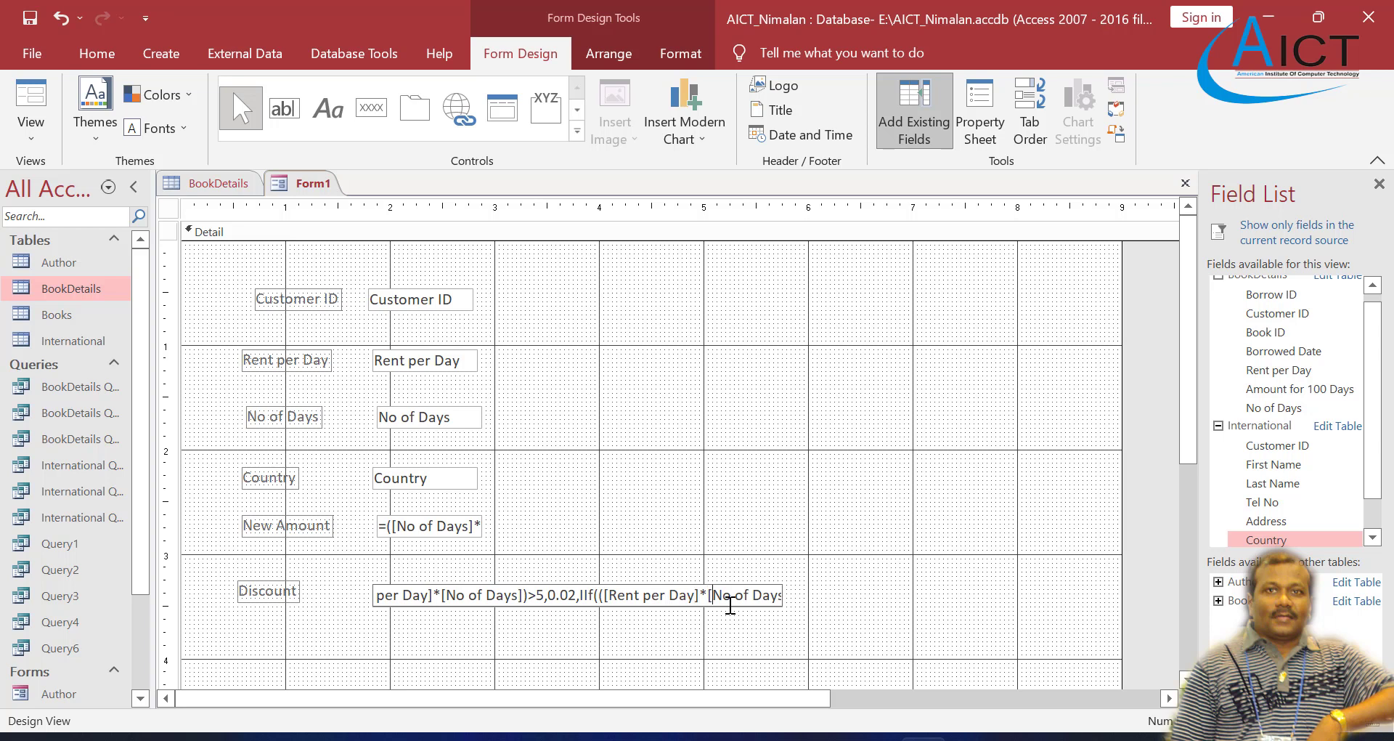
key(Right)
key(Right)
key(Right)
key(Right)
key(Right)
key(Right)
key(Right)
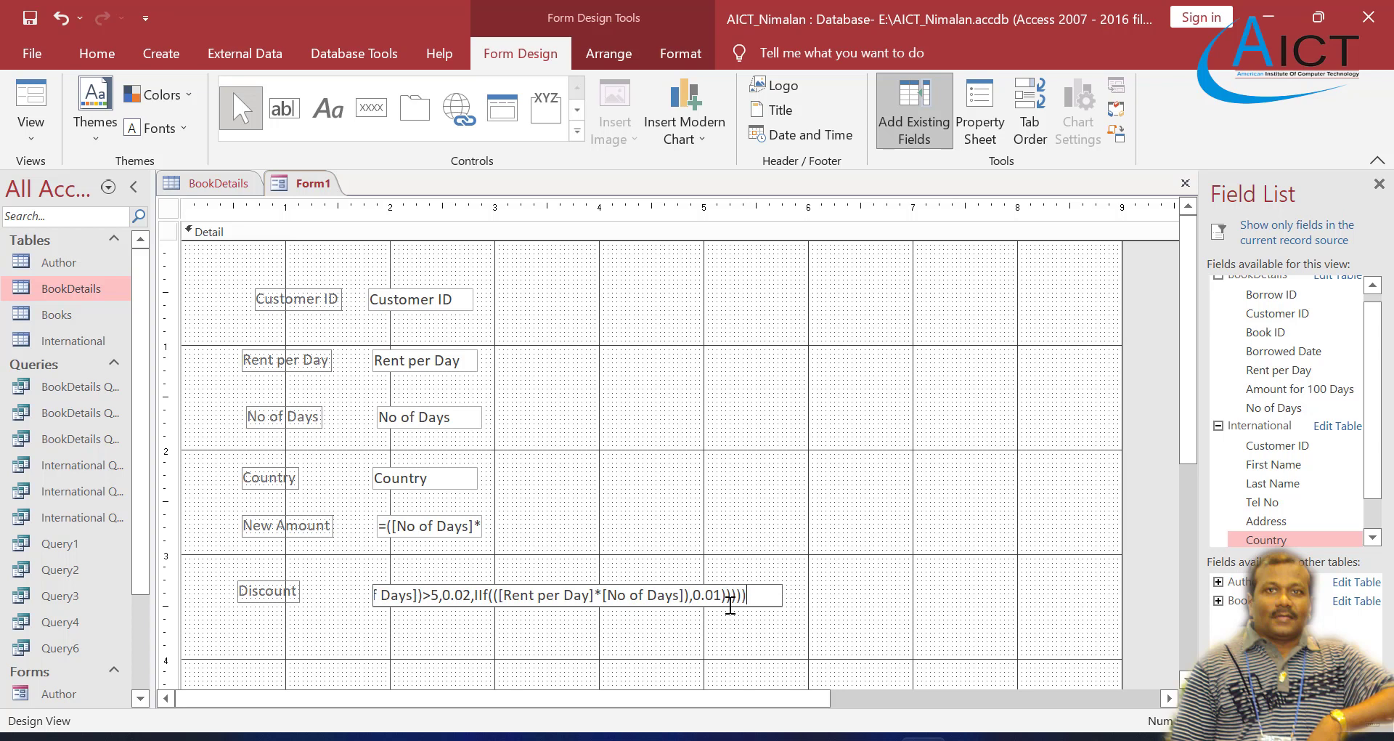
key(Return)
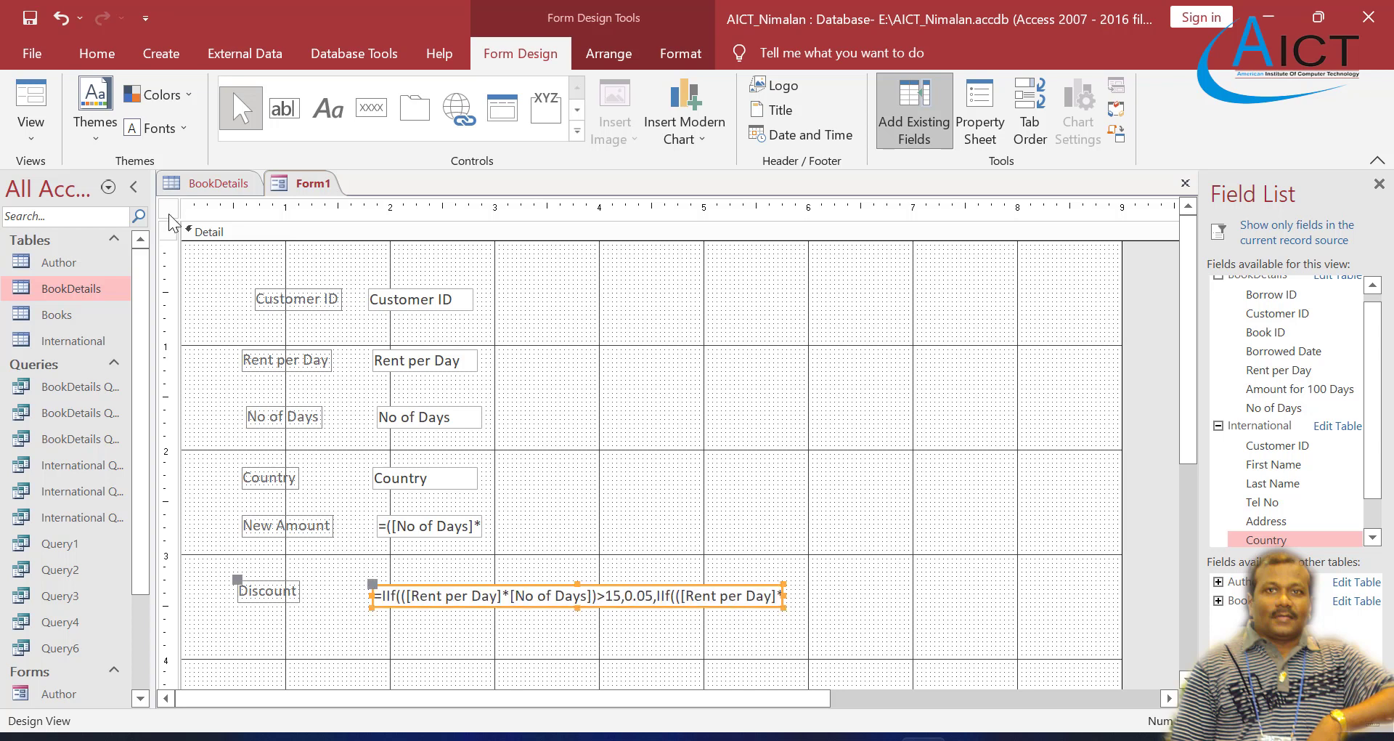
Step: Show Form1 in Form view and browse forward and back through its records to check the New Amount and Discount results
right_click(312, 183)
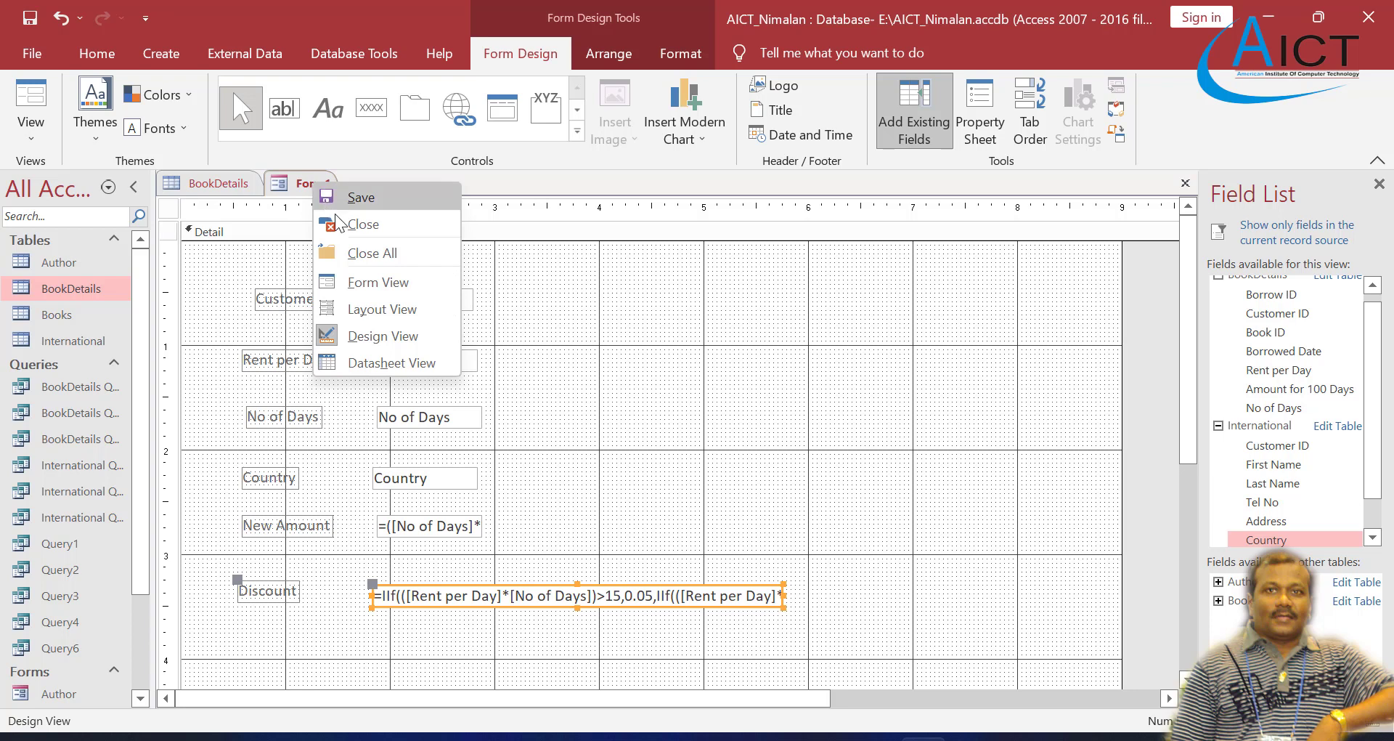
click(374, 284)
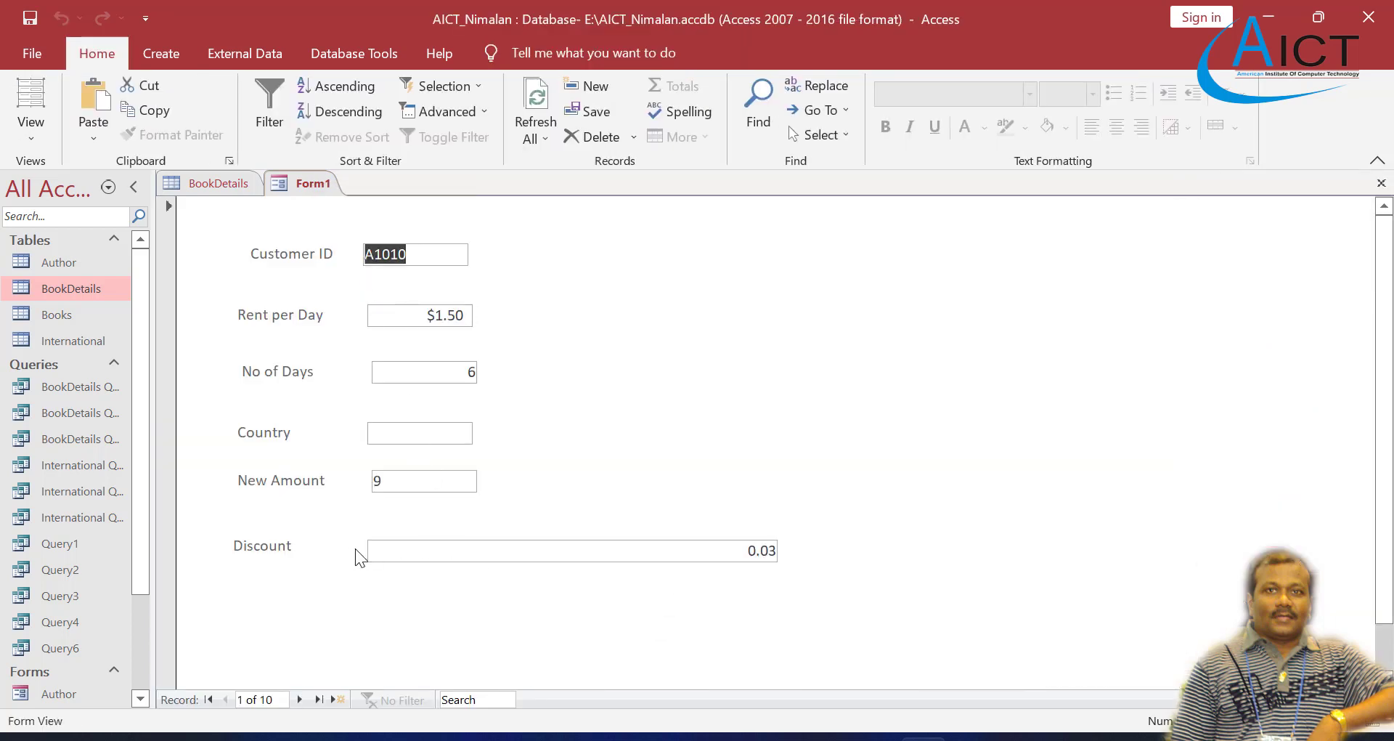
click(298, 699)
click(297, 699)
click(297, 699)
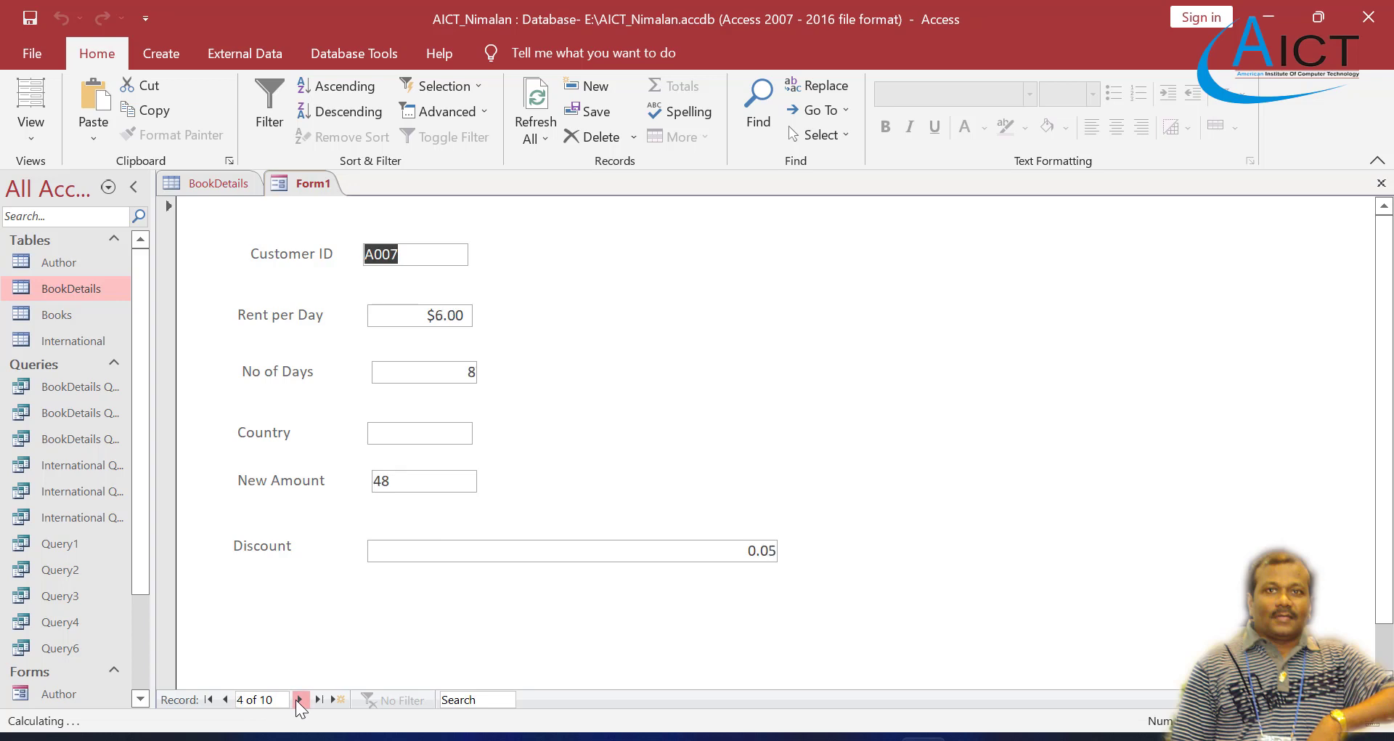
click(298, 699)
click(298, 699)
click(298, 699)
click(297, 700)
click(298, 699)
click(298, 700)
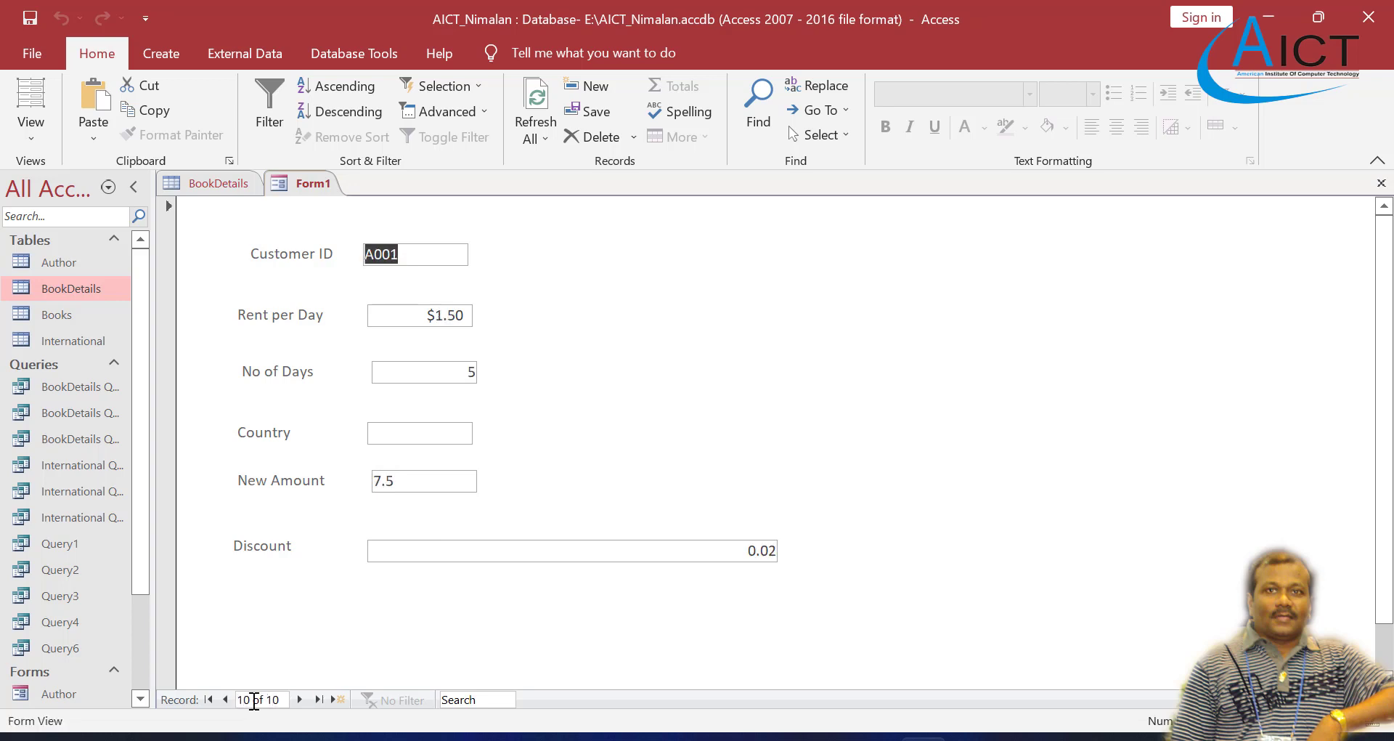
click(225, 700)
click(225, 699)
click(225, 699)
click(225, 699)
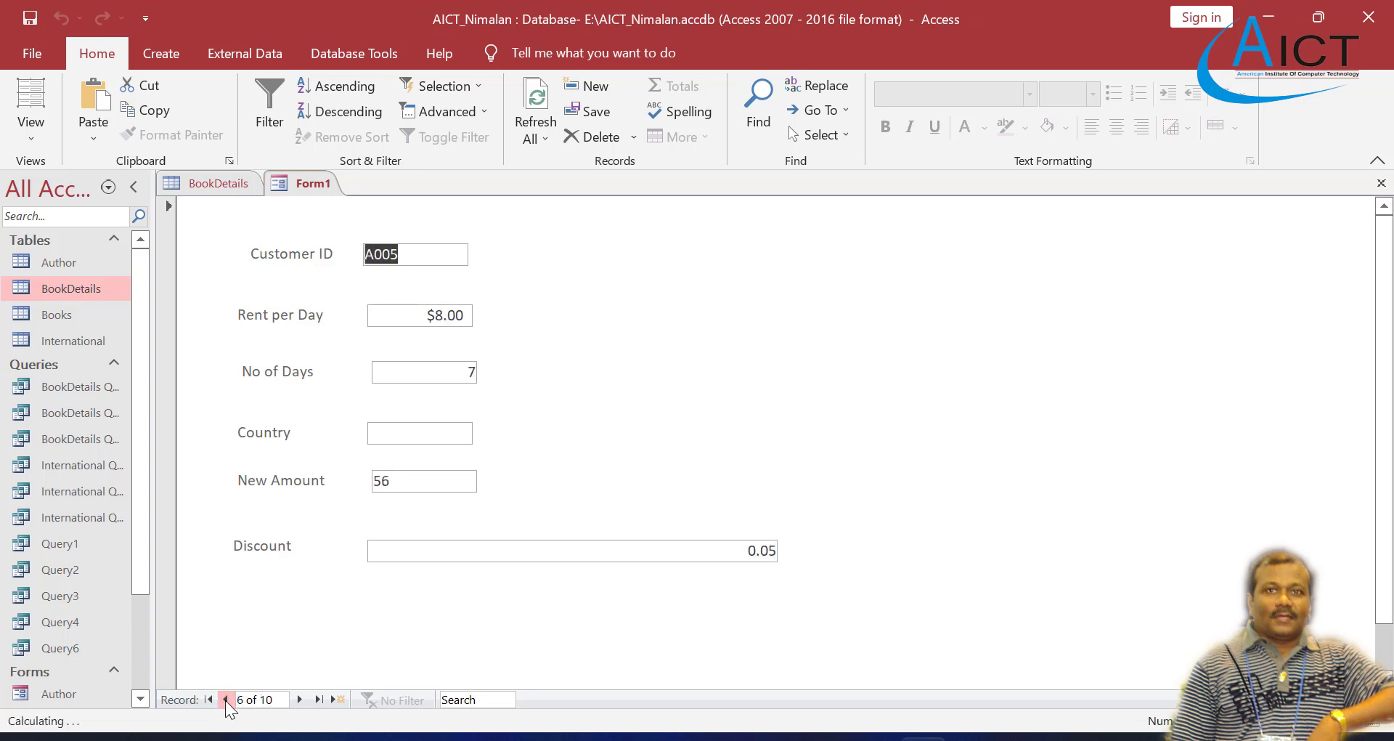
click(225, 699)
click(225, 700)
click(225, 699)
click(225, 699)
click(225, 699)
Step: Switch to the Exercise 4 Word document and read task 8 about the Remark column and combo box, including its Customer ID and Remarks list
click(971, 737)
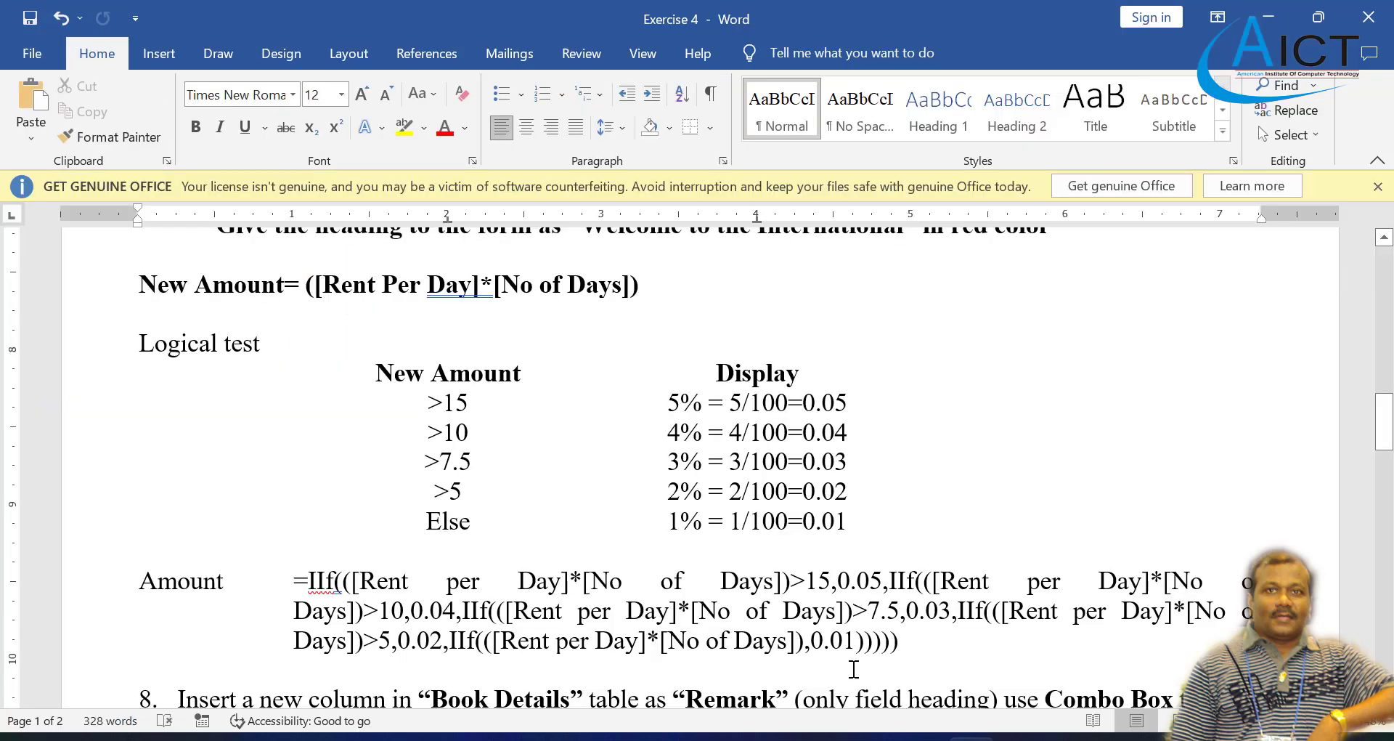
scroll(843, 651, down, 8)
scroll(625, 490, up, 2)
scroll(508, 417, up, 1)
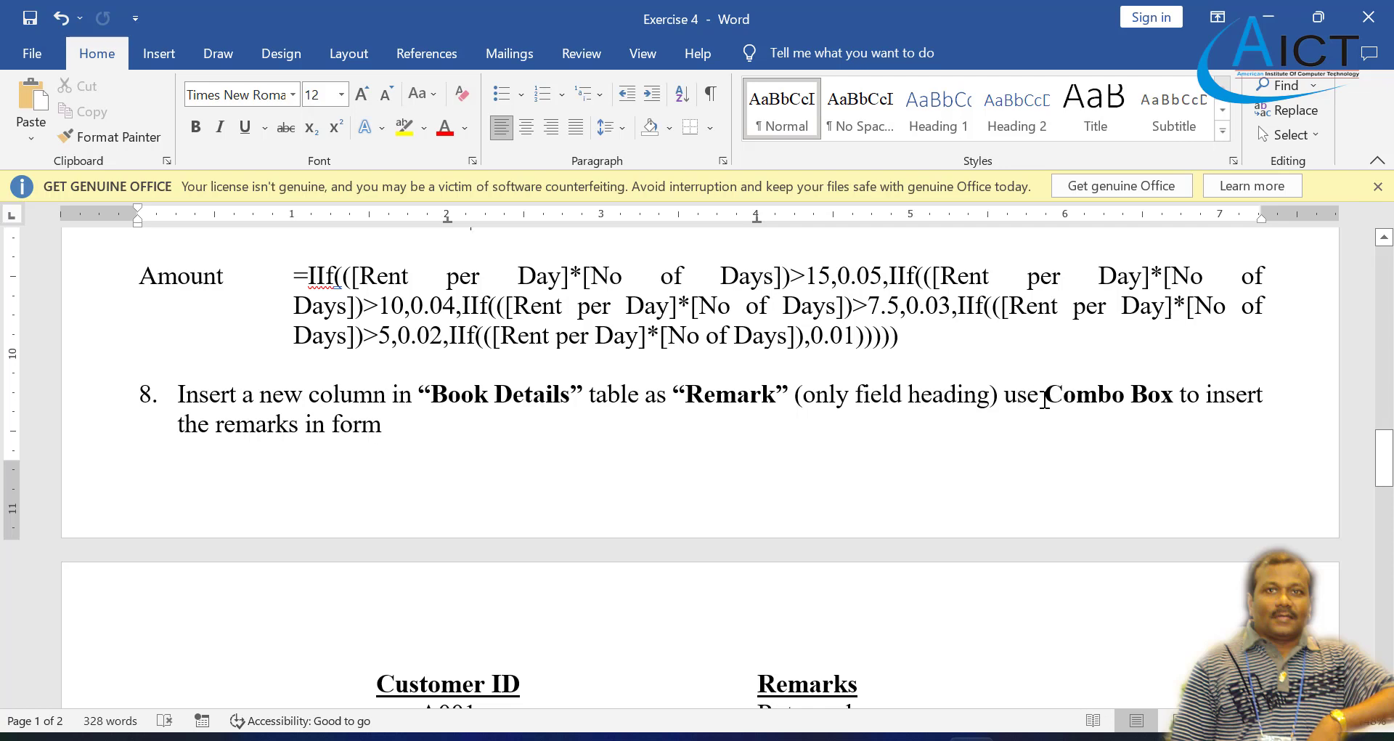
scroll(473, 420, down, 1)
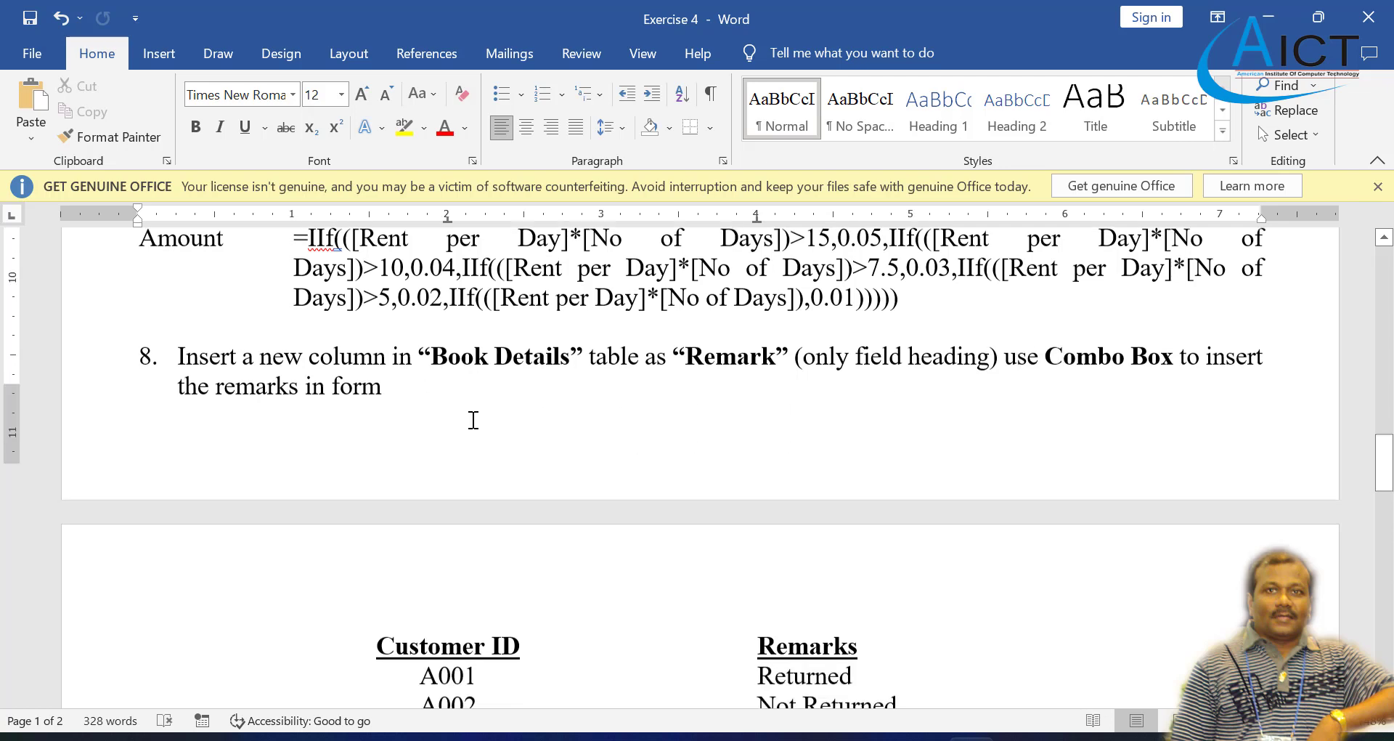
scroll(473, 418, down, 2)
scroll(472, 416, up, 4)
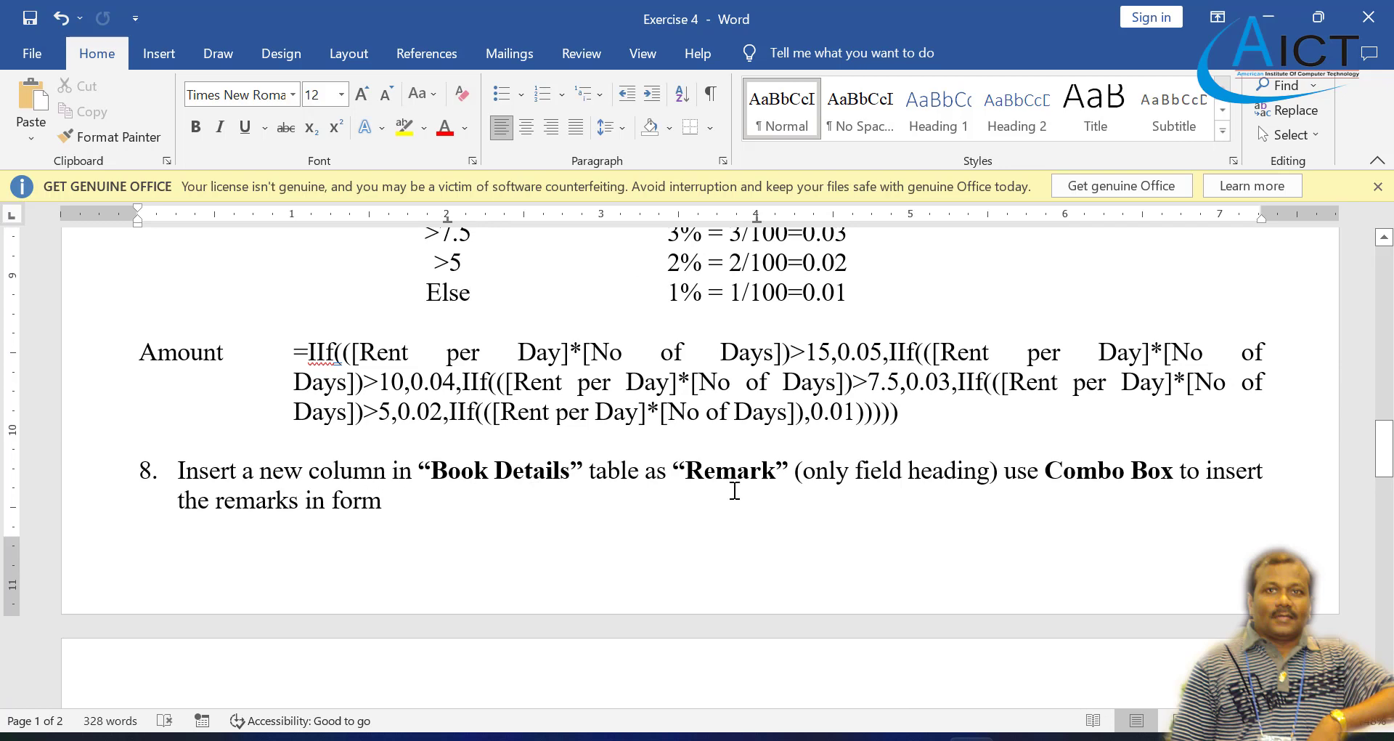
scroll(744, 496, down, 3)
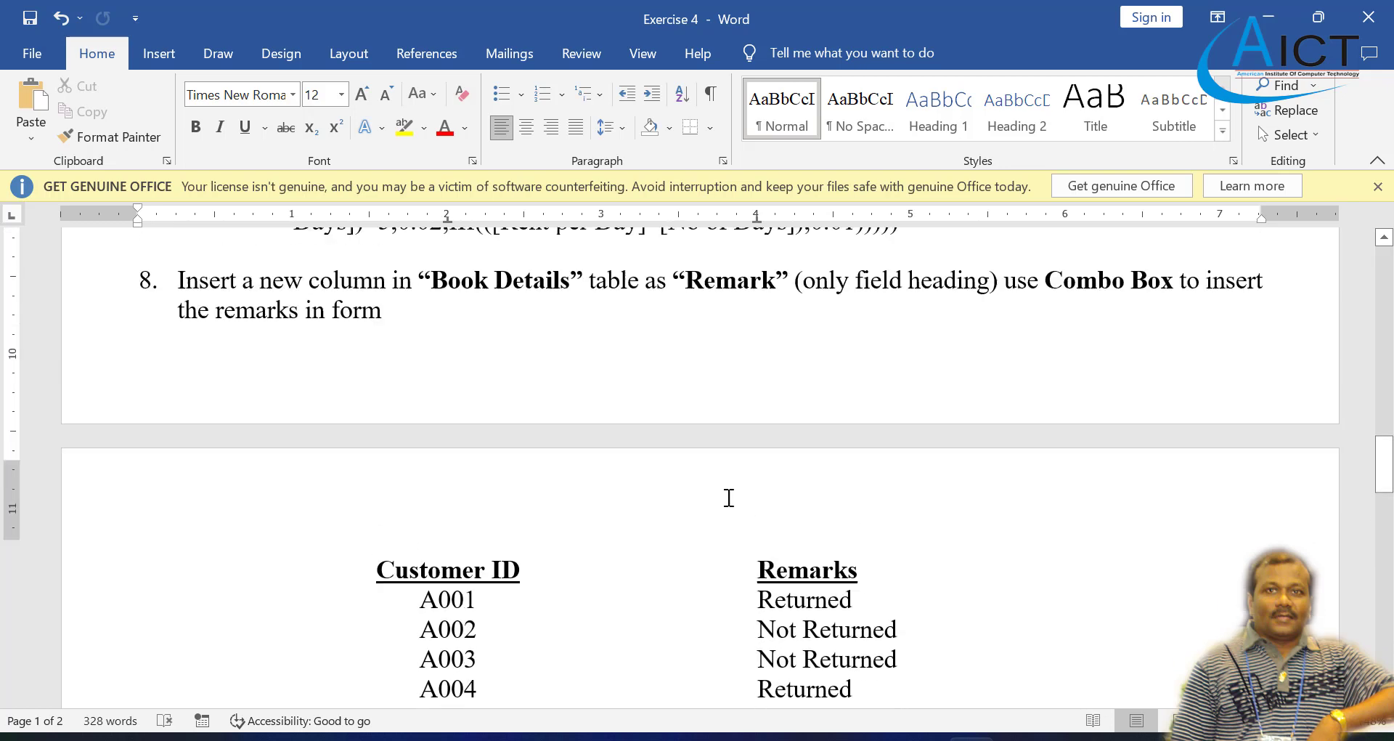
scroll(728, 498, up, 2)
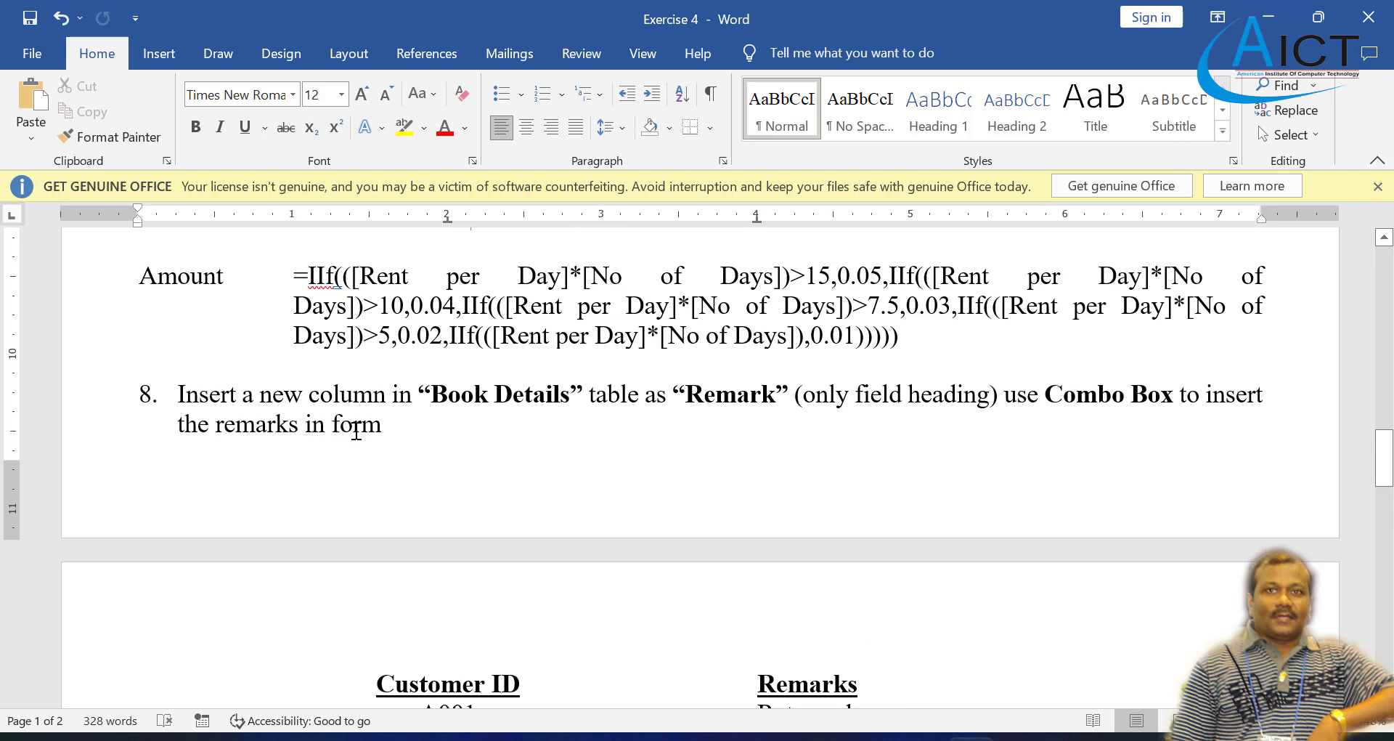
scroll(395, 428, down, 11)
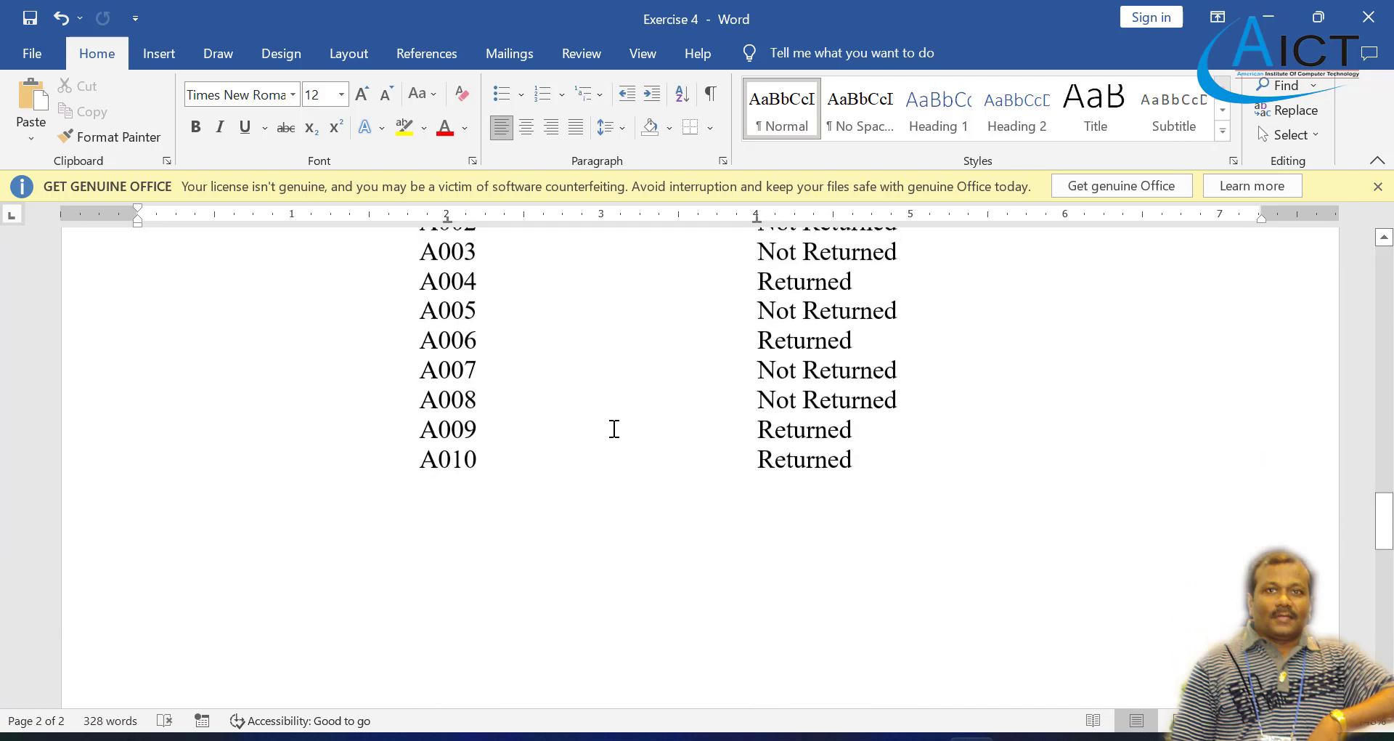
scroll(614, 428, down, 6)
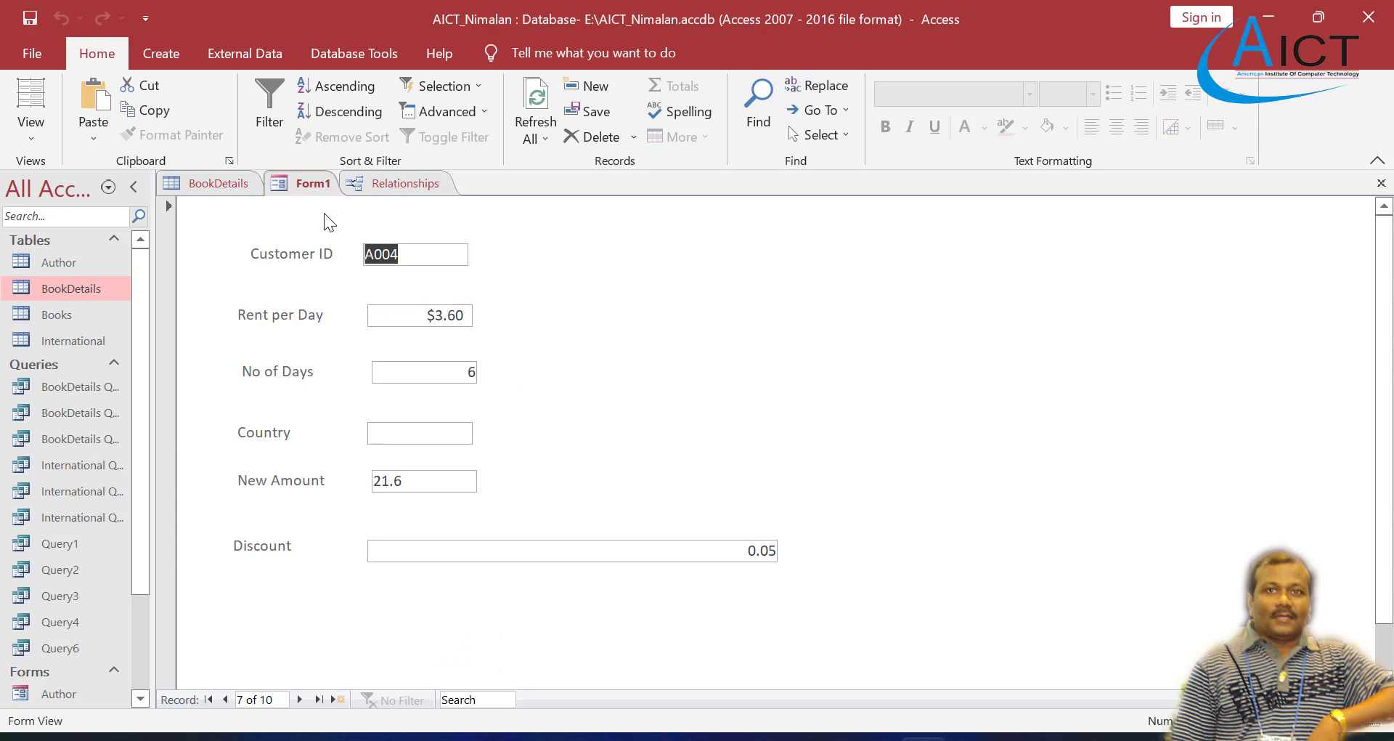
Step: Open Form1 in Design view in Access and place a combo box below the Discount field, at about the 4-inch mark
right_click(304, 179)
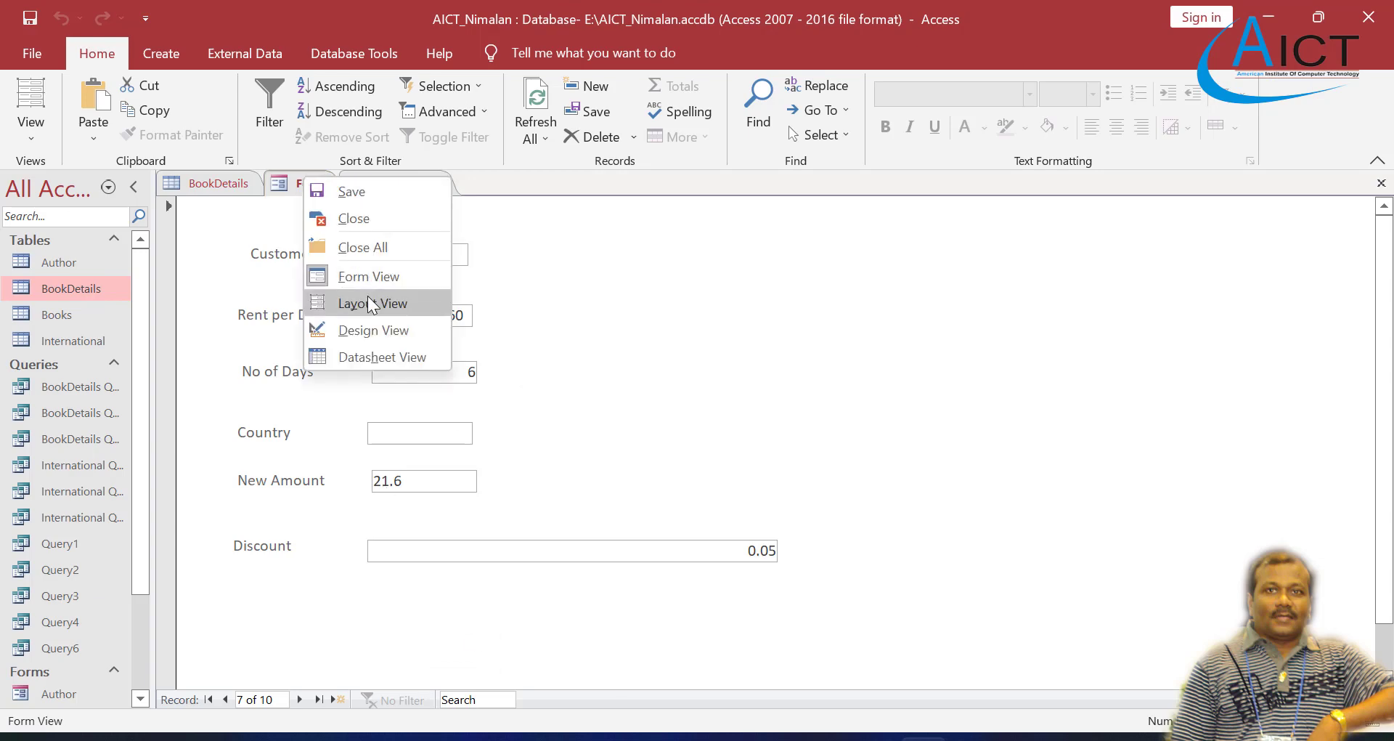
click(375, 330)
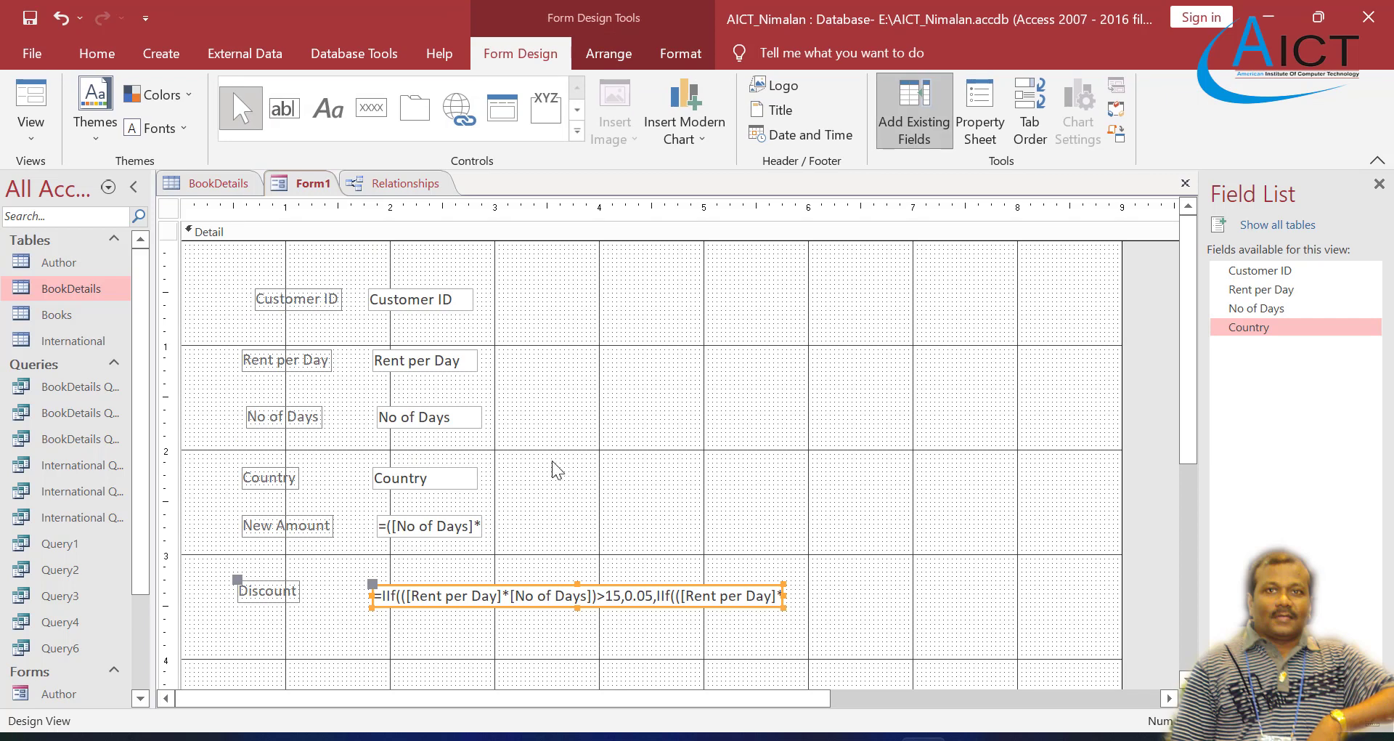
scroll(557, 470, down, 3)
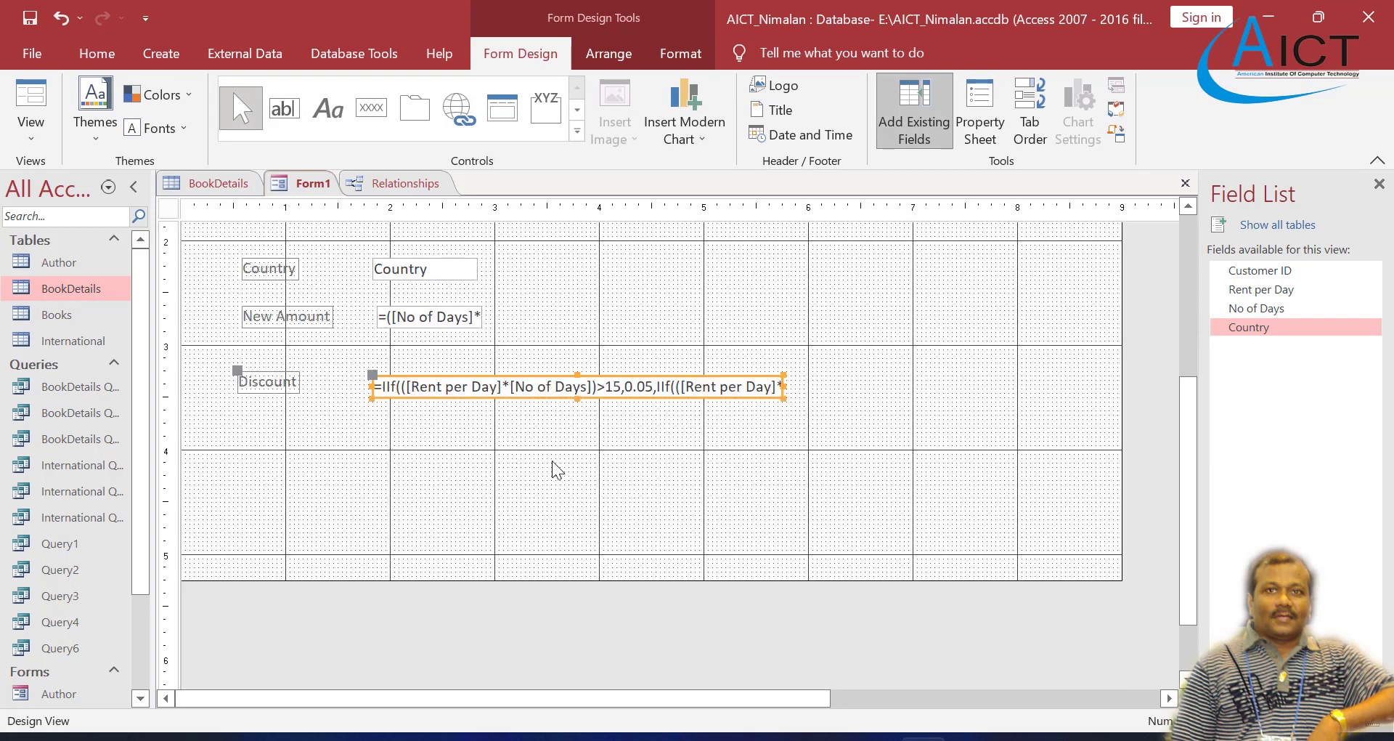
click(578, 133)
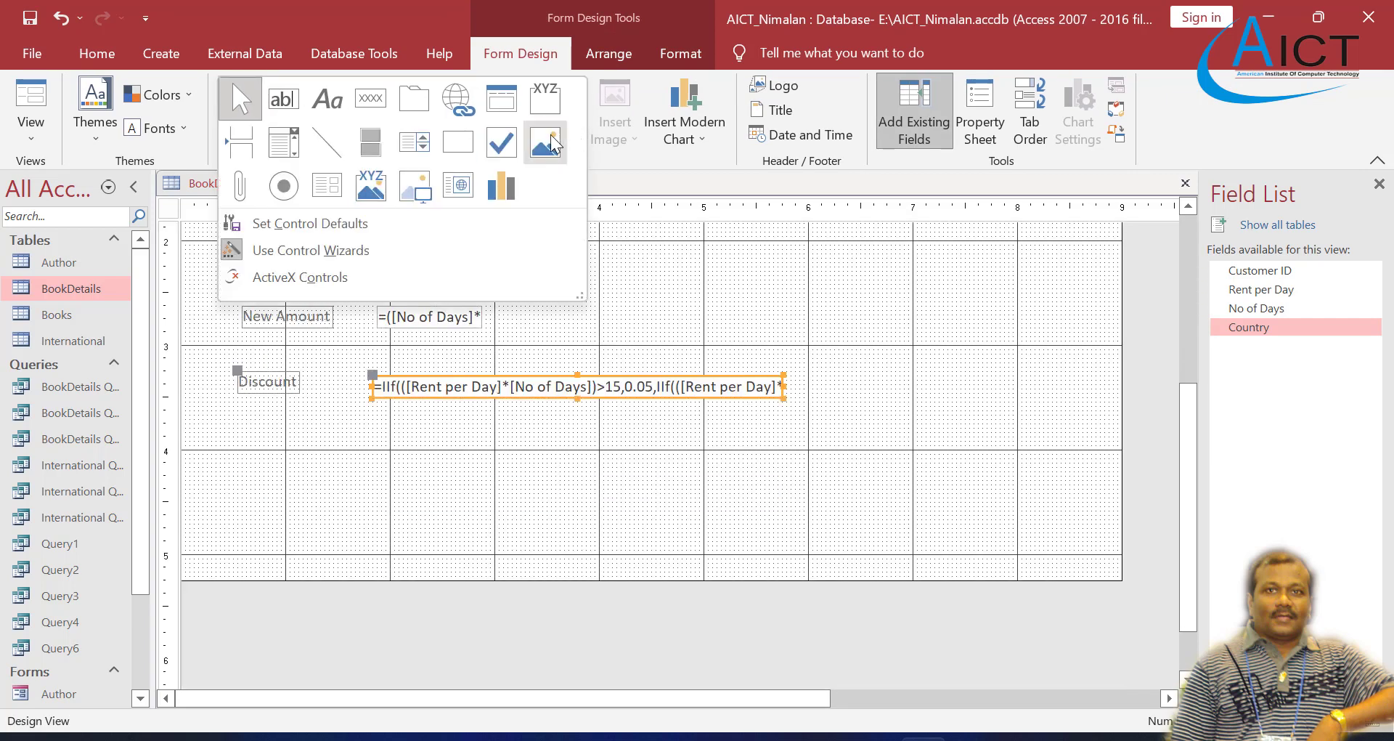
click(291, 149)
click(395, 441)
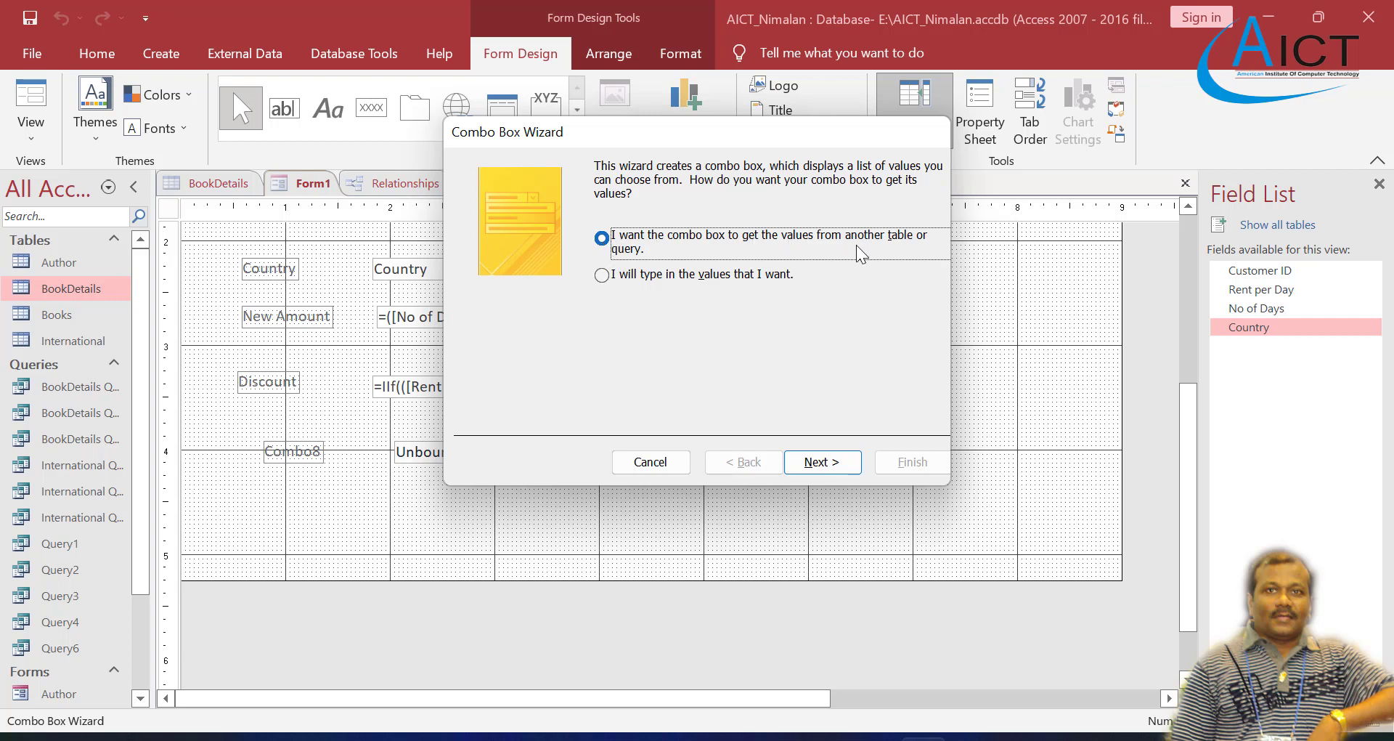
Step: Choose to enter the combo box values manually and fill its single column with Returned and Not Returned
click(607, 276)
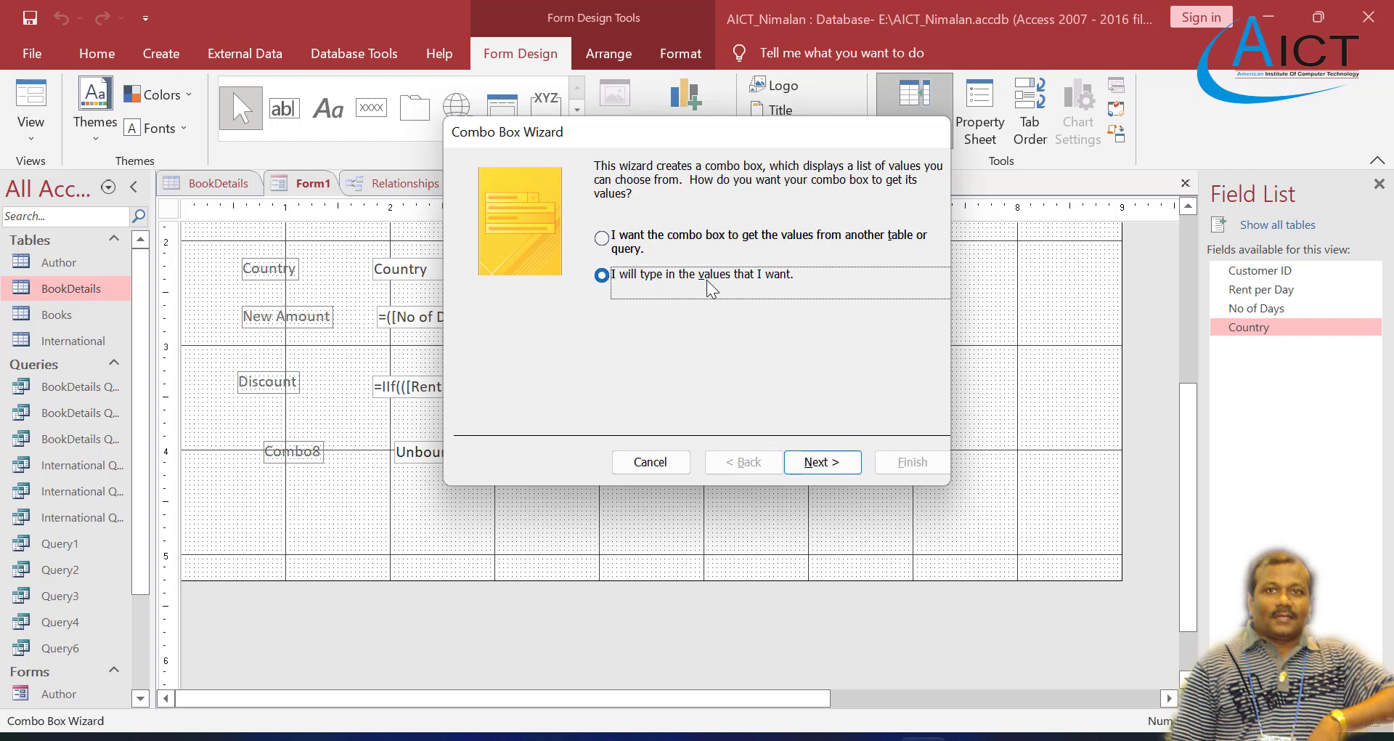
click(819, 462)
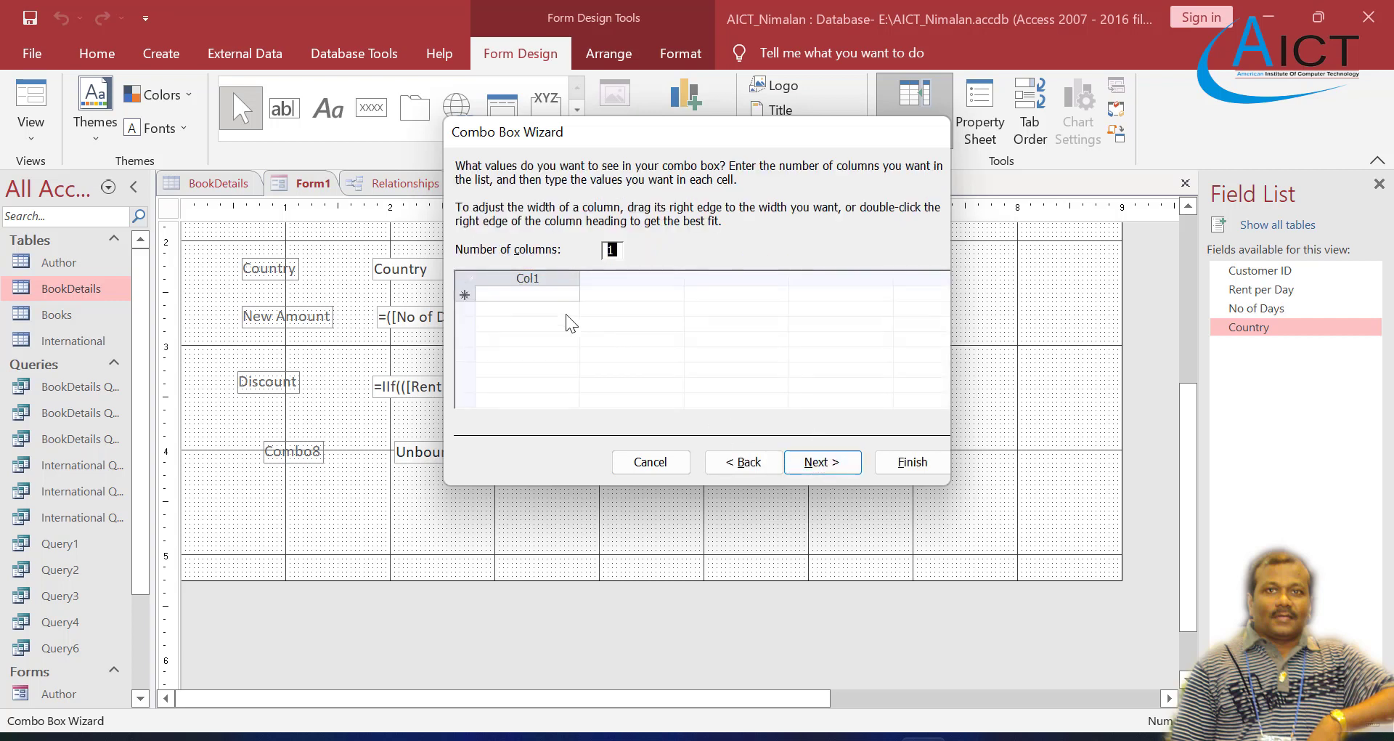
click(547, 293)
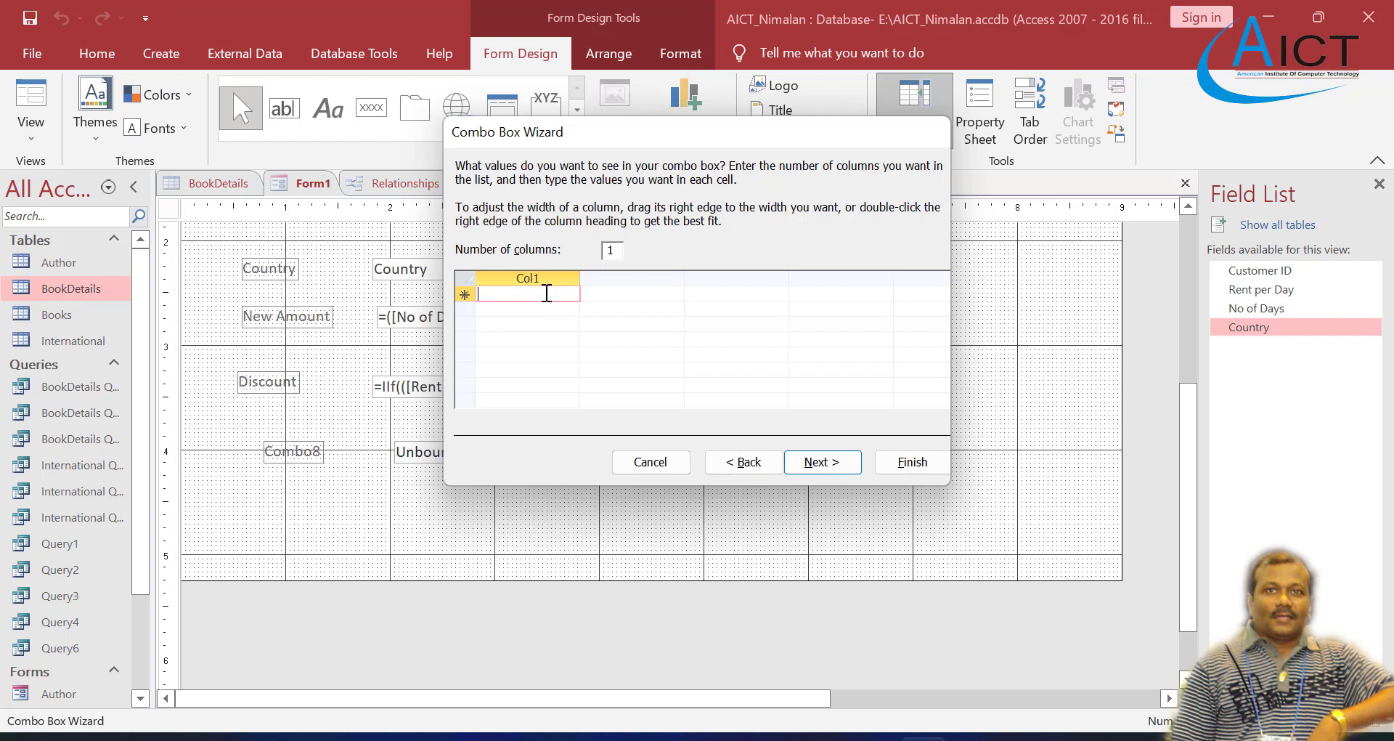
text(Returned)
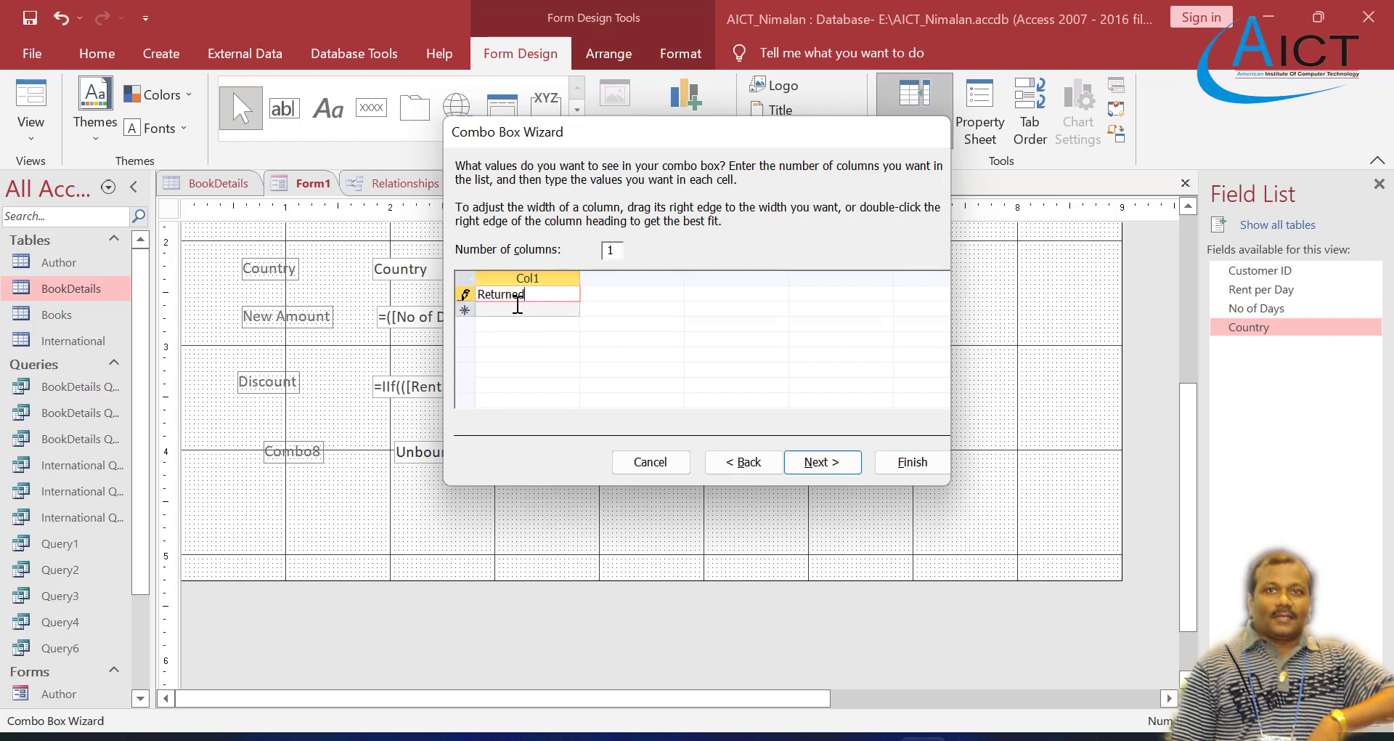
key(Return)
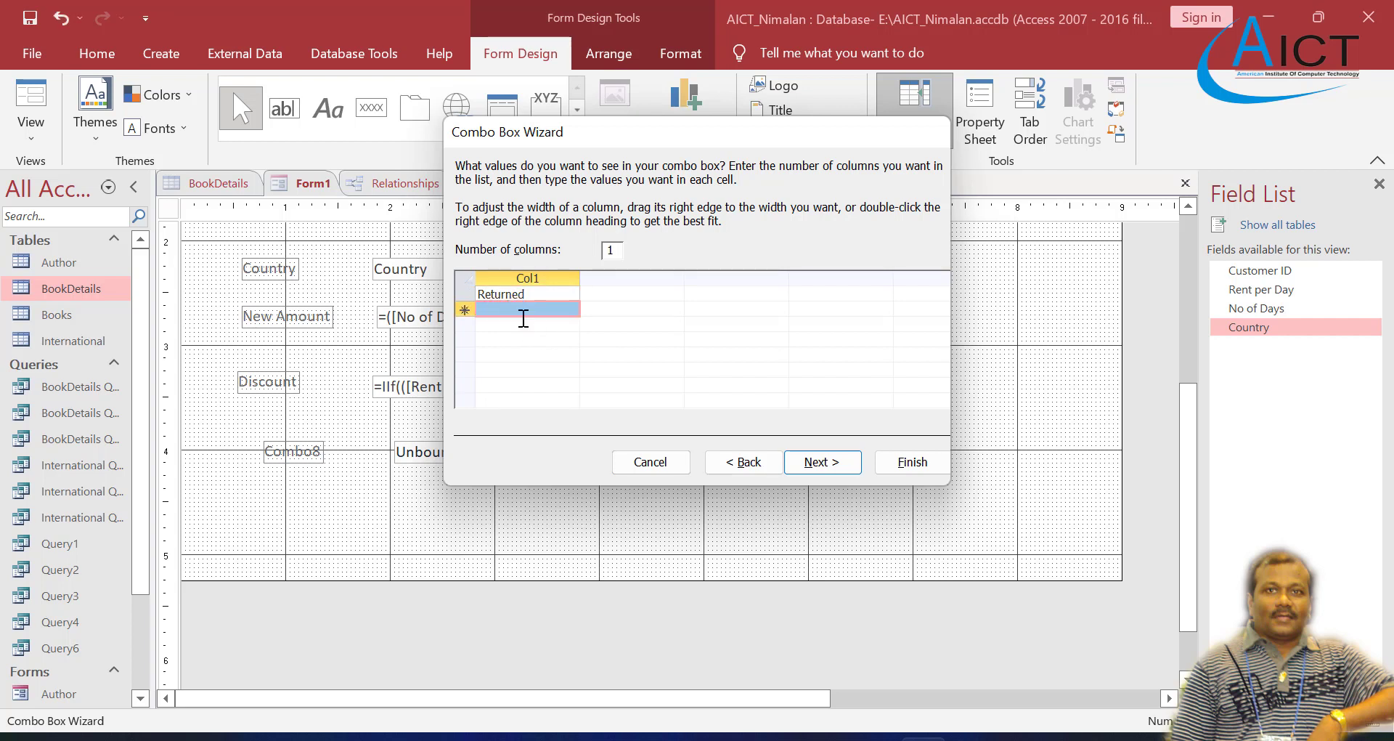
click(519, 309)
text(Not Returned)
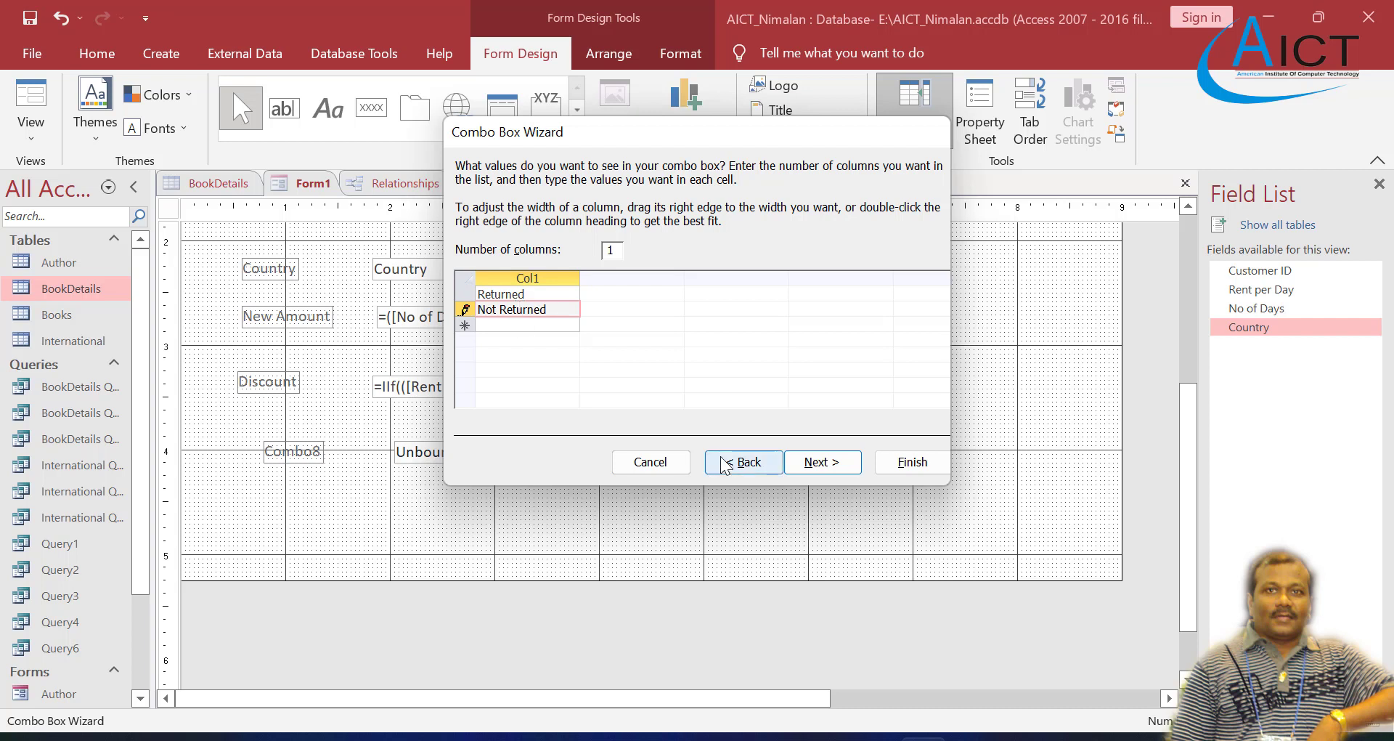
click(821, 465)
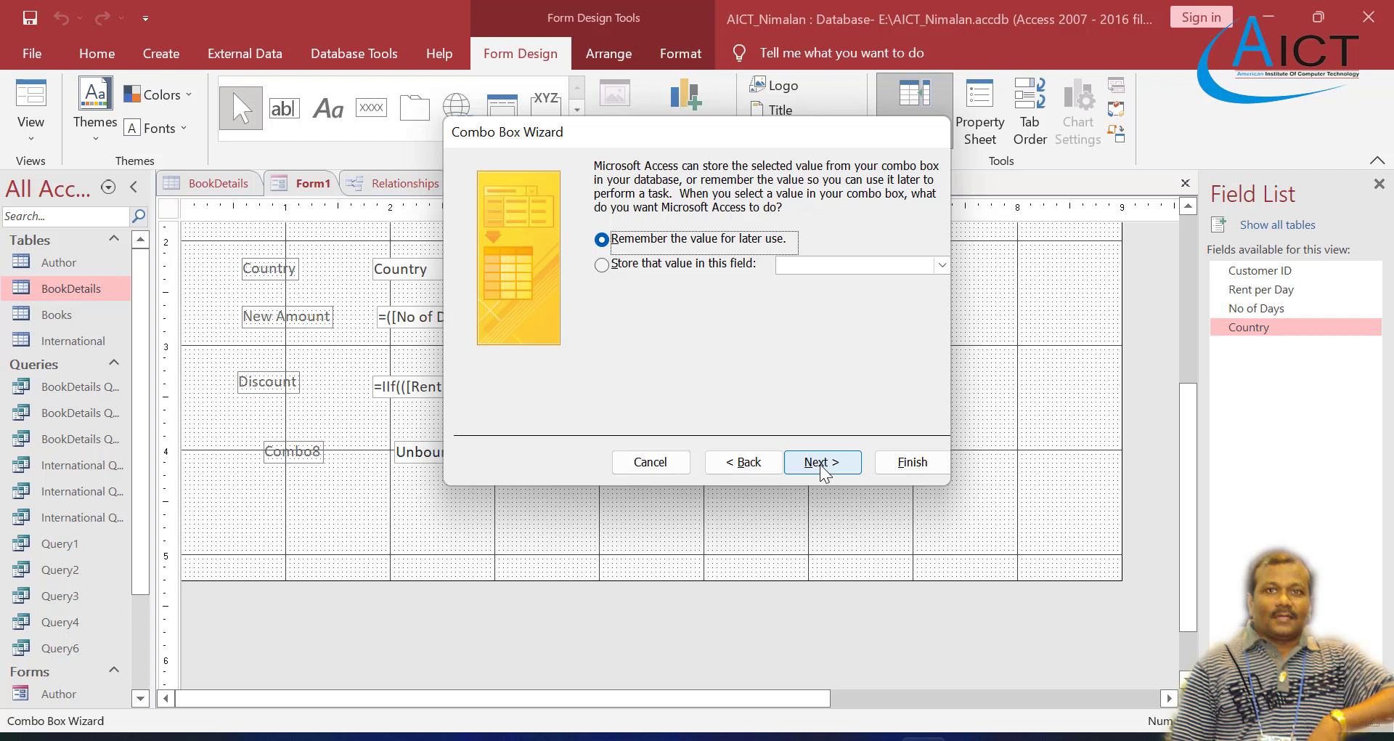
Step: Keep the option to remember the value for later use, label the combo box Renarks, and finish the wizard
click(823, 462)
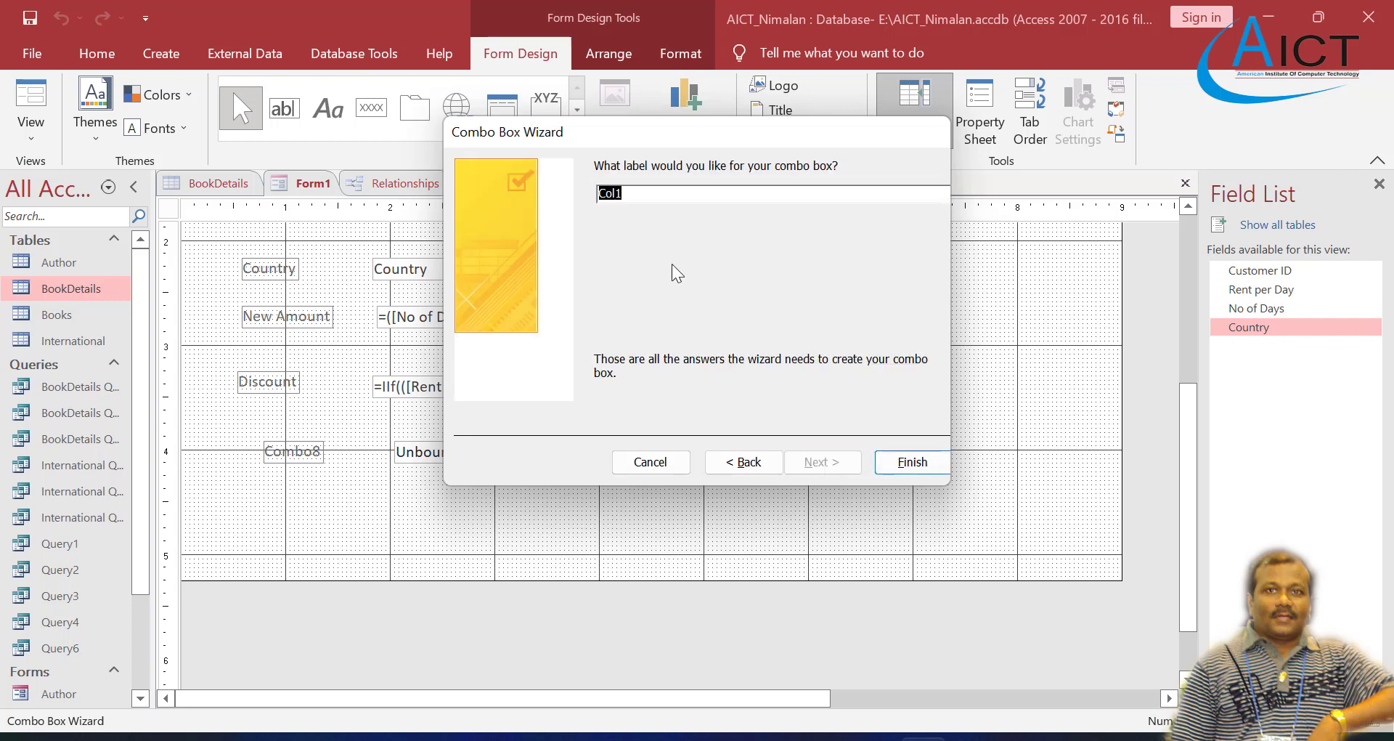
click(631, 192)
double_click(631, 192)
text(Renarks)
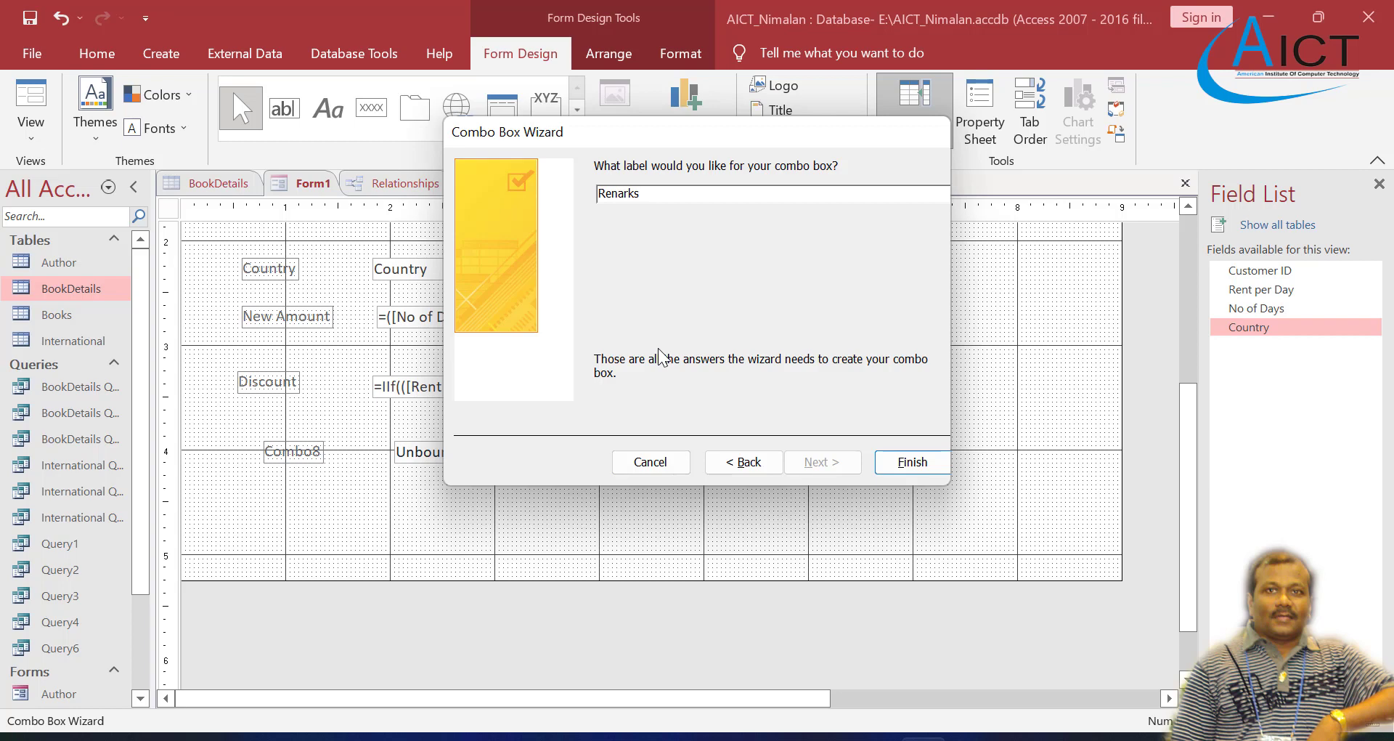
click(917, 462)
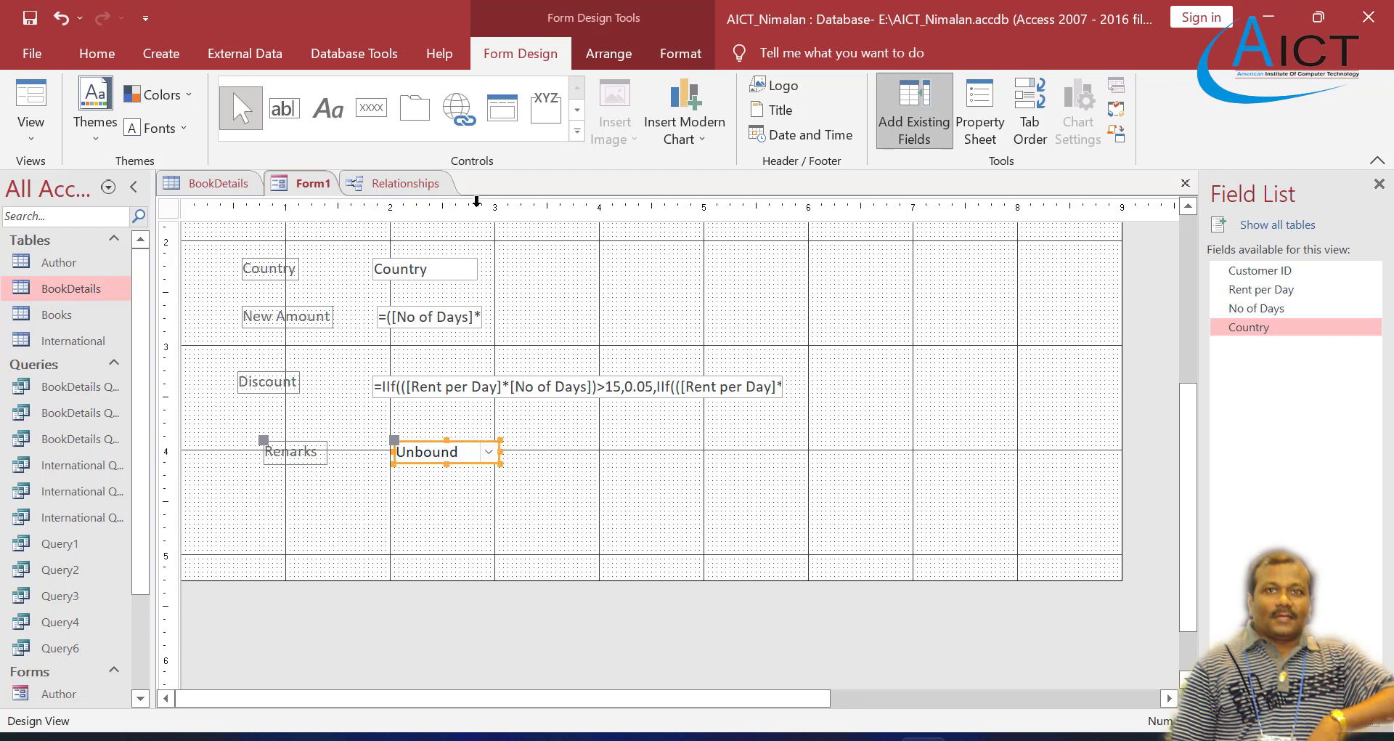
Step: Show Form1 in Form view and select Returned in the first record's Renarks combo box
right_click(308, 186)
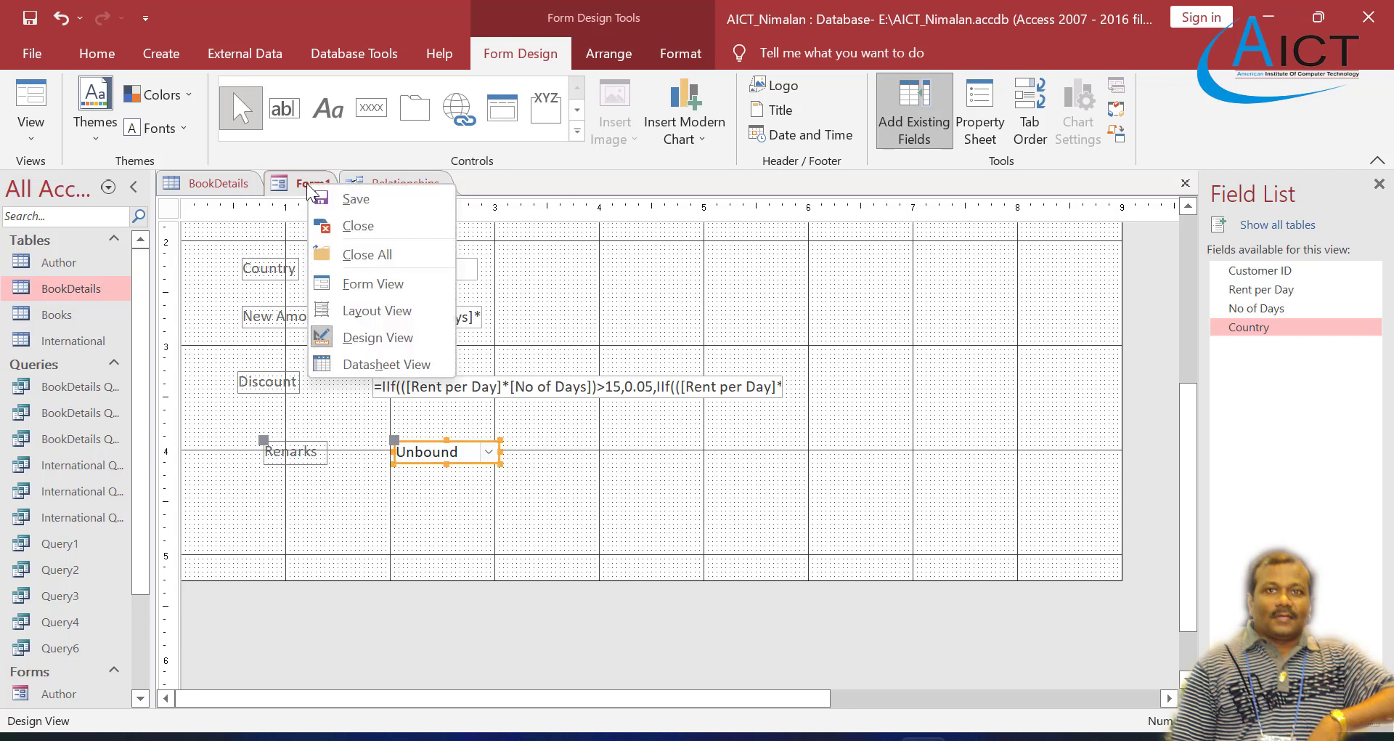
click(374, 284)
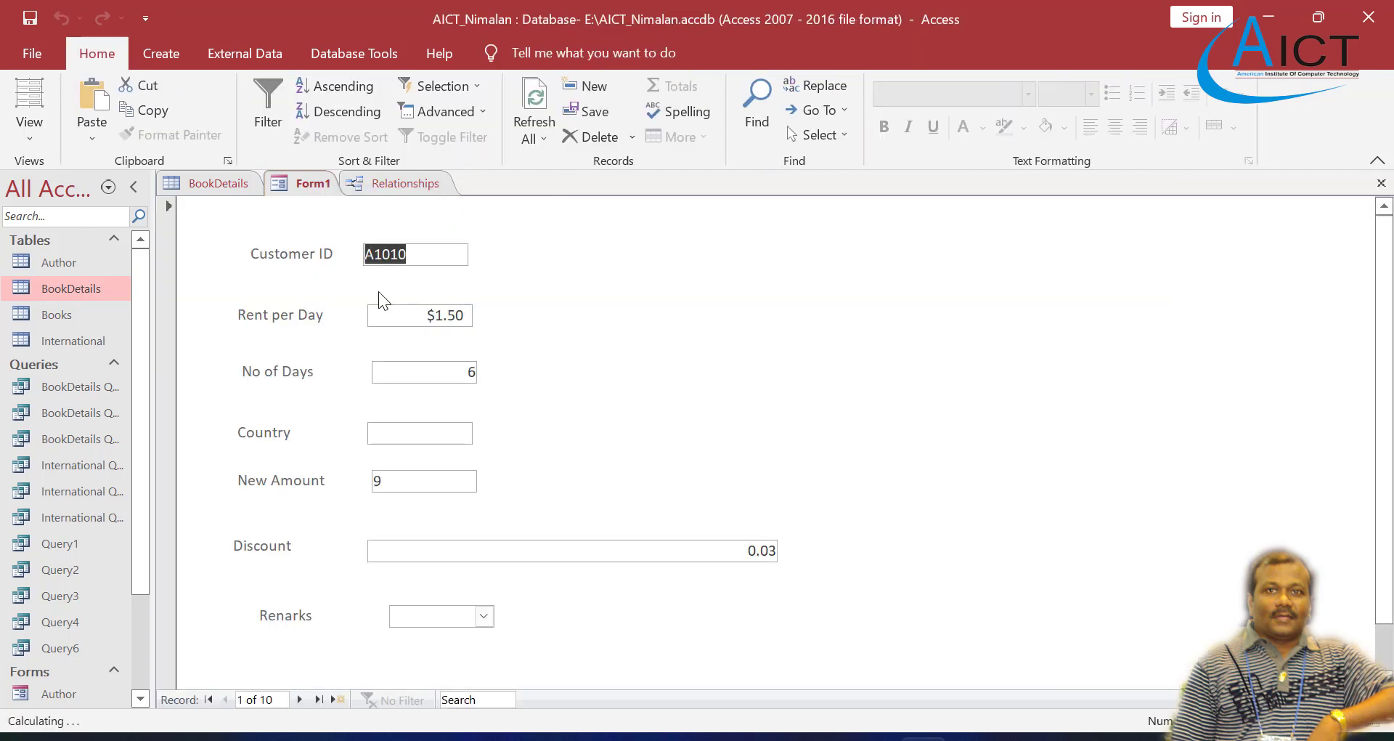
click(485, 616)
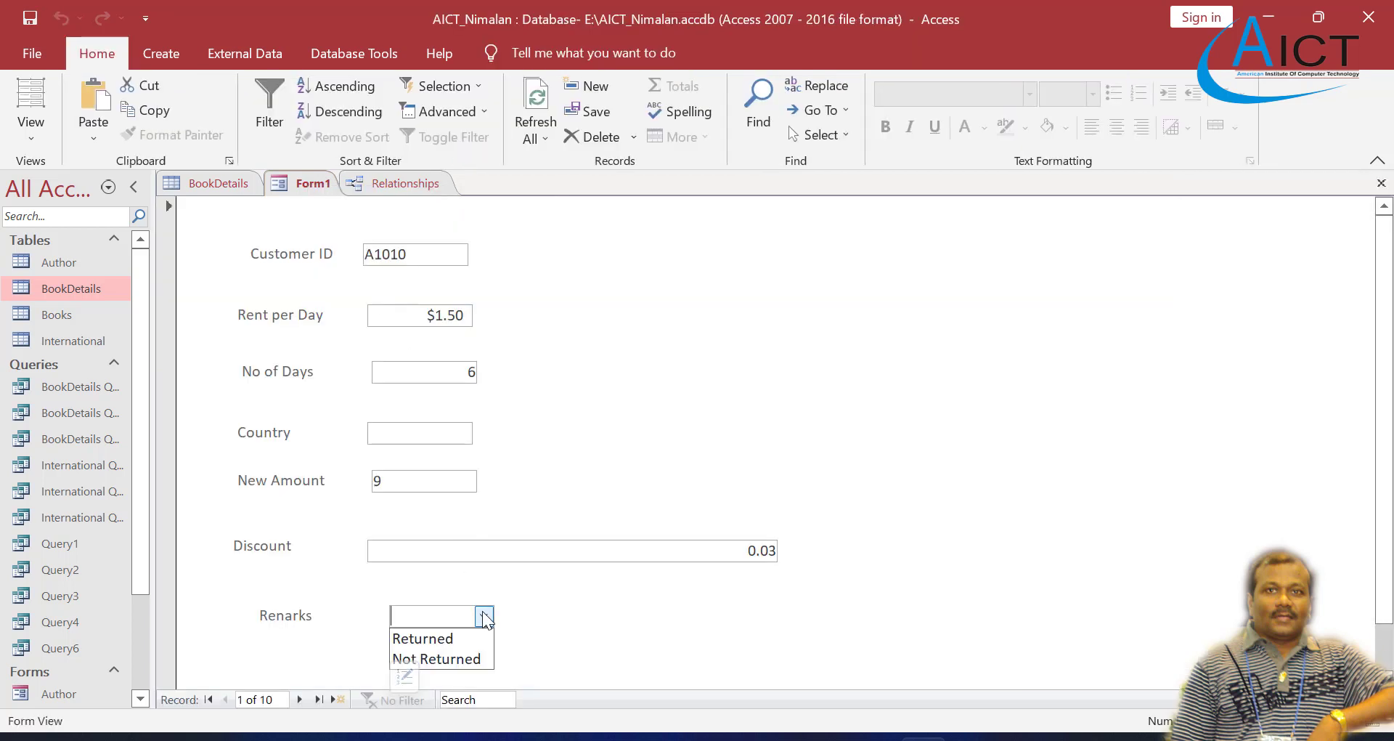
click(456, 639)
scroll(511, 576, down, 1)
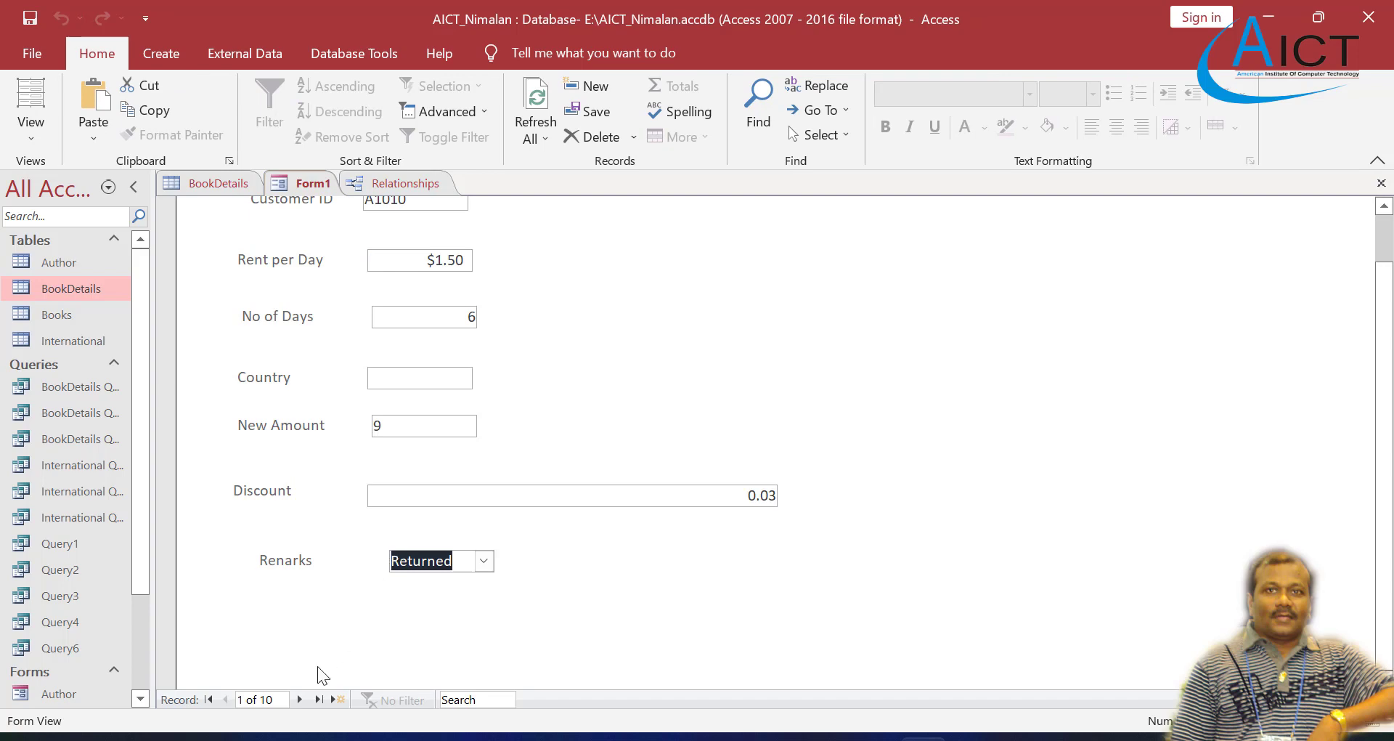
Step: Check the Customer ID and Remarks list on page 2 of the Exercise 4 PDF, and return to the form in Access
click(780, 736)
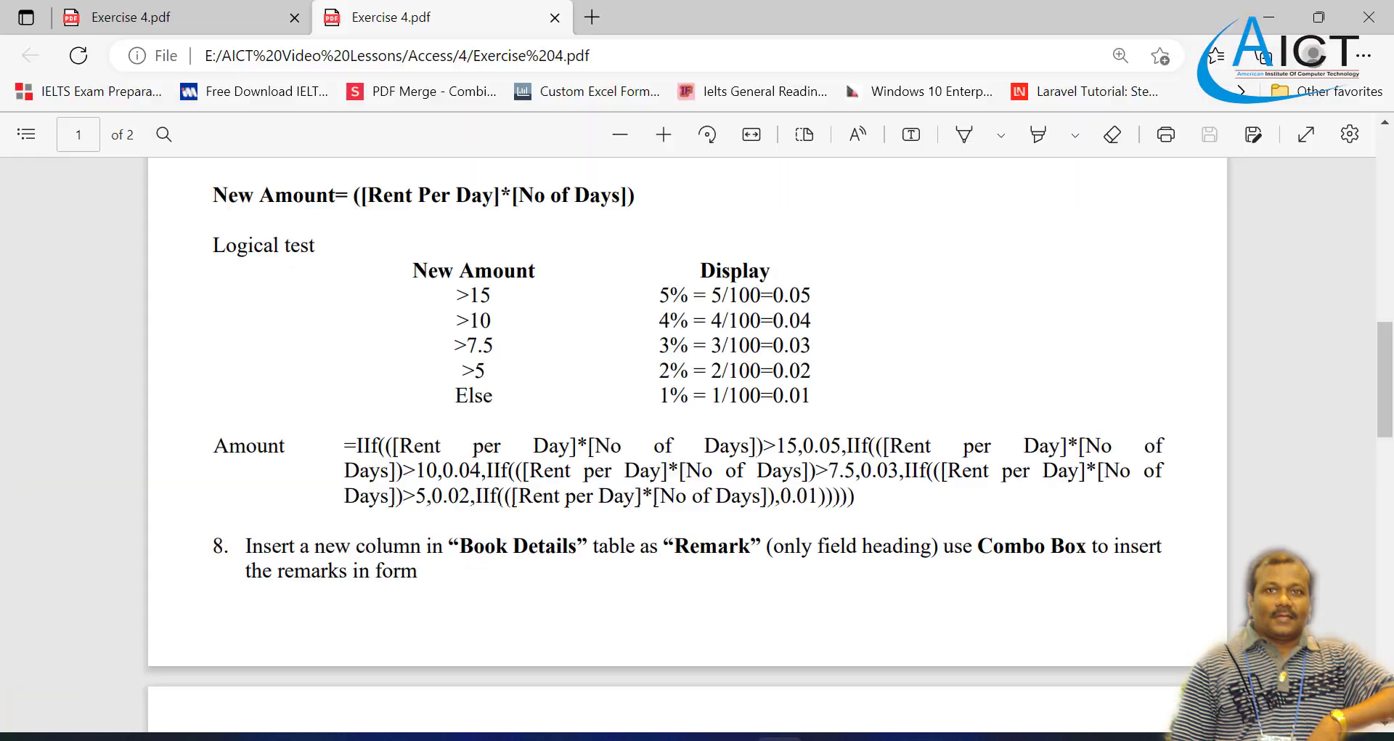
scroll(544, 467, down, 5)
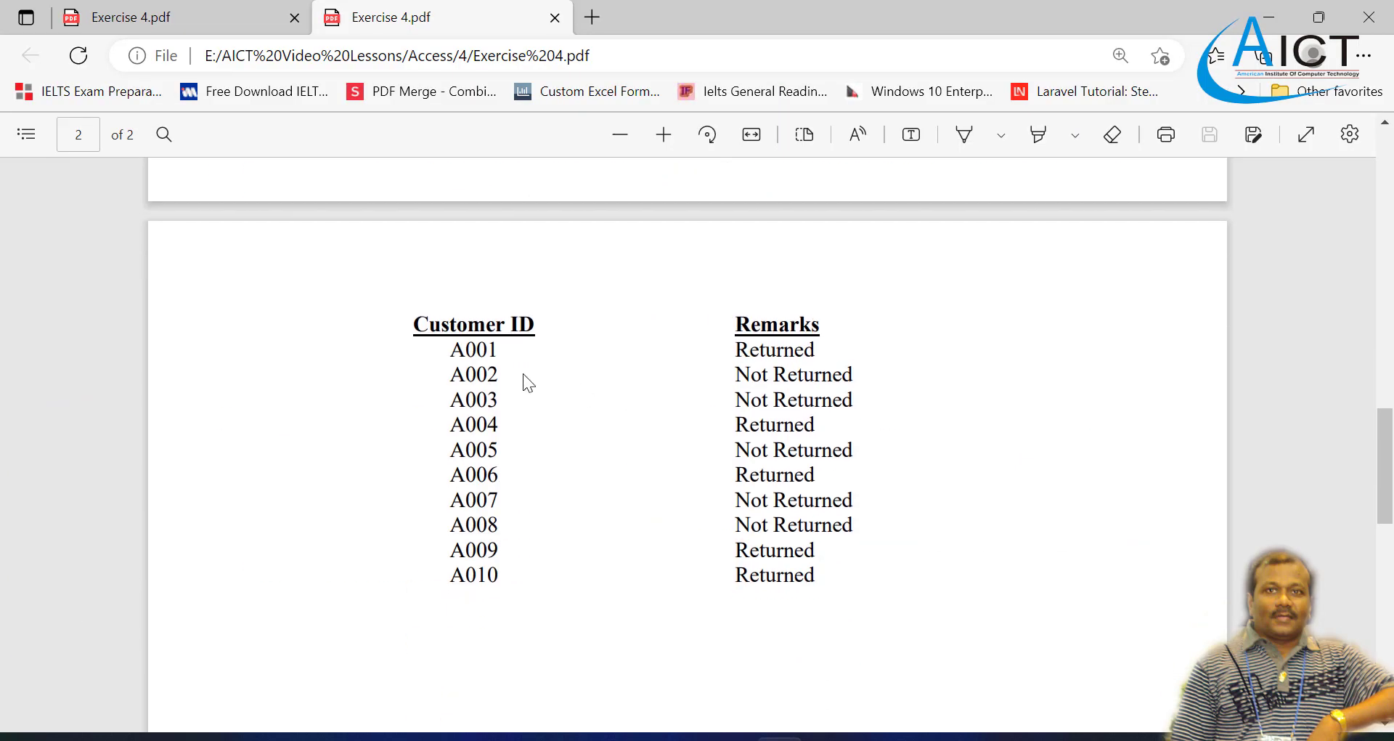
click(733, 737)
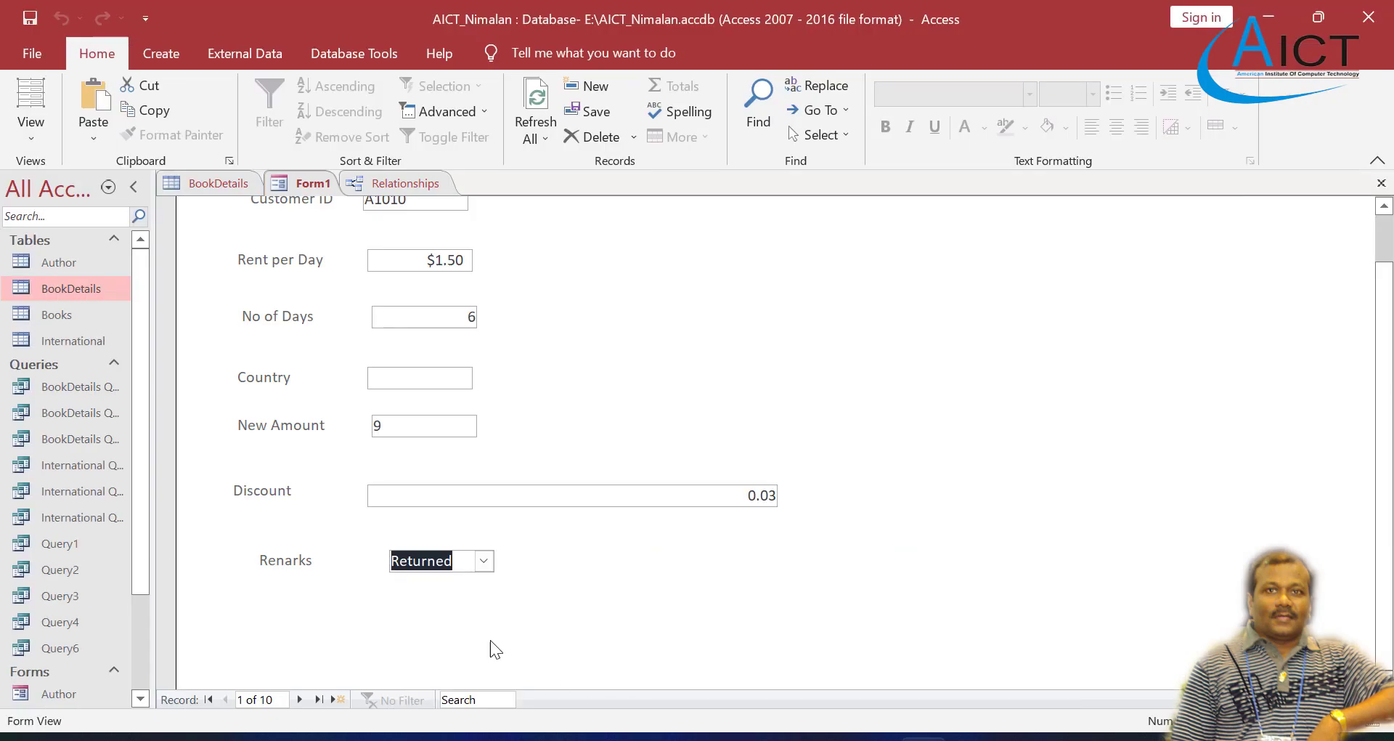
Step: Go to record 2 of Form1 and select Not Returned in the Renarks combo box
click(299, 699)
click(482, 562)
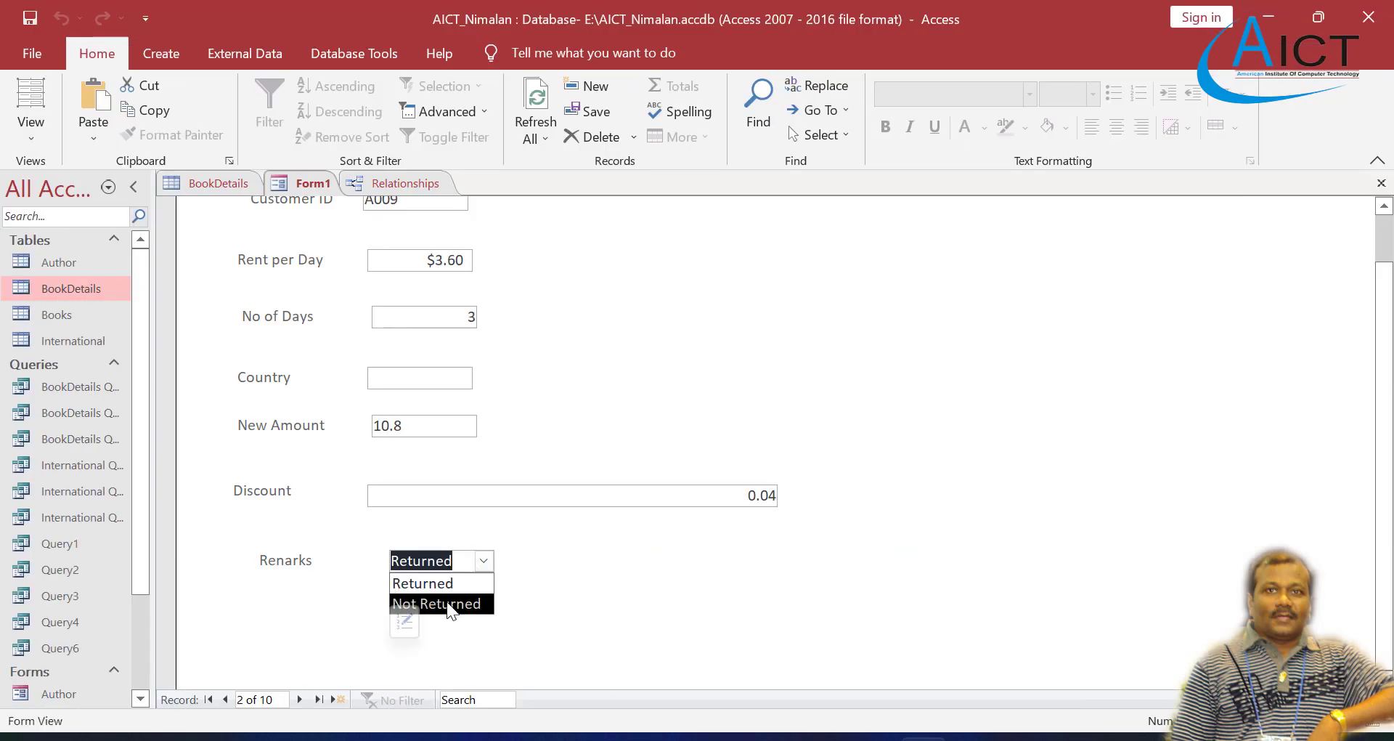
click(447, 606)
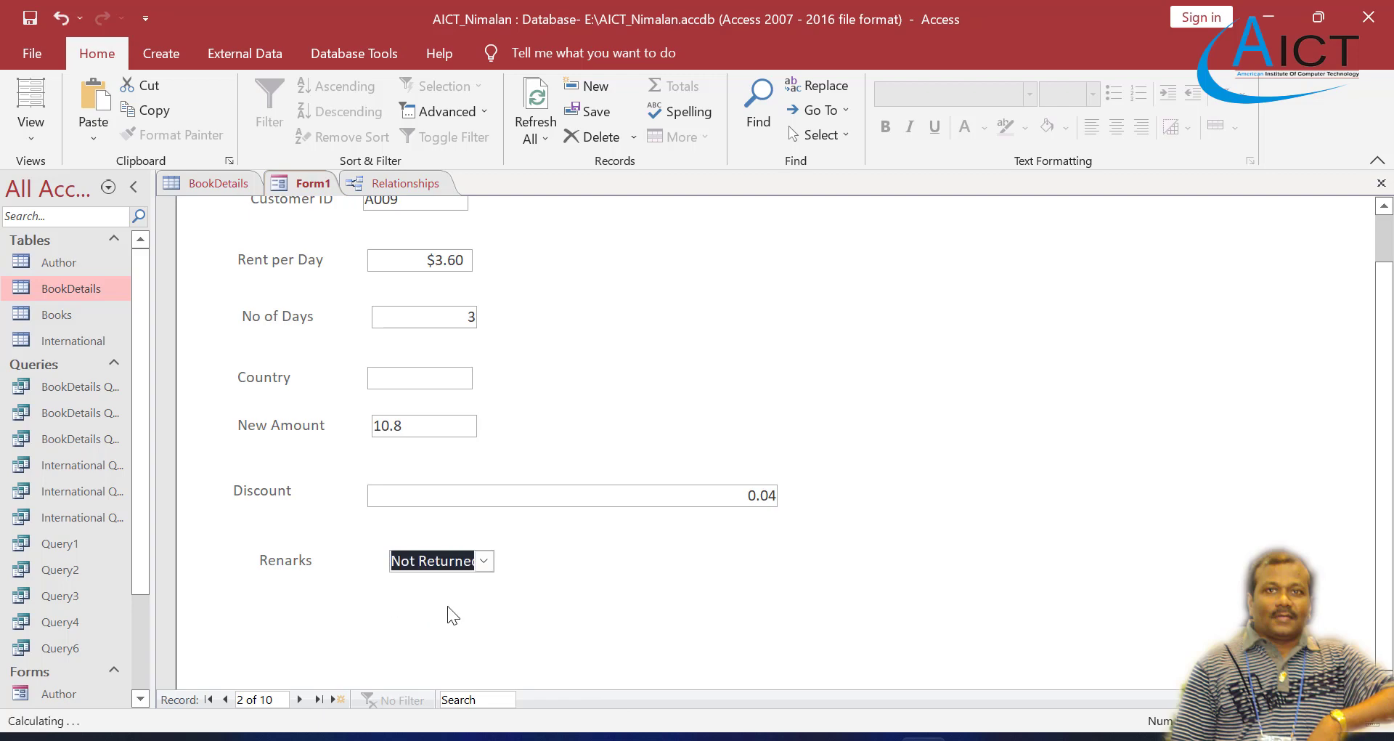
Step: Go to record 3, check the Remarks list in the Exercise 4 PDF, and select Not Returned in the form's Renarks combo box
click(302, 699)
click(784, 736)
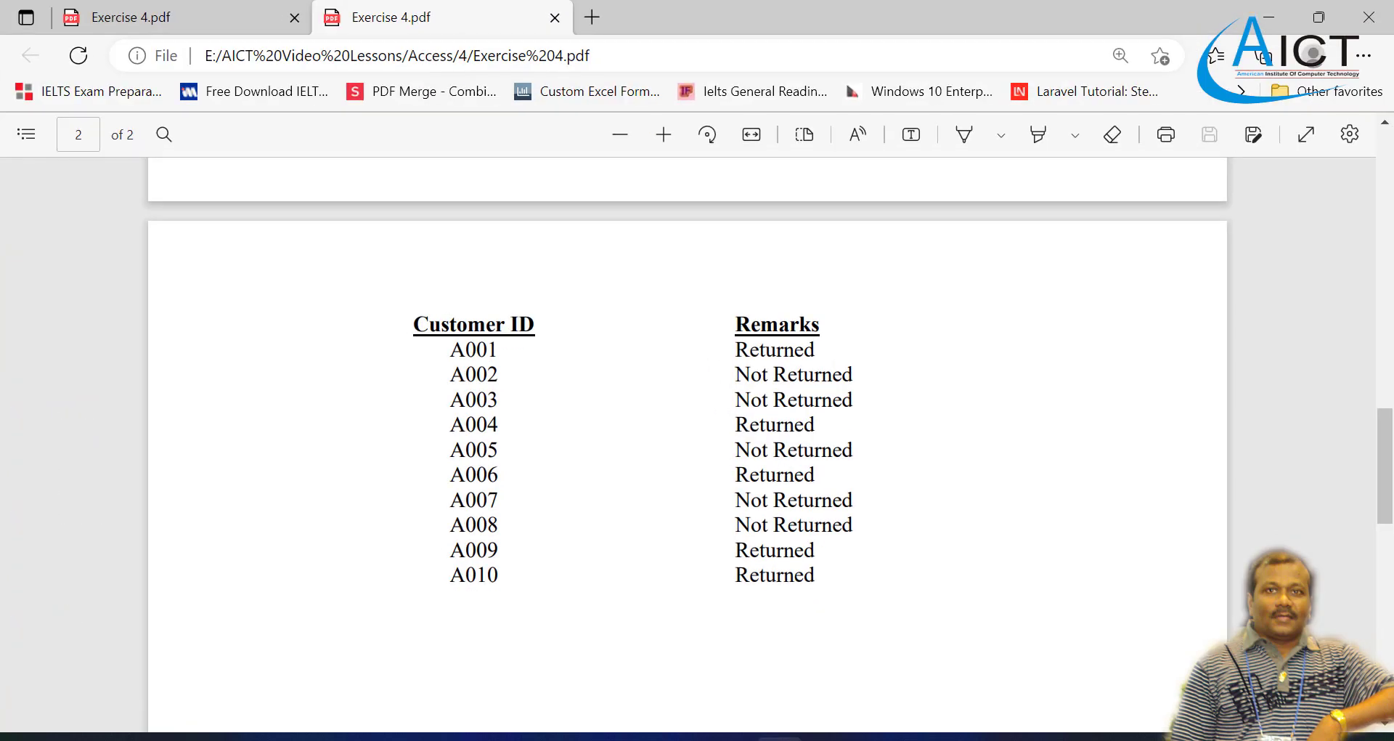
click(781, 738)
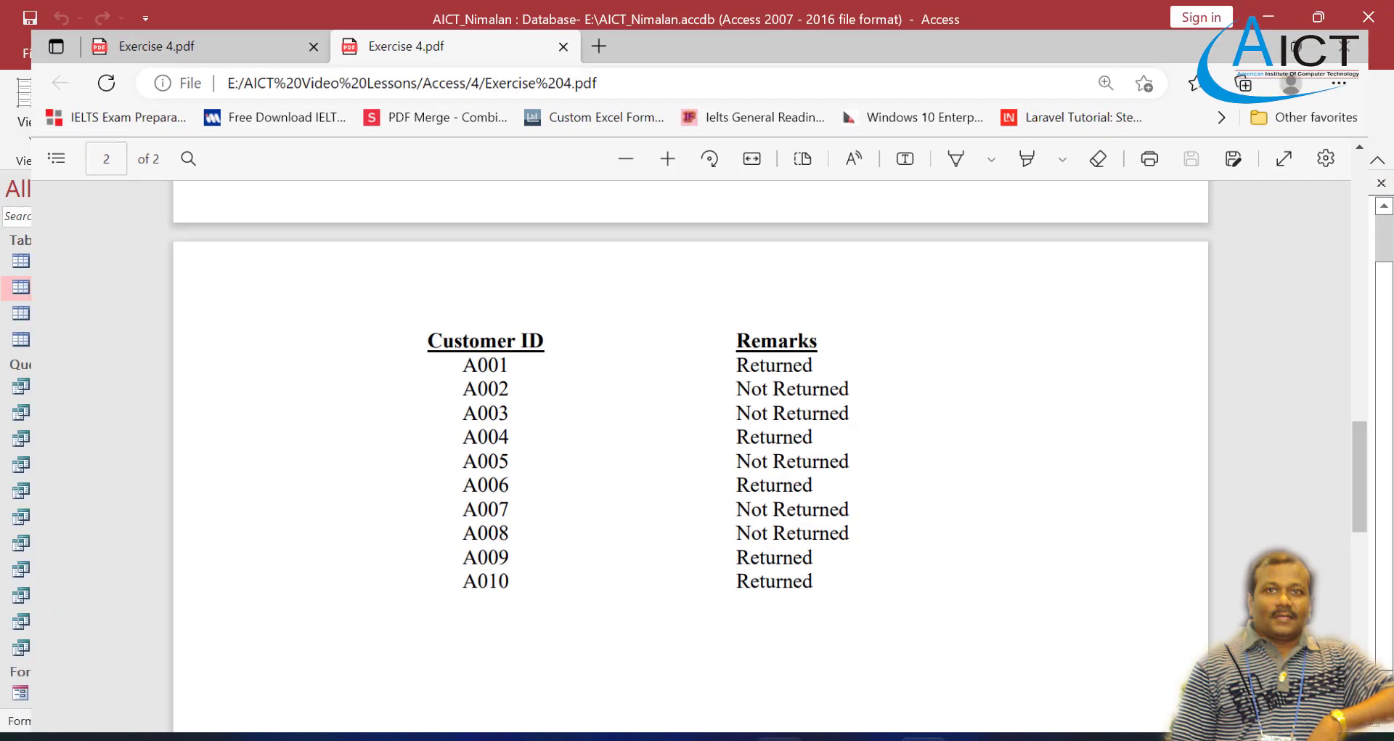
click(485, 561)
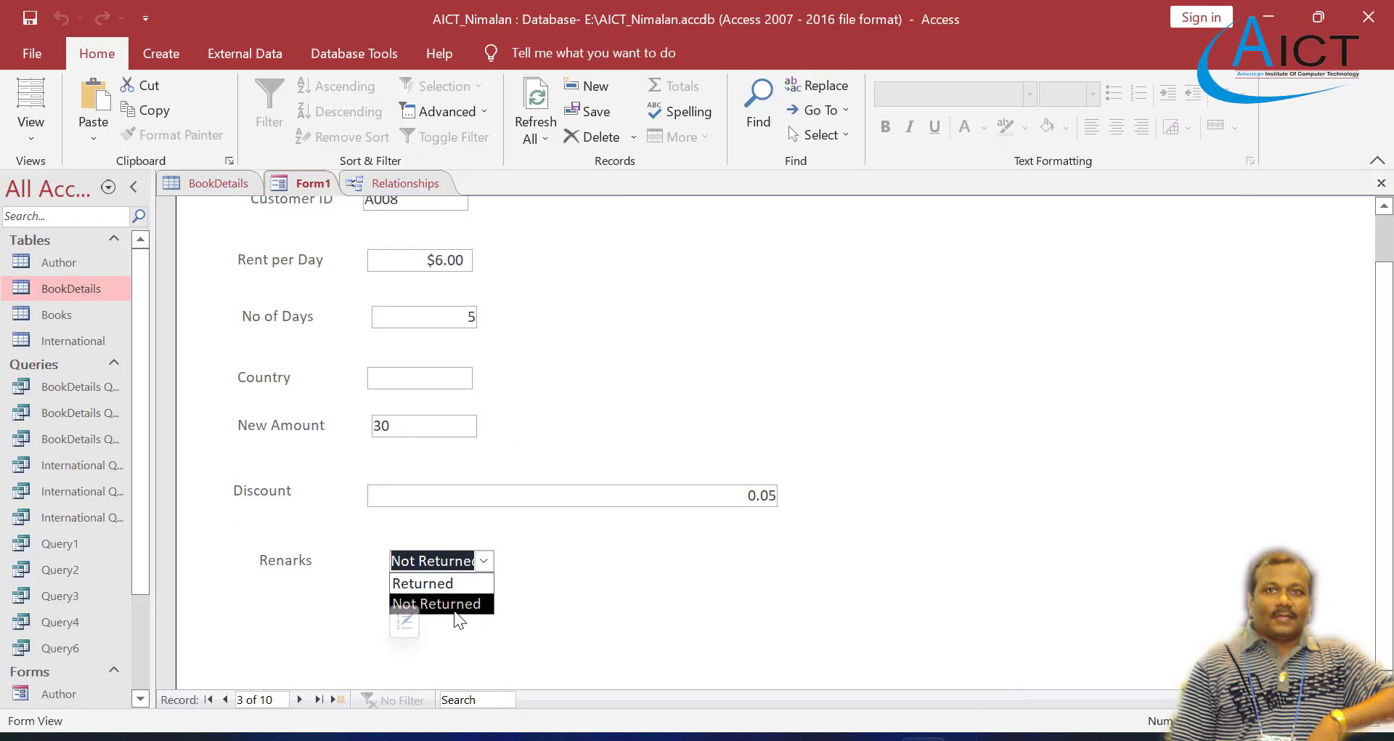
click(421, 606)
Step: Select Returned in the Renarks combo box for record 4 and check the choice against the Exercise 4 PDF's Remarks list
click(299, 699)
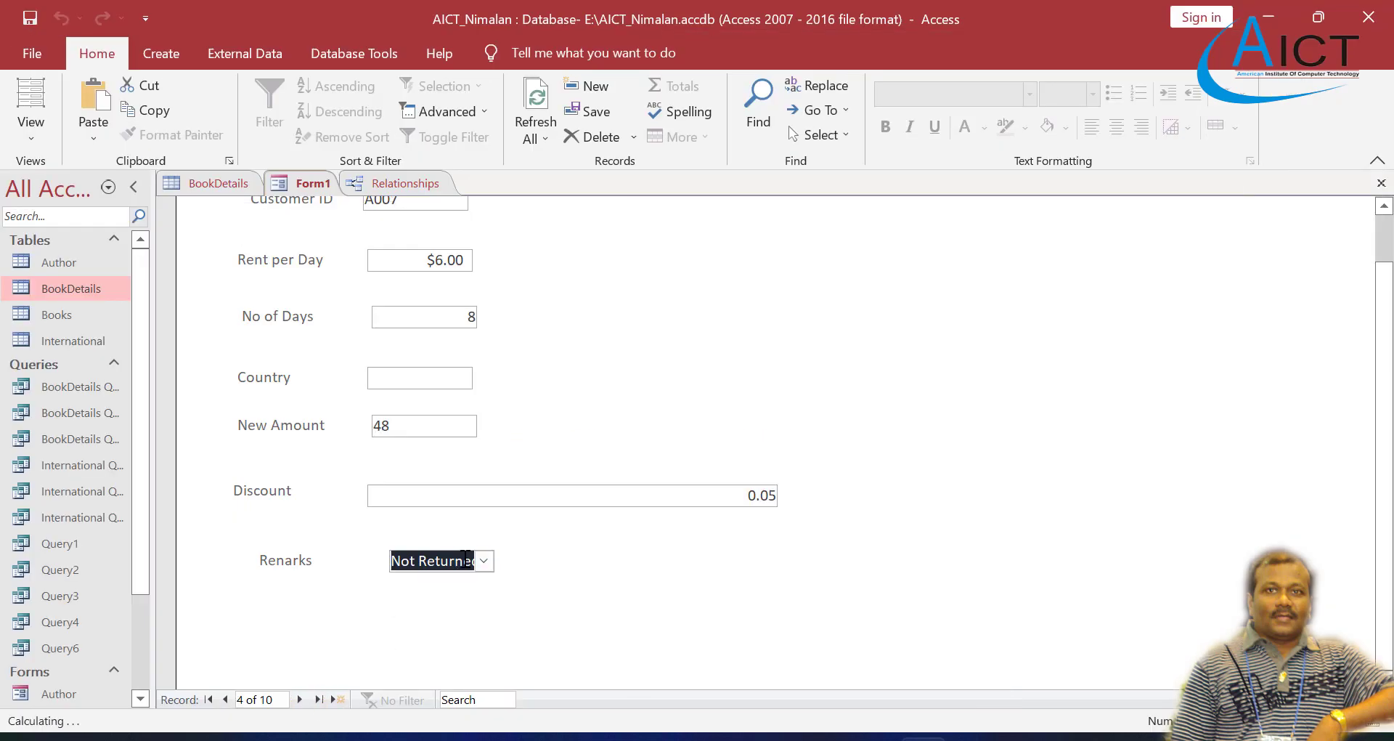
click(485, 560)
click(448, 584)
click(780, 738)
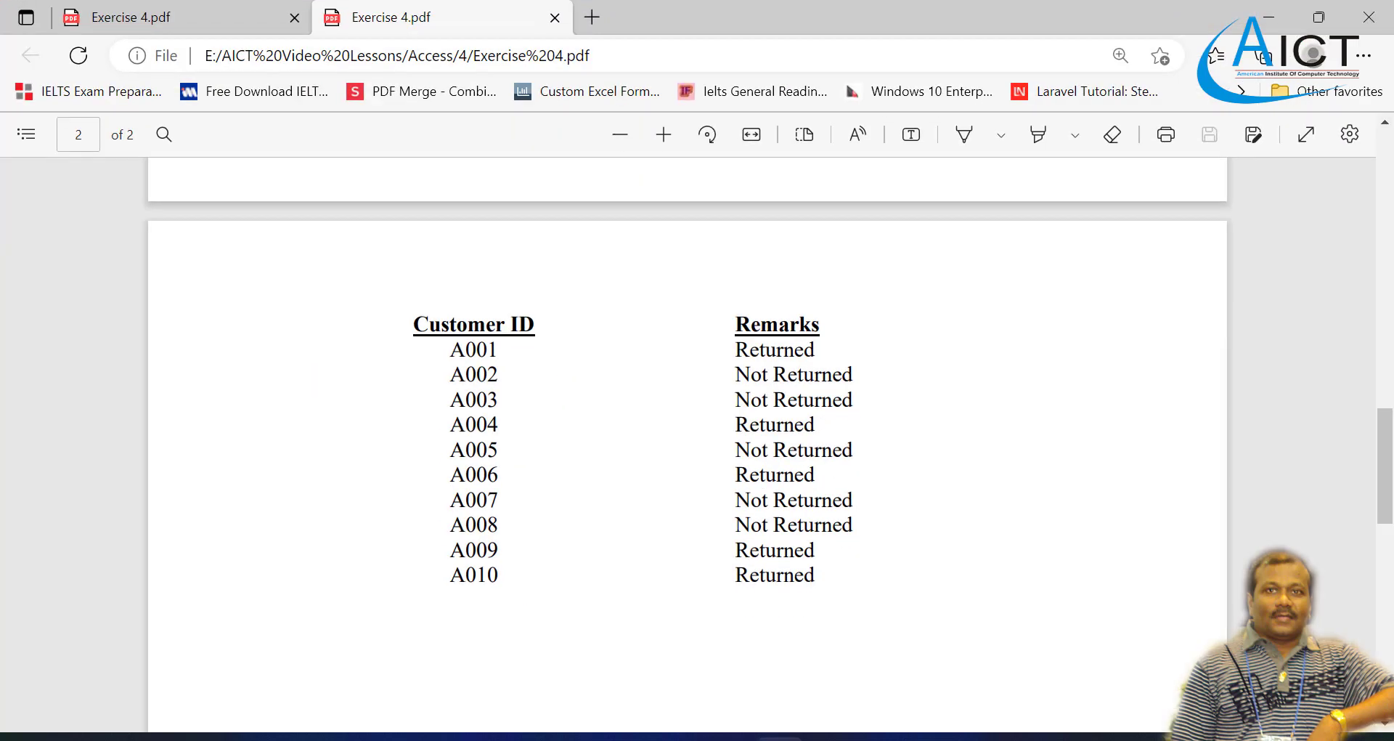
click(780, 738)
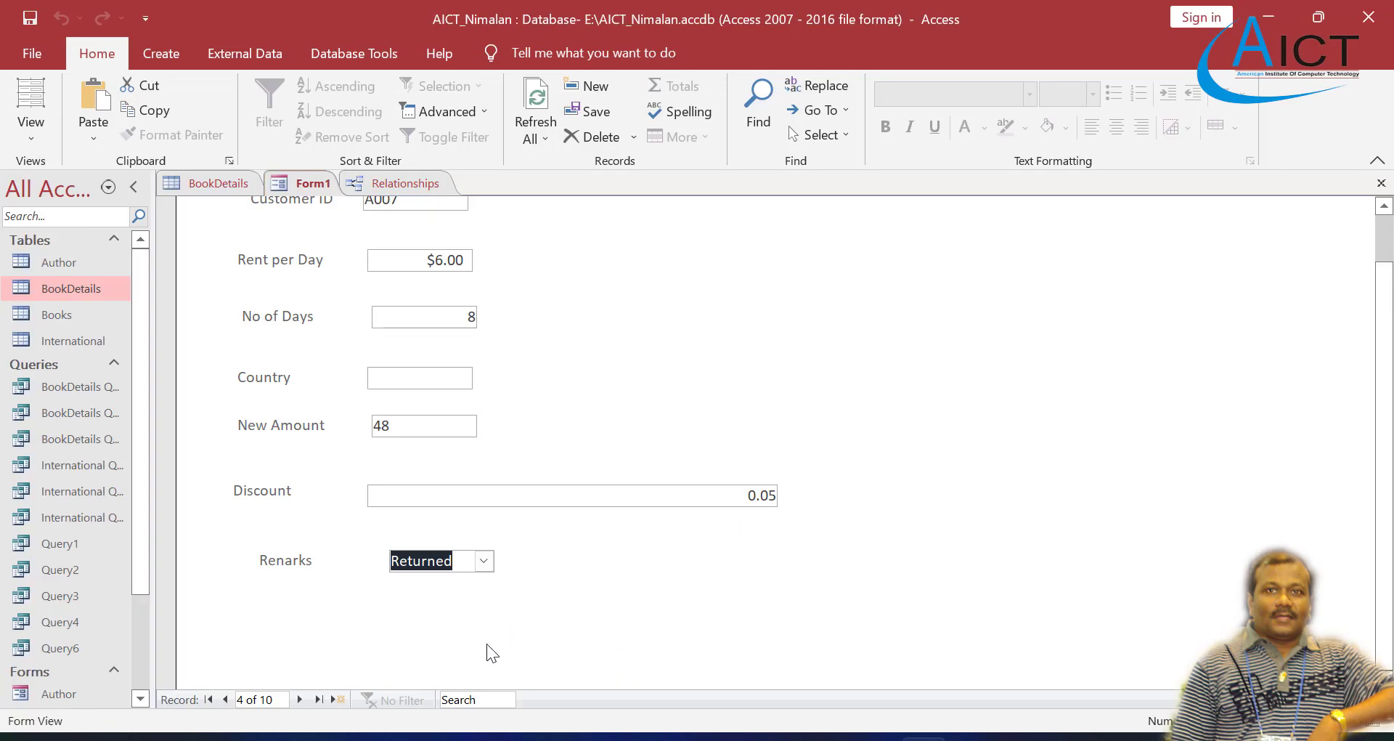
Step: Go to record 5 in Access and select Not Returned in the Renarks combo box
click(299, 699)
click(486, 560)
click(459, 603)
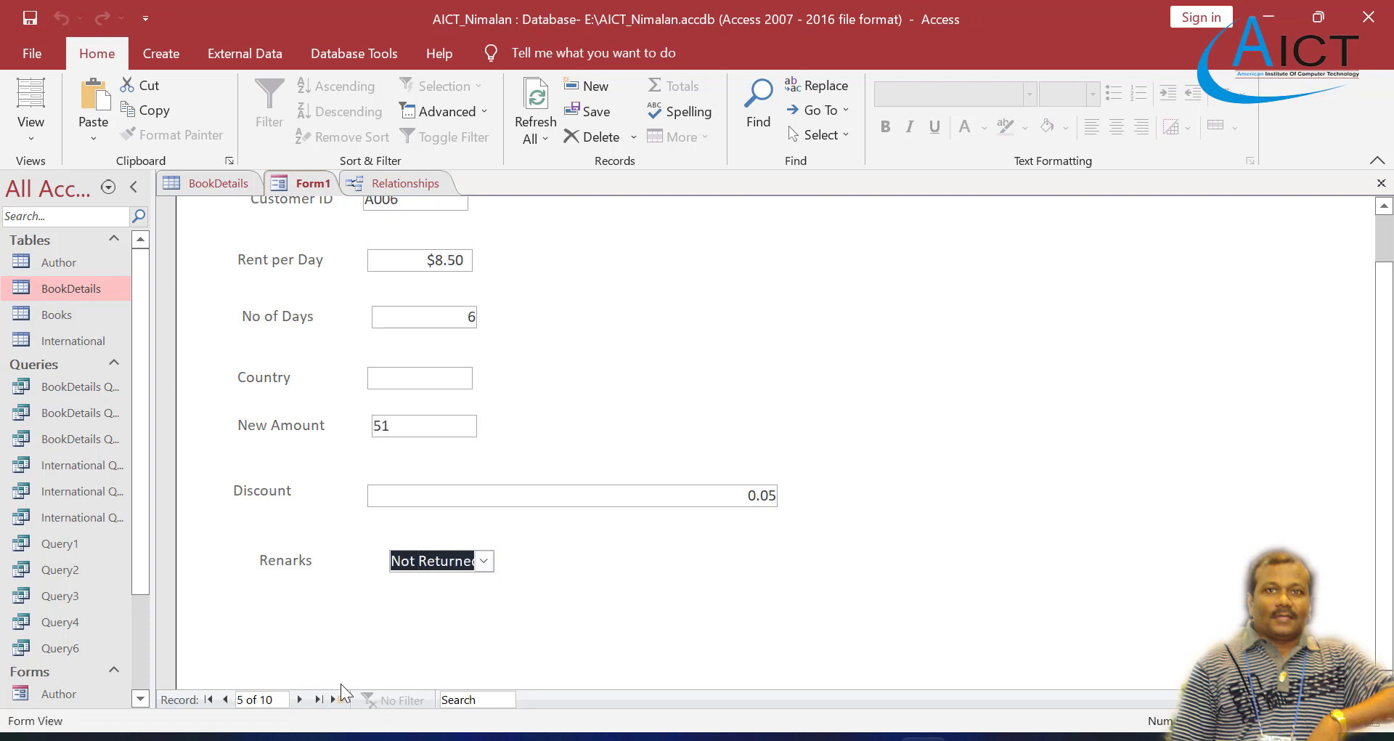
Step: Go to record 6, consult the Remarks list in the Exercise 4 PDF, and select Returned in the form's Renarks combo box
click(300, 699)
key(alt+Tab)
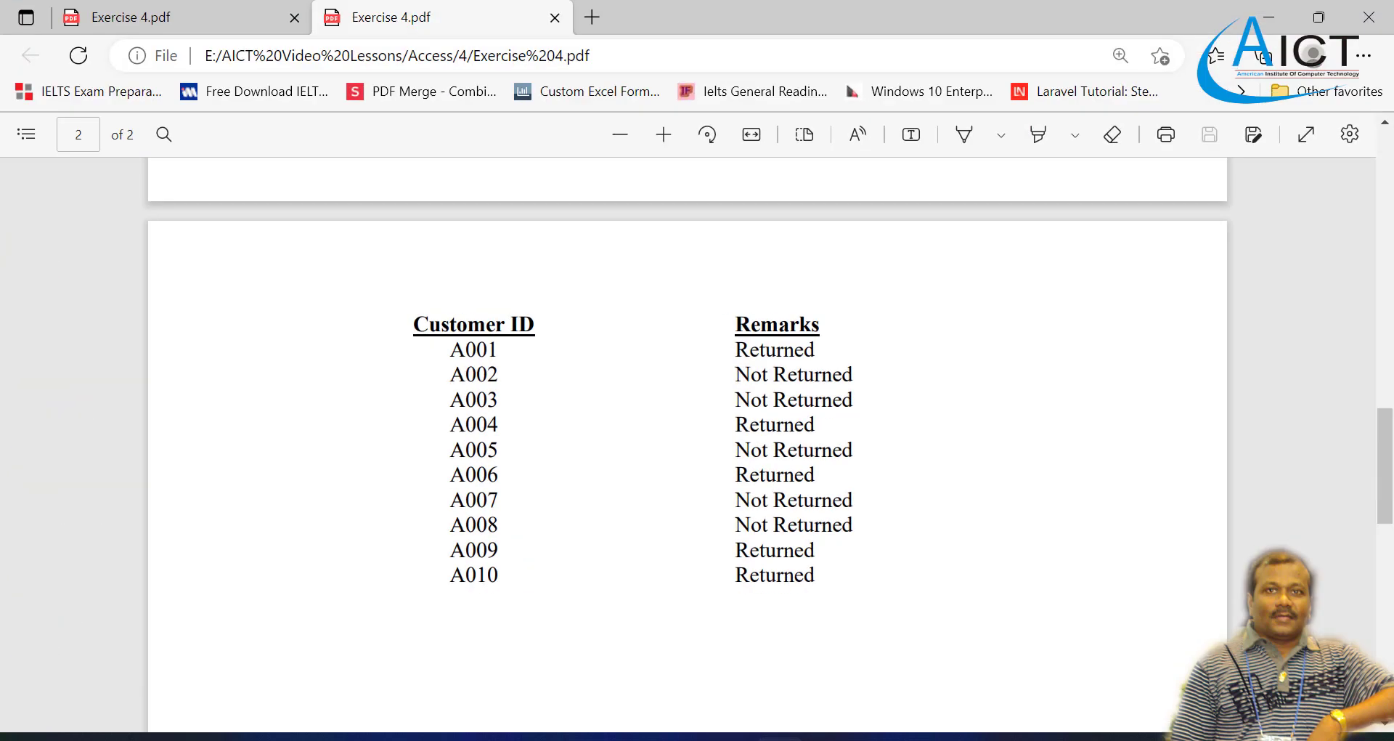
key(alt+Tab)
click(486, 561)
click(436, 578)
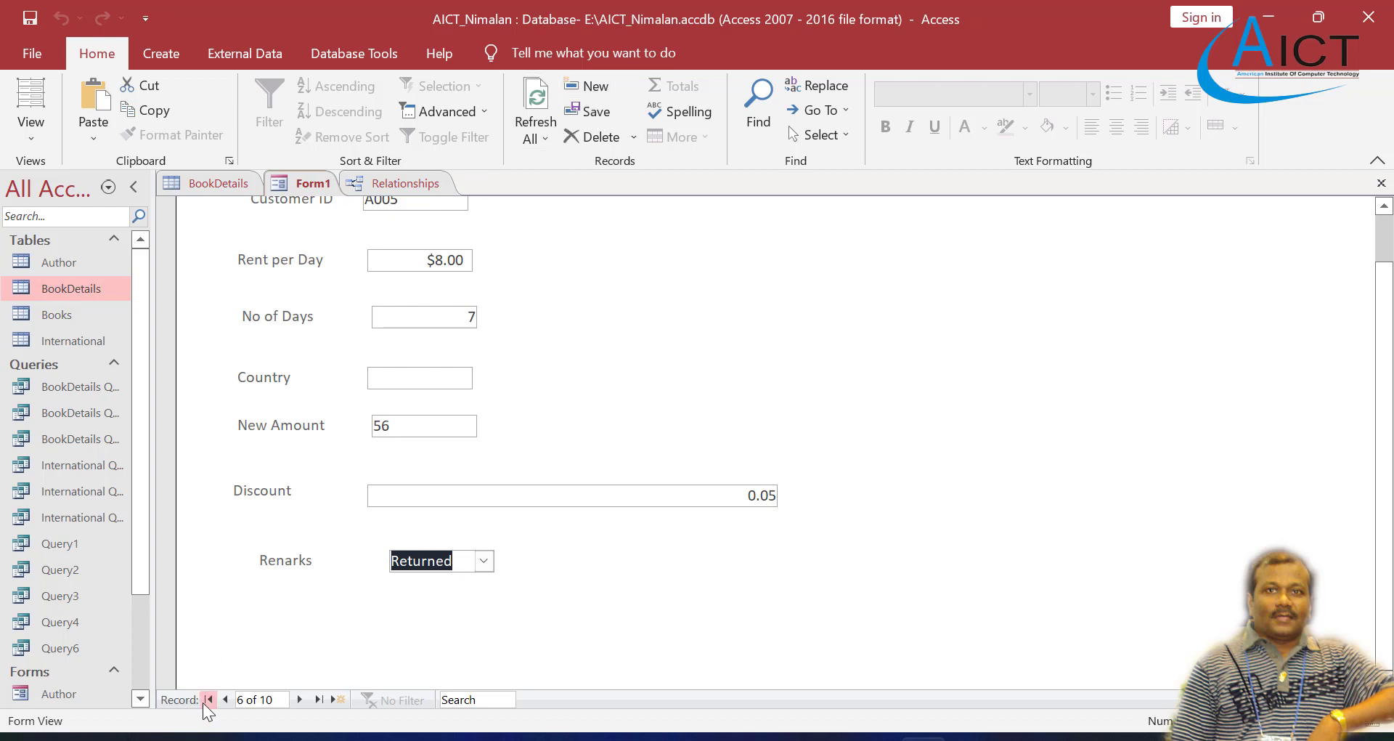
Step: Browse Form1 back to the first record and forward to record 5, comparing the Renarks values with the PDF's Remarks list
click(226, 699)
click(226, 700)
click(226, 699)
click(225, 699)
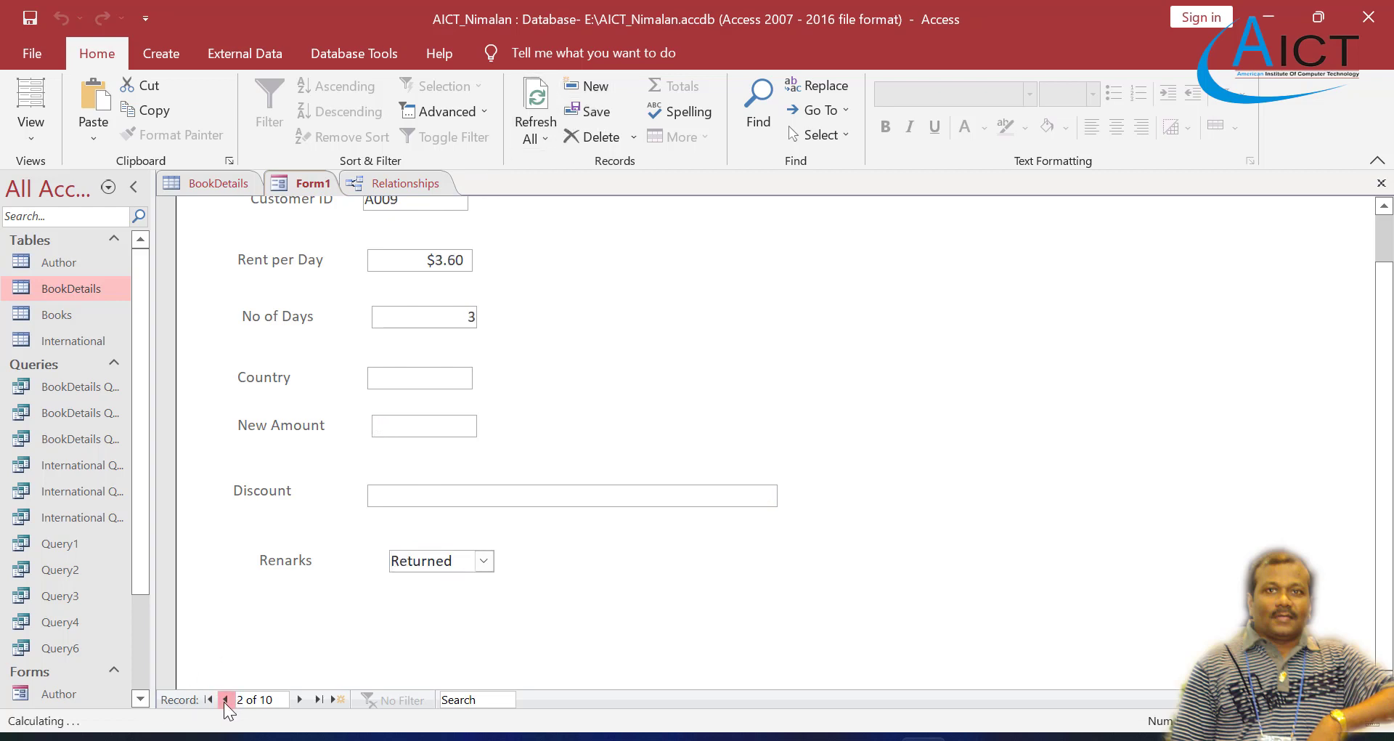
click(226, 699)
click(299, 699)
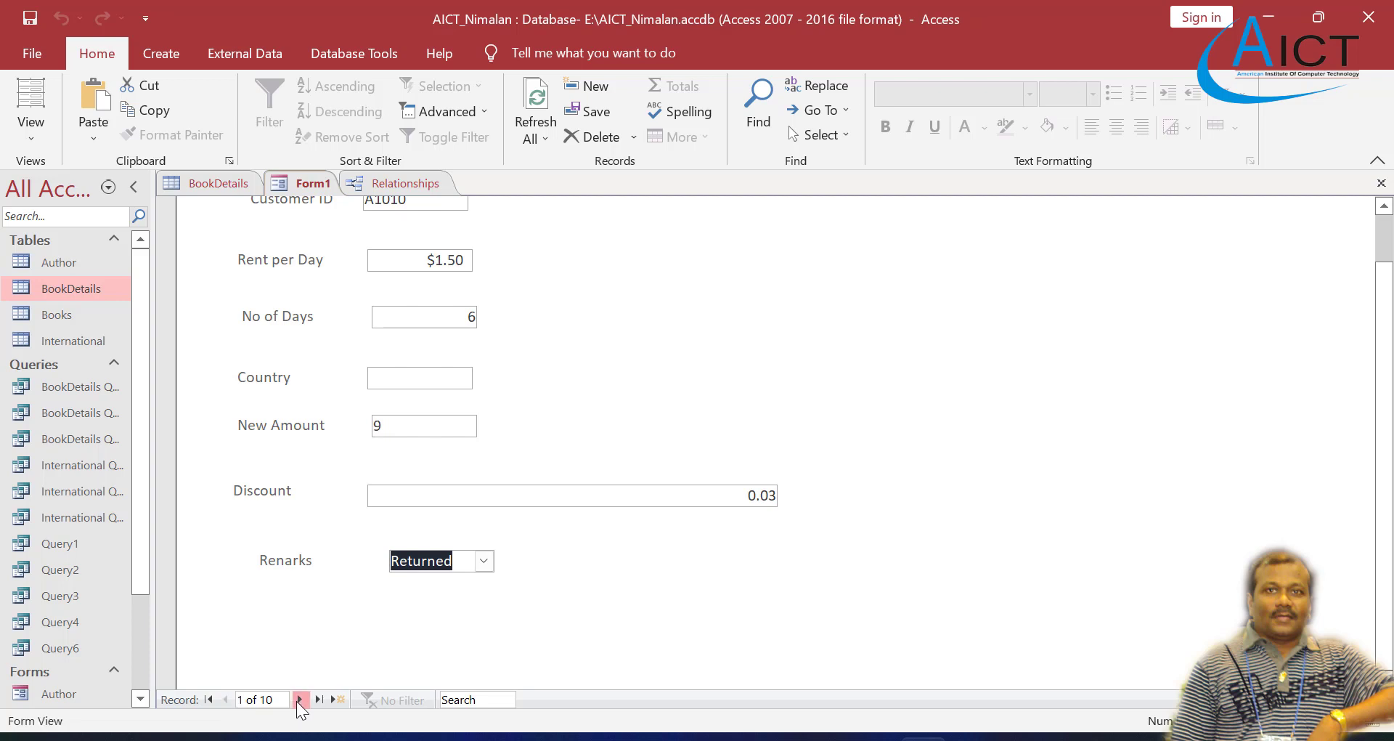
click(299, 699)
click(300, 699)
click(299, 699)
scroll(373, 448, up, 1)
scroll(354, 453, down, 1)
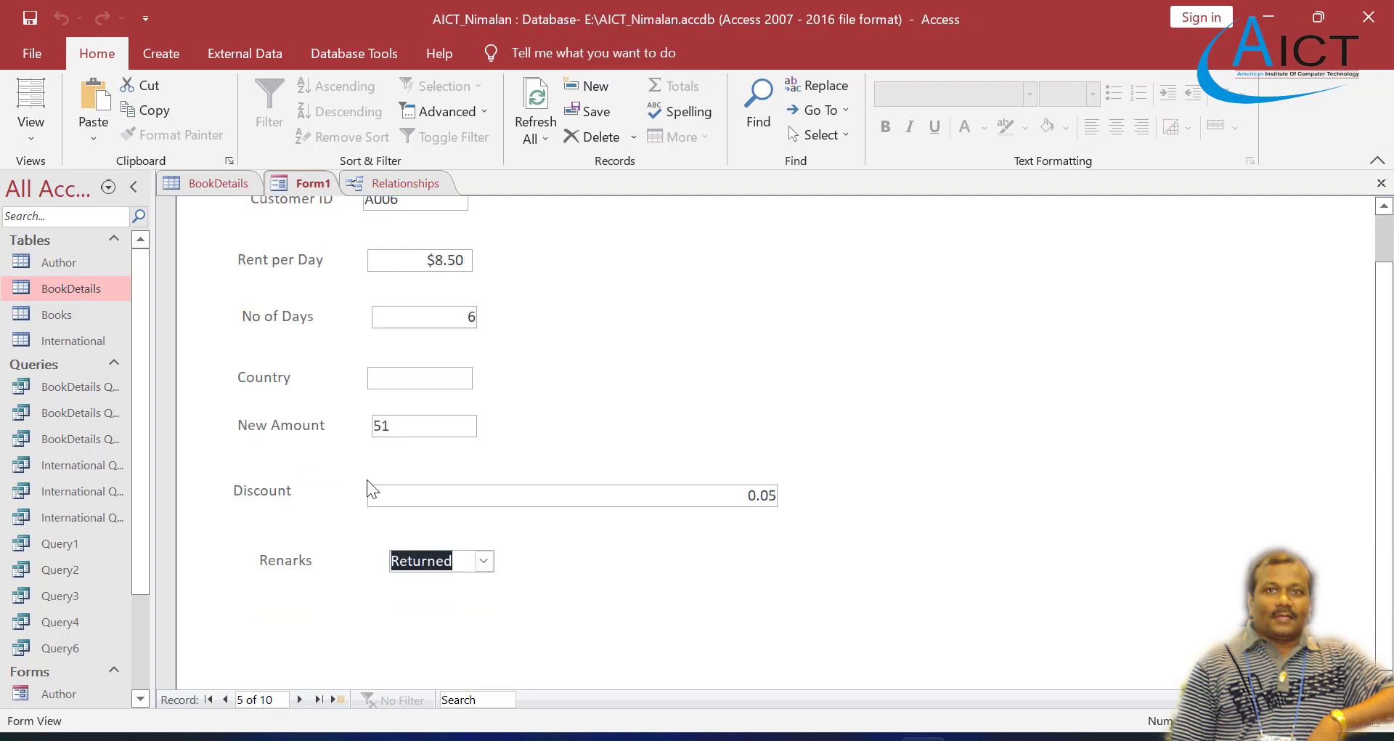
scroll(368, 479, up, 1)
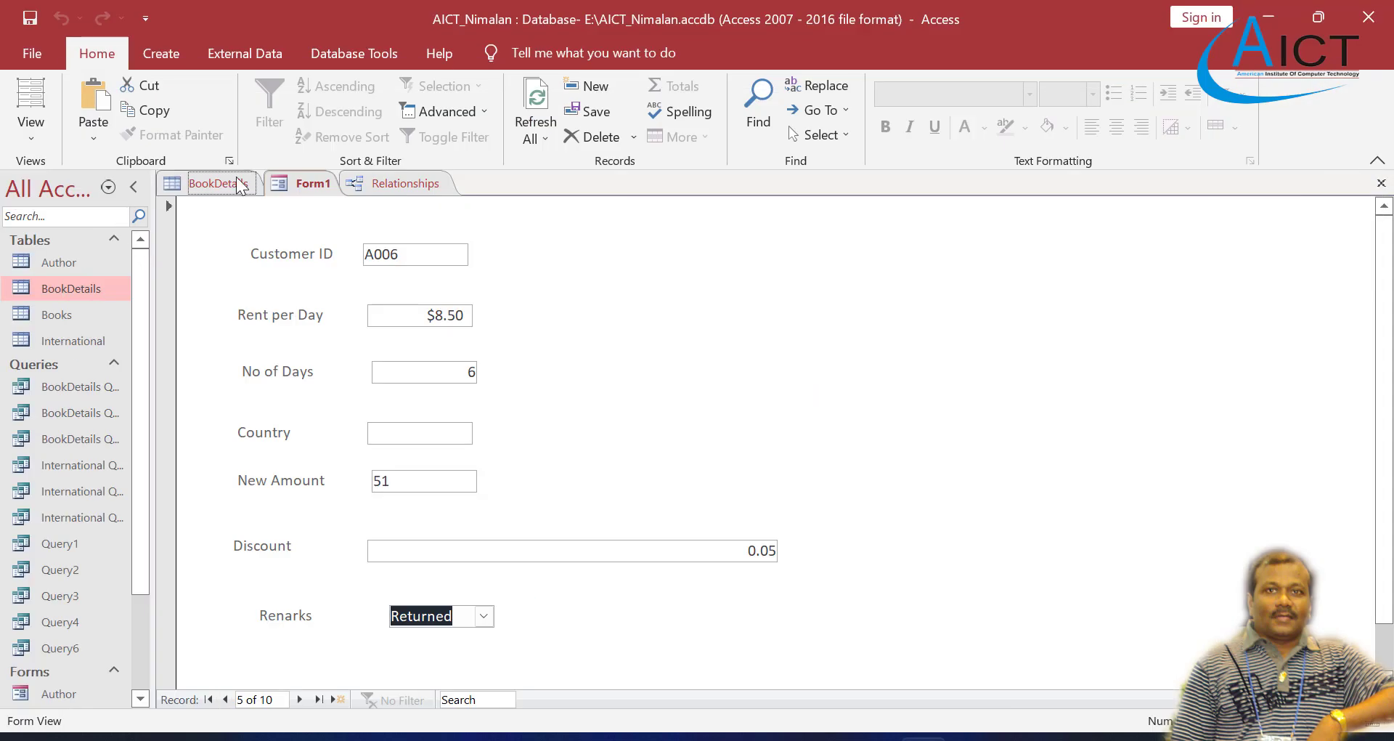
Step: Show the BookDetails table in Datasheet view and examine its columns for the form's remarks
click(236, 180)
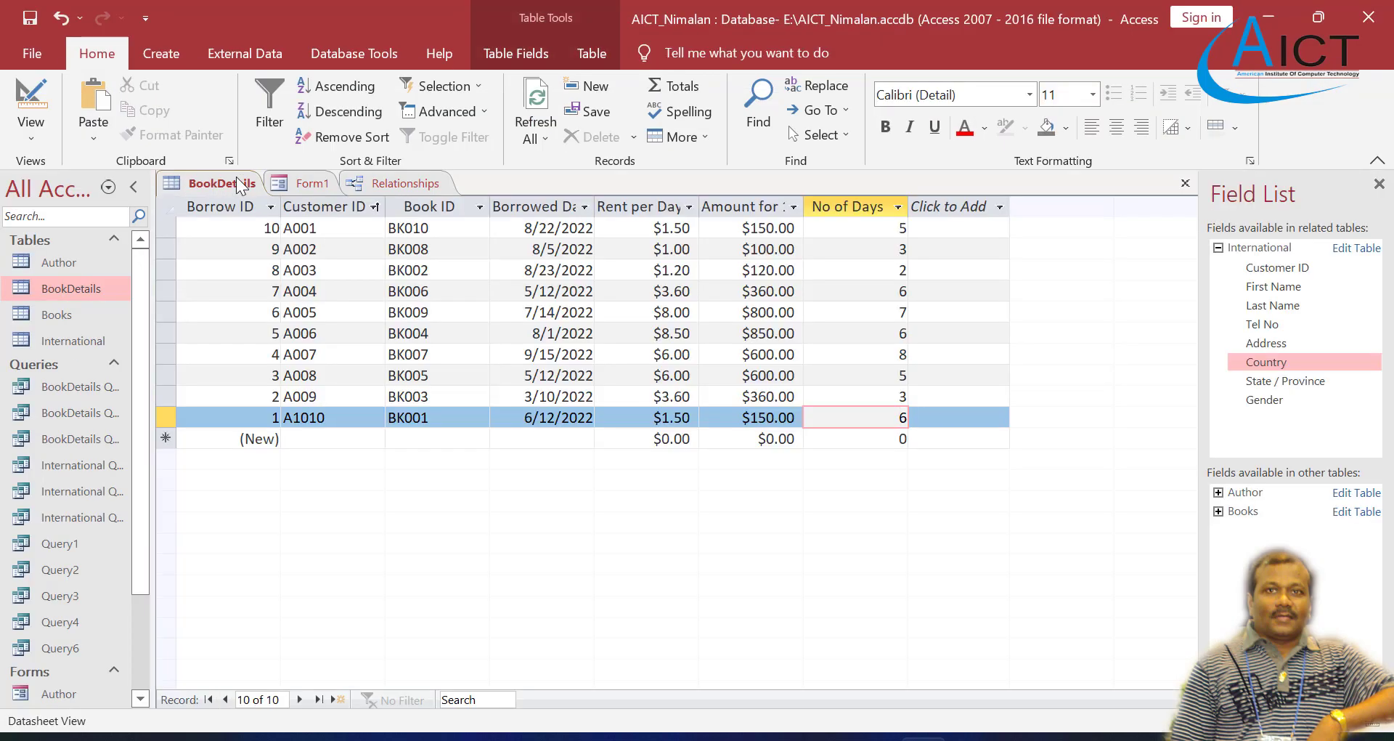
right_click(78, 291)
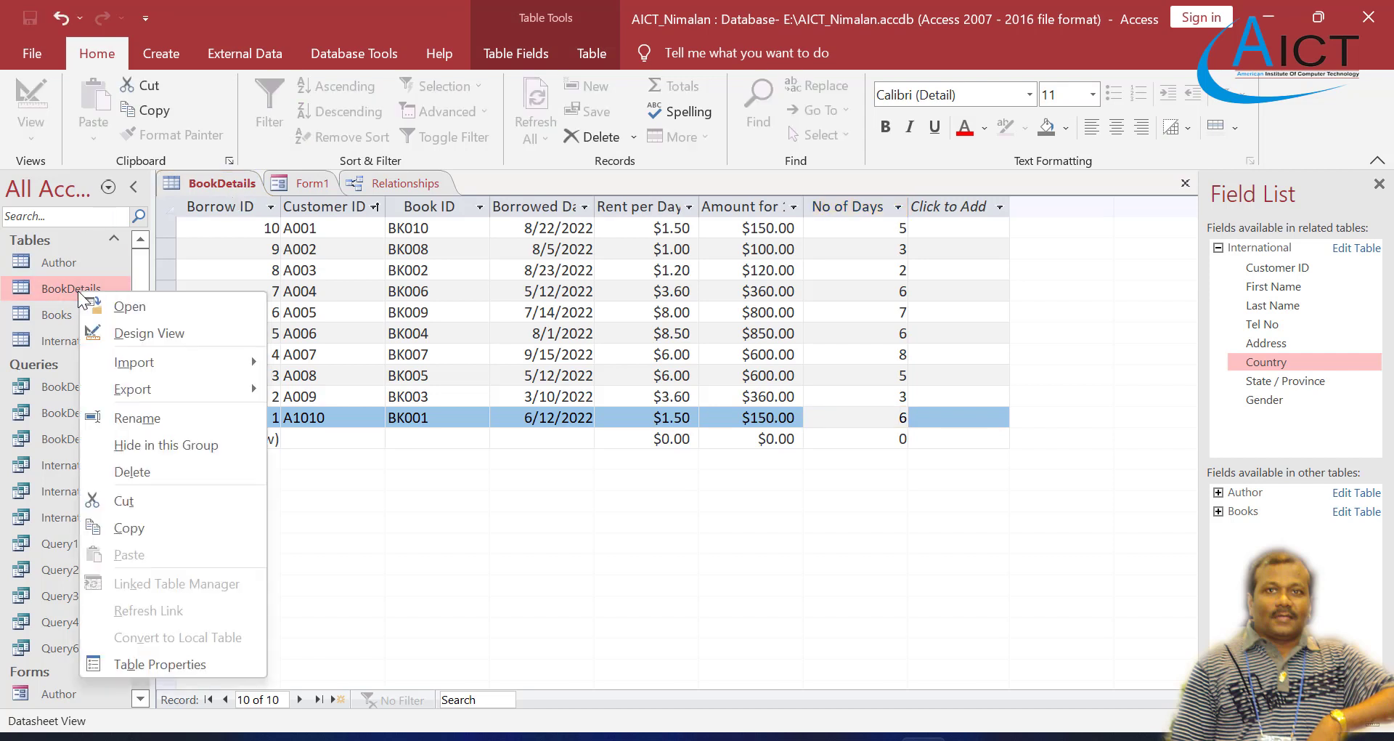
click(124, 305)
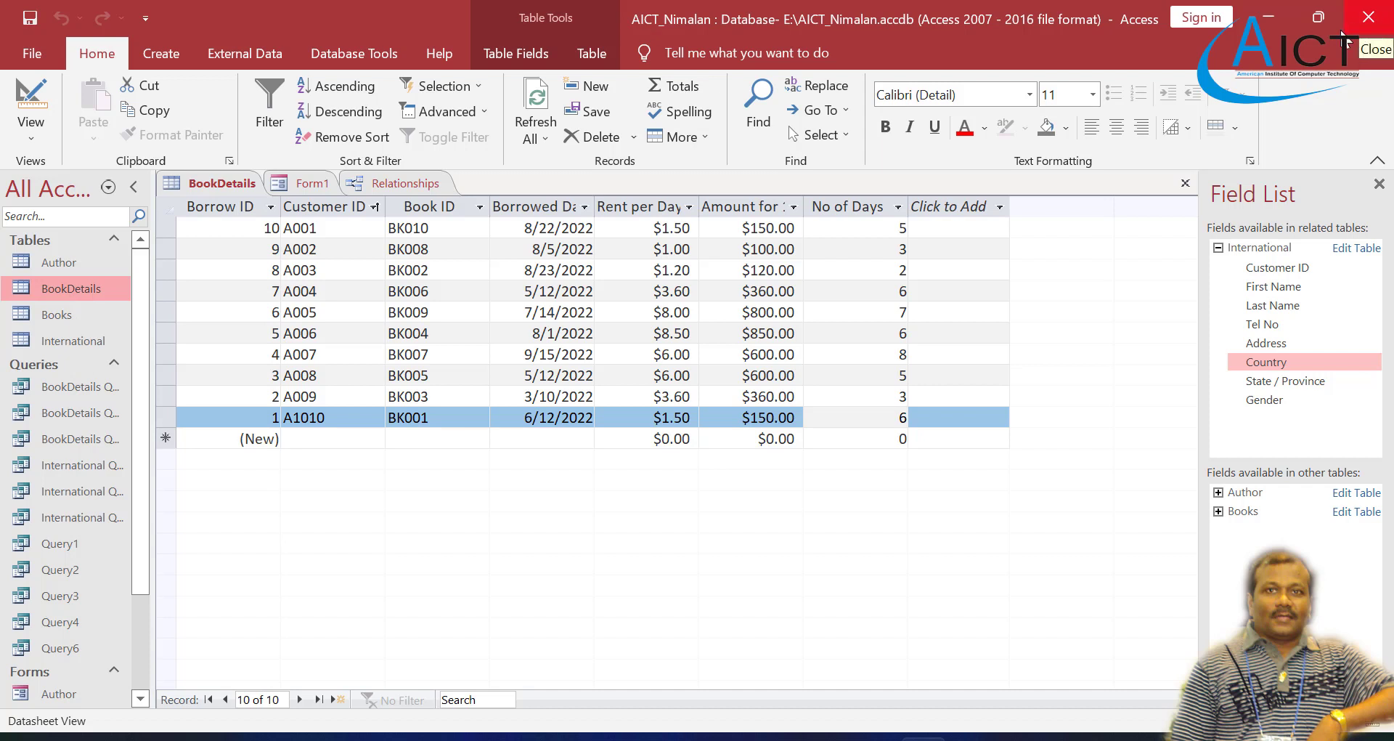
click(877, 738)
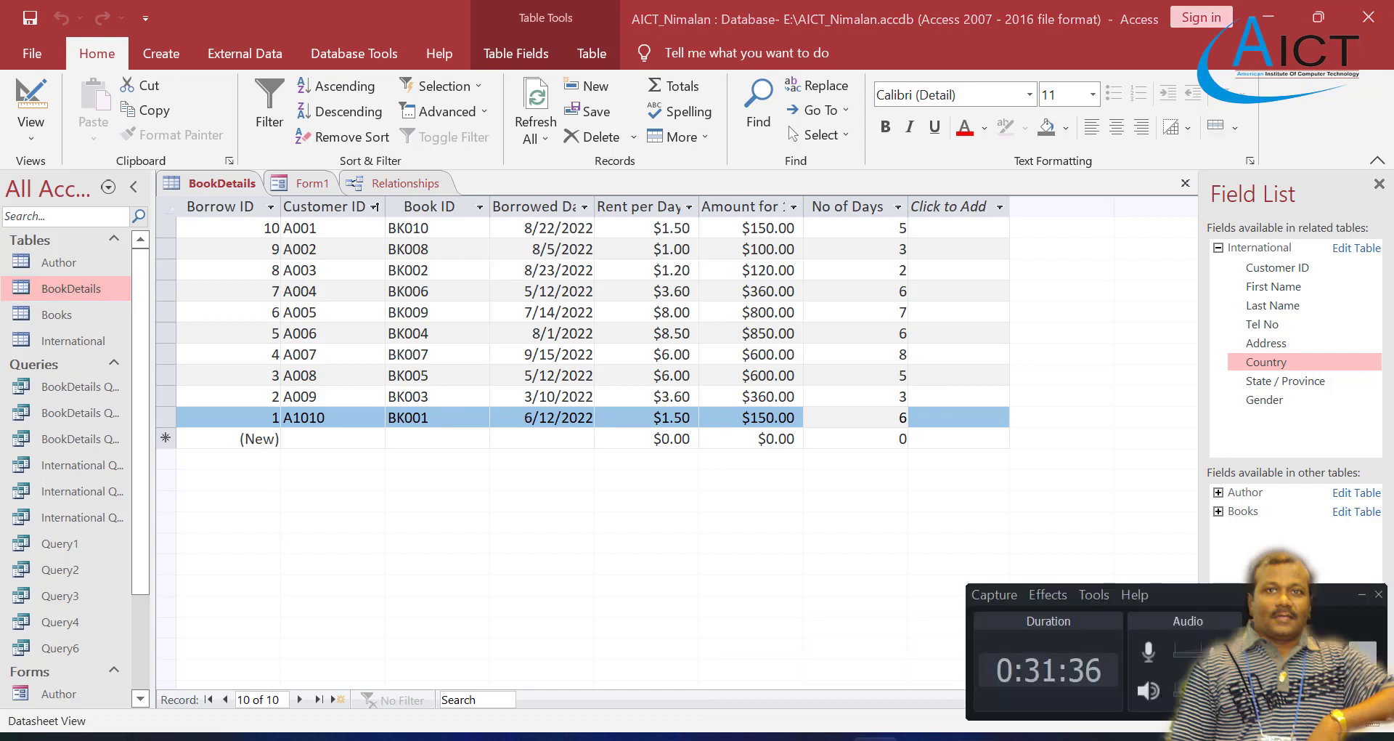